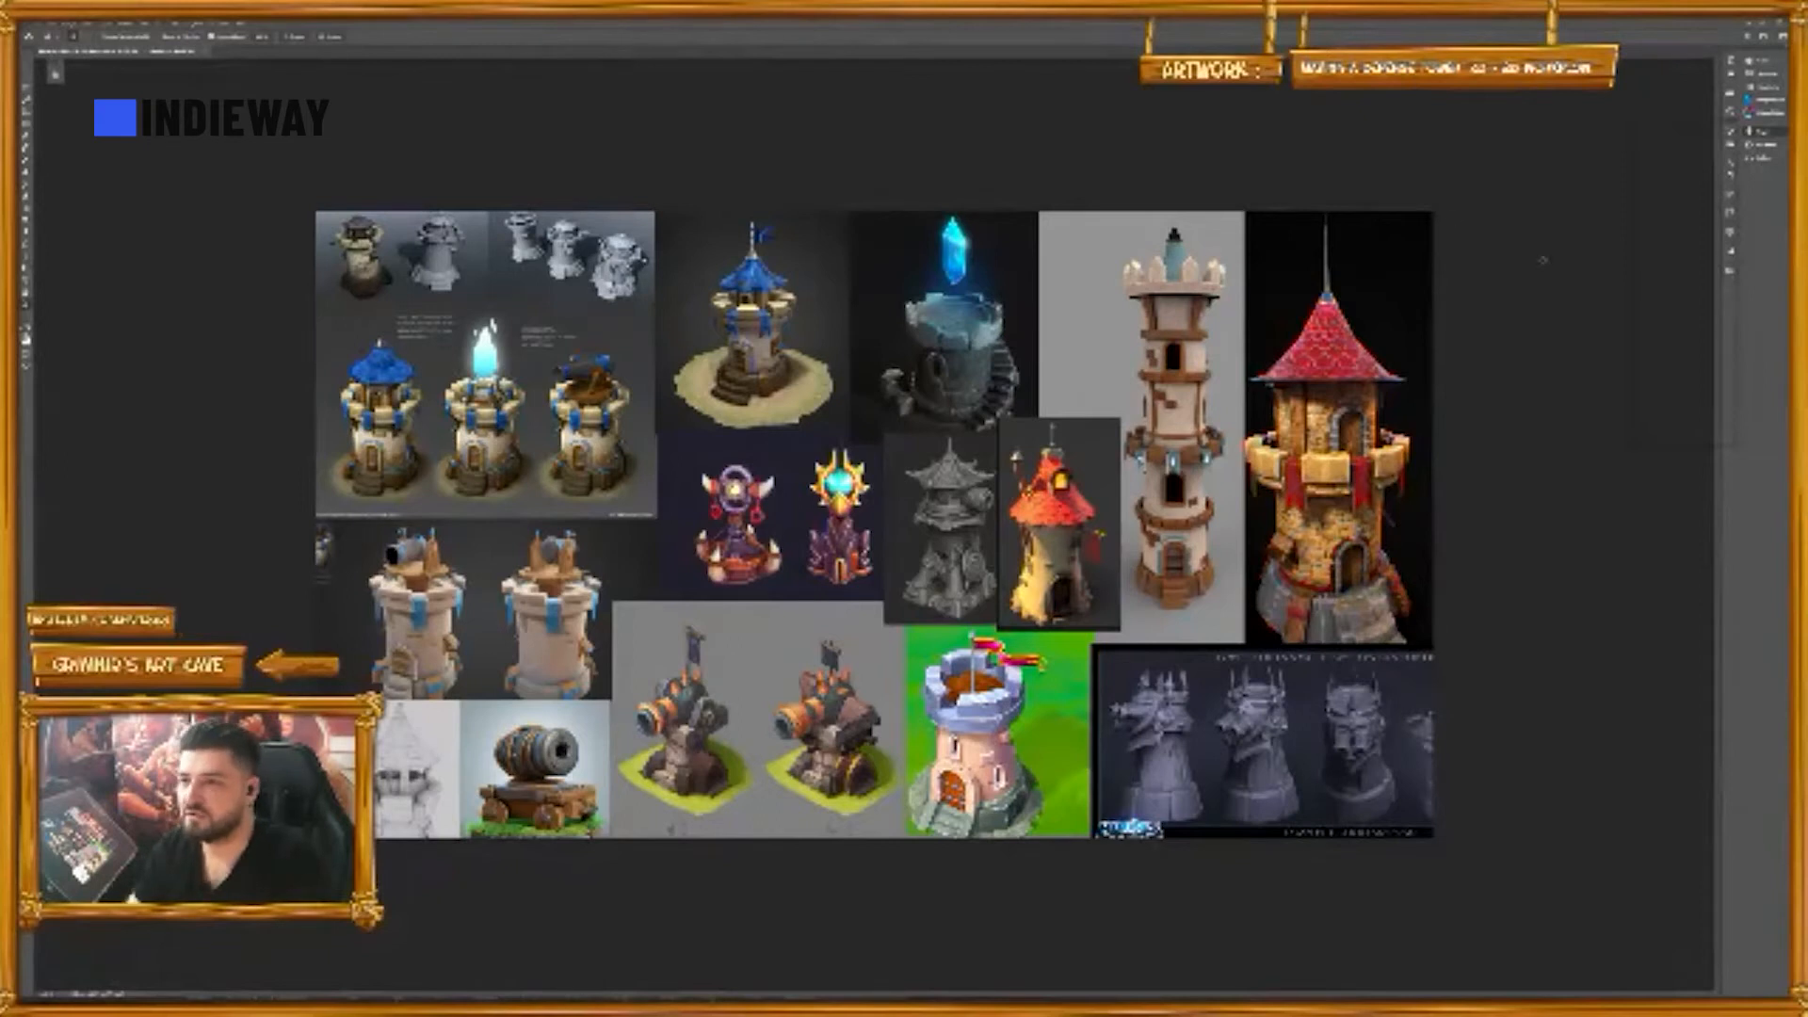
# - Circle the key tower references with the teal brush: the red-roofed, tall white, grey, two cannon and blue-roofed towers
pyautogui.scroll(1, 875, 524)
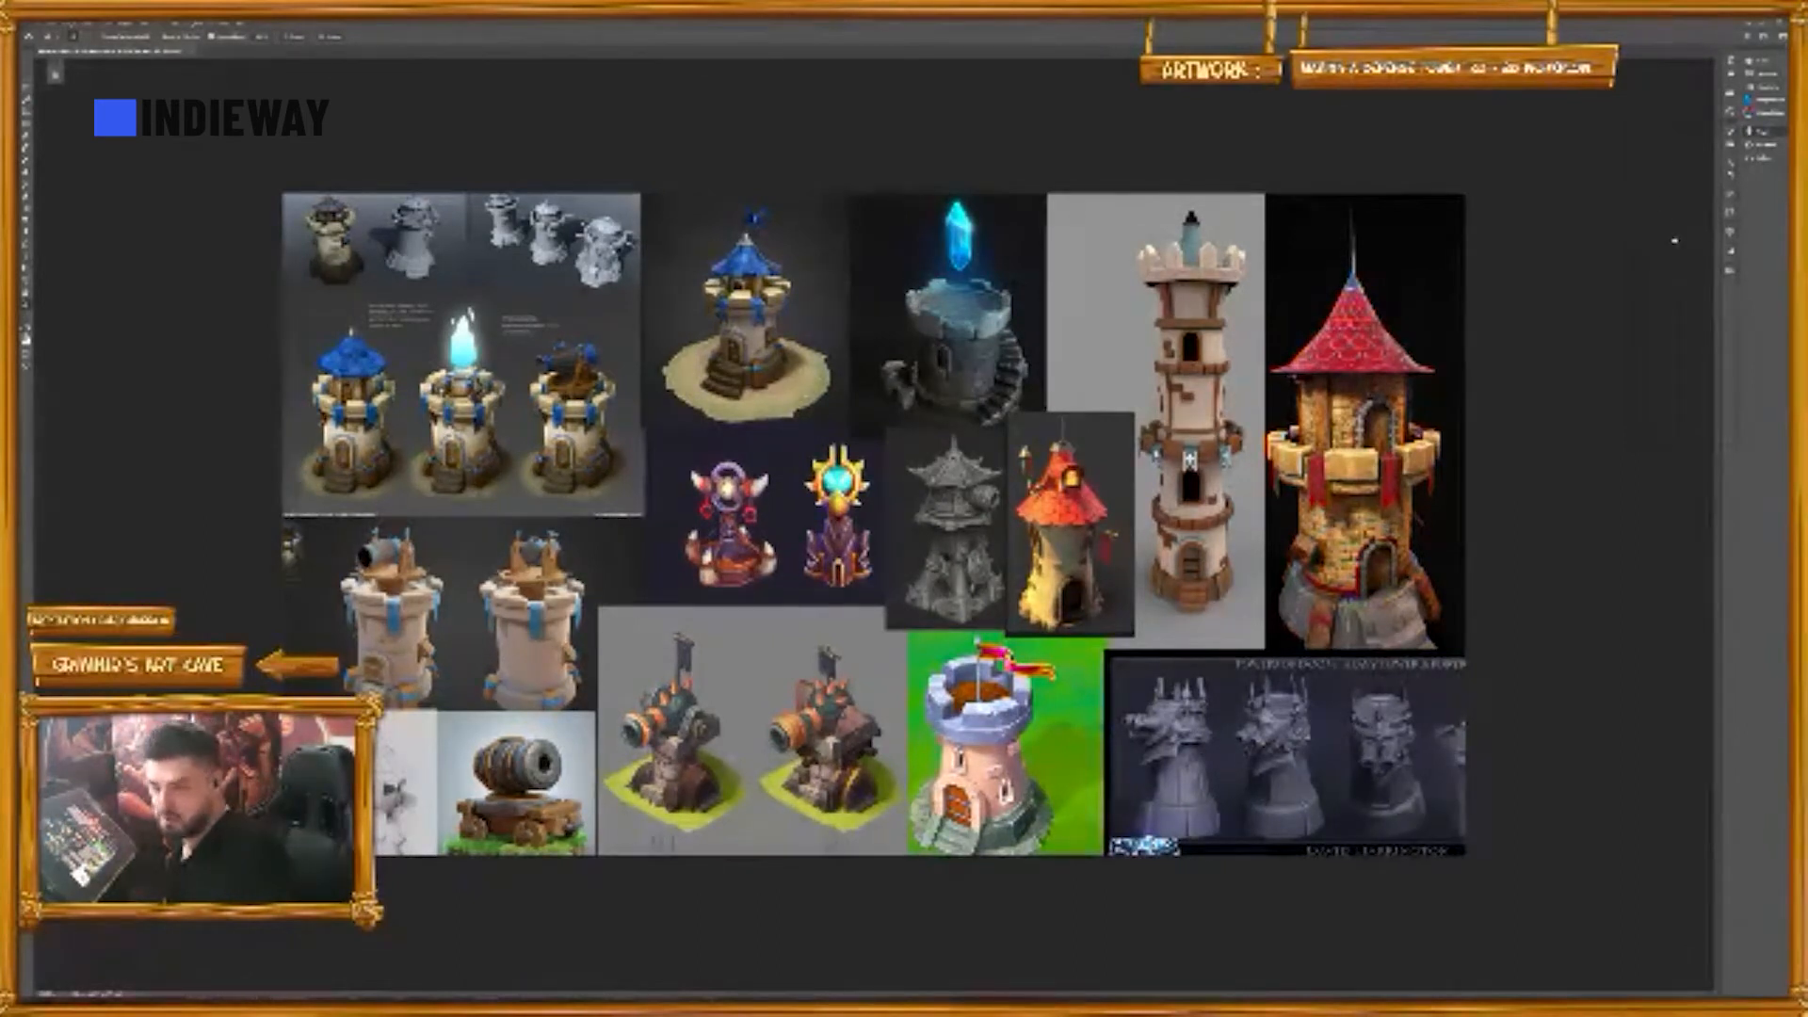
pyautogui.press('b')
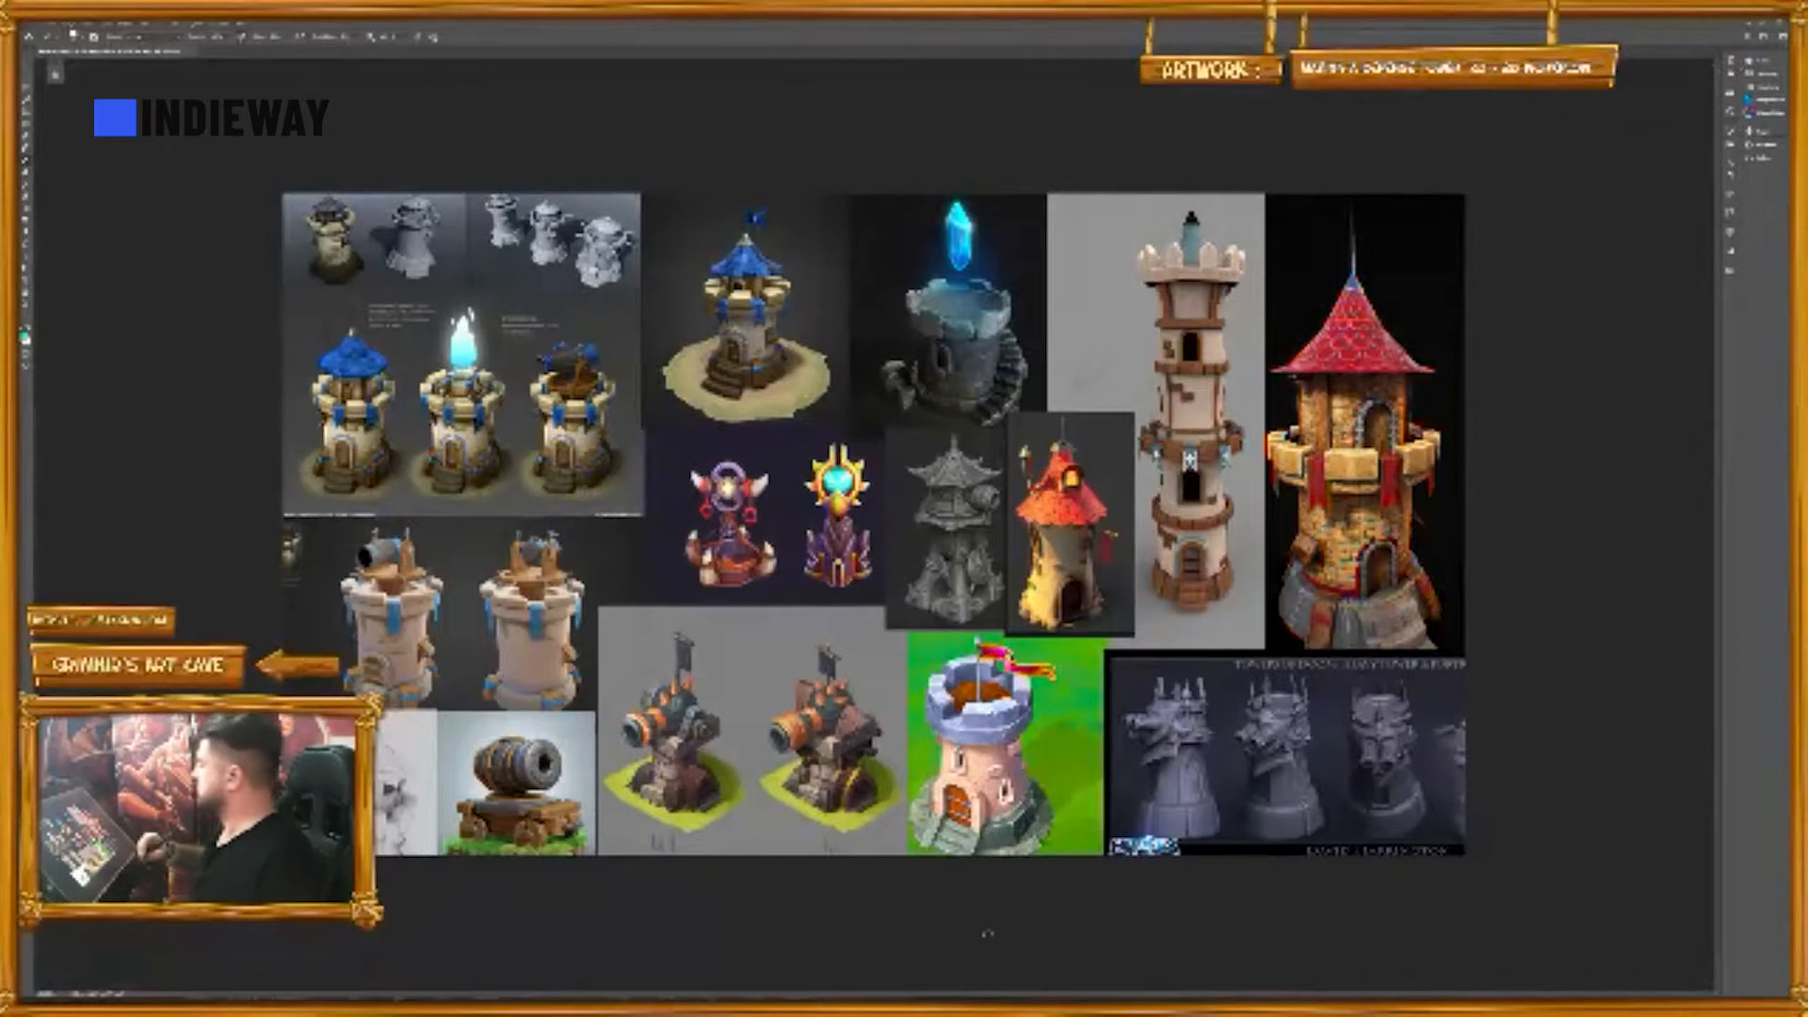
pyautogui.moveTo(1378, 252)
pyautogui.mouseDown()
pyautogui.moveTo(1317, 591)
pyautogui.moveTo(1256, 358)
pyautogui.moveTo(1373, 249)
pyautogui.mouseUp()
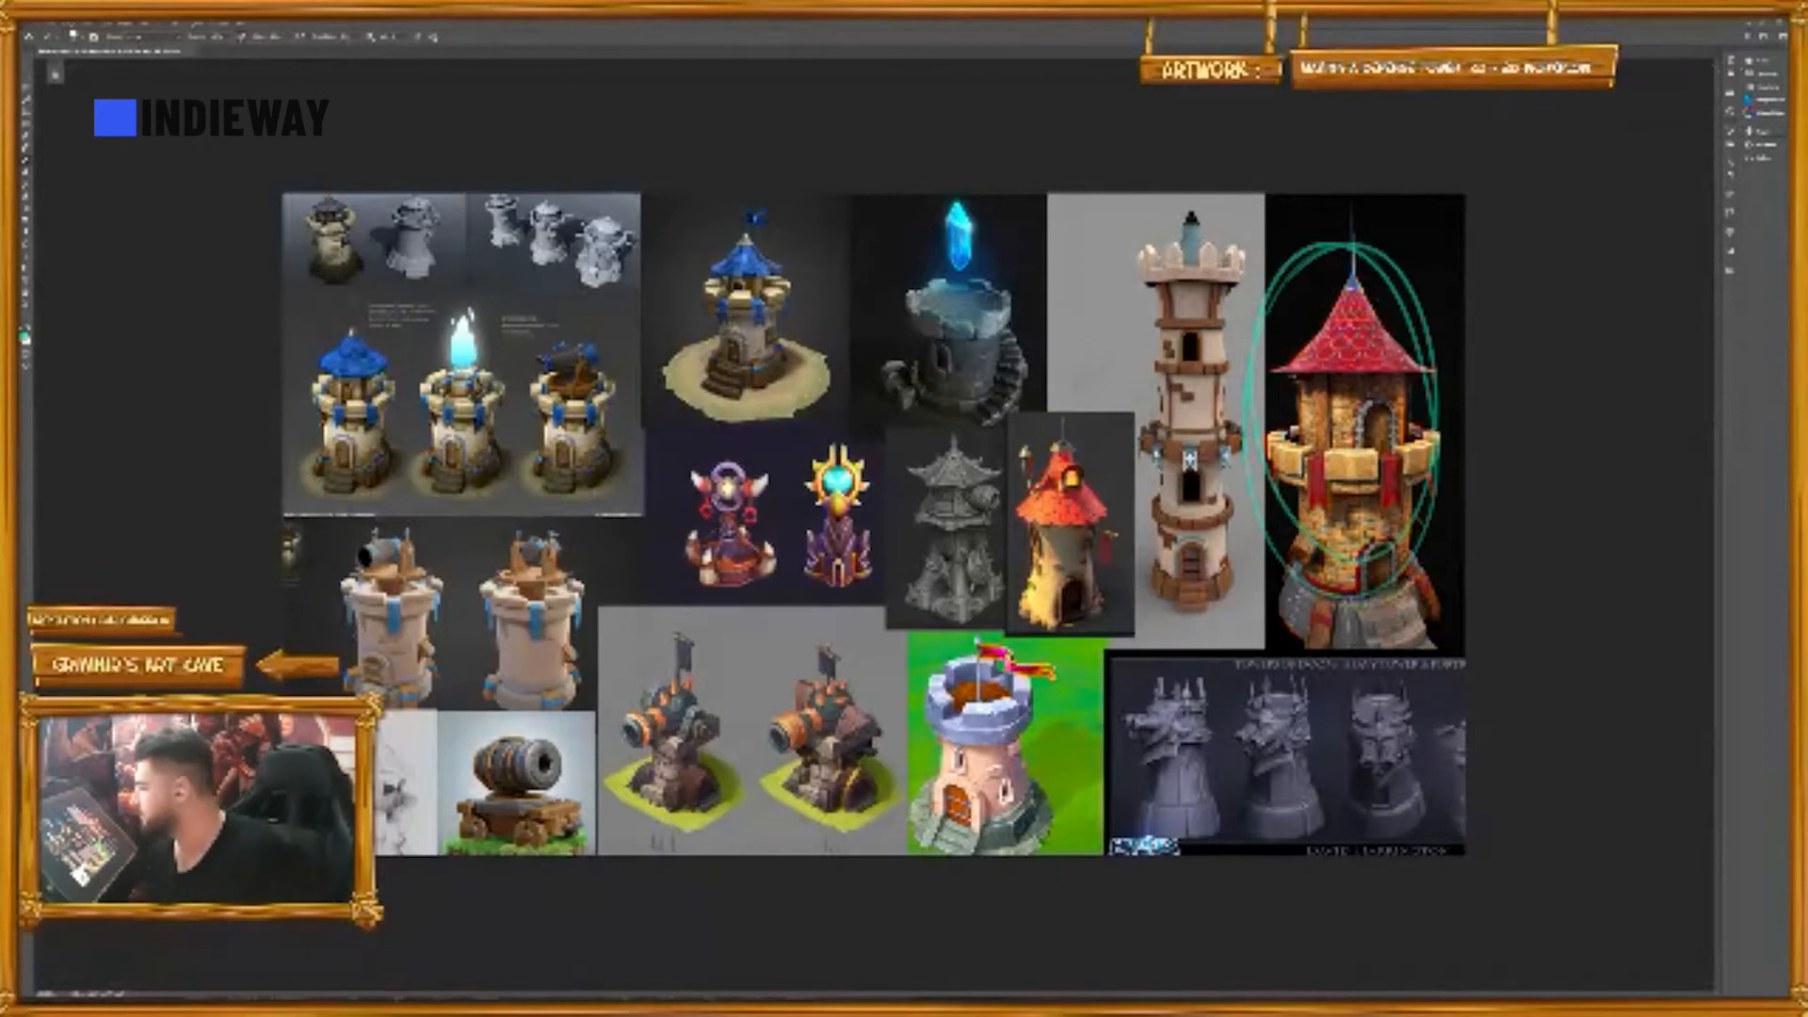
pyautogui.moveTo(1262, 414)
pyautogui.mouseDown()
pyautogui.moveTo(1281, 388)
pyautogui.moveTo(1111, 358)
pyautogui.moveTo(1262, 246)
pyautogui.mouseUp()
pyautogui.moveTo(927, 424)
pyautogui.mouseDown()
pyautogui.moveTo(891, 500)
pyautogui.moveTo(998, 426)
pyautogui.moveTo(1027, 622)
pyautogui.moveTo(1022, 471)
pyautogui.mouseUp()
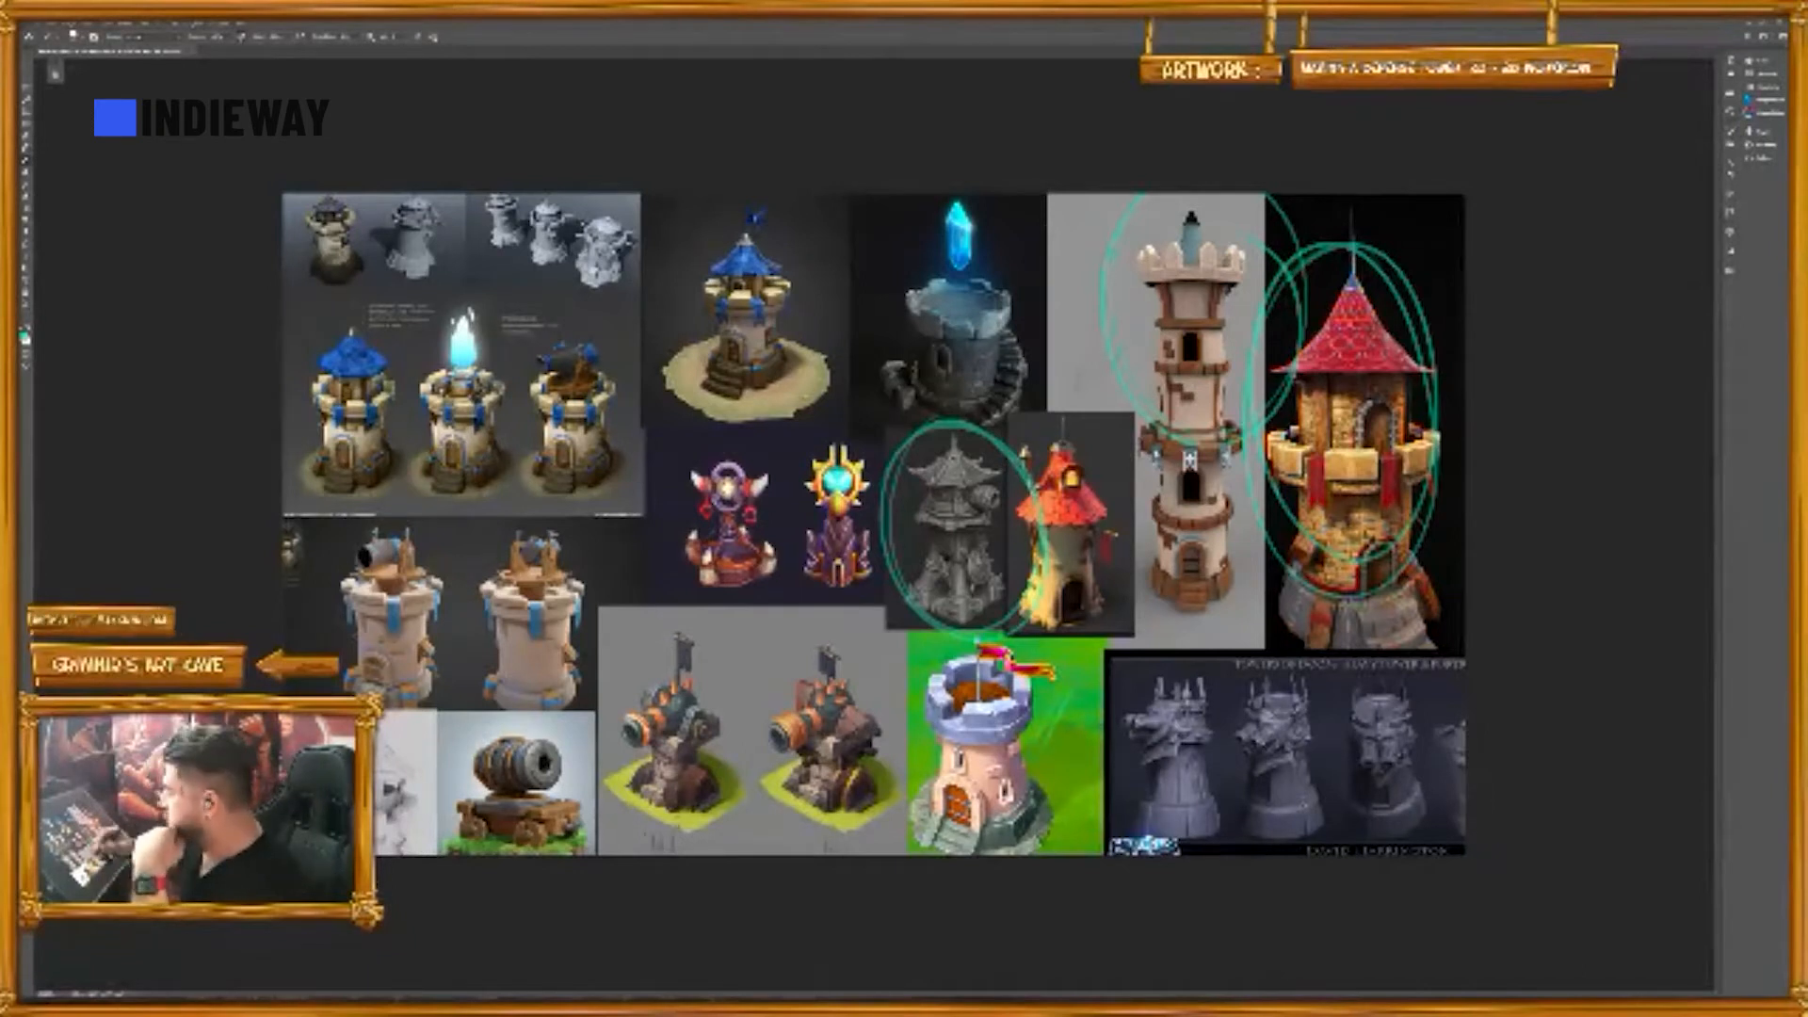
pyautogui.moveTo(471, 565)
pyautogui.mouseDown()
pyautogui.moveTo(507, 708)
pyautogui.moveTo(476, 565)
pyautogui.mouseUp()
pyautogui.moveTo(350, 564)
pyautogui.mouseDown()
pyautogui.moveTo(332, 639)
pyautogui.moveTo(381, 554)
pyautogui.mouseUp()
pyautogui.moveTo(304, 325)
pyautogui.mouseDown()
pyautogui.moveTo(339, 499)
pyautogui.moveTo(300, 349)
pyautogui.mouseUp()
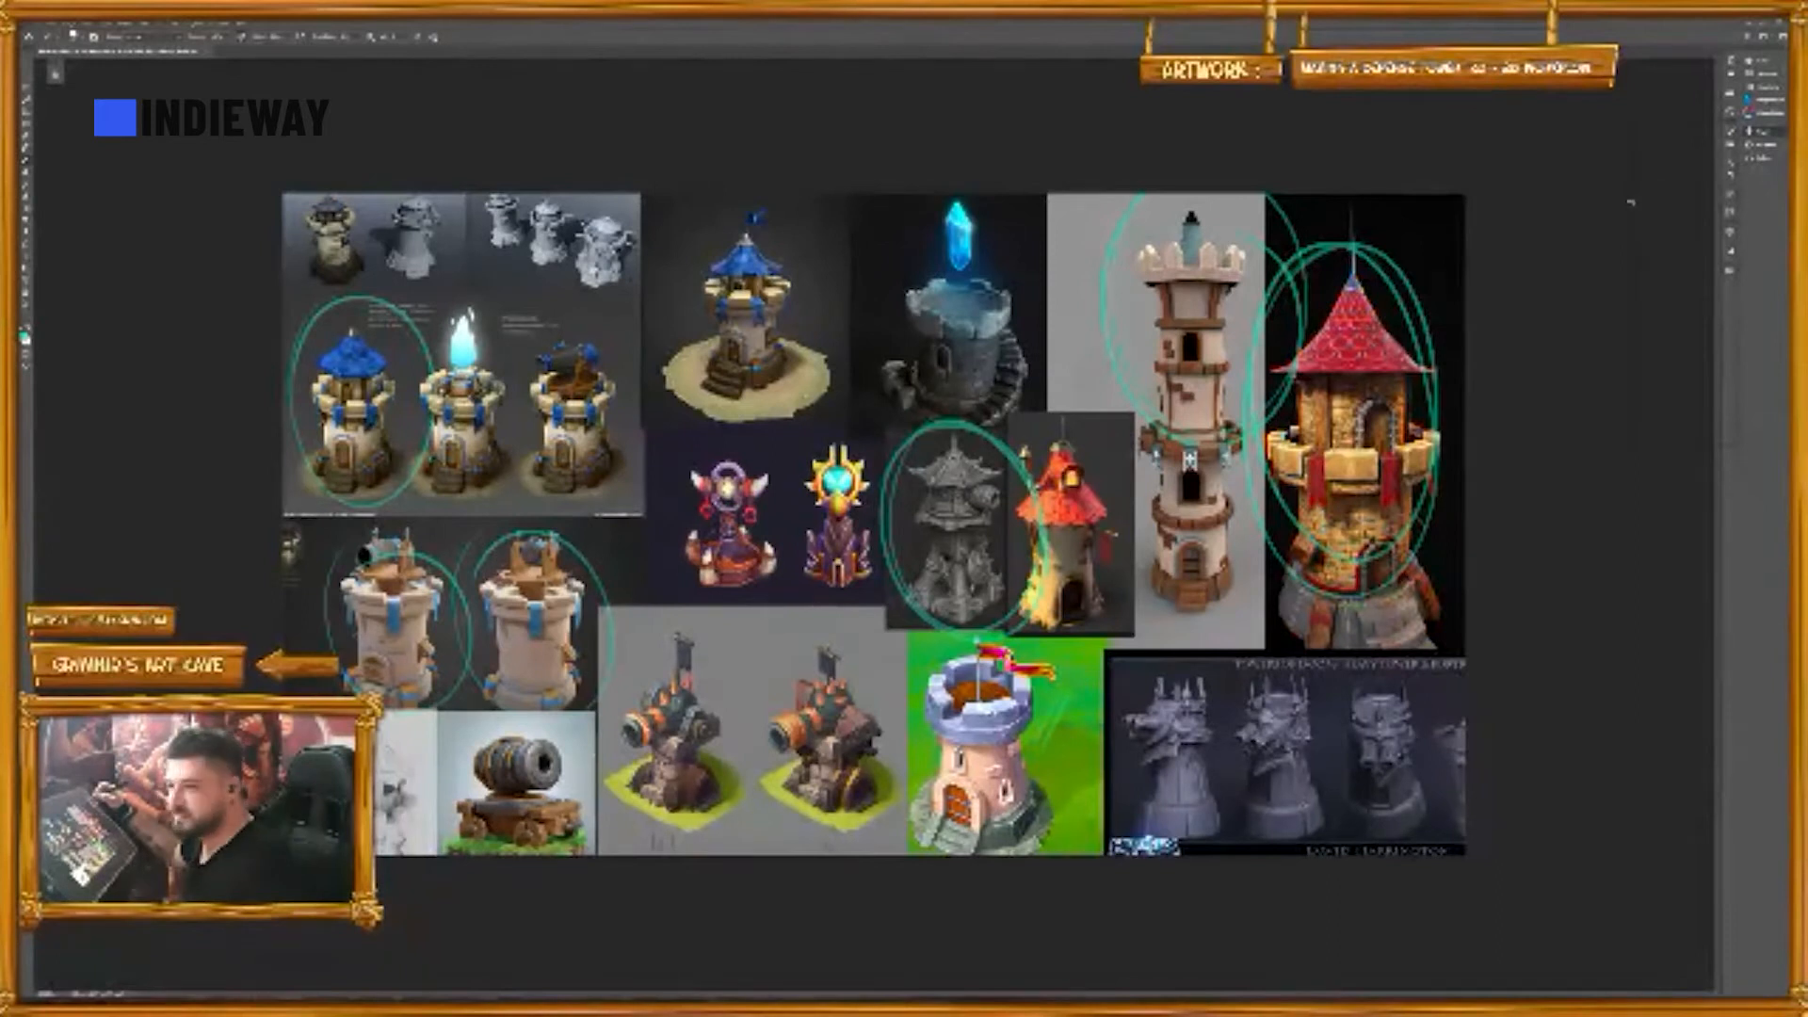
# - Compare the tower sculpt stages, from the plain blockout to the version with two side turrets and a ground base
pyautogui.click(1631, 201)
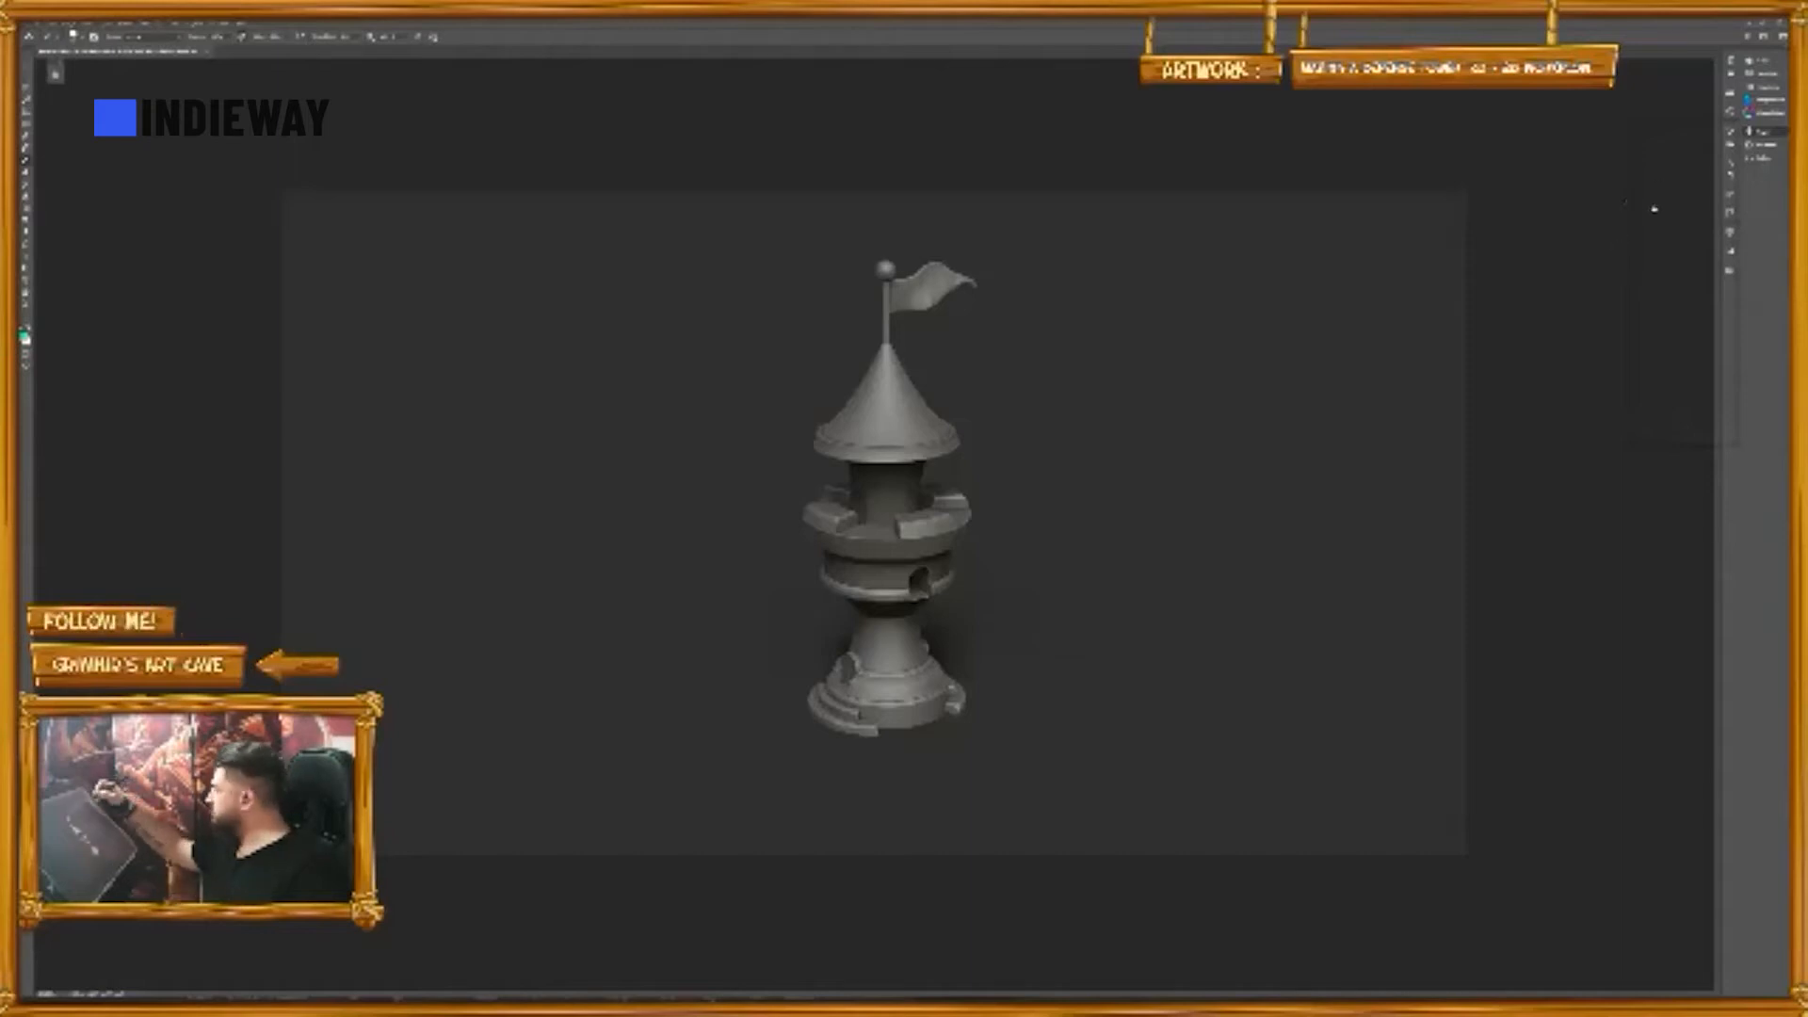
pyautogui.click(1641, 283)
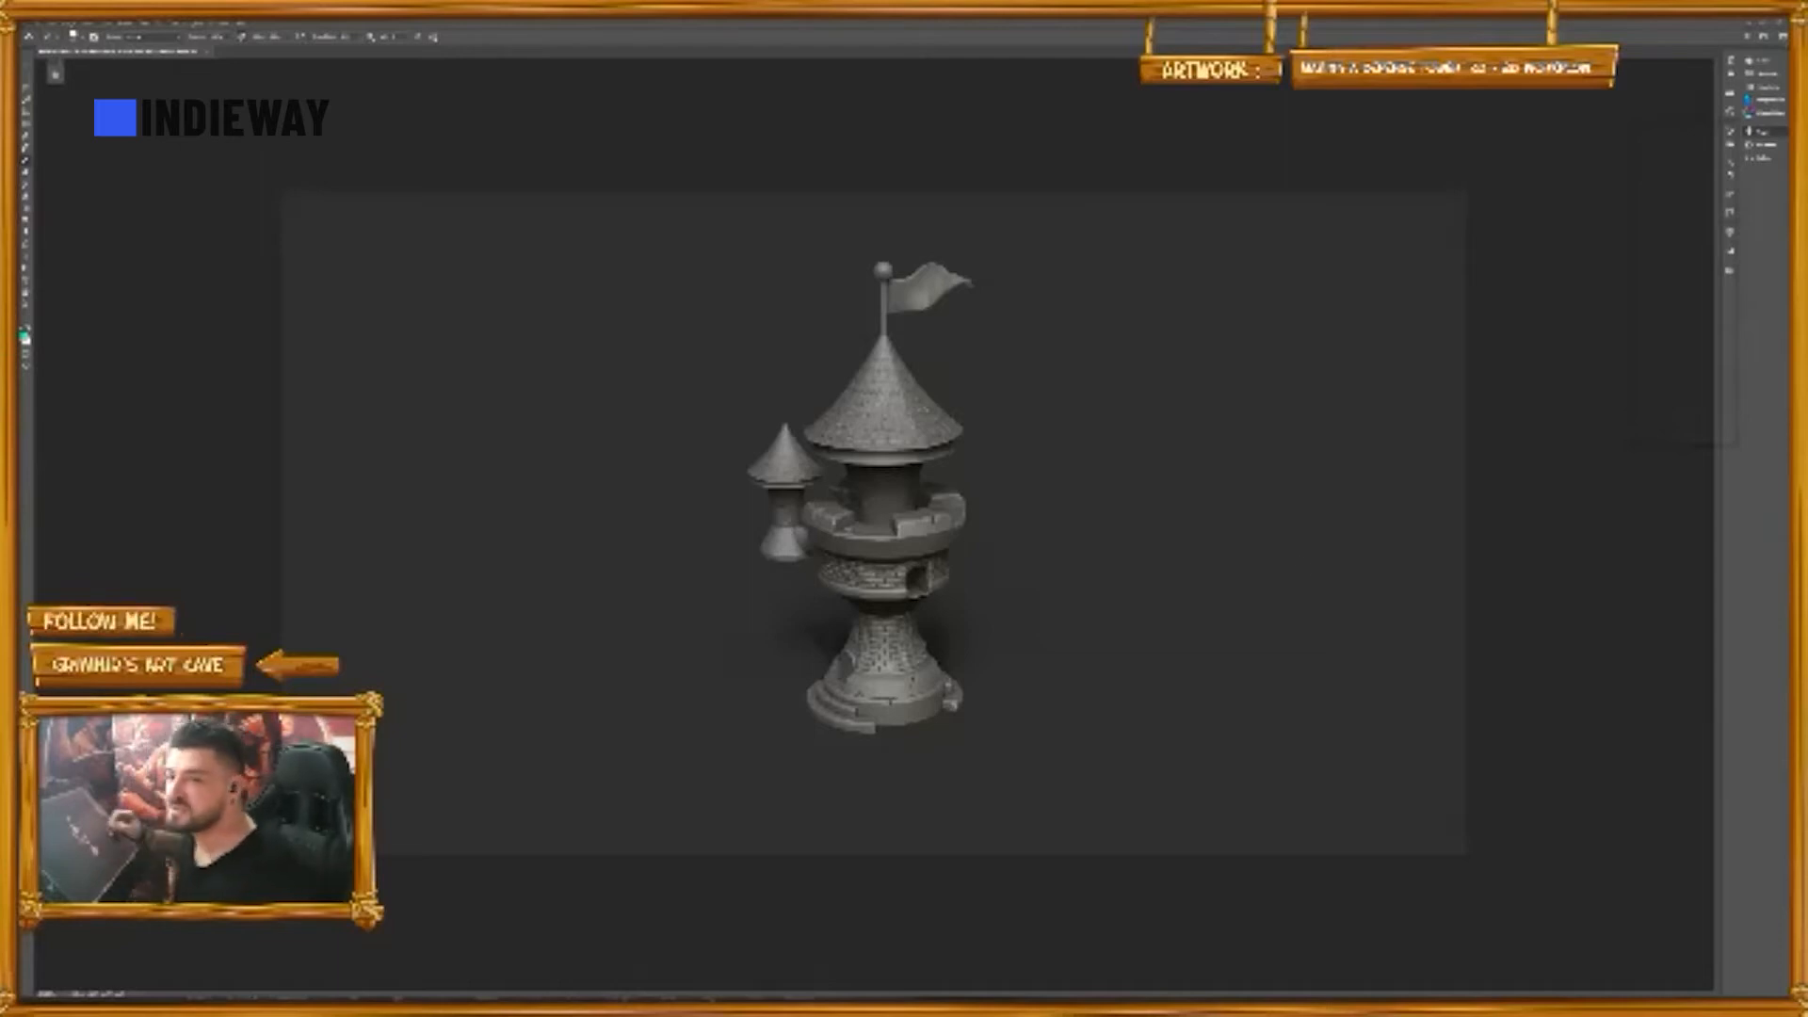
pyautogui.click(1642, 287)
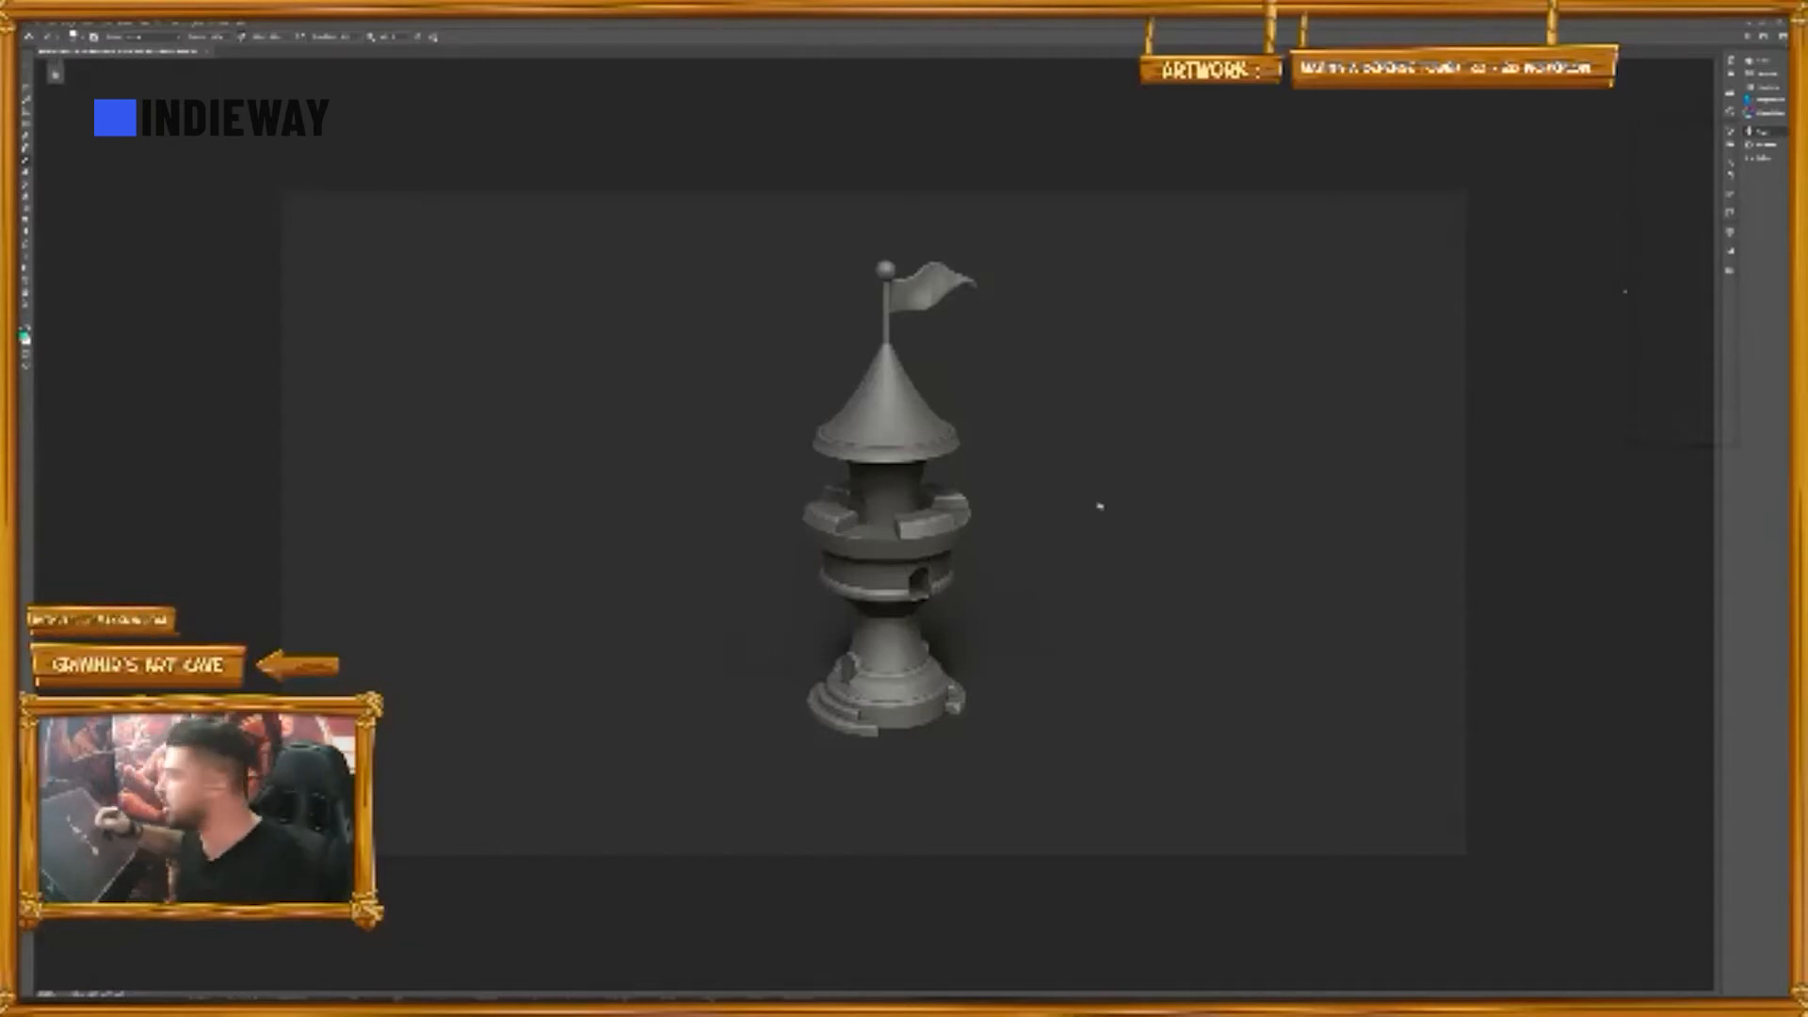
pyautogui.press('z')
pyautogui.click(1095, 513)
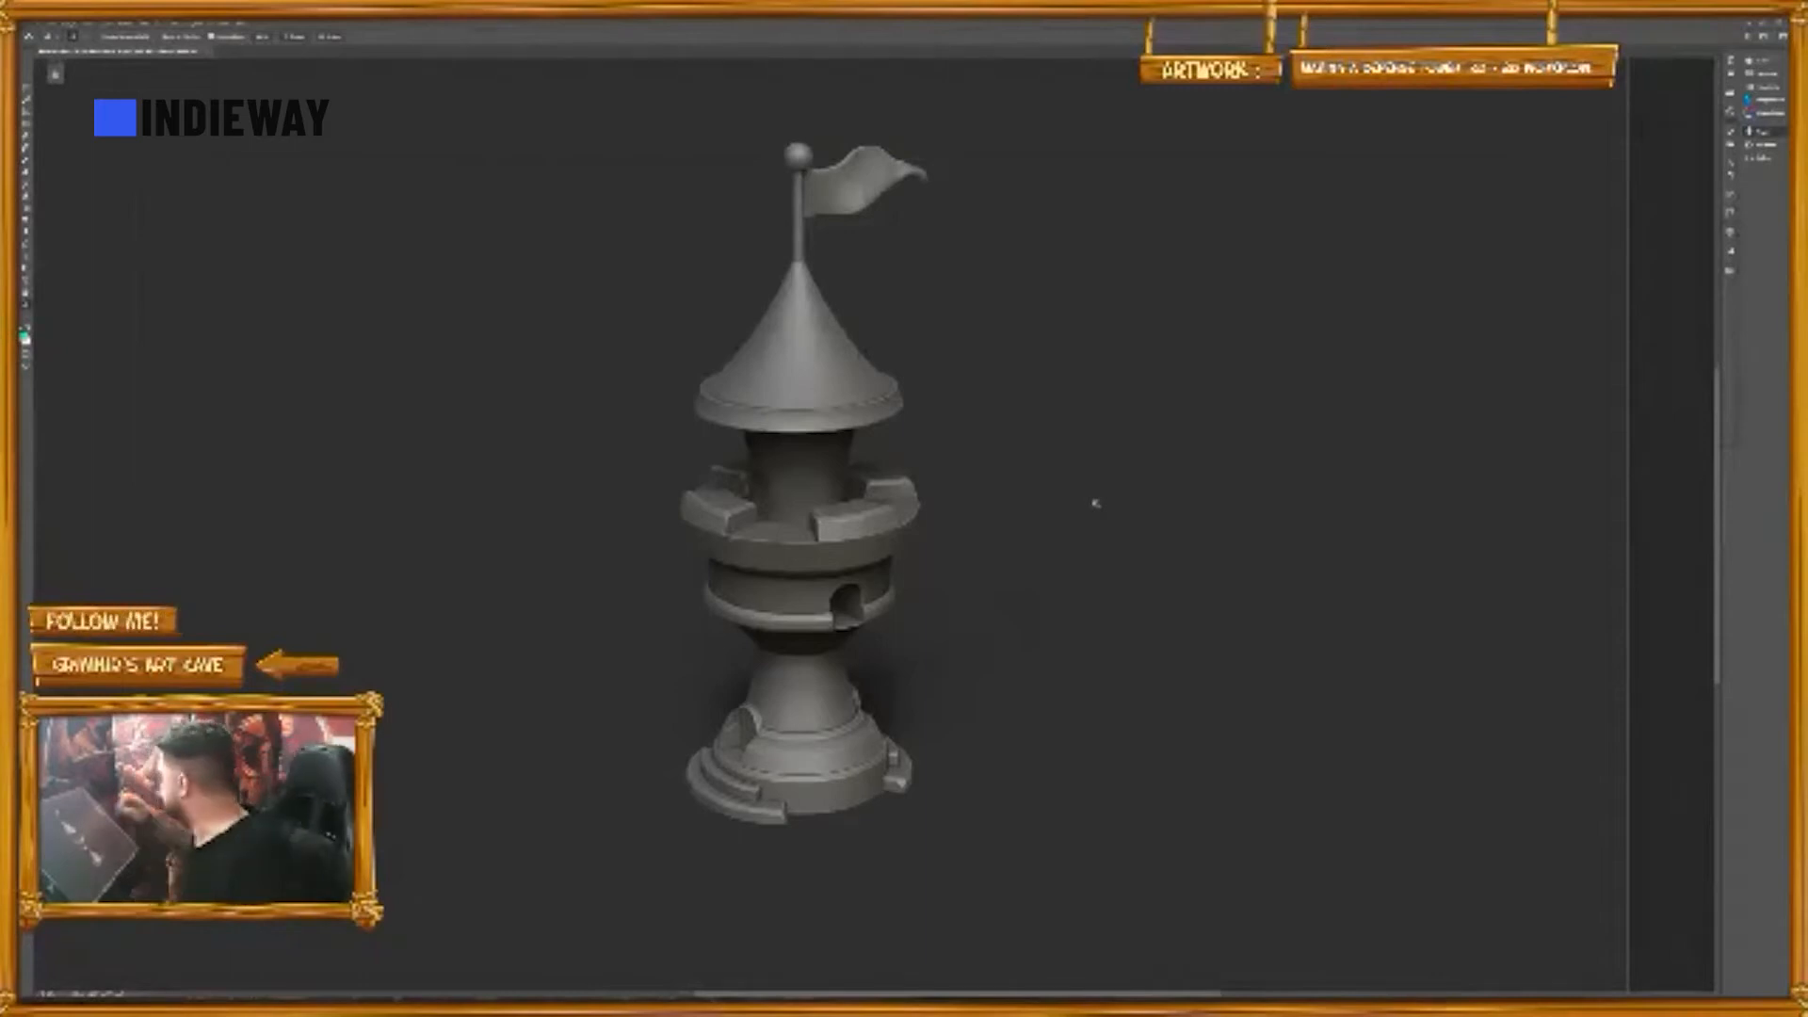
pyautogui.click(1631, 284)
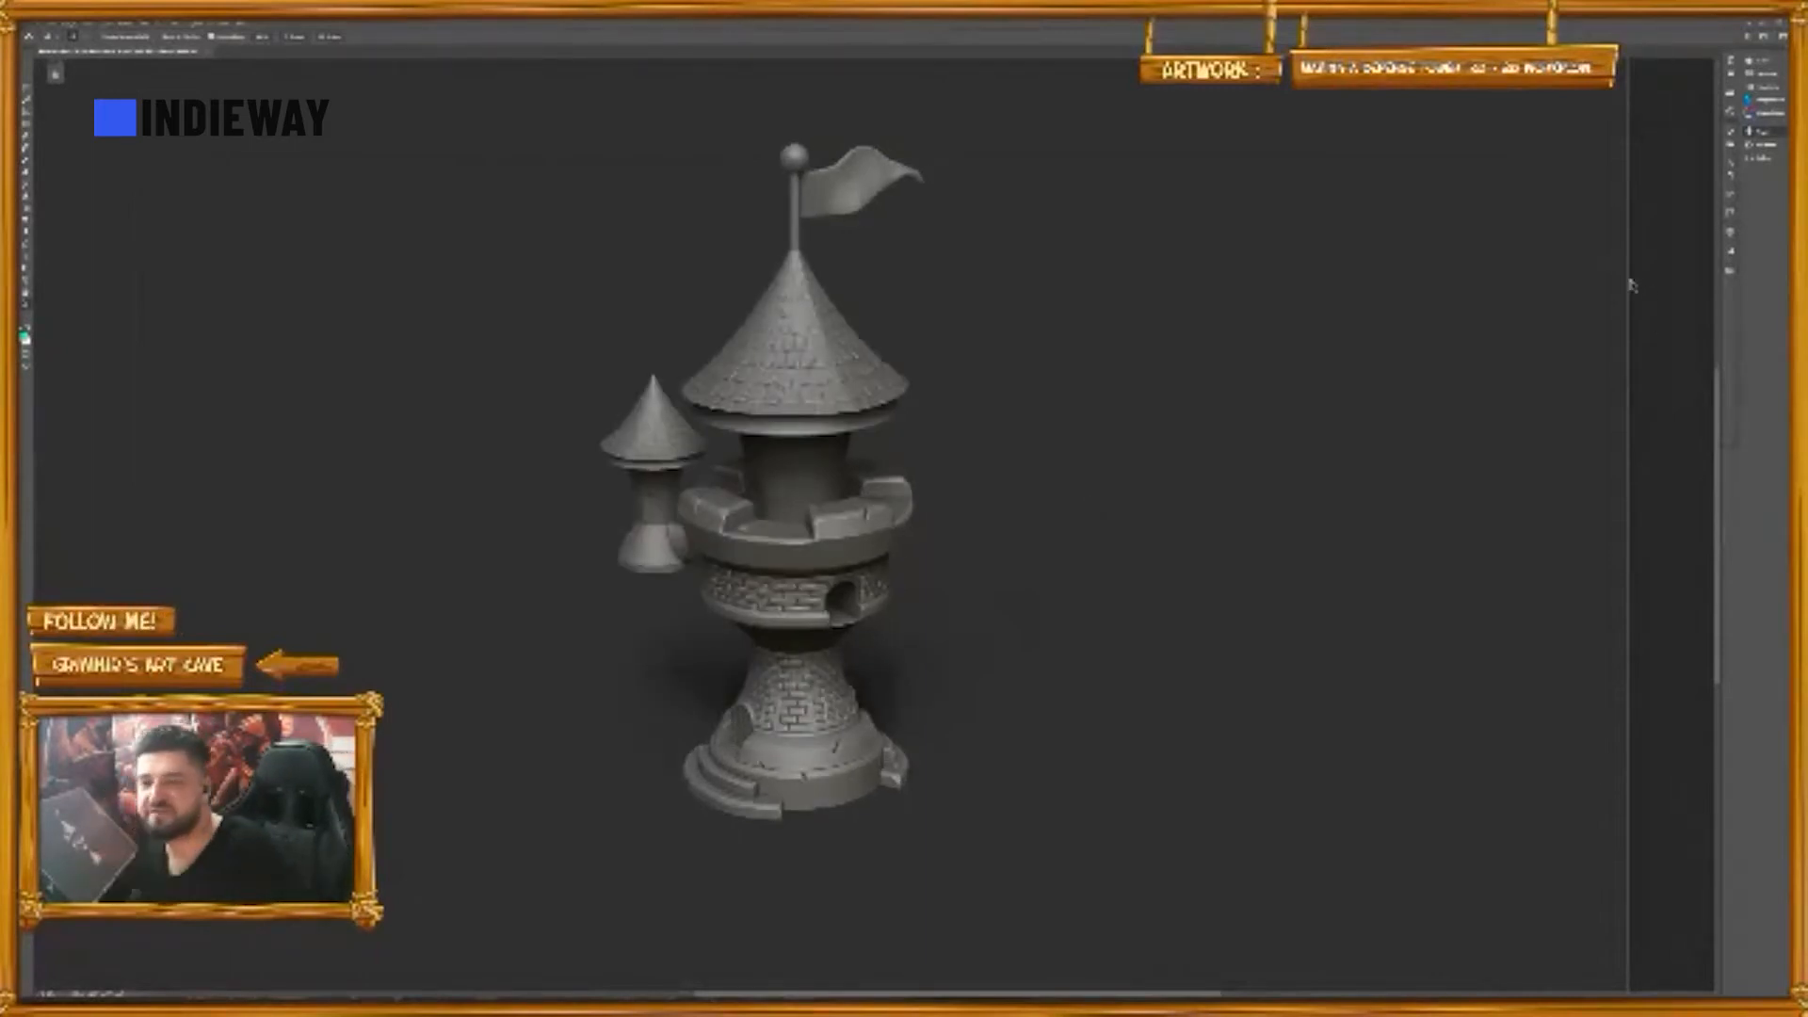
pyautogui.moveTo(989, 495); pyautogui.dragTo(1066, 544)
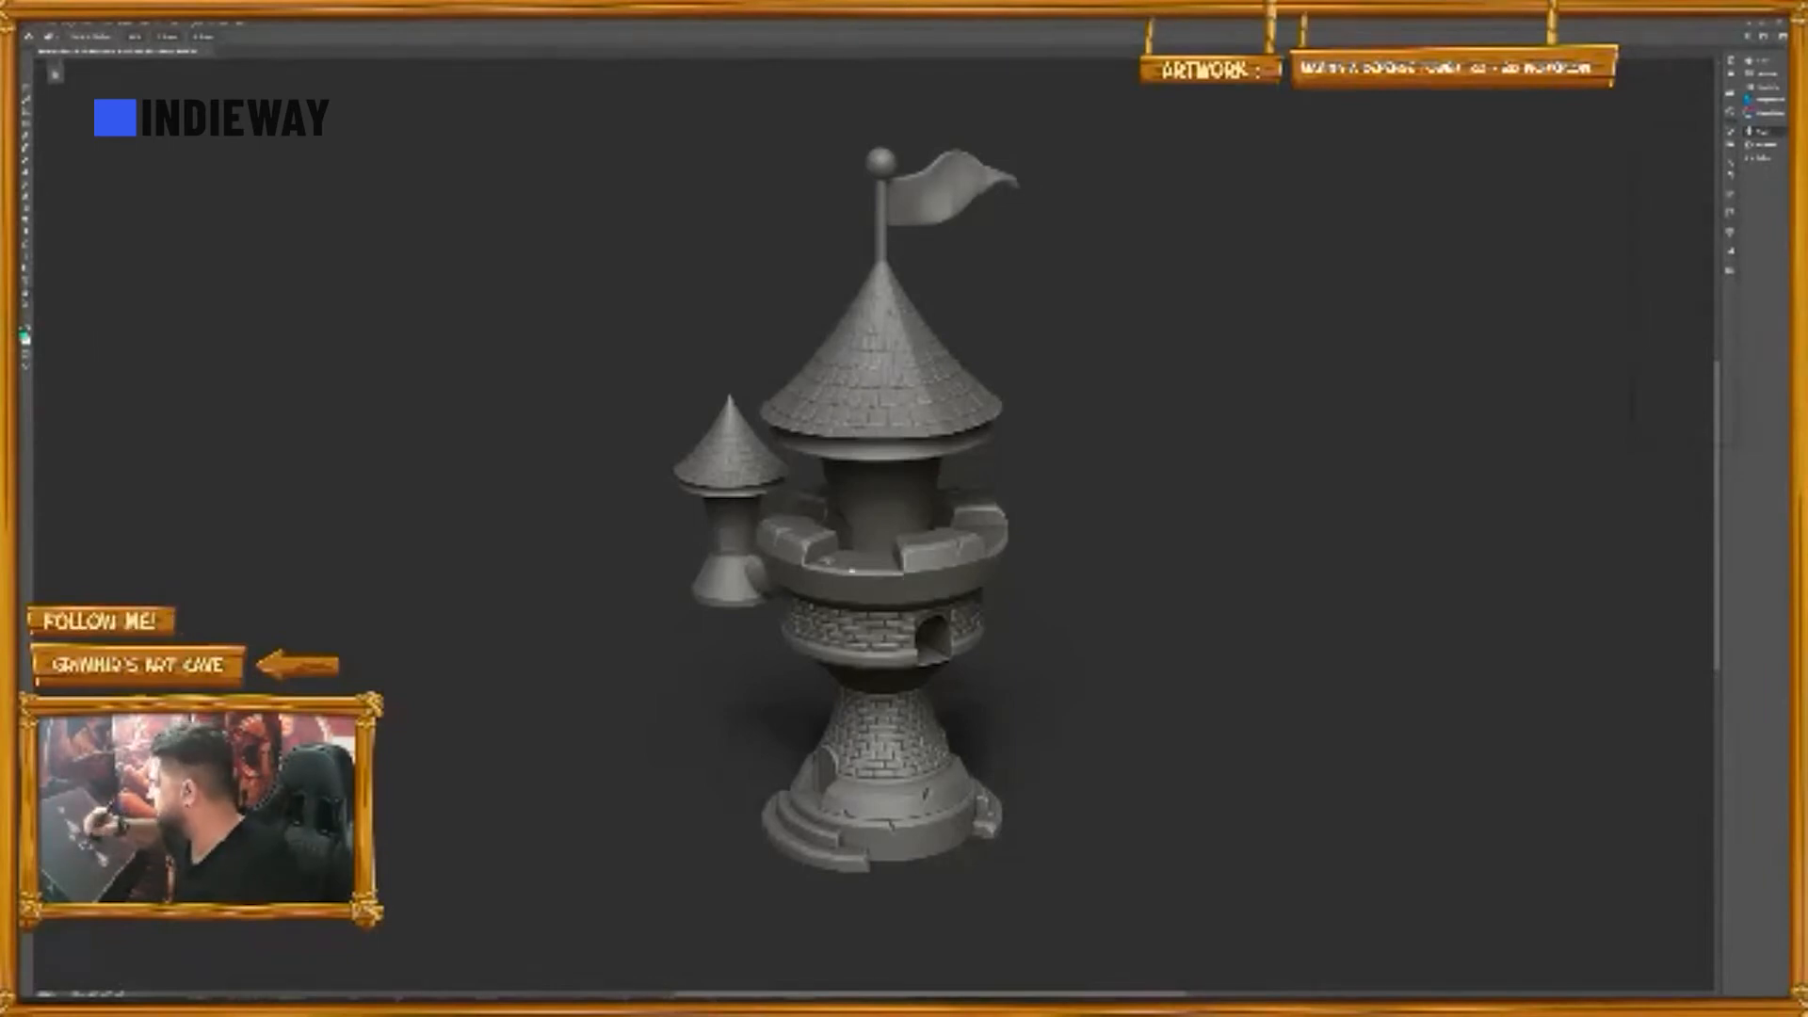
pyautogui.click(1633, 262)
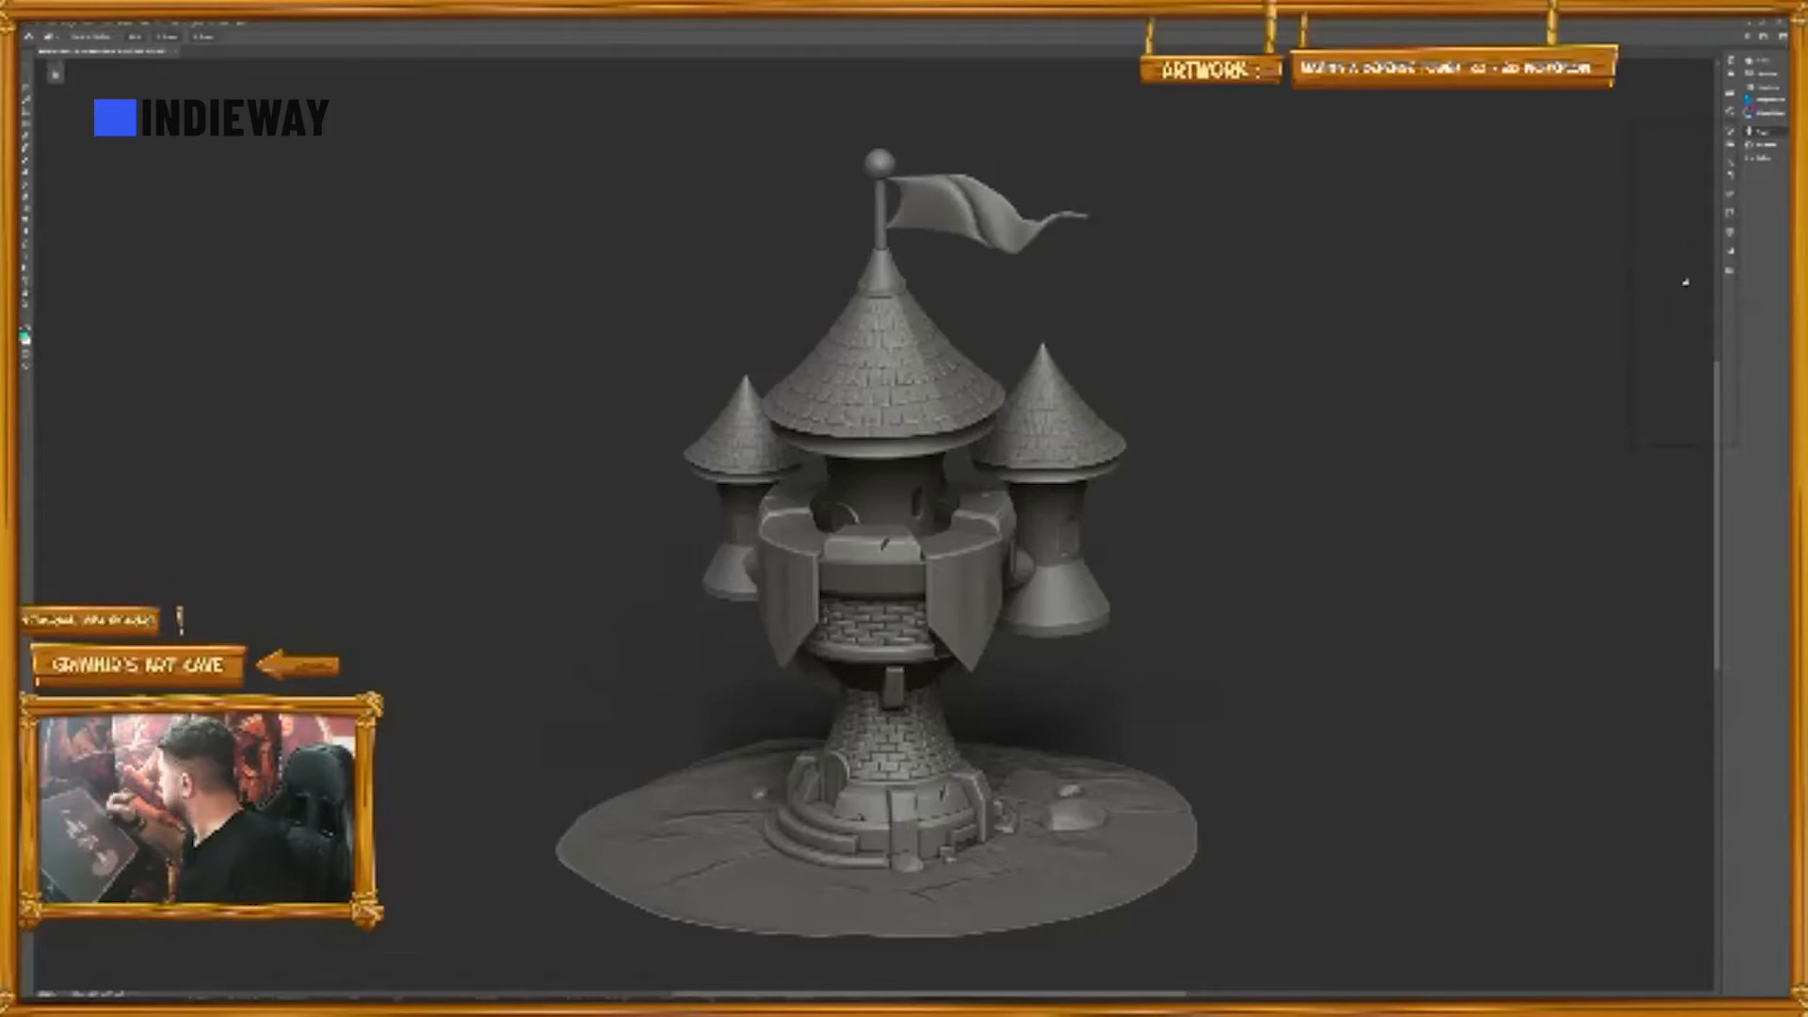
# - Circle the main roof and the right side turret with the teal brush, undoing each mark
pyautogui.press('b')
pyautogui.moveTo(979, 156)
pyautogui.mouseDown()
pyautogui.moveTo(801, 151)
pyautogui.moveTo(759, 415)
pyautogui.mouseUp()
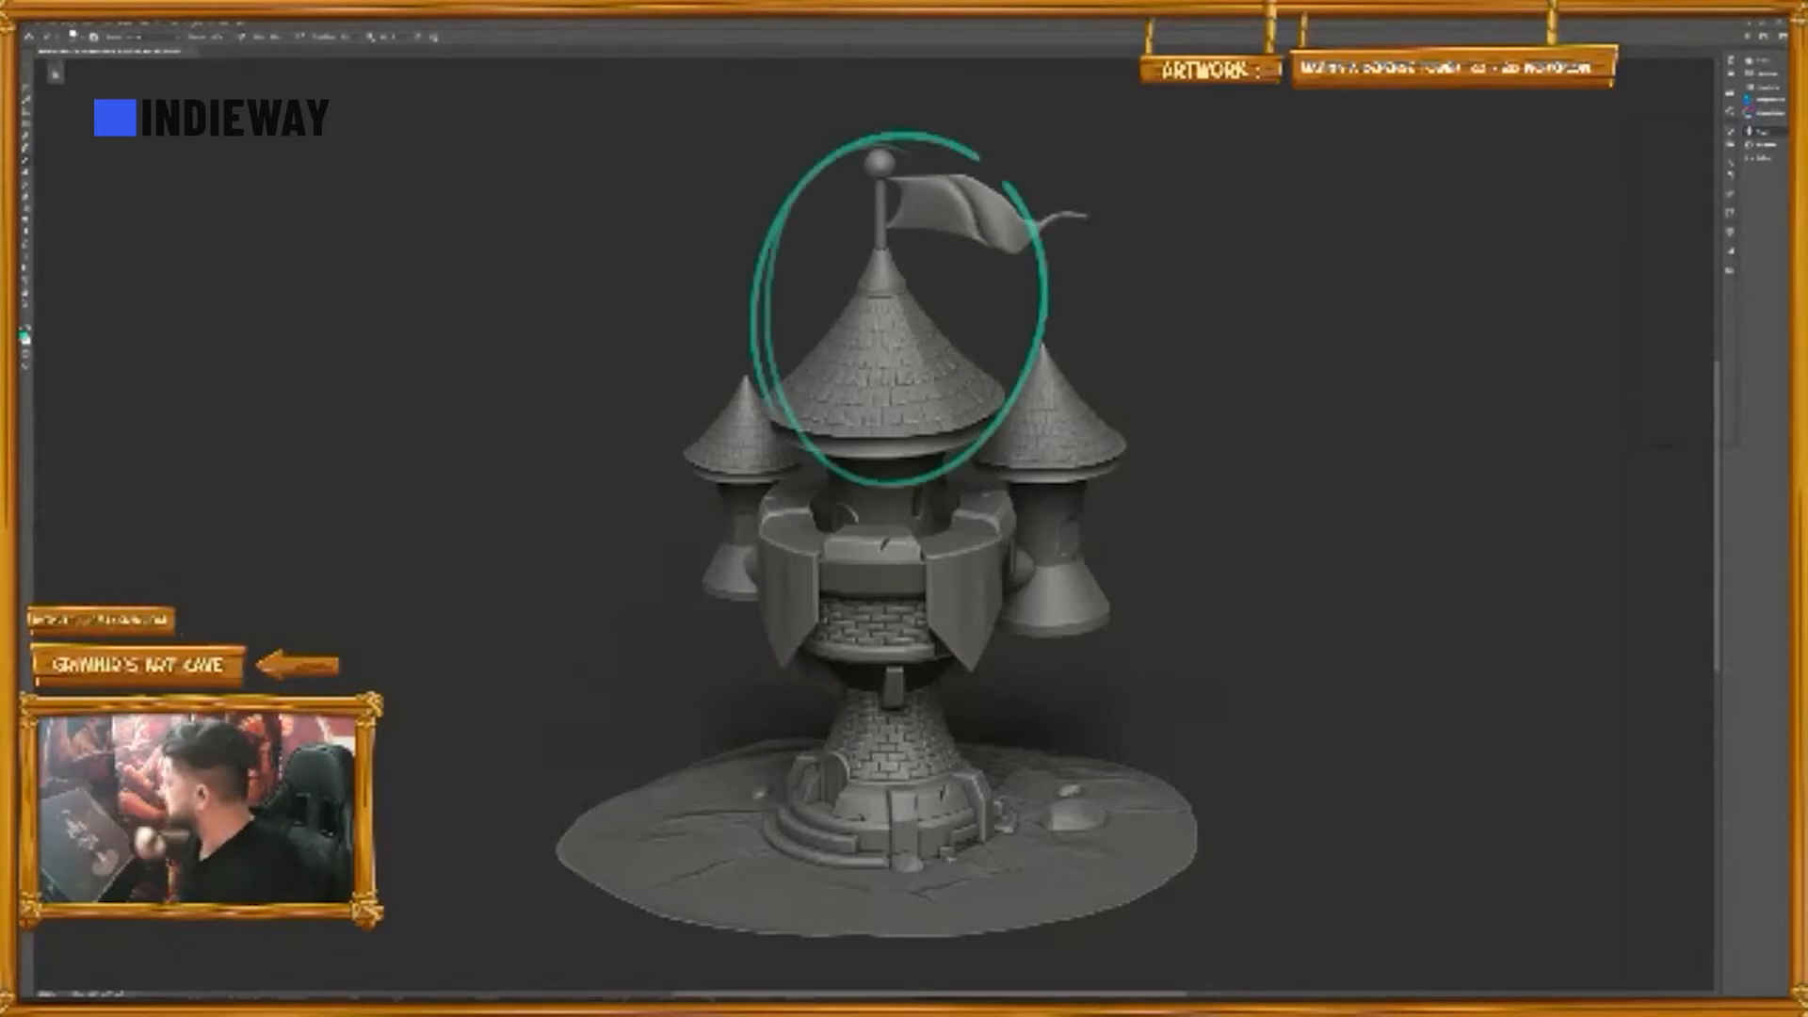
pyautogui.hotkey('ctrl', 'z')
pyautogui.moveTo(1034, 320)
pyautogui.mouseDown()
pyautogui.moveTo(967, 456)
pyautogui.moveTo(1164, 607)
pyautogui.moveTo(1044, 347)
pyautogui.mouseUp()
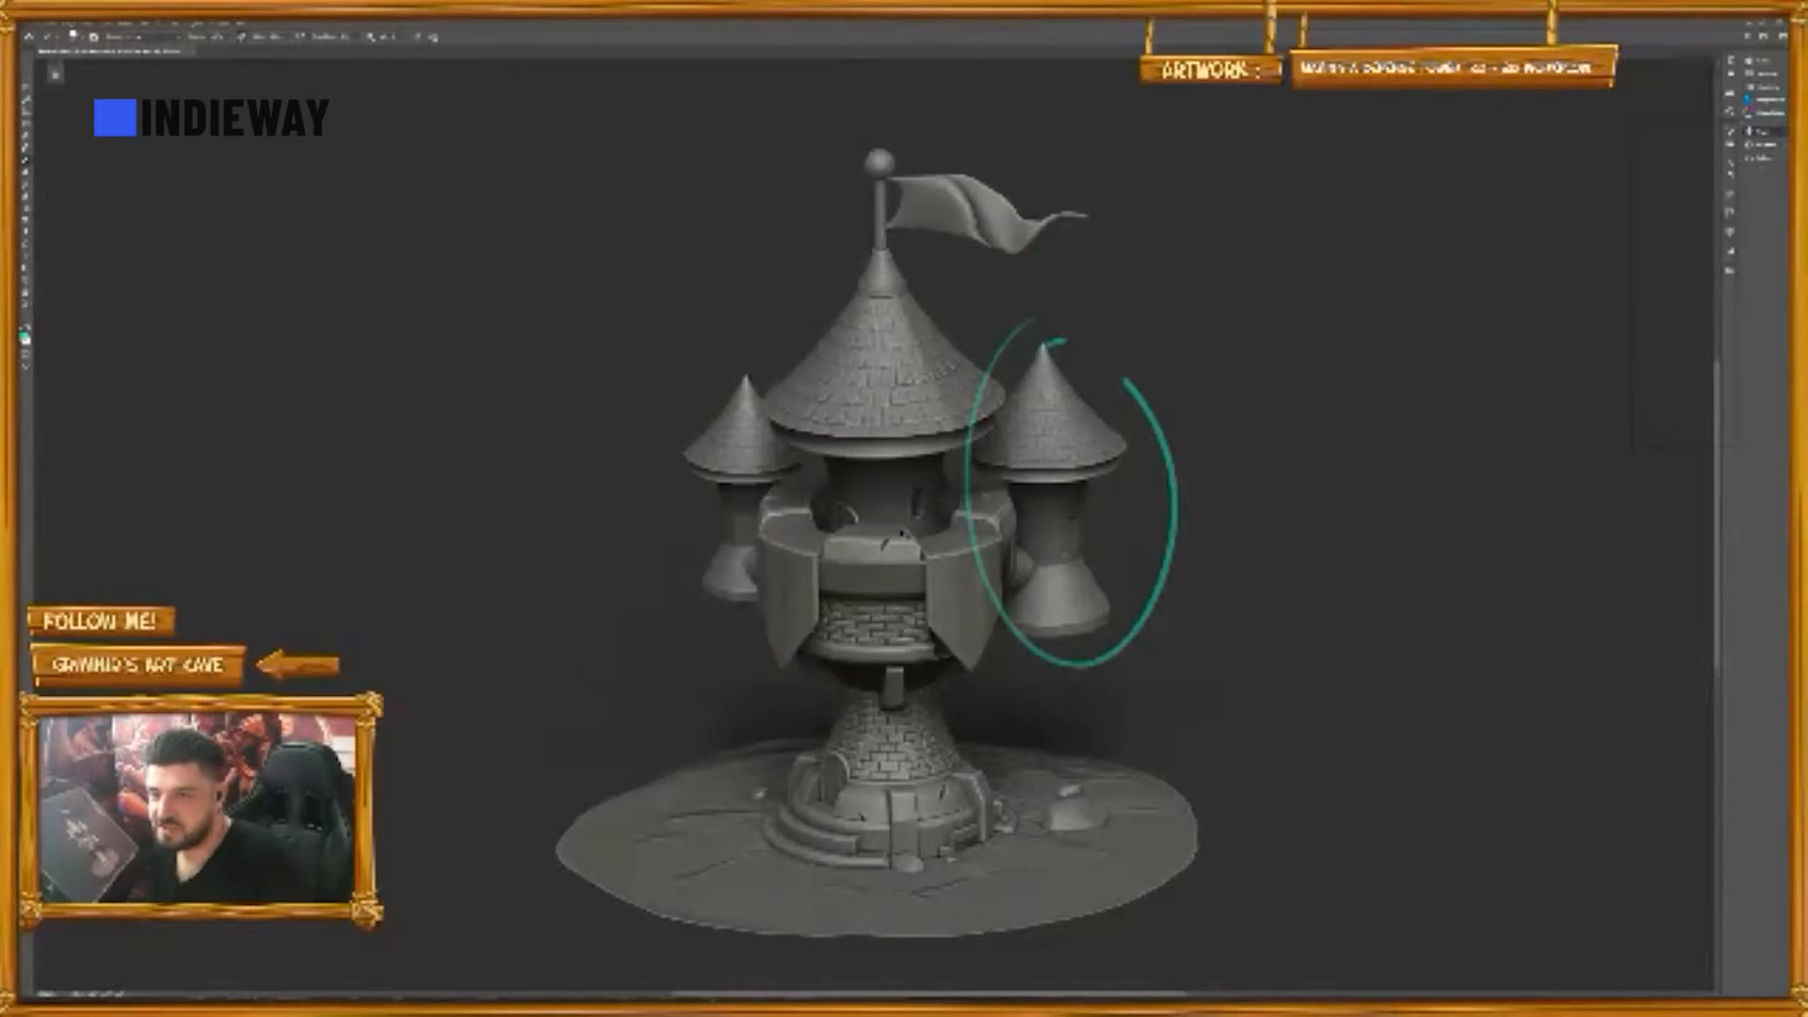
pyautogui.hotkey('ctrl', 'z')
pyautogui.hotkey('ctrl', 'z')
# - Trace the outline of the main roof and its neck in teal, and mark the right side turret
pyautogui.moveTo(765, 395)
pyautogui.mouseDown()
pyautogui.moveTo(878, 269)
pyautogui.moveTo(976, 373)
pyautogui.mouseUp()
pyautogui.moveTo(763, 394); pyautogui.dragTo(829, 508)
pyautogui.moveTo(975, 373)
pyautogui.mouseDown()
pyautogui.moveTo(1000, 395)
pyautogui.moveTo(947, 450)
pyautogui.moveTo(939, 516)
pyautogui.mouseUp()
pyautogui.moveTo(815, 478); pyautogui.dragTo(827, 505)
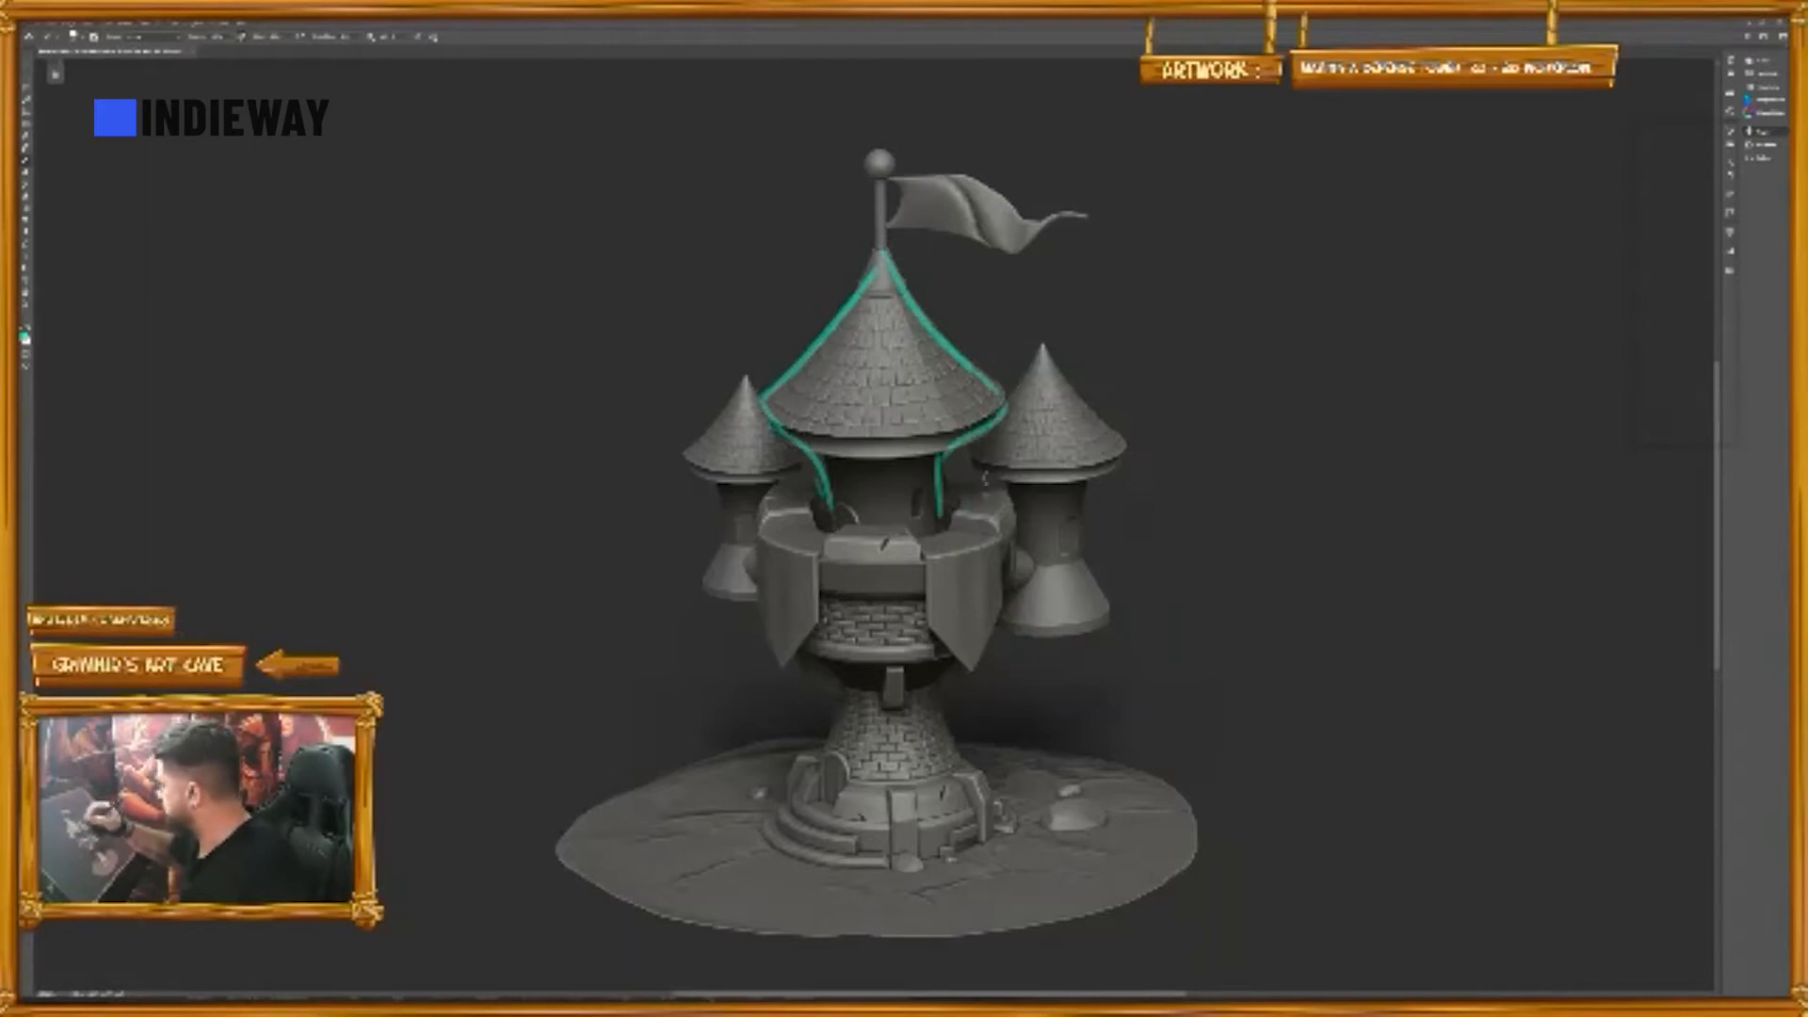
pyautogui.moveTo(1015, 589)
pyautogui.mouseDown()
pyautogui.moveTo(1019, 609)
pyautogui.moveTo(1060, 563)
pyautogui.mouseUp()
# - Undo all the teal outline strokes on the tower
pyautogui.hotkey('ctrl', 'z')
pyautogui.hotkey('ctrl', 'z')
pyautogui.hotkey('ctrl', 'z')
pyautogui.hotkey('ctrl', 'z')
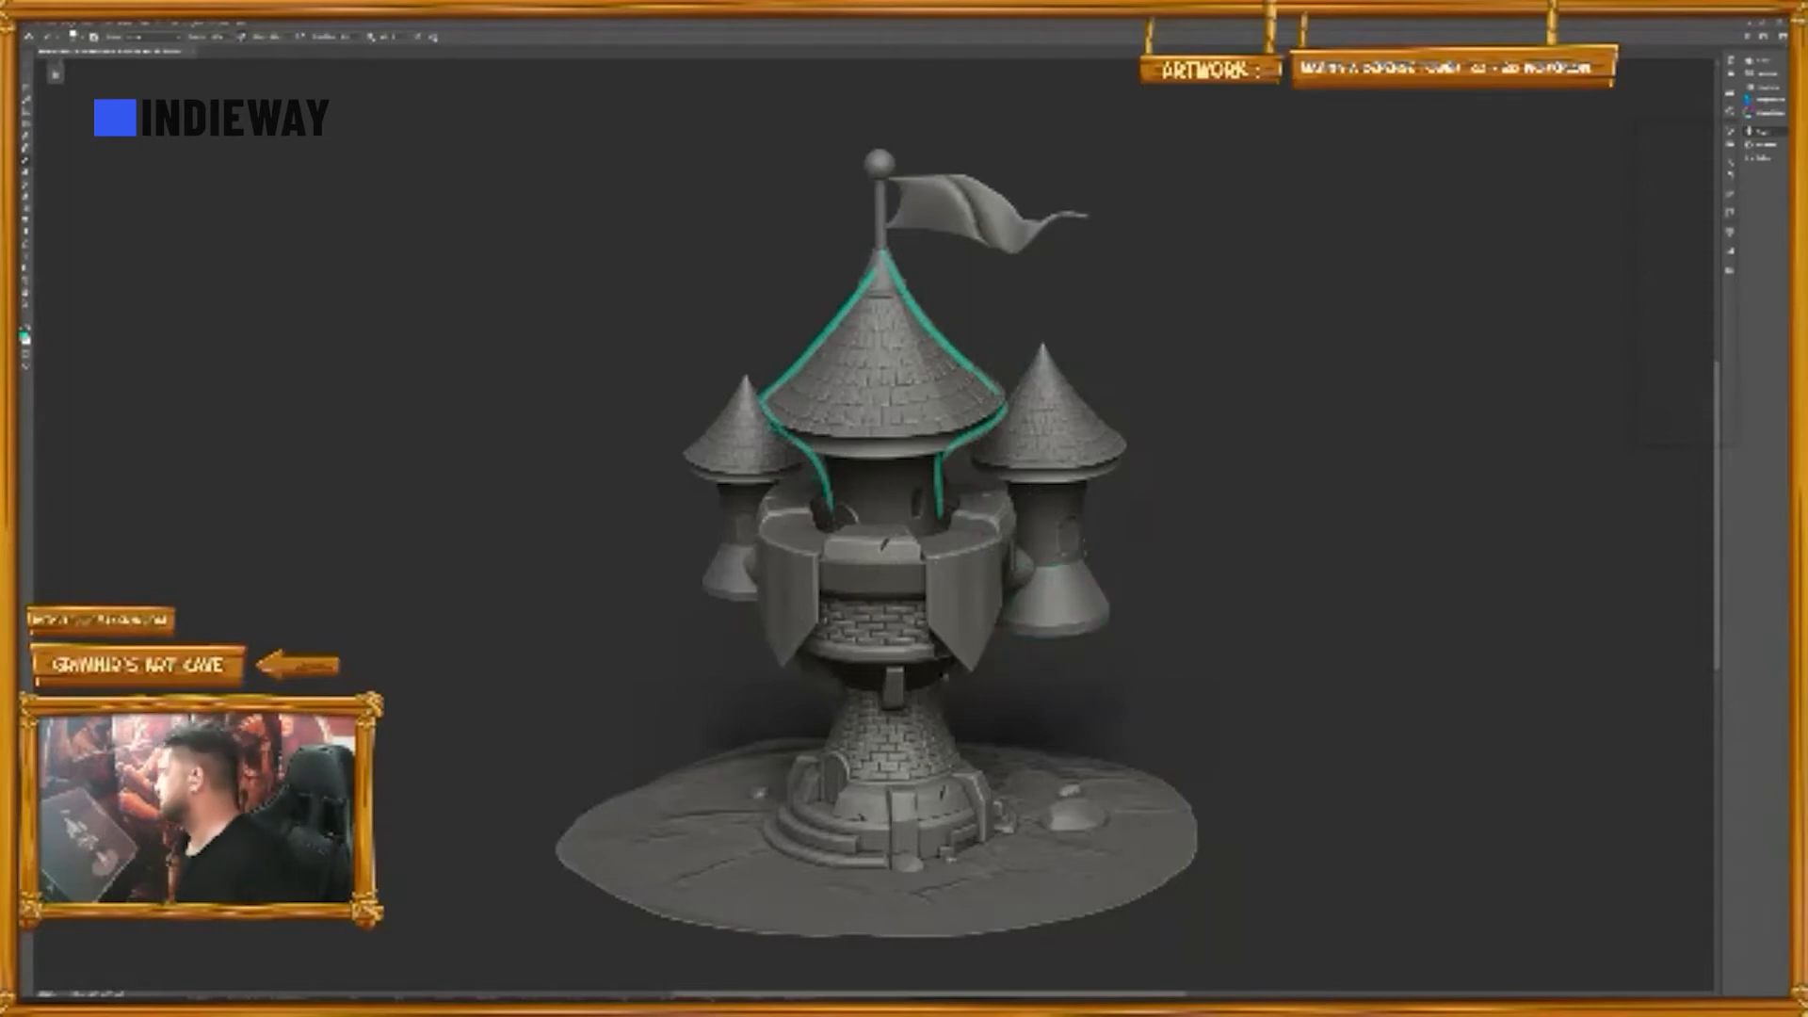
pyautogui.hotkey('ctrl', 'z')
pyautogui.hotkey('ctrl', 'z')
pyautogui.hotkey('ctrl', 'z')
pyautogui.hotkey('ctrl', 'z')
pyautogui.hotkey('ctrl', 'z')
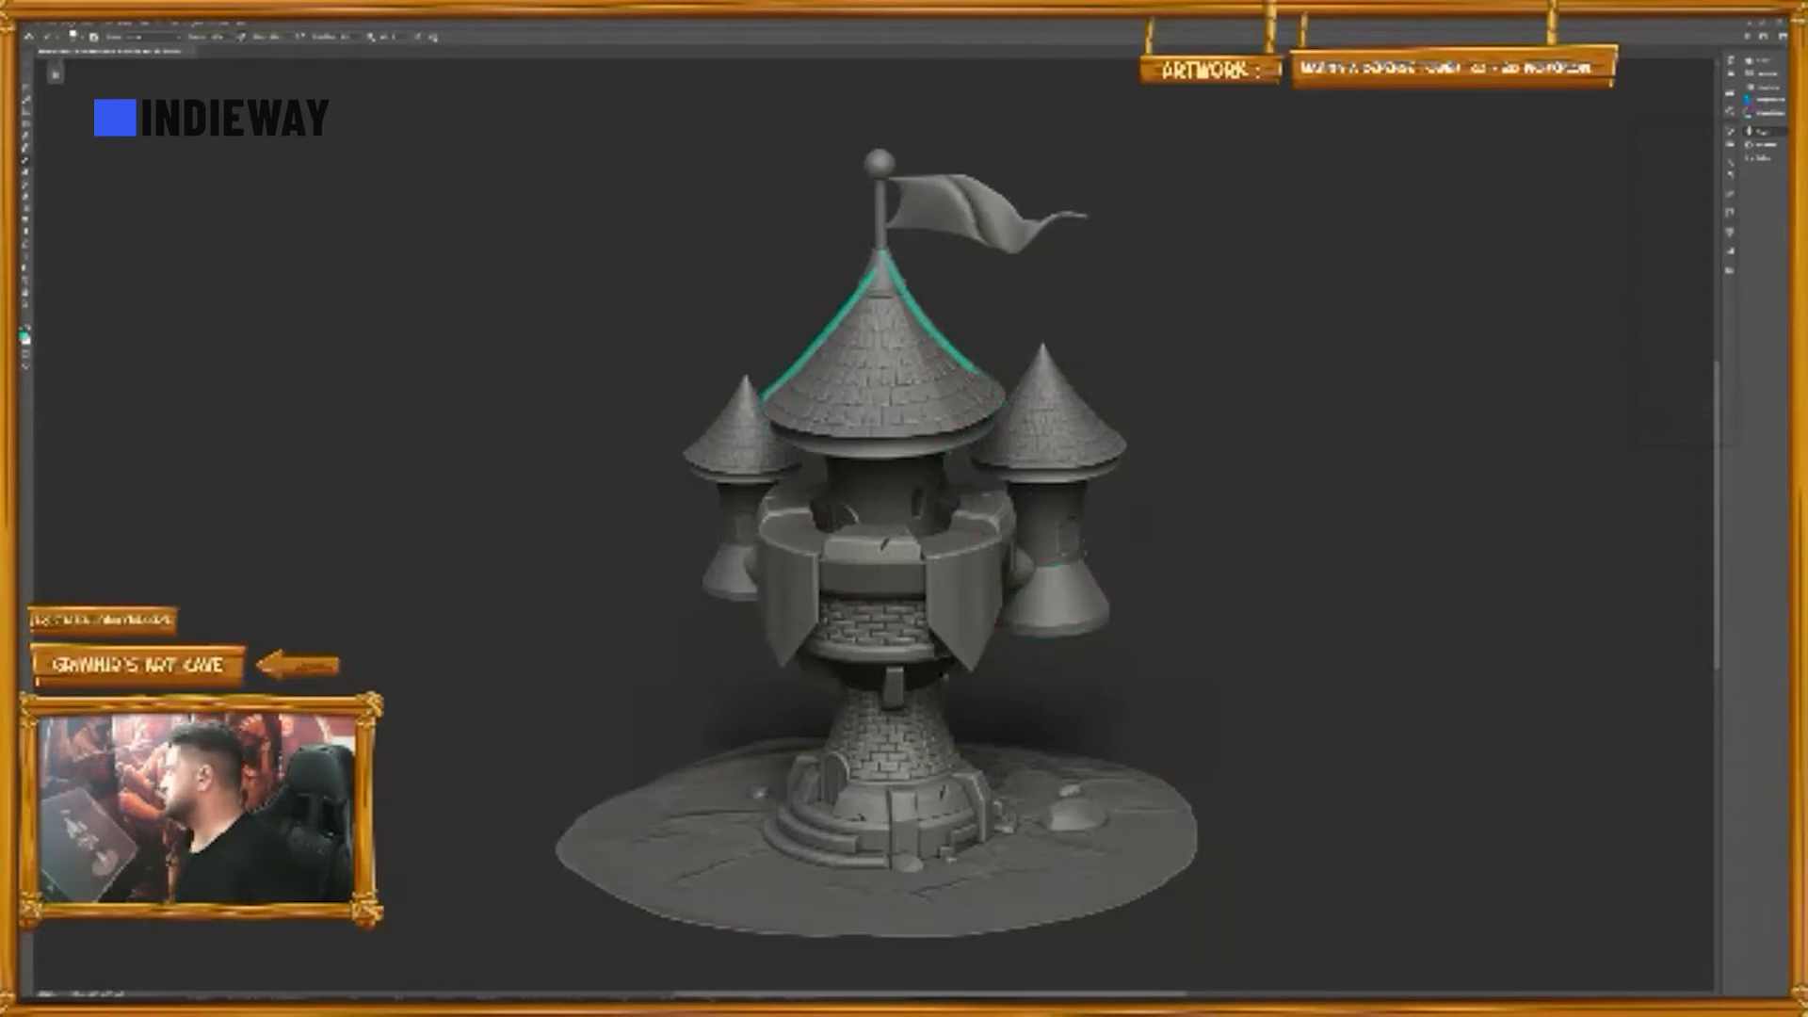
pyautogui.hotkey('ctrl', 'z')
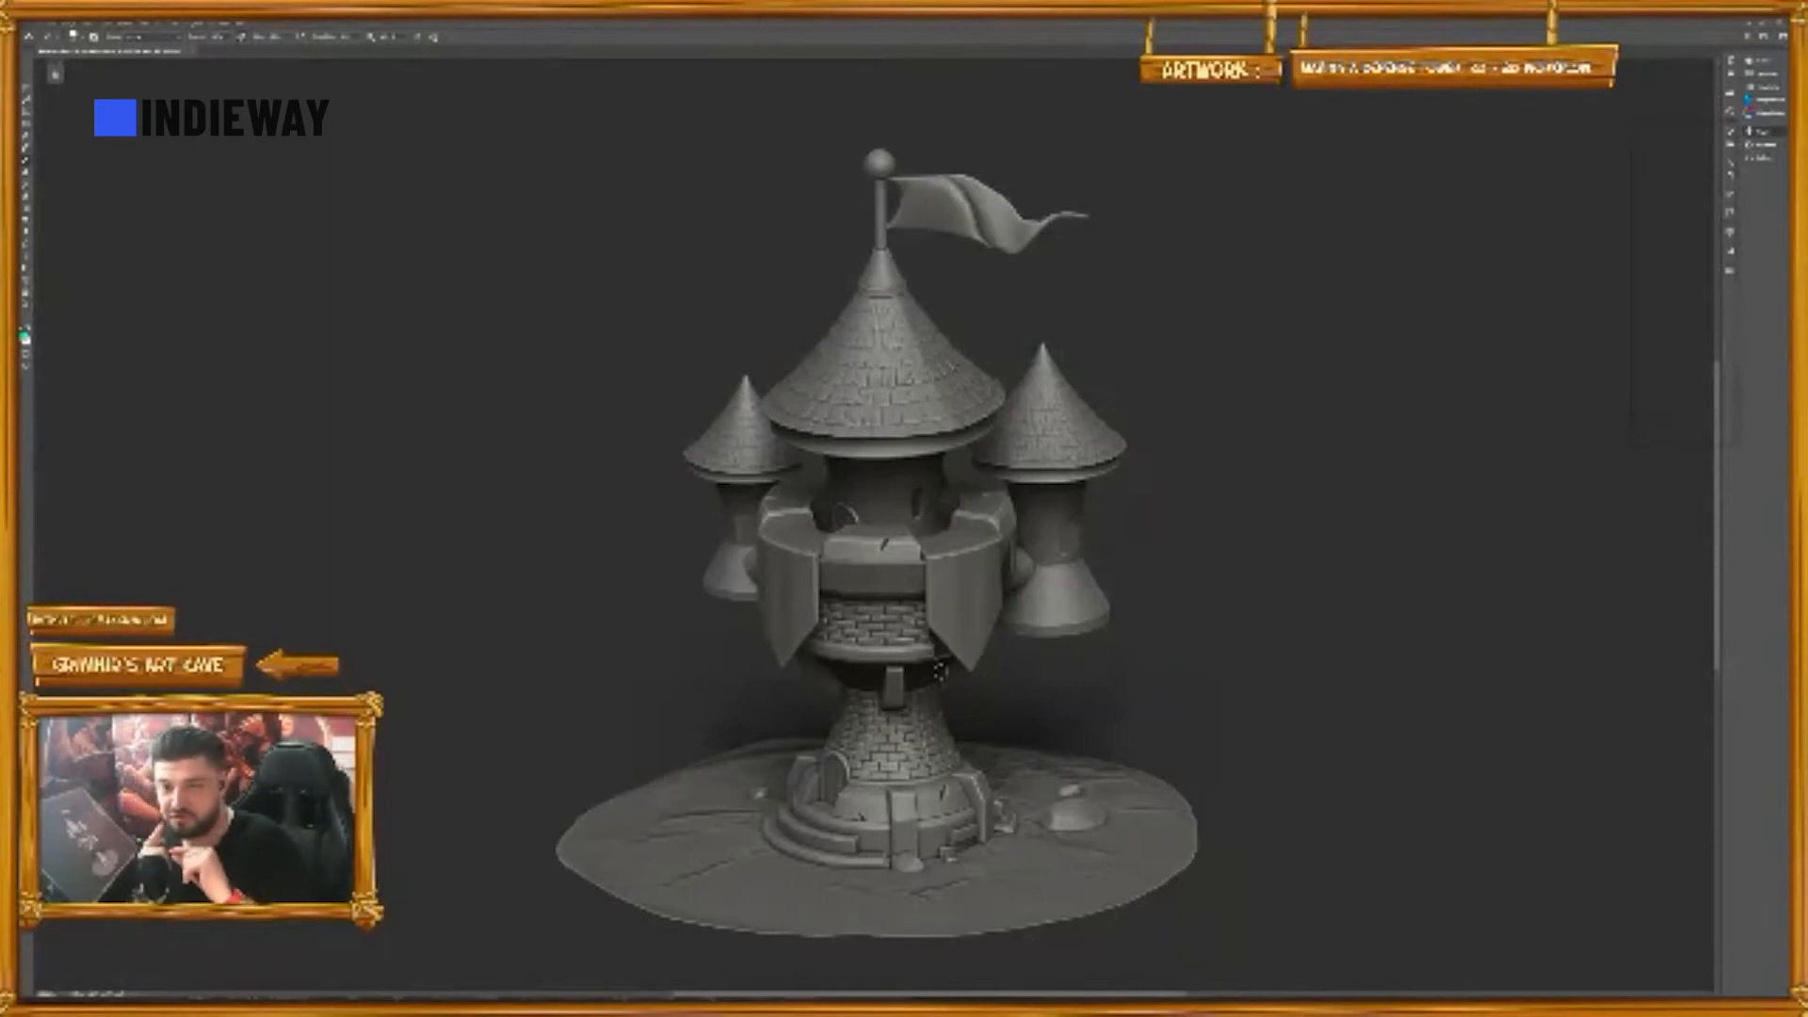
# - Mark the upper window, turret joint, right banner, central support, door and ground in teal, and clear the marks
pyautogui.moveTo(912, 483)
pyautogui.mouseDown()
pyautogui.moveTo(942, 525)
pyautogui.moveTo(919, 478)
pyautogui.mouseUp()
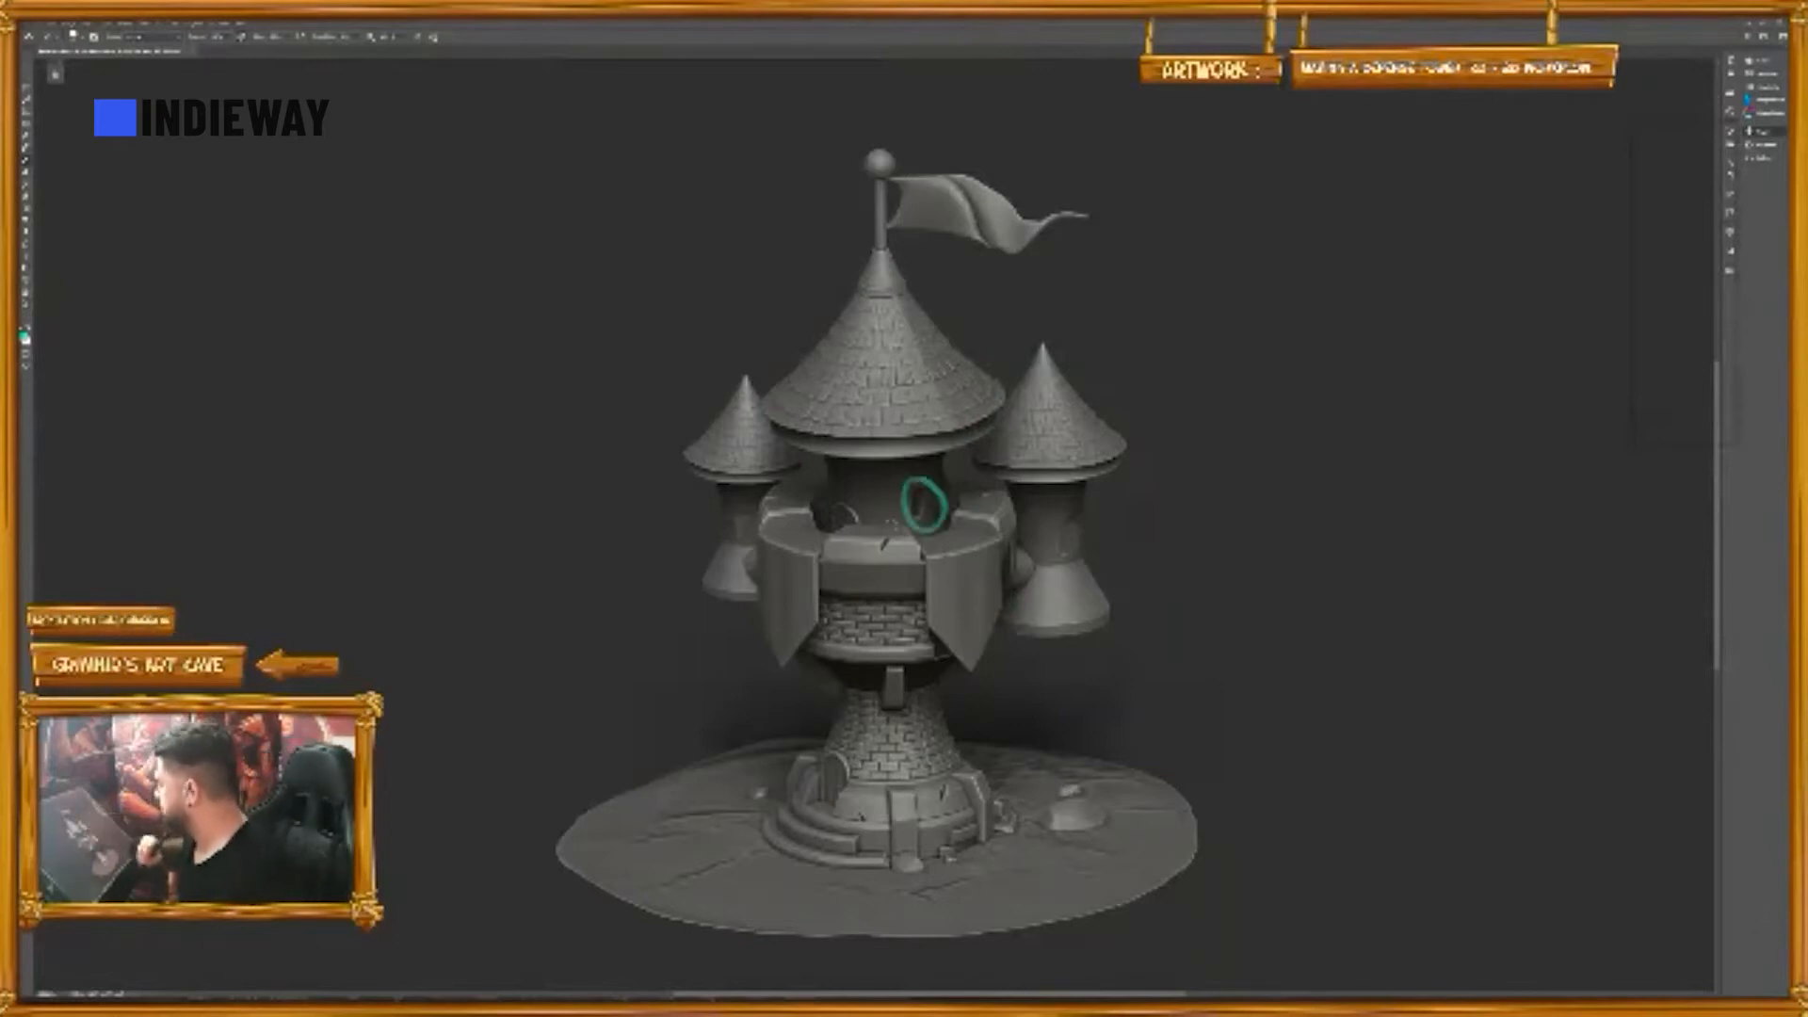
pyautogui.moveTo(1026, 595)
pyautogui.mouseDown()
pyautogui.moveTo(1006, 579)
pyautogui.moveTo(1031, 537)
pyautogui.moveTo(1039, 560)
pyautogui.mouseUp()
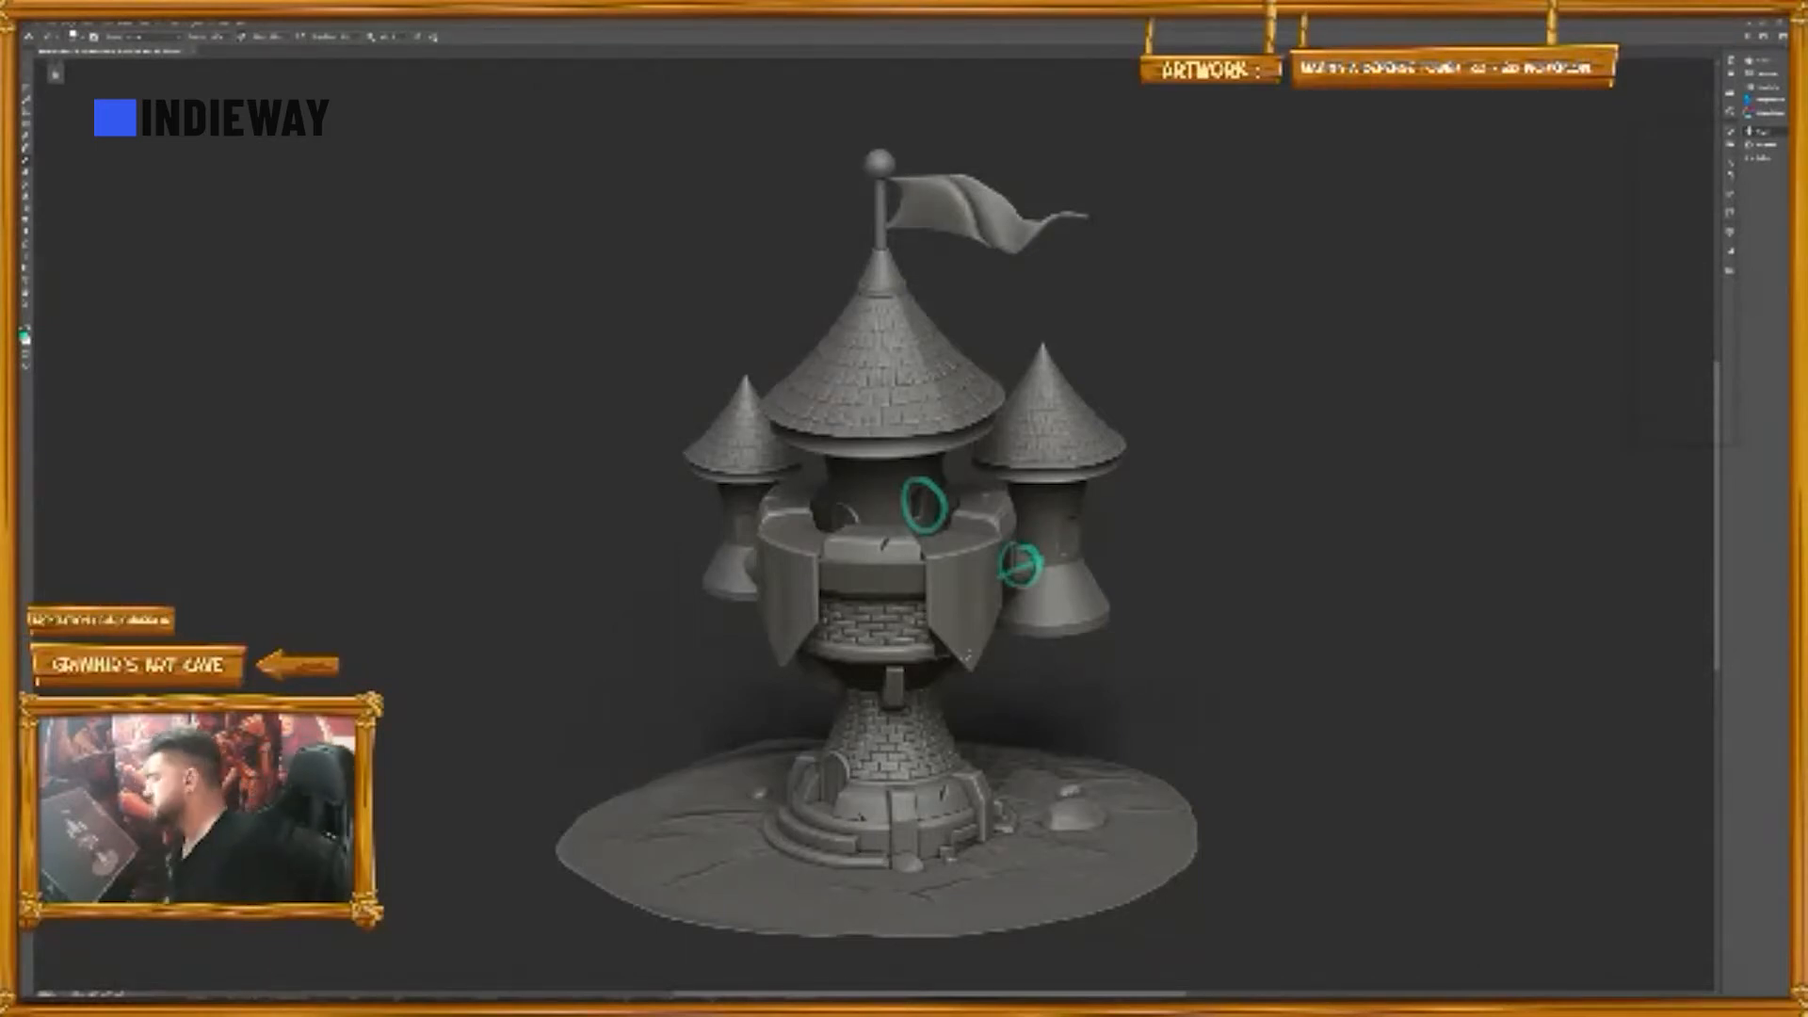
pyautogui.moveTo(918, 539); pyautogui.dragTo(965, 671)
pyautogui.moveTo(952, 518)
pyautogui.mouseDown()
pyautogui.moveTo(988, 541)
pyautogui.moveTo(1000, 610)
pyautogui.moveTo(966, 673)
pyautogui.moveTo(929, 693)
pyautogui.moveTo(883, 661)
pyautogui.mouseUp()
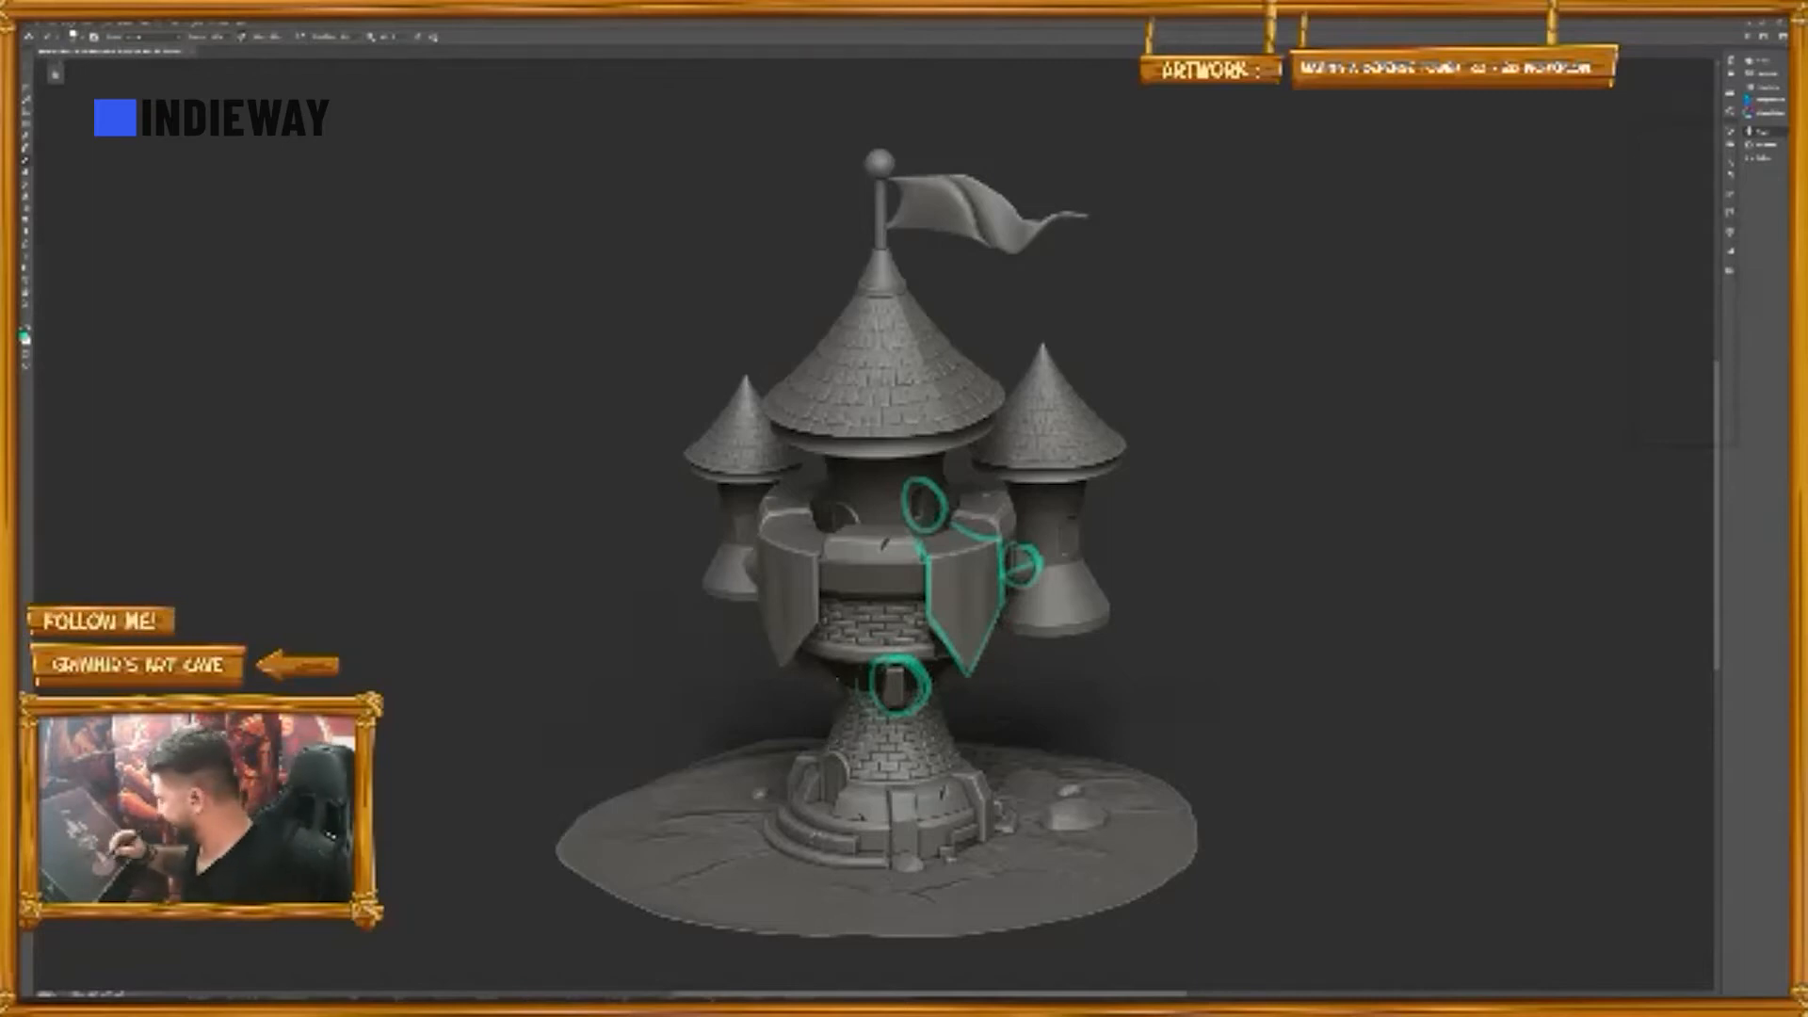
pyautogui.moveTo(817, 806)
pyautogui.mouseDown()
pyautogui.moveTo(847, 781)
pyautogui.moveTo(818, 809)
pyautogui.mouseUp()
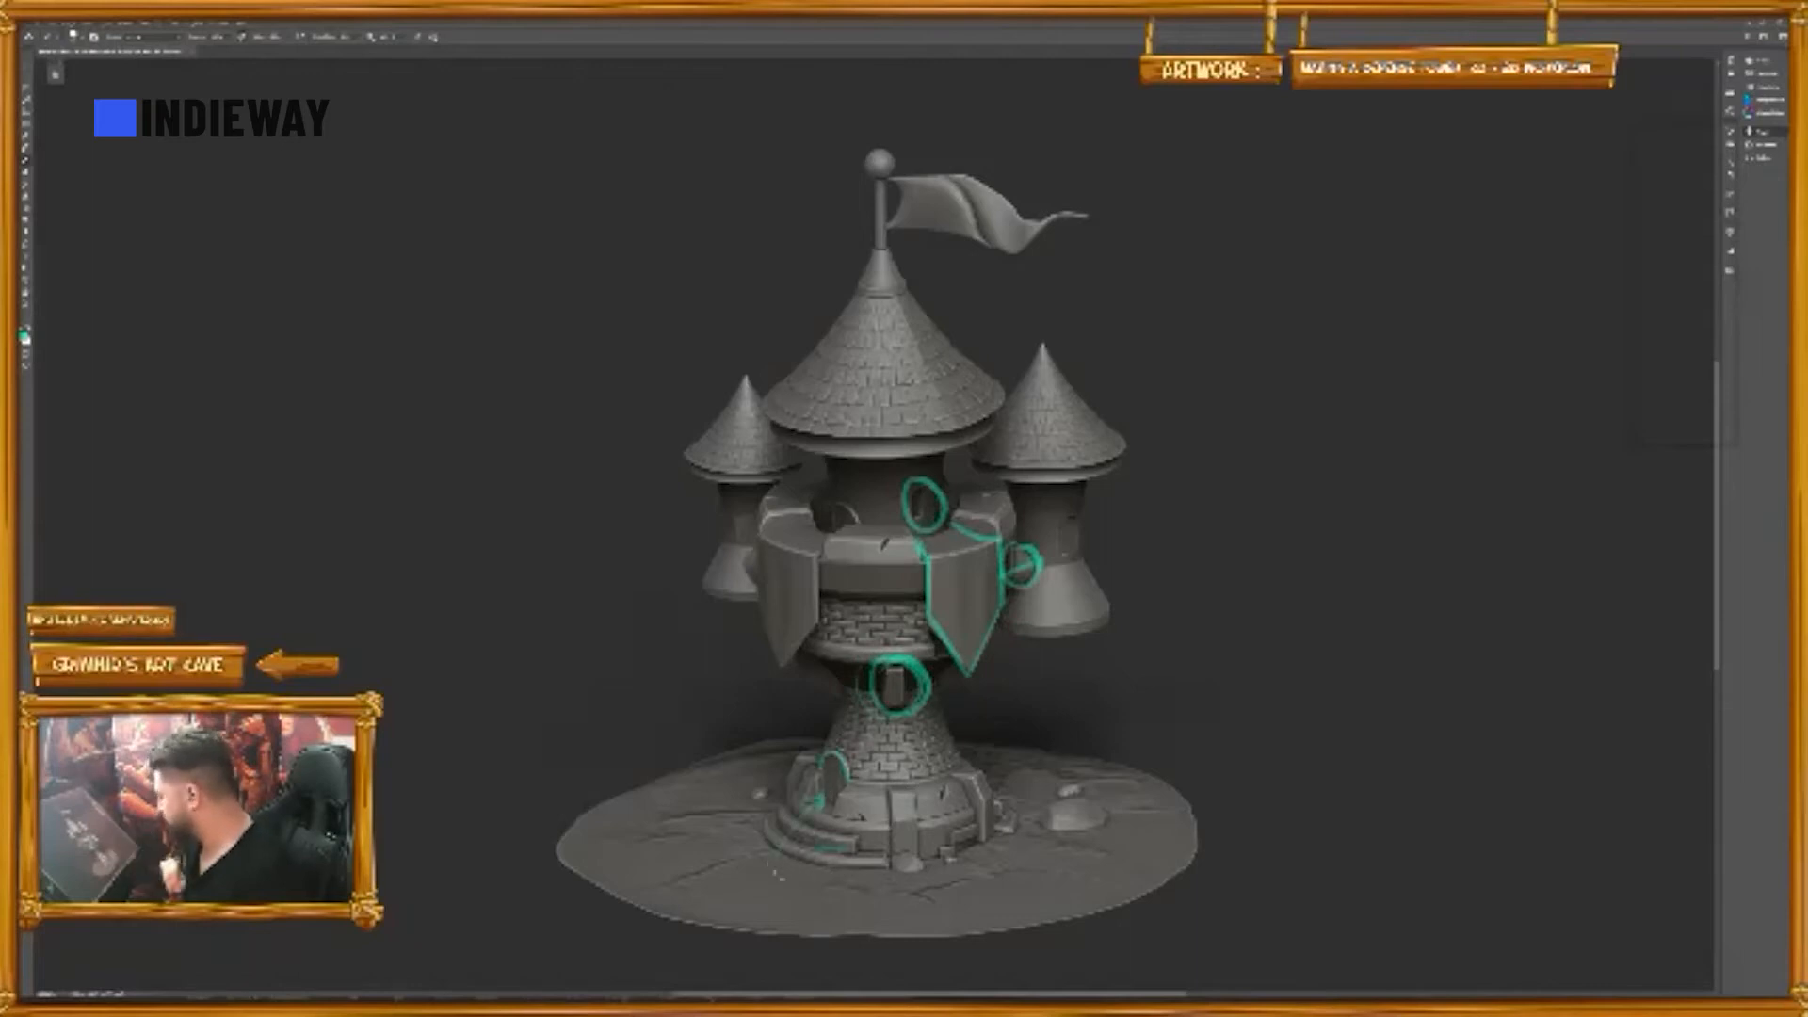
pyautogui.moveTo(1102, 846); pyautogui.dragTo(1272, 833)
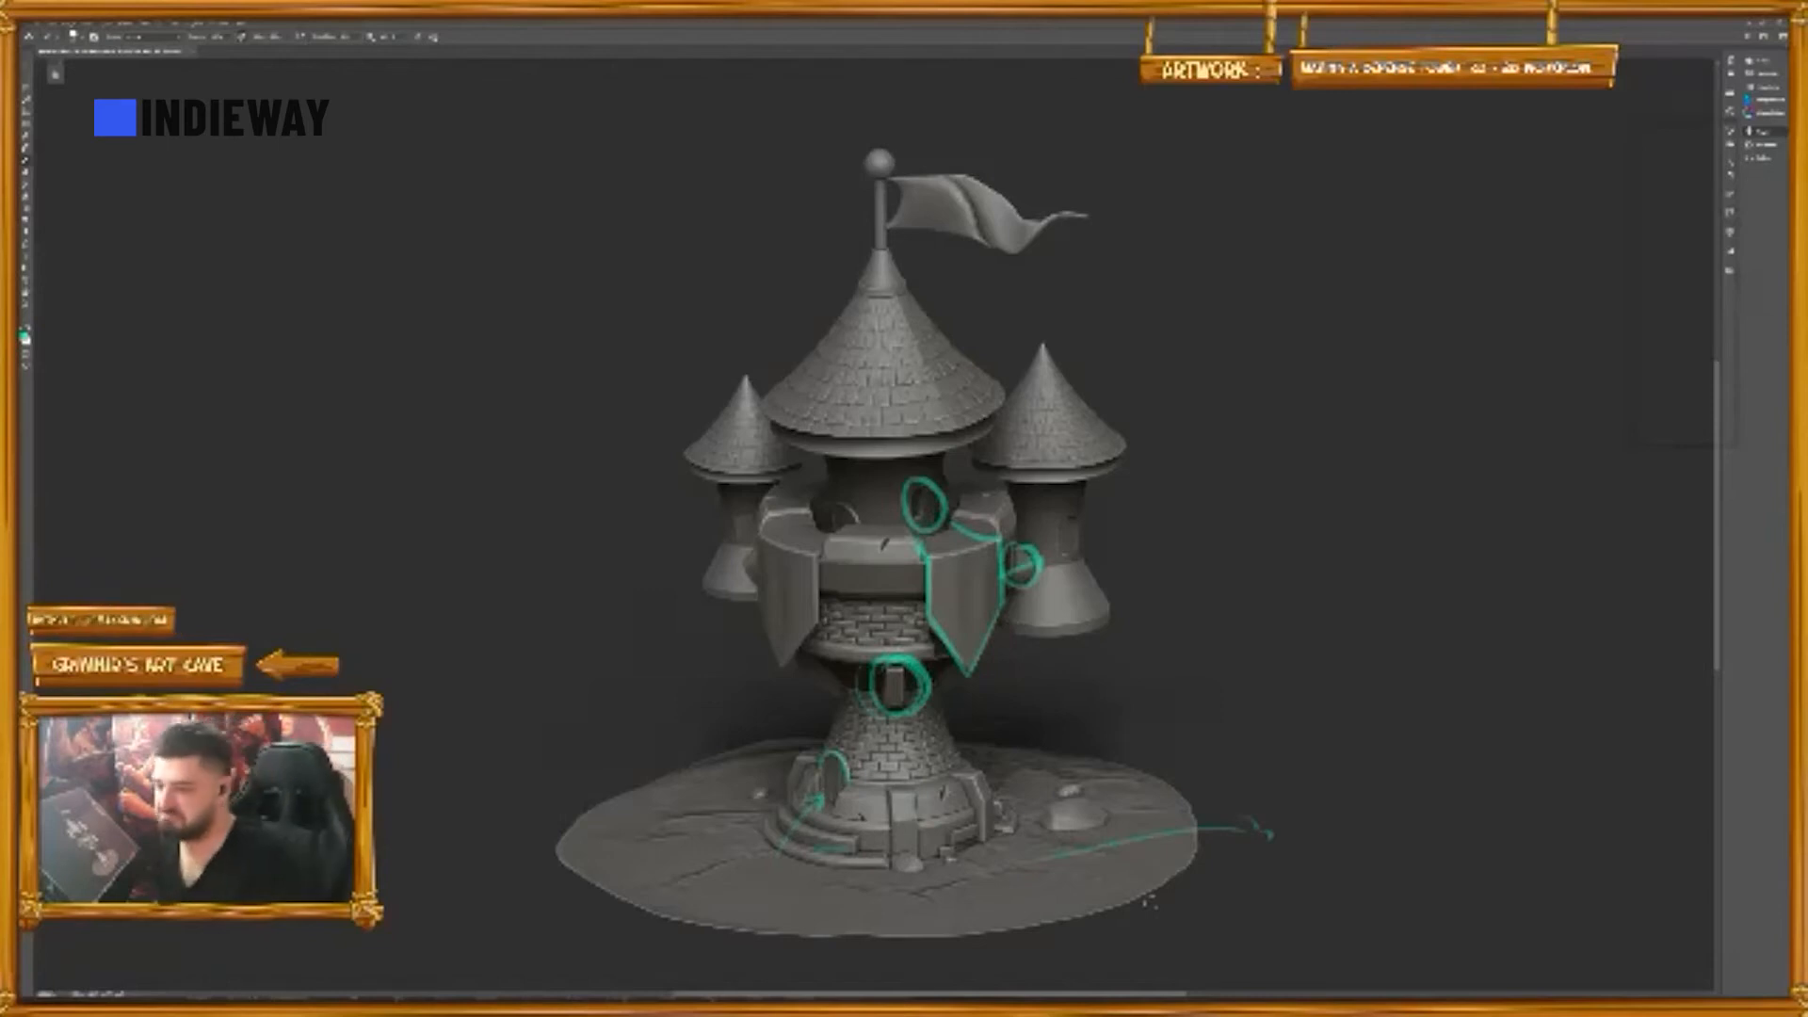
pyautogui.press('Delete')
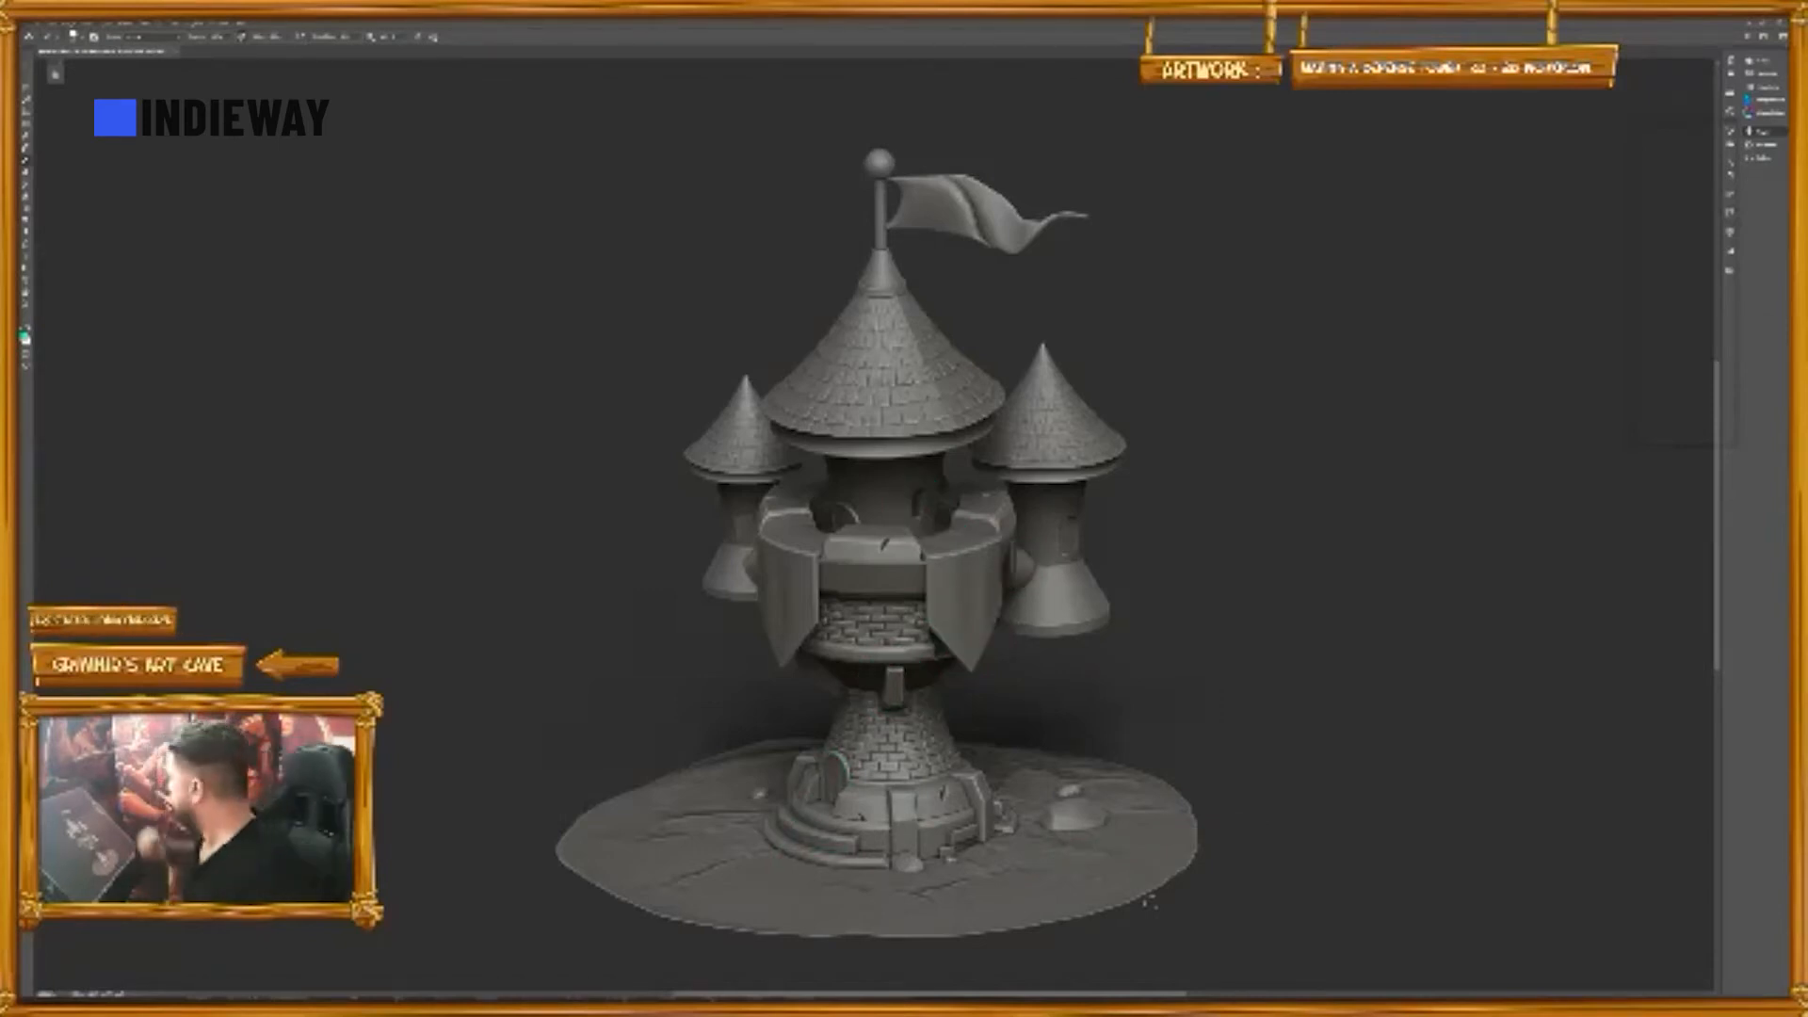
# - Show the tower version with pointed roof finials and draw a curved teal arrow around its right turret
pyautogui.click(1634, 242)
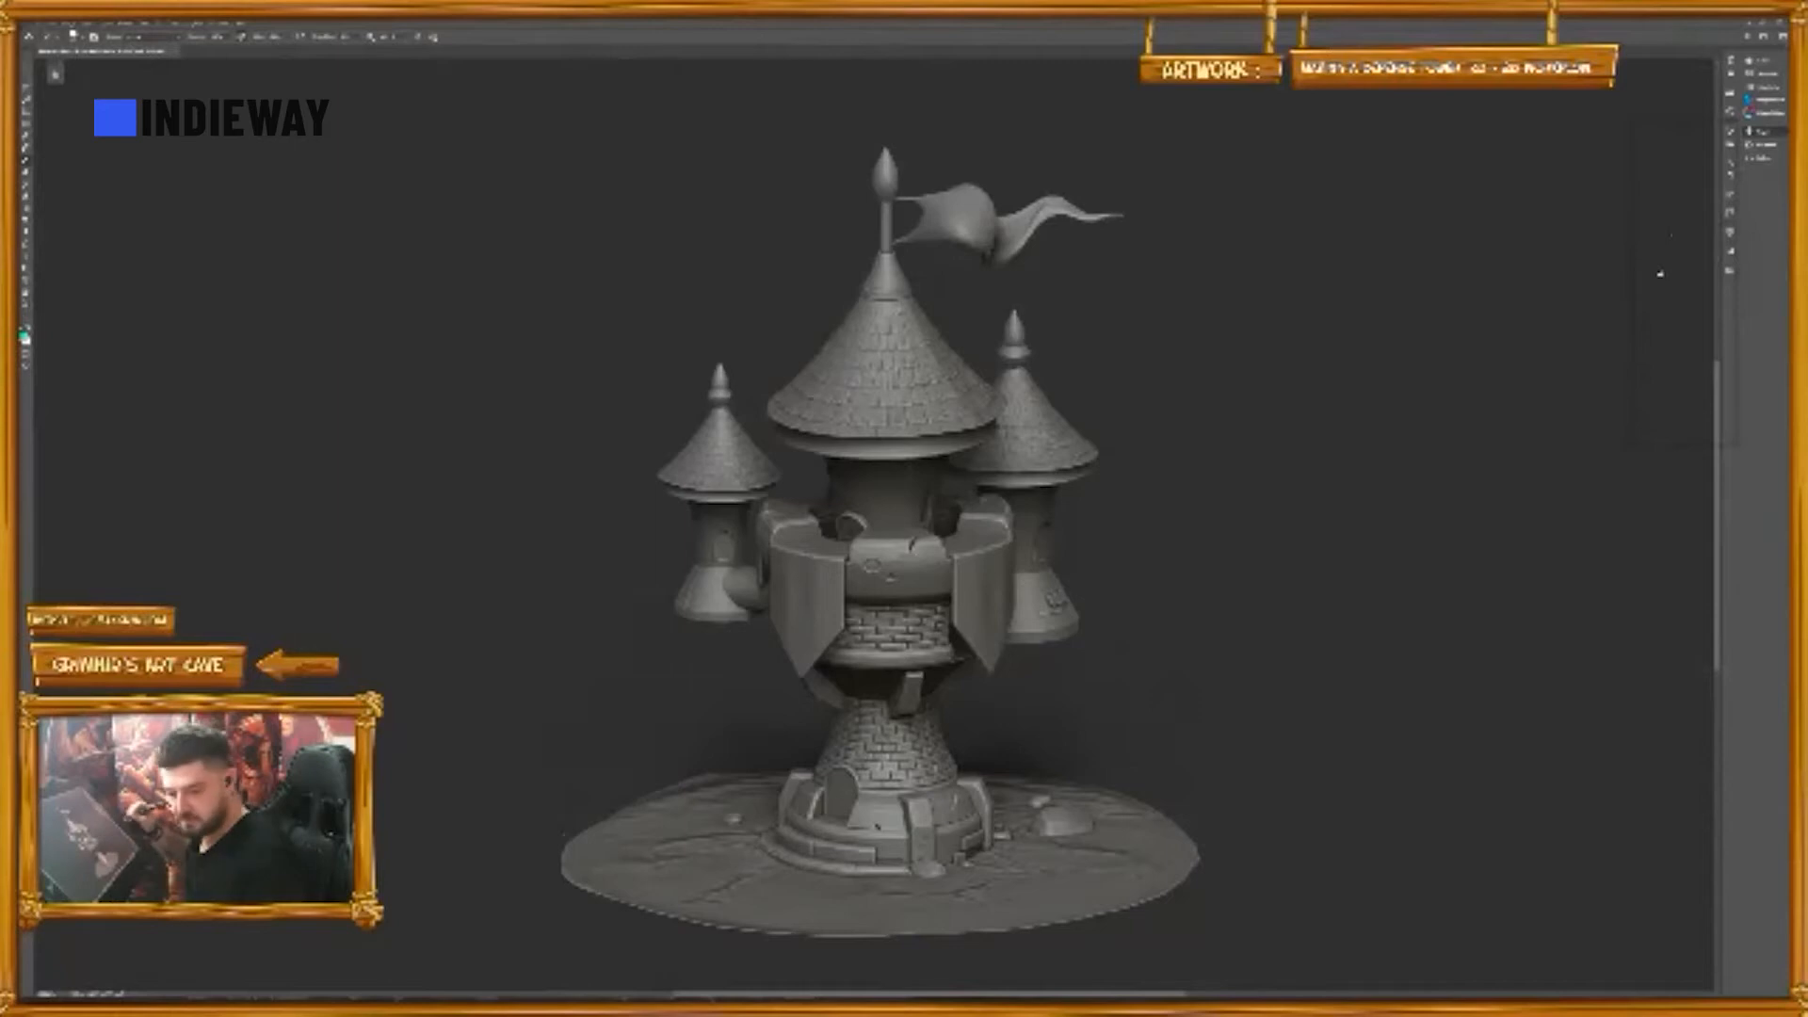
pyautogui.moveTo(901, 560)
pyautogui.mouseDown()
pyautogui.moveTo(1006, 323)
pyautogui.moveTo(868, 363)
pyautogui.moveTo(904, 351)
pyautogui.mouseUp()
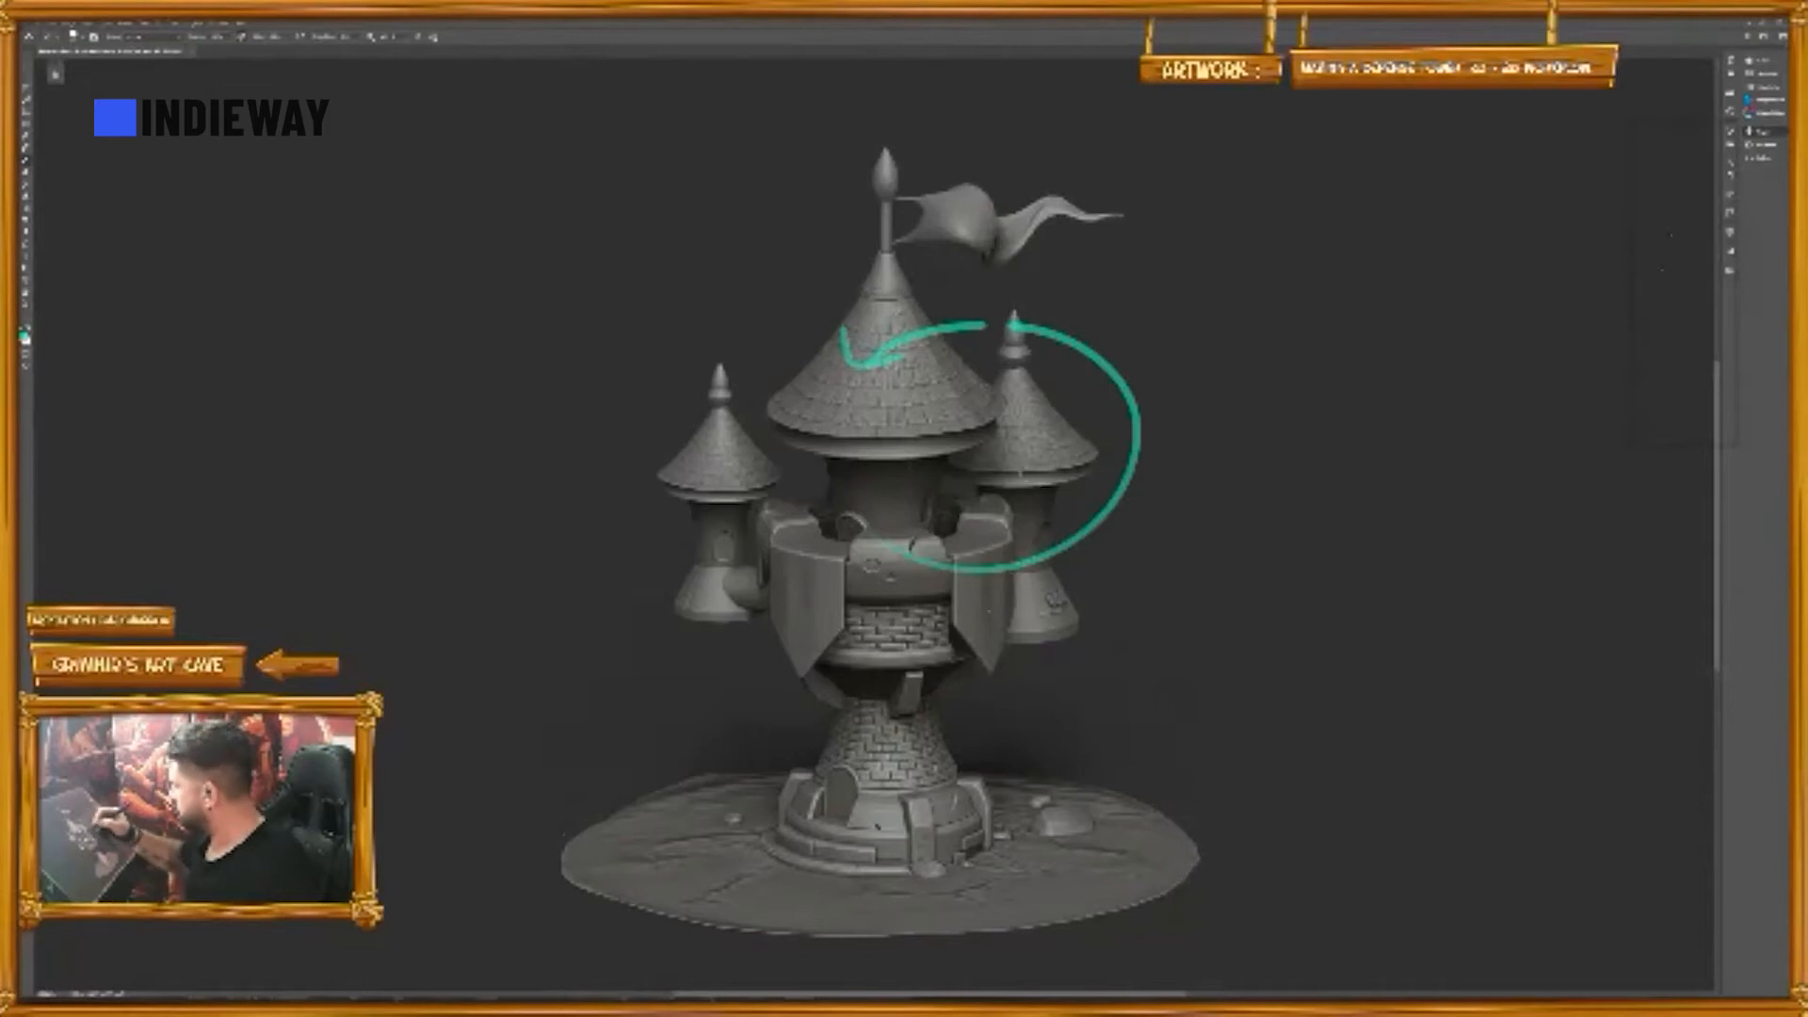
pyautogui.moveTo(737, 577); pyautogui.dragTo(782, 592)
pyautogui.hotkey('ctrl', 'z')
pyautogui.hotkey('ctrl', 'z')
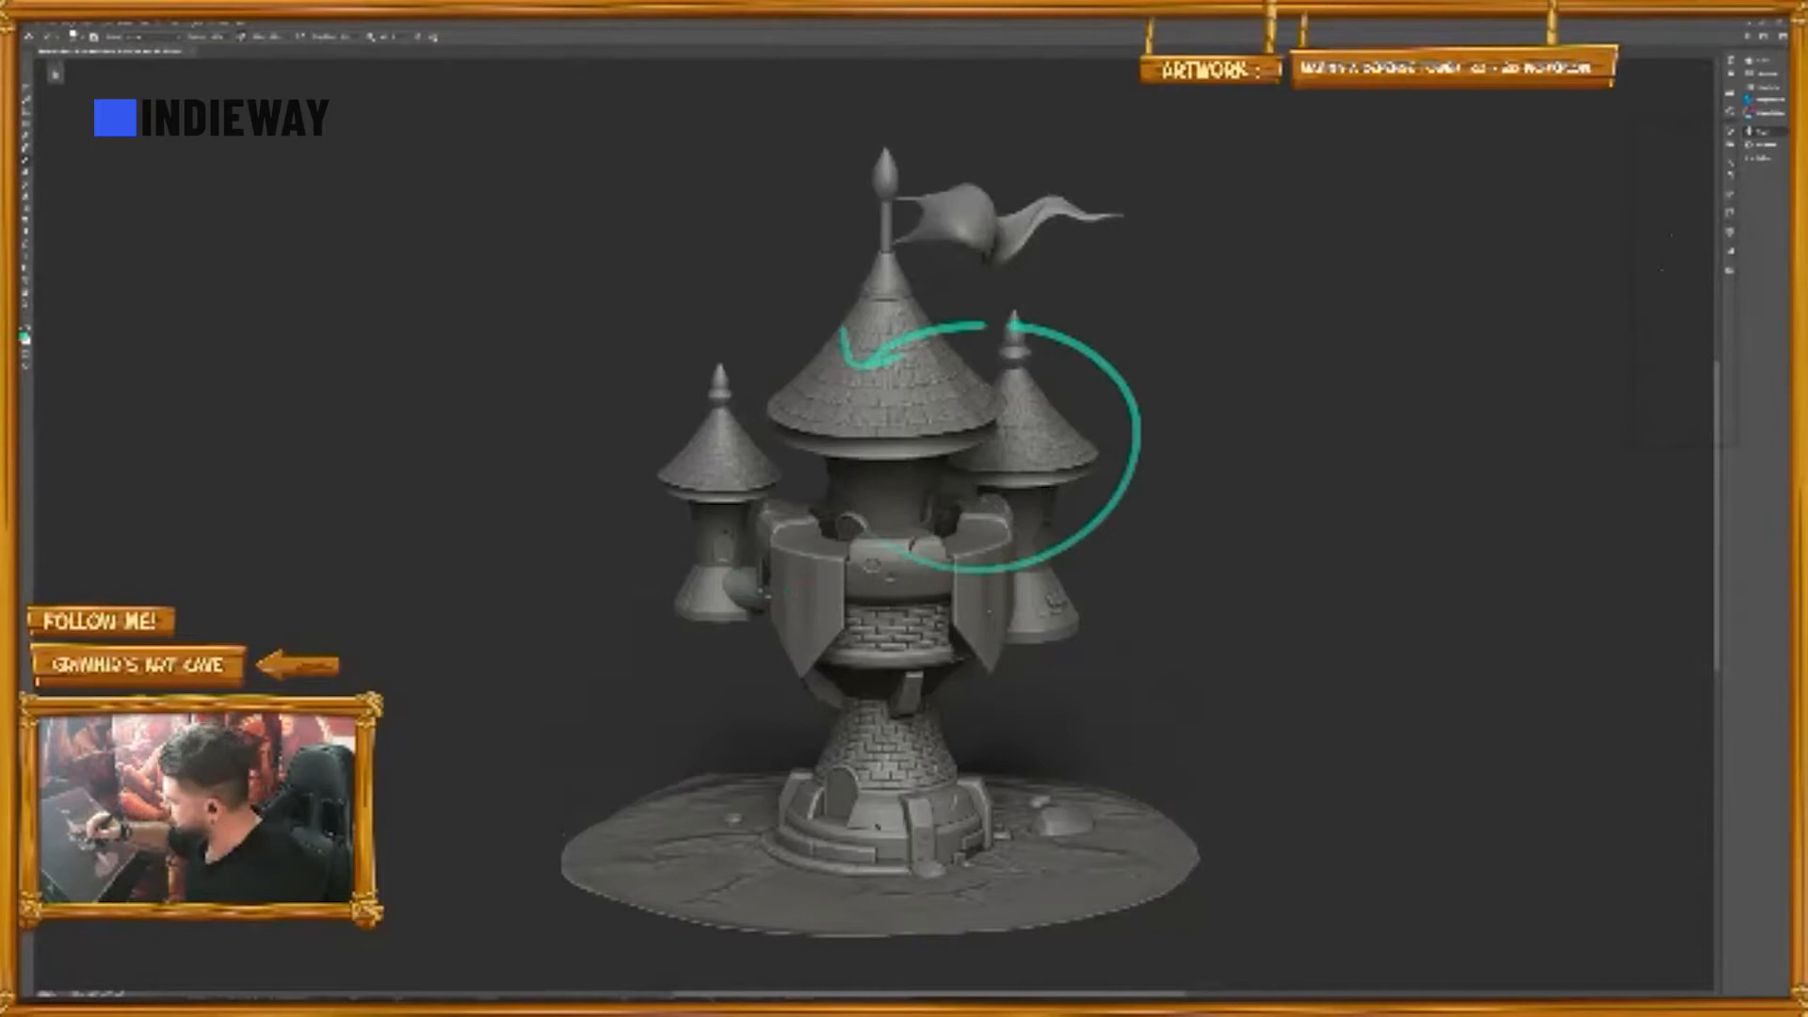
# - Inspect the left turret's joint up close and undo the curved arrow around the right turret
pyautogui.scroll(3, 761, 585)
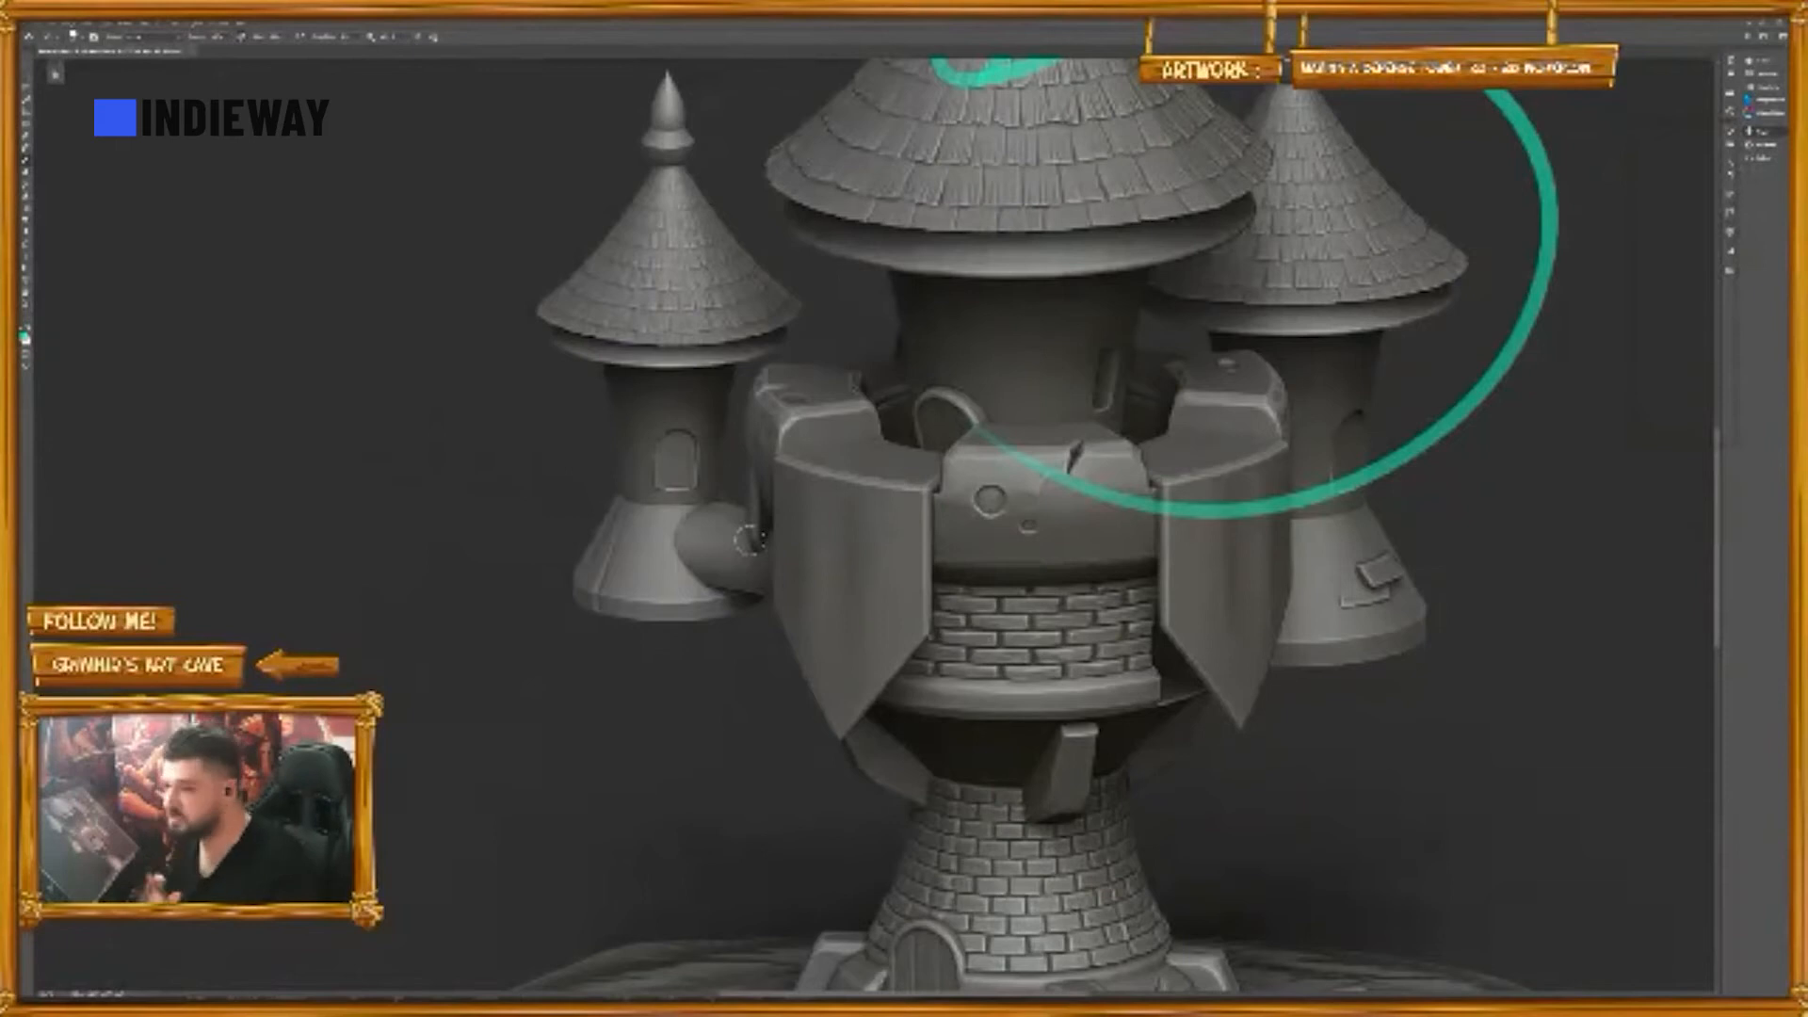
pyautogui.press('z')
pyautogui.moveTo(1085, 543); pyautogui.dragTo(1055, 556)
pyautogui.hotkey('ctrl', 'z')
pyautogui.hotkey('ctrl', 'z')
# - Circle the waving flag on the main roof in teal and undo the circle
pyautogui.press('b')
pyautogui.moveTo(1151, 111); pyautogui.dragTo(1166, 98)
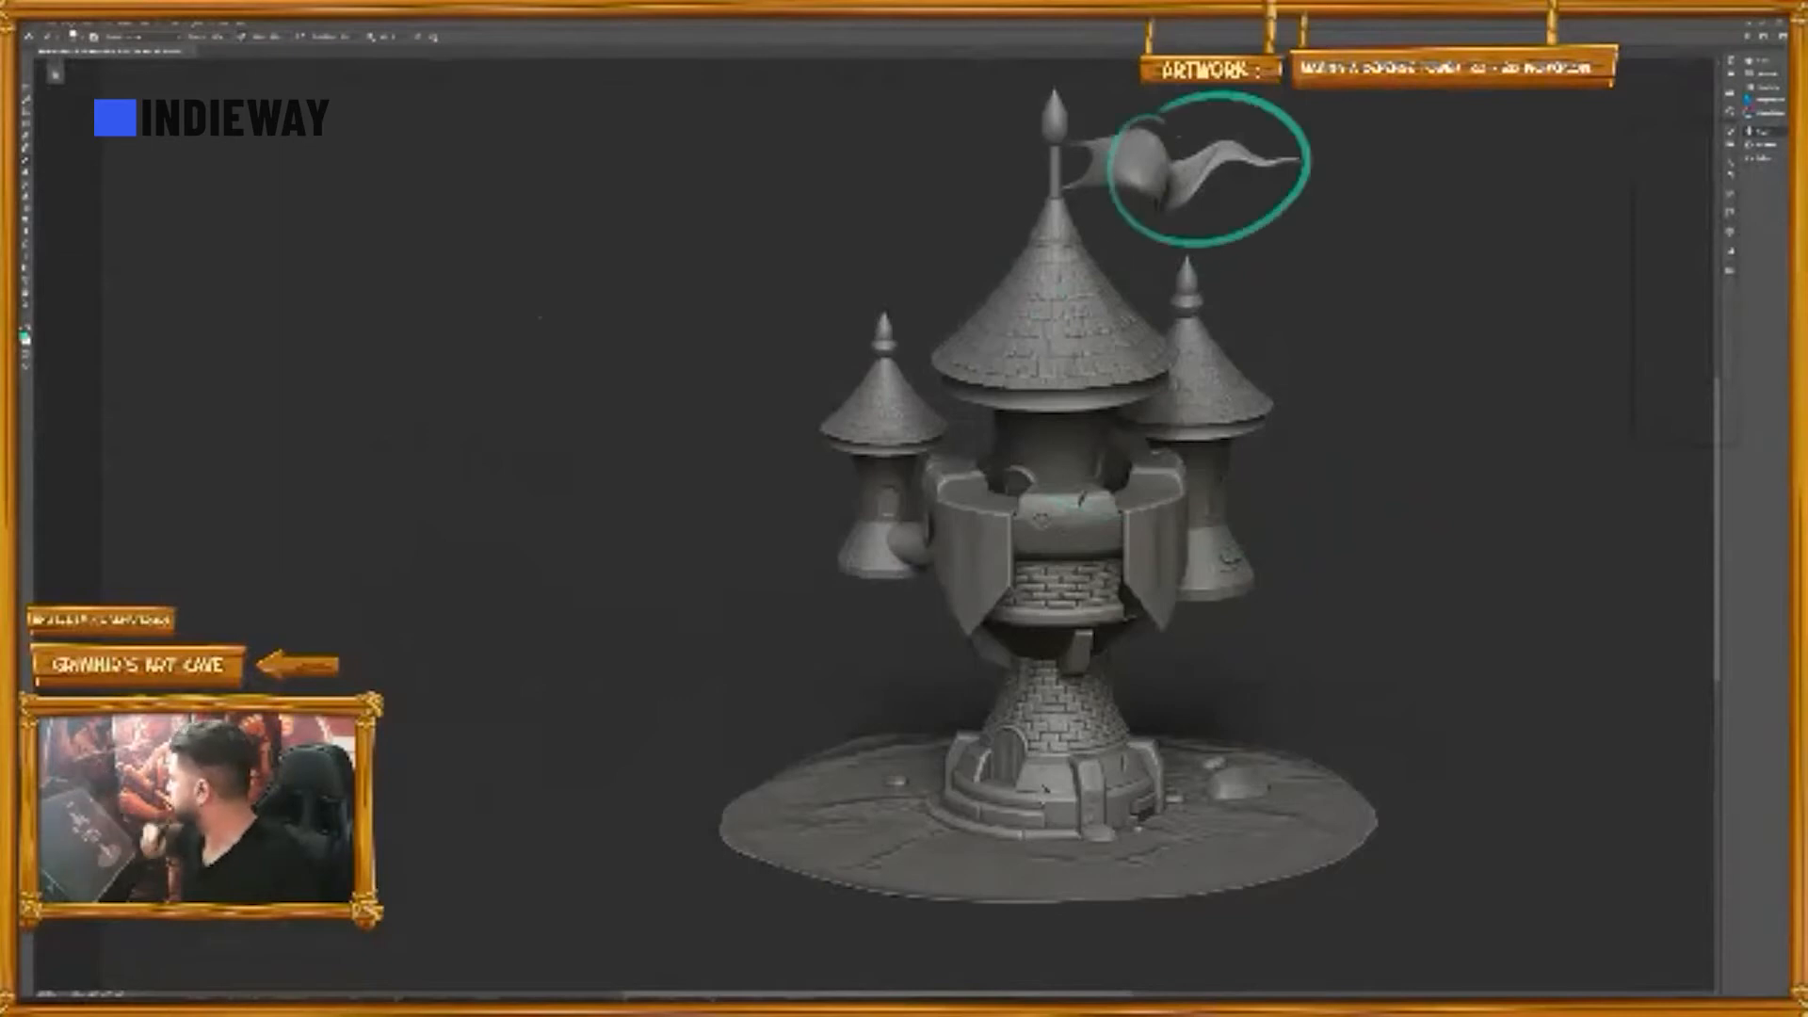
pyautogui.hotkey('ctrl', 'z')
pyautogui.hotkey('ctrl', 'z')
pyautogui.hotkey('ctrl', 'shift', 'z')
pyautogui.hotkey('ctrl', 'z')
pyautogui.hotkey('ctrl', 'shift', 'z')
# - Sketch teal ribbon lines streaming from both side turret tips and trace the edges of the main flag
pyautogui.moveTo(1155, 252)
pyautogui.mouseDown()
pyautogui.moveTo(1338, 154)
pyautogui.moveTo(1370, 279)
pyautogui.moveTo(1342, 204)
pyautogui.moveTo(1417, 176)
pyautogui.mouseUp()
pyautogui.hotkey('ctrl', 'z')
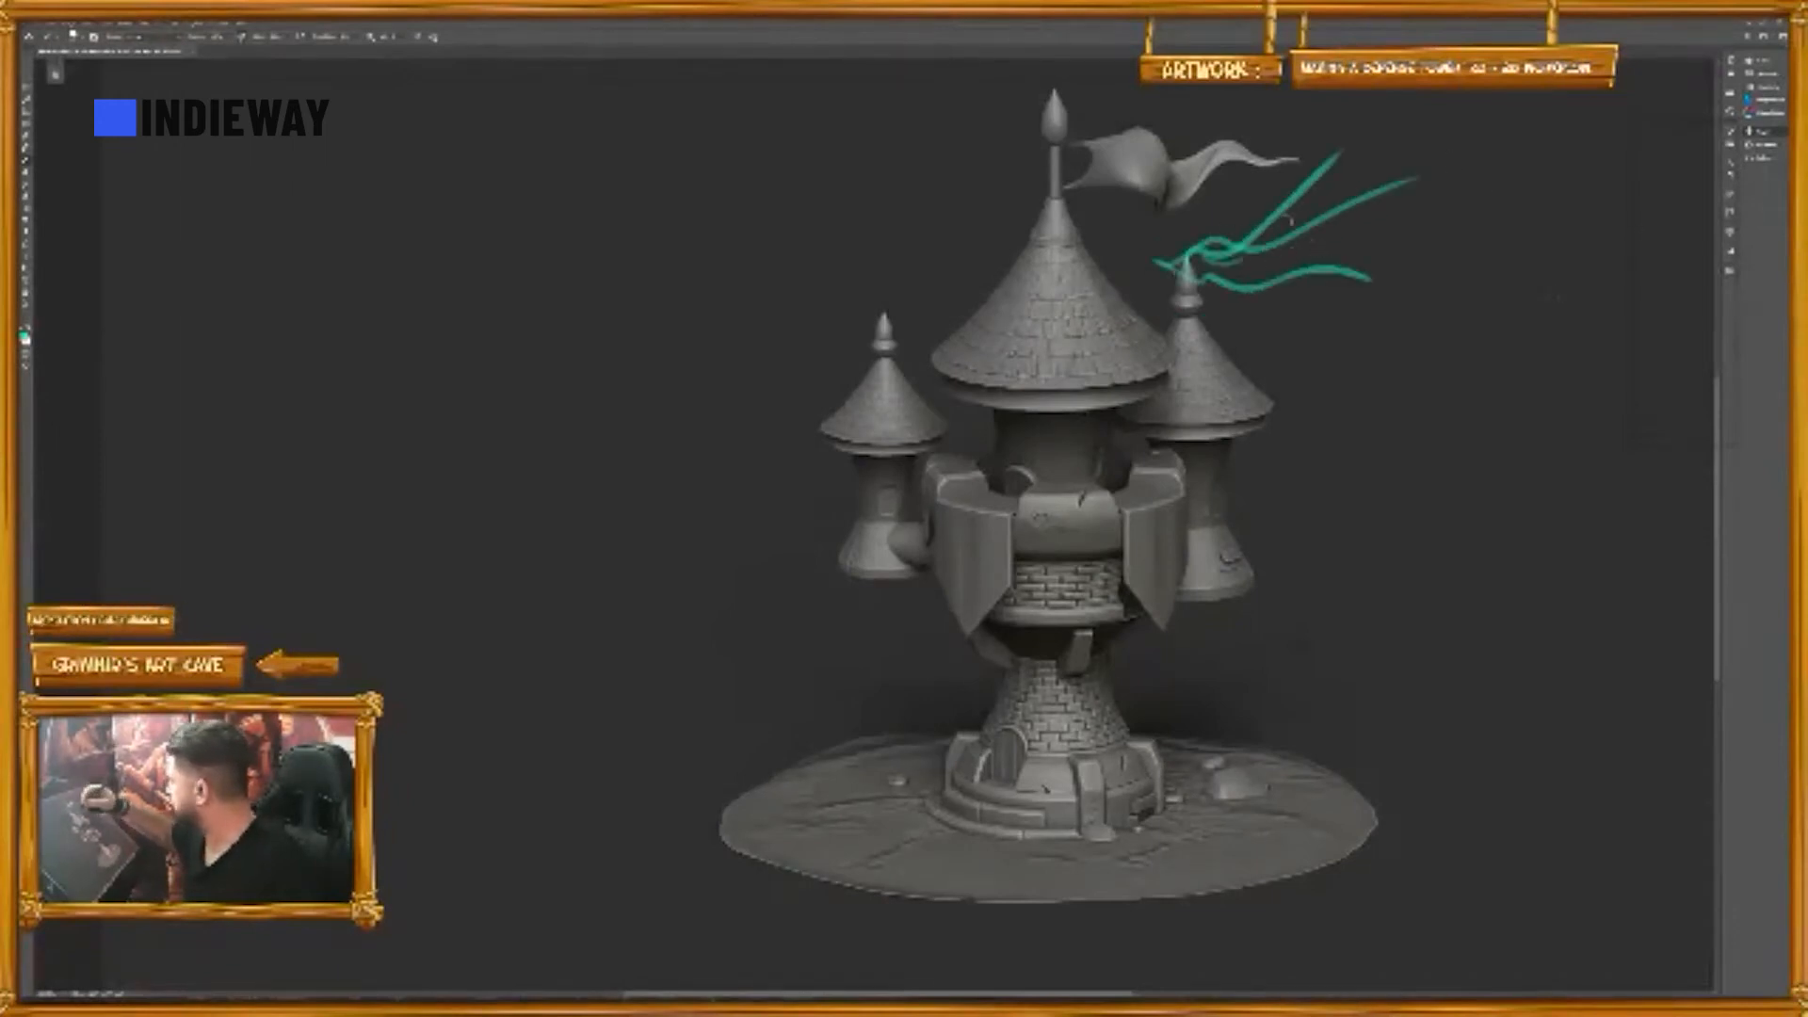
pyautogui.moveTo(890, 311)
pyautogui.mouseDown()
pyautogui.moveTo(759, 184)
pyautogui.moveTo(855, 149)
pyautogui.moveTo(768, 276)
pyautogui.mouseUp()
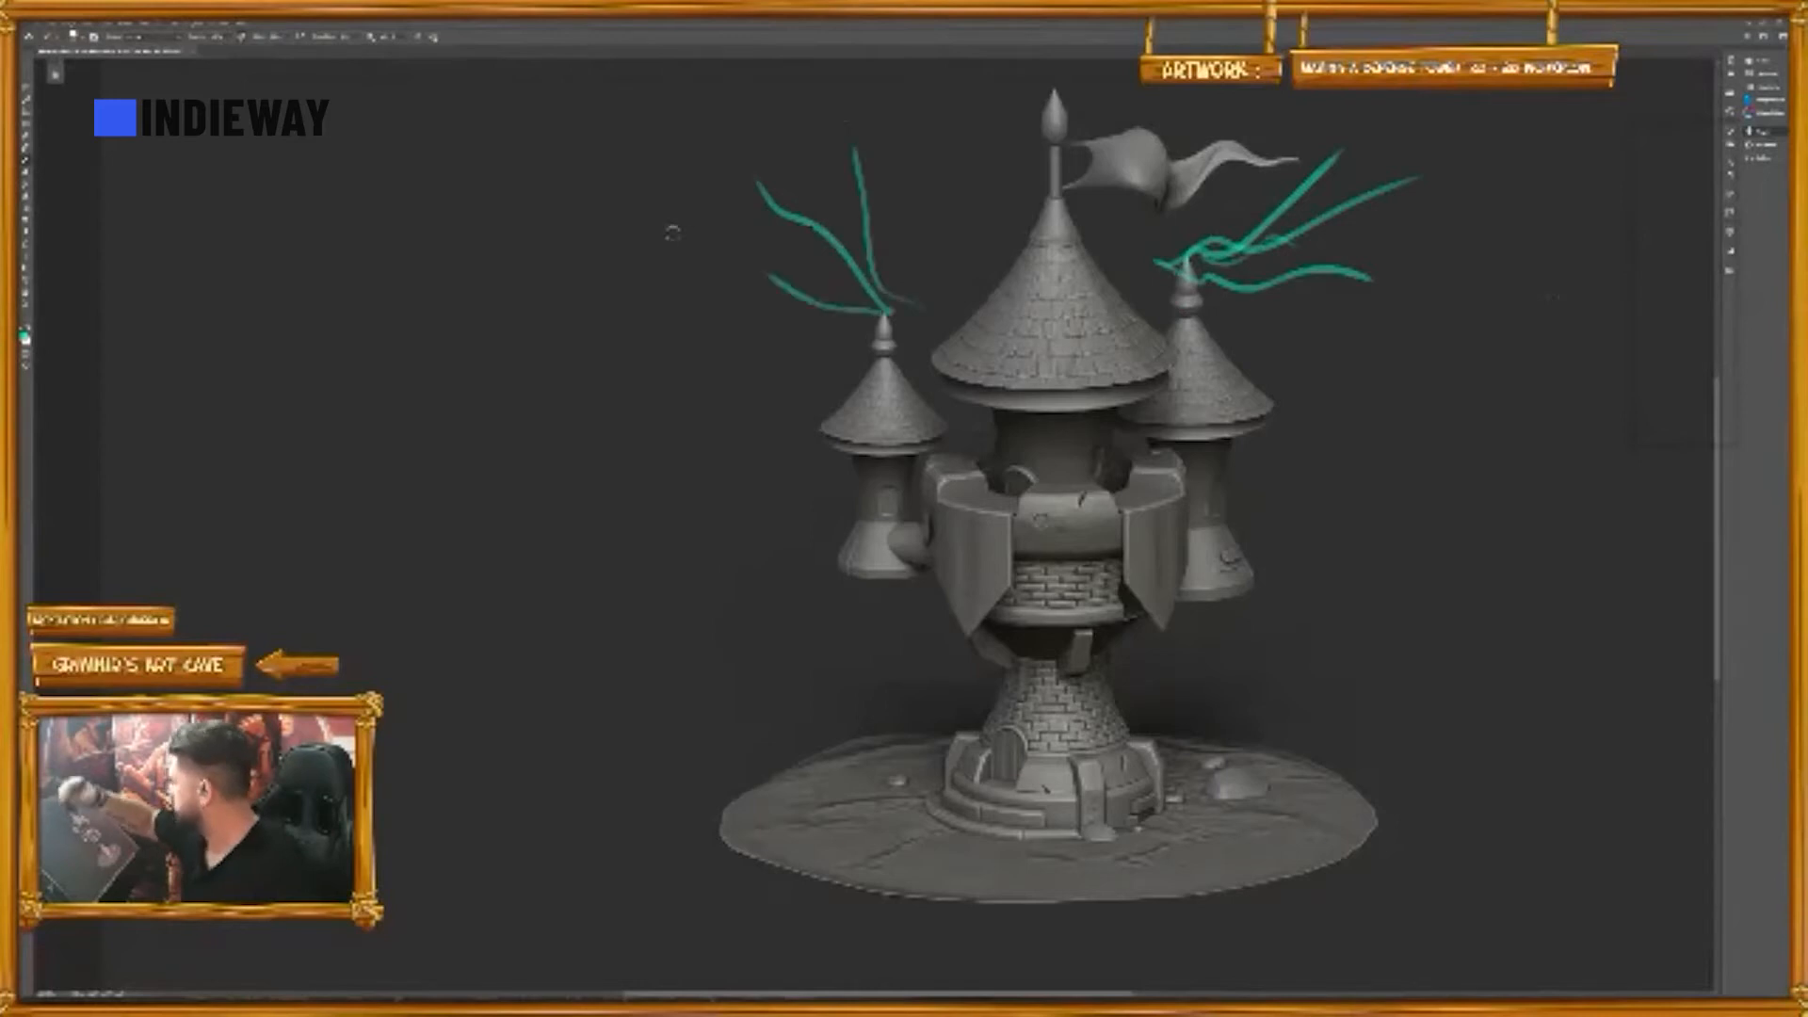
pyautogui.moveTo(1062, 143)
pyautogui.mouseDown()
pyautogui.moveTo(1130, 126)
pyautogui.moveTo(1158, 143)
pyautogui.moveTo(1154, 198)
pyautogui.moveTo(1193, 146)
pyautogui.moveTo(1288, 157)
pyautogui.mouseUp()
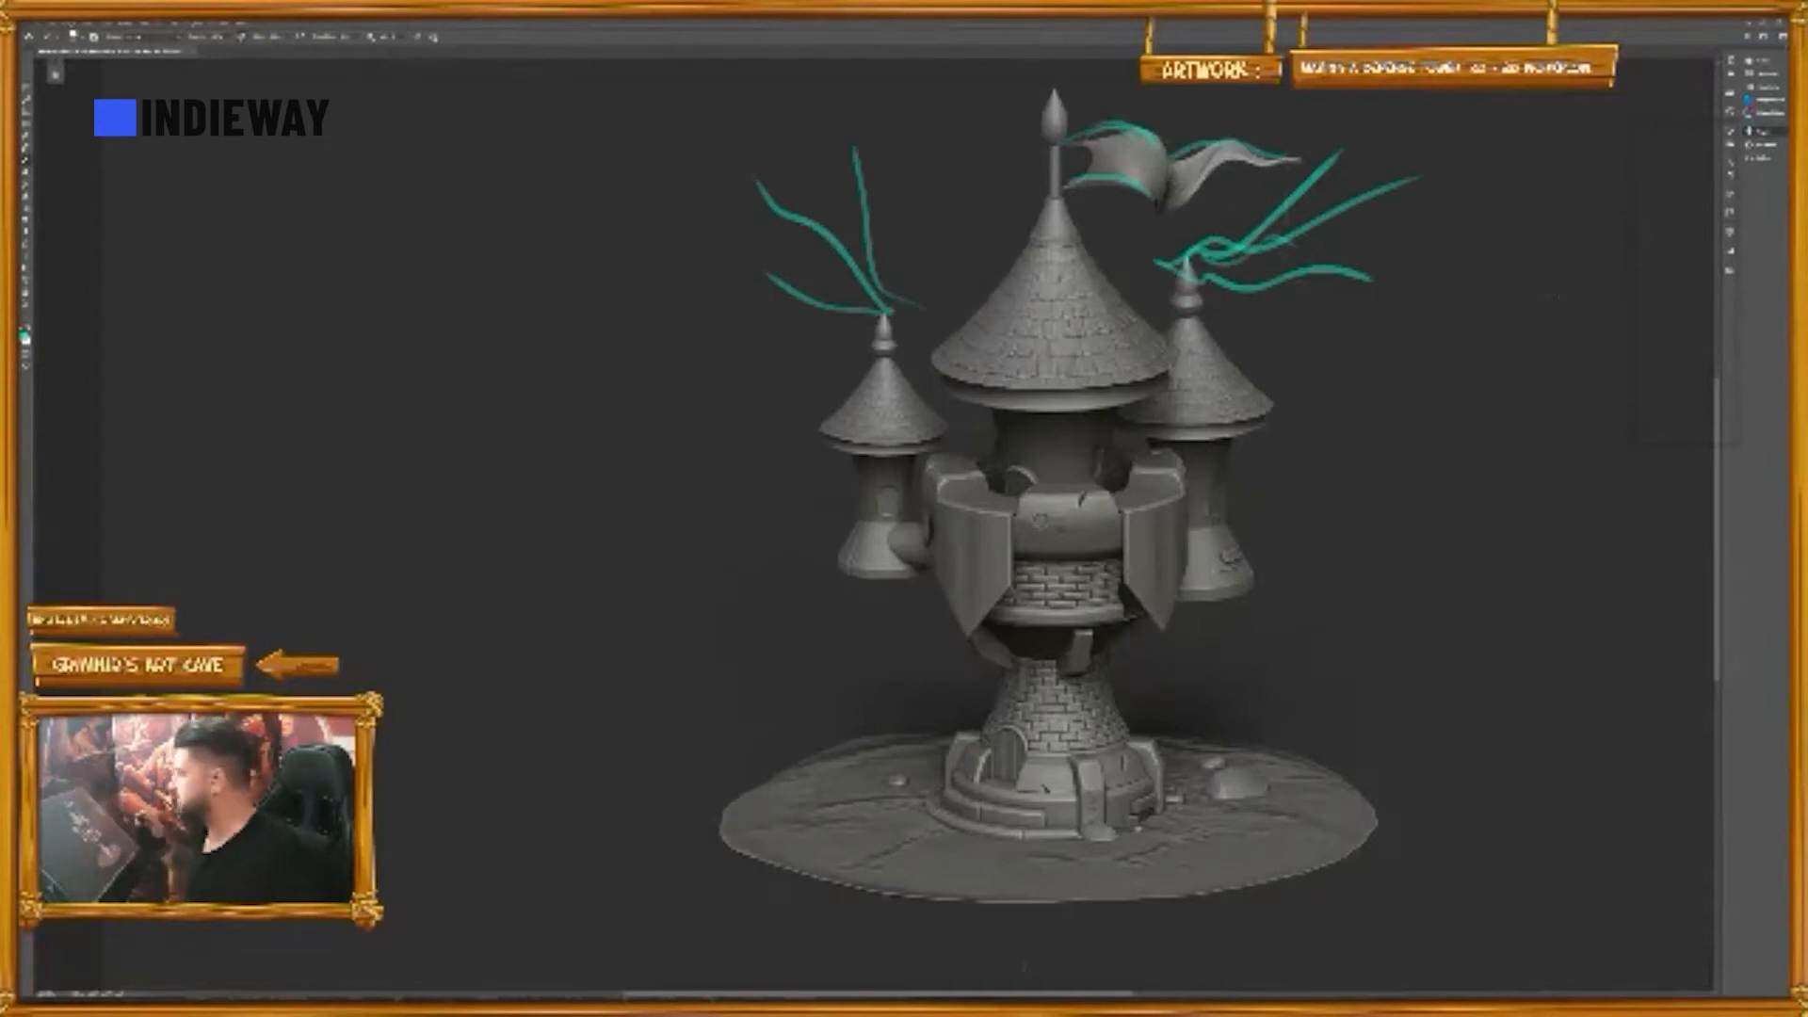
# - Remove the teal sketch from view and compare the tower versions with and without the front shield emblem
pyautogui.click(1627, 253)
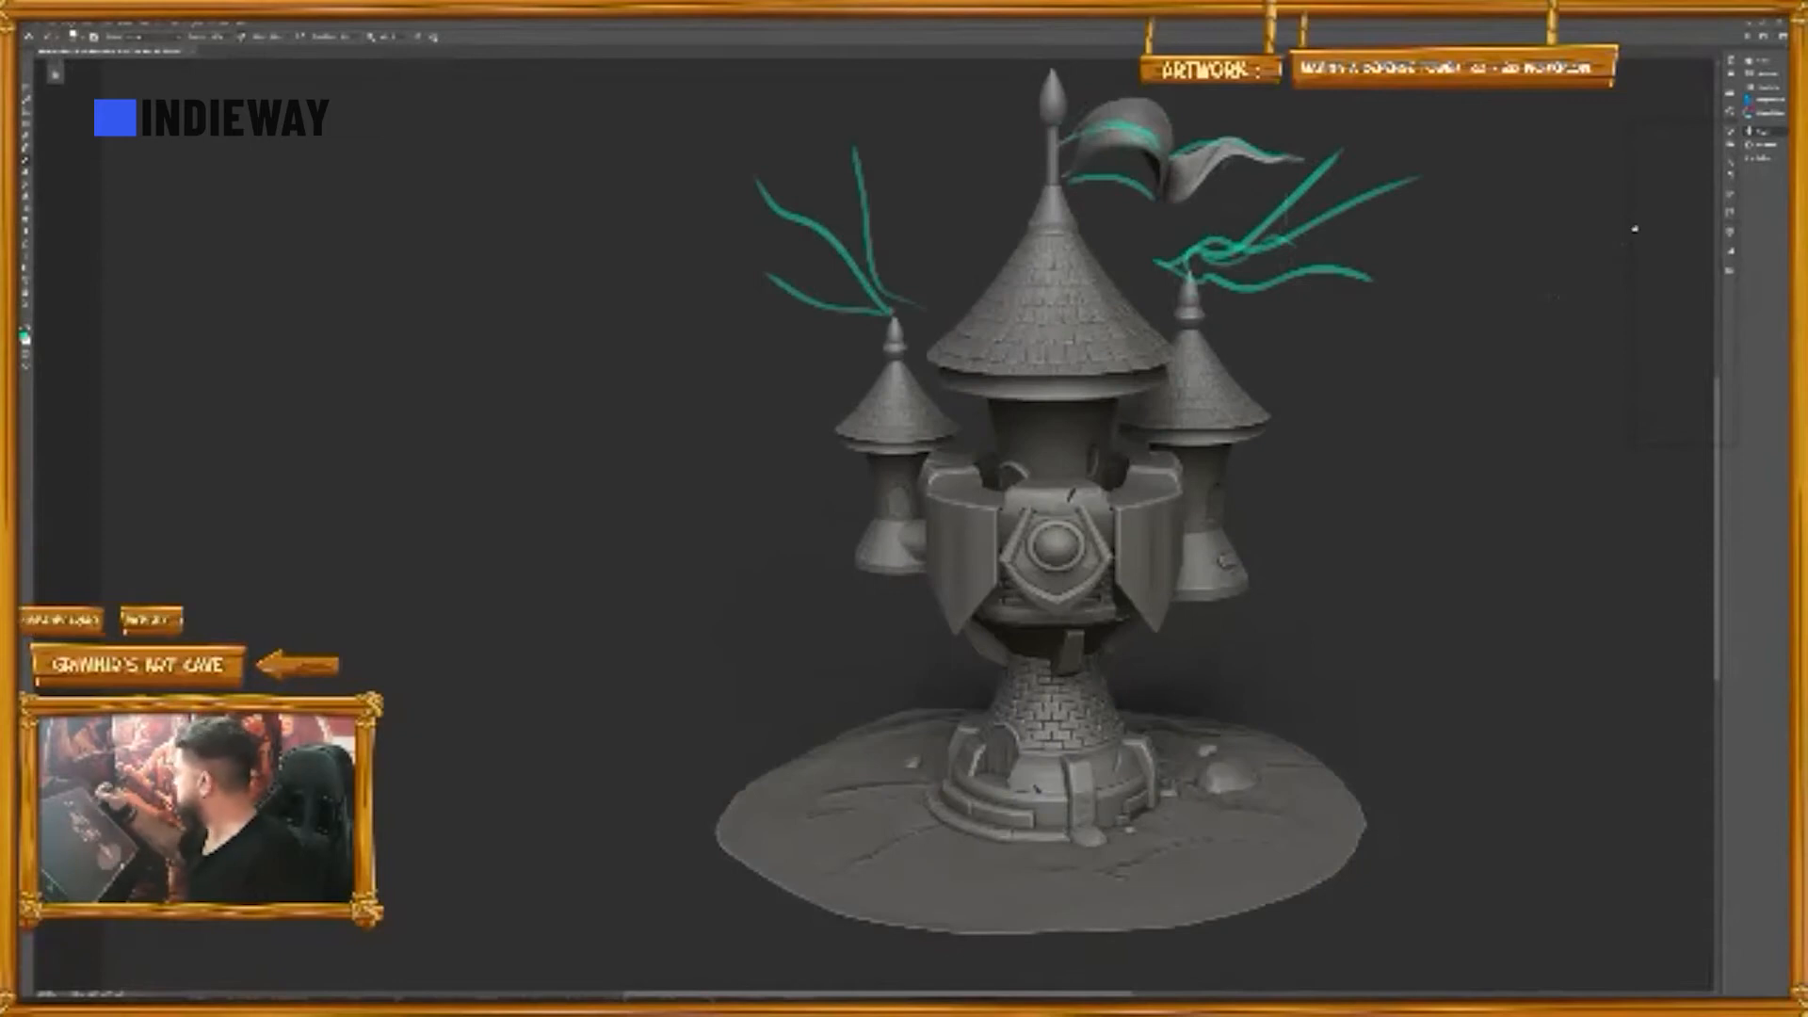
pyautogui.click(1634, 231)
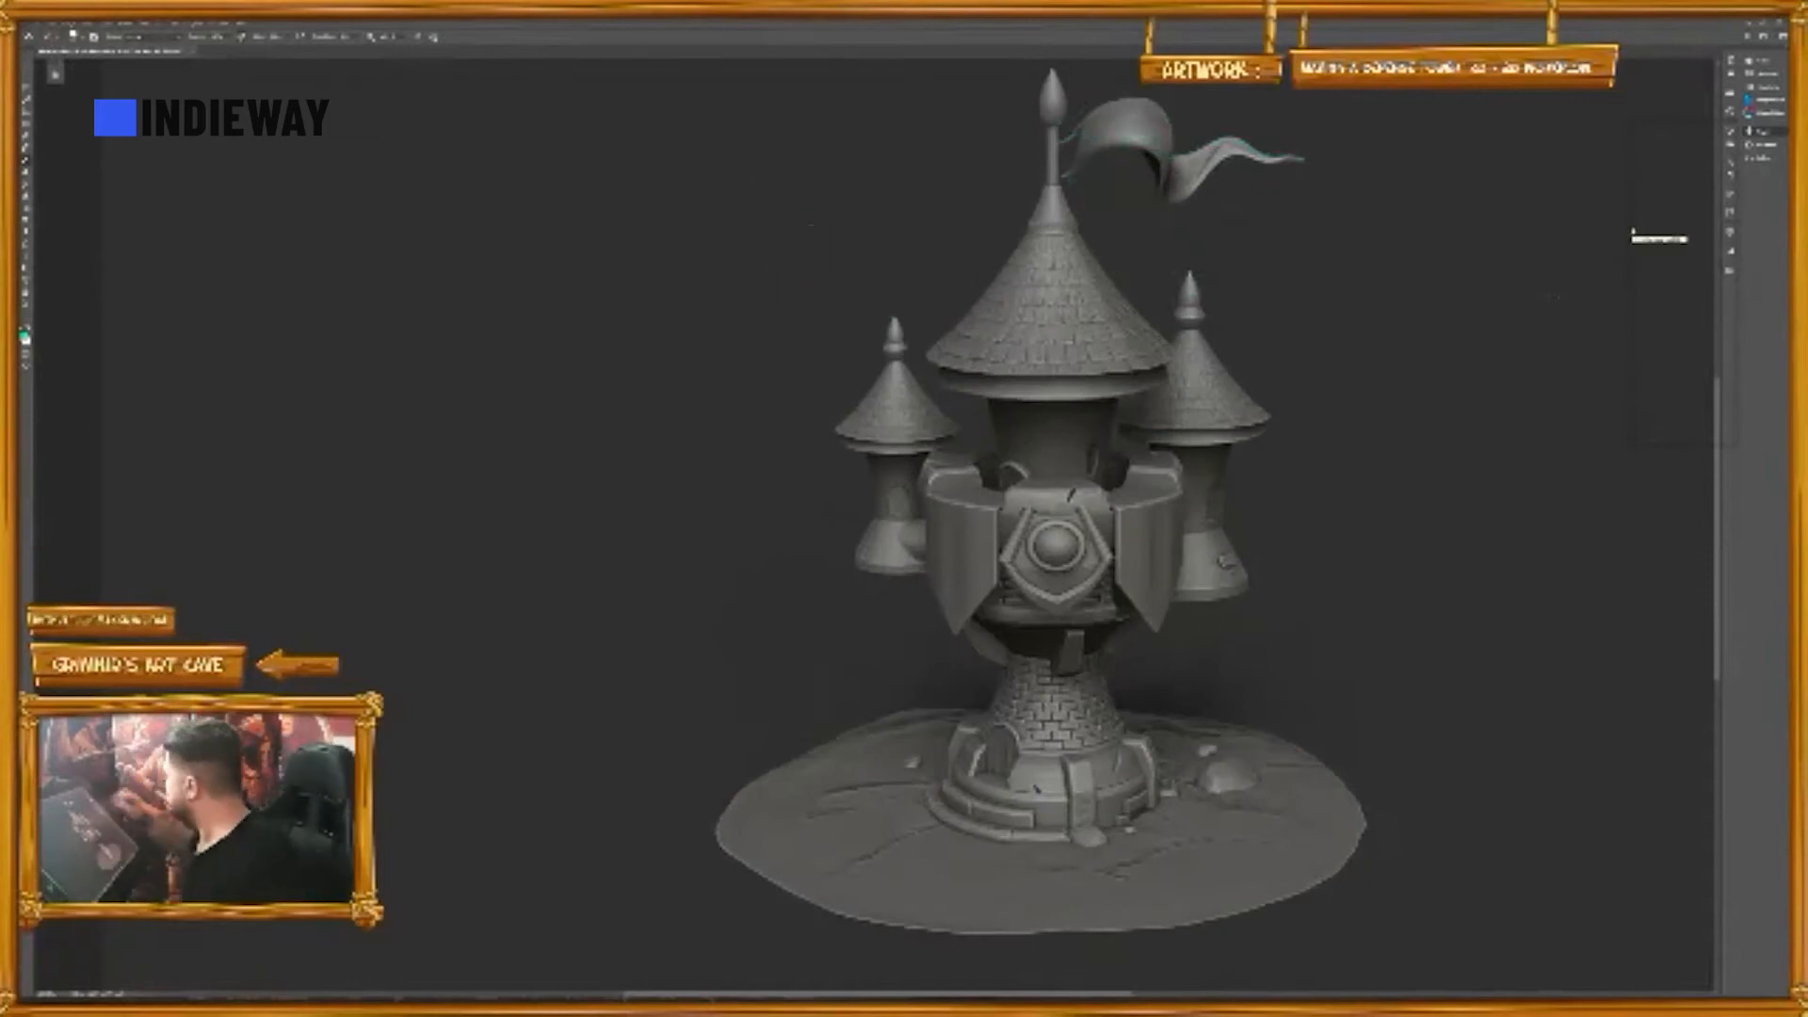
pyautogui.click(1639, 245)
pyautogui.click(1639, 245)
pyautogui.click(1640, 243)
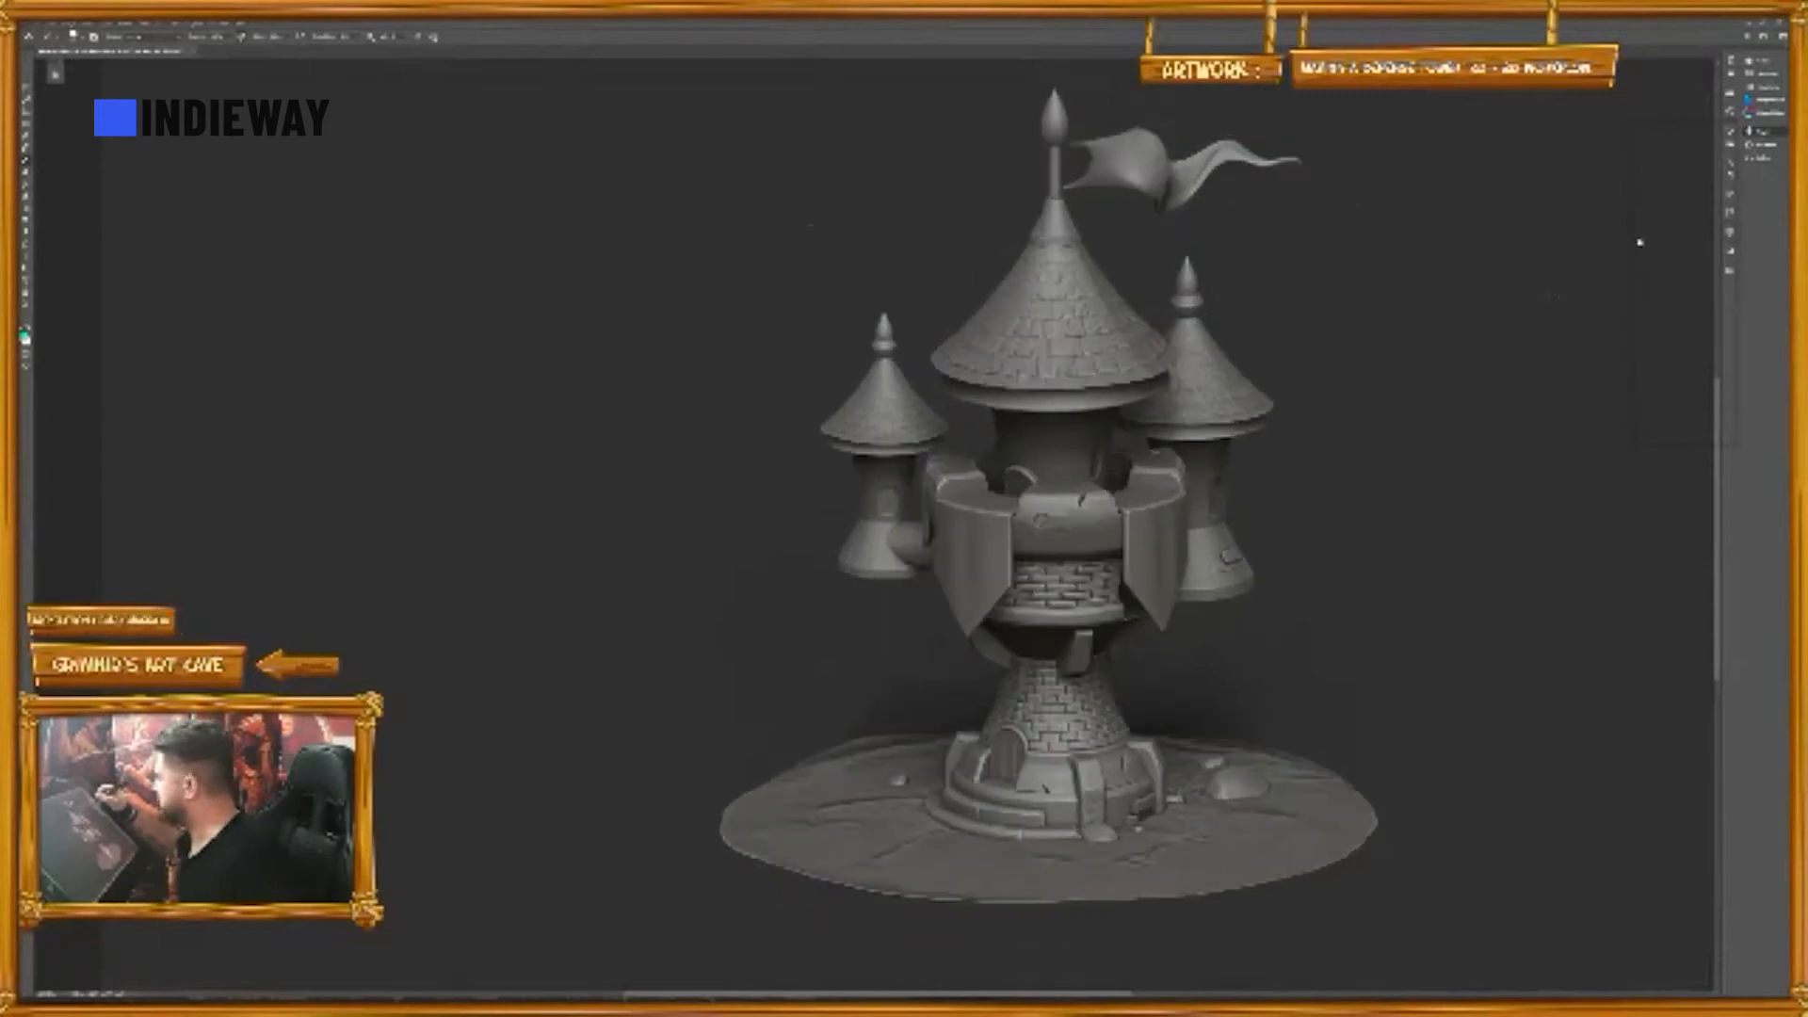
# - Switch back and forth between the two tower stages to compare the bare brick front with the emblem version
pyautogui.click(1639, 243)
pyautogui.click(1640, 243)
pyautogui.click(1640, 243)
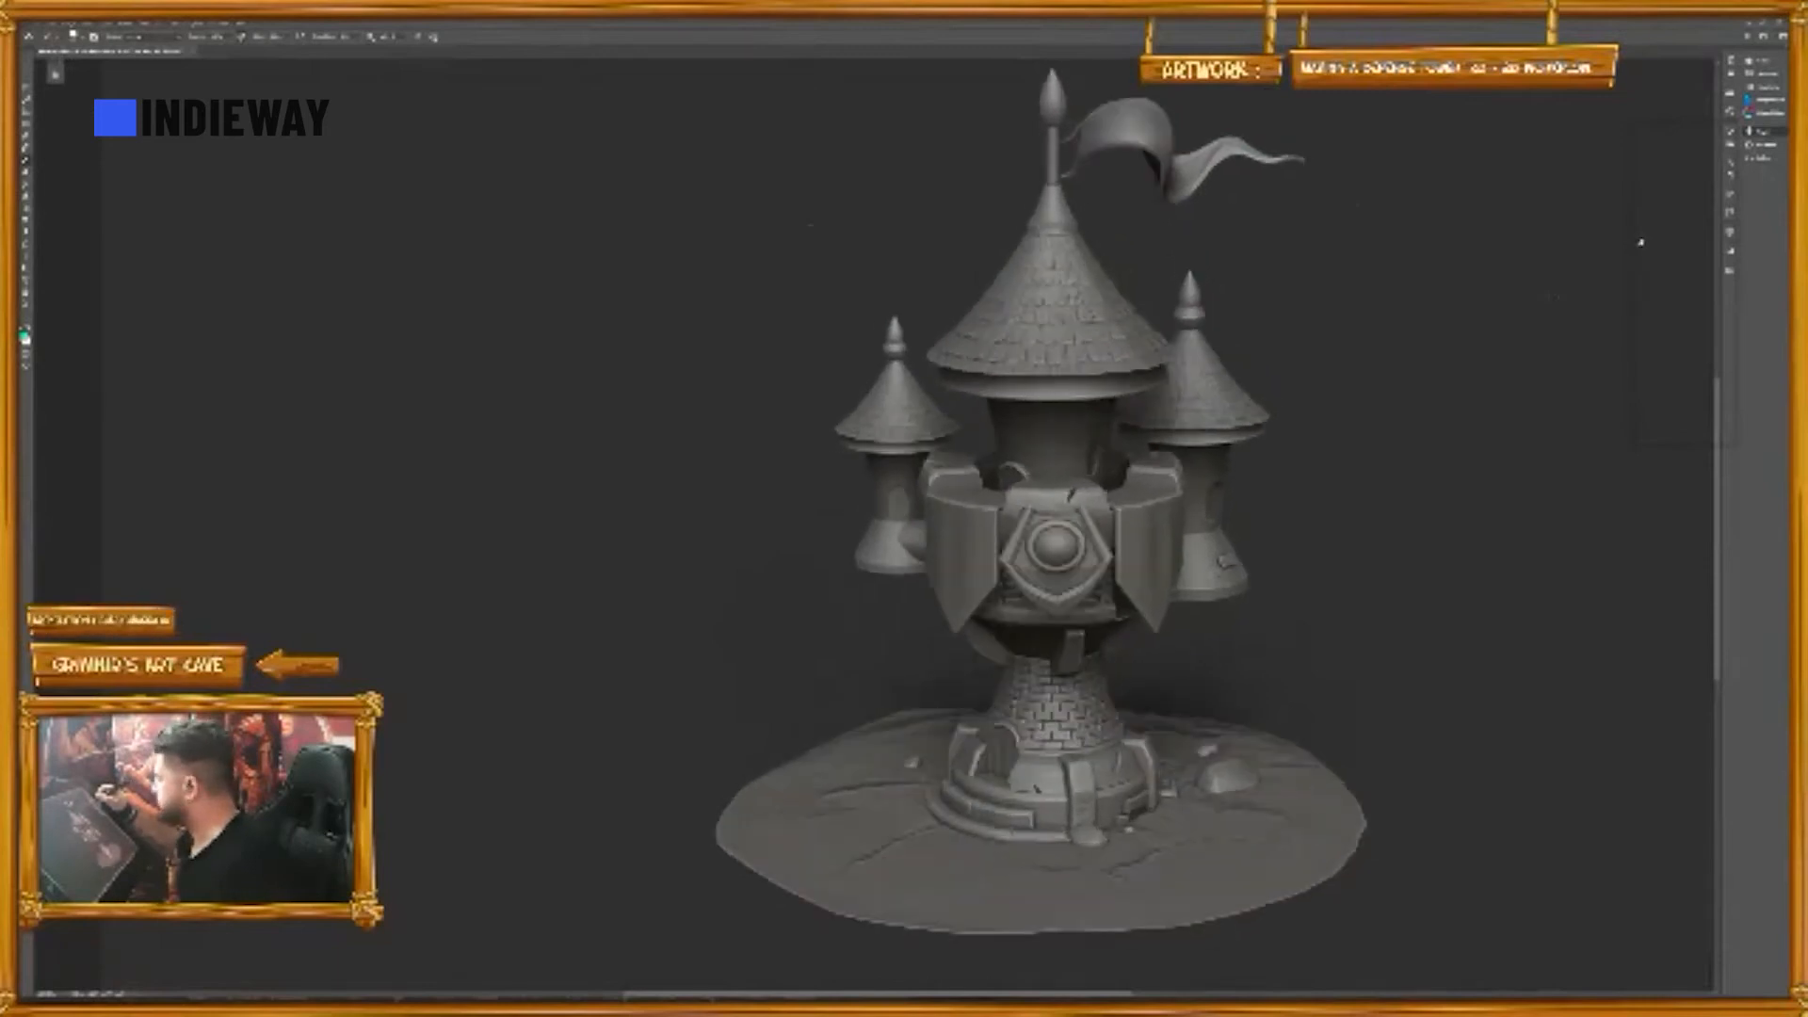
pyautogui.click(1640, 243)
pyautogui.click(1639, 243)
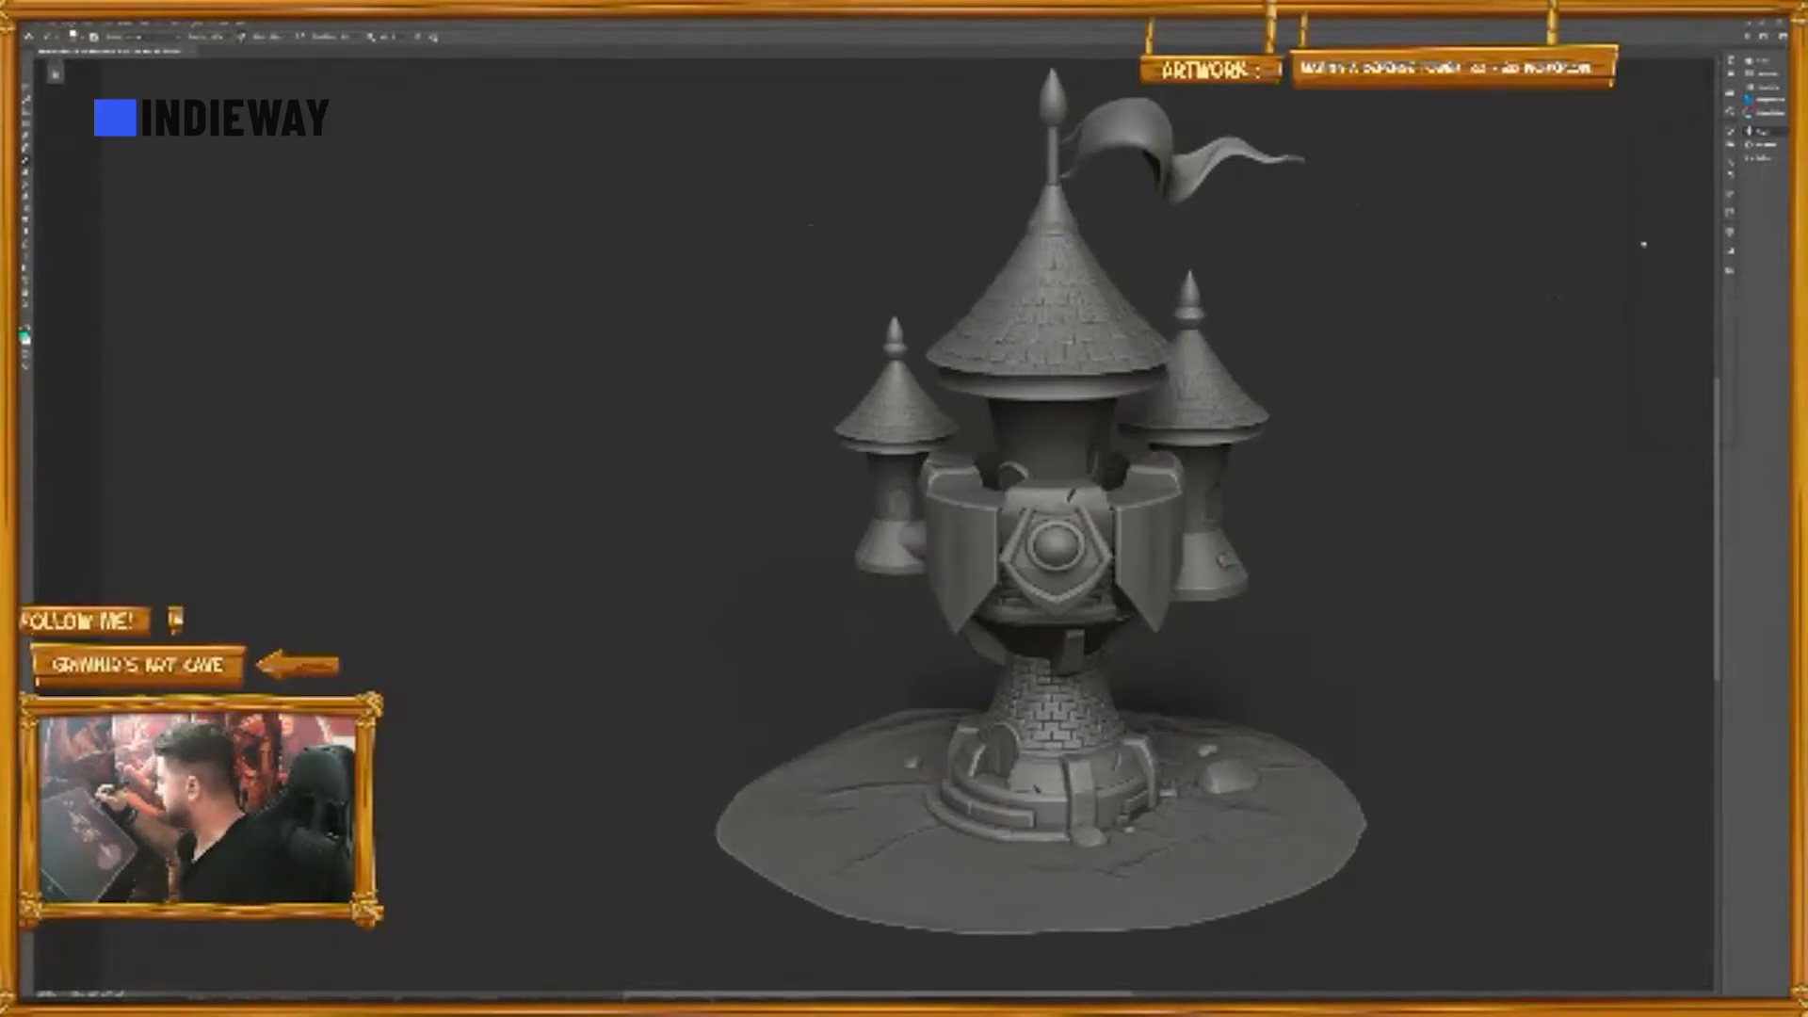
pyautogui.click(1639, 241)
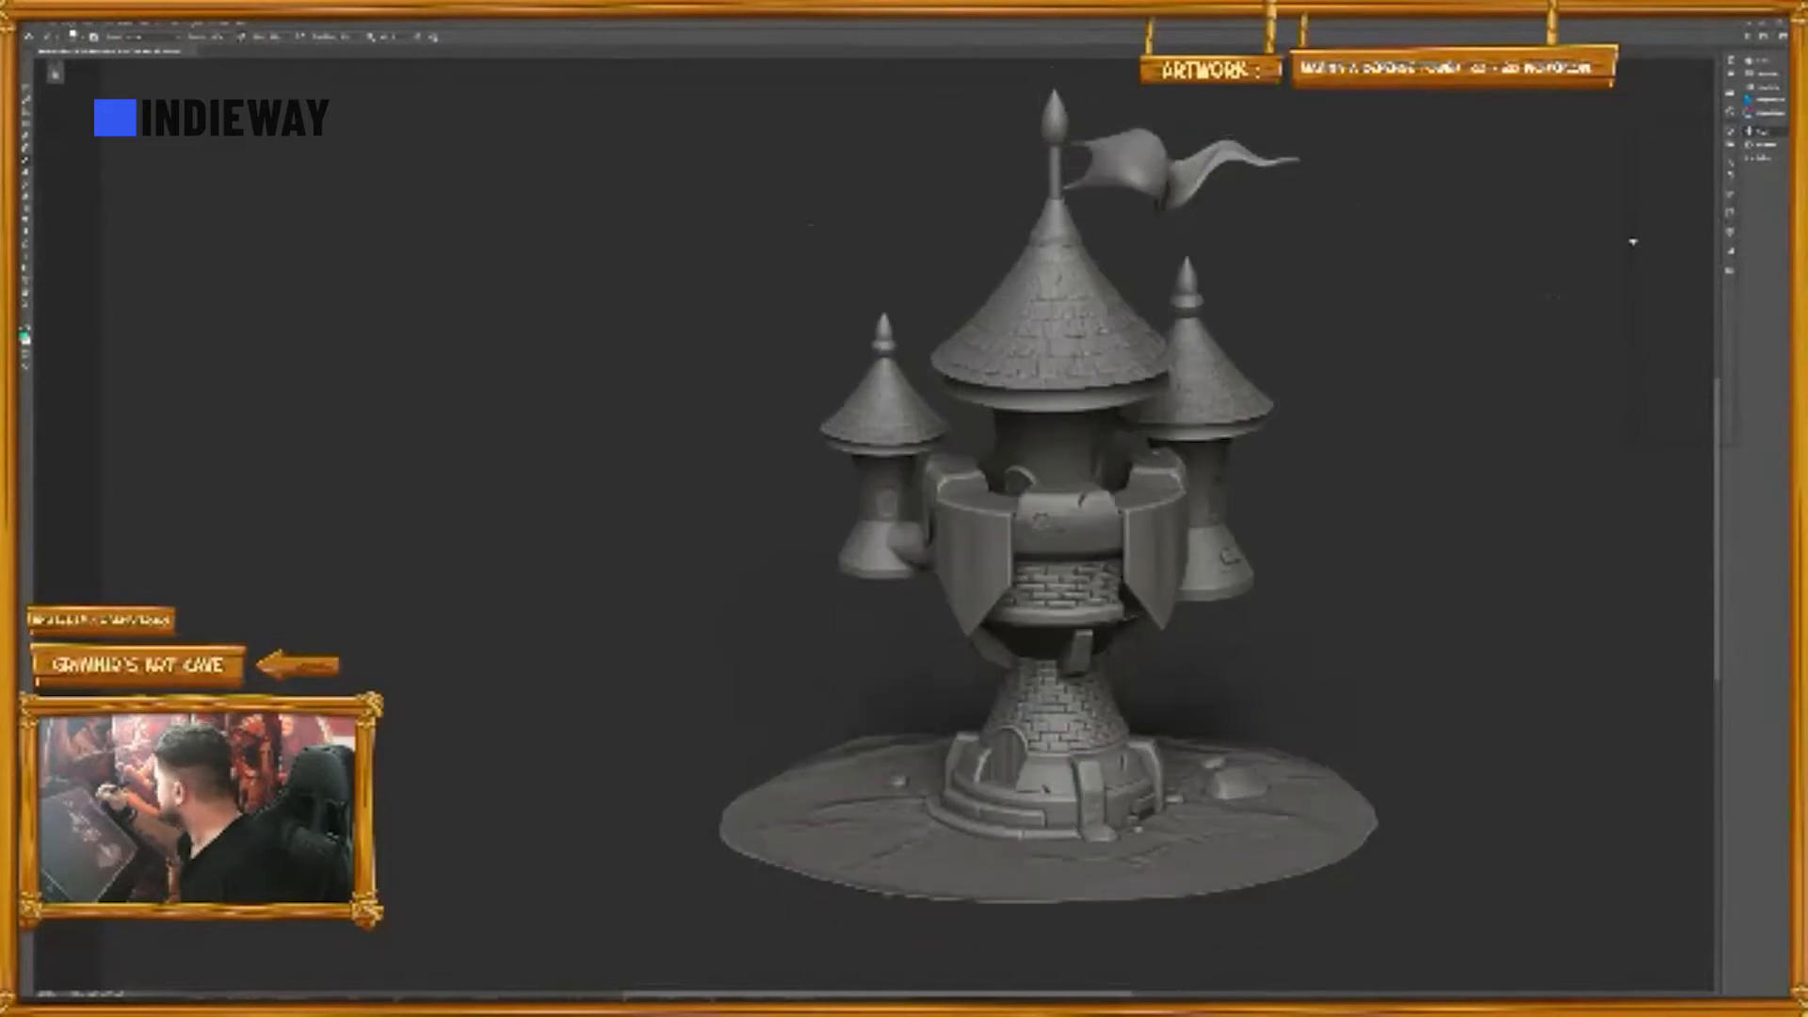
pyautogui.click(1634, 243)
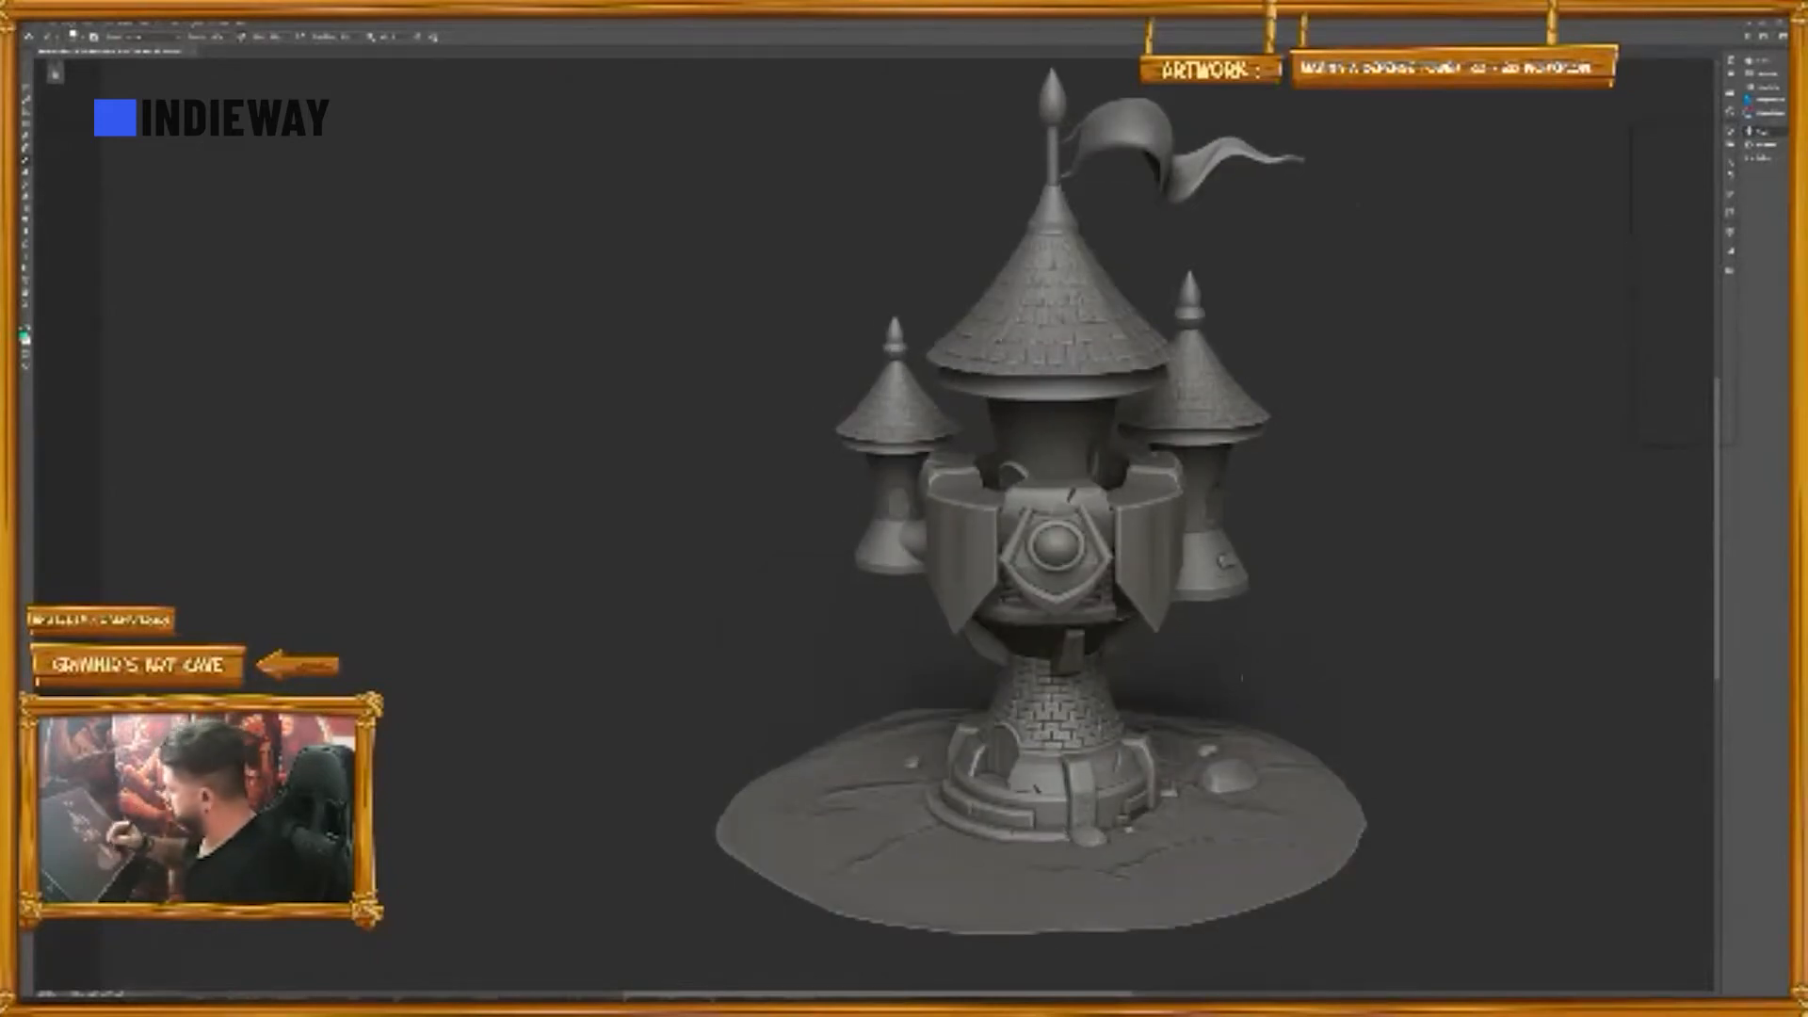
# - Trace the front shield emblem in teal and sketch a larger shield outline around it
pyautogui.click(1083, 812)
pyautogui.press('z')
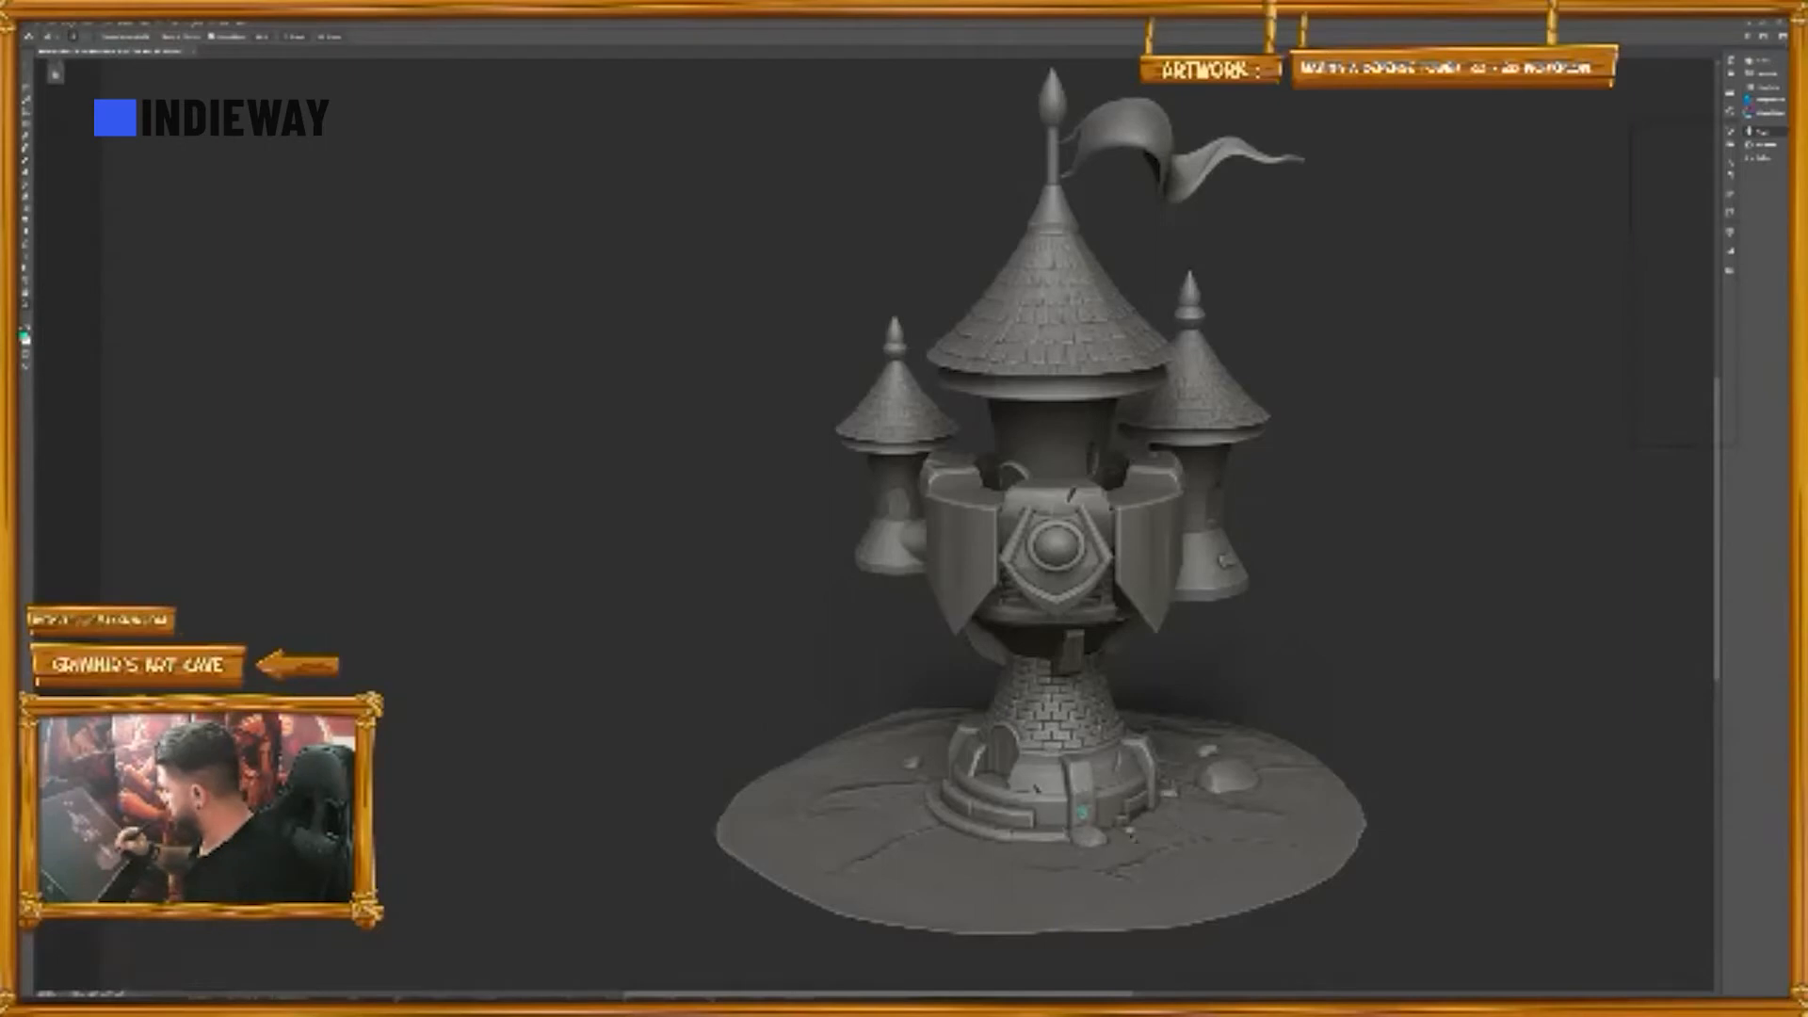
pyautogui.moveTo(1088, 813)
pyautogui.mouseDown()
pyautogui.moveTo(1168, 816)
pyautogui.moveTo(1117, 815)
pyautogui.mouseUp()
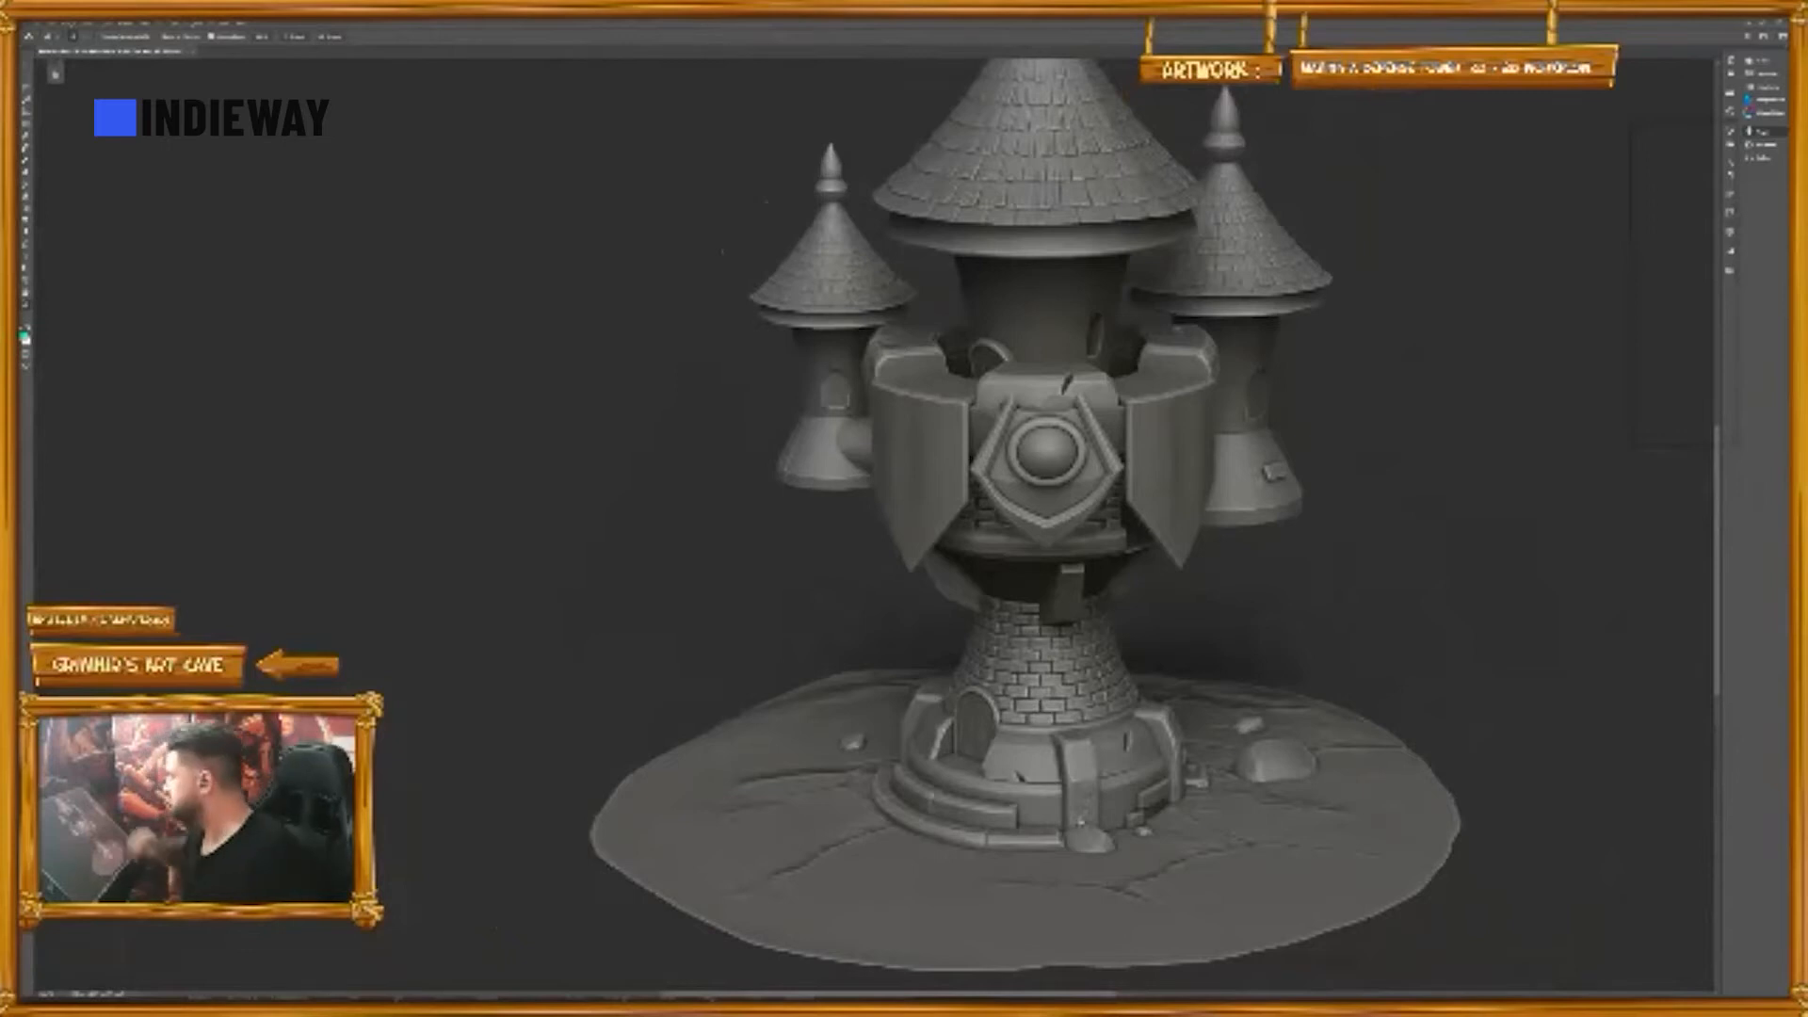
pyautogui.moveTo(1040, 435)
pyautogui.mouseDown()
pyautogui.moveTo(1083, 435)
pyautogui.moveTo(989, 461)
pyautogui.moveTo(1038, 537)
pyautogui.mouseUp()
pyautogui.moveTo(1078, 397)
pyautogui.mouseDown()
pyautogui.moveTo(1156, 463)
pyautogui.moveTo(1093, 592)
pyautogui.mouseUp()
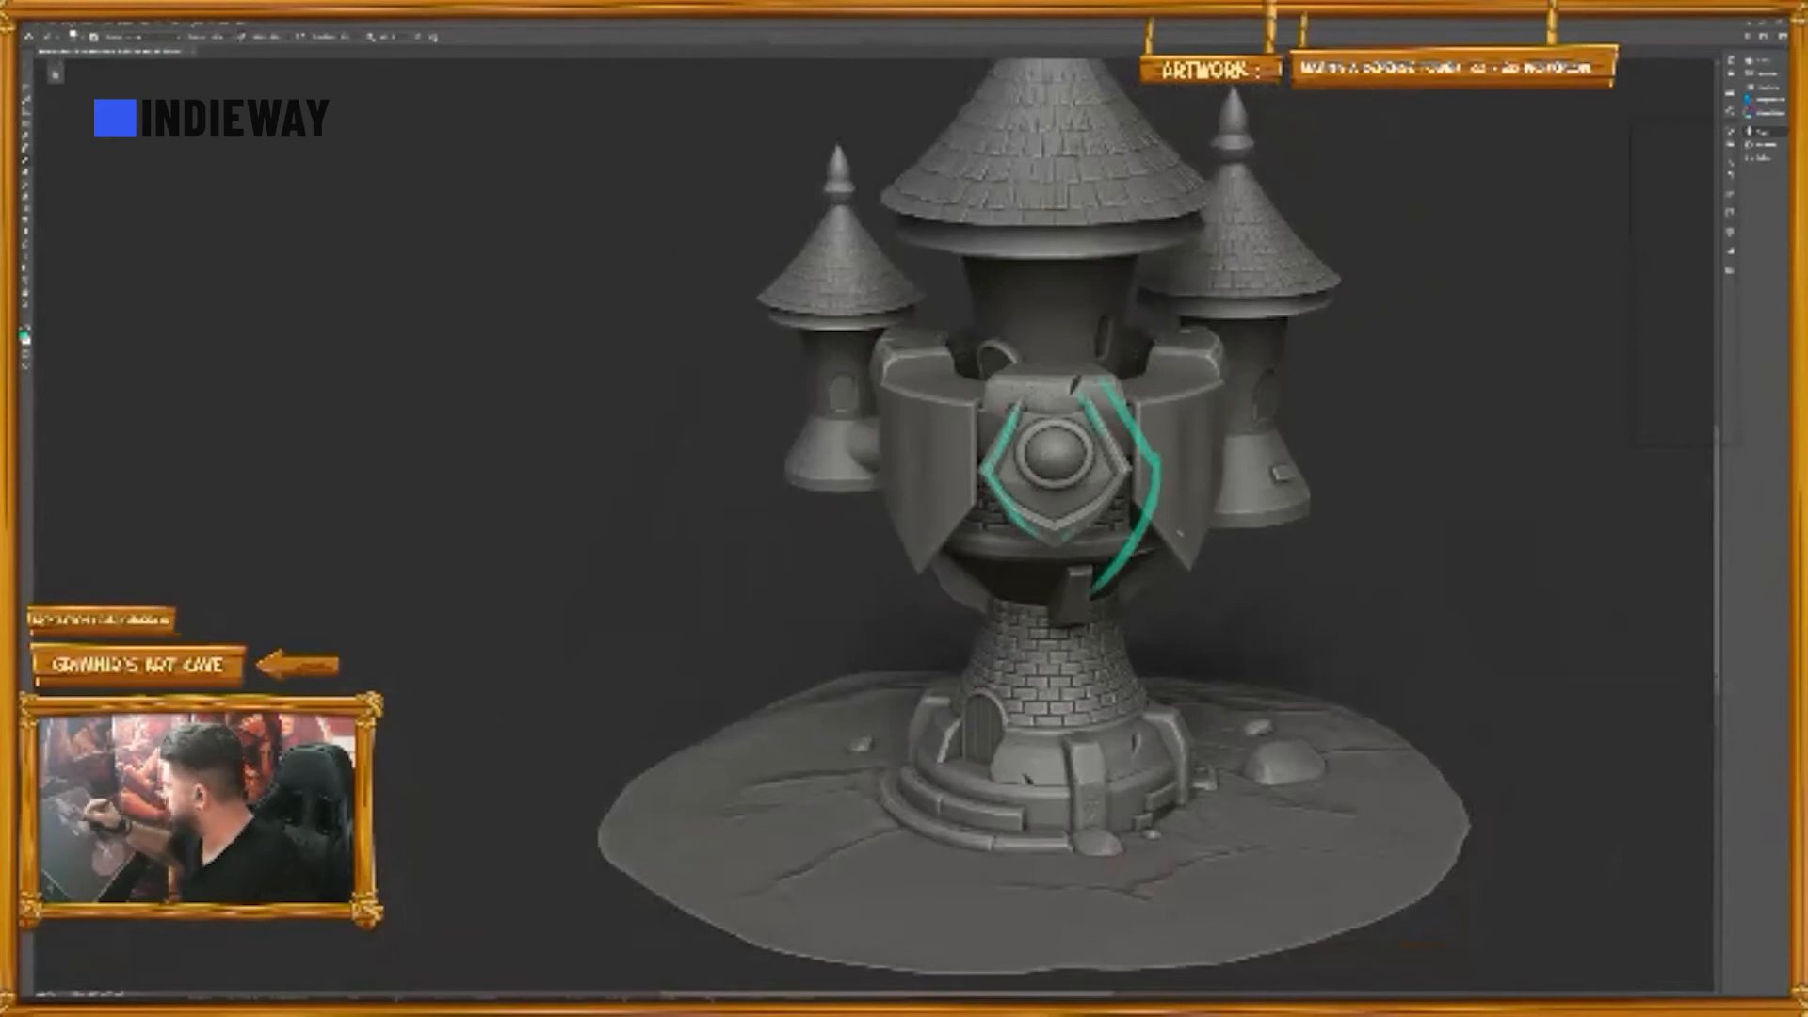
pyautogui.moveTo(1001, 388)
pyautogui.mouseDown()
pyautogui.moveTo(1084, 380)
pyautogui.moveTo(947, 462)
pyautogui.mouseUp()
pyautogui.moveTo(929, 457); pyautogui.dragTo(1046, 582)
pyautogui.moveTo(947, 468); pyautogui.dragTo(1068, 601)
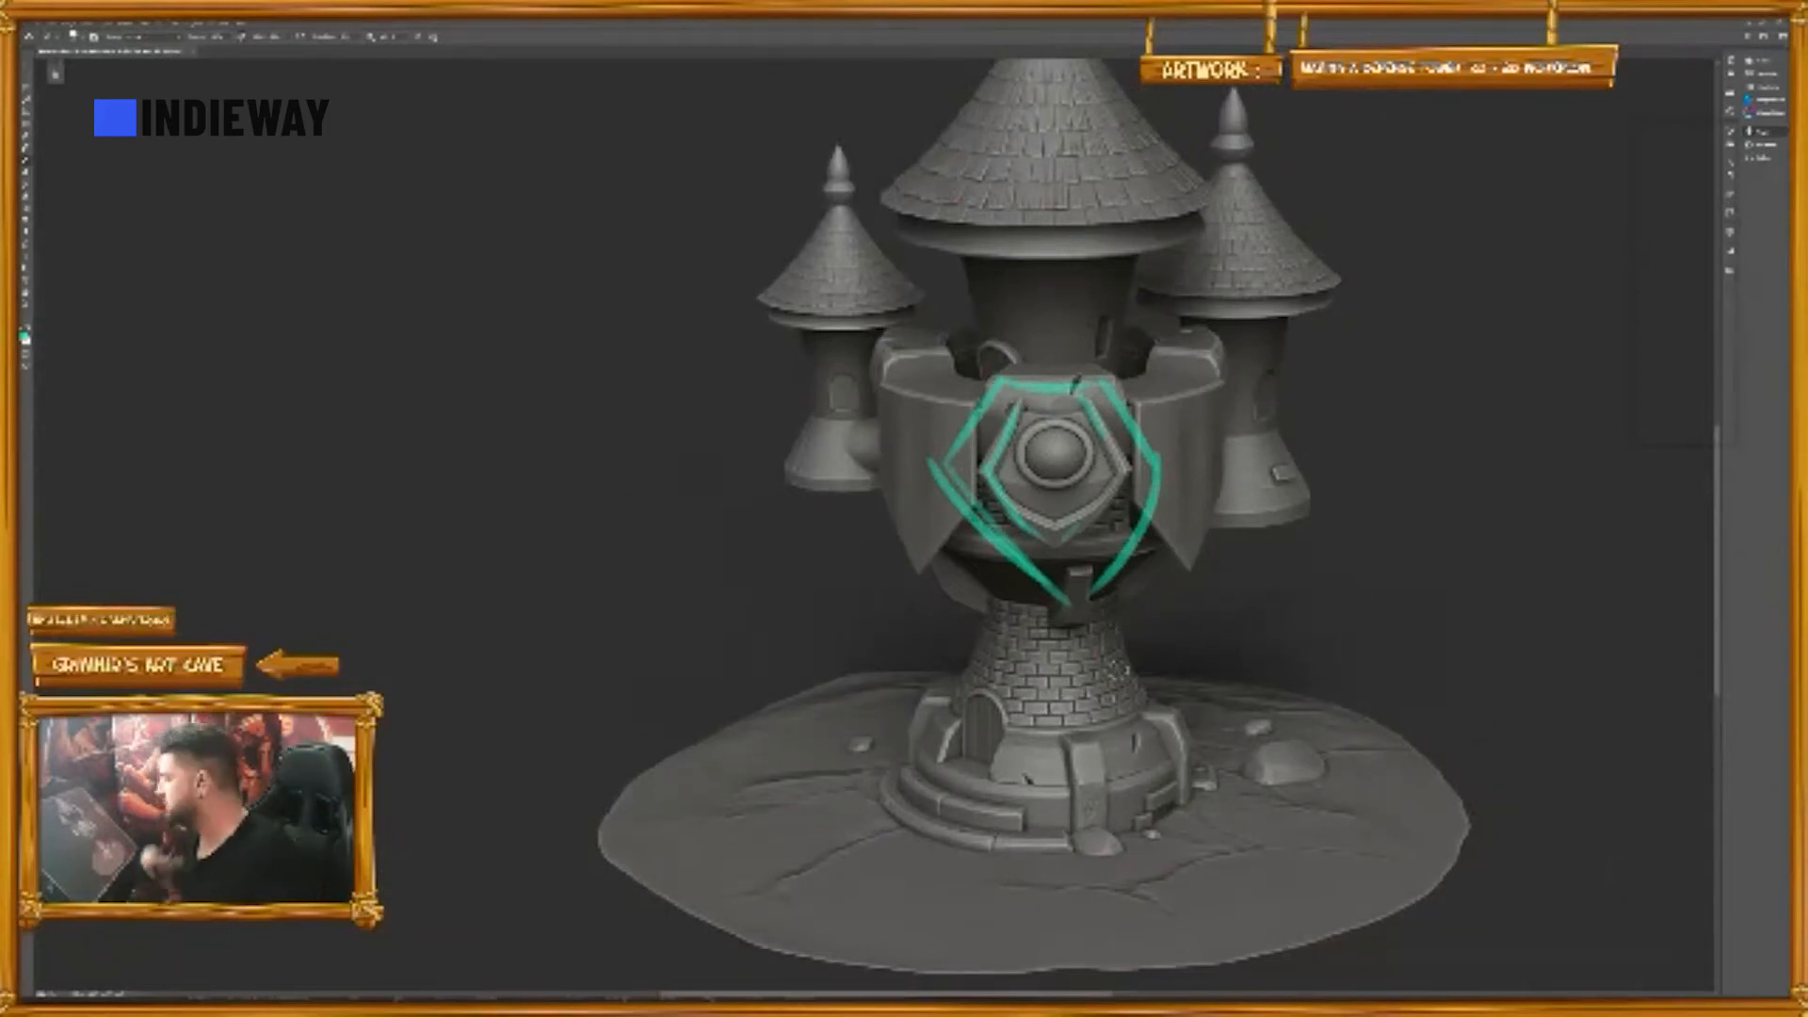
# - Undo all the teal outlines sketched around the front shield emblem
pyautogui.hotkey('ctrl', 'z')
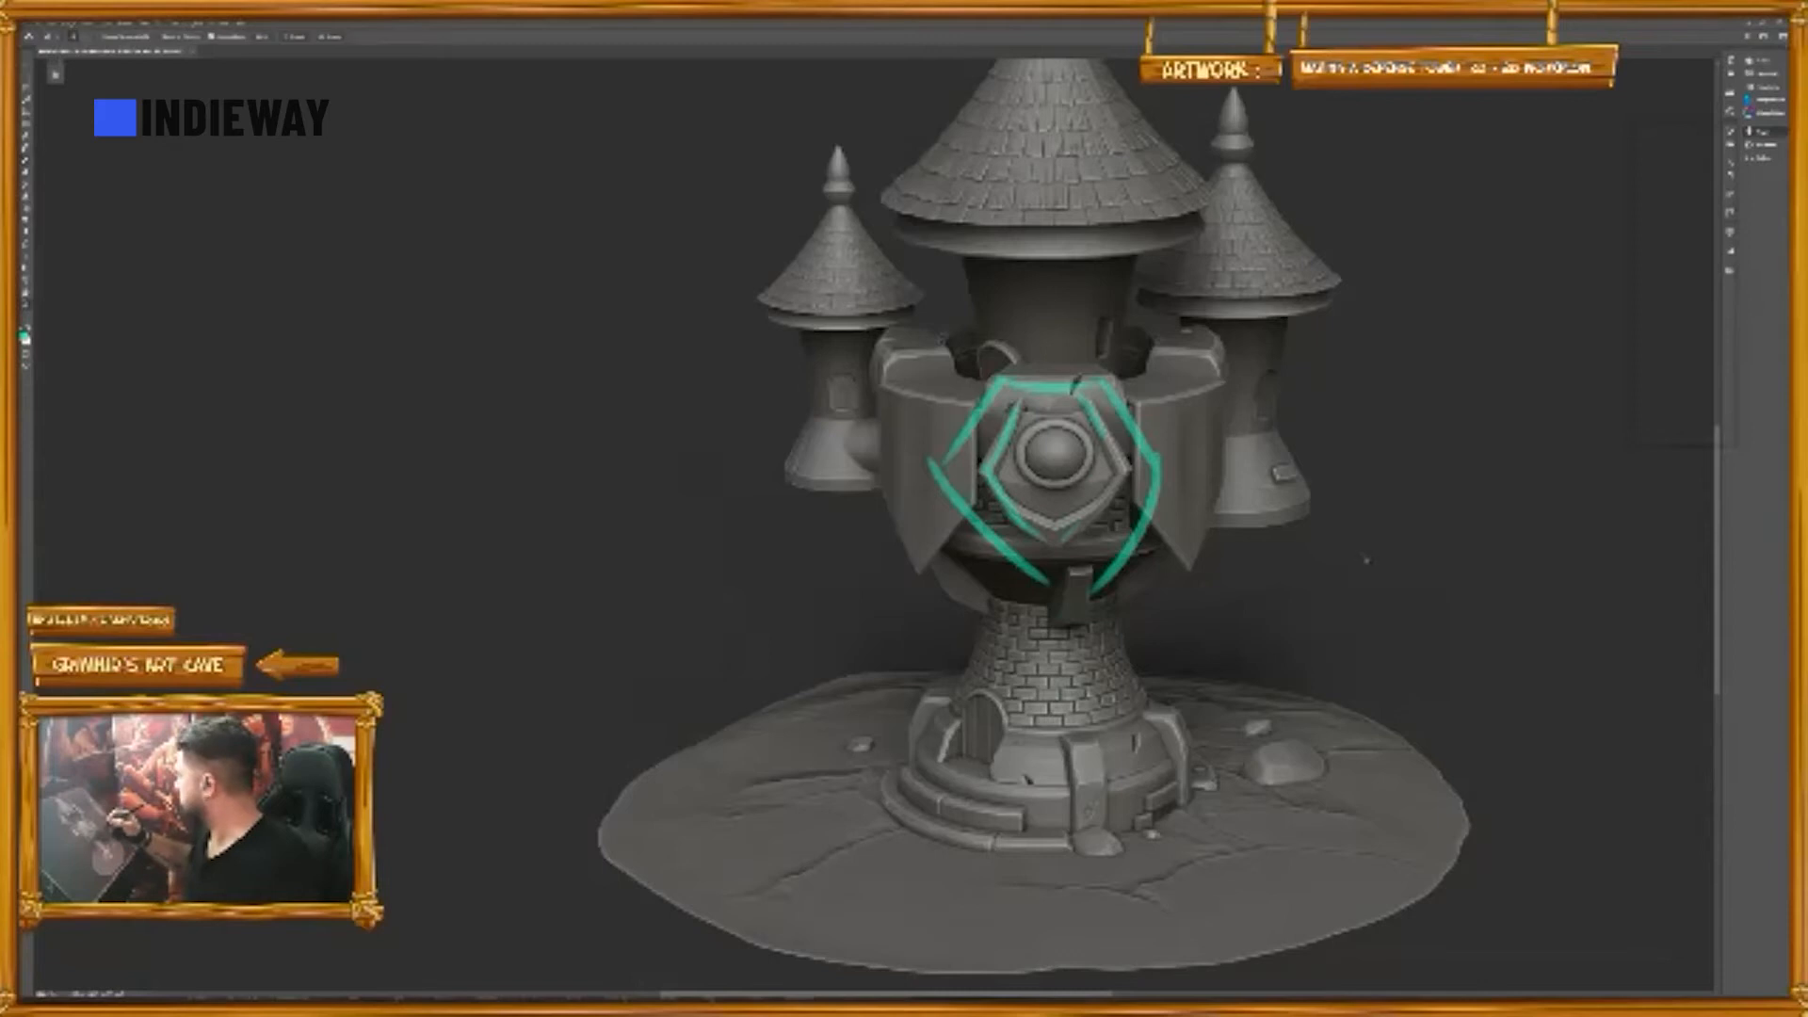
pyautogui.hotkey('ctrl', 'z')
pyautogui.hotkey('ctrl', 'z')
pyautogui.hotkey('ctrl', 'z')
pyautogui.hotkey('ctrl', 'z')
pyautogui.hotkey('ctrl', 'z')
pyautogui.hotkey('ctrl', 'z')
pyautogui.hotkey('ctrl', 'z')
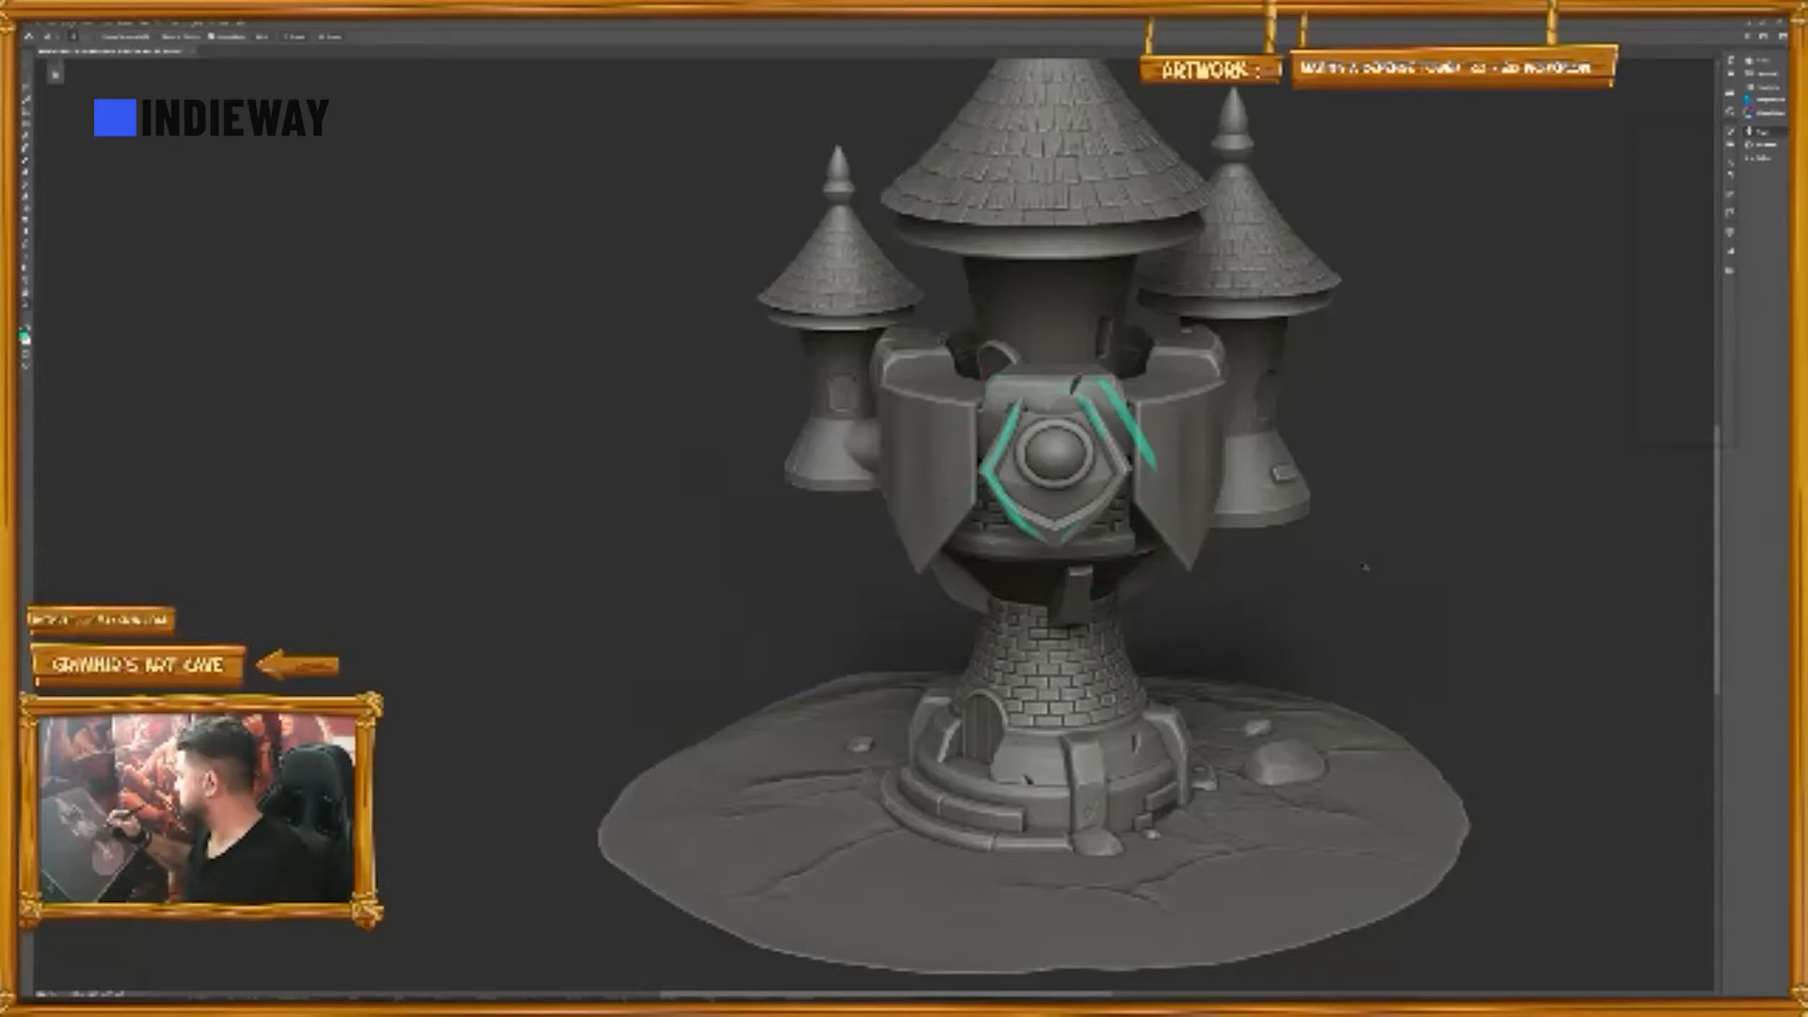
pyautogui.hotkey('ctrl', 'z')
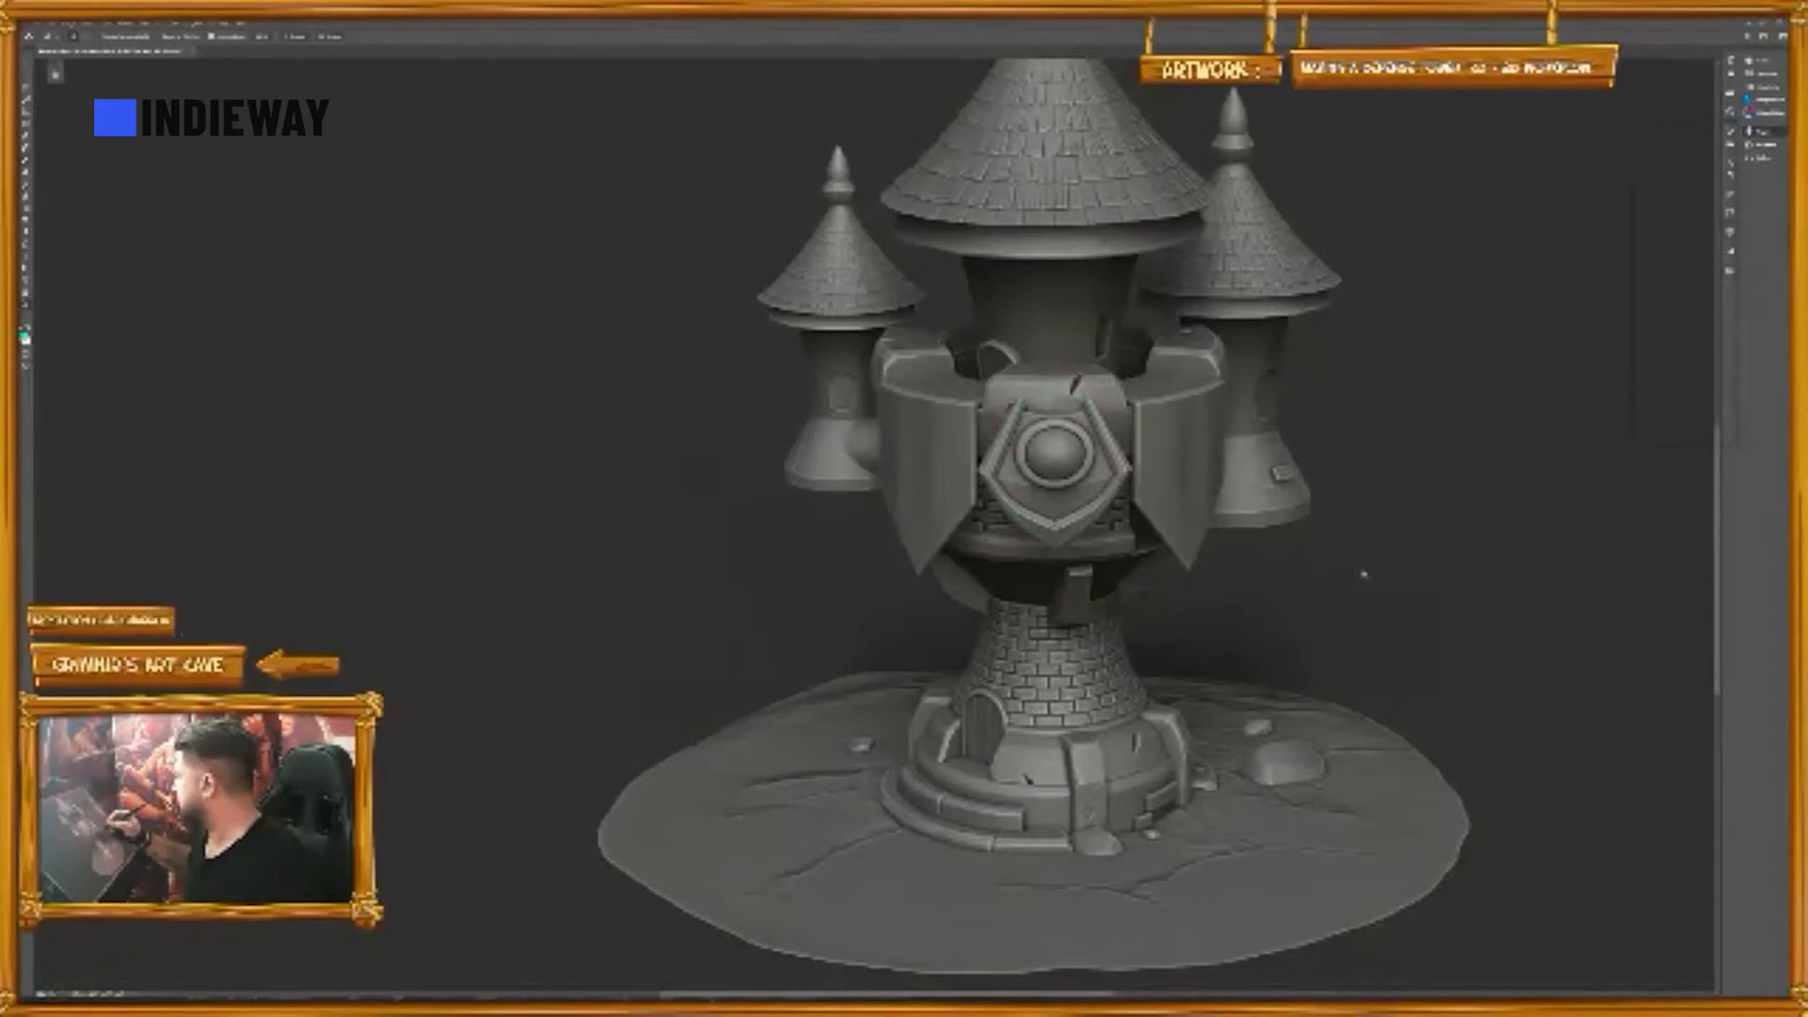
# - Draw a teal vertical axis line through each side turret and add short slanted strokes across both
pyautogui.hotkey('ctrl', '0')
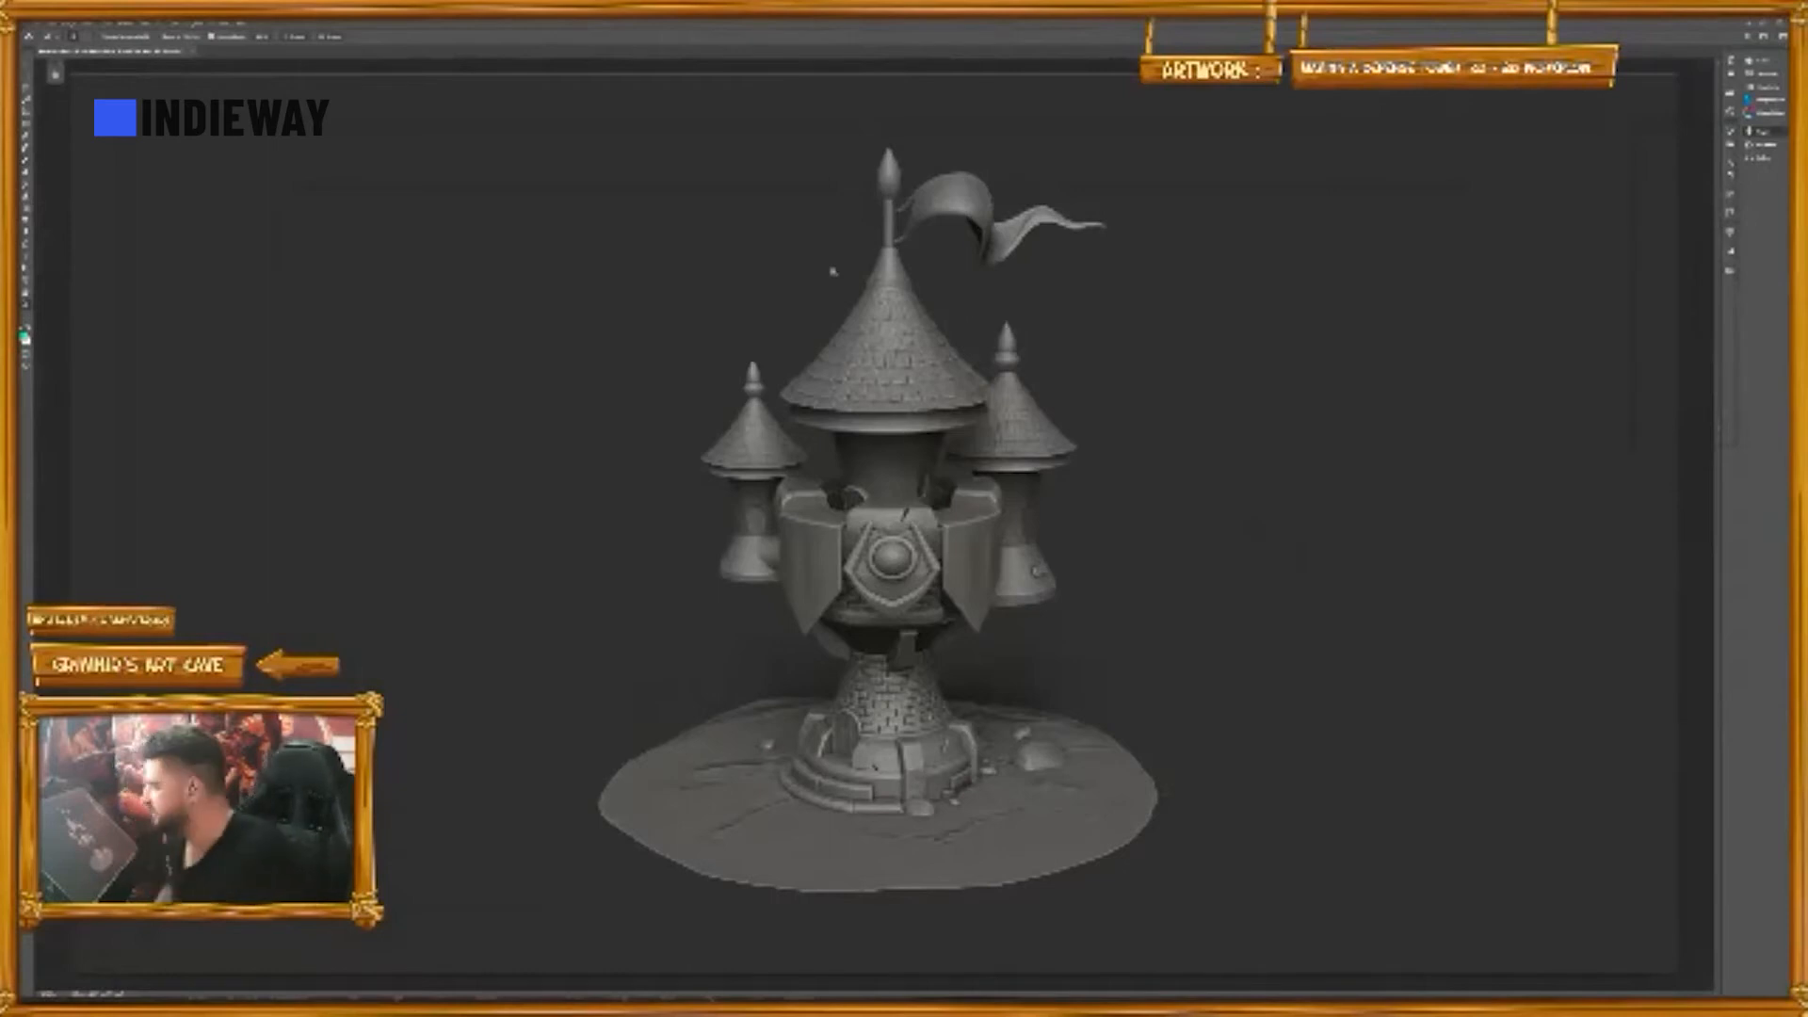
pyautogui.press('b')
pyautogui.moveTo(848, 170)
pyautogui.mouseDown()
pyautogui.moveTo(735, 342)
pyautogui.moveTo(861, 168)
pyautogui.moveTo(862, 226)
pyautogui.mouseUp()
pyautogui.hotkey('ctrl', 'z')
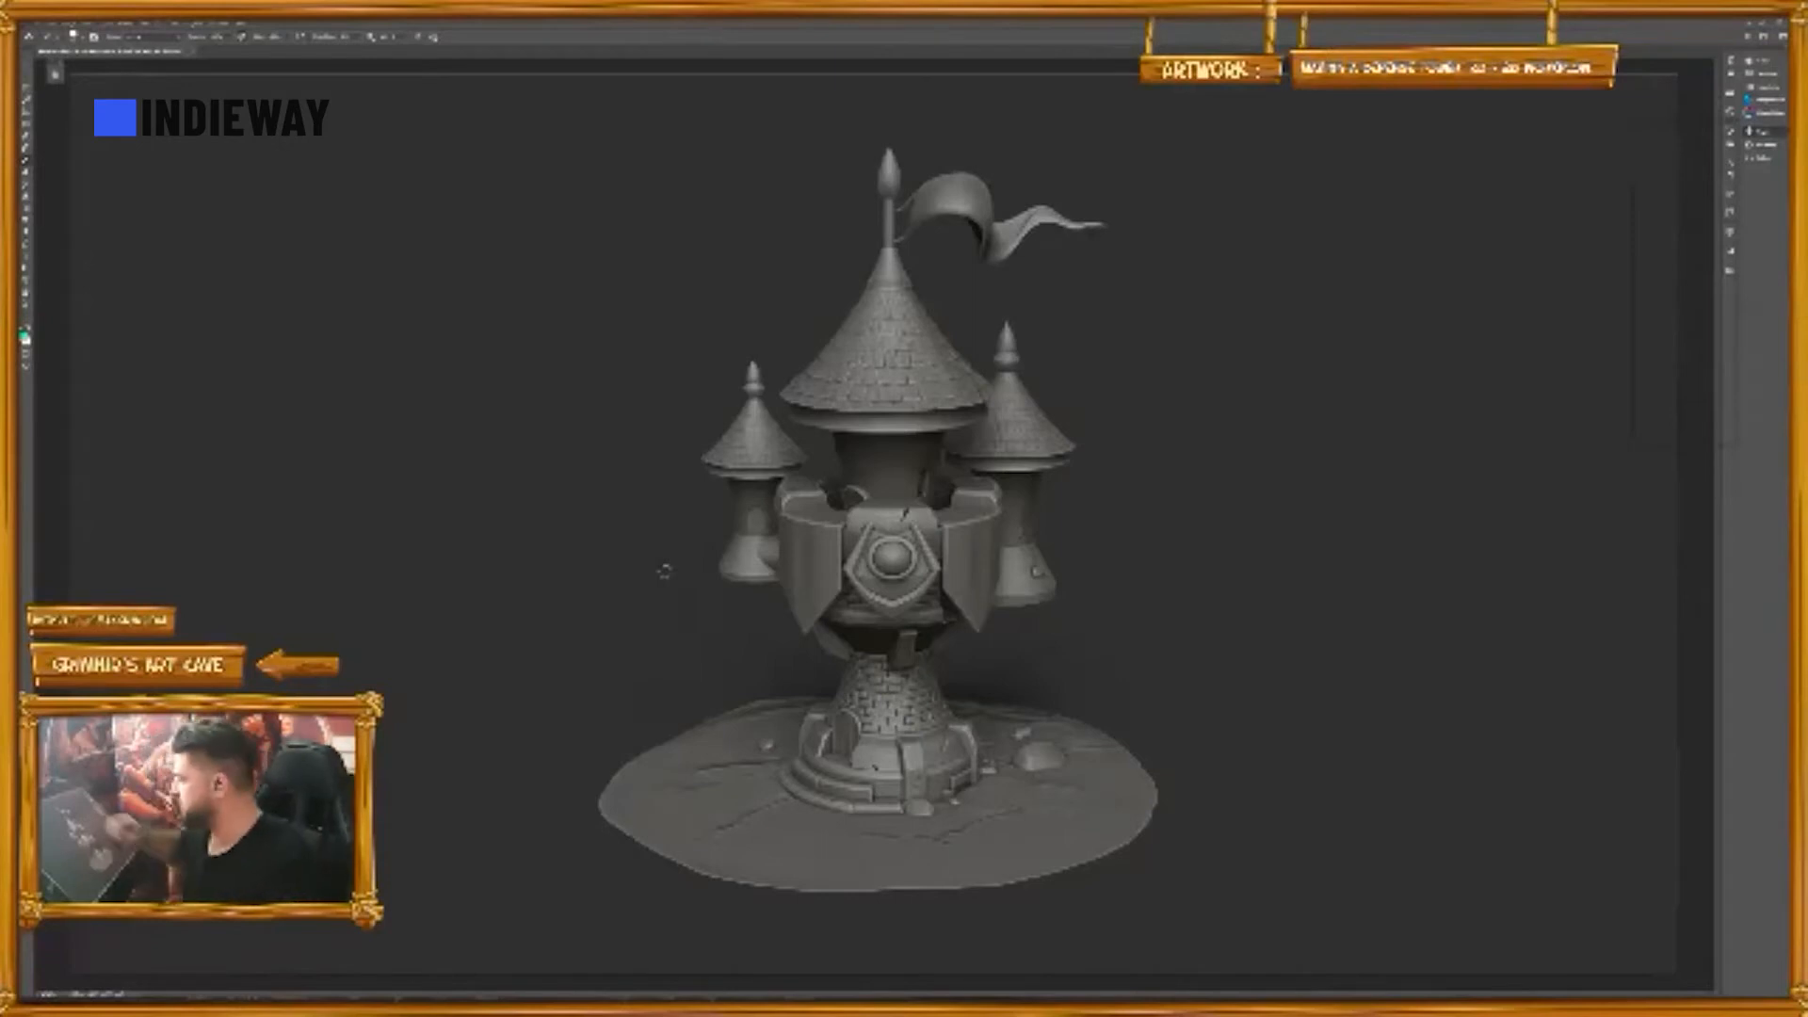
pyautogui.moveTo(1007, 311); pyautogui.dragTo(1023, 575)
pyautogui.moveTo(752, 335); pyautogui.dragTo(759, 645)
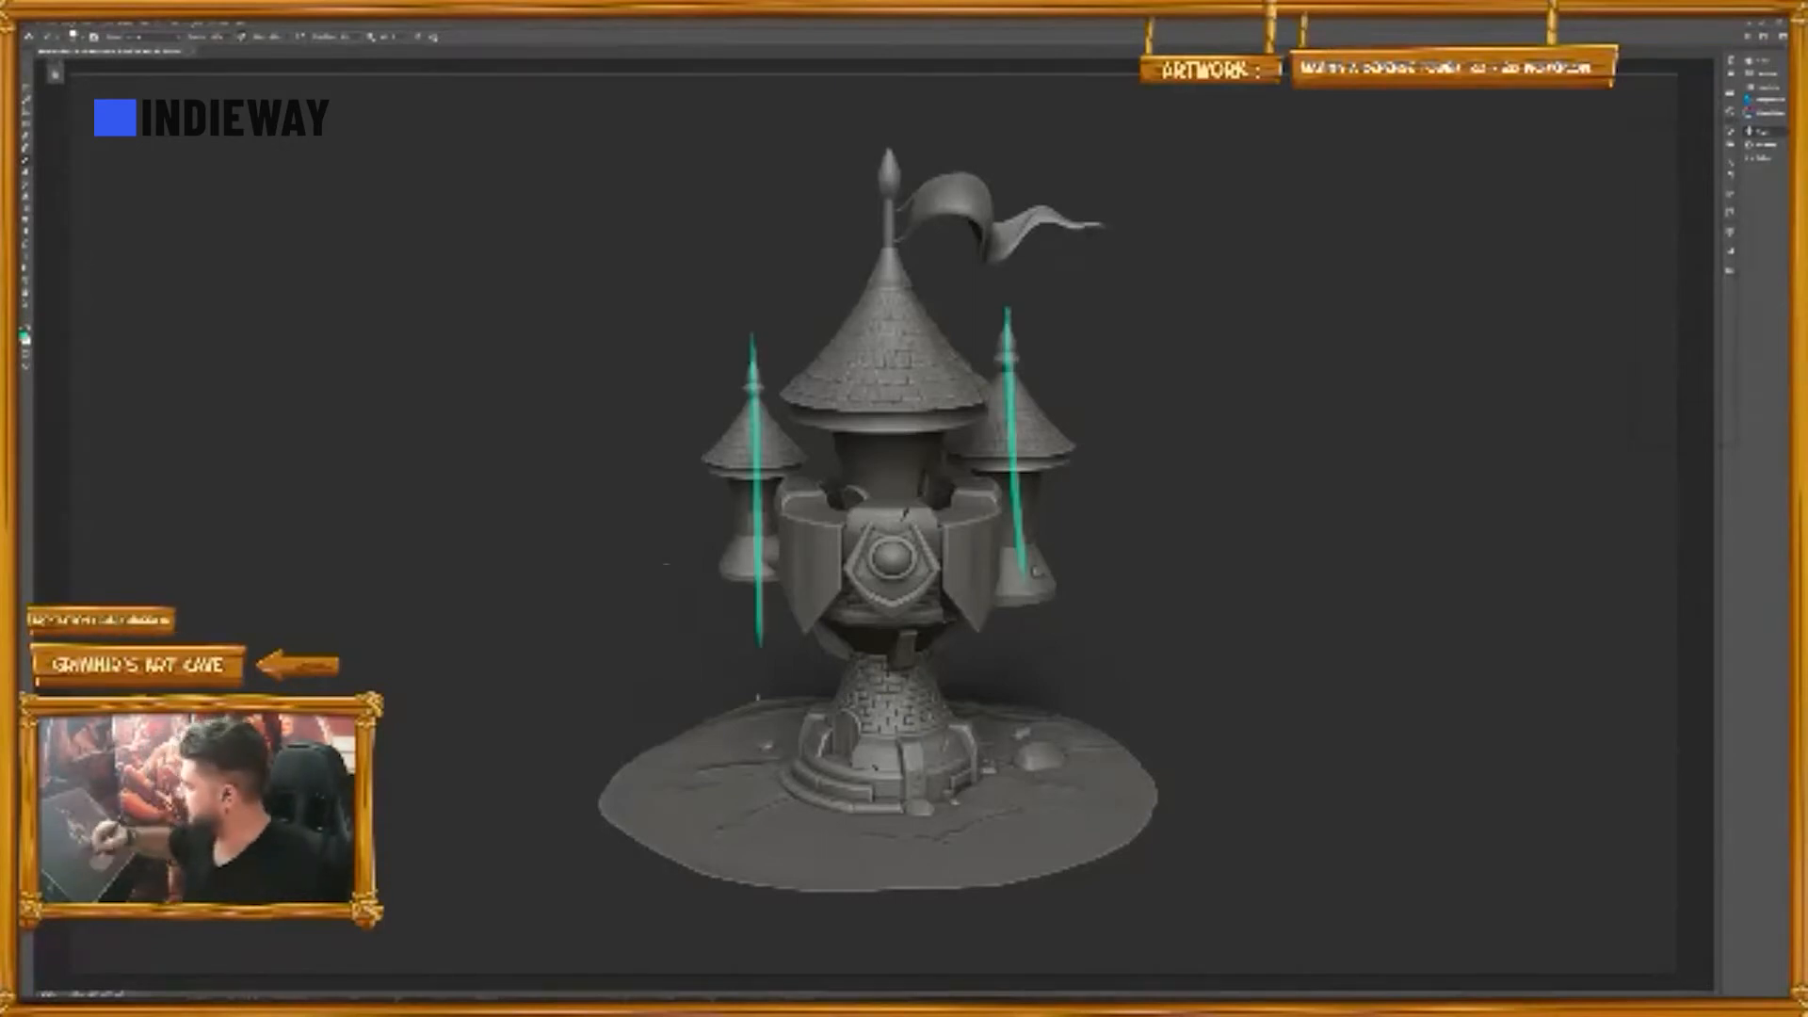
pyautogui.moveTo(697, 418); pyautogui.dragTo(765, 448)
pyautogui.moveTo(734, 352)
pyautogui.mouseDown()
pyautogui.moveTo(765, 399)
pyautogui.moveTo(753, 552)
pyautogui.mouseUp()
pyautogui.moveTo(982, 347)
pyautogui.mouseDown()
pyautogui.moveTo(1041, 459)
pyautogui.moveTo(1036, 540)
pyautogui.mouseUp()
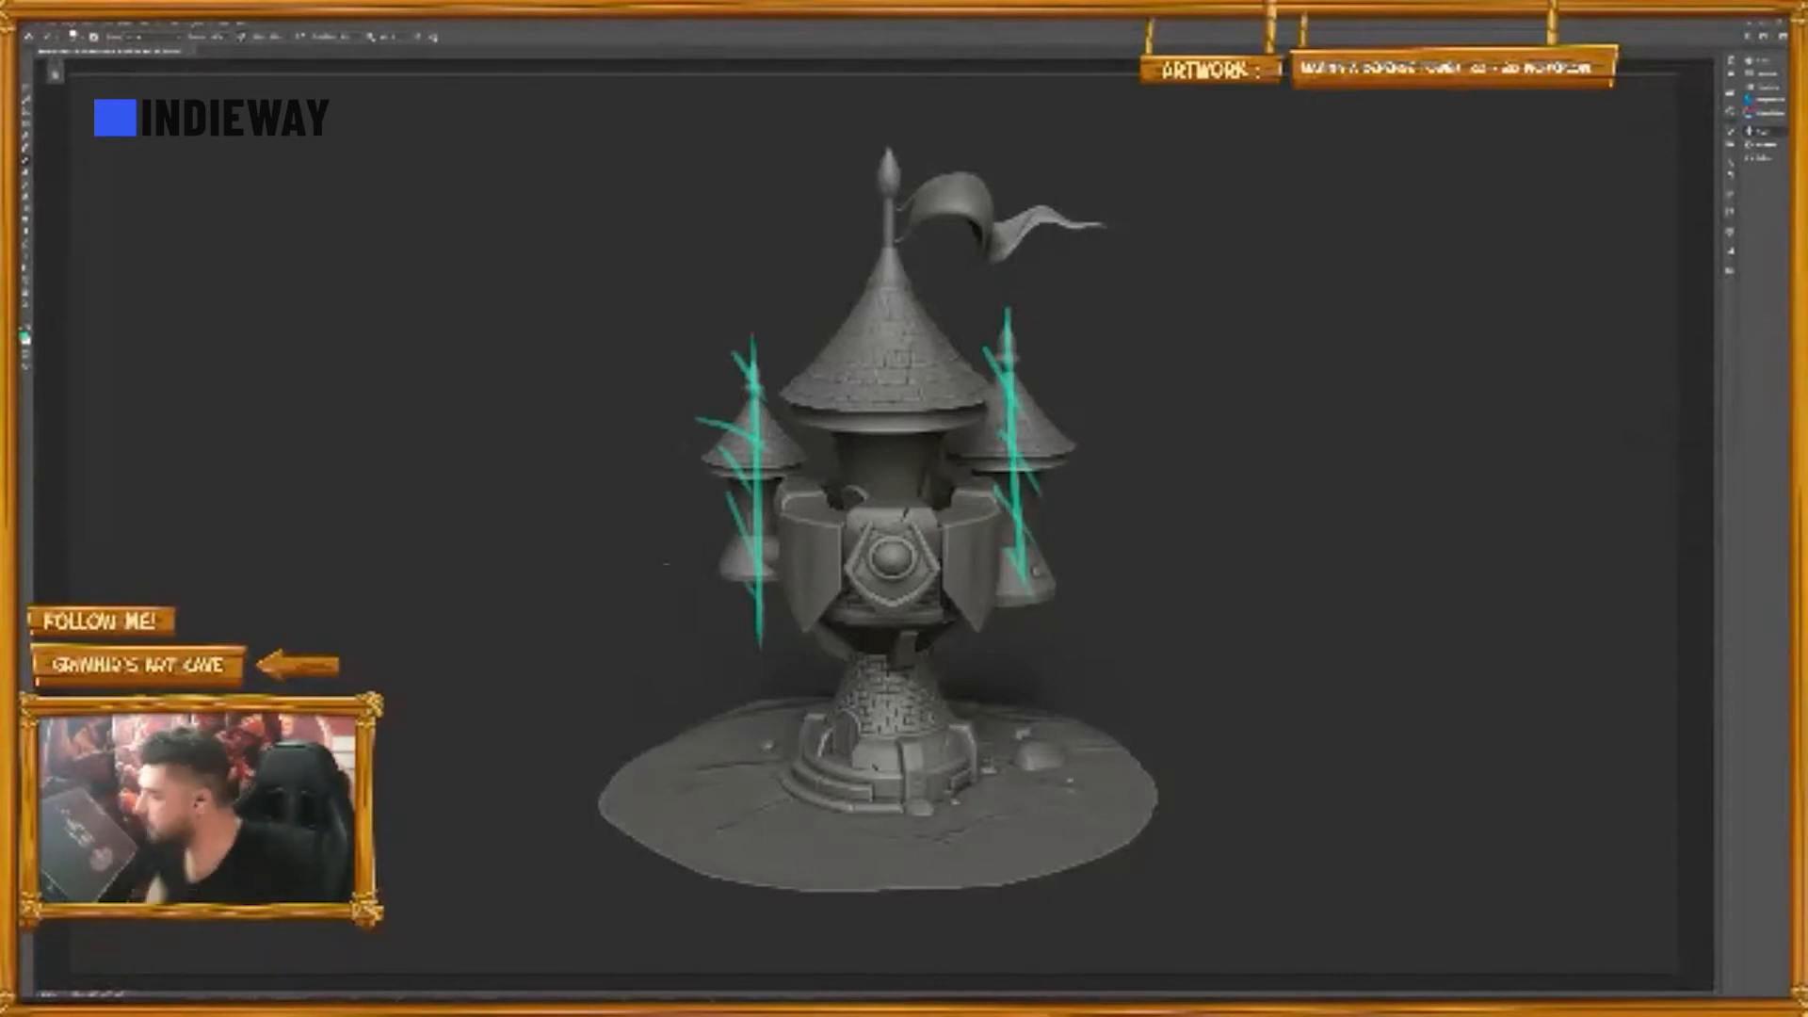
# - Hatch the waving flag and circle both side turrets in teal, and clear the whole sketch
pyautogui.moveTo(923, 151); pyautogui.dragTo(911, 209)
pyautogui.moveTo(961, 160)
pyautogui.mouseDown()
pyautogui.moveTo(948, 223)
pyautogui.moveTo(982, 231)
pyautogui.mouseUp()
pyautogui.moveTo(1025, 185); pyautogui.dragTo(1017, 228)
pyautogui.moveTo(1057, 193)
pyautogui.mouseDown()
pyautogui.moveTo(998, 300)
pyautogui.moveTo(1144, 489)
pyautogui.moveTo(989, 292)
pyautogui.mouseUp()
pyautogui.moveTo(725, 269)
pyautogui.mouseDown()
pyautogui.moveTo(754, 650)
pyautogui.moveTo(805, 324)
pyautogui.mouseUp()
pyautogui.moveTo(745, 283); pyautogui.dragTo(786, 309)
pyautogui.moveTo(627, 294); pyautogui.dragTo(726, 263)
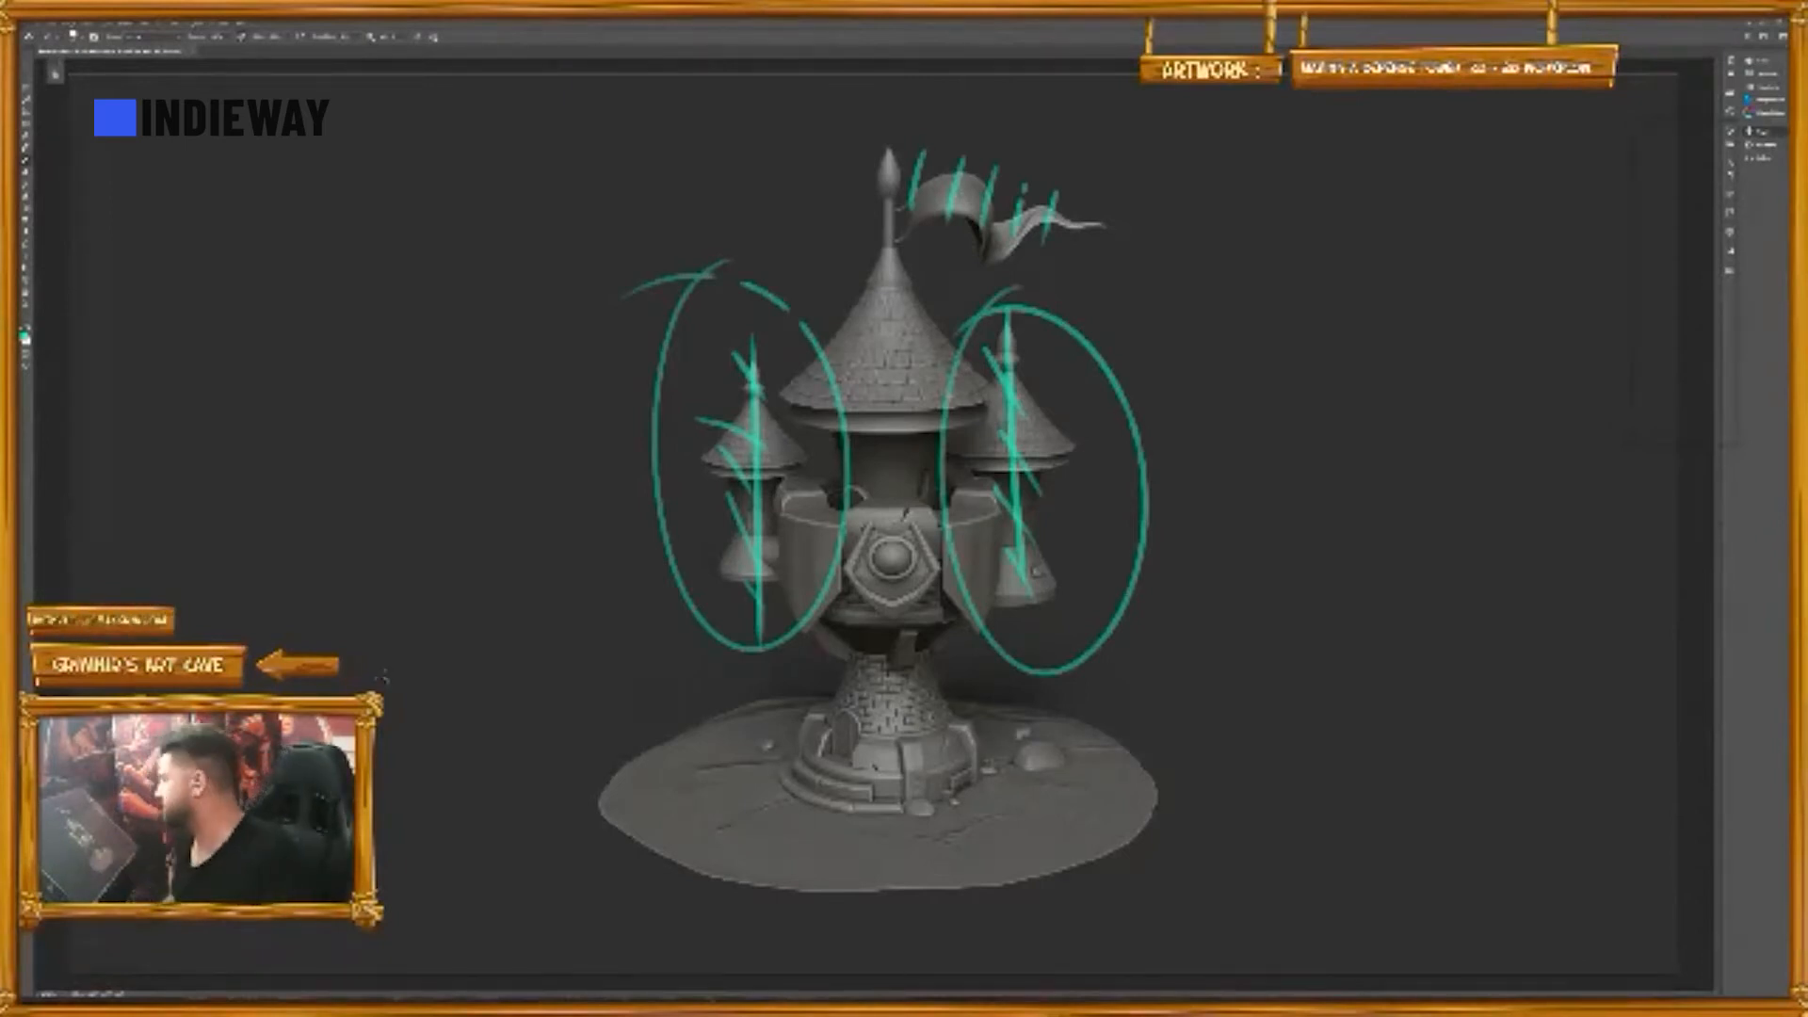
pyautogui.press('Delete')
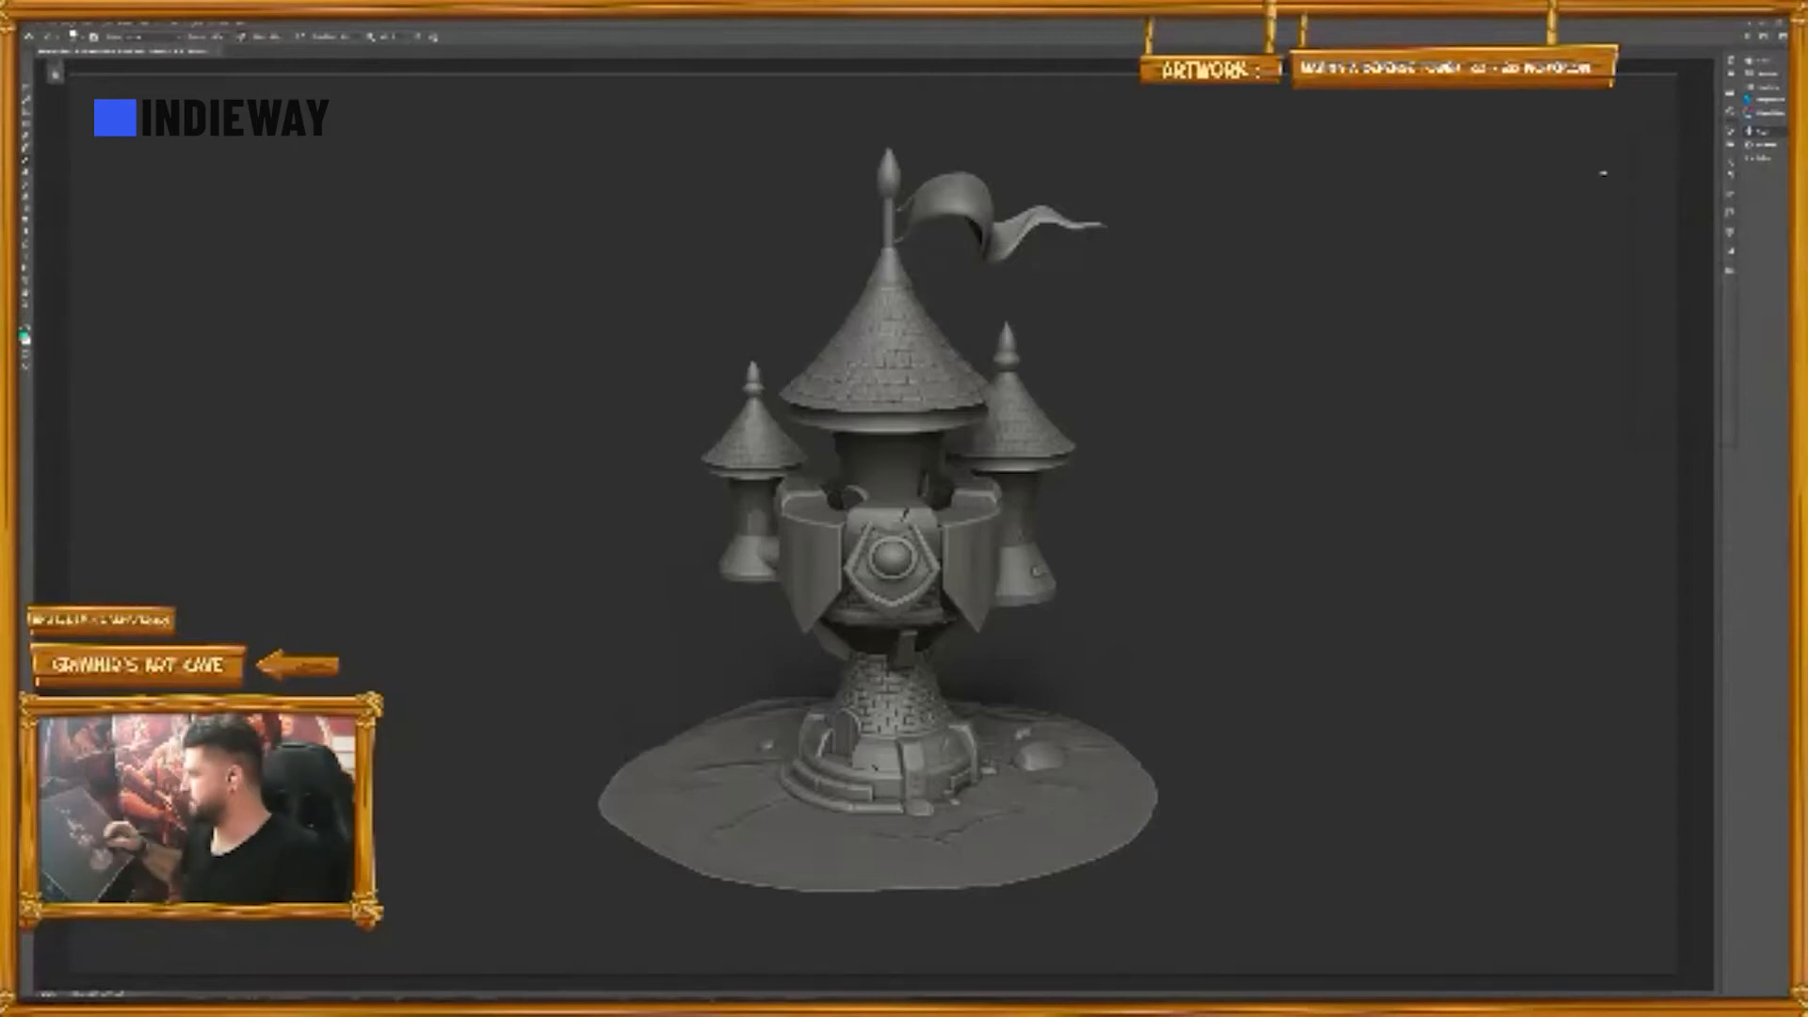
# - Switch to a full-screen view and examine the clean tower sculpt up close from flag to base
pyautogui.press('f')
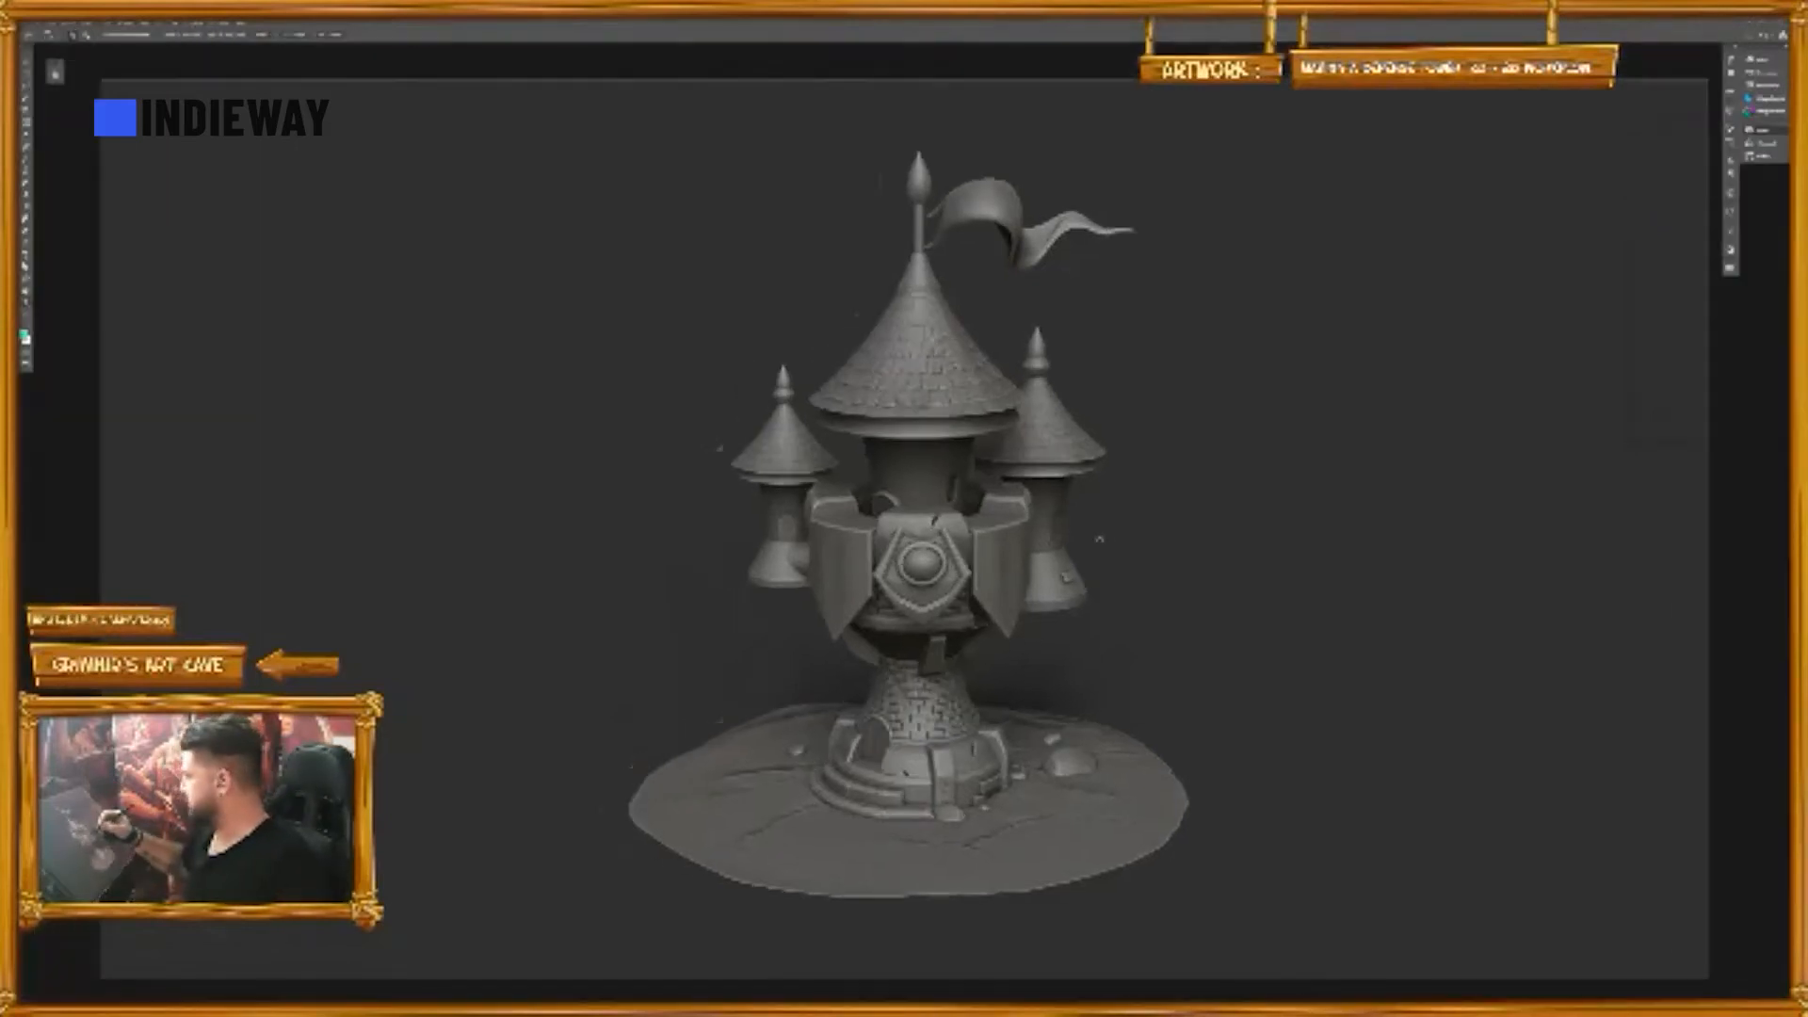
pyautogui.scroll(5, 1098, 540)
pyautogui.press('space')
pyautogui.moveTo(1086, 509); pyautogui.dragTo(1167, 610)
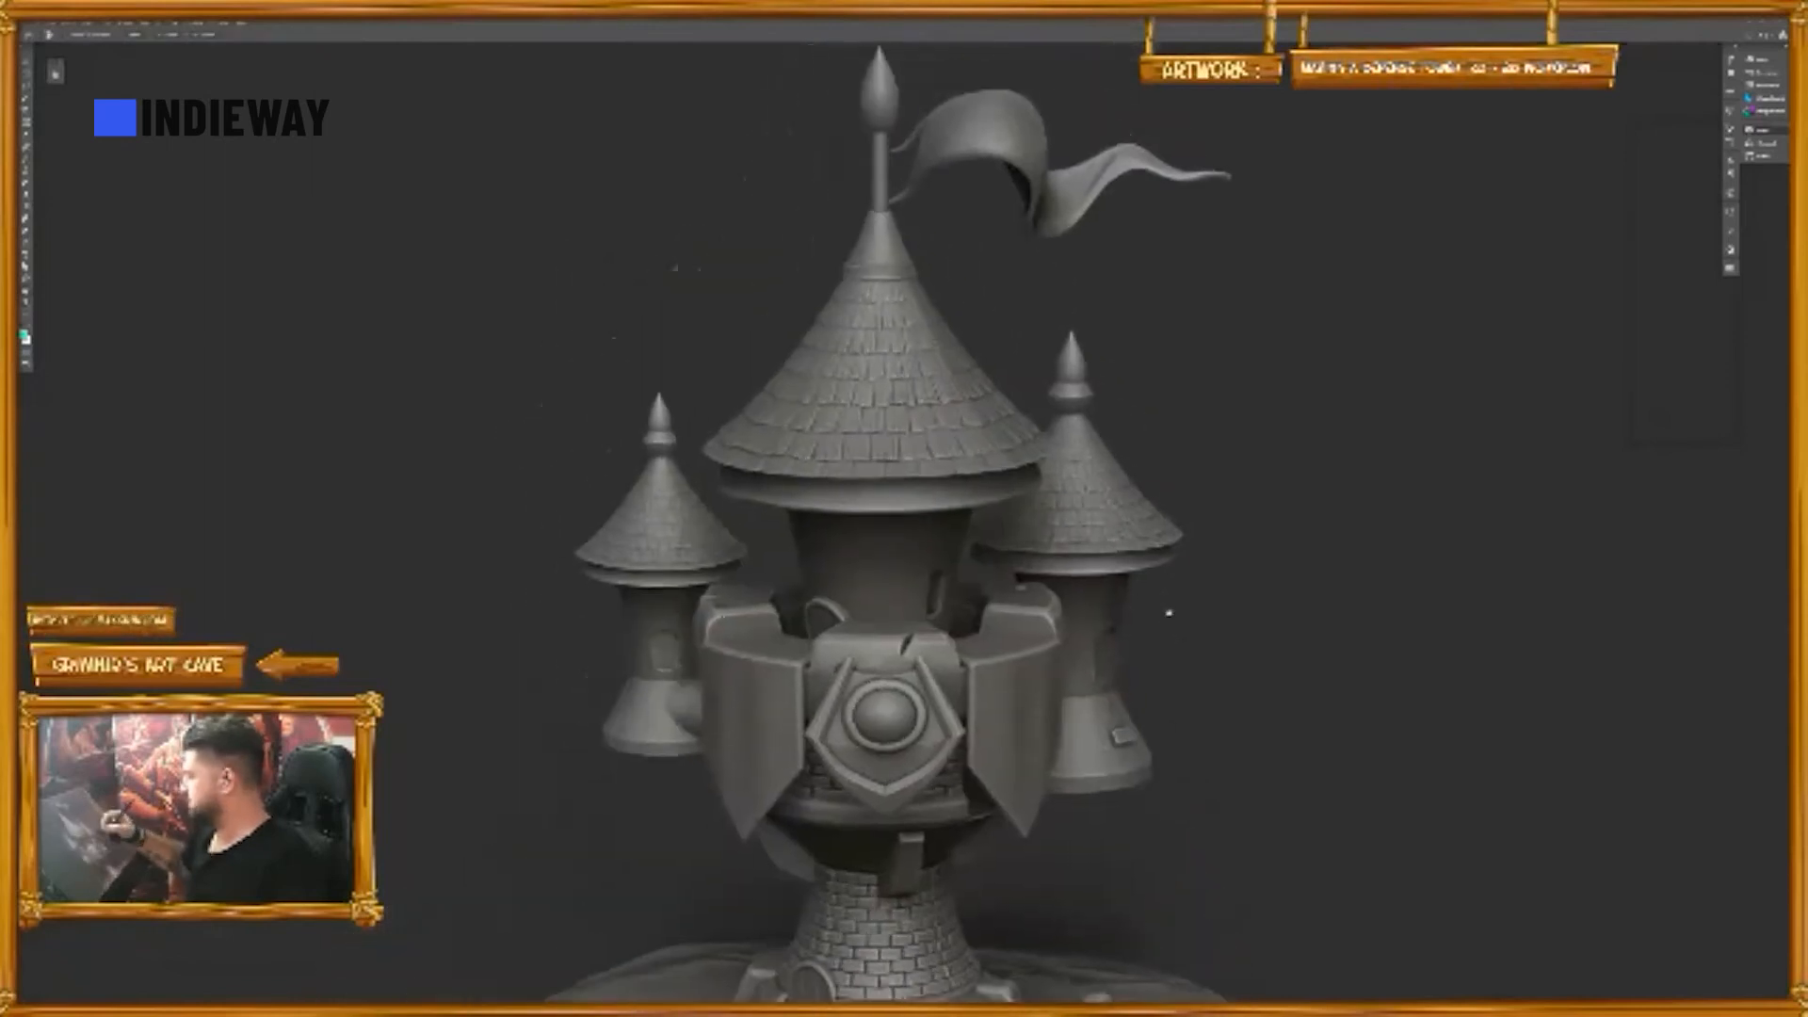
pyautogui.moveTo(936, 882); pyautogui.dragTo(972, 695)
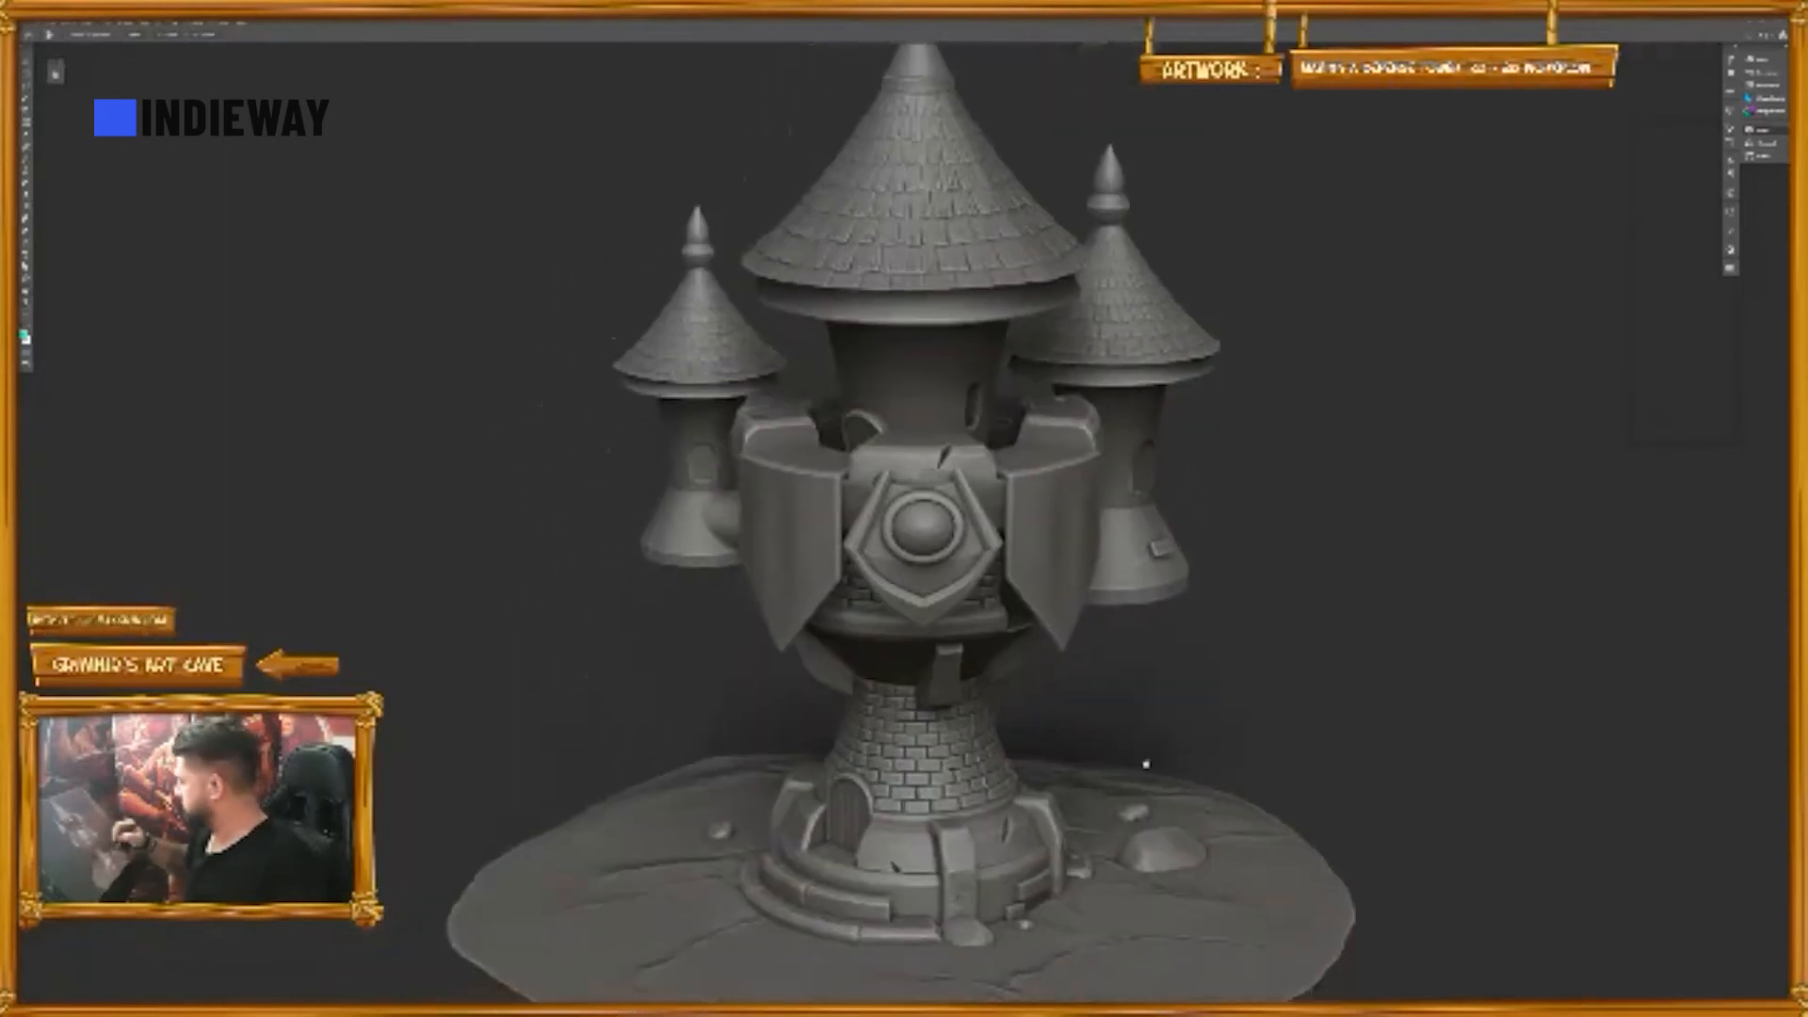
pyautogui.moveTo(1145, 764); pyautogui.dragTo(1116, 755)
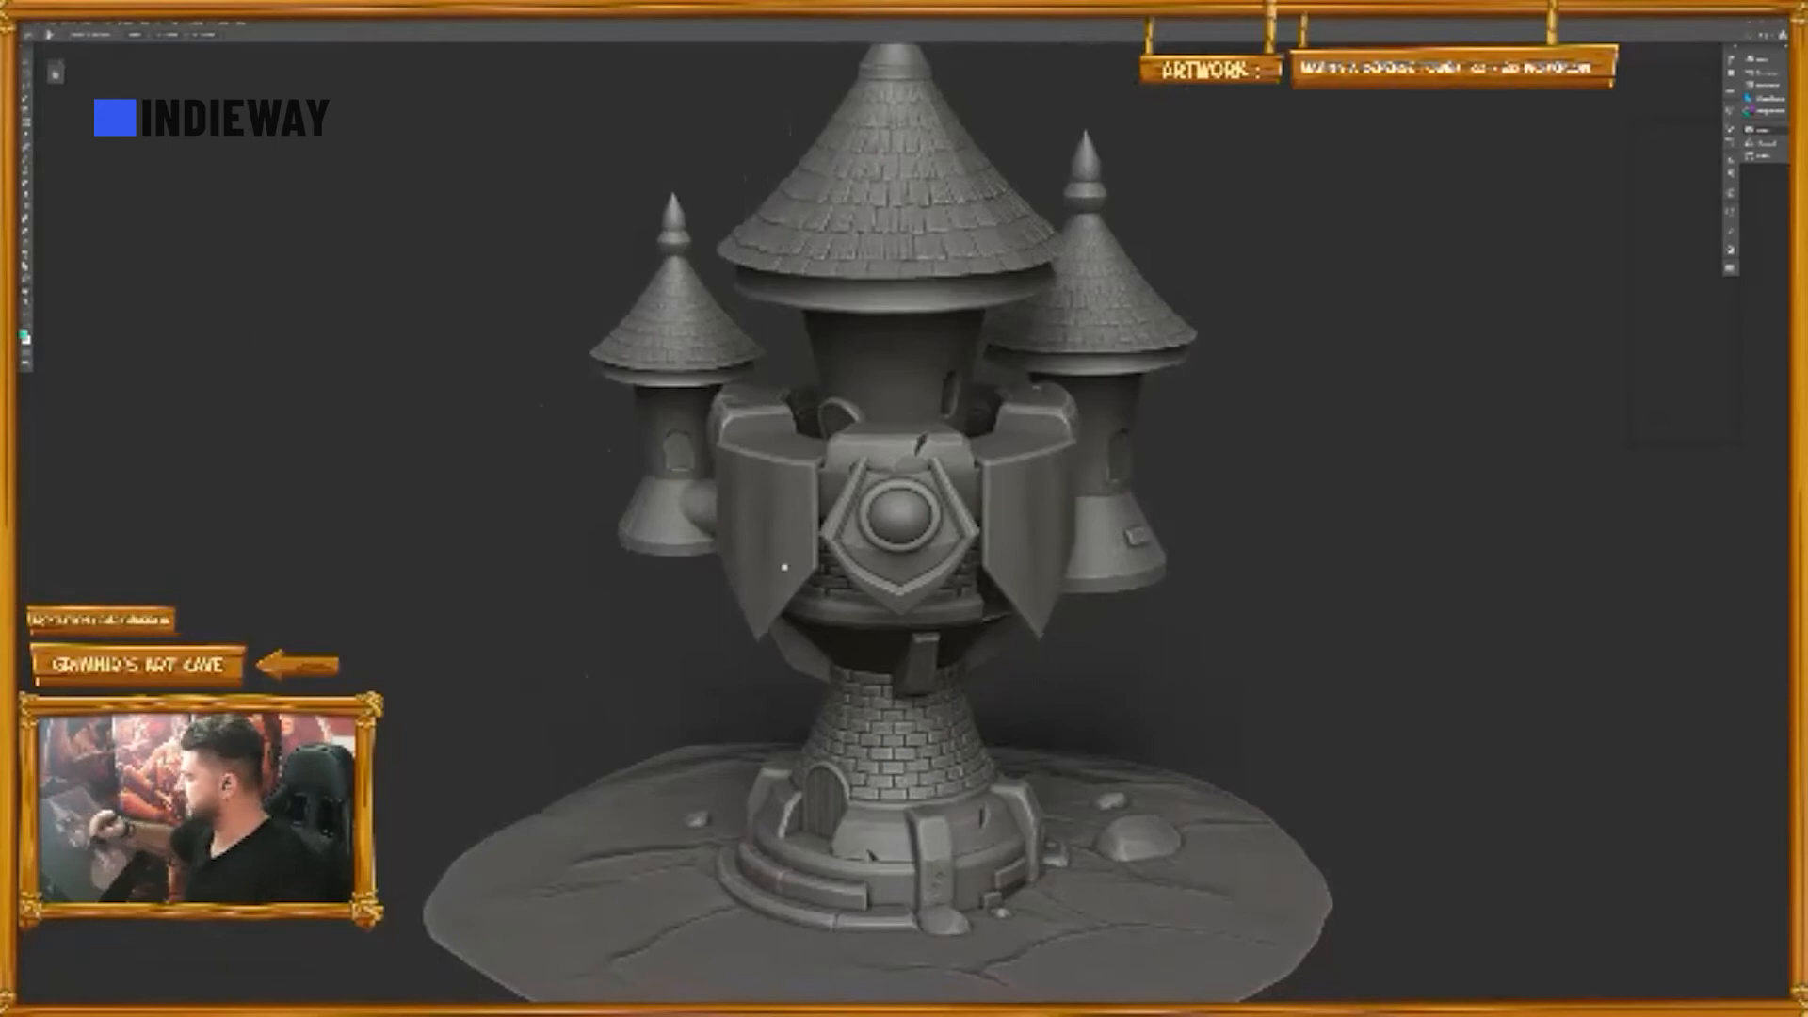
pyautogui.moveTo(1229, 565)
pyautogui.mouseDown()
pyautogui.moveTo(1231, 621)
pyautogui.moveTo(1252, 666)
pyautogui.moveTo(1266, 653)
pyautogui.mouseUp()
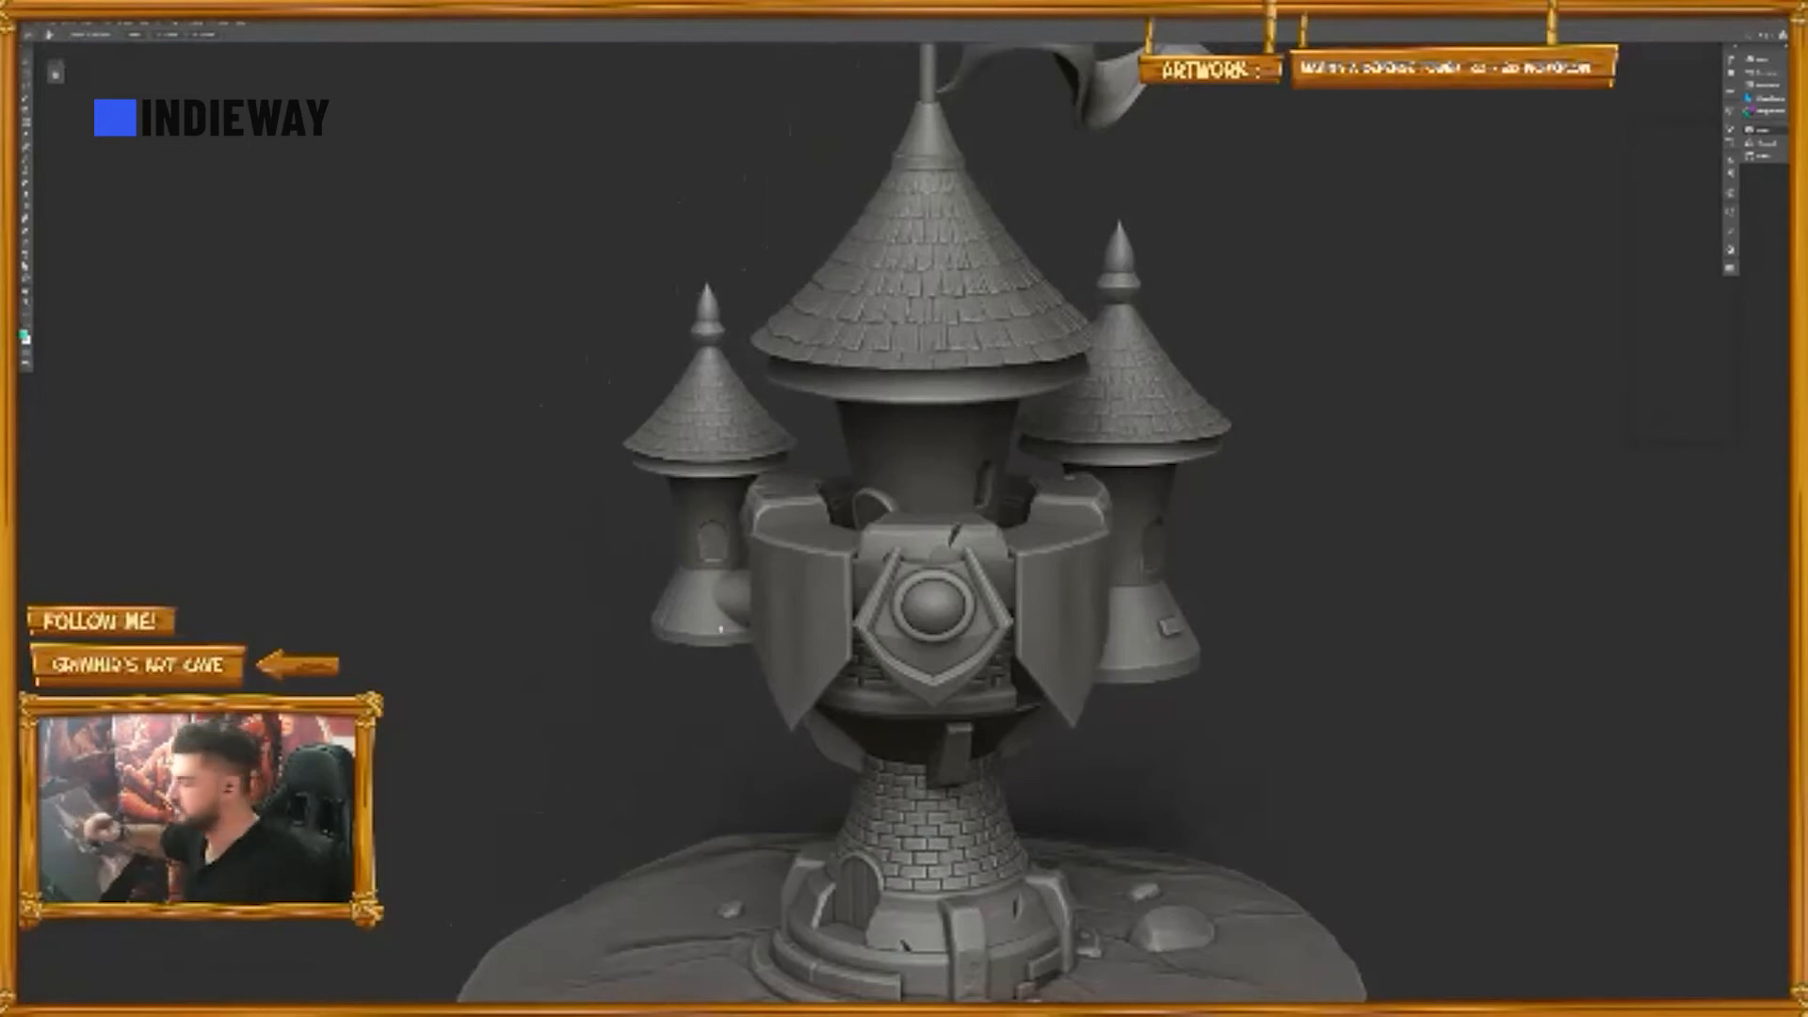
# - Show the screenshot of the 3D scene with its render settings dialog and frame the whole image
pyautogui.press('z')
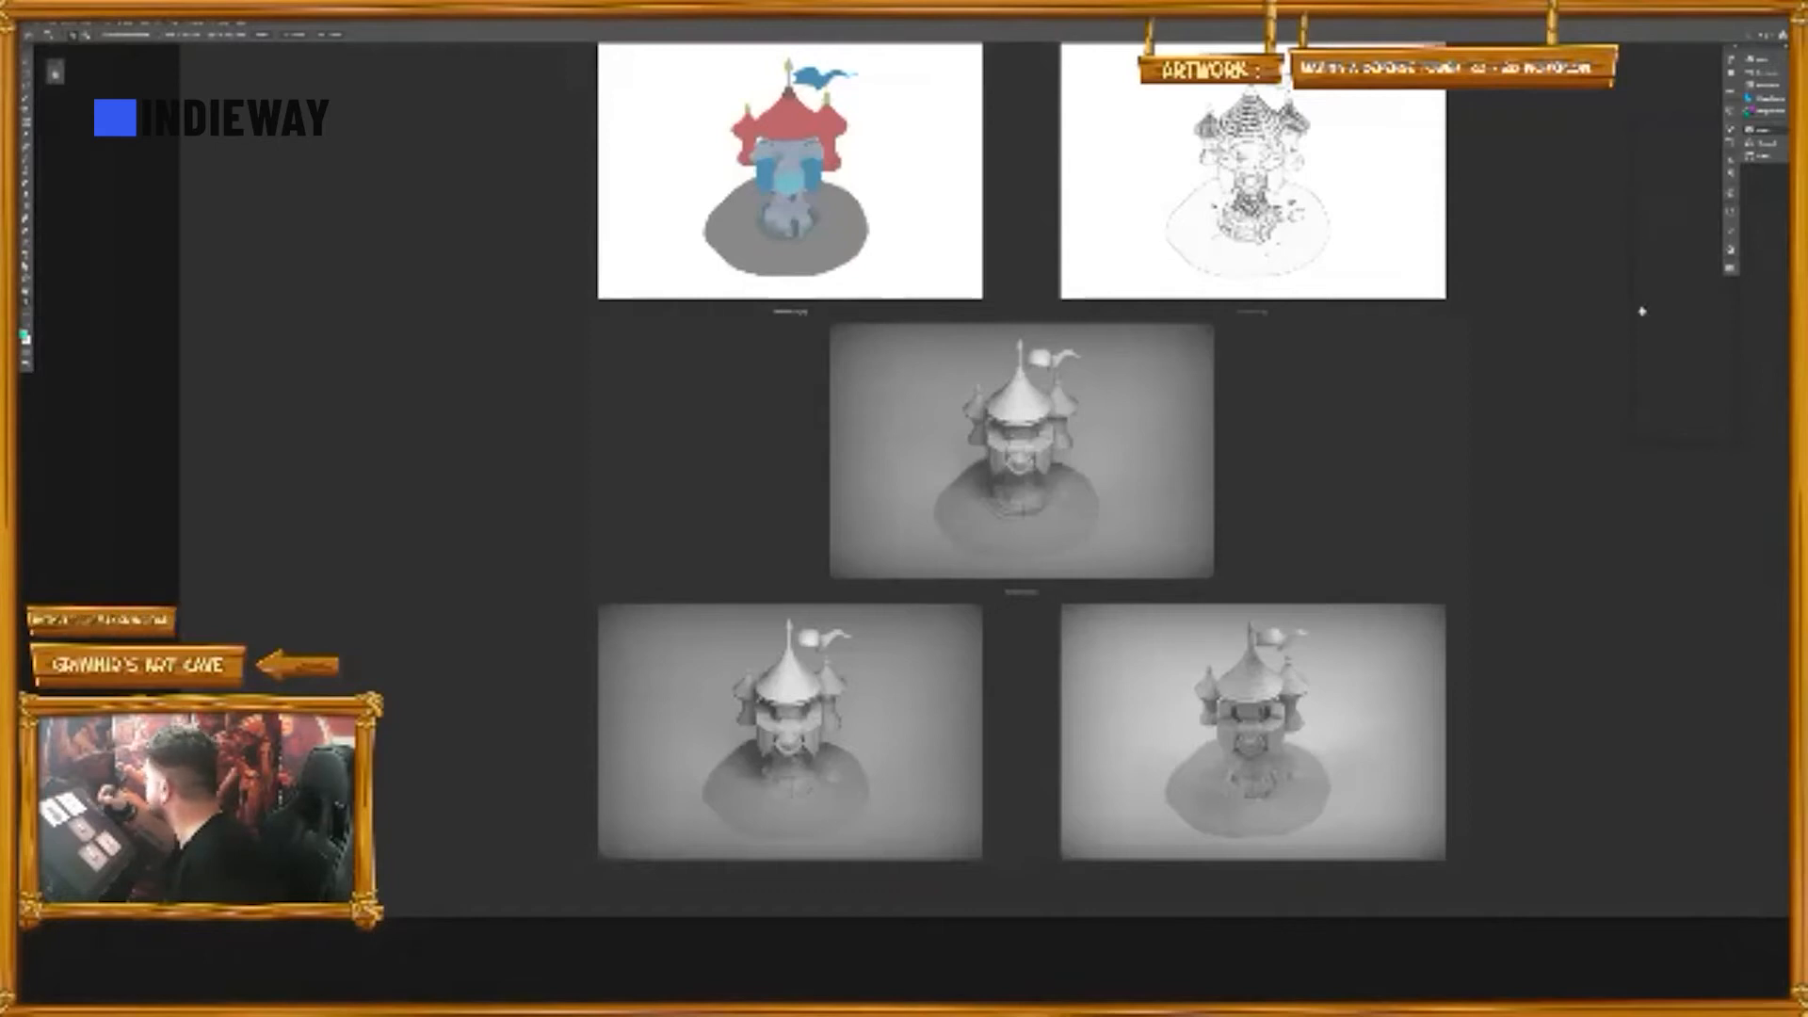
pyautogui.hotkey('alt', 'Tab')
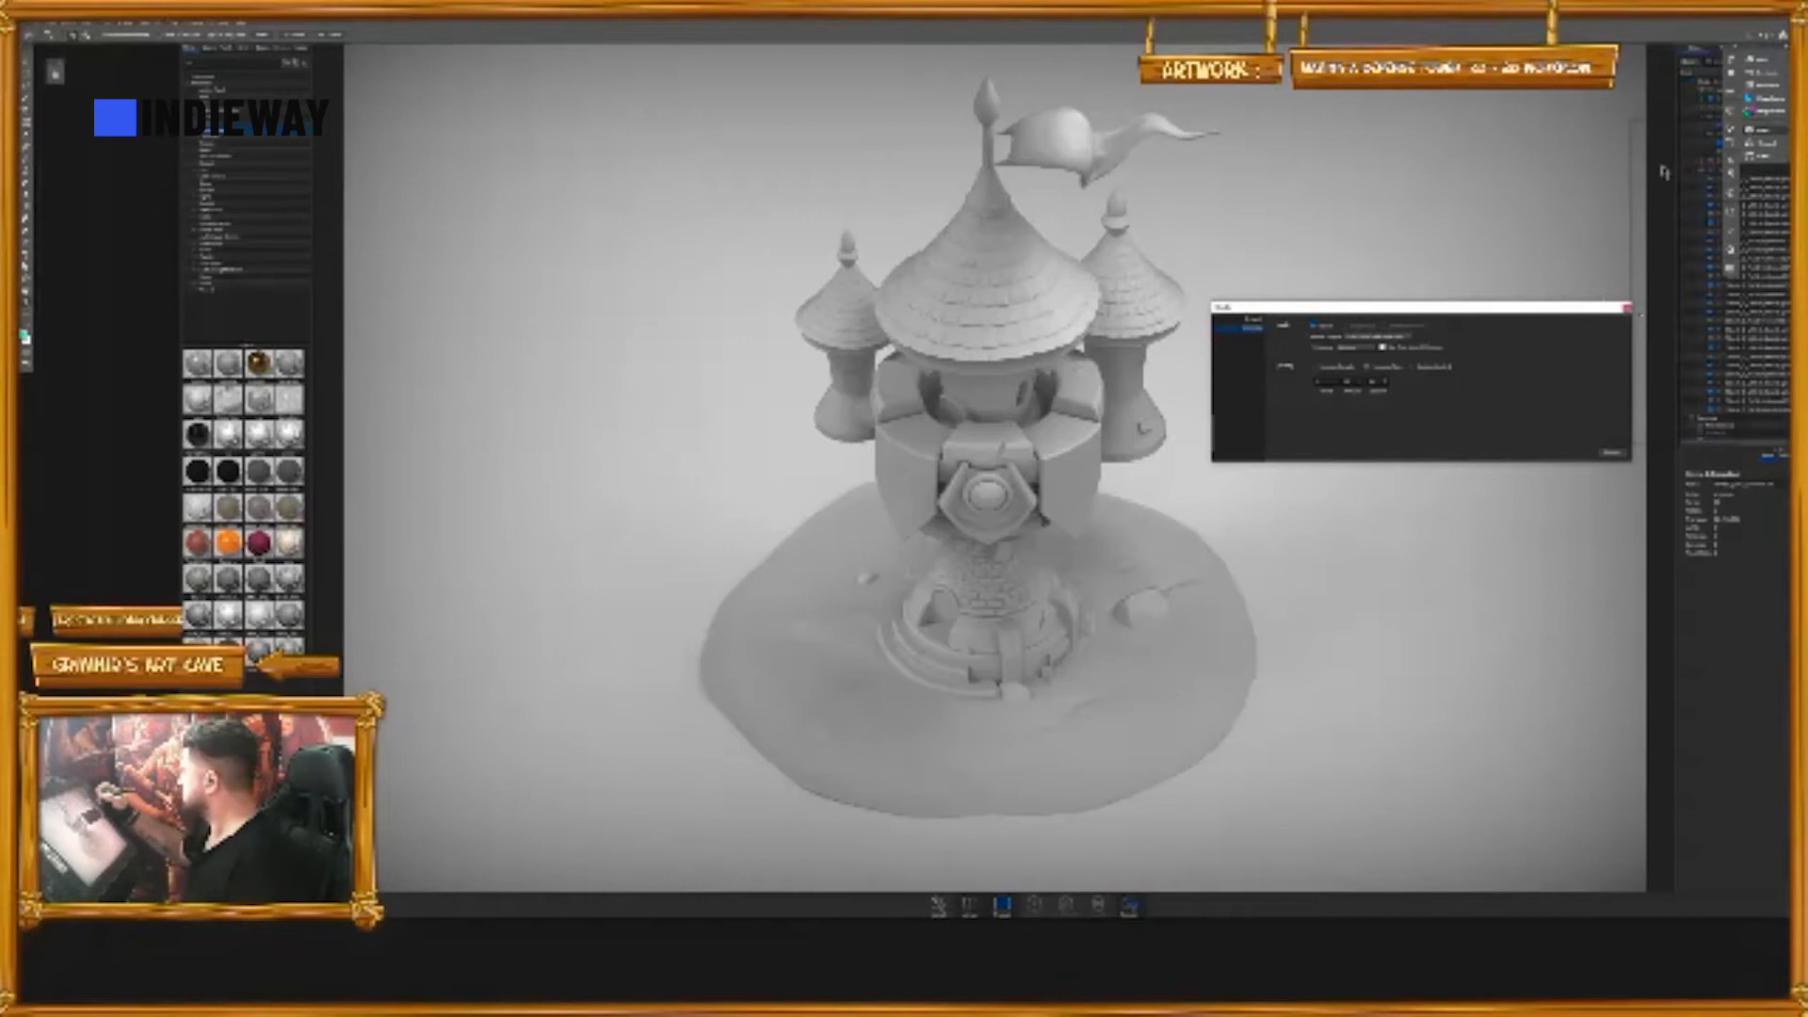
pyautogui.scroll(-2, 1295, 741)
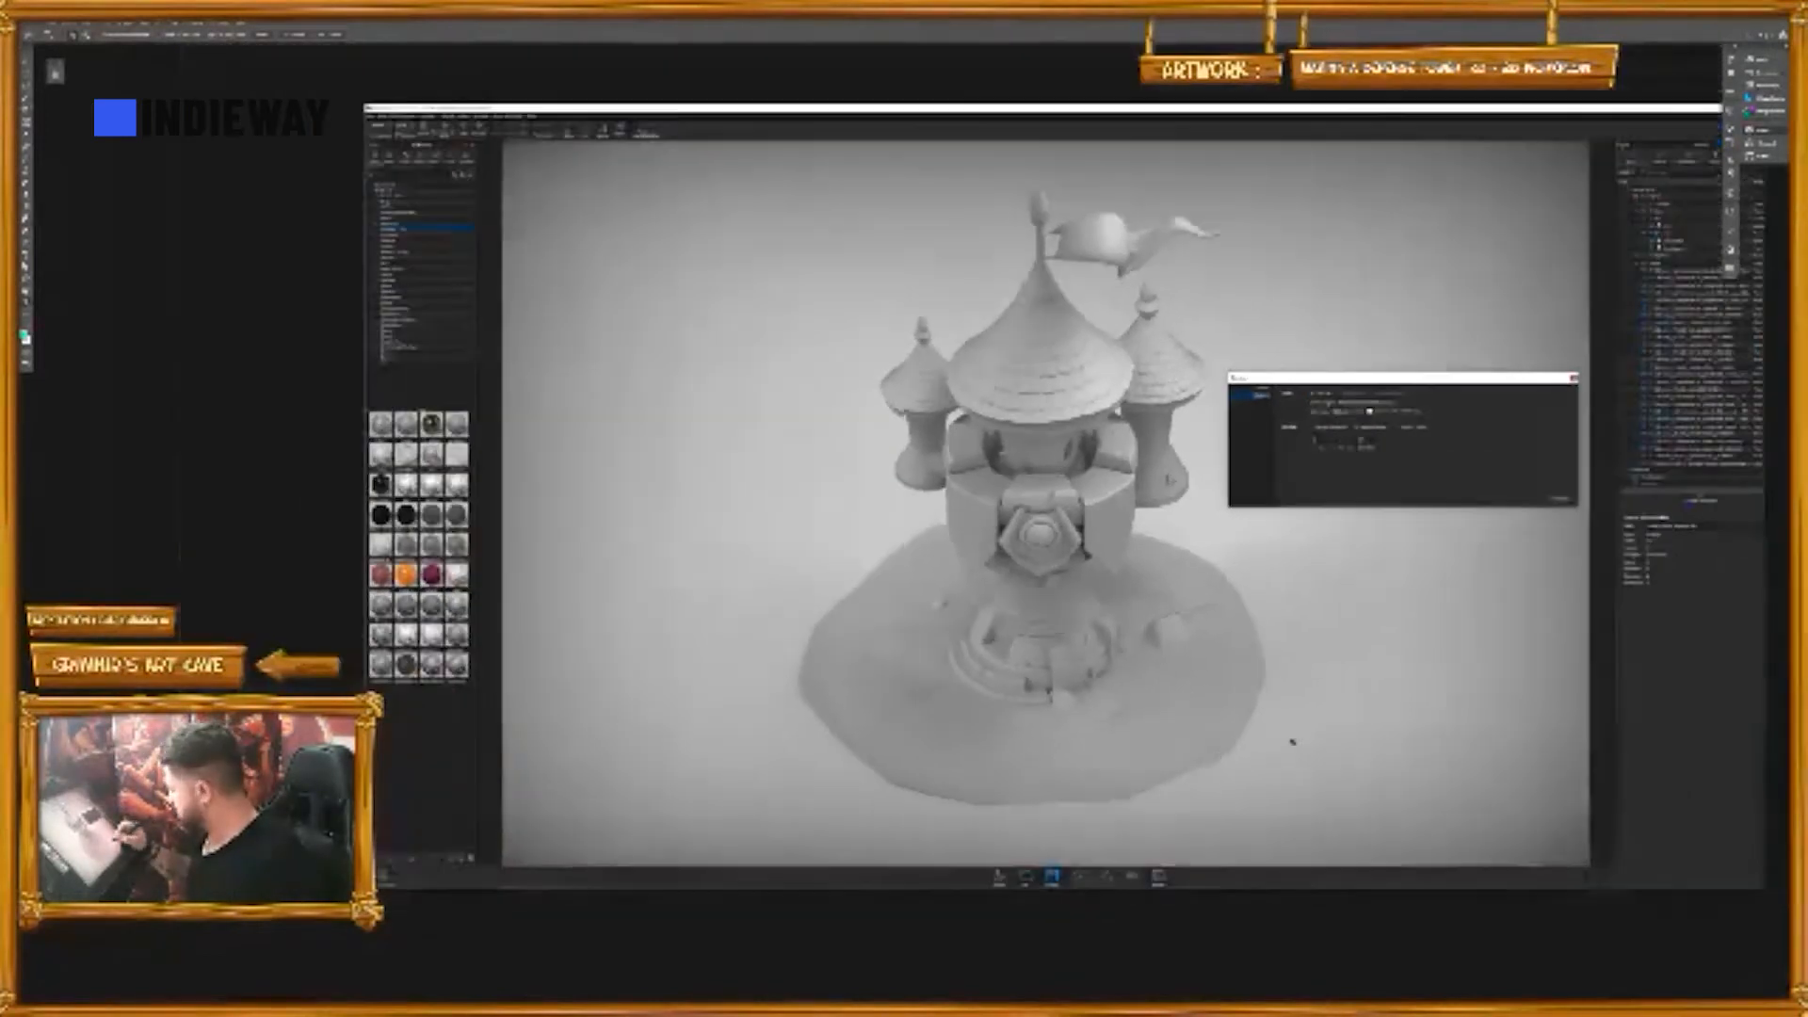
pyautogui.moveTo(1293, 742); pyautogui.dragTo(1112, 746)
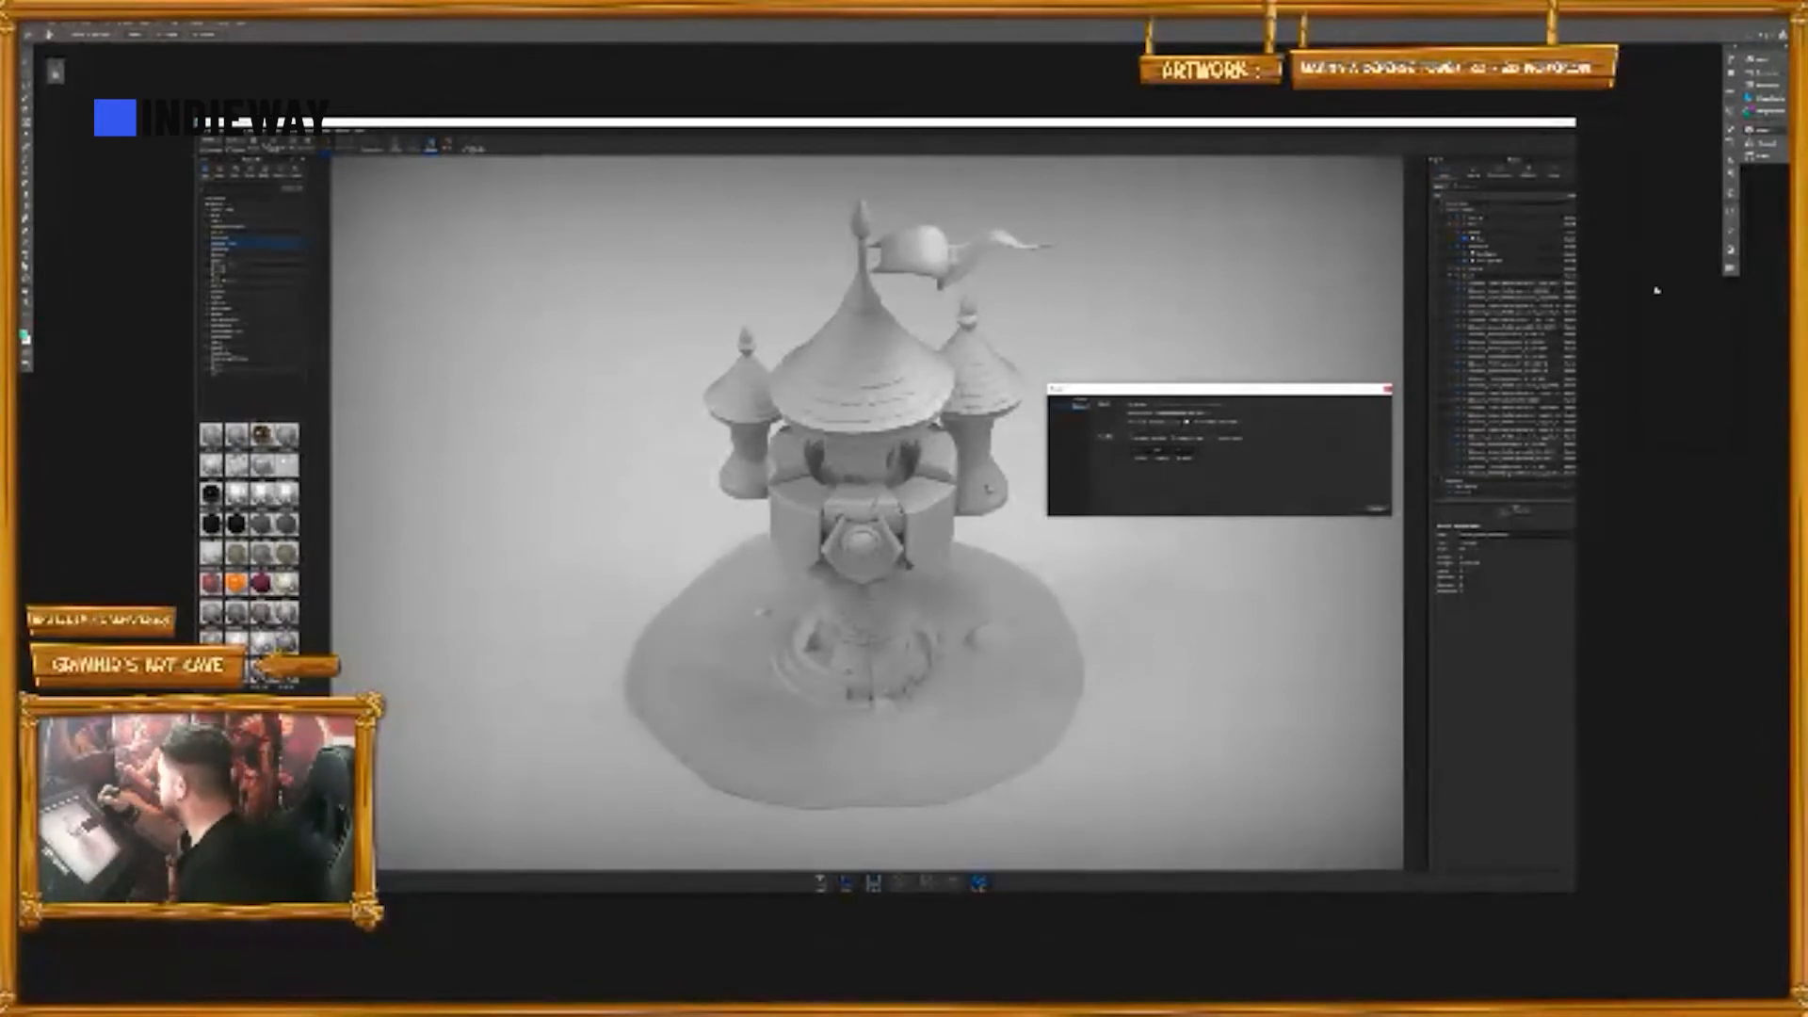
# - Step through the tower's render pass layers, from the grey shaded passes to the flat colour and line art
pyautogui.hotkey('ctrl', 'v')
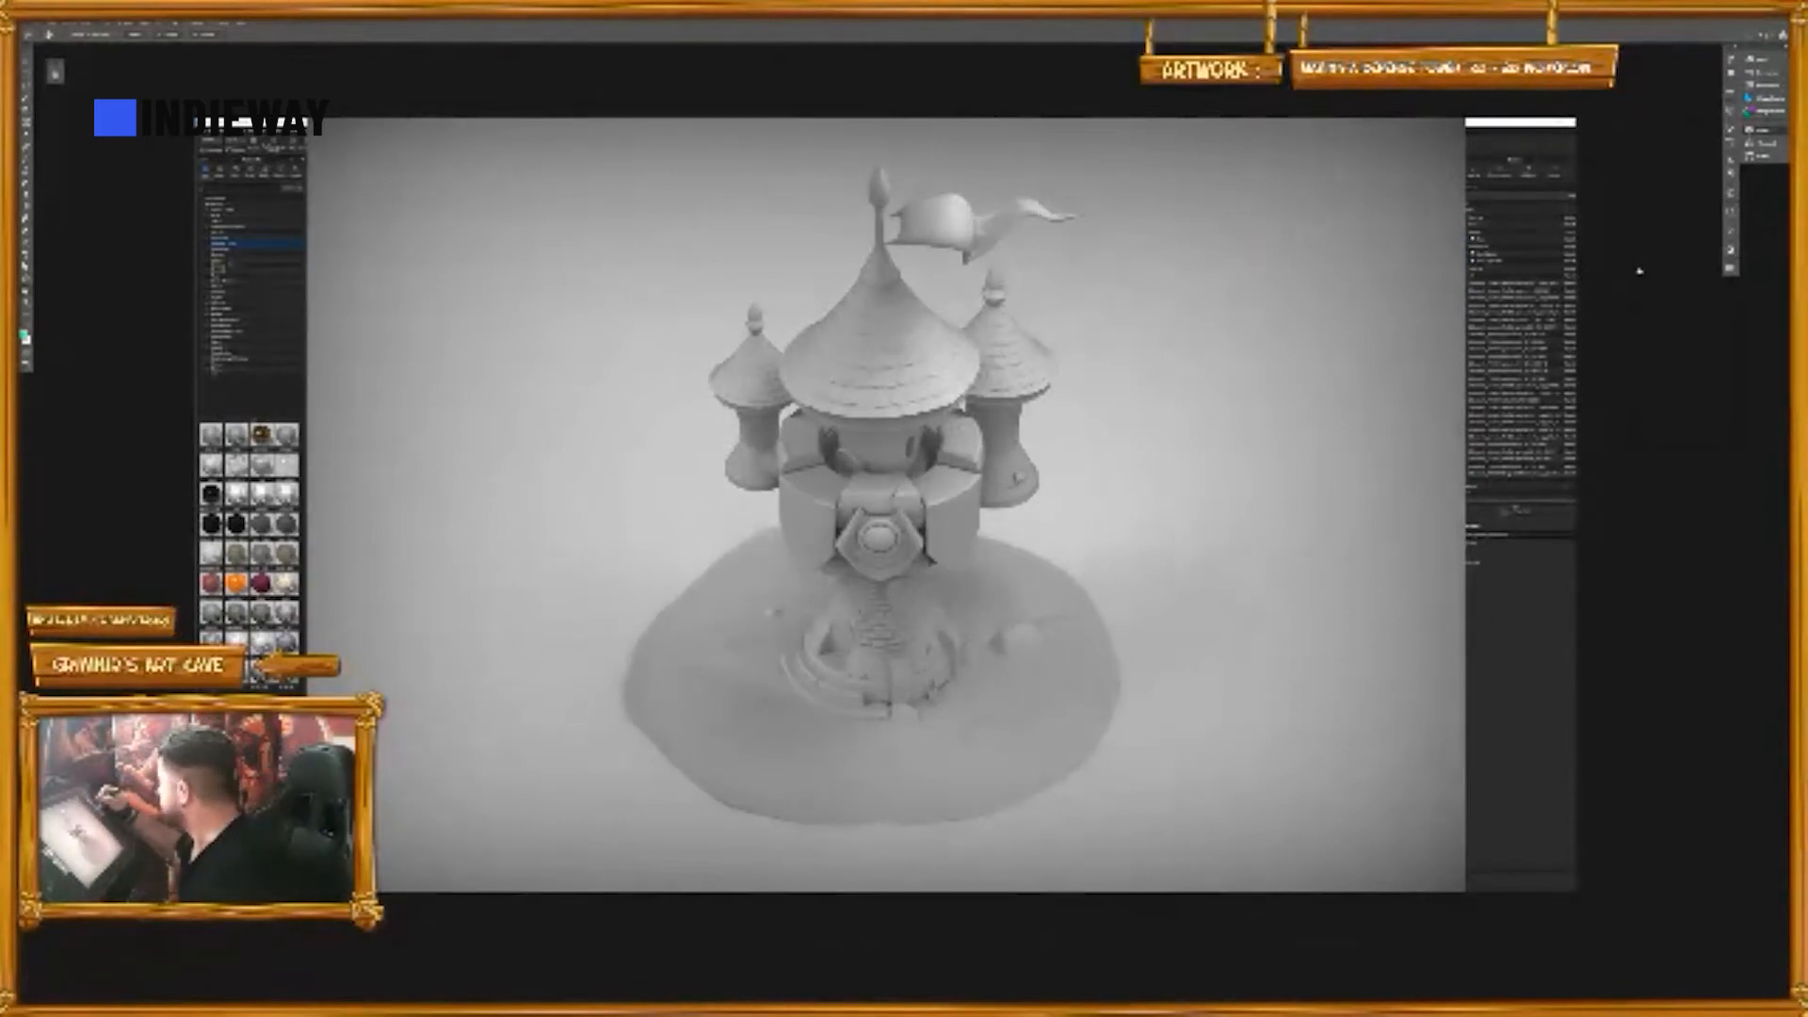
pyautogui.hotkey('ctrl', 'z')
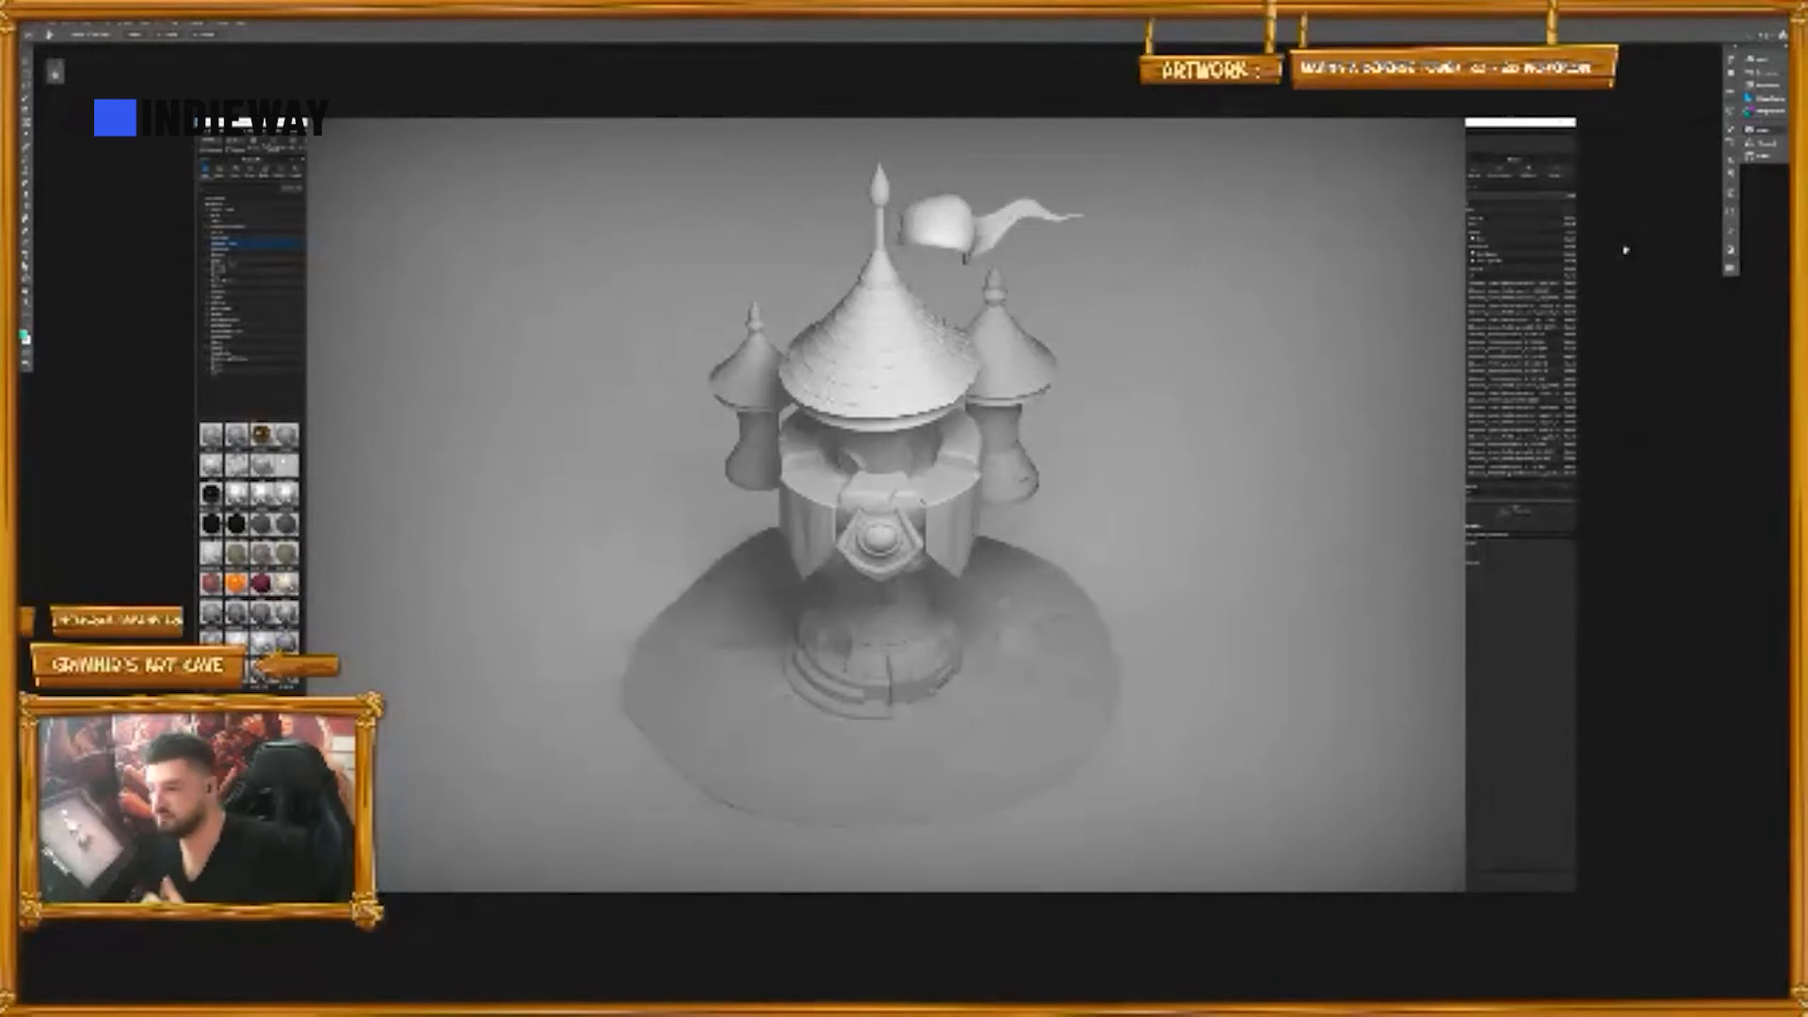
pyautogui.hotkey('ctrl', 'v')
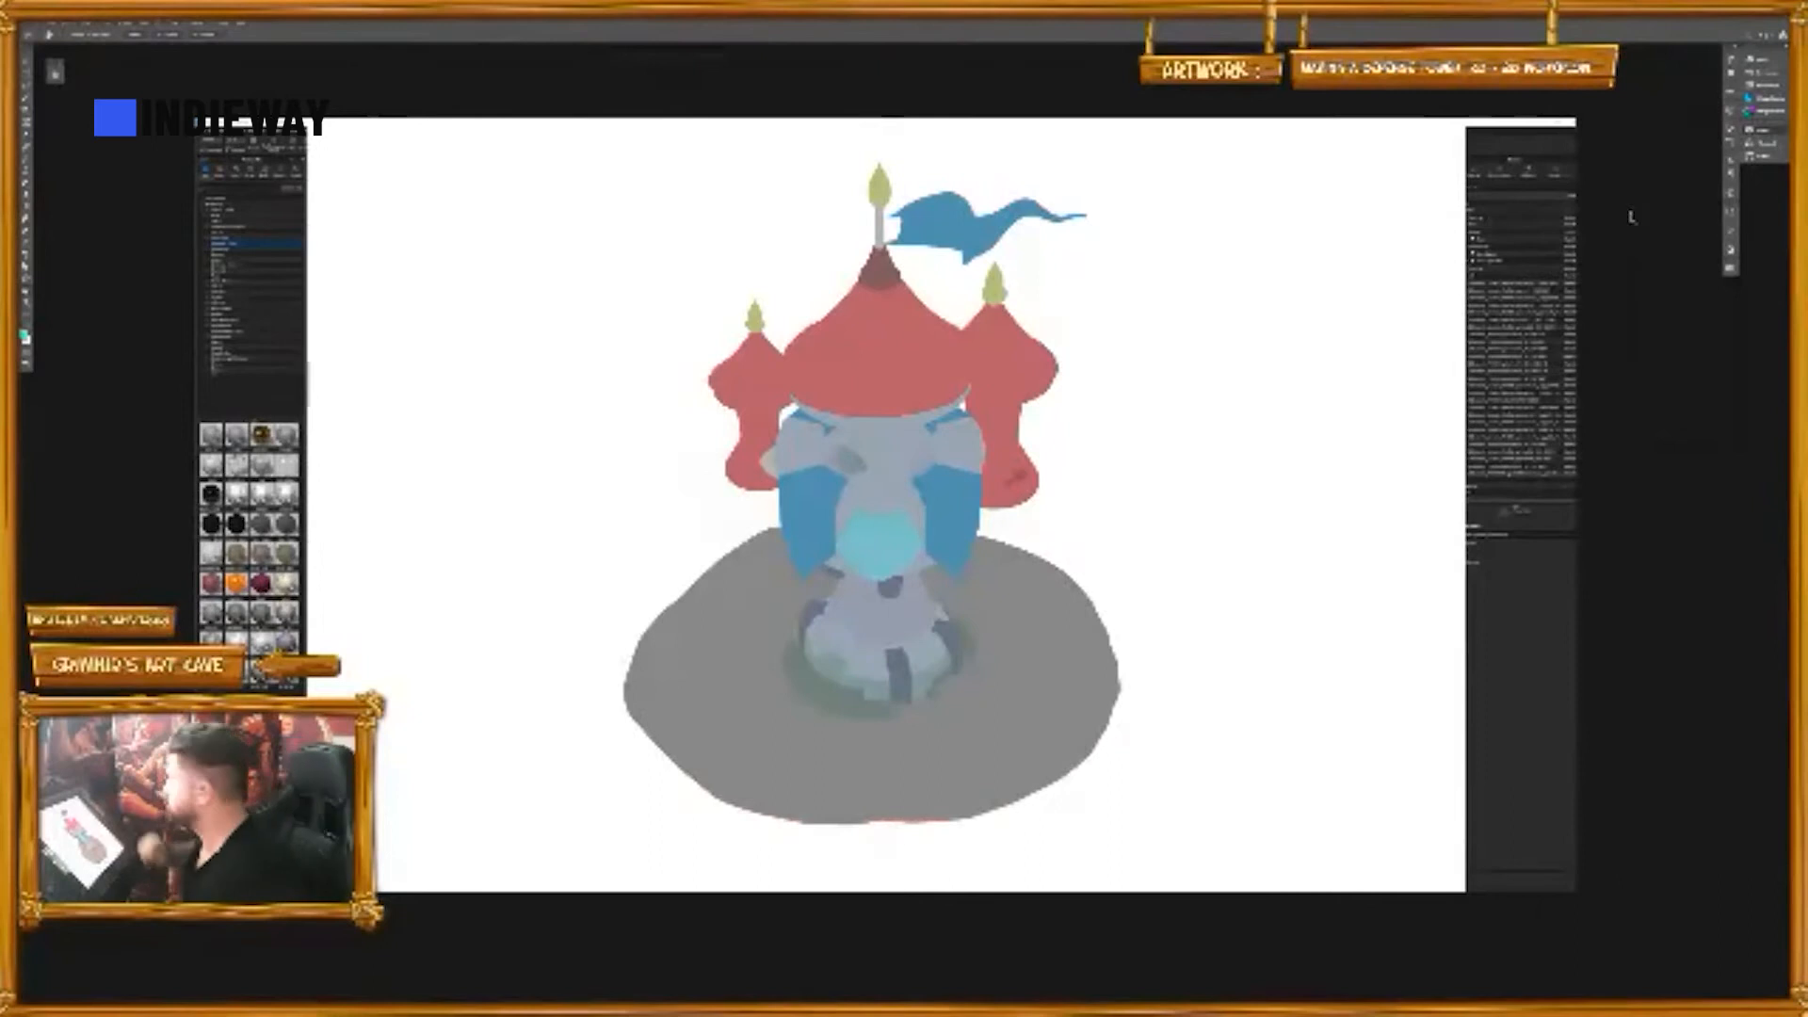
pyautogui.hotkey('ctrl', 'z')
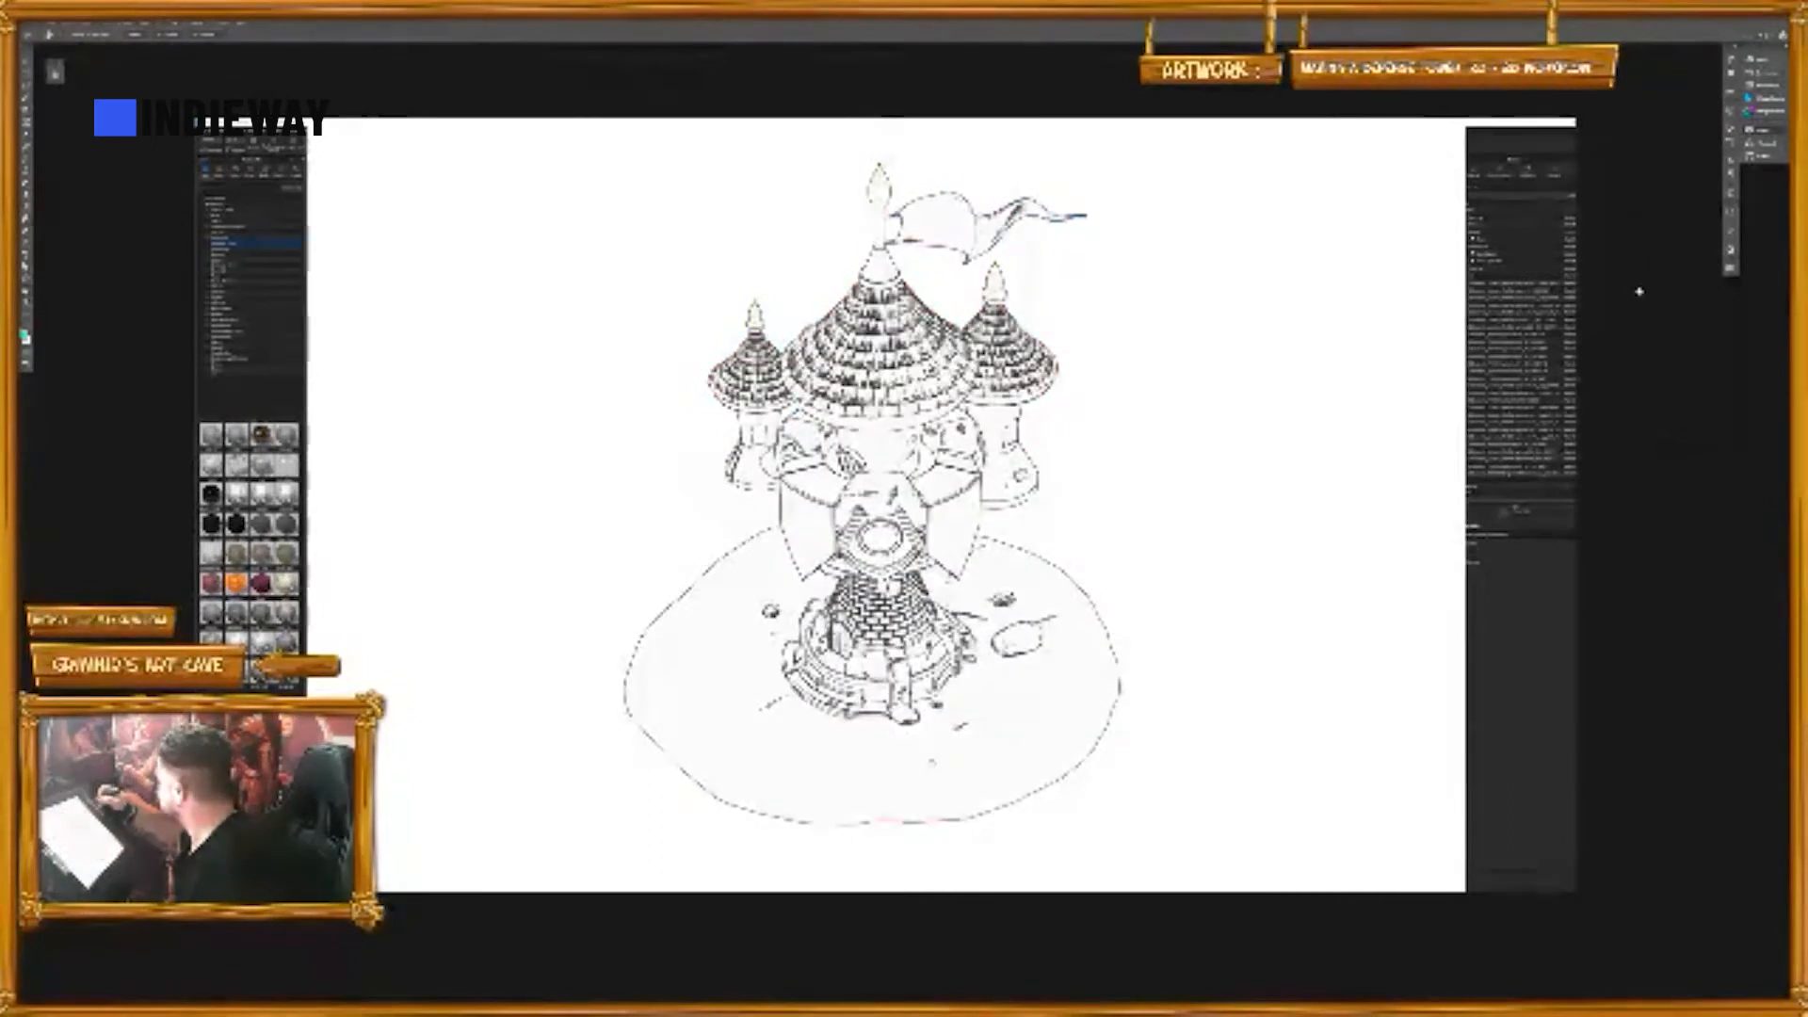
# - Display the overview sheet of the five render passes and examine it up close
pyautogui.hotkey('ctrl', 'z')
pyautogui.hotkey('ctrl', 'z')
pyautogui.hotkey('ctrl', 'z')
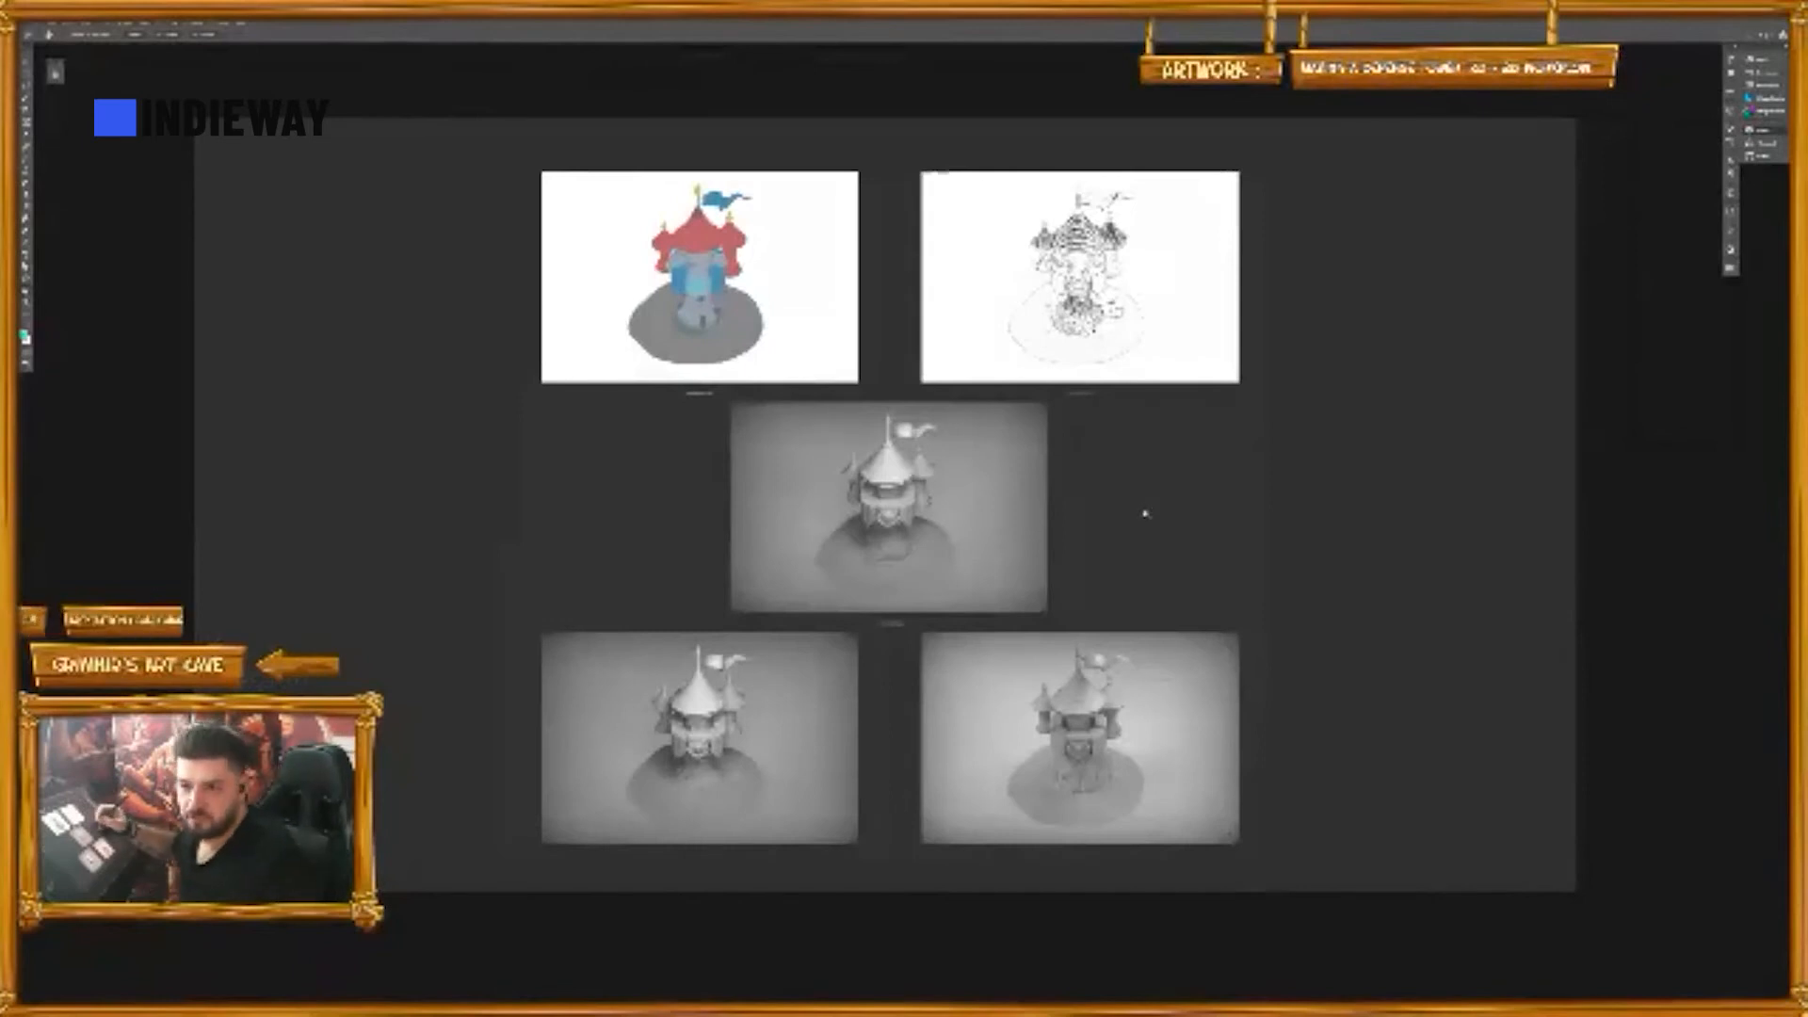
pyautogui.scroll(3, 1148, 514)
pyautogui.scroll(-1, 1154, 518)
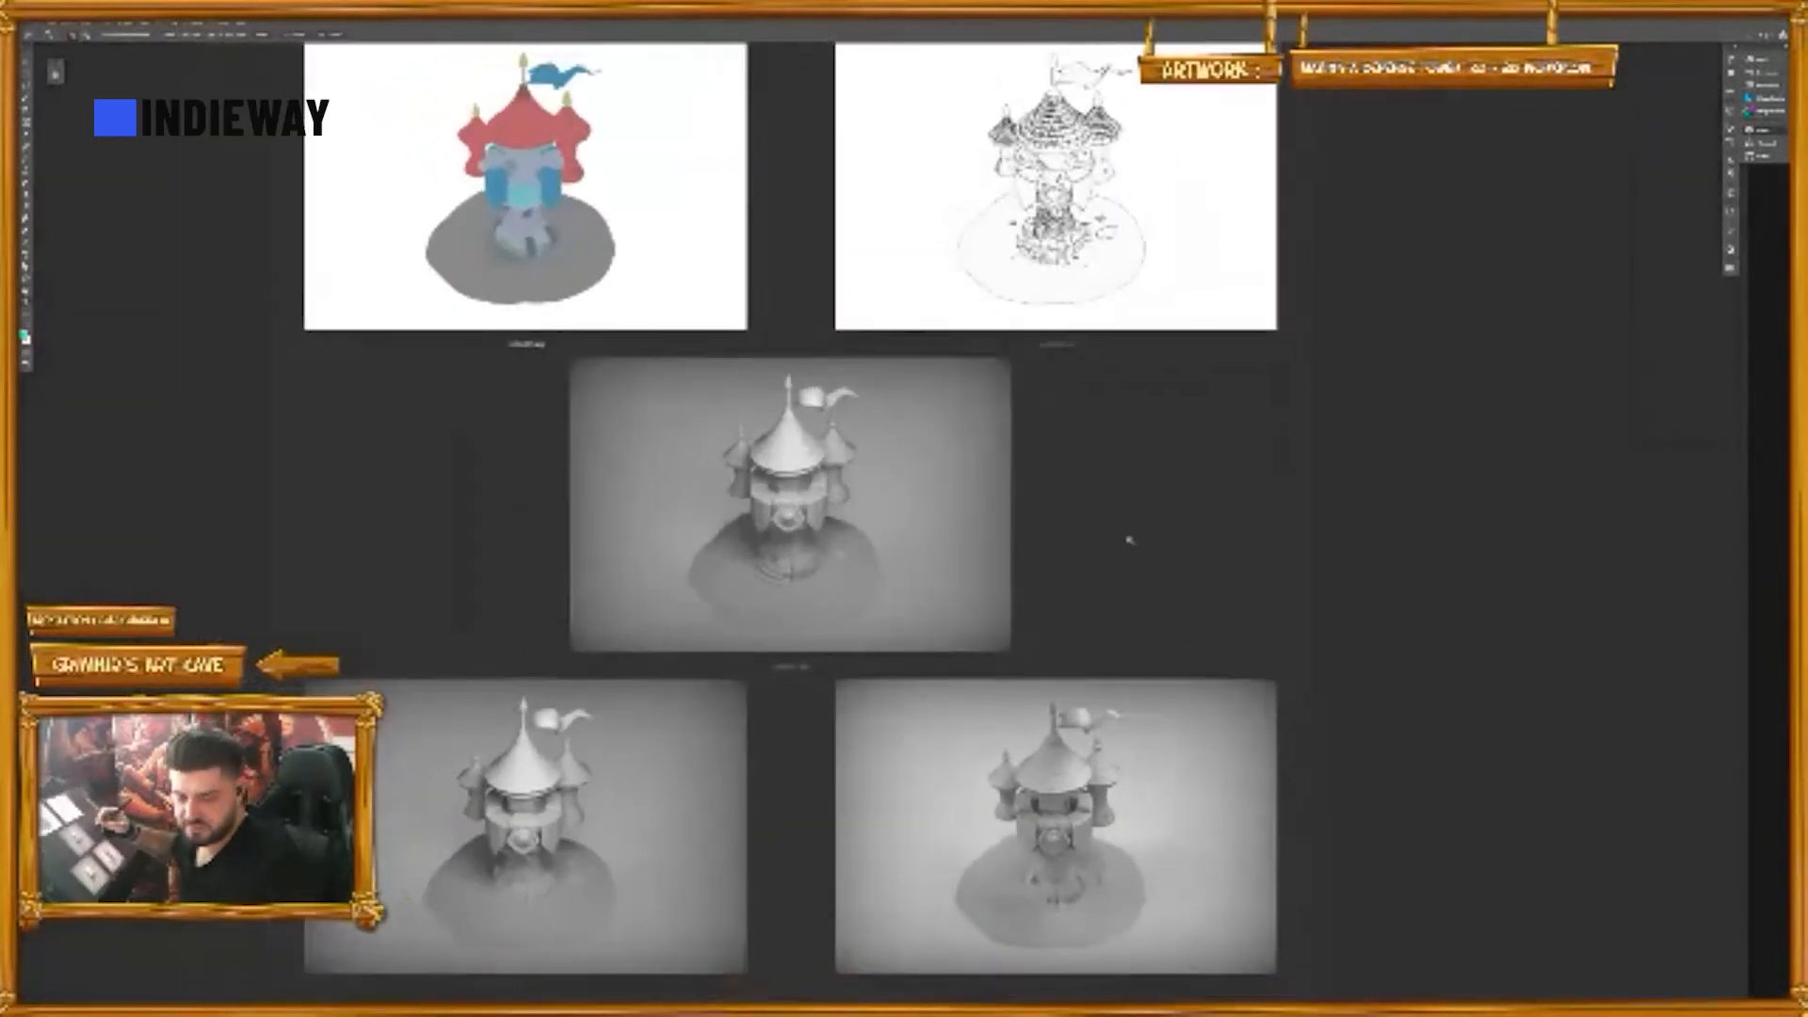
pyautogui.moveTo(1128, 547); pyautogui.dragTo(1354, 565)
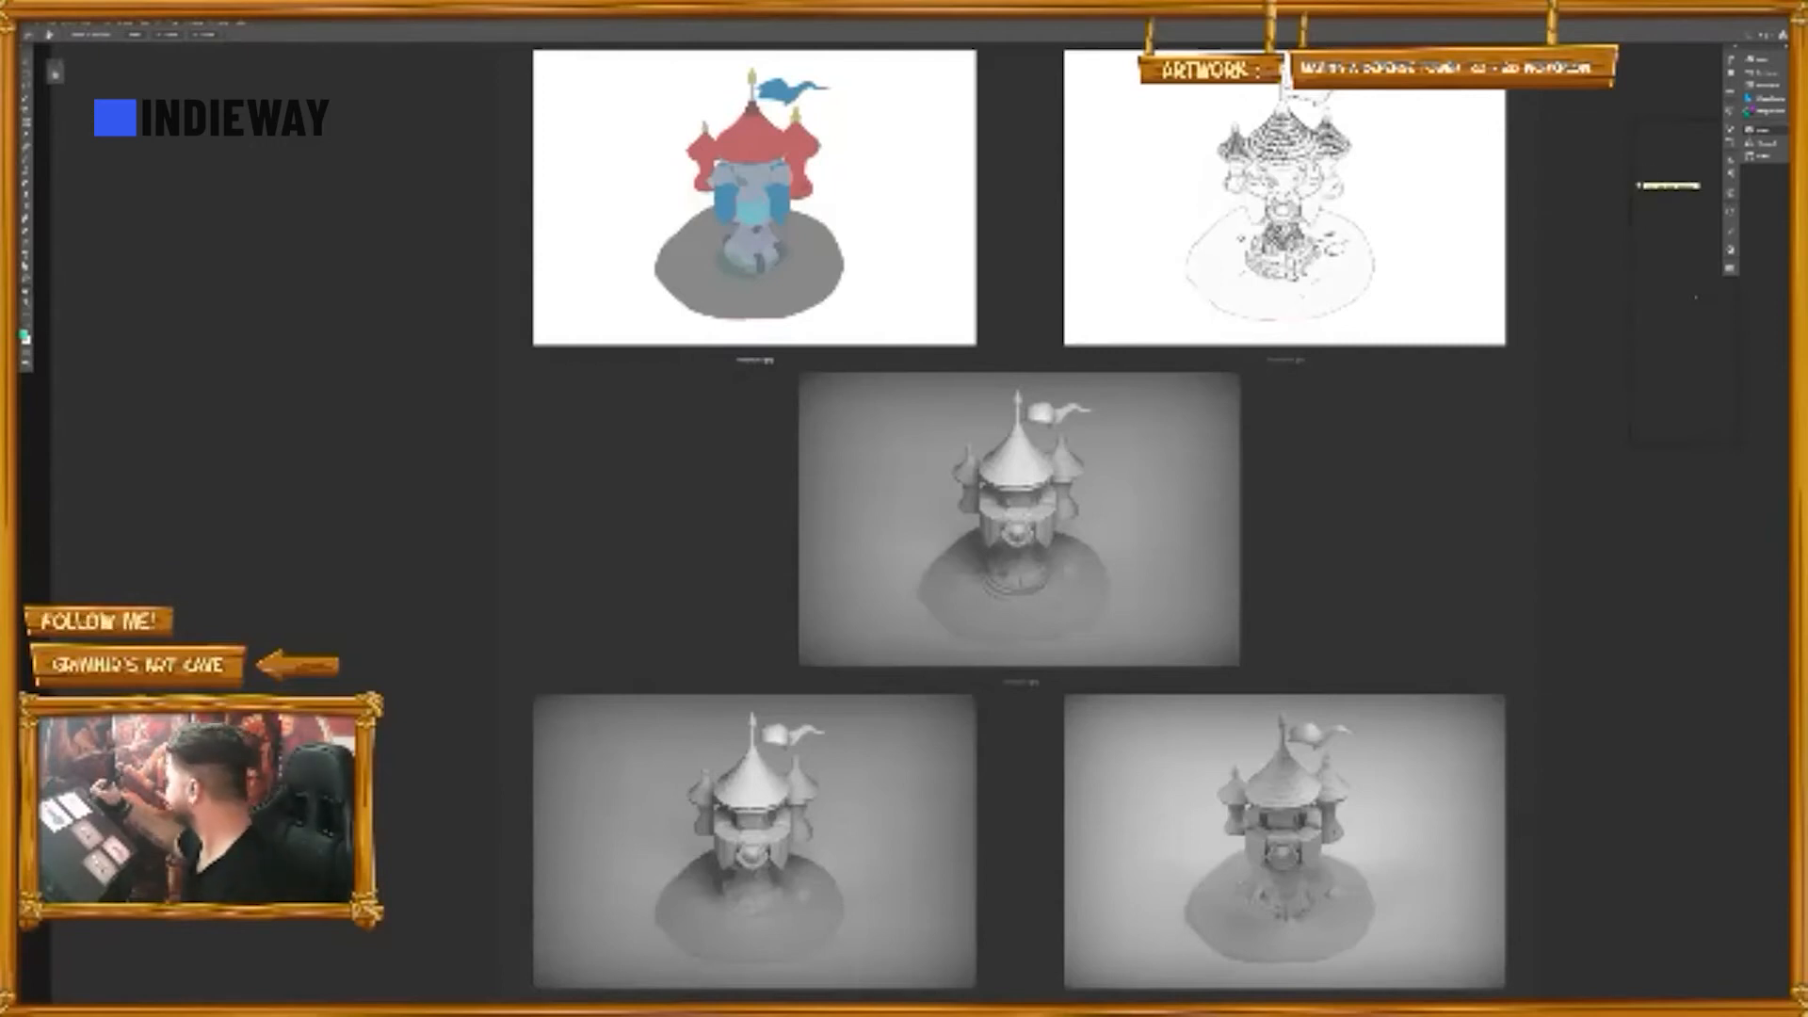
# - Show the flat black and red silhouette stage of the tower and view the whole canvas
pyautogui.click(1637, 186)
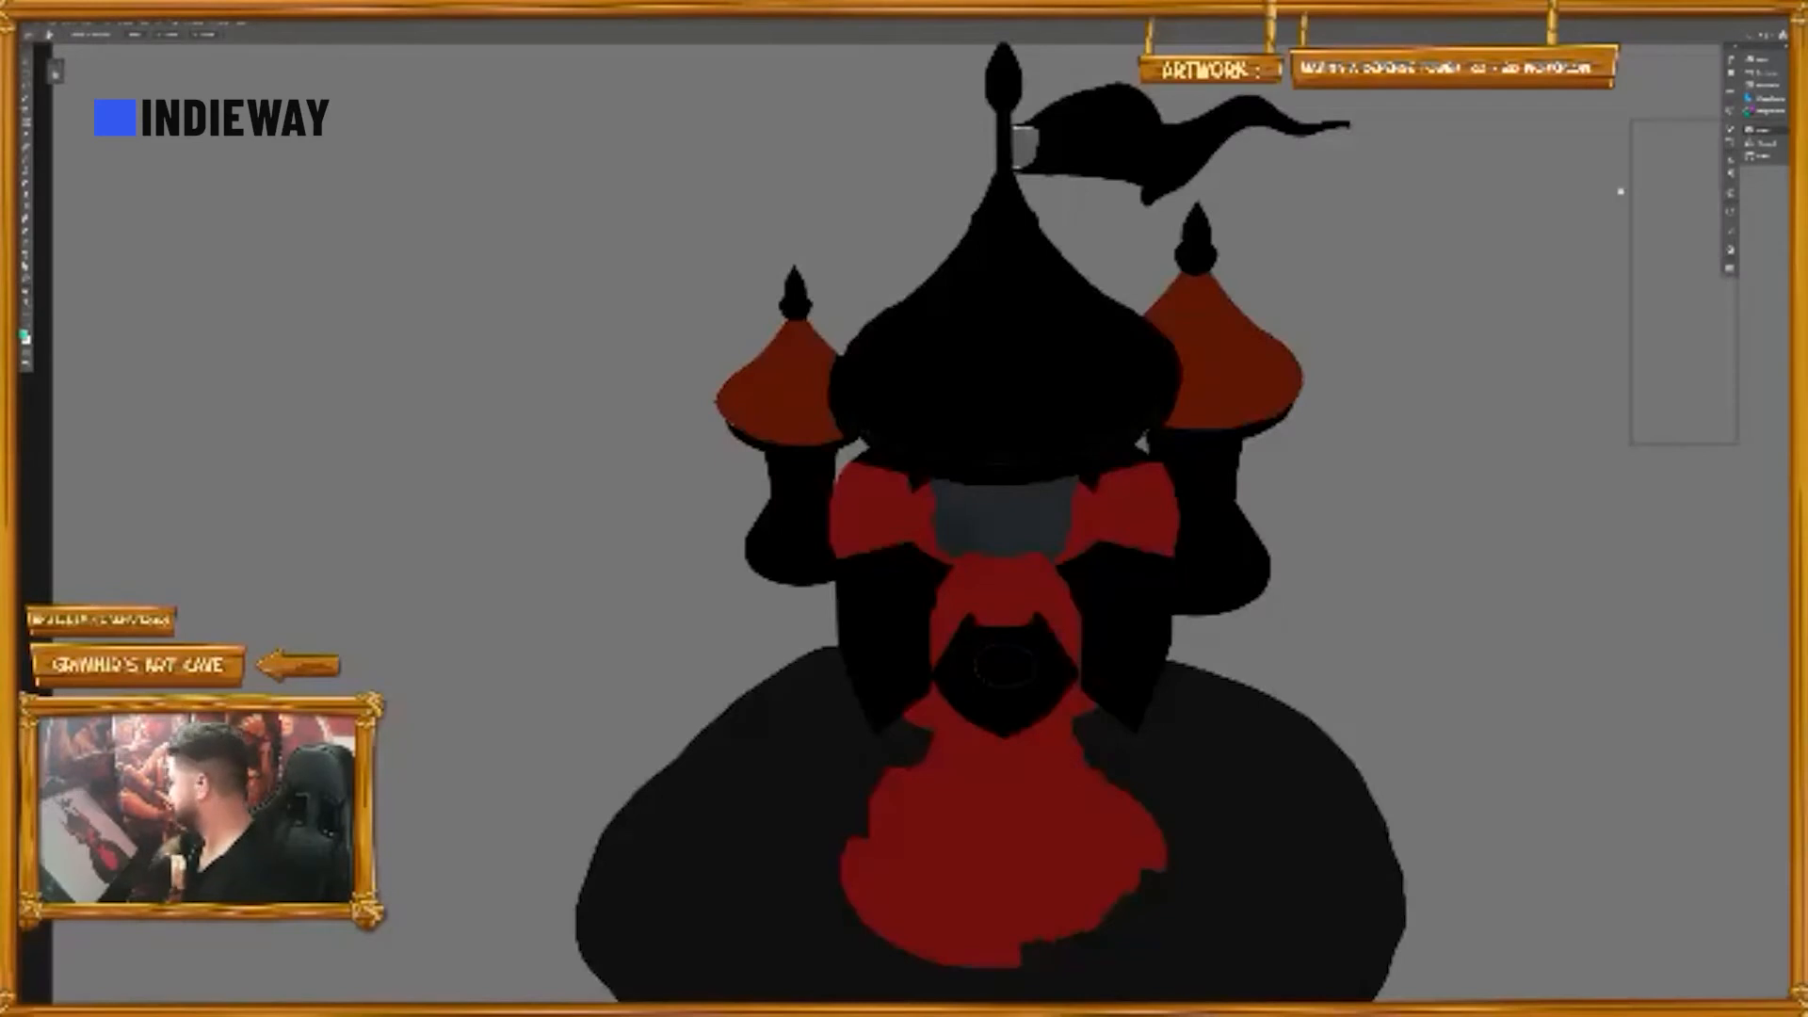
pyautogui.moveTo(1233, 702); pyautogui.dragTo(1183, 625)
pyautogui.press('z')
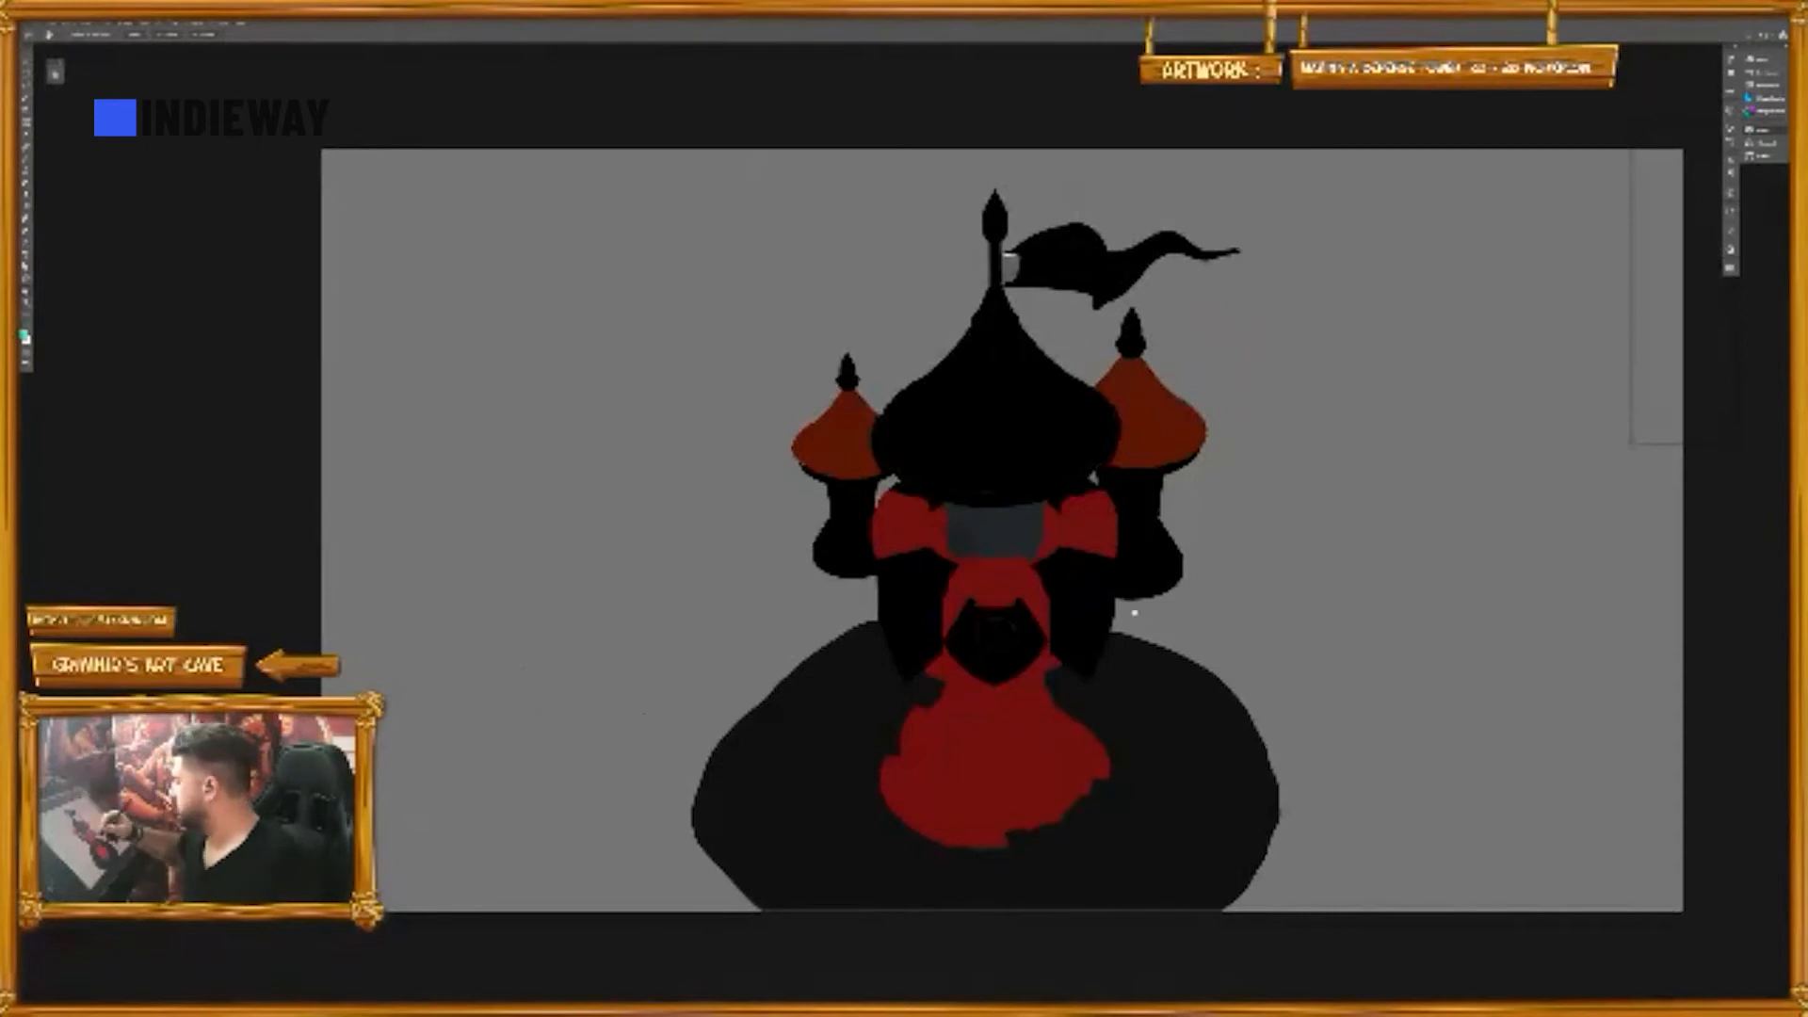
# - Select the tower's black area in the silhouette with the Magic Wand, scribble teal strokes over the roof, side panel and shield, and clear them
pyautogui.moveTo(1135, 613); pyautogui.dragTo(1097, 528)
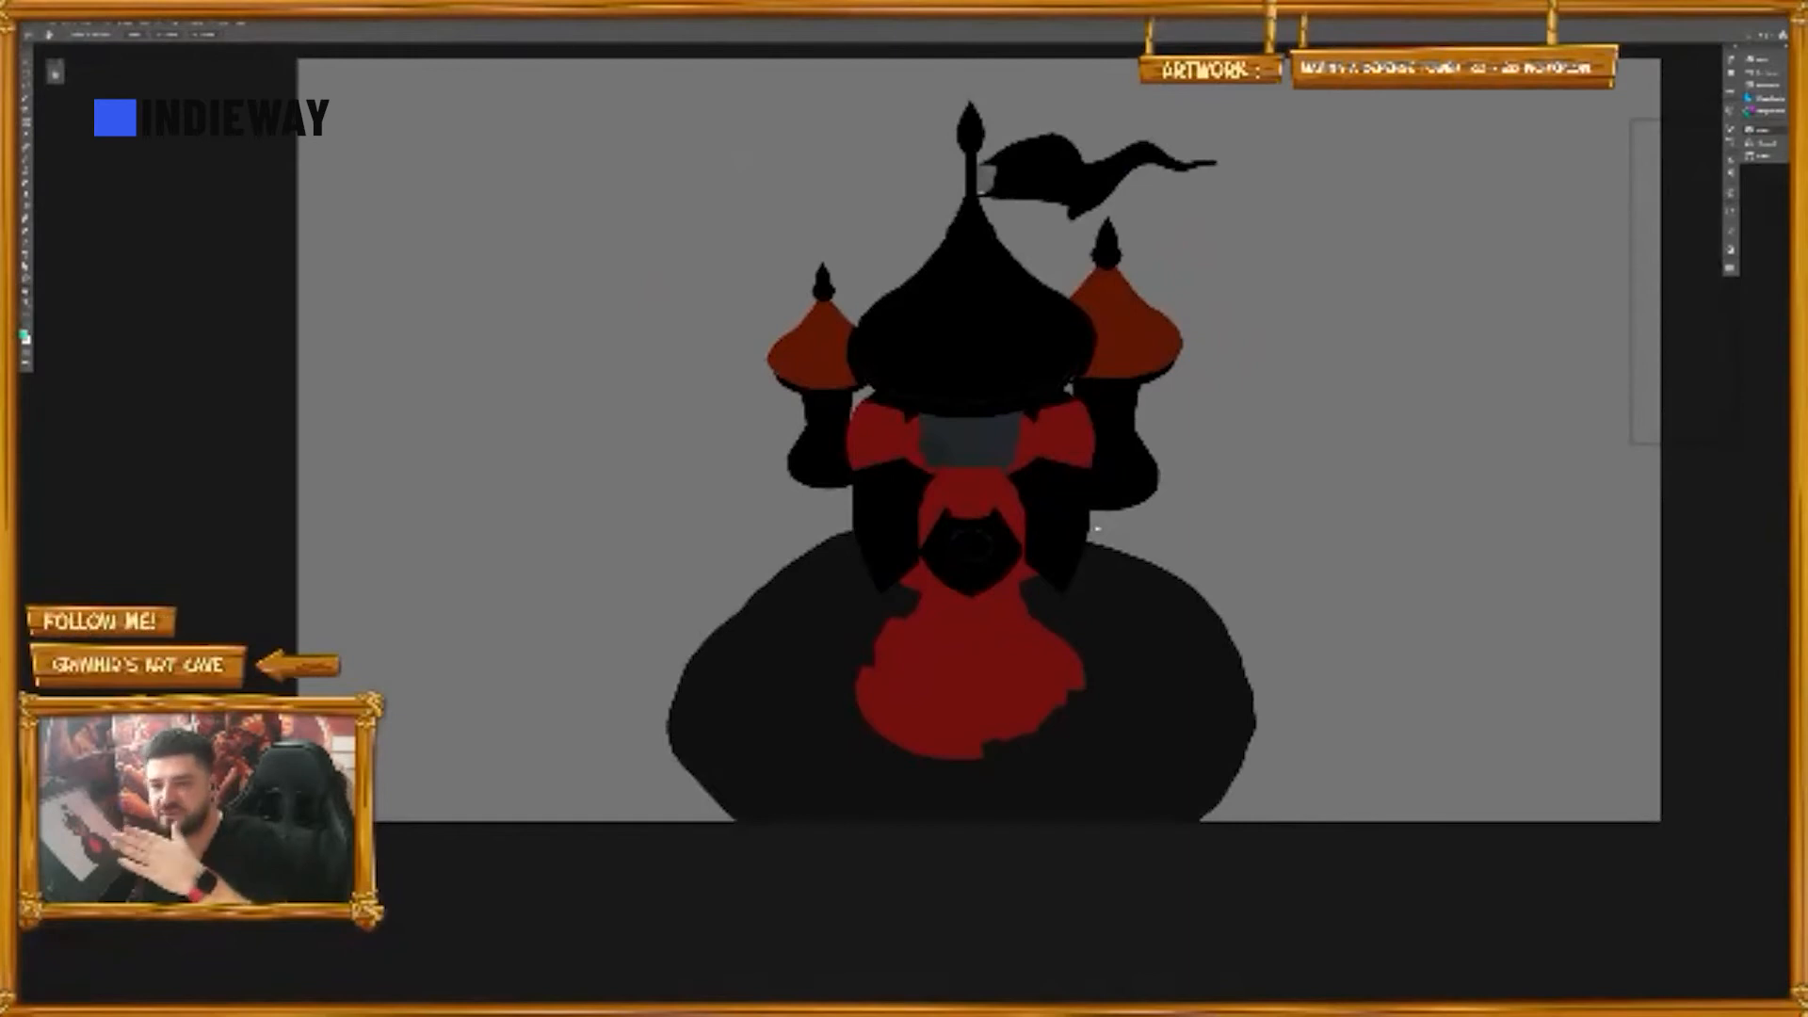
pyautogui.press('v')
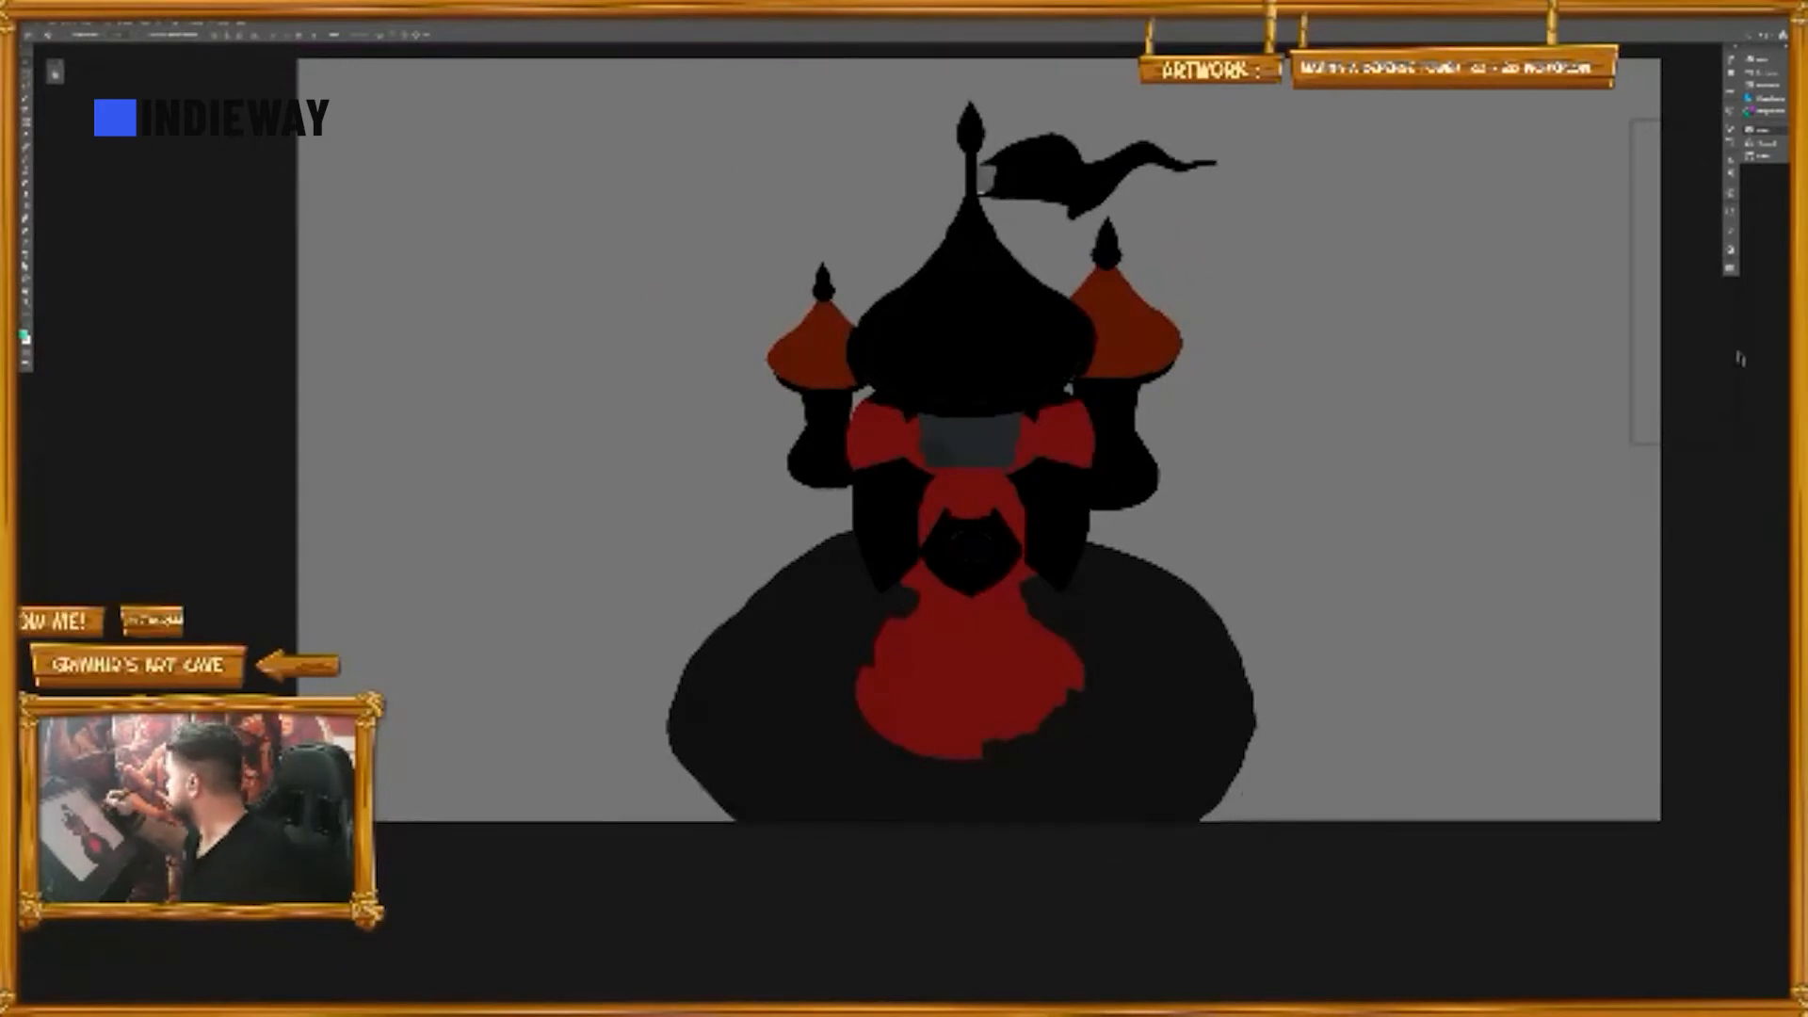
pyautogui.press('w')
pyautogui.click(984, 351)
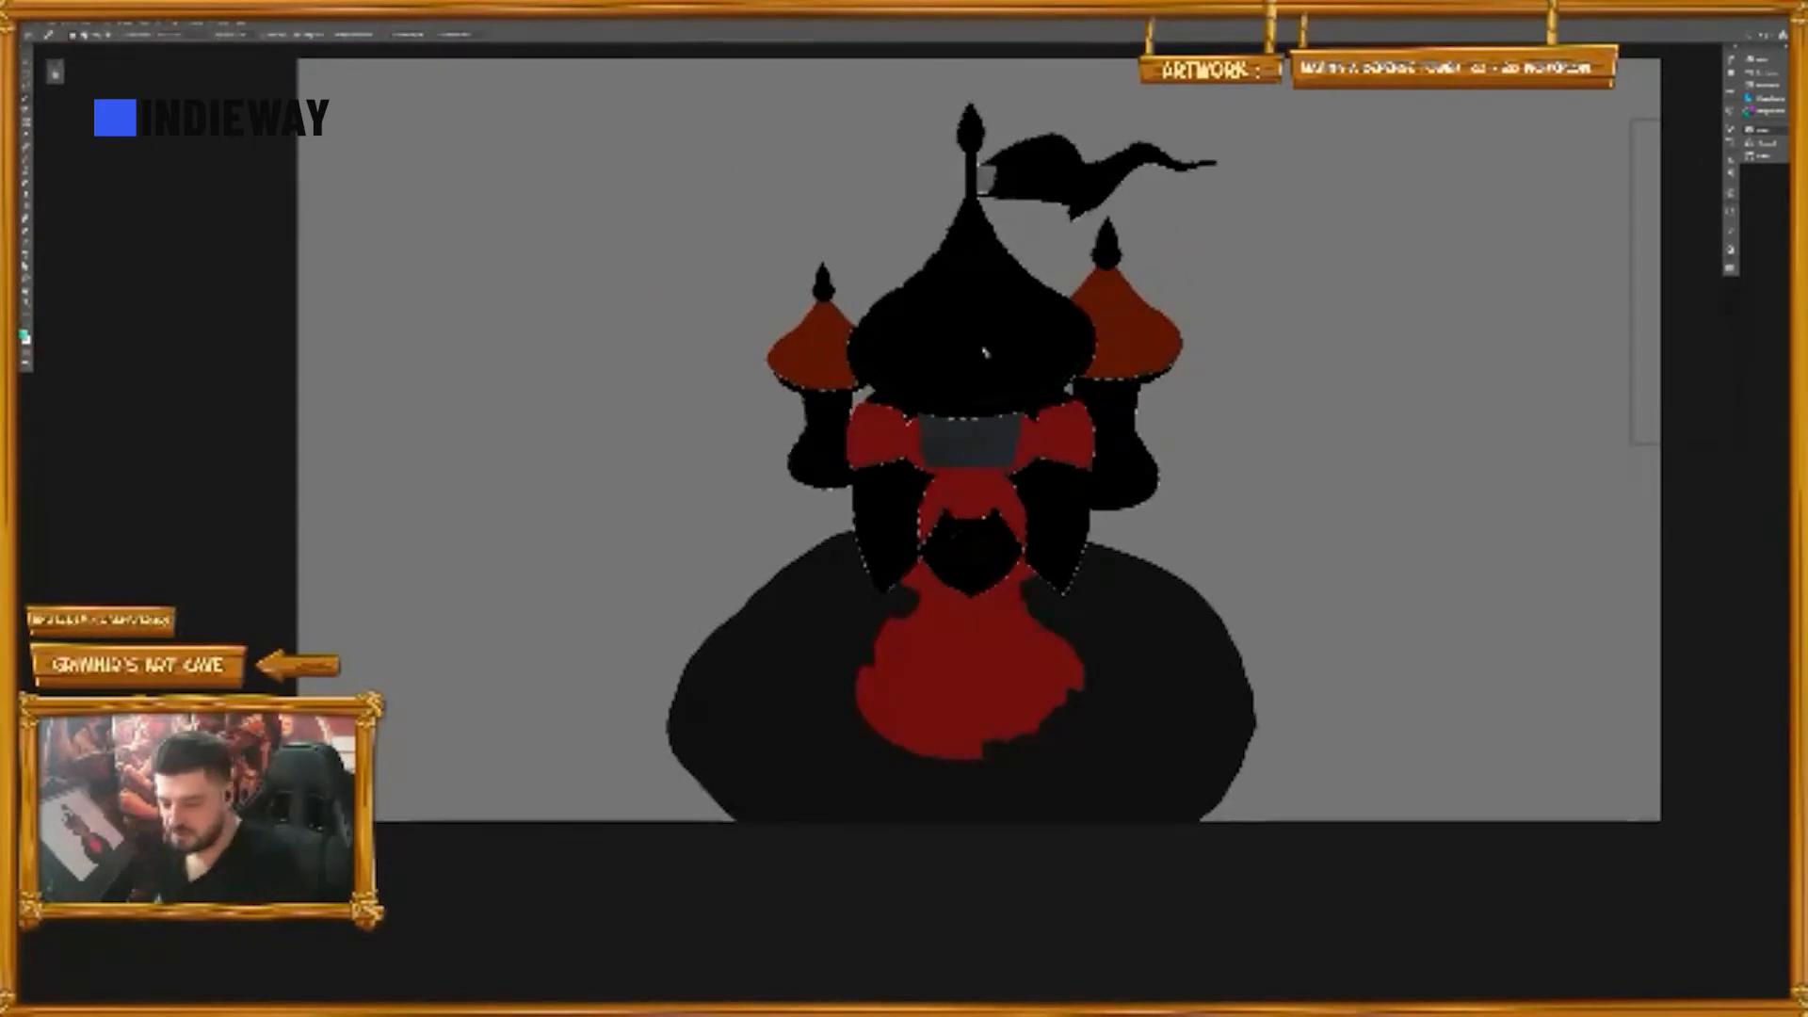
pyautogui.press('b')
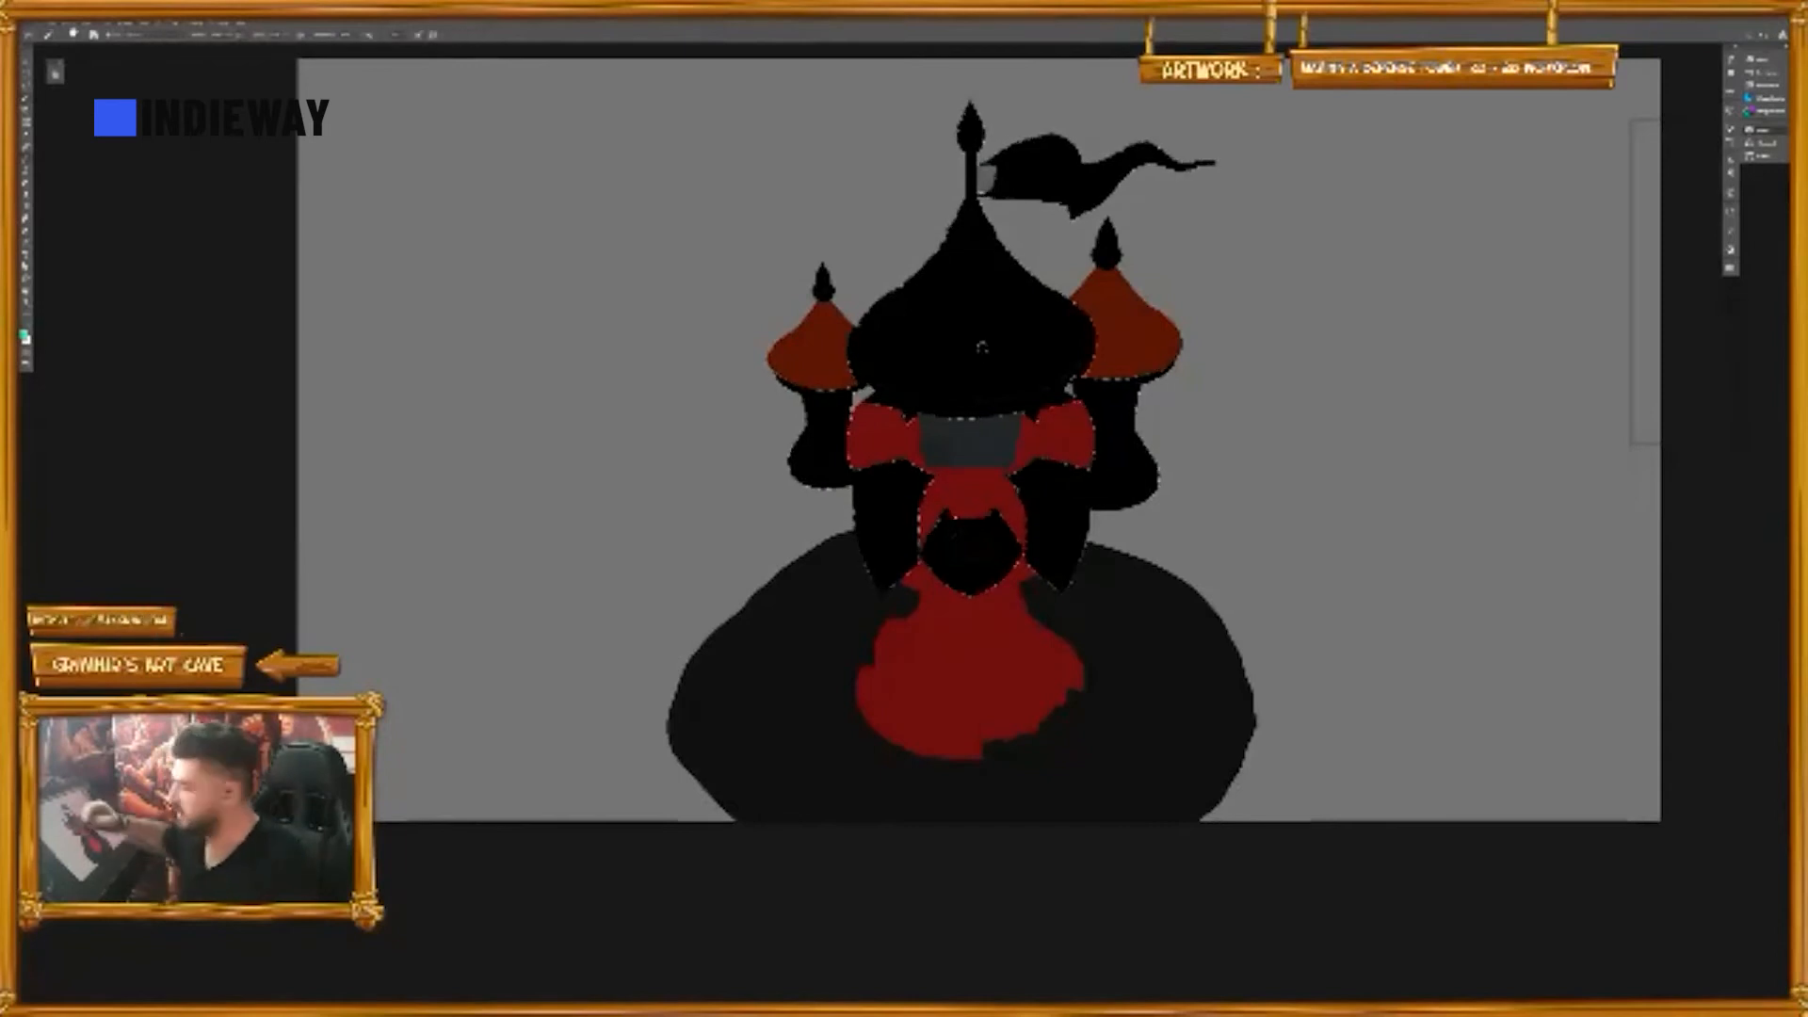
pyautogui.moveTo(910, 271)
pyautogui.mouseDown()
pyautogui.moveTo(953, 416)
pyautogui.moveTo(972, 419)
pyautogui.mouseUp()
pyautogui.moveTo(1036, 279); pyautogui.dragTo(1085, 386)
pyautogui.moveTo(1053, 309)
pyautogui.mouseDown()
pyautogui.moveTo(1102, 419)
pyautogui.moveTo(1093, 407)
pyautogui.mouseUp()
pyautogui.moveTo(1046, 509)
pyautogui.mouseDown()
pyautogui.moveTo(1072, 570)
pyautogui.moveTo(1091, 485)
pyautogui.moveTo(1055, 588)
pyautogui.moveTo(1025, 510)
pyautogui.moveTo(921, 555)
pyautogui.moveTo(1023, 549)
pyautogui.moveTo(940, 514)
pyautogui.moveTo(957, 554)
pyautogui.mouseUp()
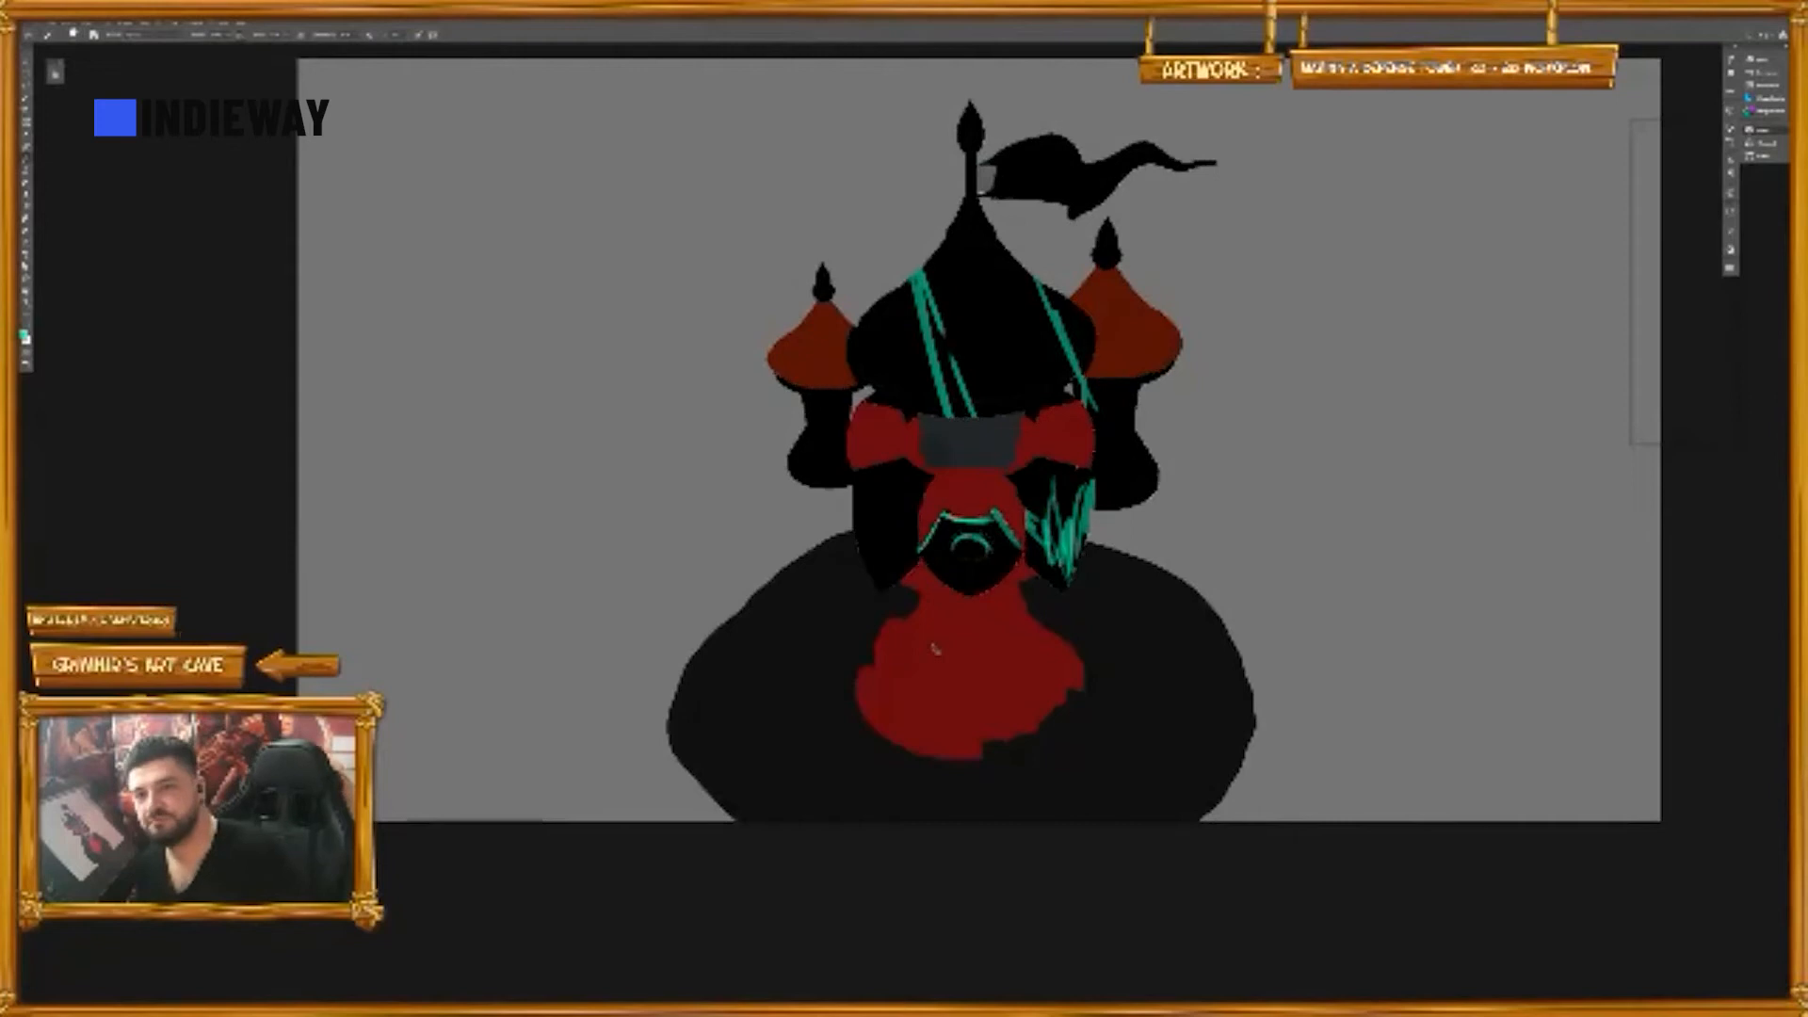
pyautogui.press('Delete')
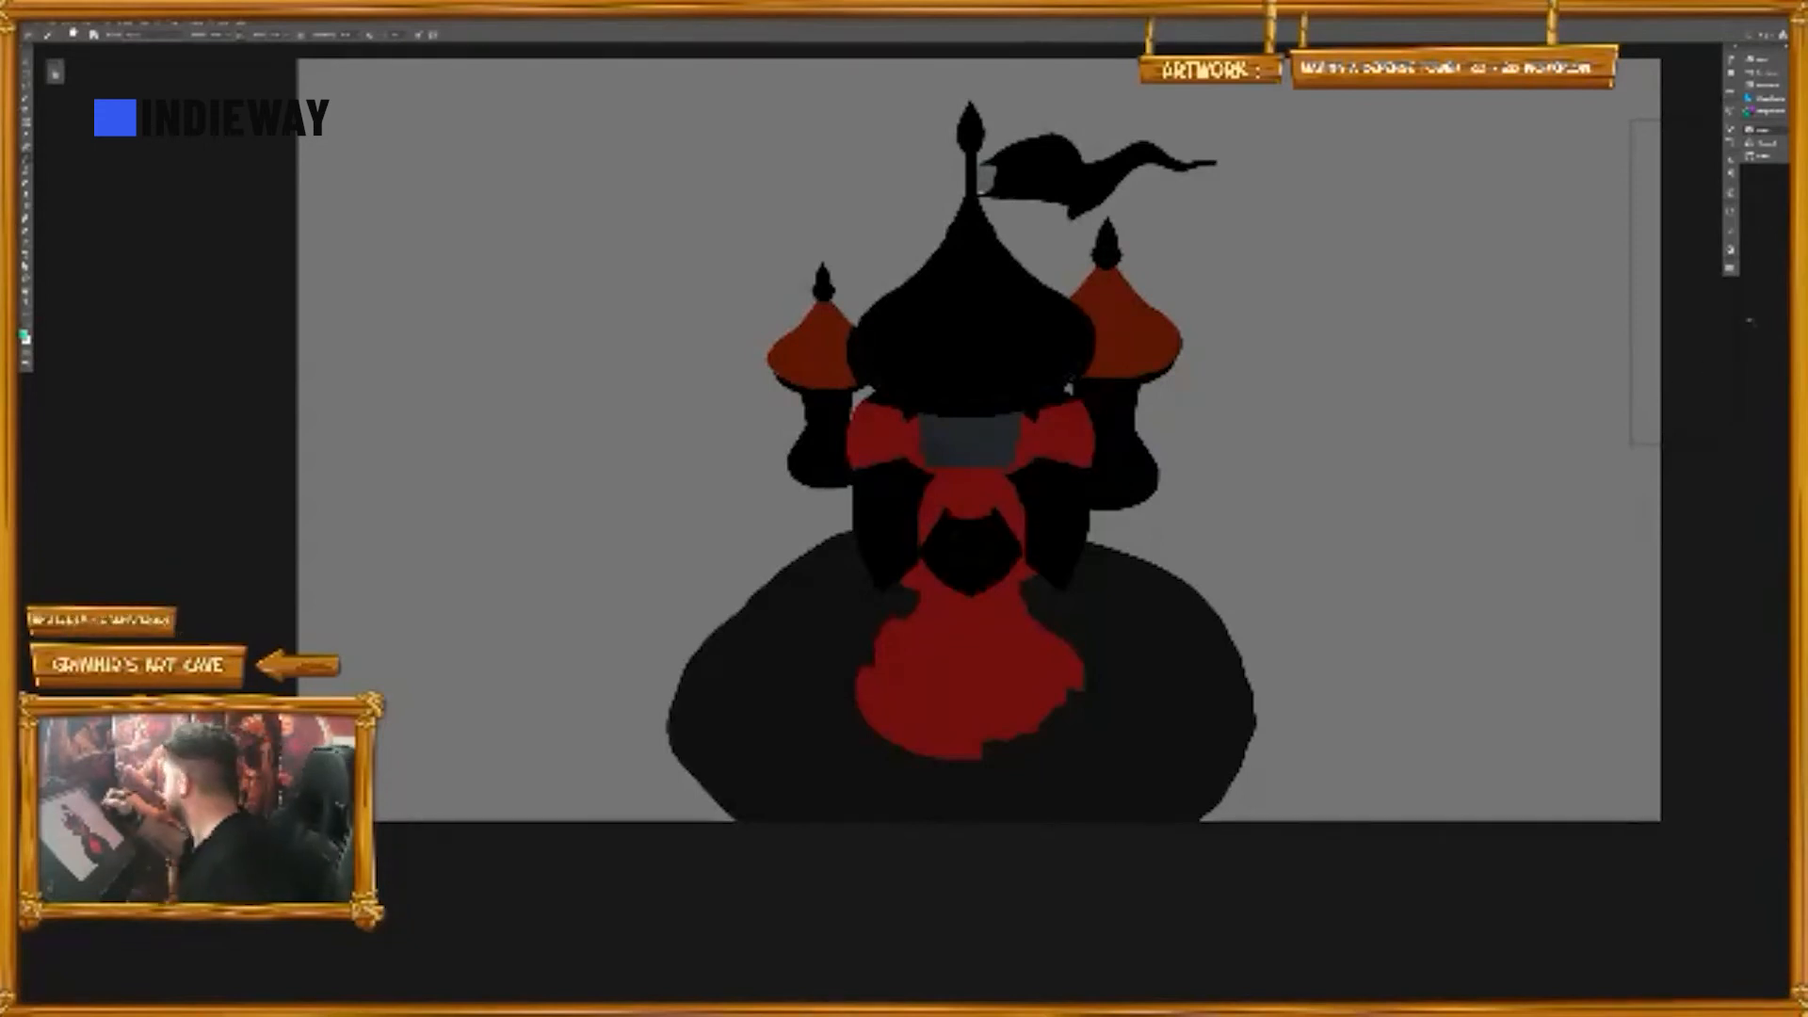
# - Show the grey shaded stage and the stage with line detail on tiles and bricks, and examine the tower up close
pyautogui.click(1644, 358)
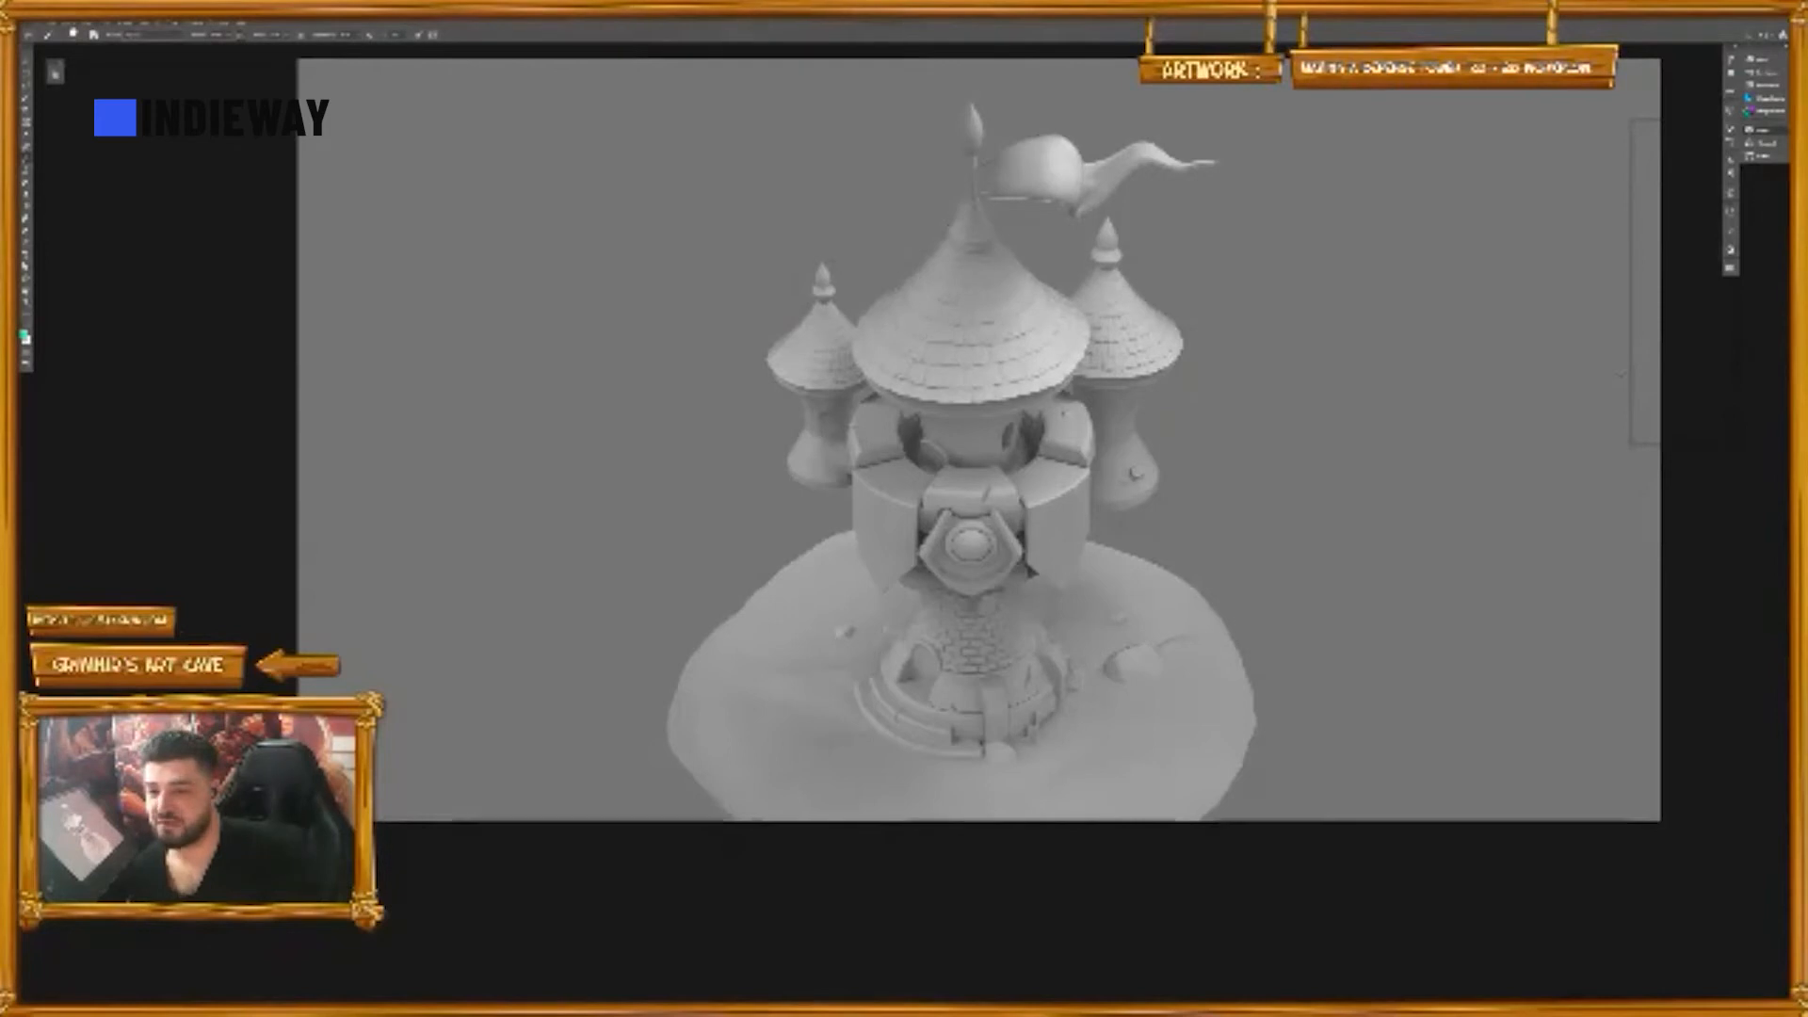
pyautogui.press('space')
pyautogui.moveTo(1154, 558); pyautogui.dragTo(1099, 670)
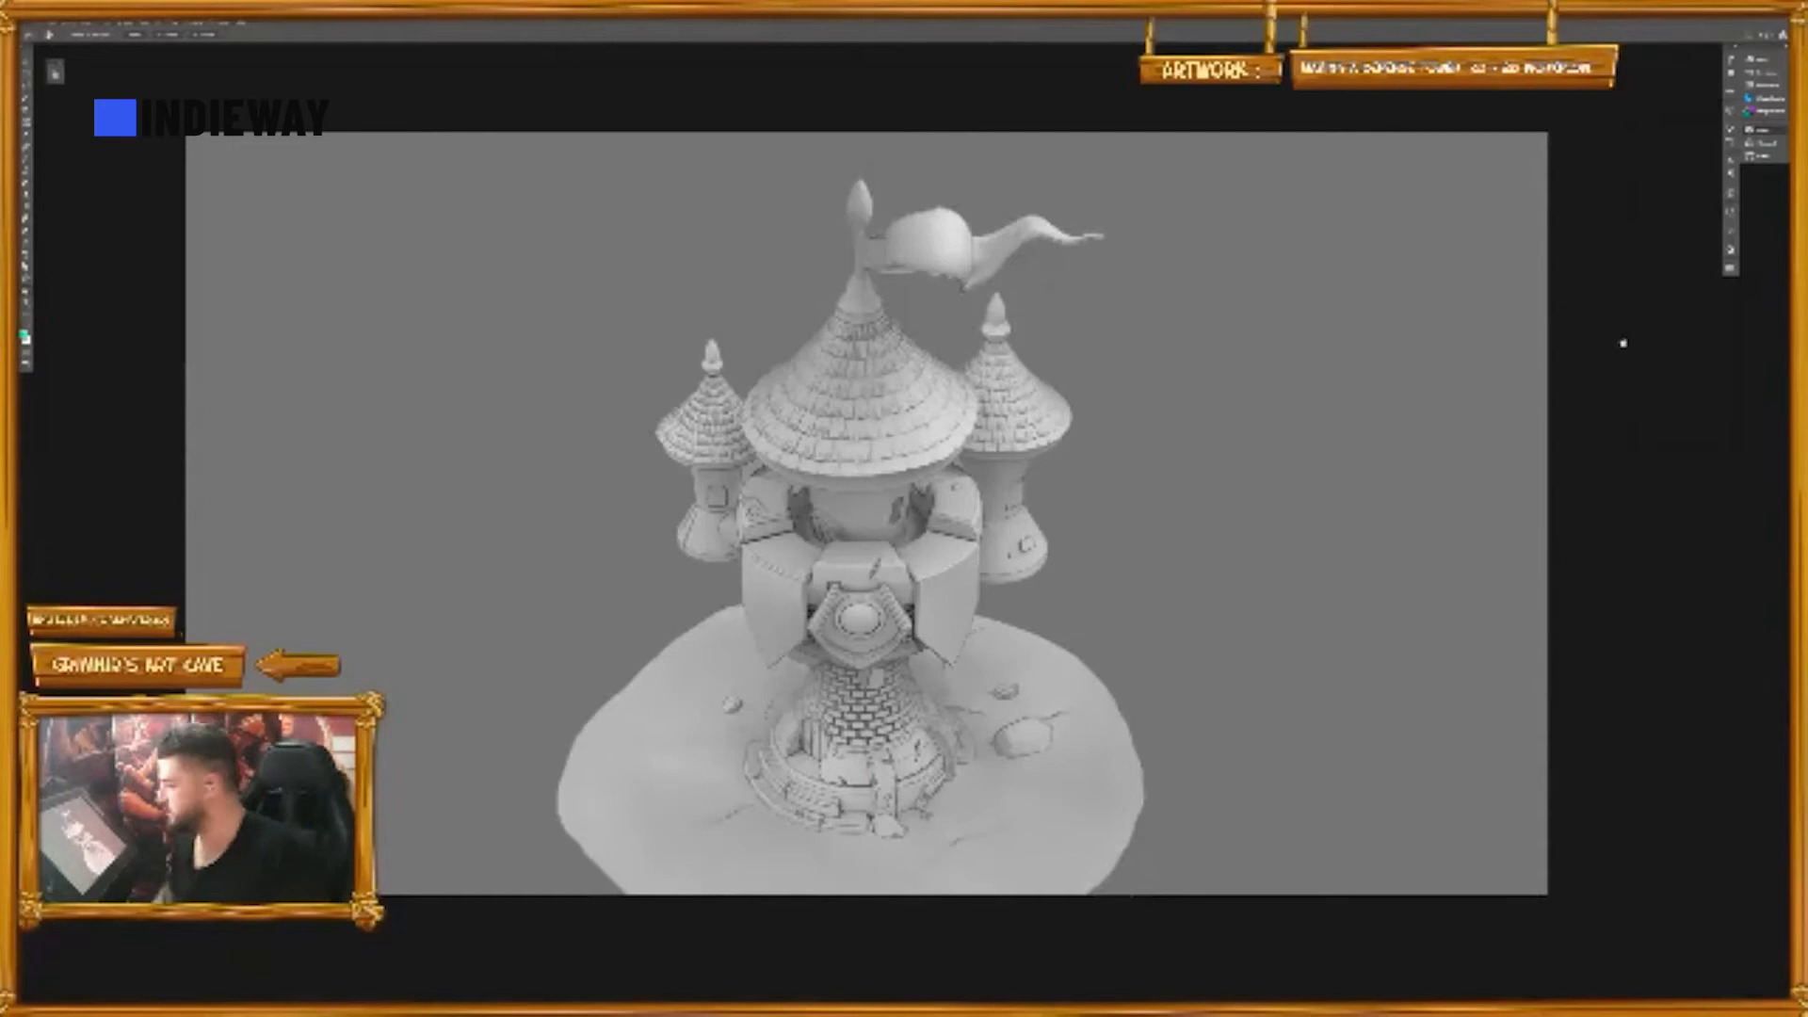
pyautogui.moveTo(1356, 557); pyautogui.dragTo(1348, 606)
pyautogui.moveTo(1248, 654); pyautogui.dragTo(1490, 649)
pyautogui.moveTo(1441, 704); pyautogui.dragTo(1441, 700)
pyautogui.moveTo(1408, 631); pyautogui.dragTo(1410, 747)
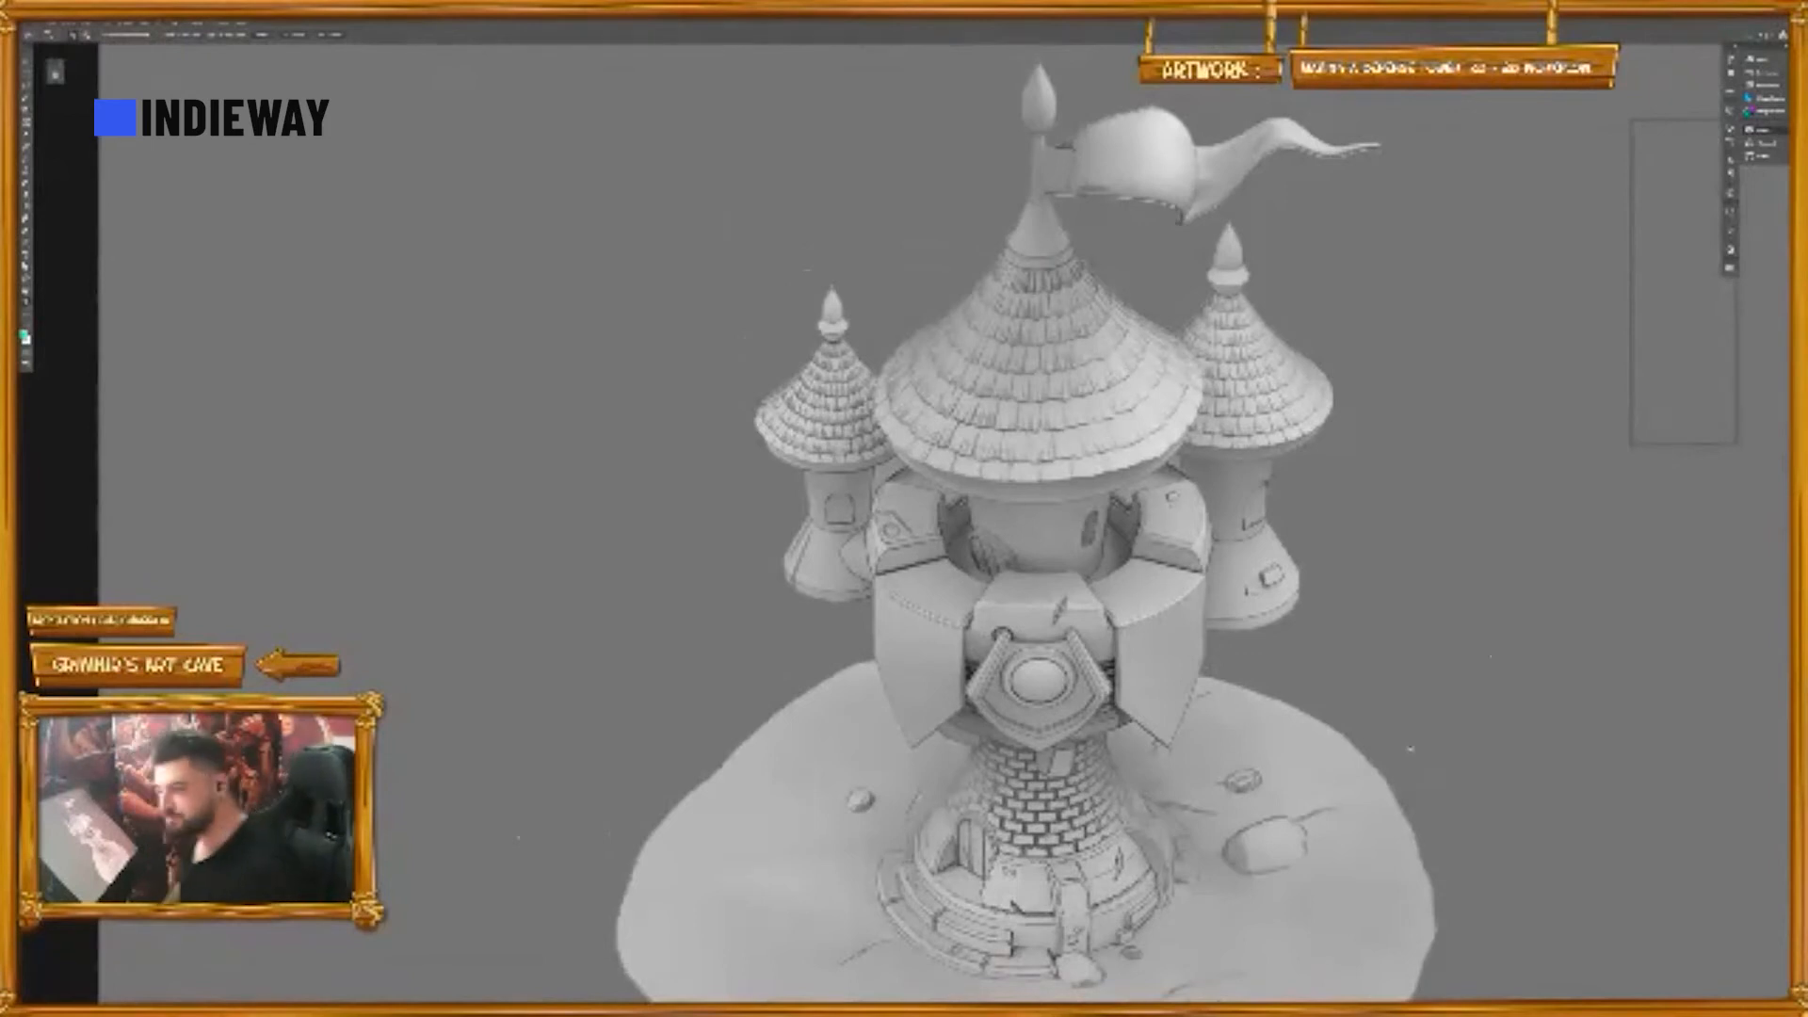
# - Compare the grey tower with and without the next shading layer above it
pyautogui.click(1778, 47)
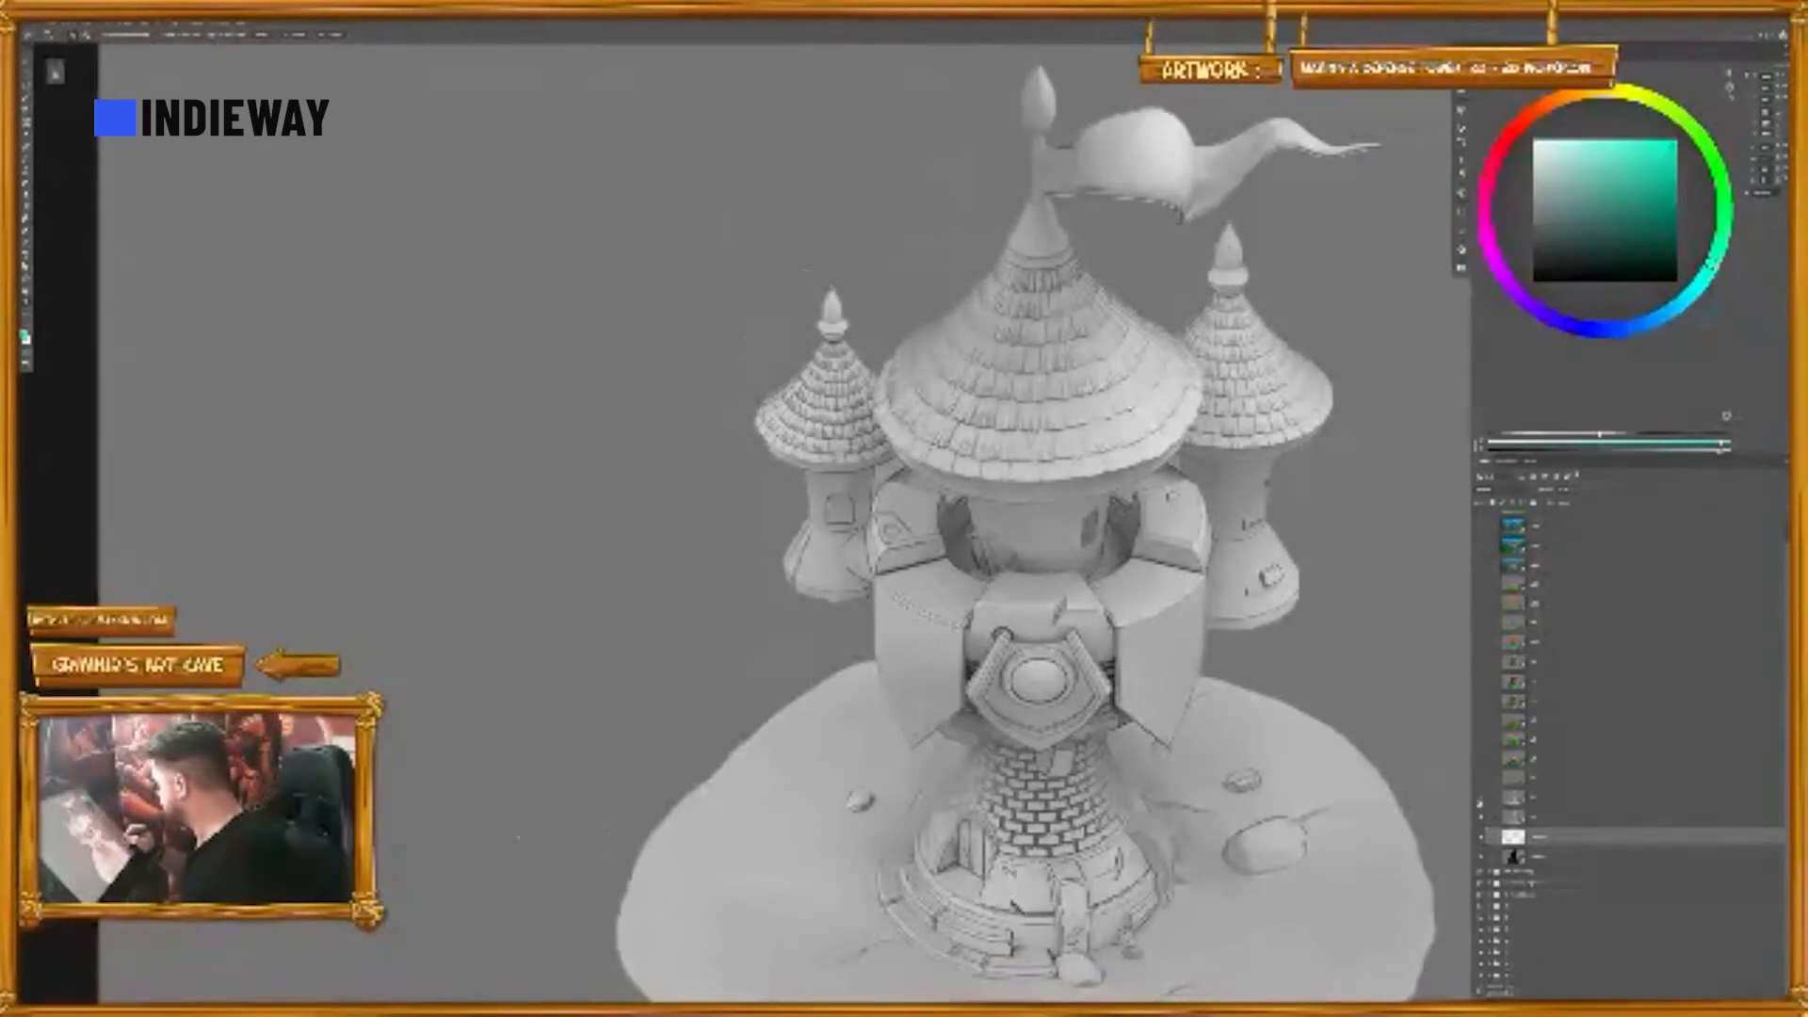
pyautogui.click(1481, 800)
pyautogui.click(1481, 800)
pyautogui.click(1479, 801)
pyautogui.click(1476, 801)
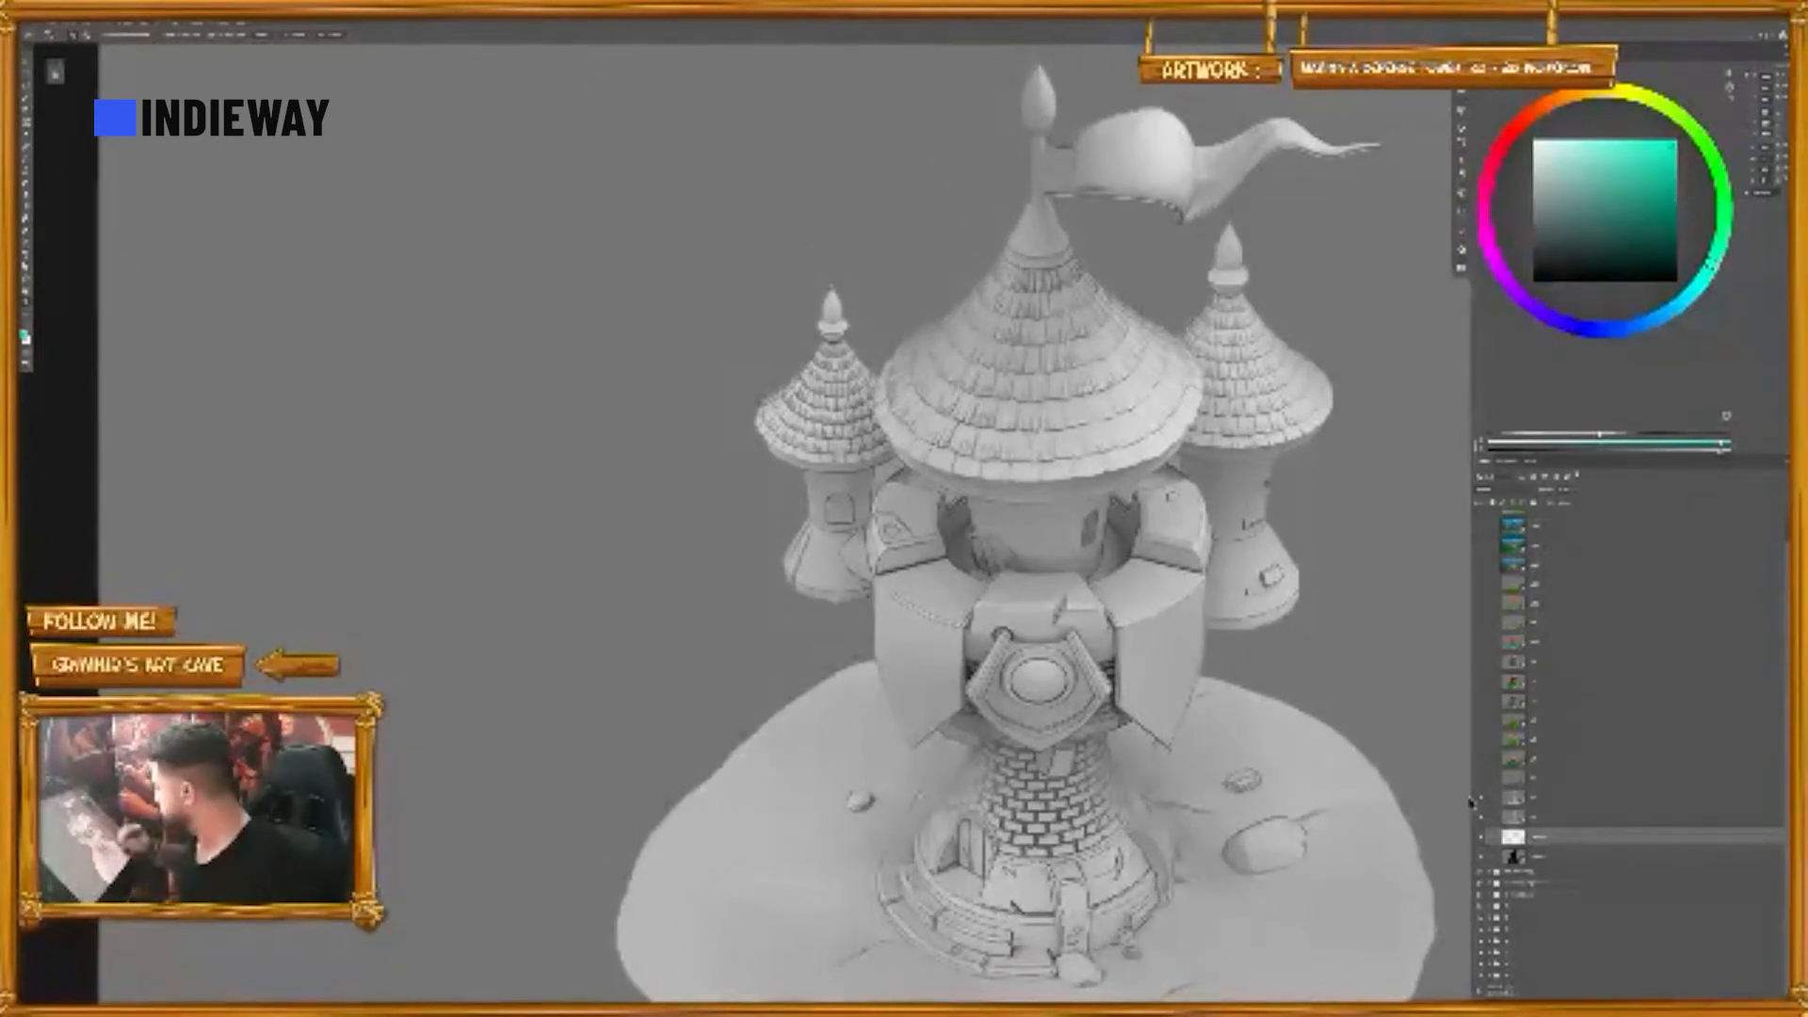
pyautogui.hotkey('ctrl', 'z')
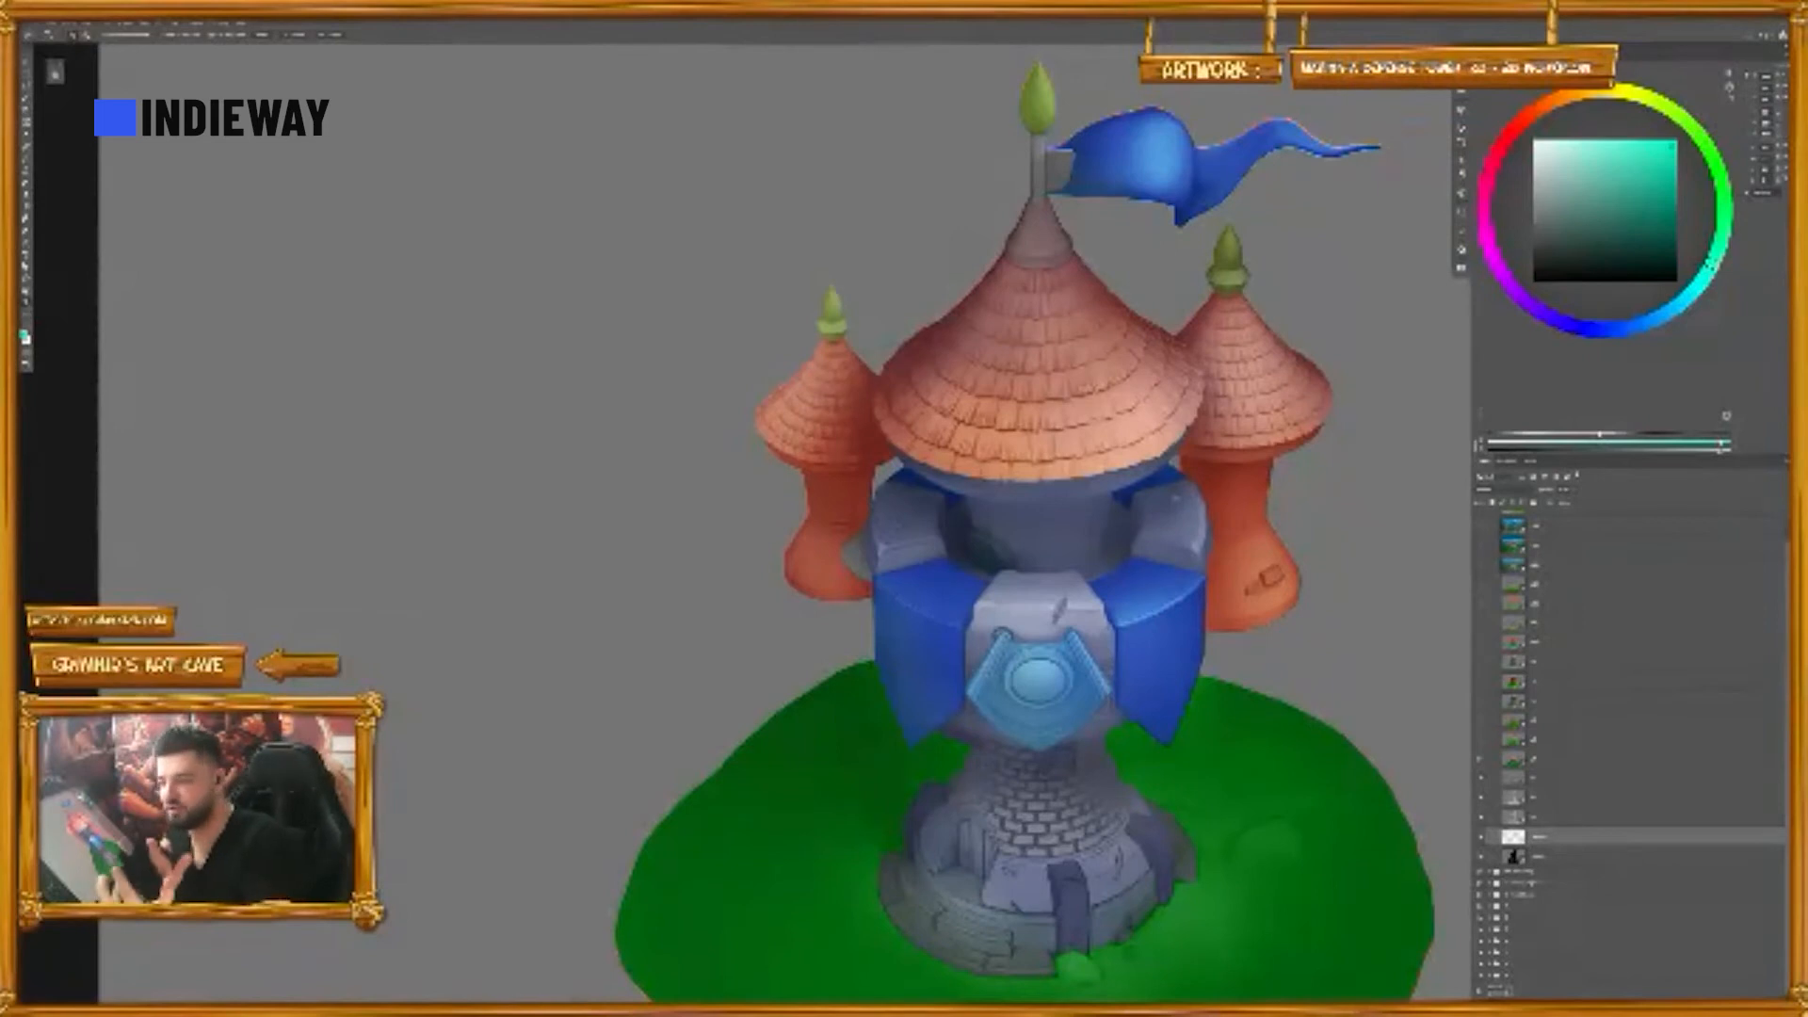
# - Compare the grey shaded tower with the first colour stage, and display the next stage with the gold shield
pyautogui.click(1480, 765)
pyautogui.click(1481, 763)
pyautogui.click(1481, 764)
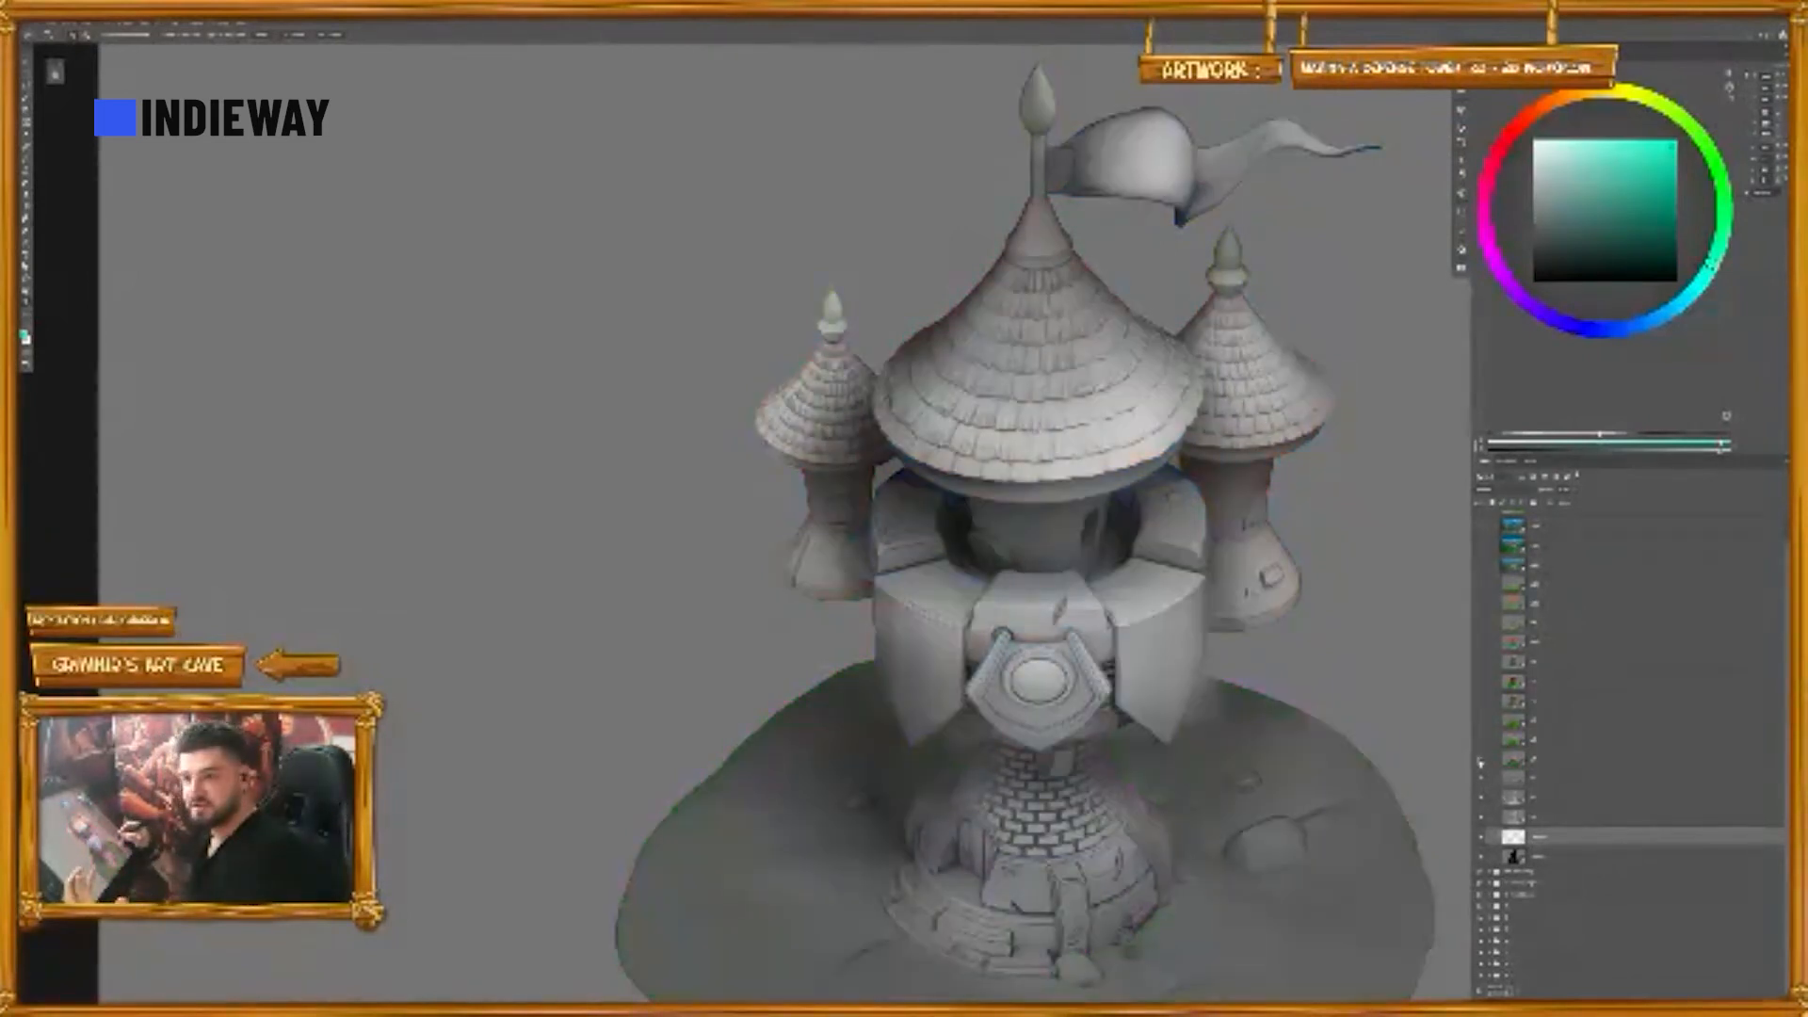
pyautogui.click(1481, 764)
pyautogui.click(1481, 764)
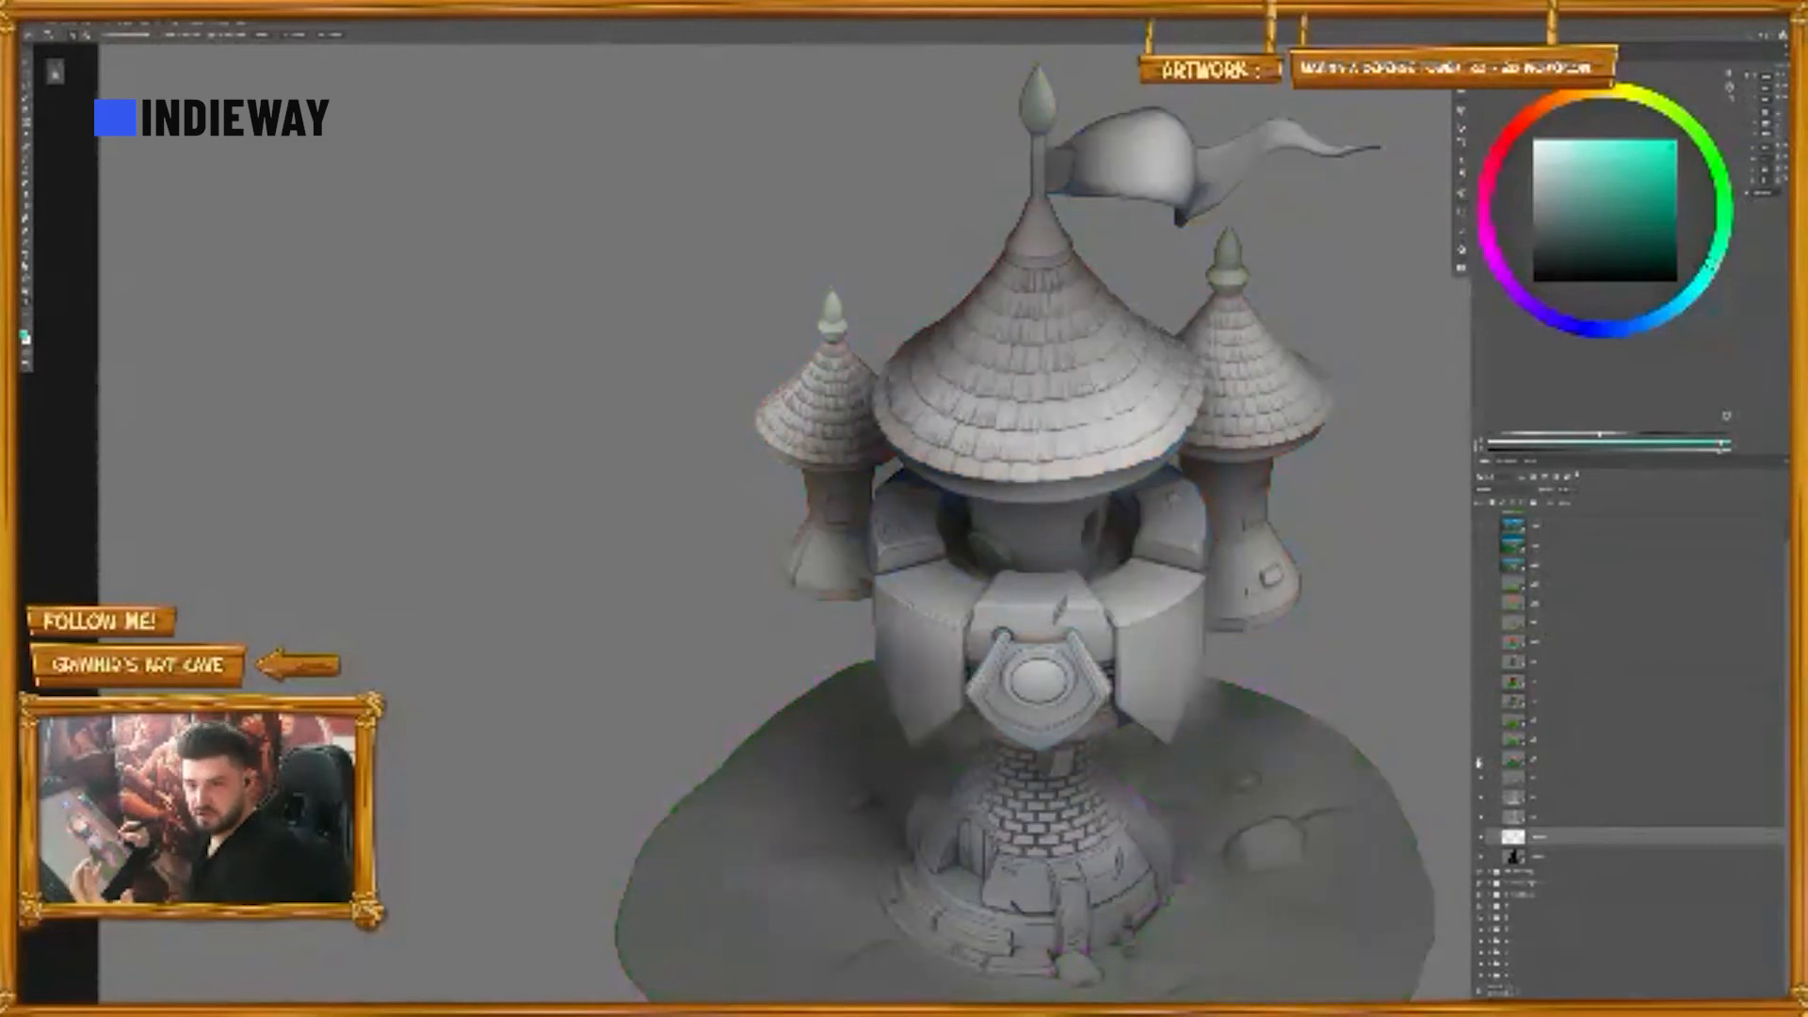
pyautogui.click(1480, 764)
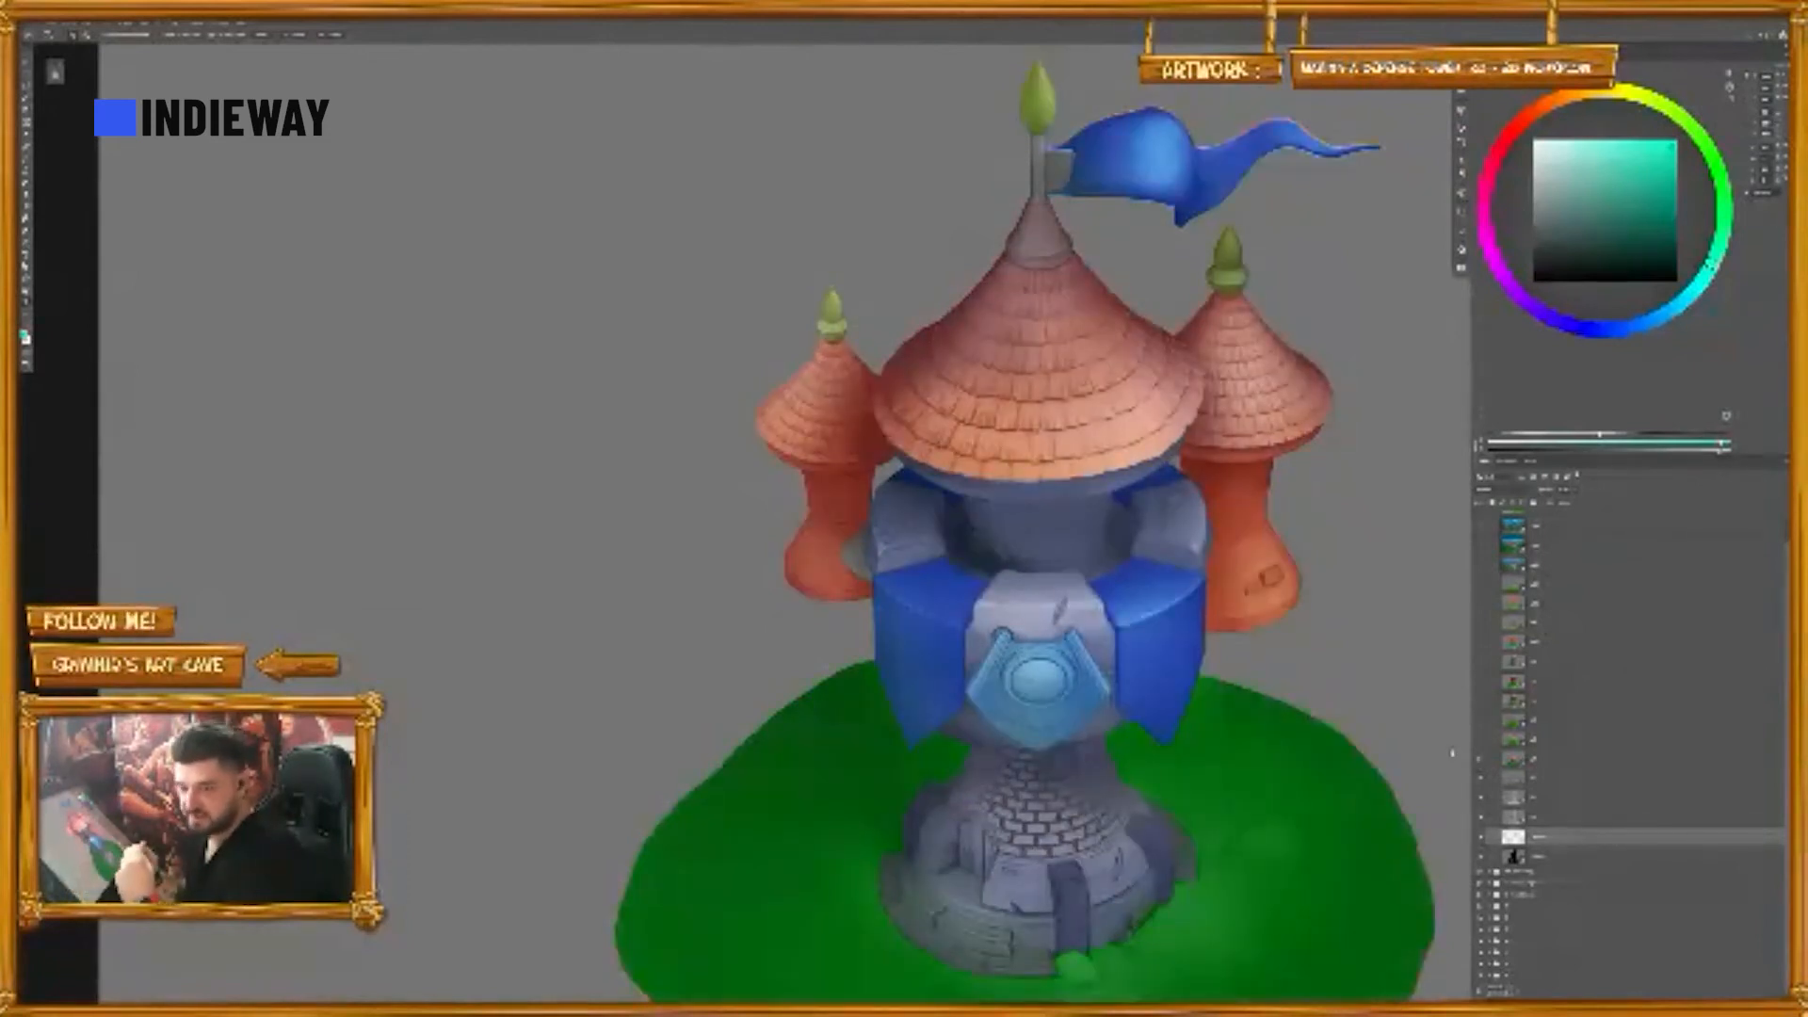
pyautogui.click(1479, 741)
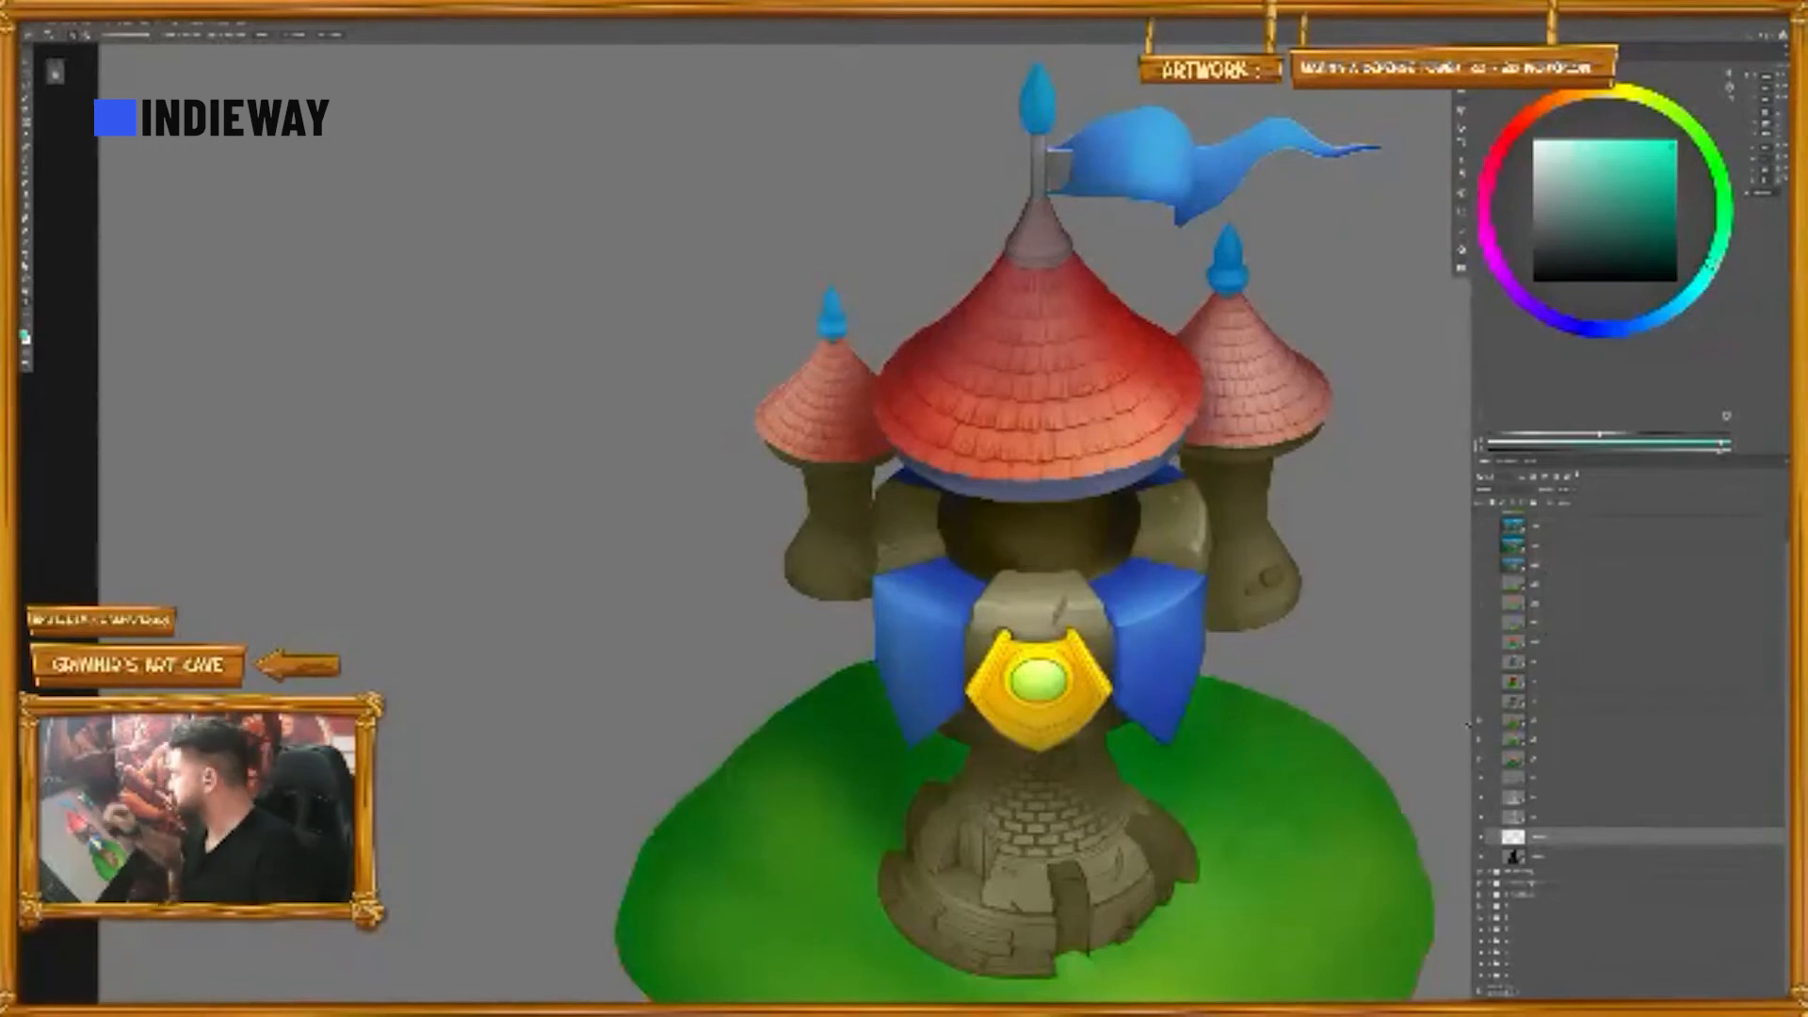
# - Add a new annotation layer above the stage layers, draw a teal circle around the main roof on it, and undo the circle
pyautogui.click(1541, 722)
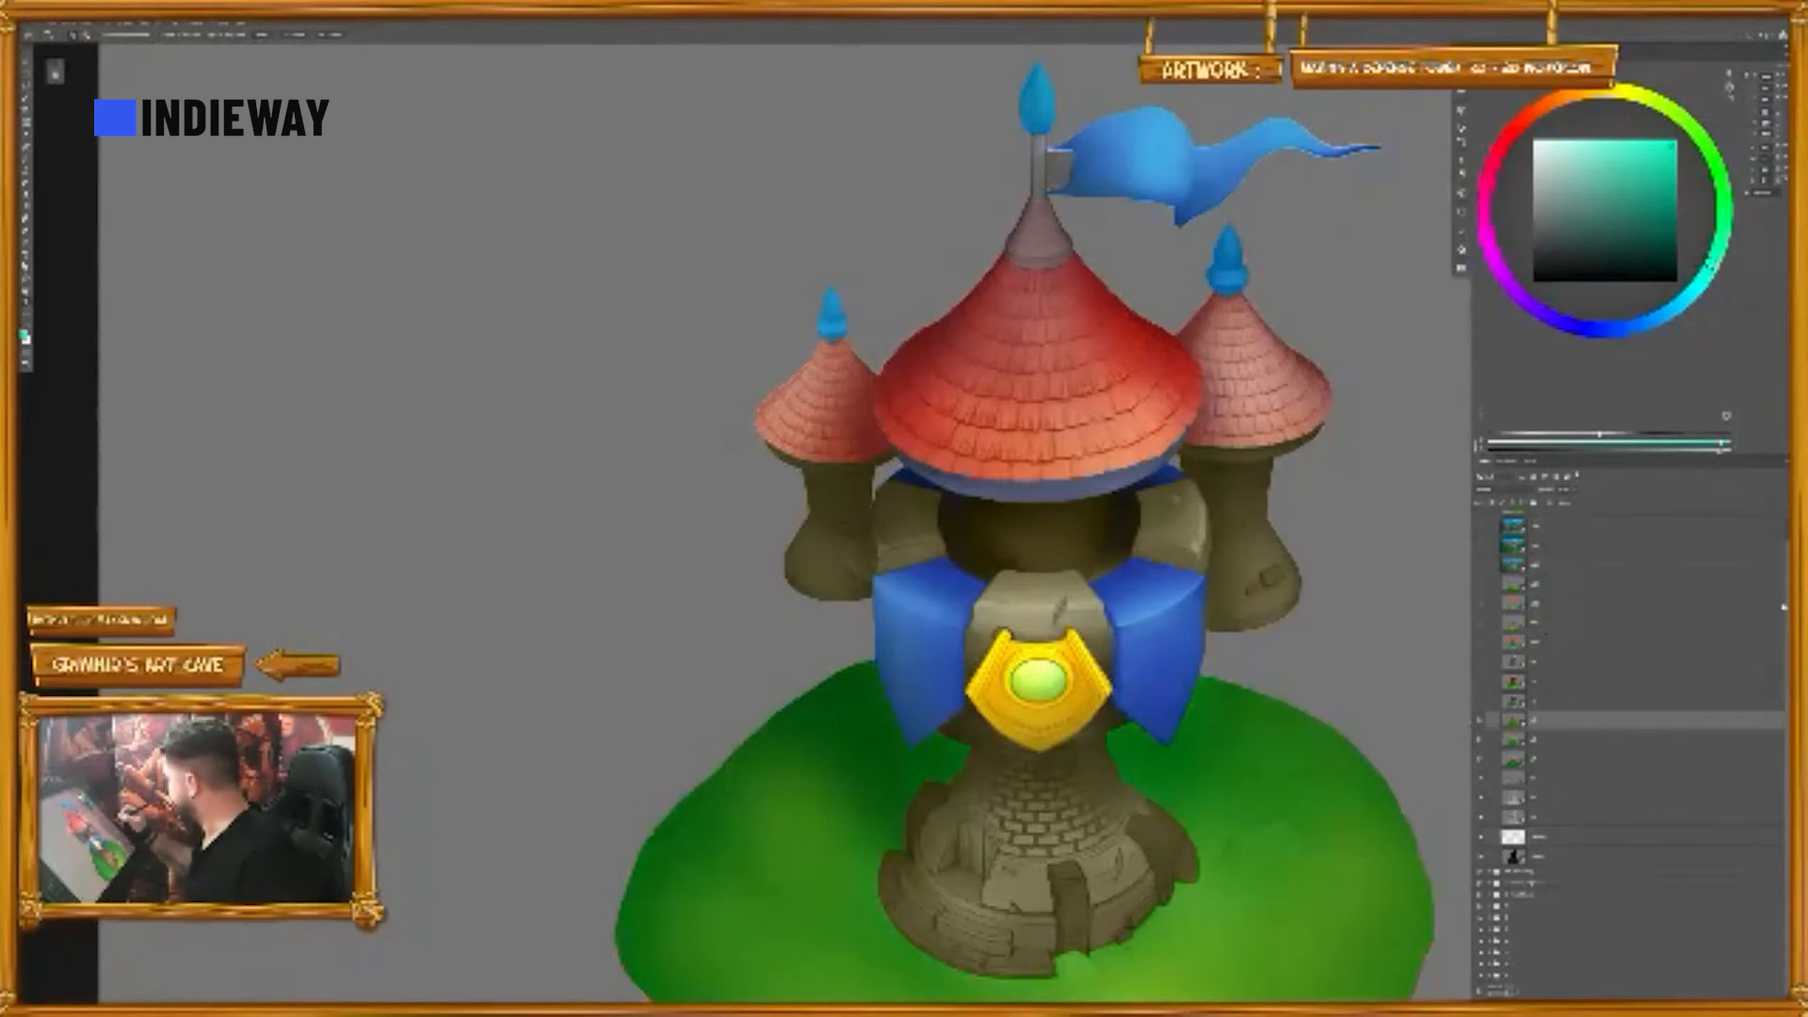
pyautogui.moveTo(1784, 608); pyautogui.dragTo(1788, 563)
pyautogui.click(1604, 536)
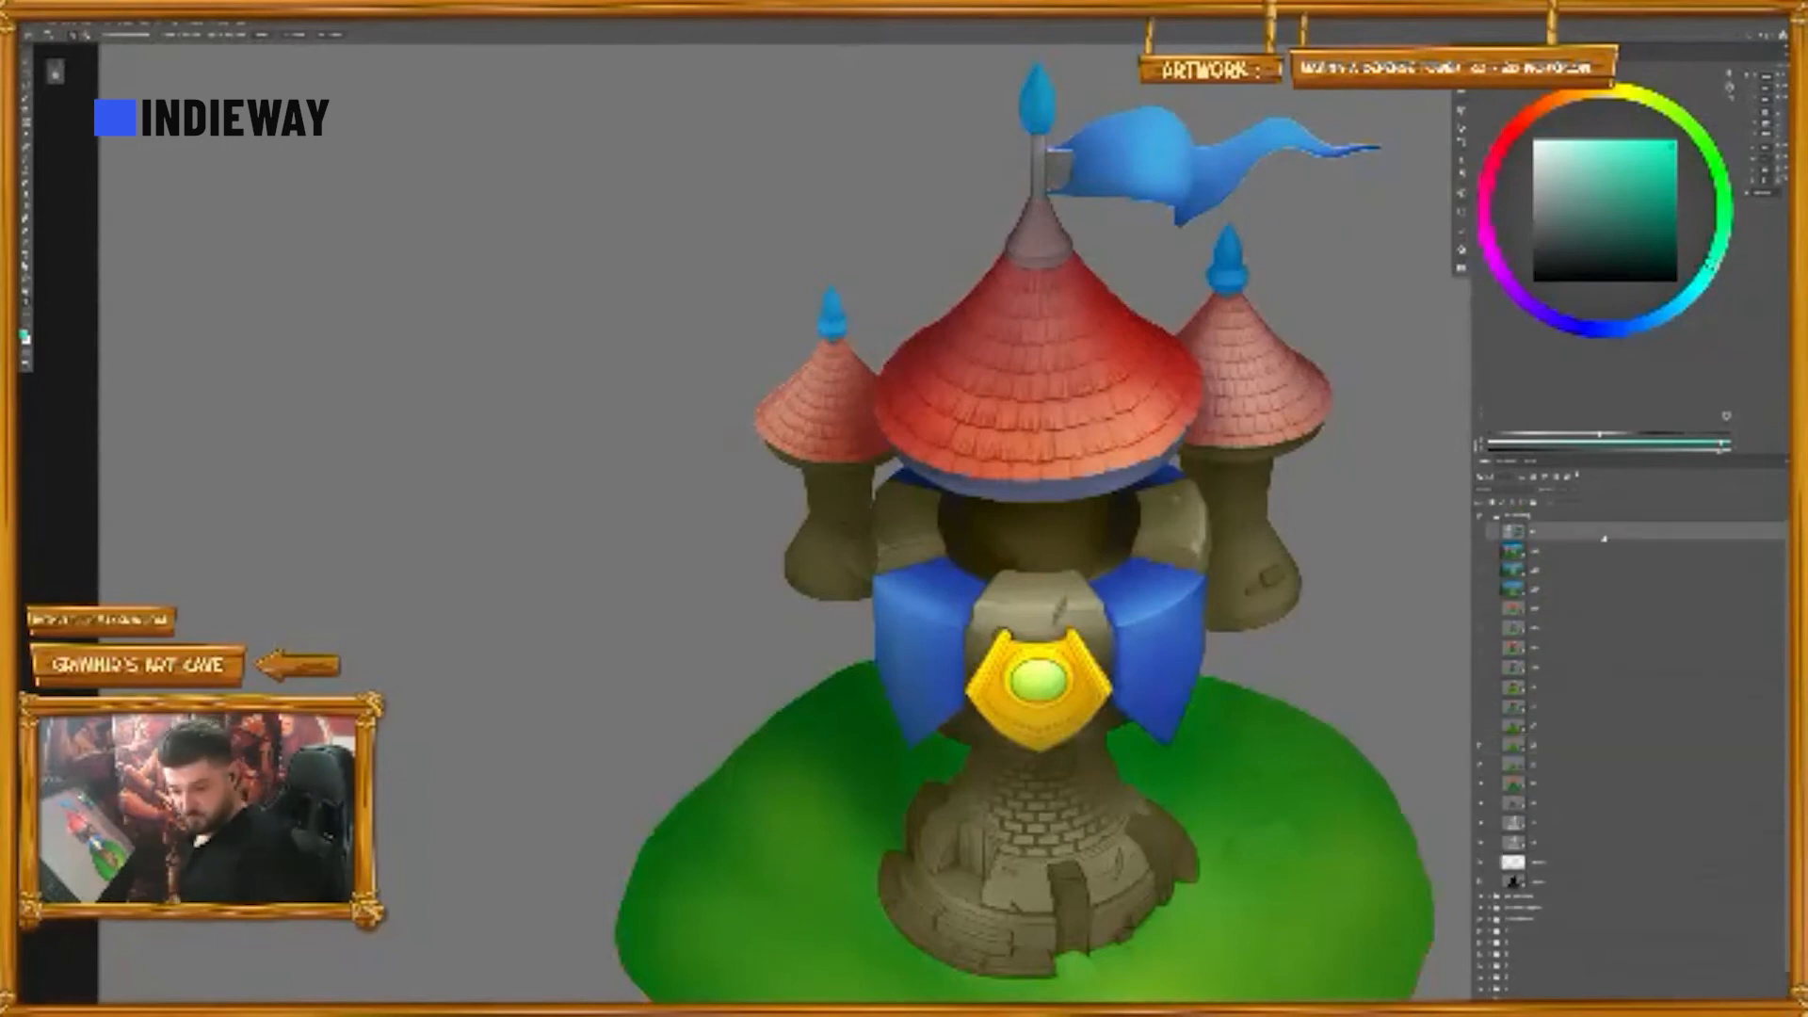
pyautogui.hotkey('ctrl', 'alt', 'shift', 'n')
pyautogui.press('b')
pyautogui.moveTo(1083, 124)
pyautogui.mouseDown()
pyautogui.moveTo(1028, 536)
pyautogui.moveTo(1064, 140)
pyautogui.mouseUp()
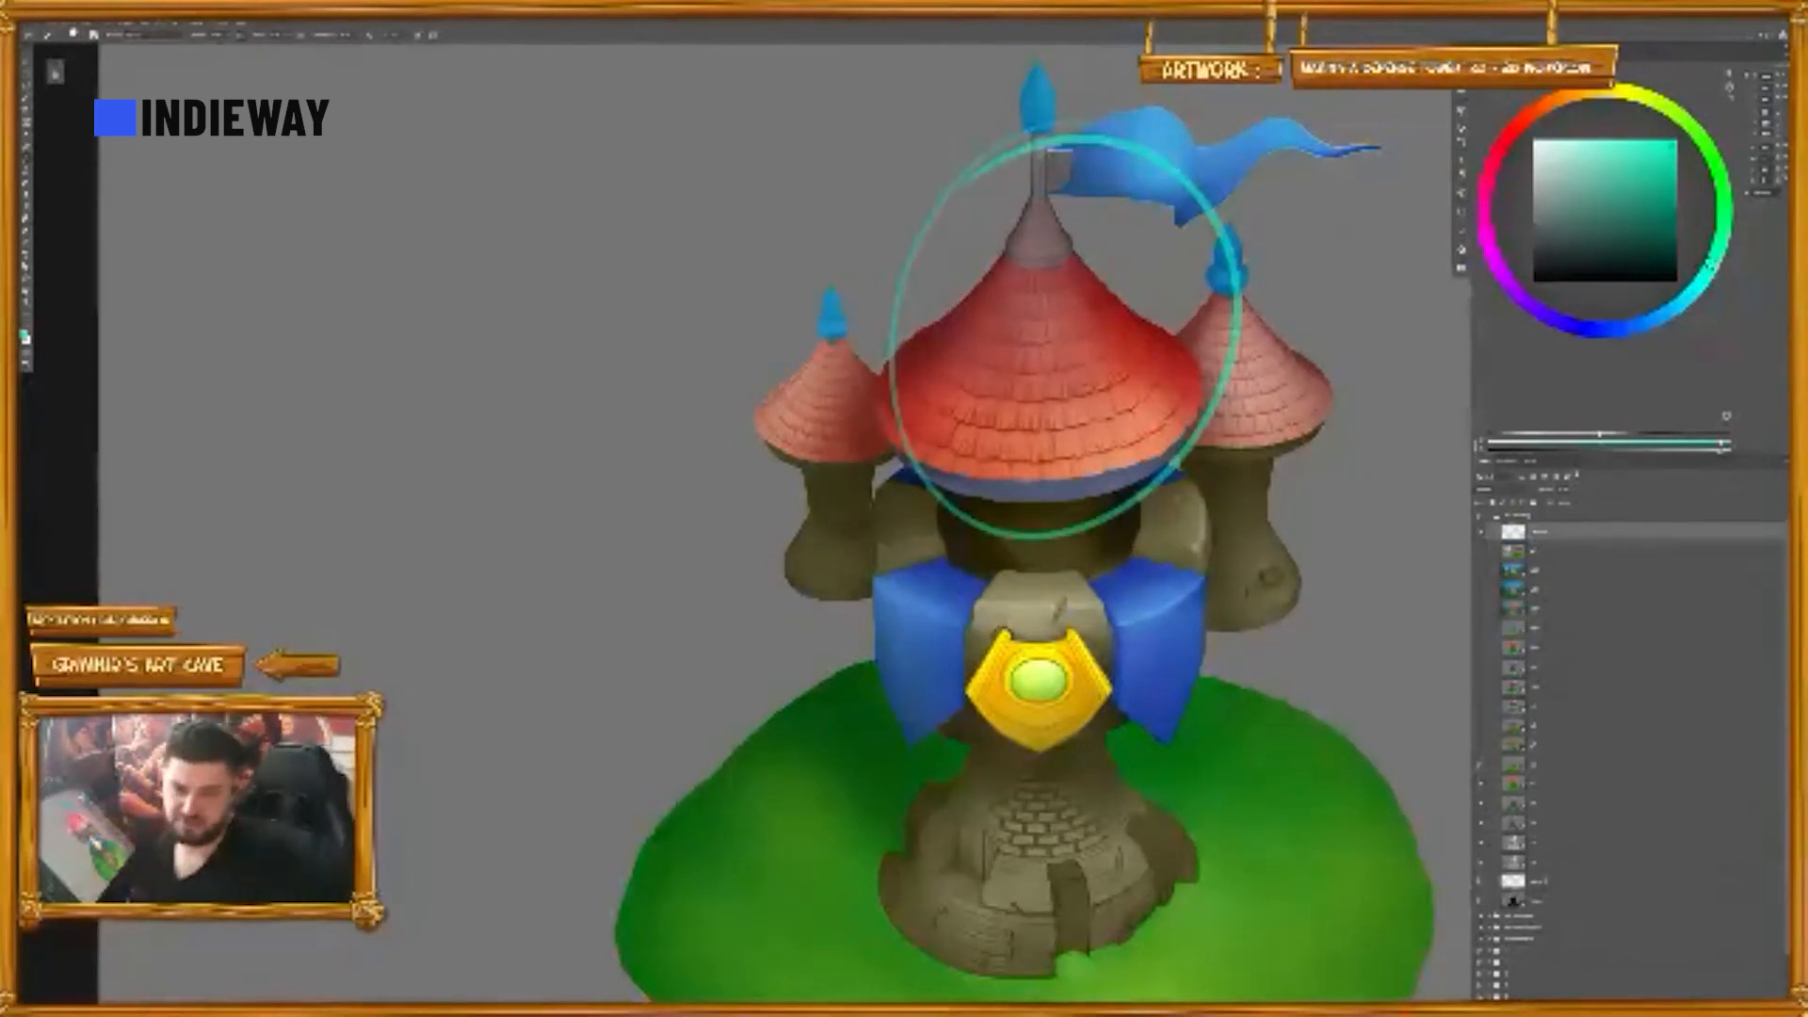
pyautogui.hotkey('ctrl', 'z')
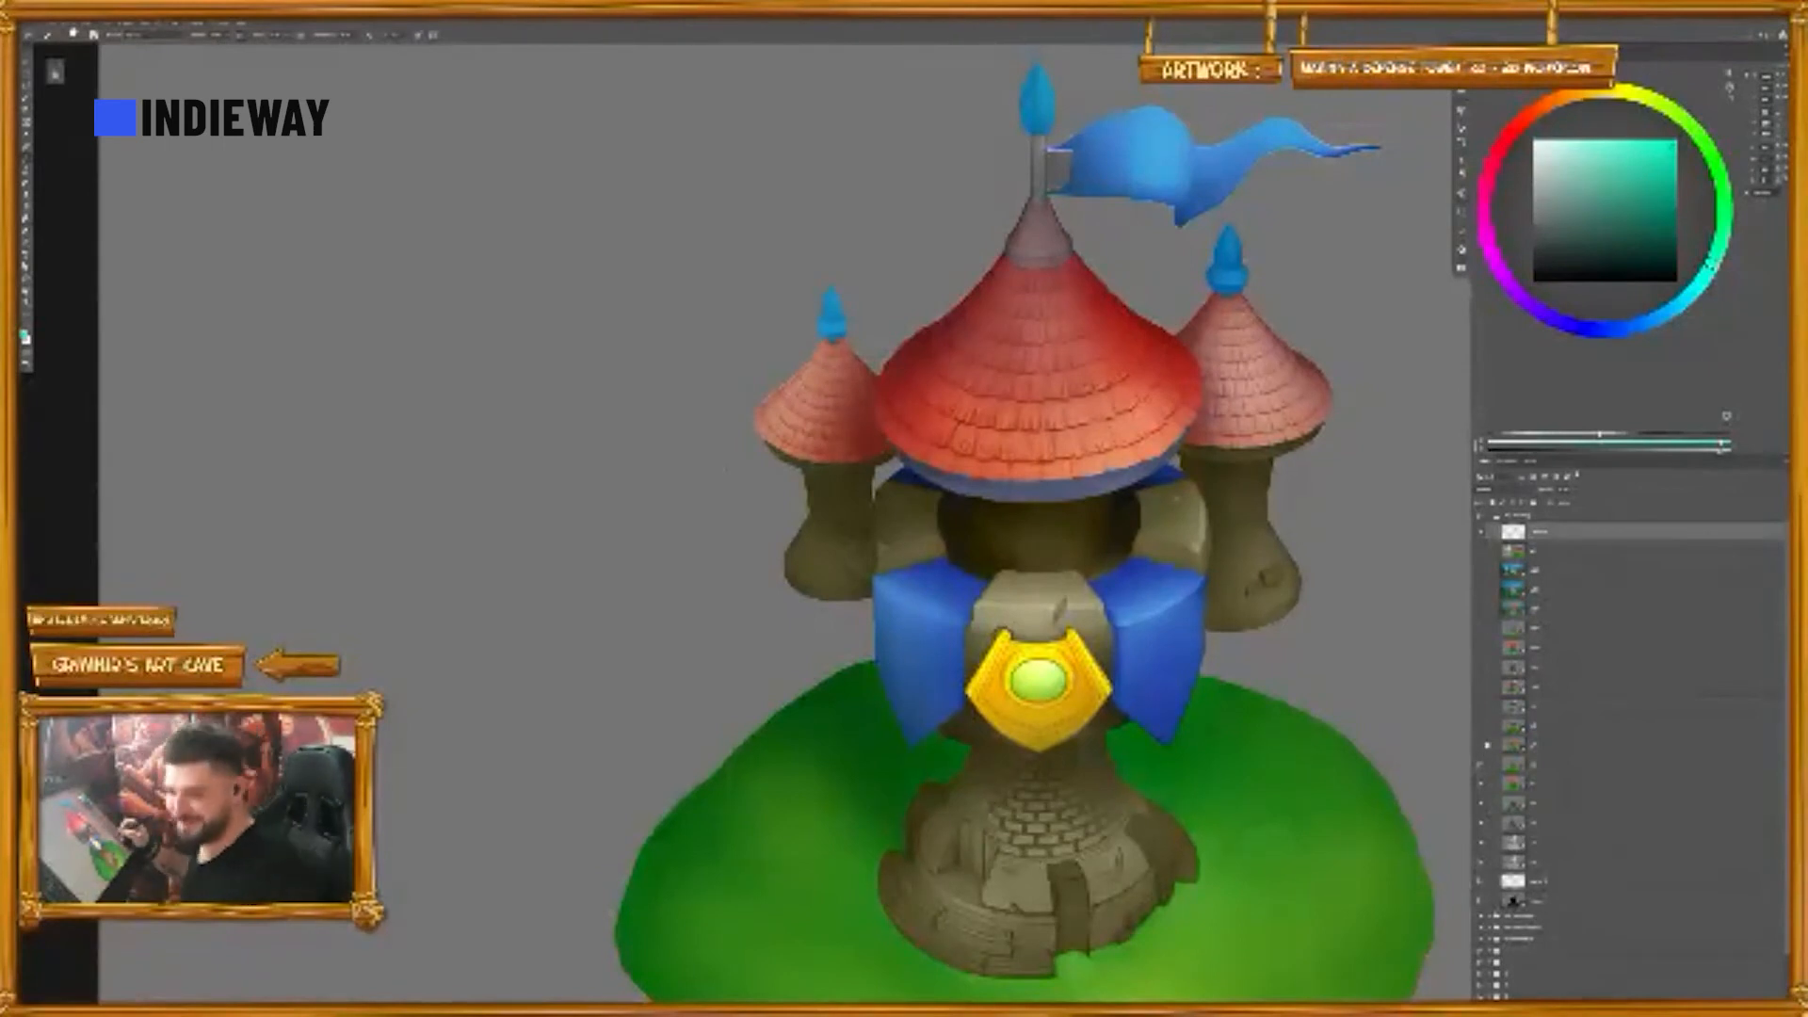
# - Show the stage with saturated red roofs and grey-green stone, and compare it with the previous colour stage
pyautogui.click(1480, 745)
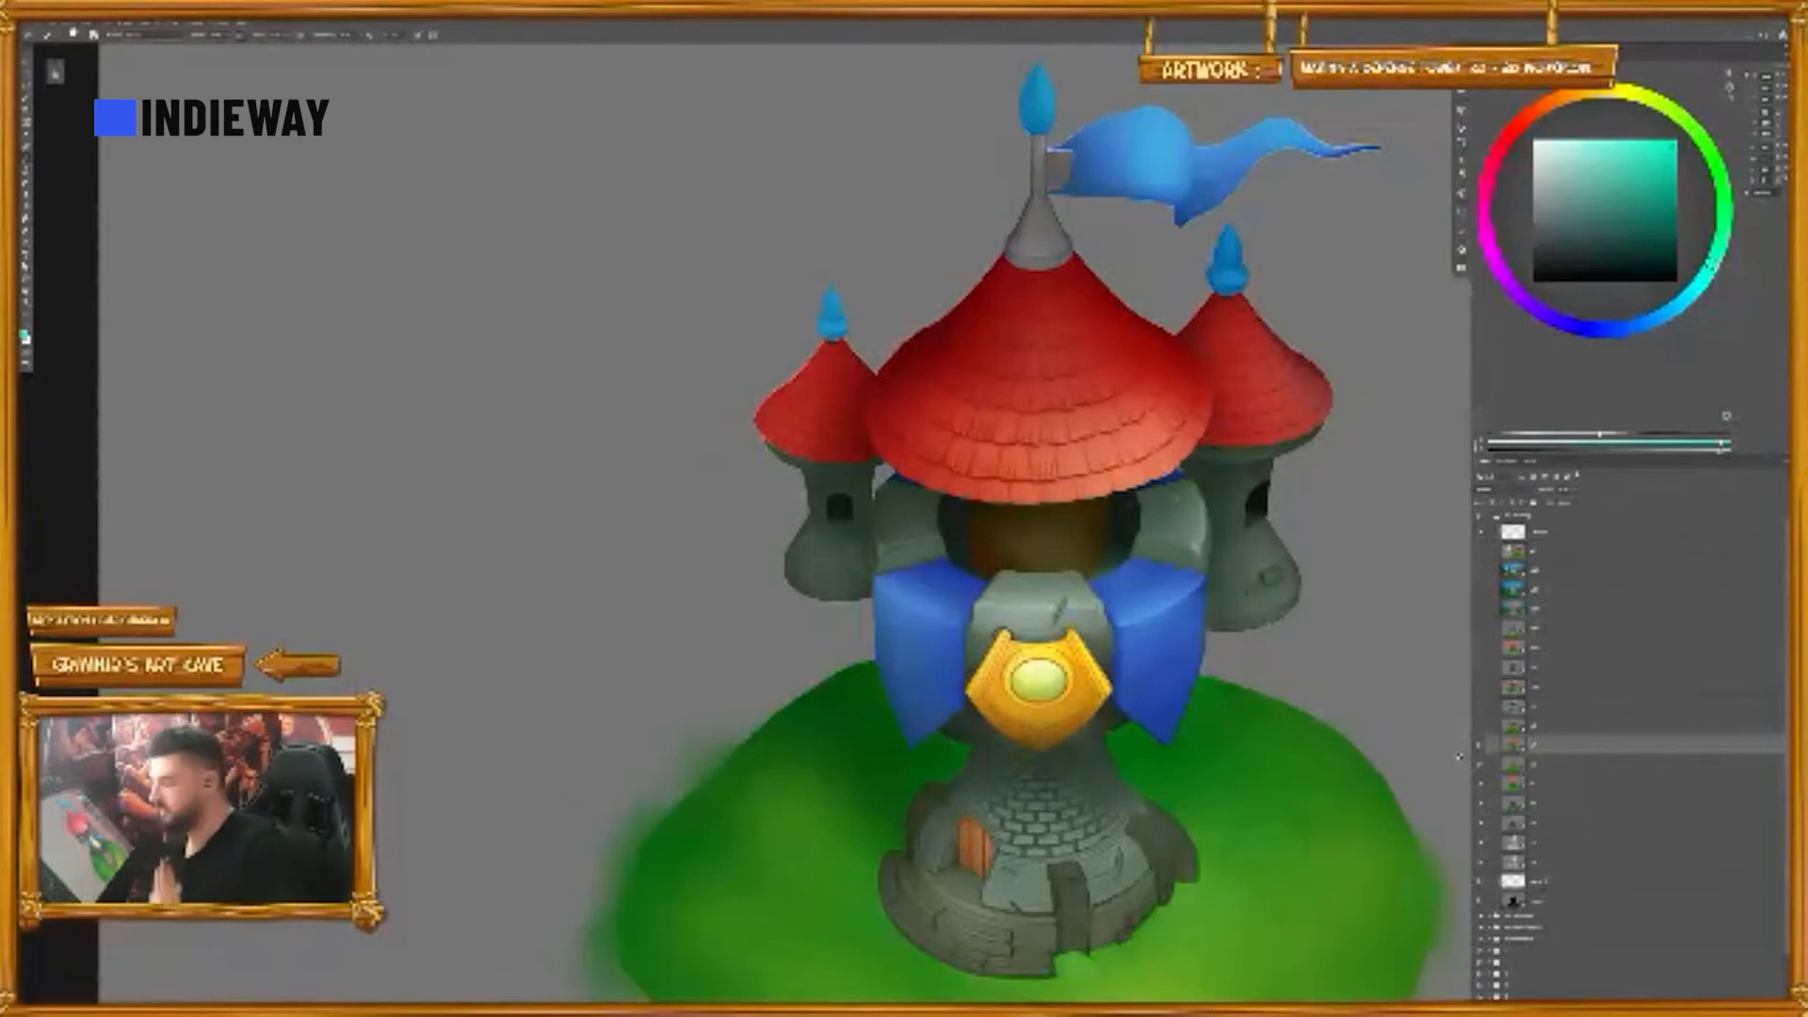
pyautogui.click(1481, 747)
pyautogui.click(1481, 747)
pyautogui.click(1480, 747)
pyautogui.click(1481, 747)
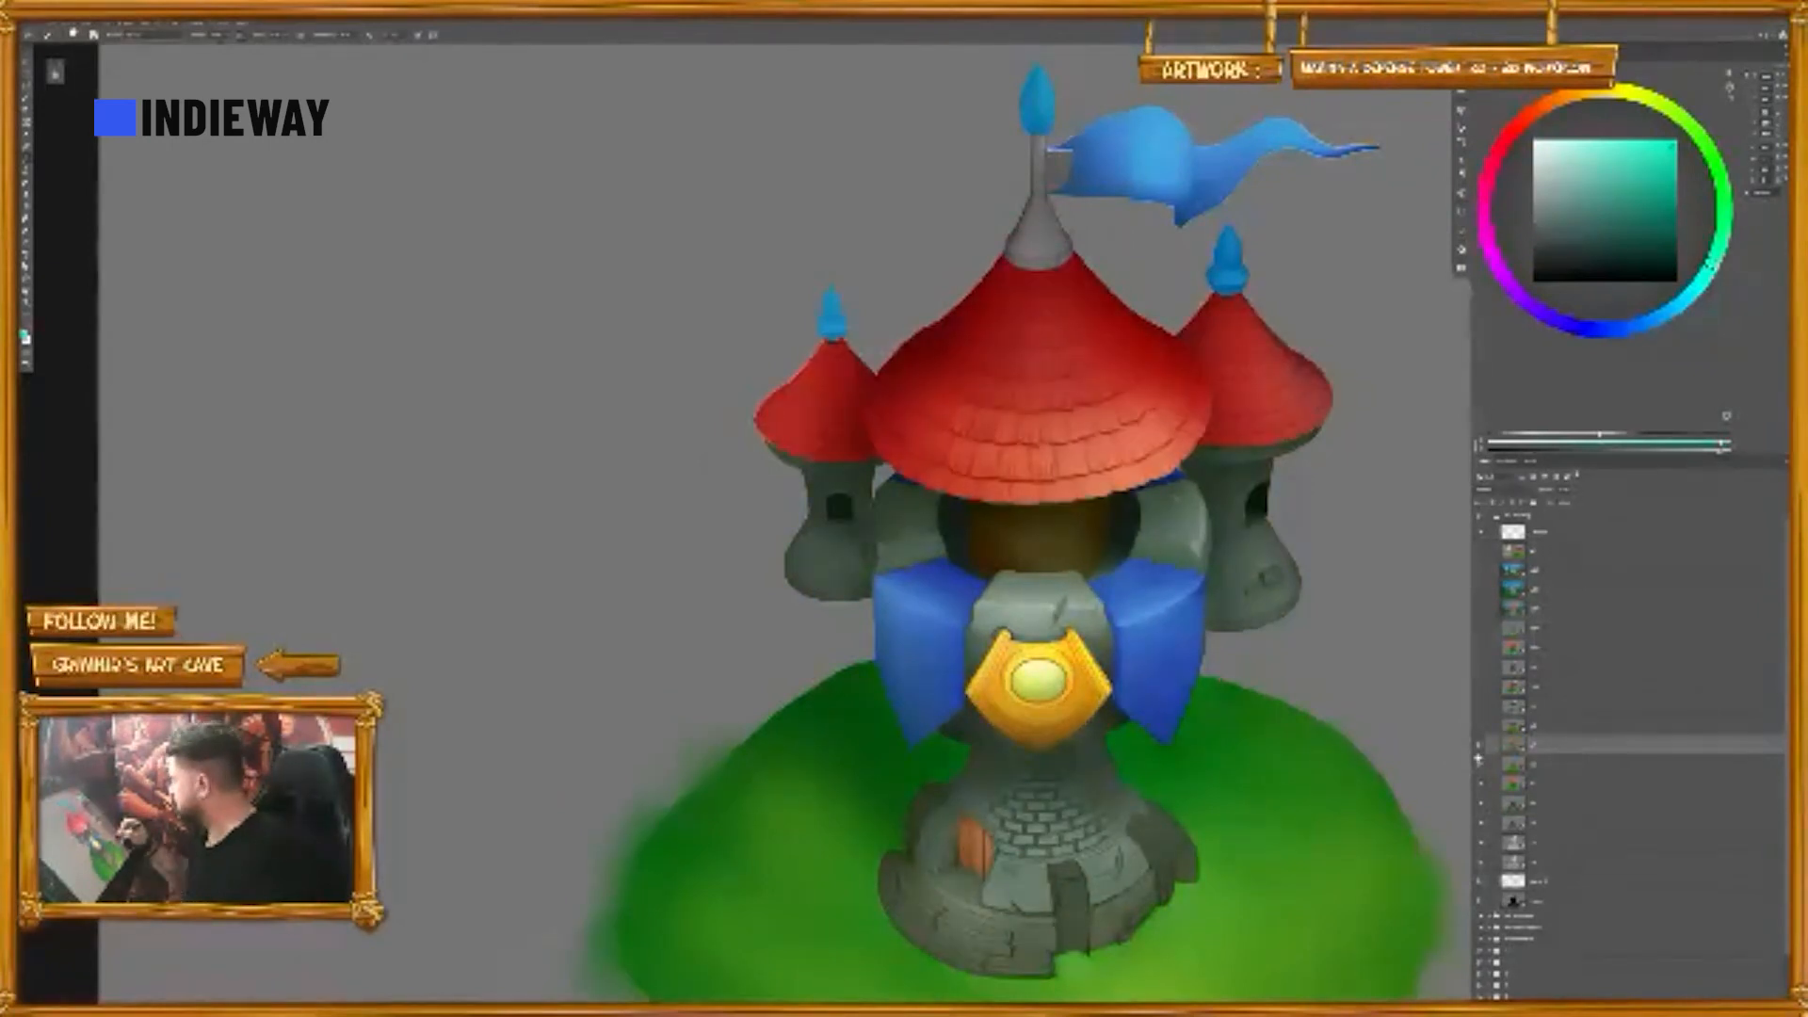
# - Try curved teal strokes along the lower part of the main roof on the annotation layer, undoing each one
pyautogui.click(1531, 528)
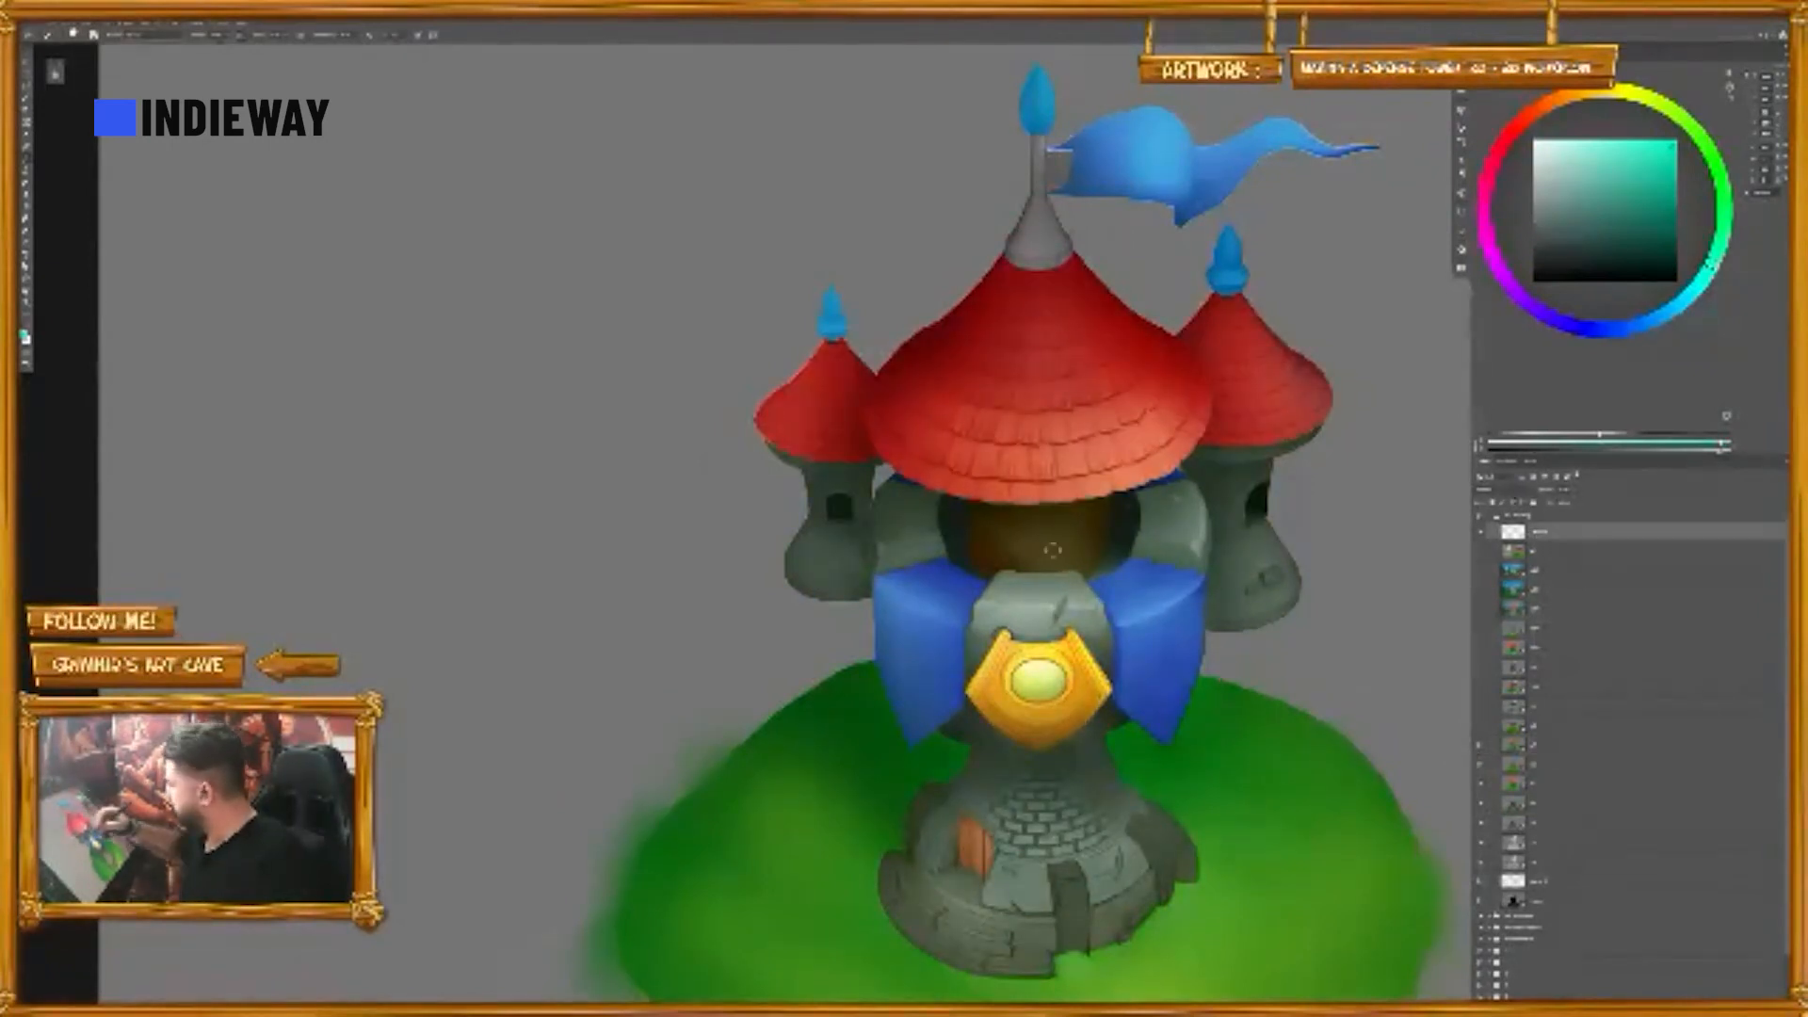
pyautogui.moveTo(859, 414)
pyautogui.mouseDown()
pyautogui.moveTo(1153, 471)
pyautogui.moveTo(1196, 443)
pyautogui.mouseUp()
pyautogui.hotkey('ctrl', 'z')
pyautogui.moveTo(864, 377)
pyautogui.mouseDown()
pyautogui.moveTo(933, 471)
pyautogui.moveTo(1217, 407)
pyautogui.mouseUp()
pyautogui.hotkey('ctrl', 'z')
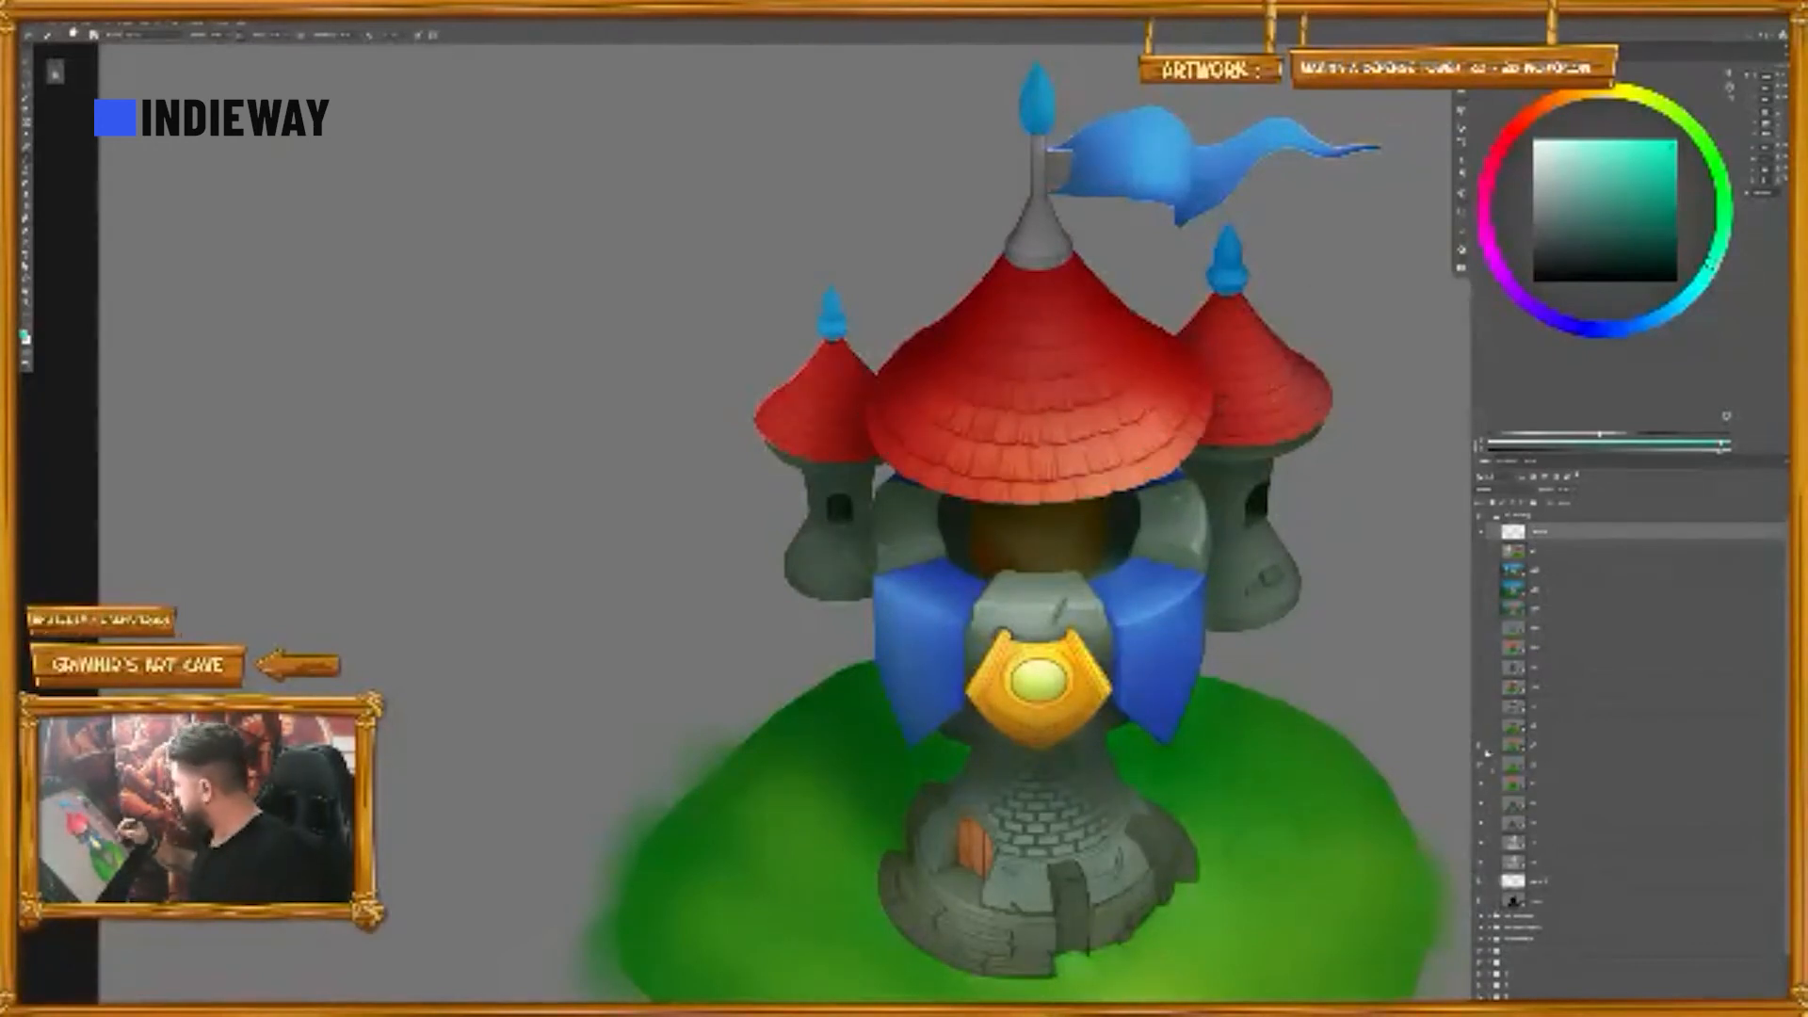
# - Toggle the red-roof stage repeatedly to compare the roof shape and stone colours with the earlier version
pyautogui.click(1485, 751)
pyautogui.click(1485, 751)
pyautogui.click(1485, 750)
pyautogui.click(1485, 751)
pyautogui.click(1485, 751)
pyautogui.click(1481, 745)
# - Circle the two side turret windows and the inner opening in teal, mark the gold shield, and clear the marks
pyautogui.moveTo(1253, 471)
pyautogui.mouseDown()
pyautogui.moveTo(1292, 477)
pyautogui.moveTo(1254, 469)
pyautogui.mouseUp()
pyautogui.moveTo(843, 473); pyautogui.dragTo(836, 475)
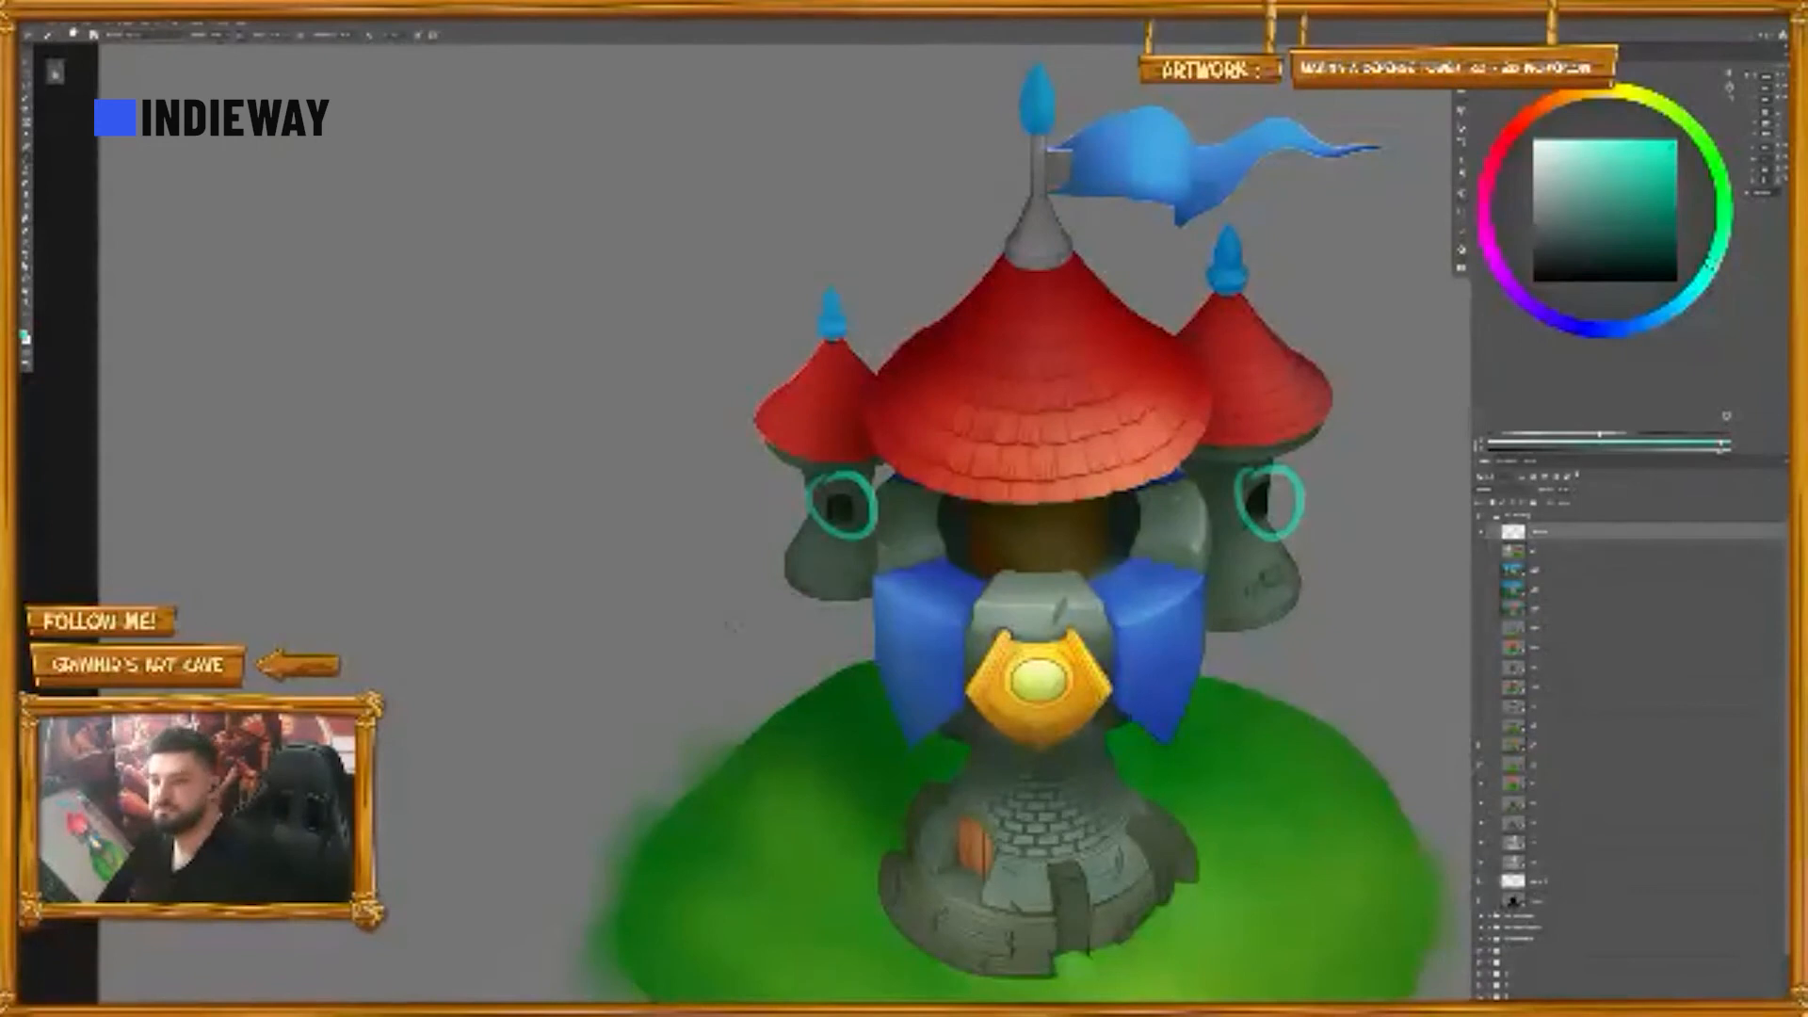
pyautogui.moveTo(972, 518)
pyautogui.mouseDown()
pyautogui.moveTo(959, 537)
pyautogui.moveTo(1025, 539)
pyautogui.mouseUp()
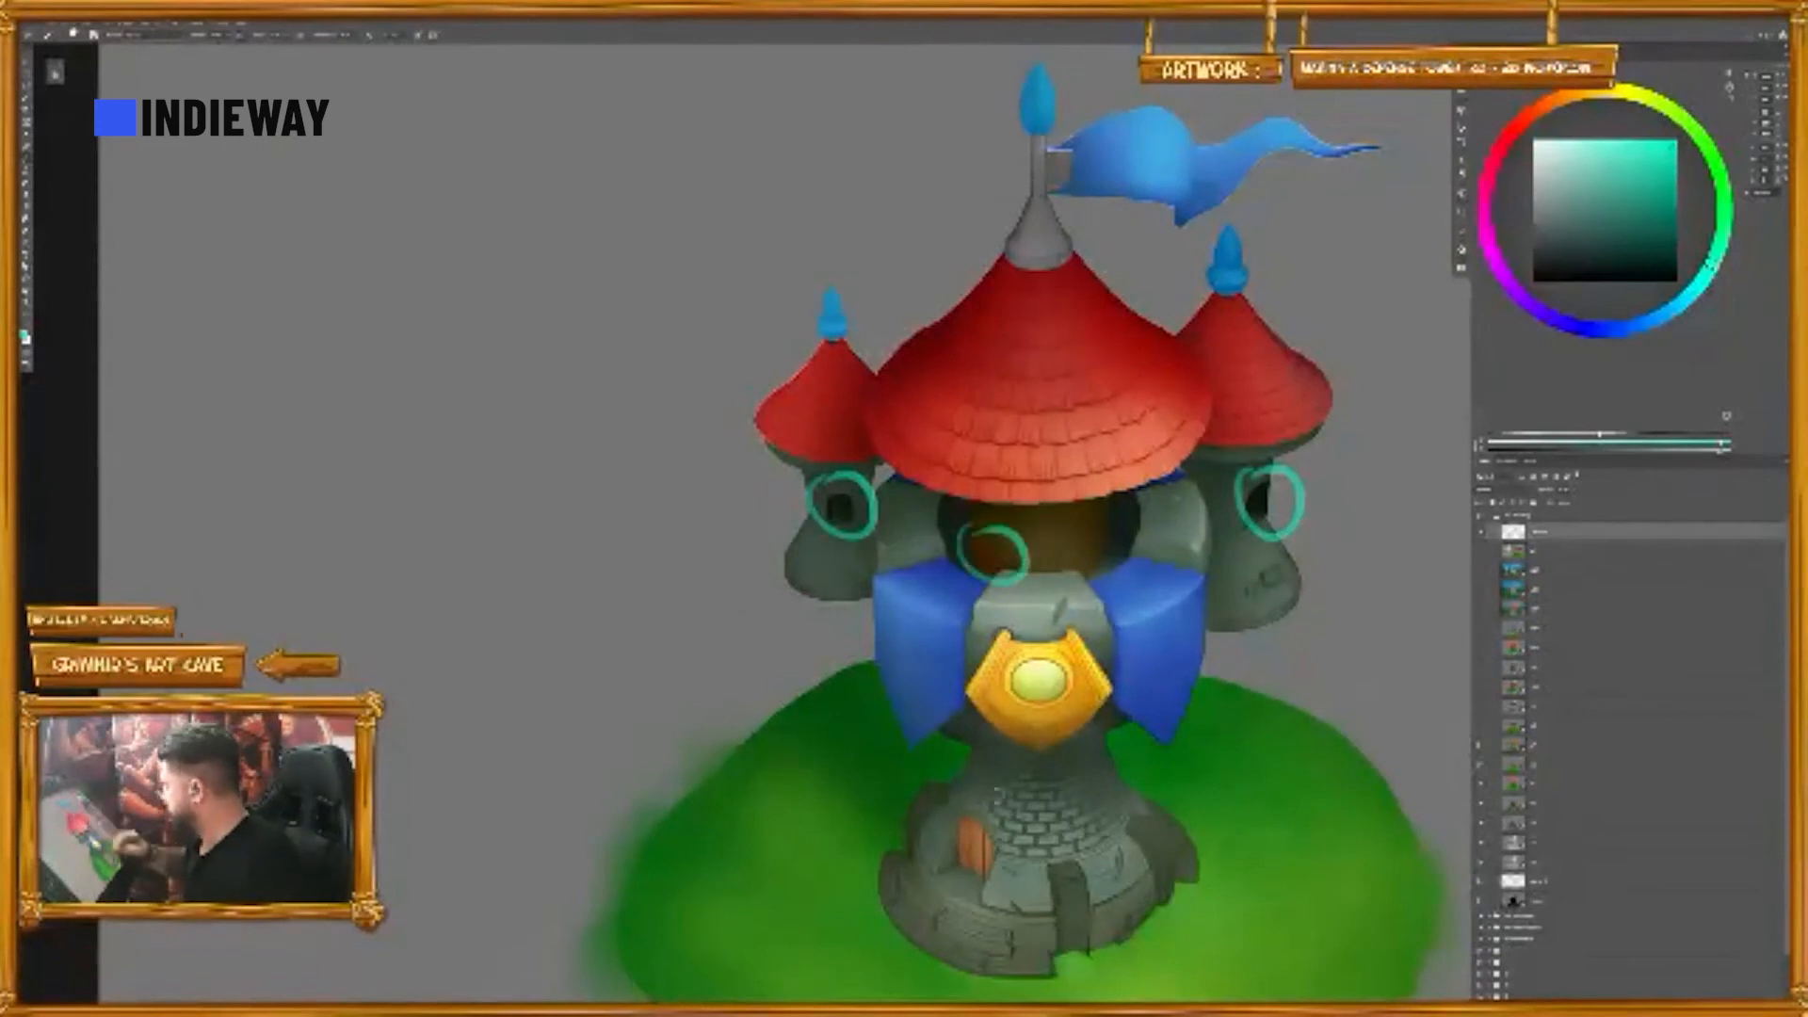
pyautogui.moveTo(1017, 659)
pyautogui.mouseDown()
pyautogui.moveTo(1022, 740)
pyautogui.moveTo(1036, 725)
pyautogui.mouseUp()
pyautogui.press('Delete')
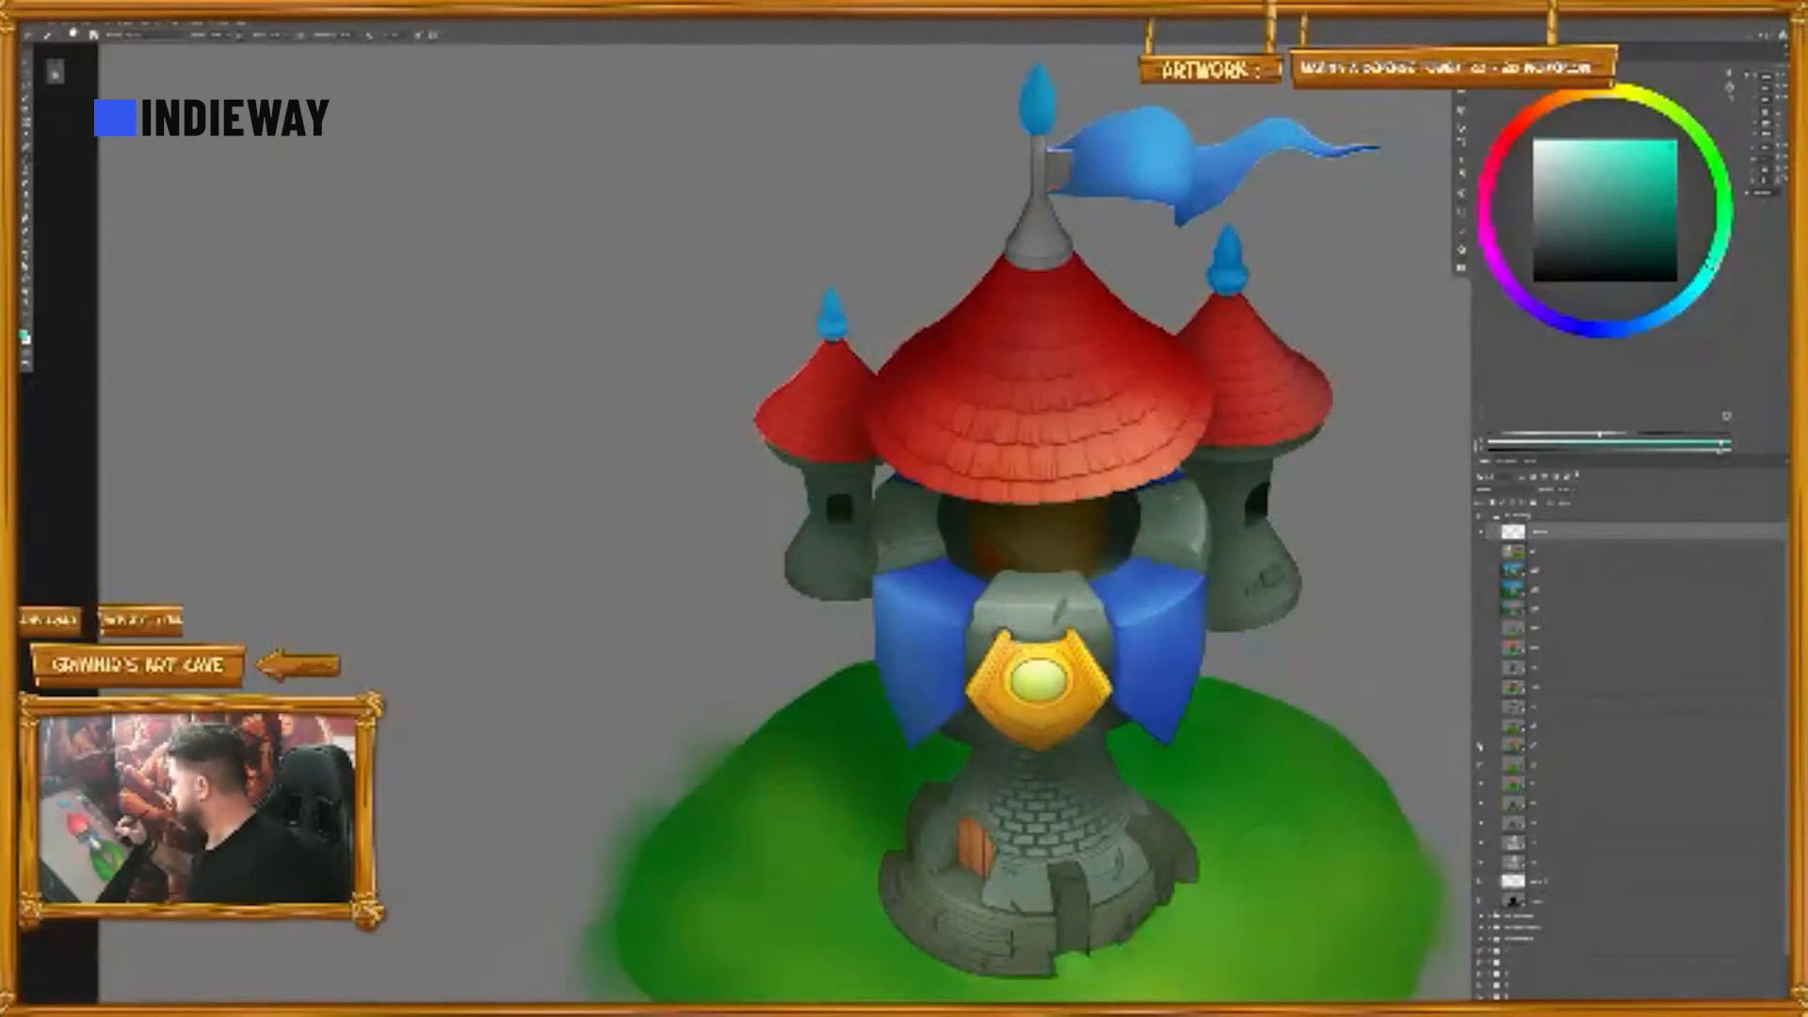
# - Compare the red-roof stage with its predecessor again, marking the soft edge of the grass with a stroke and undoing it
pyautogui.click(1479, 745)
pyautogui.click(1479, 751)
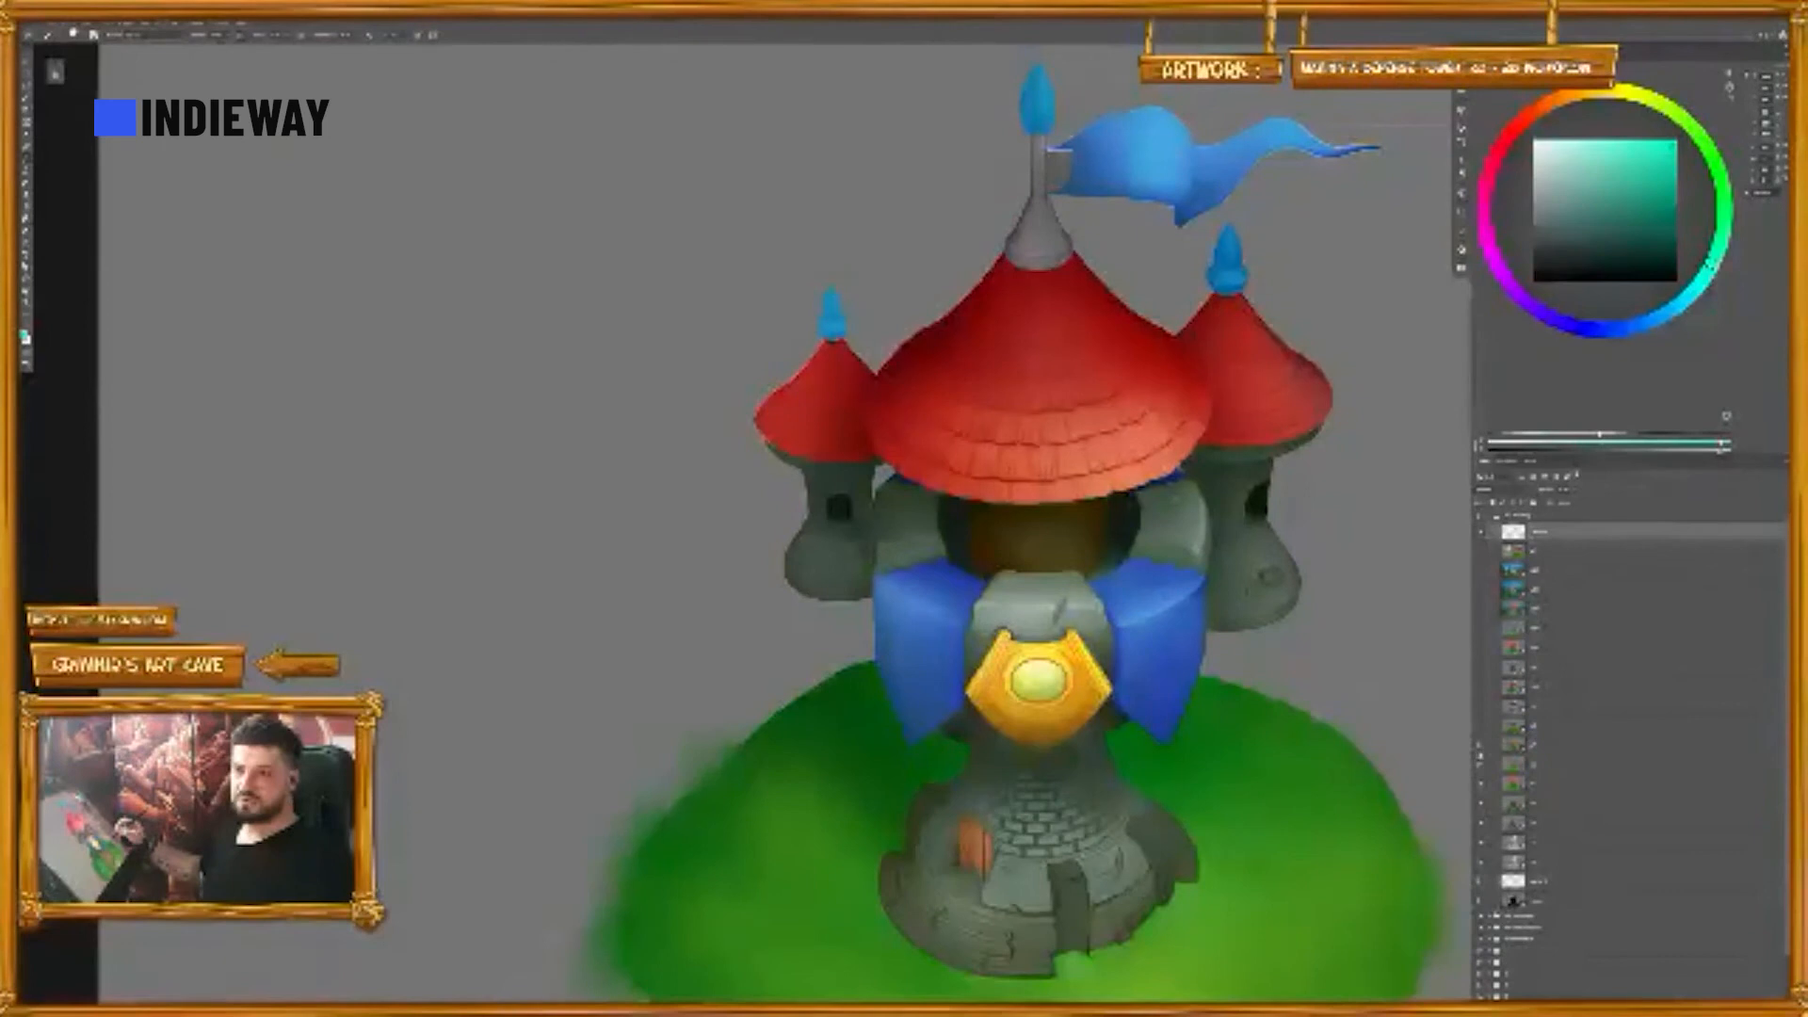
pyautogui.click(1480, 757)
pyautogui.click(1478, 751)
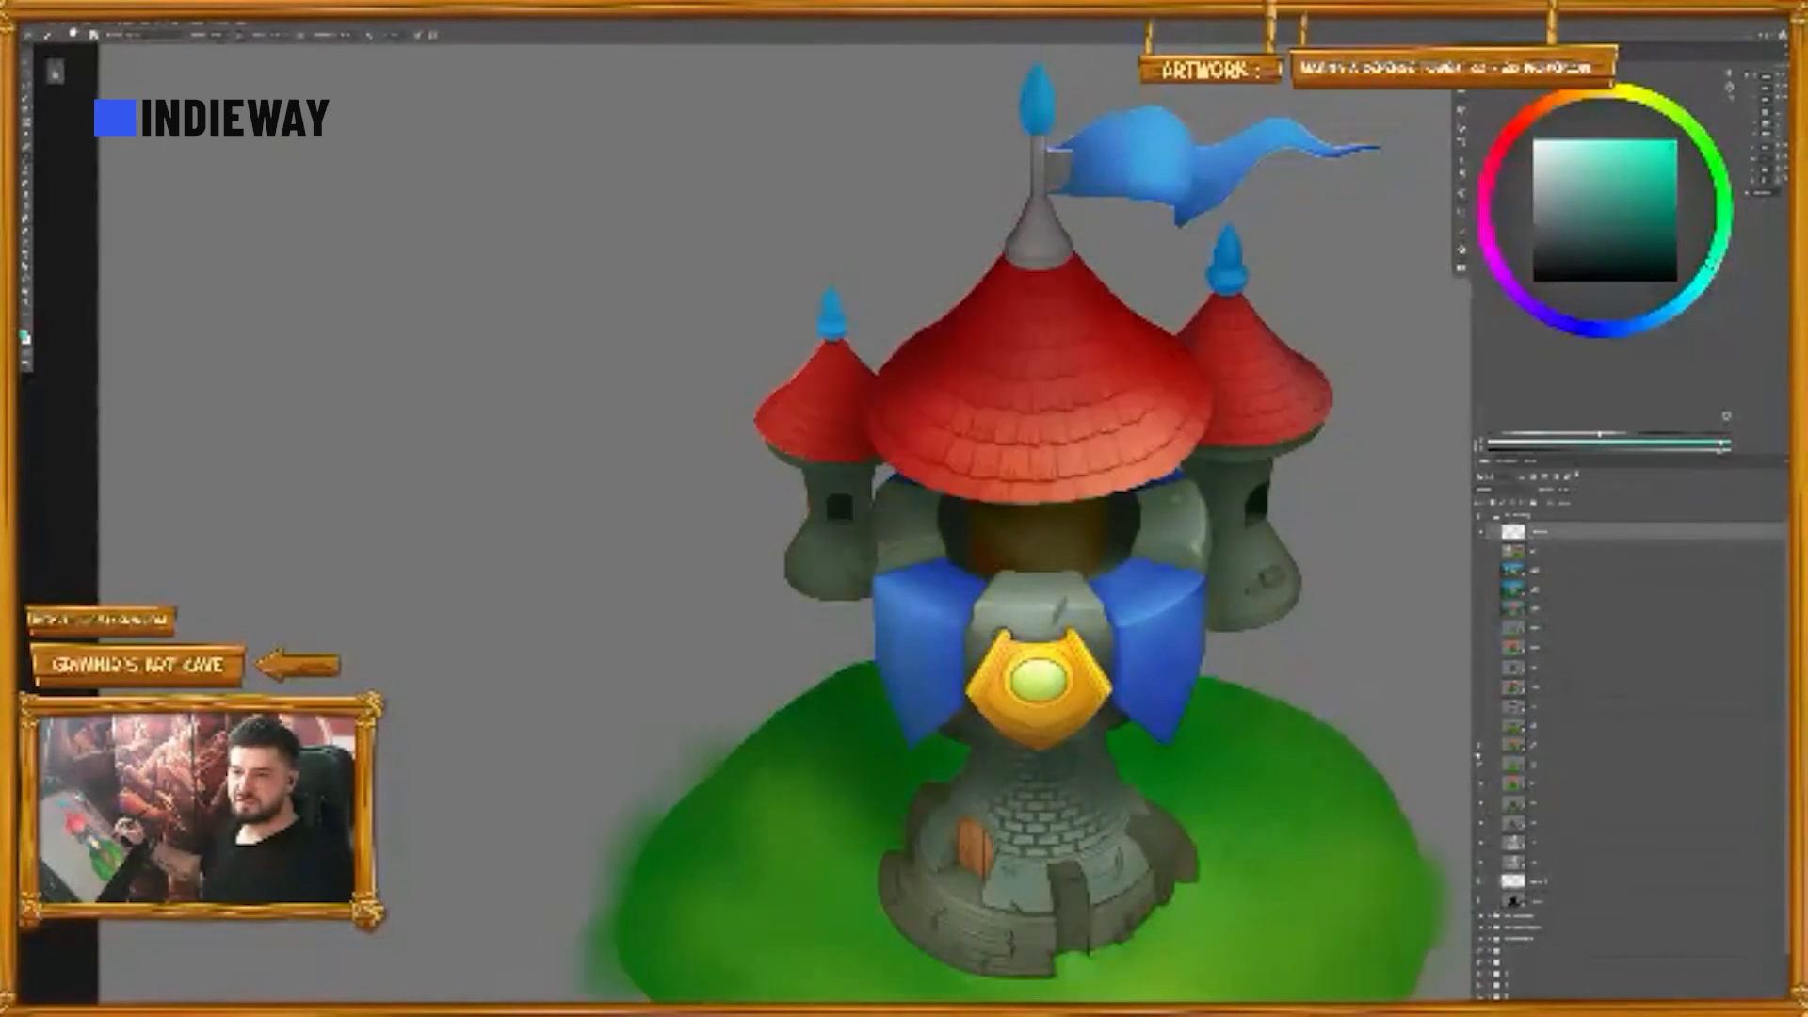
pyautogui.click(1477, 751)
pyautogui.click(1478, 748)
pyautogui.moveTo(650, 744)
pyautogui.mouseDown()
pyautogui.moveTo(636, 791)
pyautogui.moveTo(783, 798)
pyautogui.mouseUp()
pyautogui.hotkey('ctrl', 'z')
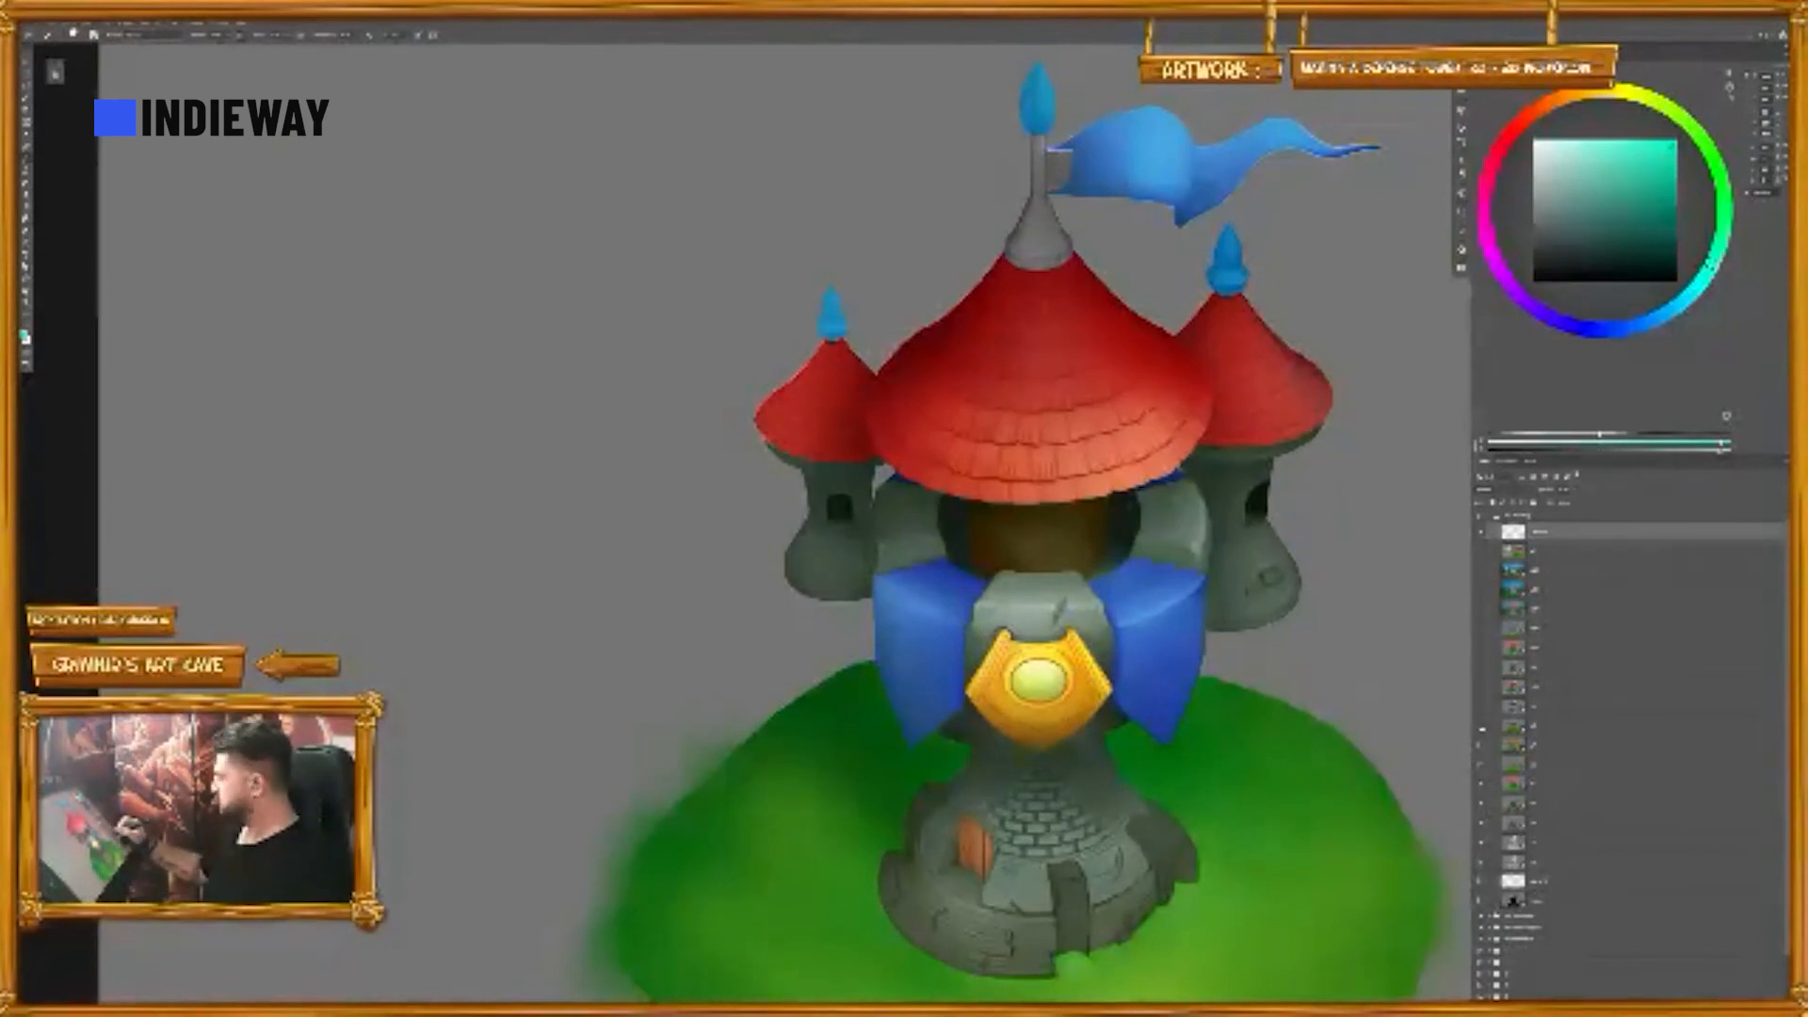
# - Show the stage with highlighted roof tiles and blurred grass, and compare it with the preceding stage
pyautogui.click(1480, 730)
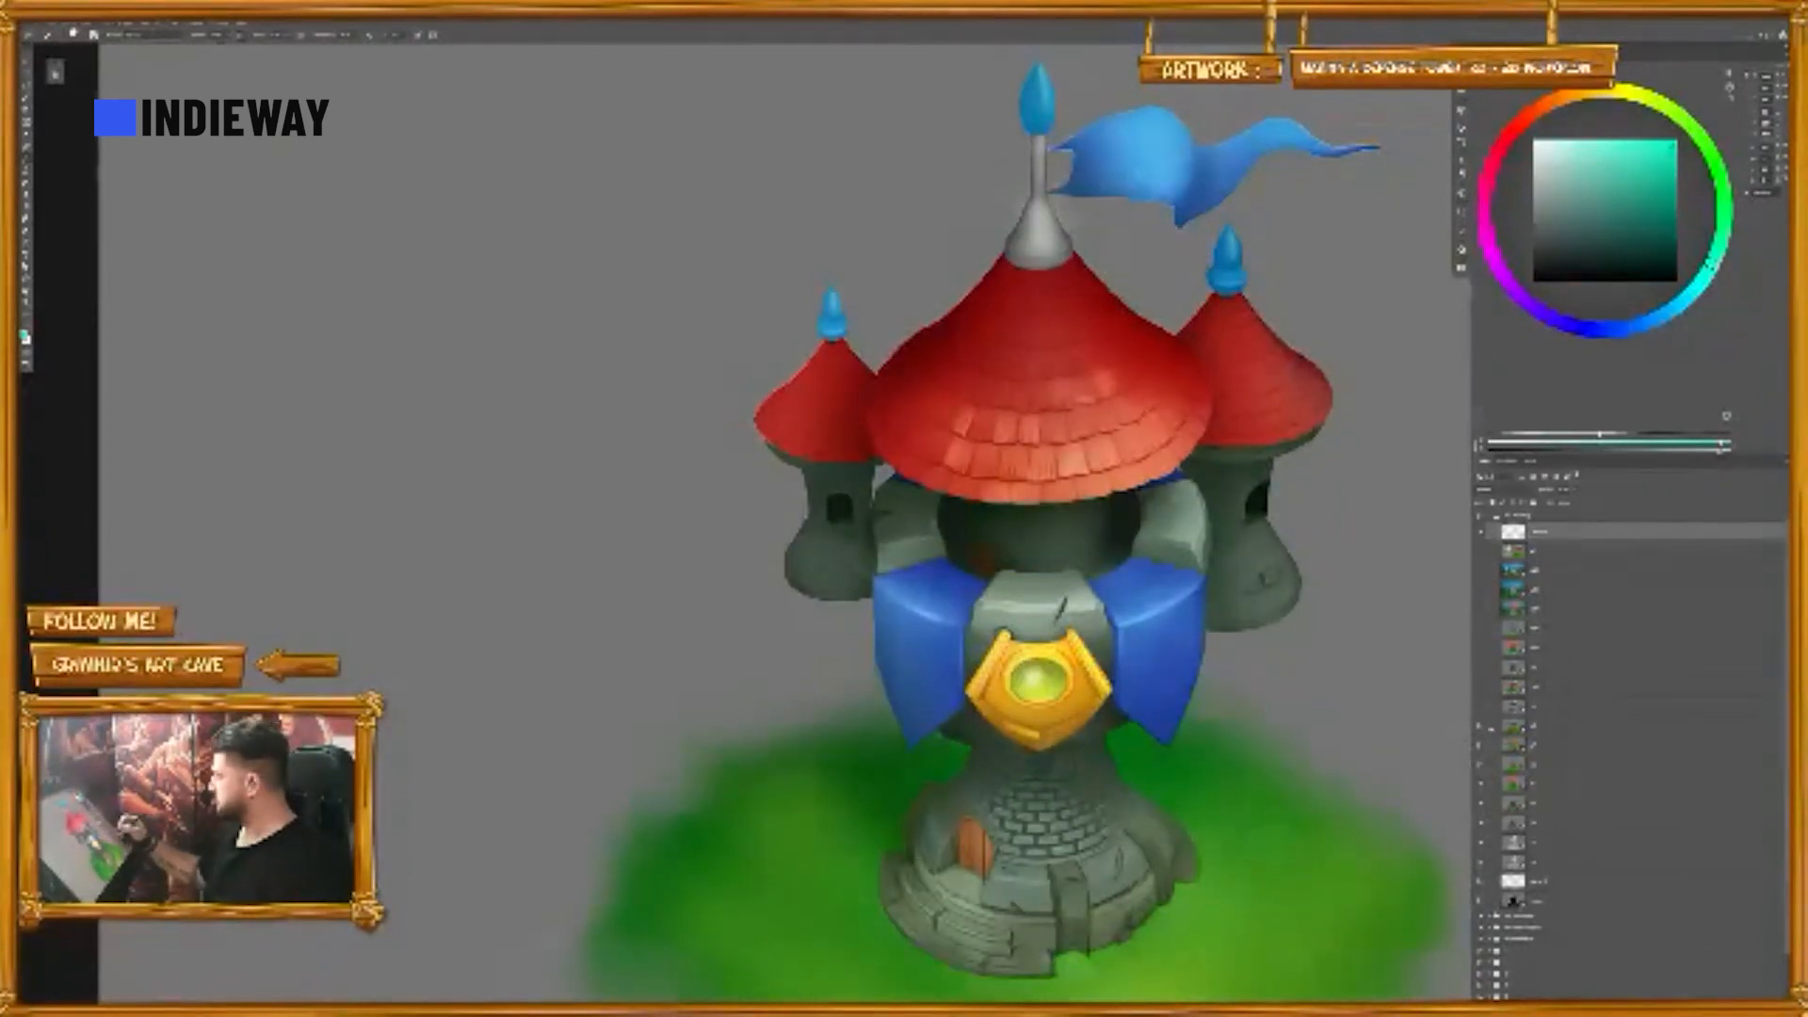
pyautogui.click(1481, 730)
pyautogui.click(1480, 730)
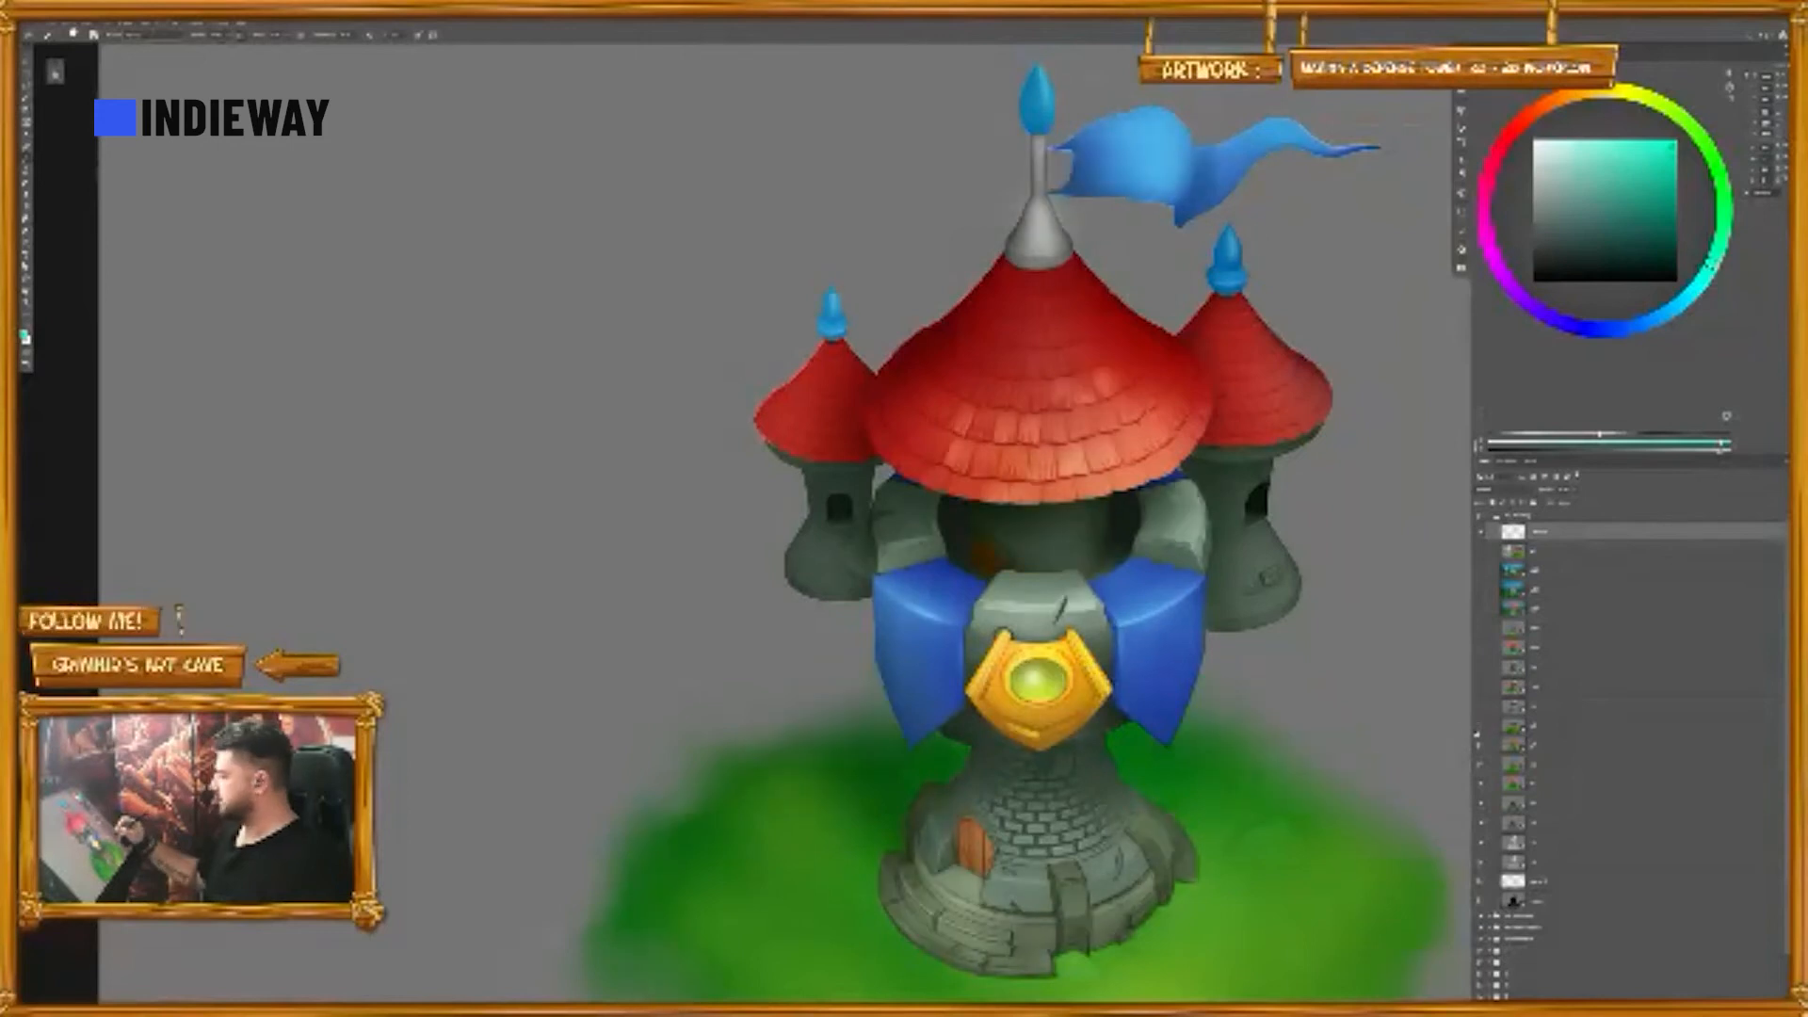
pyautogui.click(1480, 732)
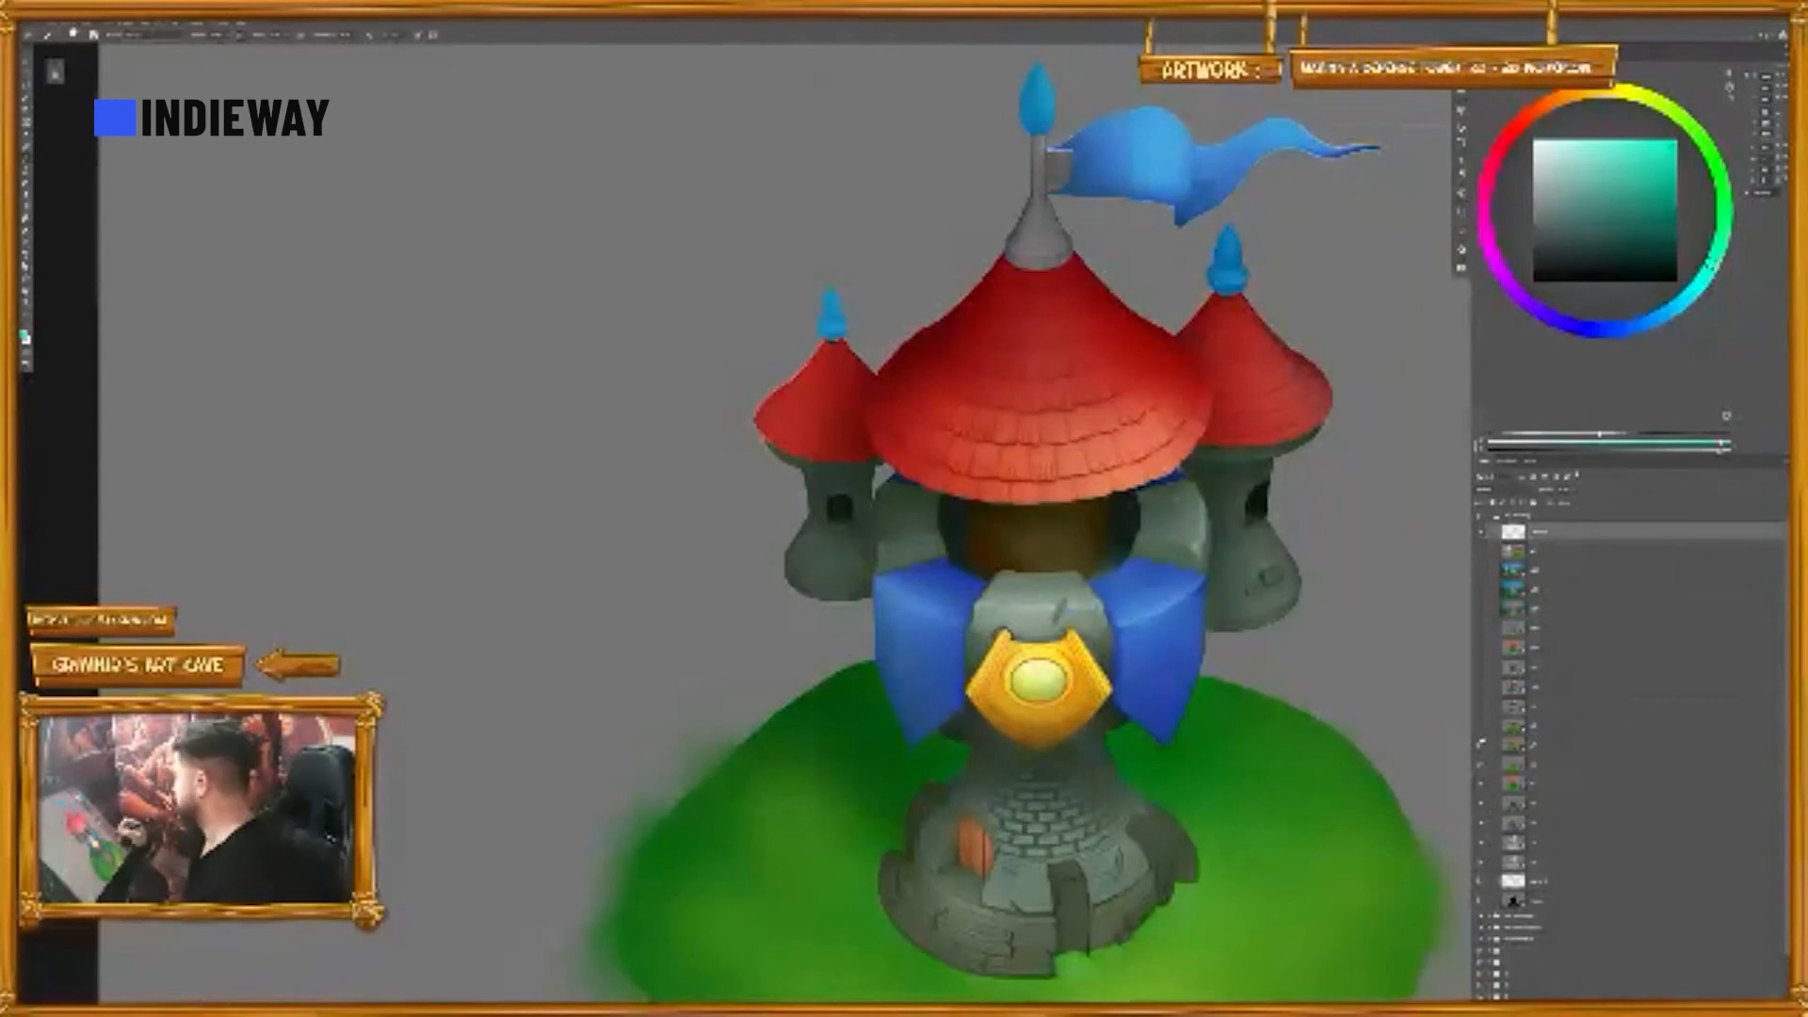
# - Switch repeatedly between the red-roof stage and the more refined stage to compare the tiles, stonework, shield and grass
pyautogui.click(1478, 745)
pyautogui.click(1477, 745)
pyautogui.click(1480, 727)
pyautogui.click(1482, 725)
pyautogui.click(1480, 725)
pyautogui.click(1481, 725)
pyautogui.click(1481, 725)
pyautogui.click(1481, 725)
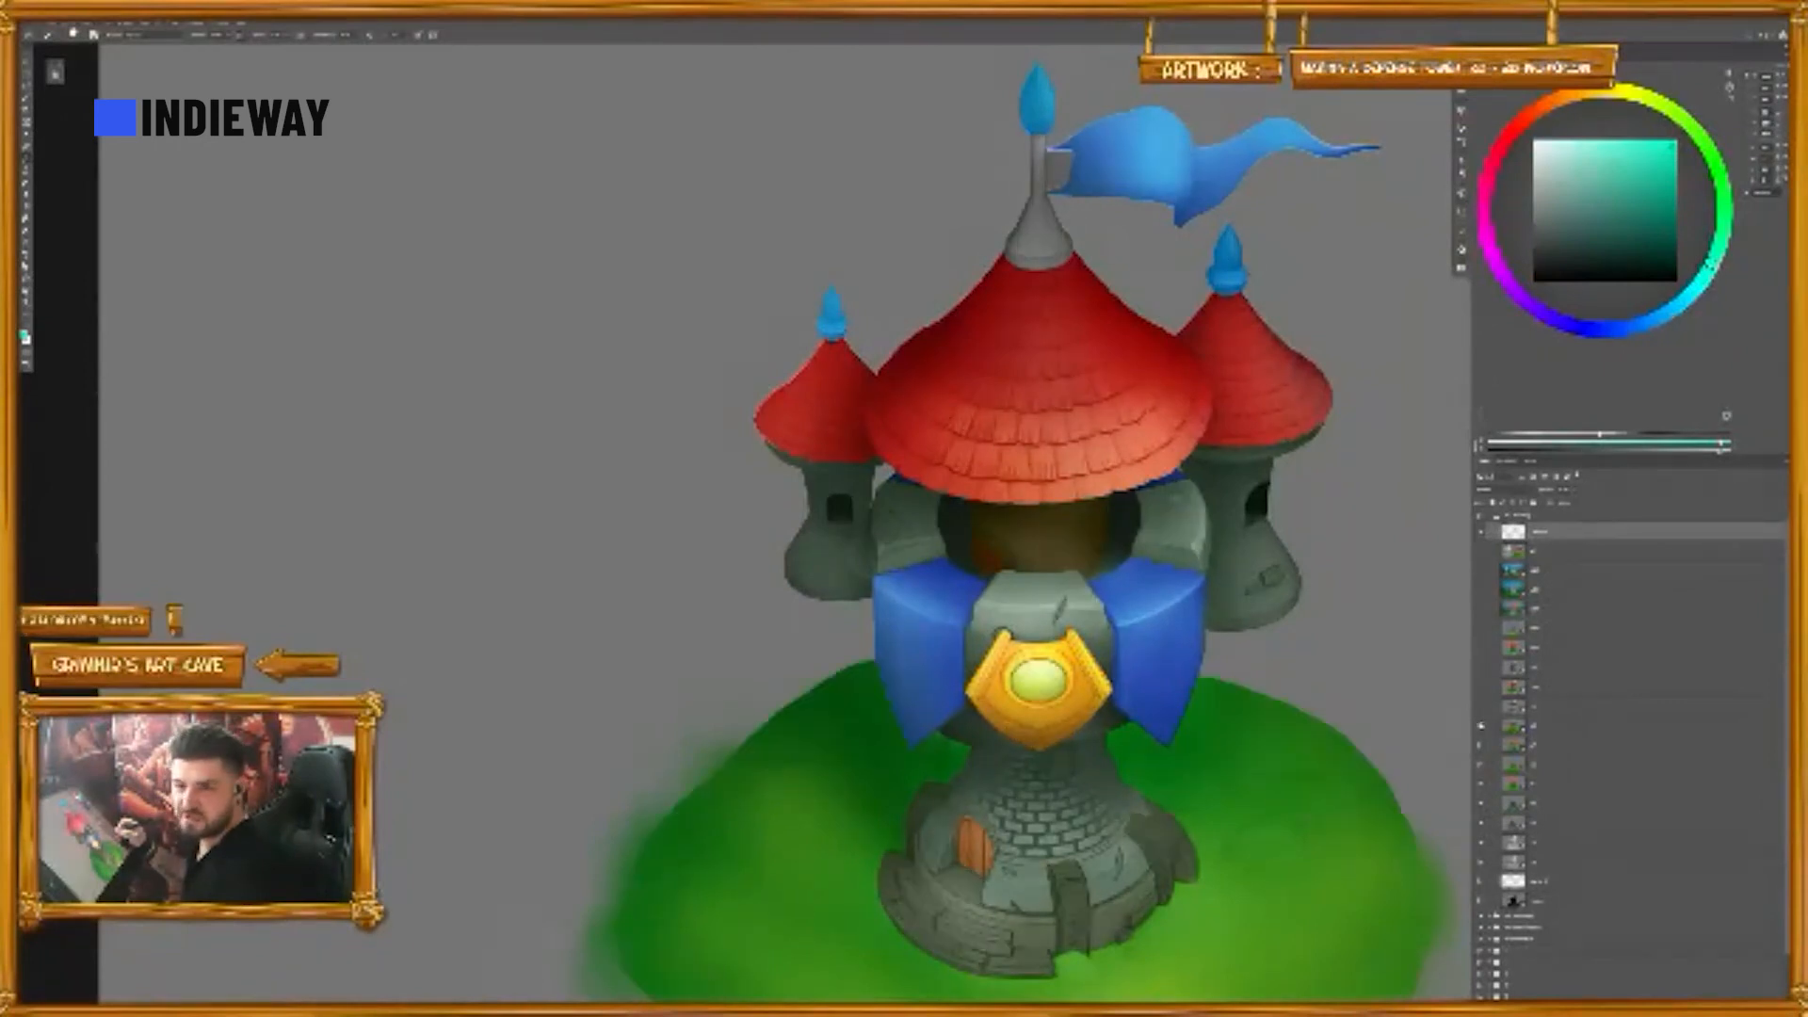
pyautogui.click(1481, 725)
pyautogui.click(1480, 725)
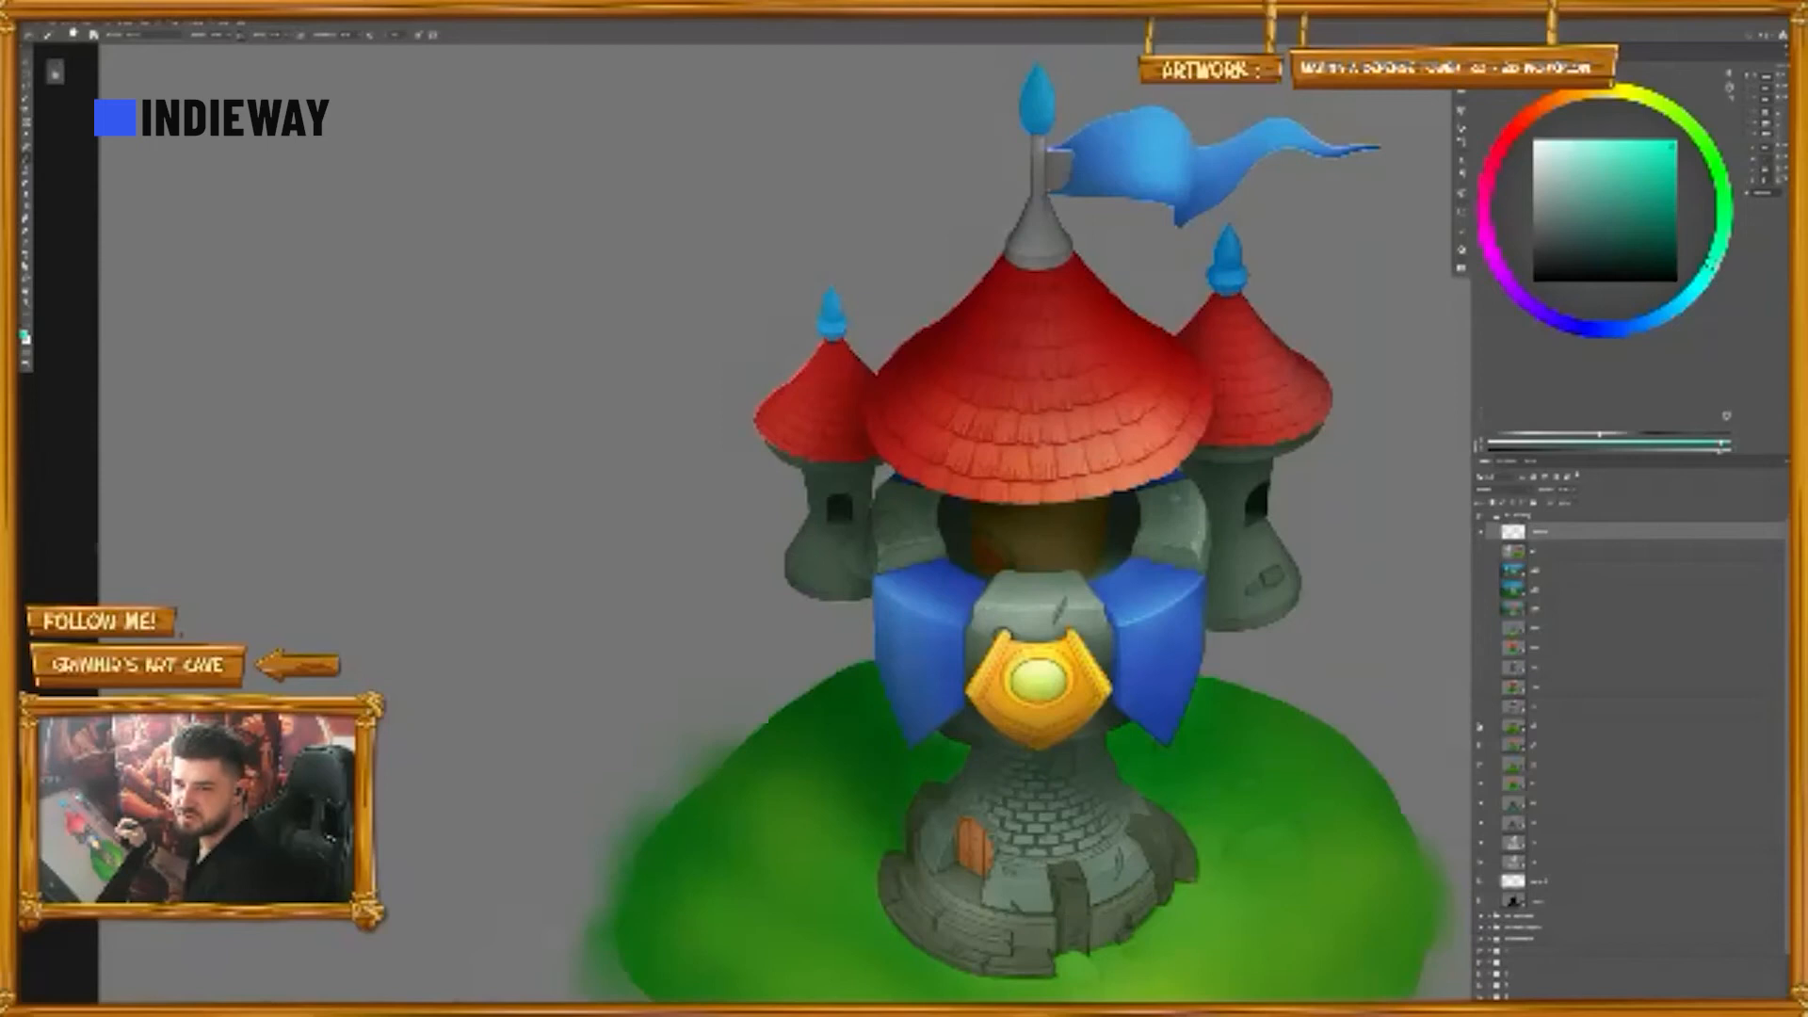
# - Compare the red-roof stage with the refined grass and shield stage, marking the tower's inner opening in teal and undoing the mark
pyautogui.click(1481, 725)
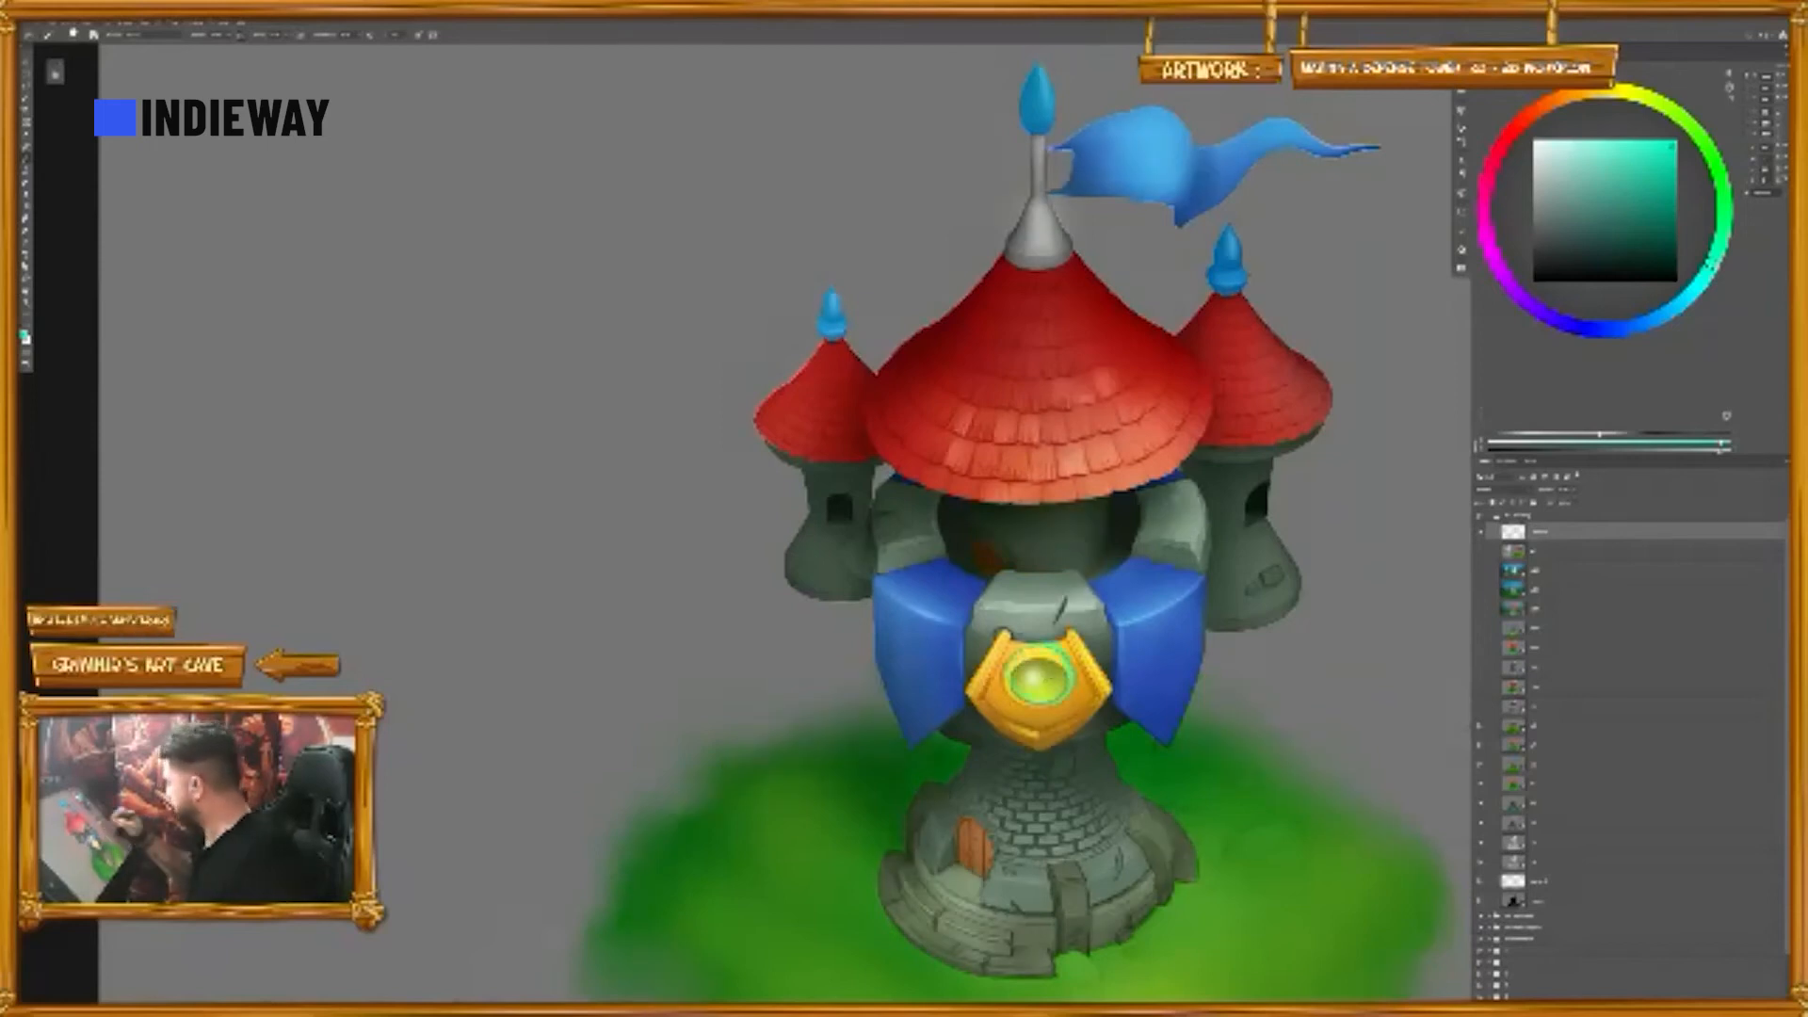
pyautogui.click(1479, 729)
pyautogui.click(1479, 730)
pyautogui.moveTo(1053, 518); pyautogui.dragTo(1064, 520)
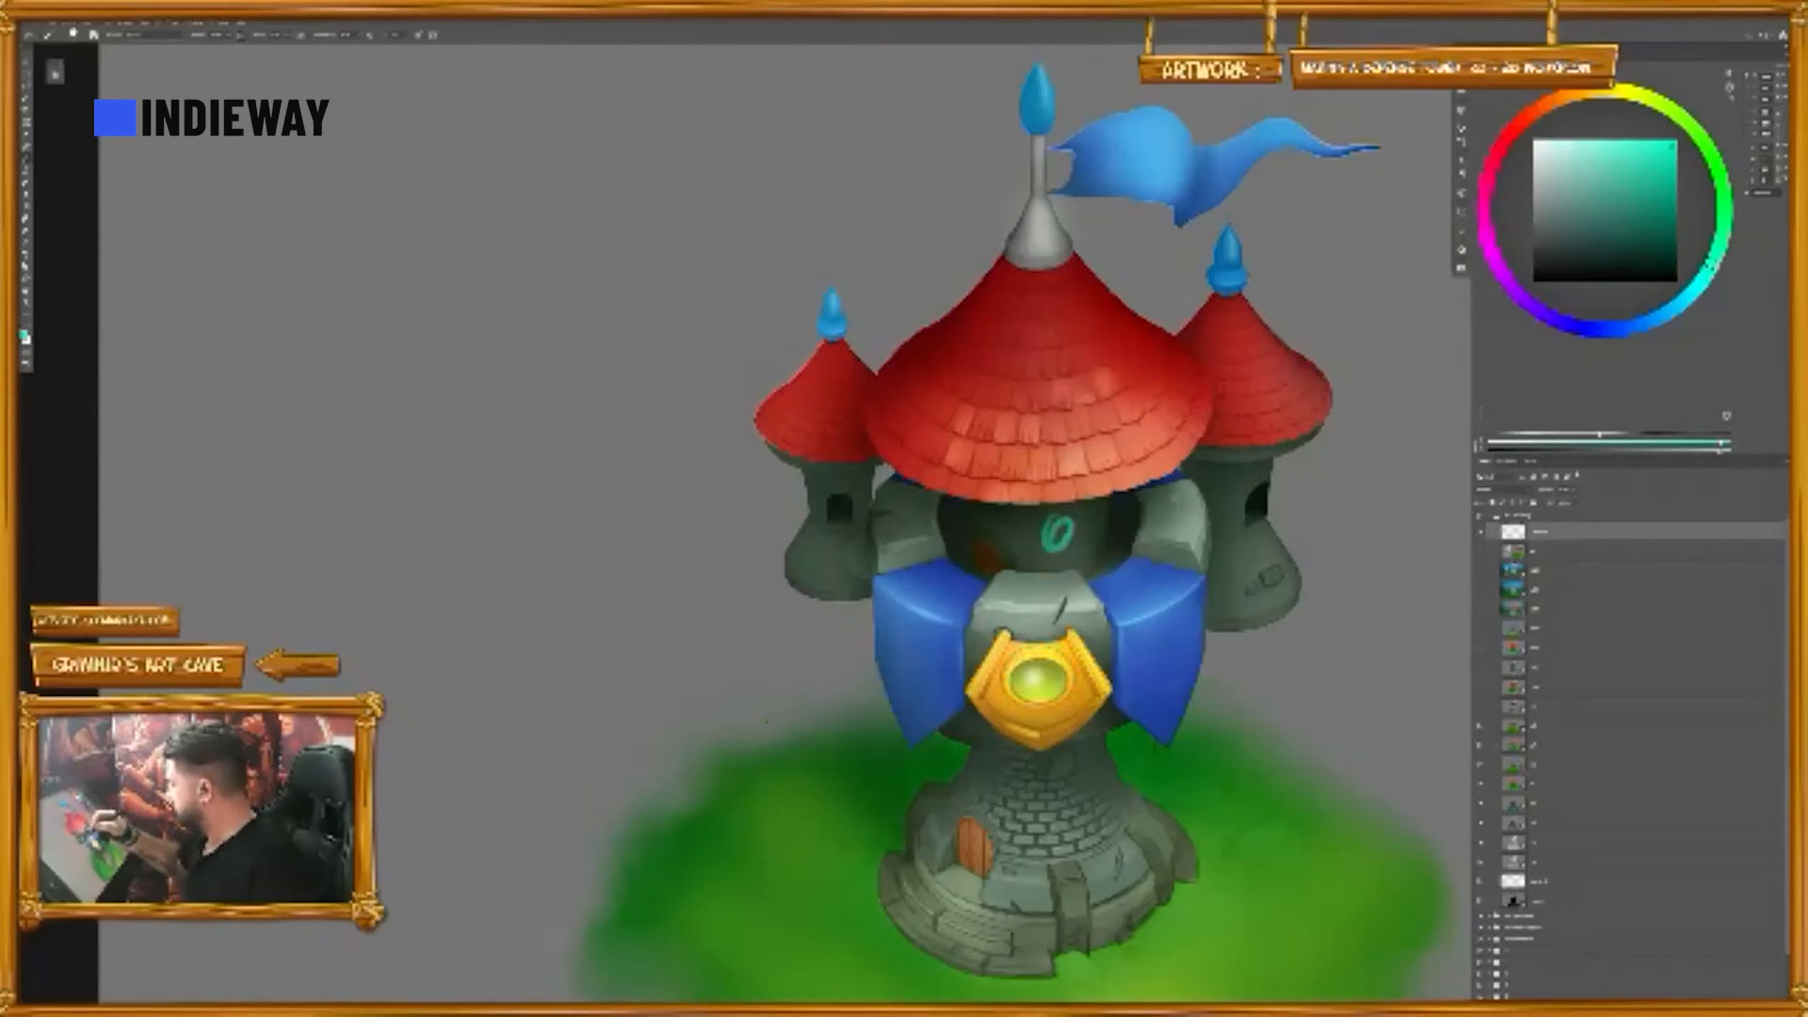
pyautogui.hotkey('ctrl', 'z')
pyautogui.click(1478, 728)
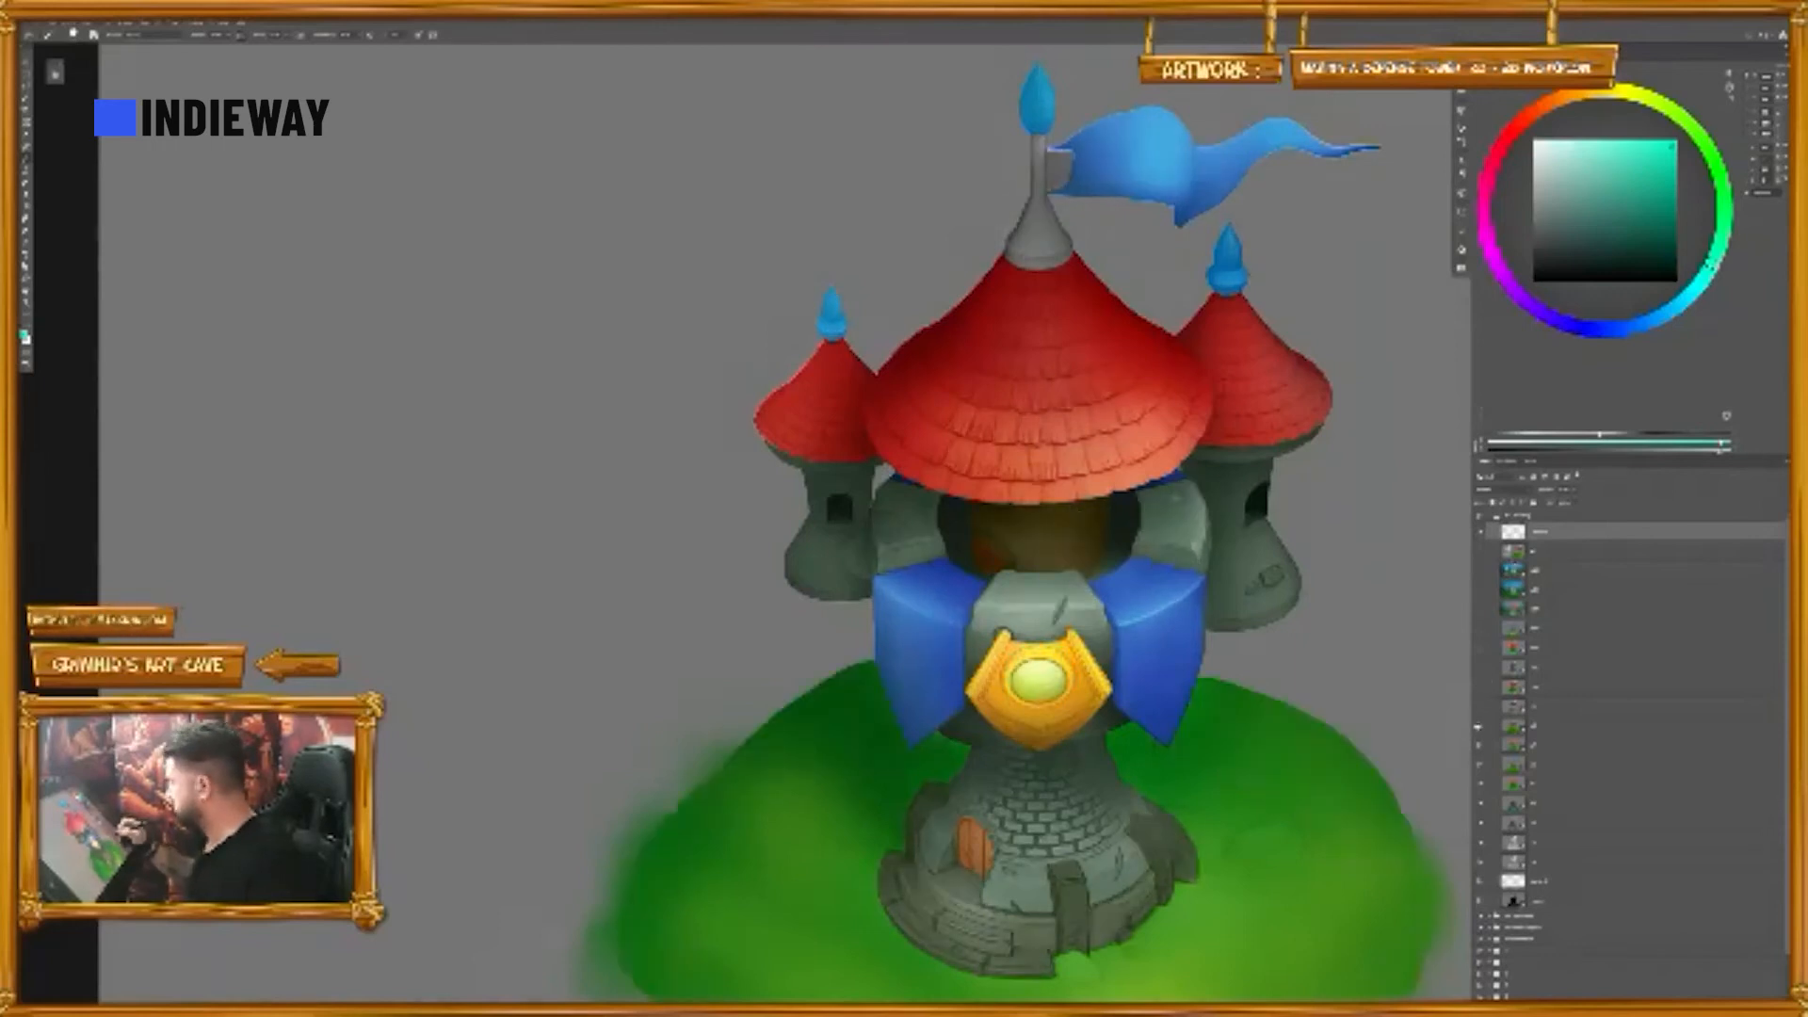
pyautogui.click(1478, 727)
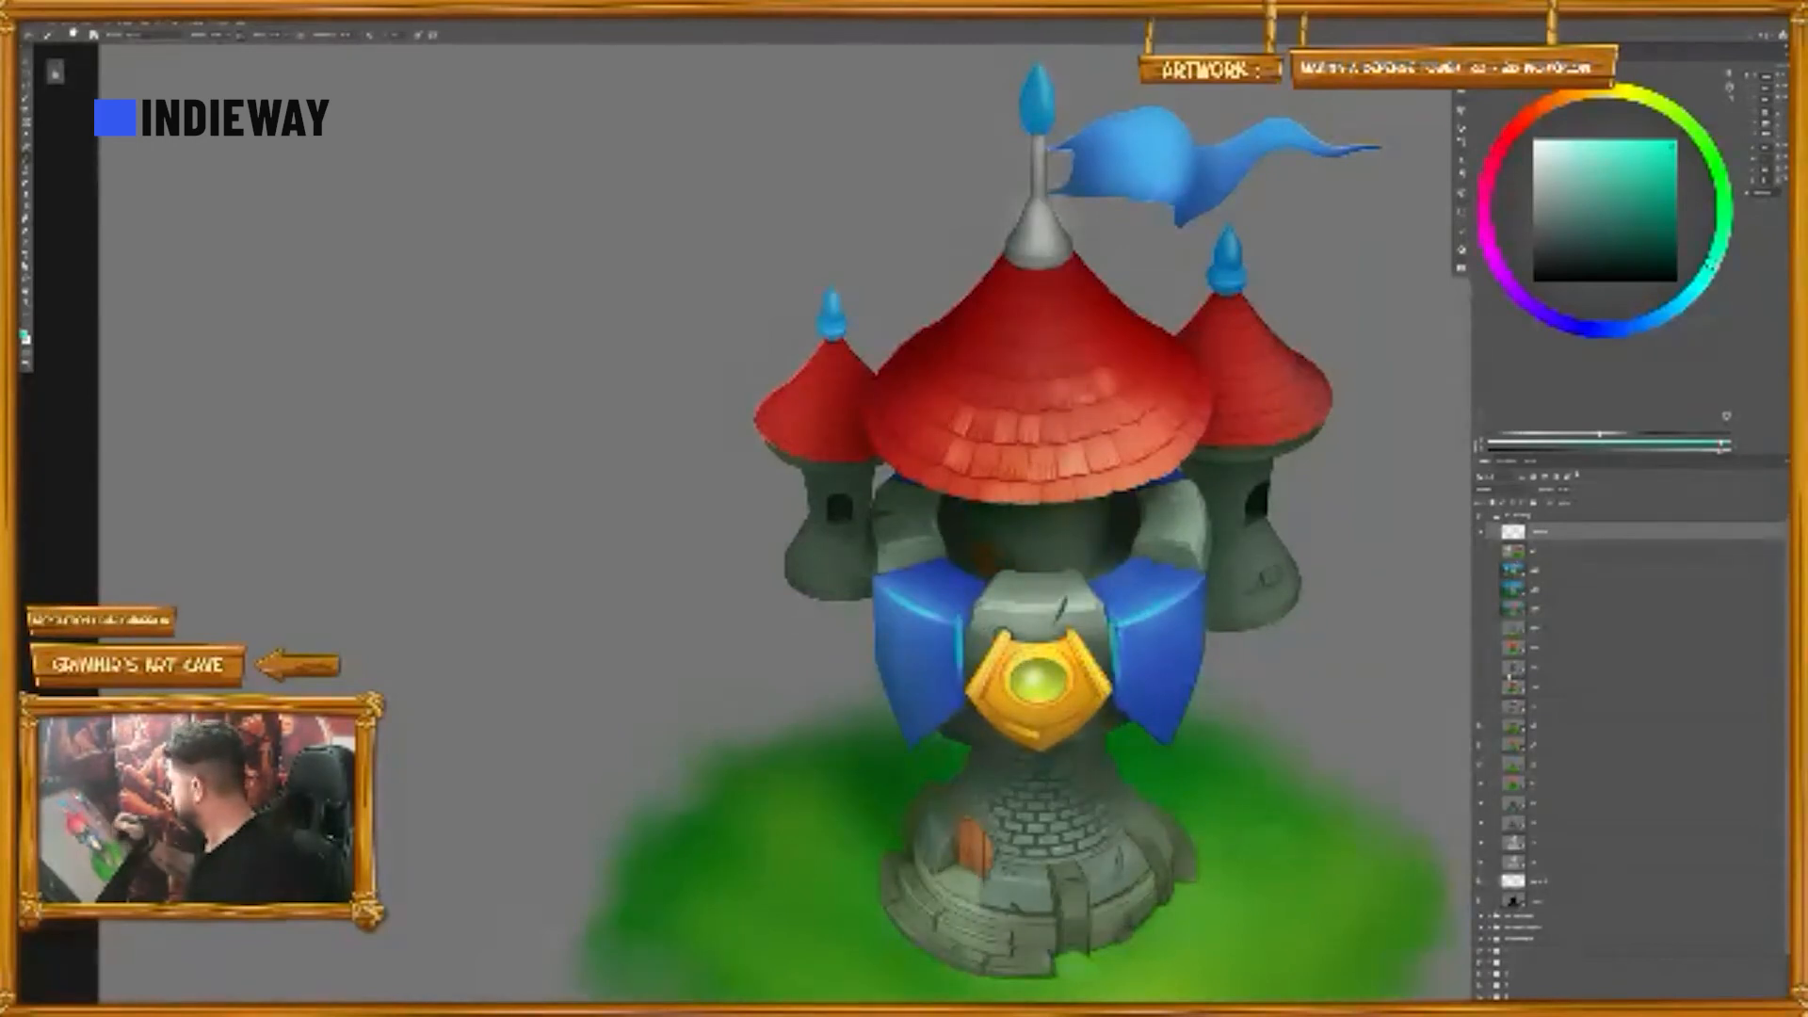
# - Compare the two neighbouring stages again, circle the spire tips of the main roof and both side turrets in teal, and clear the marks
pyautogui.click(1479, 726)
pyautogui.click(1479, 725)
pyautogui.click(1481, 725)
pyautogui.click(1482, 726)
pyautogui.moveTo(1015, 111)
pyautogui.mouseDown()
pyautogui.moveTo(1000, 245)
pyautogui.moveTo(1060, 155)
pyautogui.mouseUp()
pyautogui.moveTo(1022, 59); pyautogui.dragTo(1039, 58)
pyautogui.moveTo(805, 318); pyautogui.dragTo(865, 314)
pyautogui.moveTo(1230, 214)
pyautogui.mouseDown()
pyautogui.moveTo(1187, 273)
pyautogui.moveTo(1253, 250)
pyautogui.mouseUp()
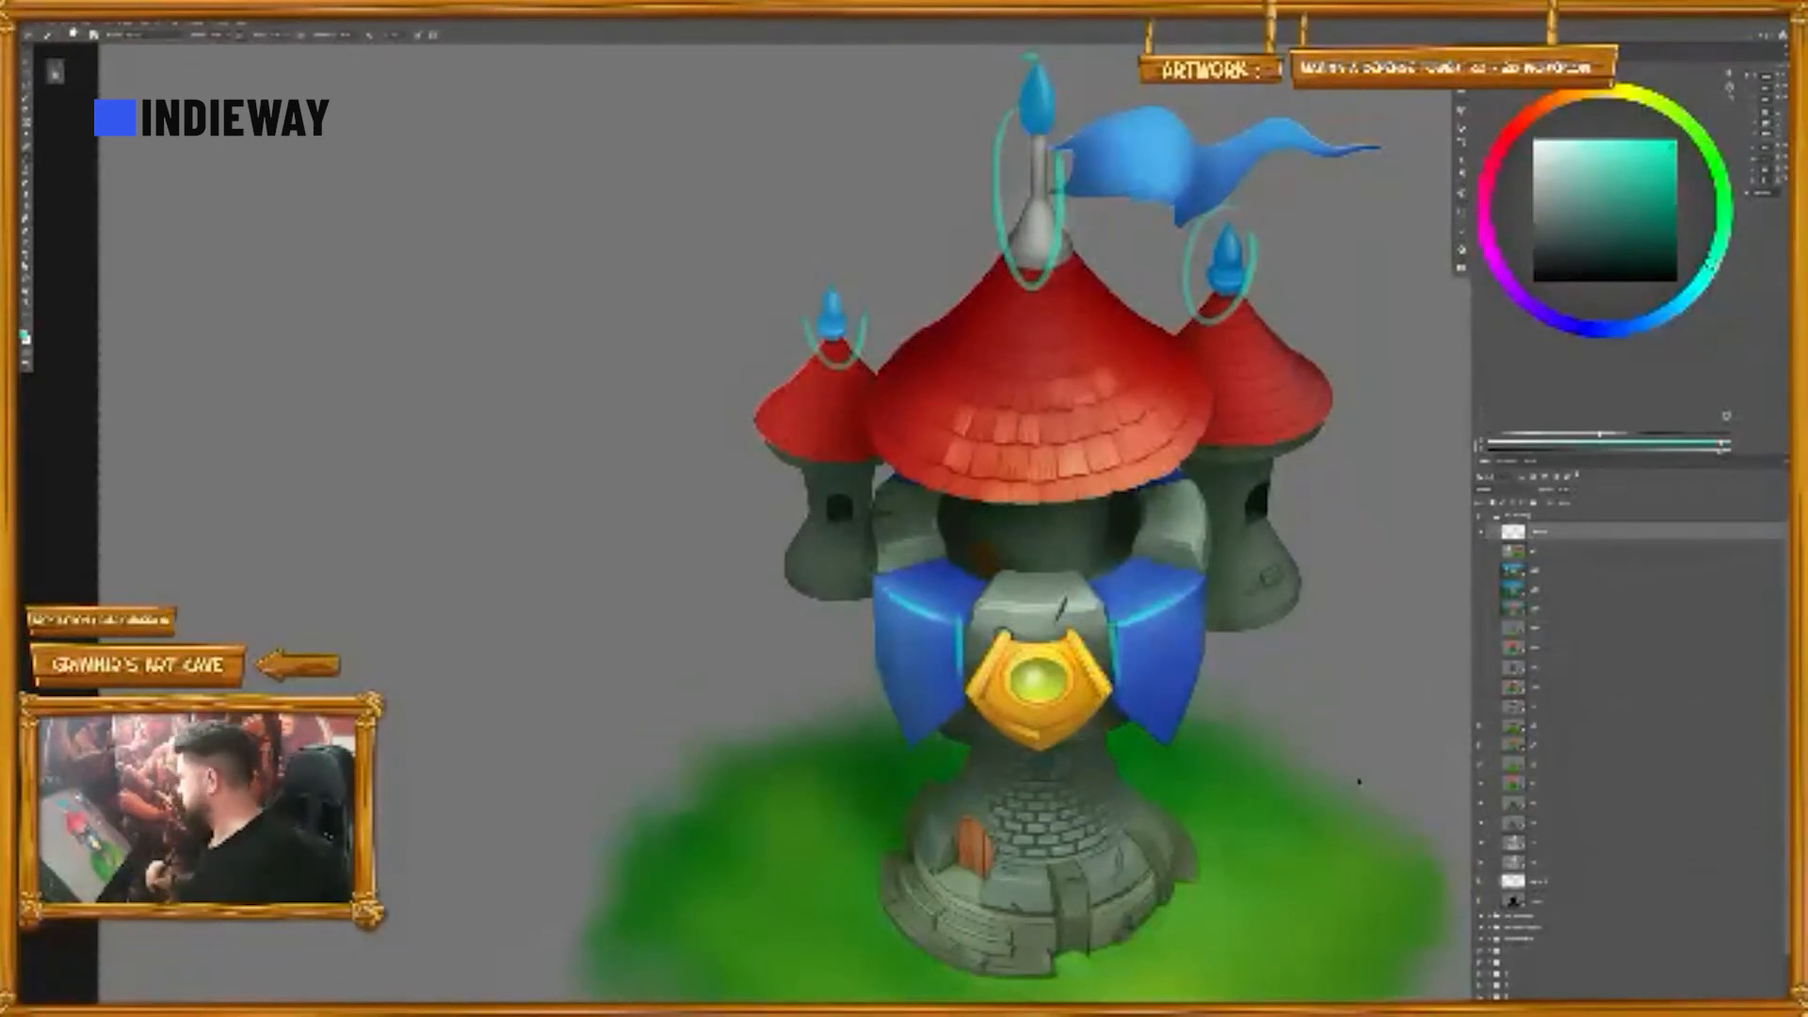
pyautogui.press('Delete')
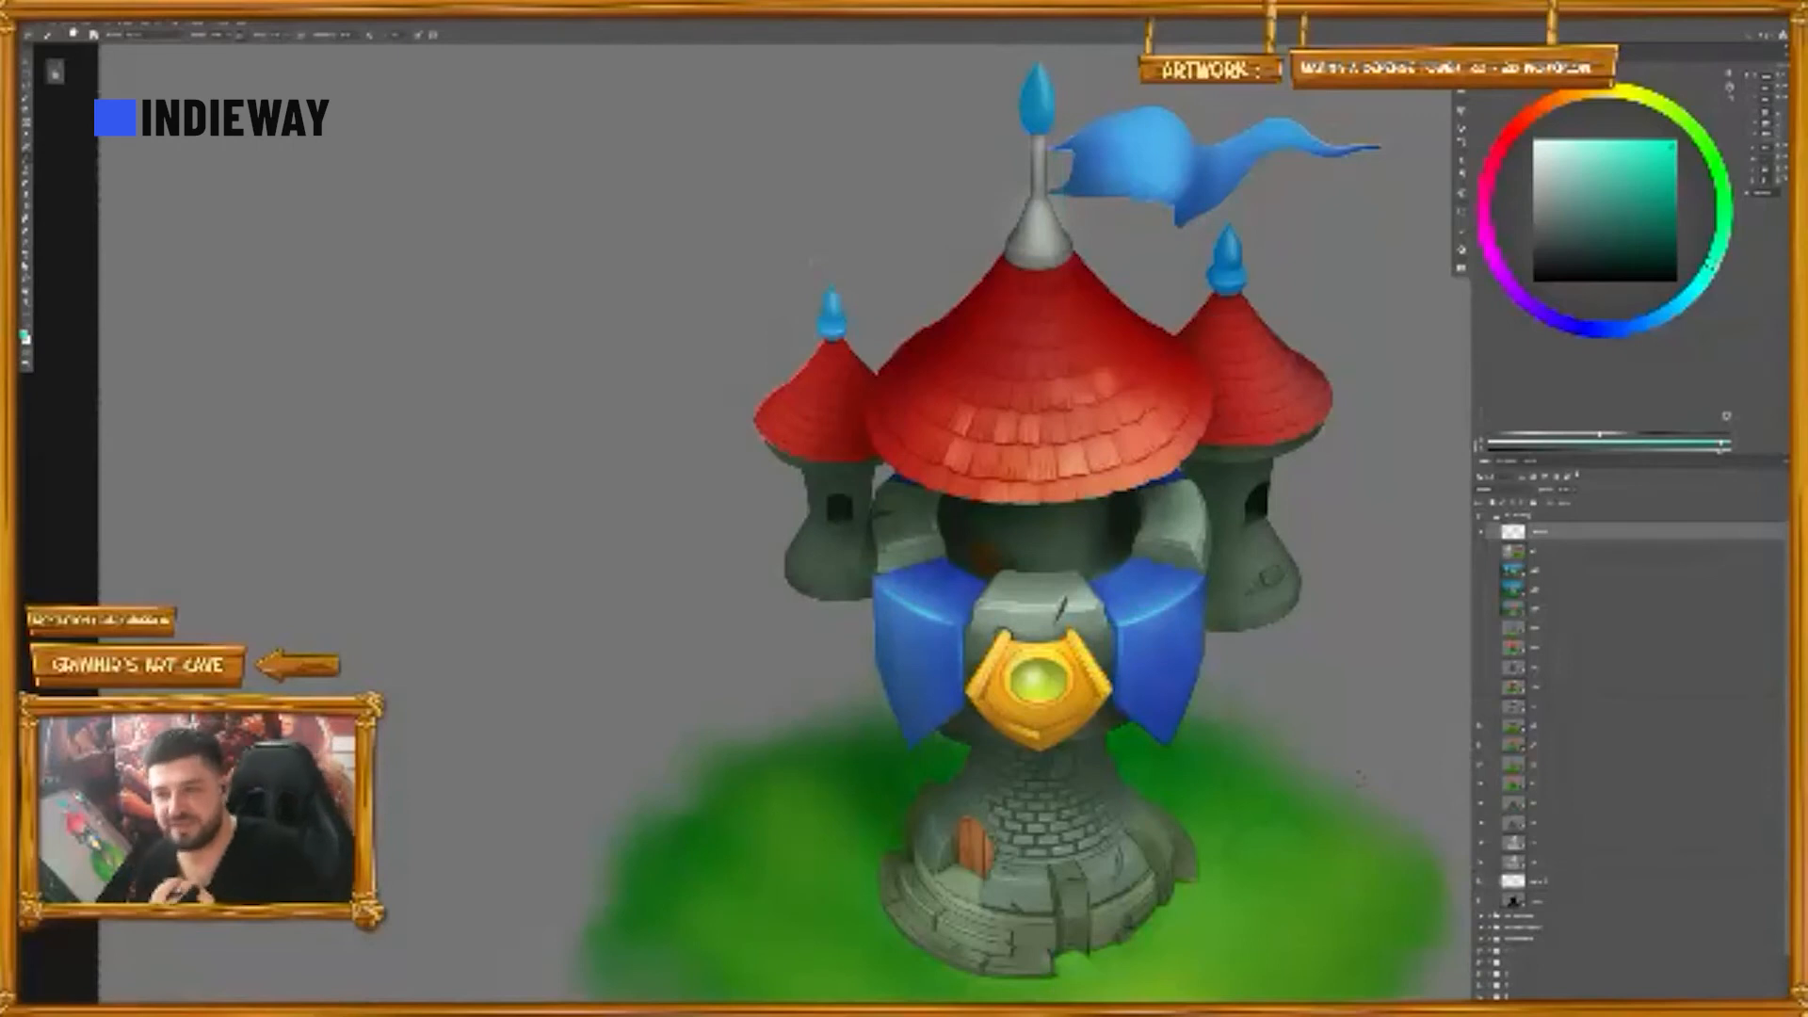
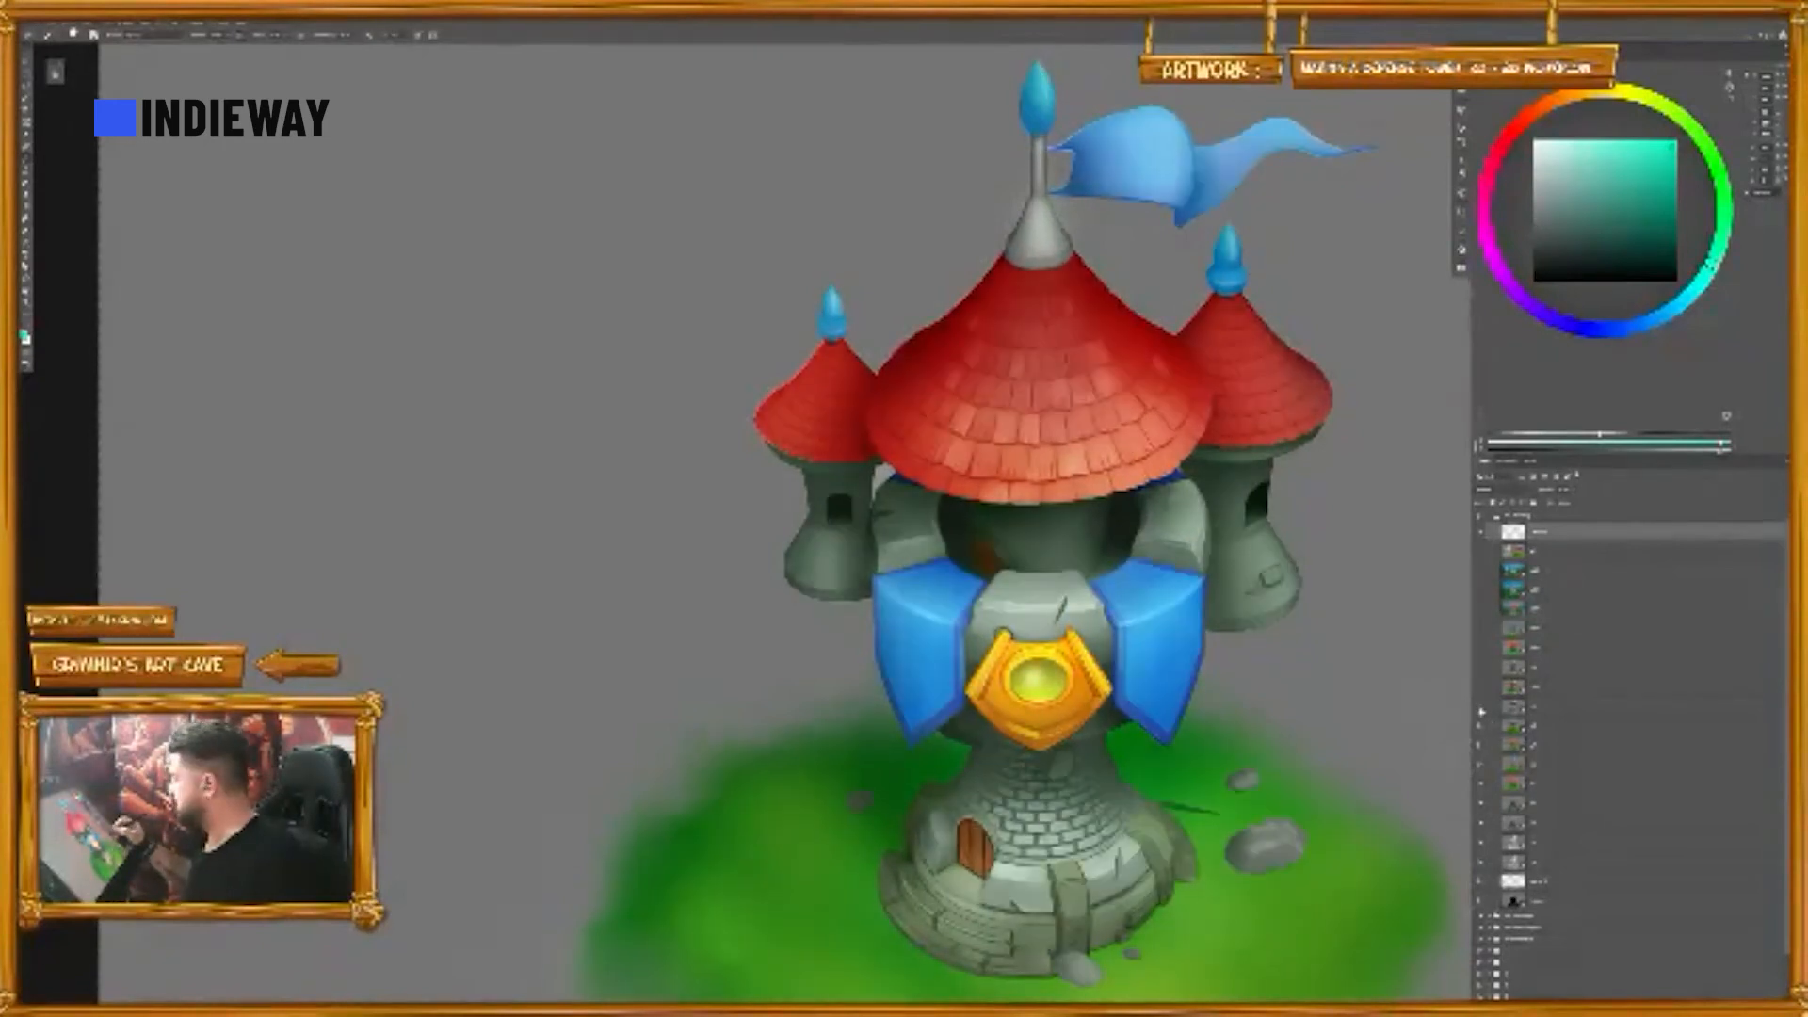
# - Compare the stage with lighter blue shields and scattered rocks against its predecessor across the whole tower
pyautogui.click(1481, 708)
pyautogui.click(1481, 708)
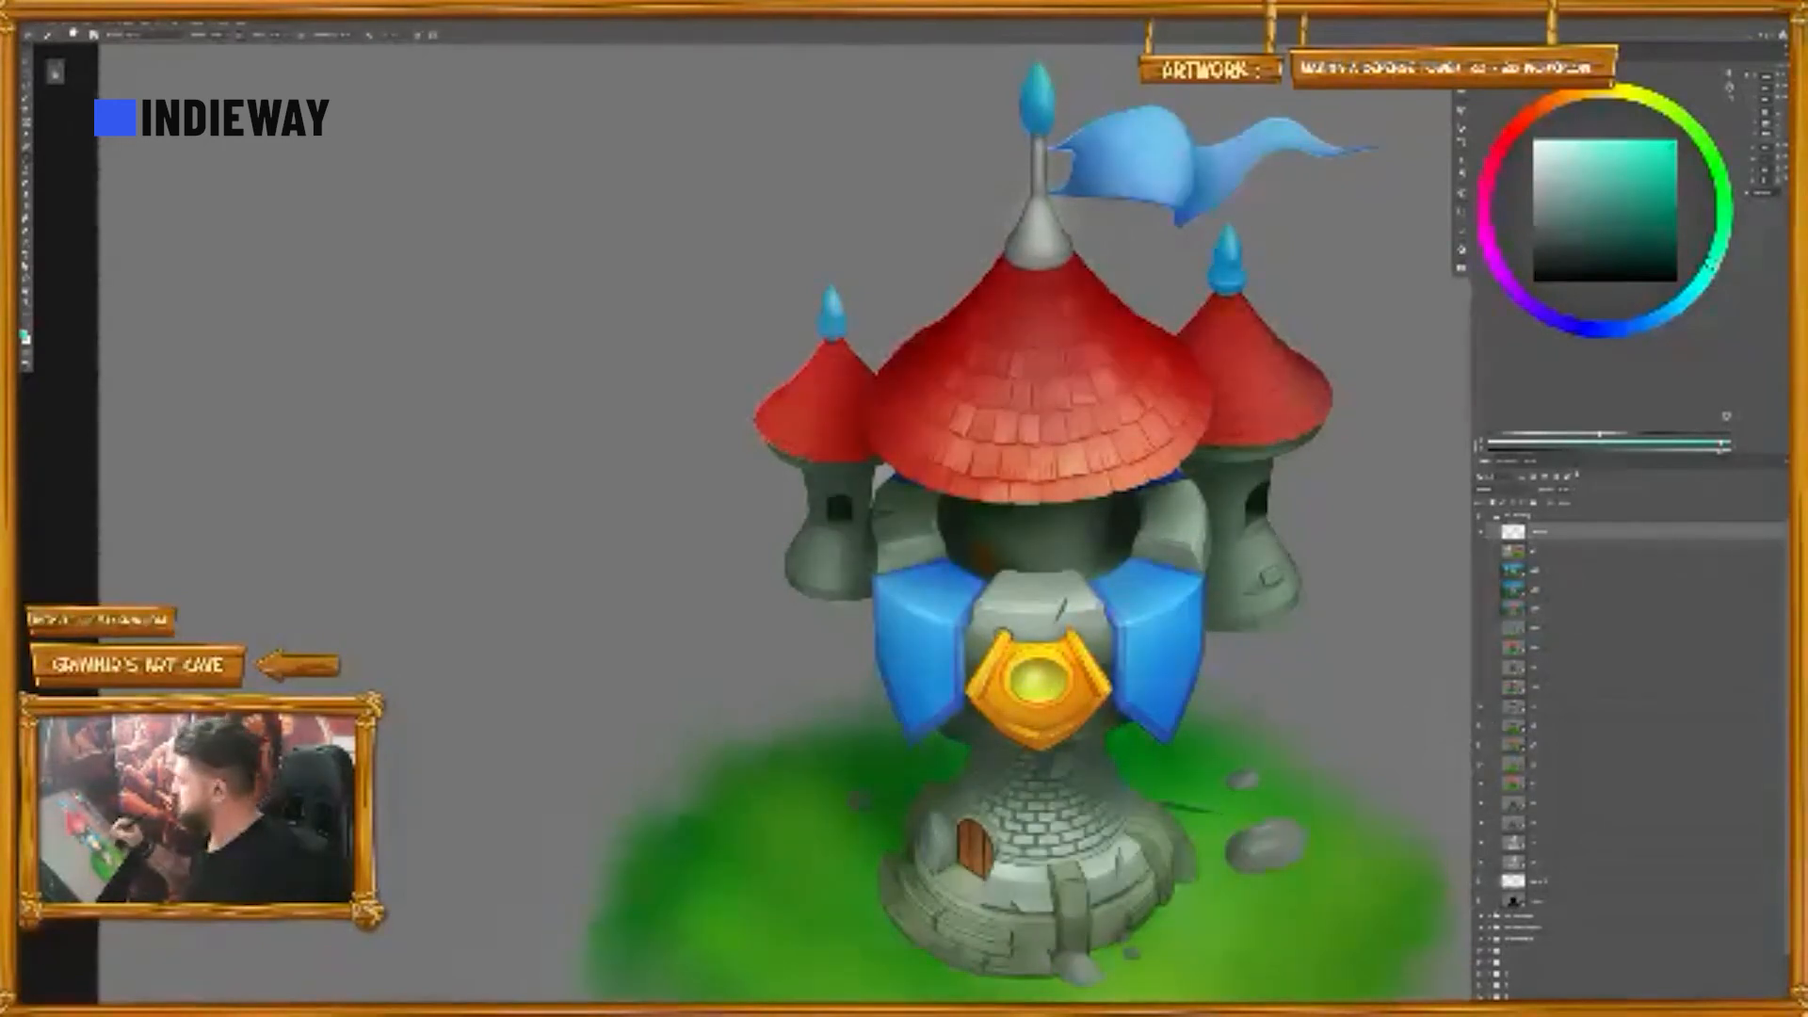
pyautogui.click(1481, 709)
pyautogui.click(1480, 708)
# - Examine the main roof up close, switching repeatedly between the lighter-blue-shield stage and its predecessor to compare the tiles and stonework
pyautogui.press('z')
pyautogui.moveTo(1153, 271); pyautogui.dragTo(1203, 234)
pyautogui.click(1481, 709)
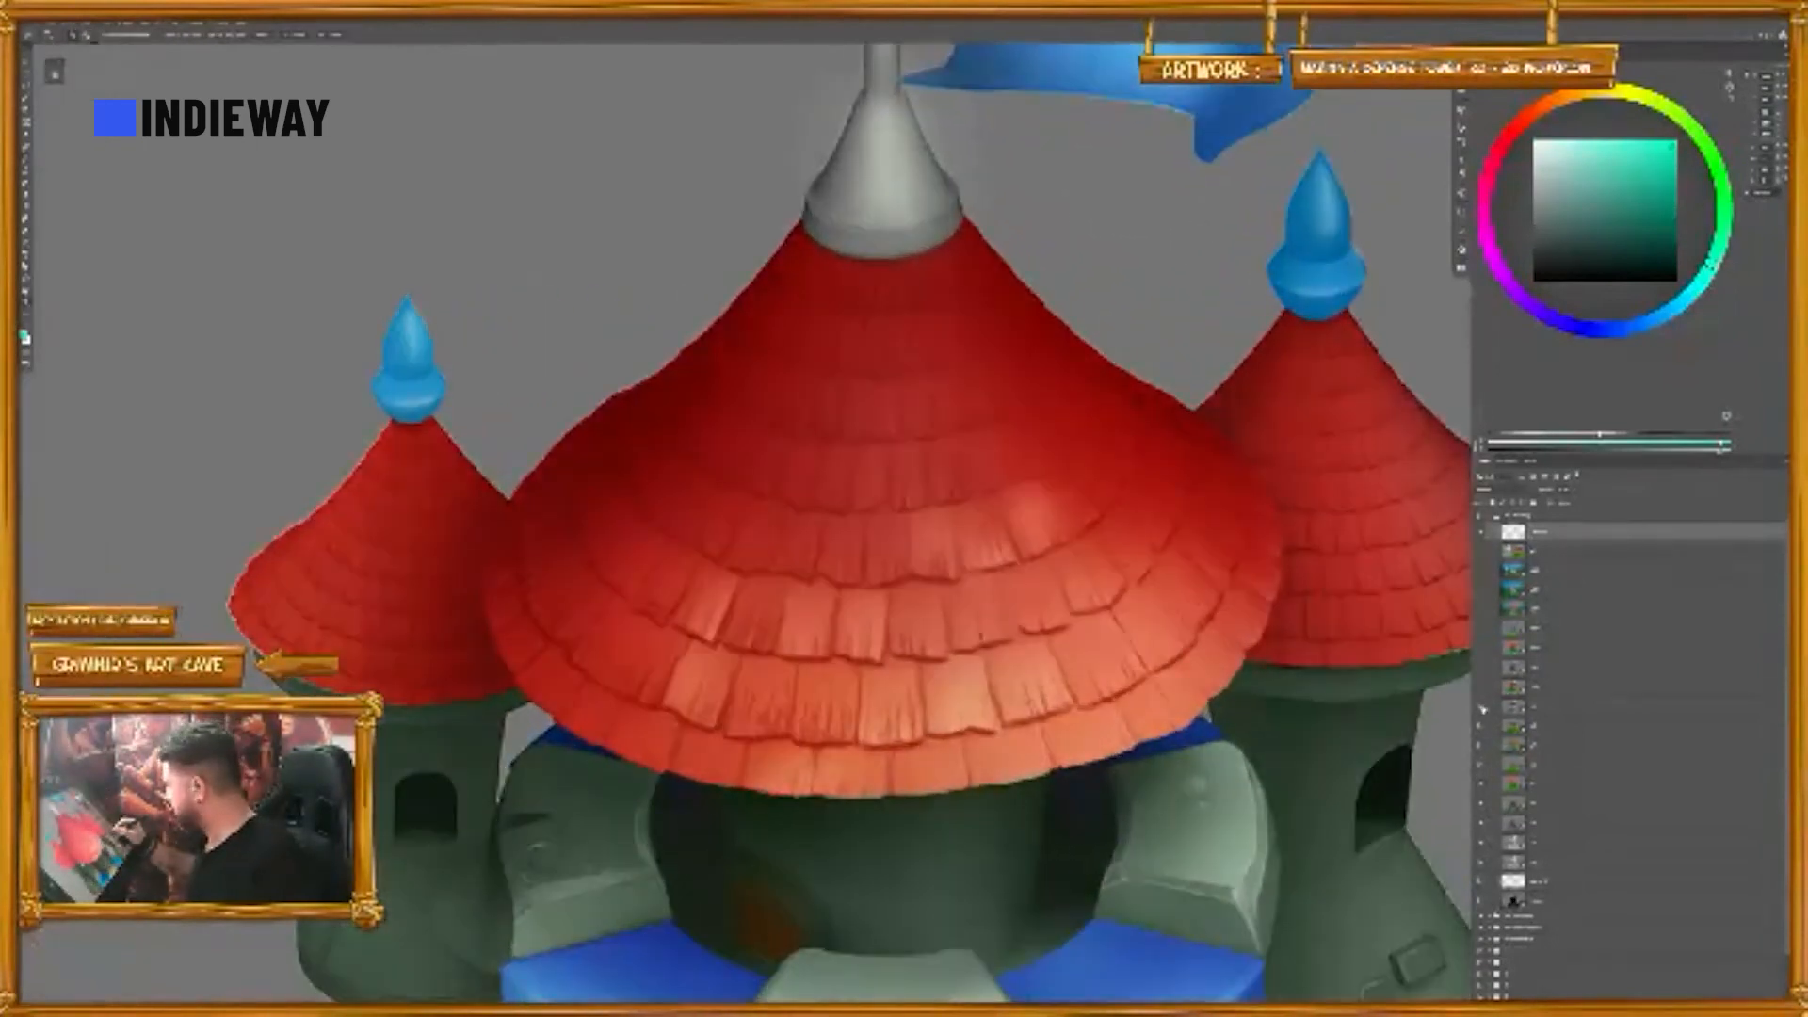
pyautogui.click(1482, 708)
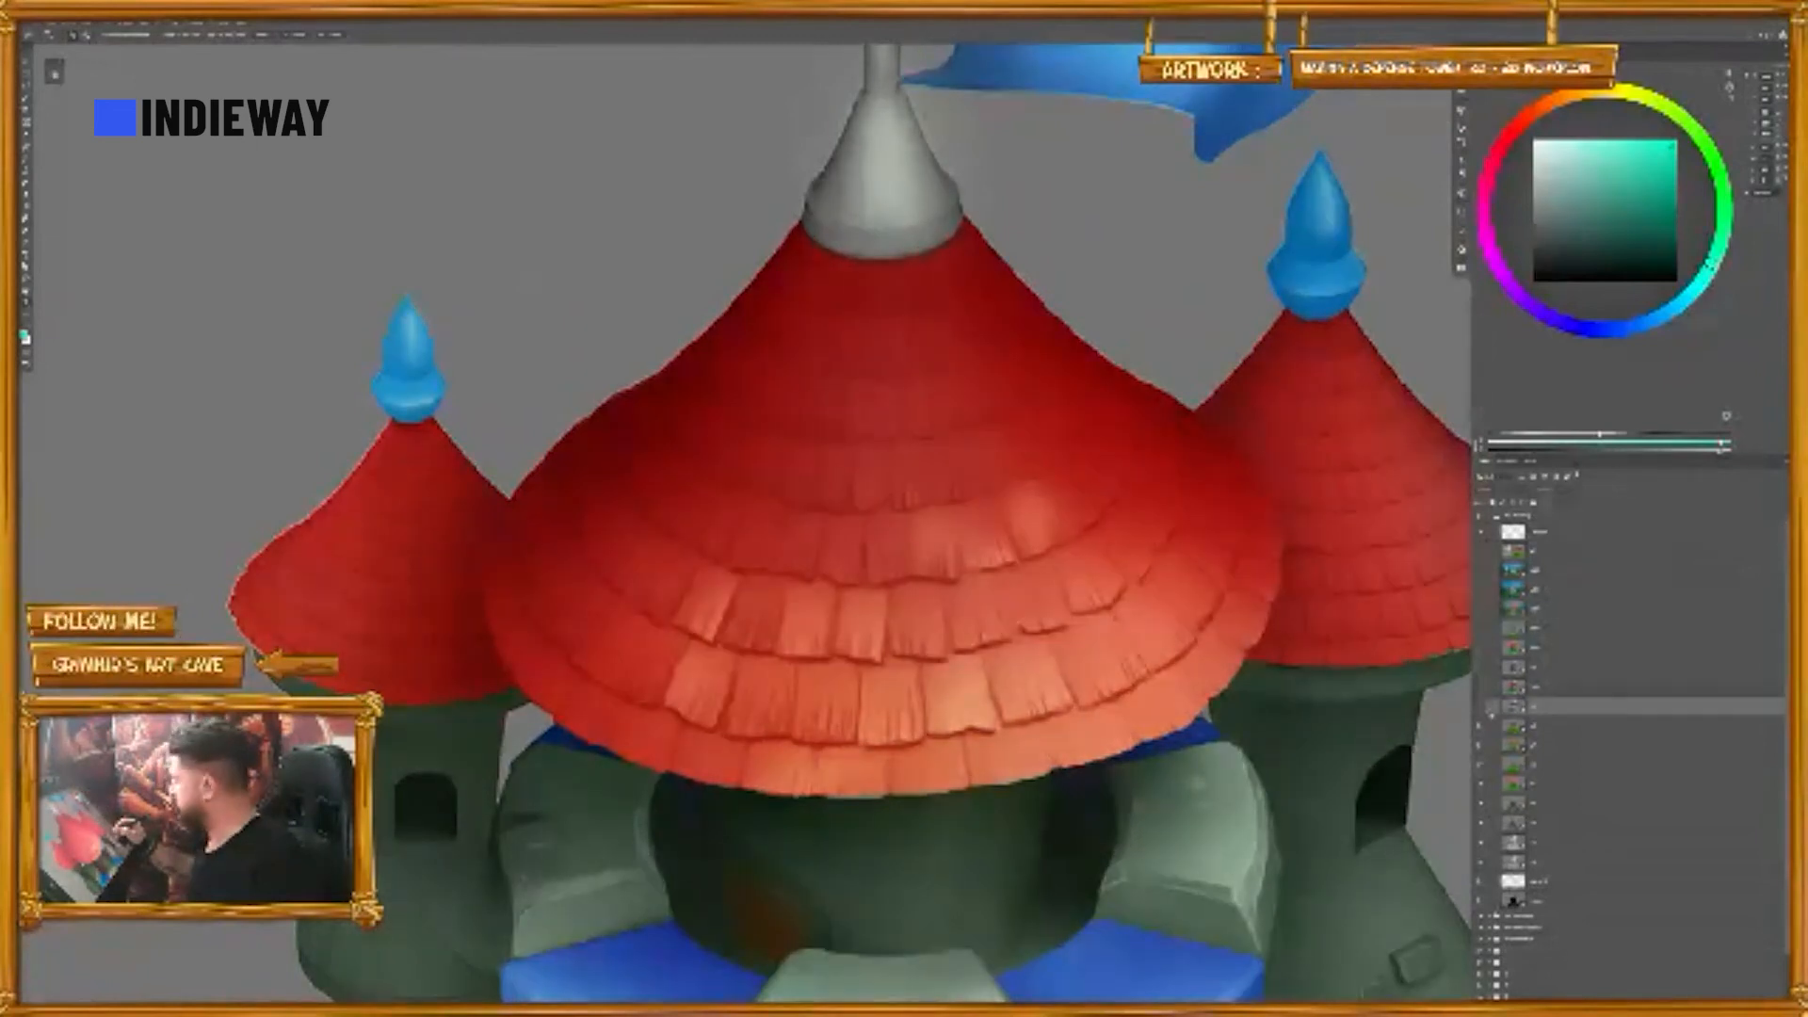
pyautogui.click(1481, 709)
pyautogui.click(1483, 709)
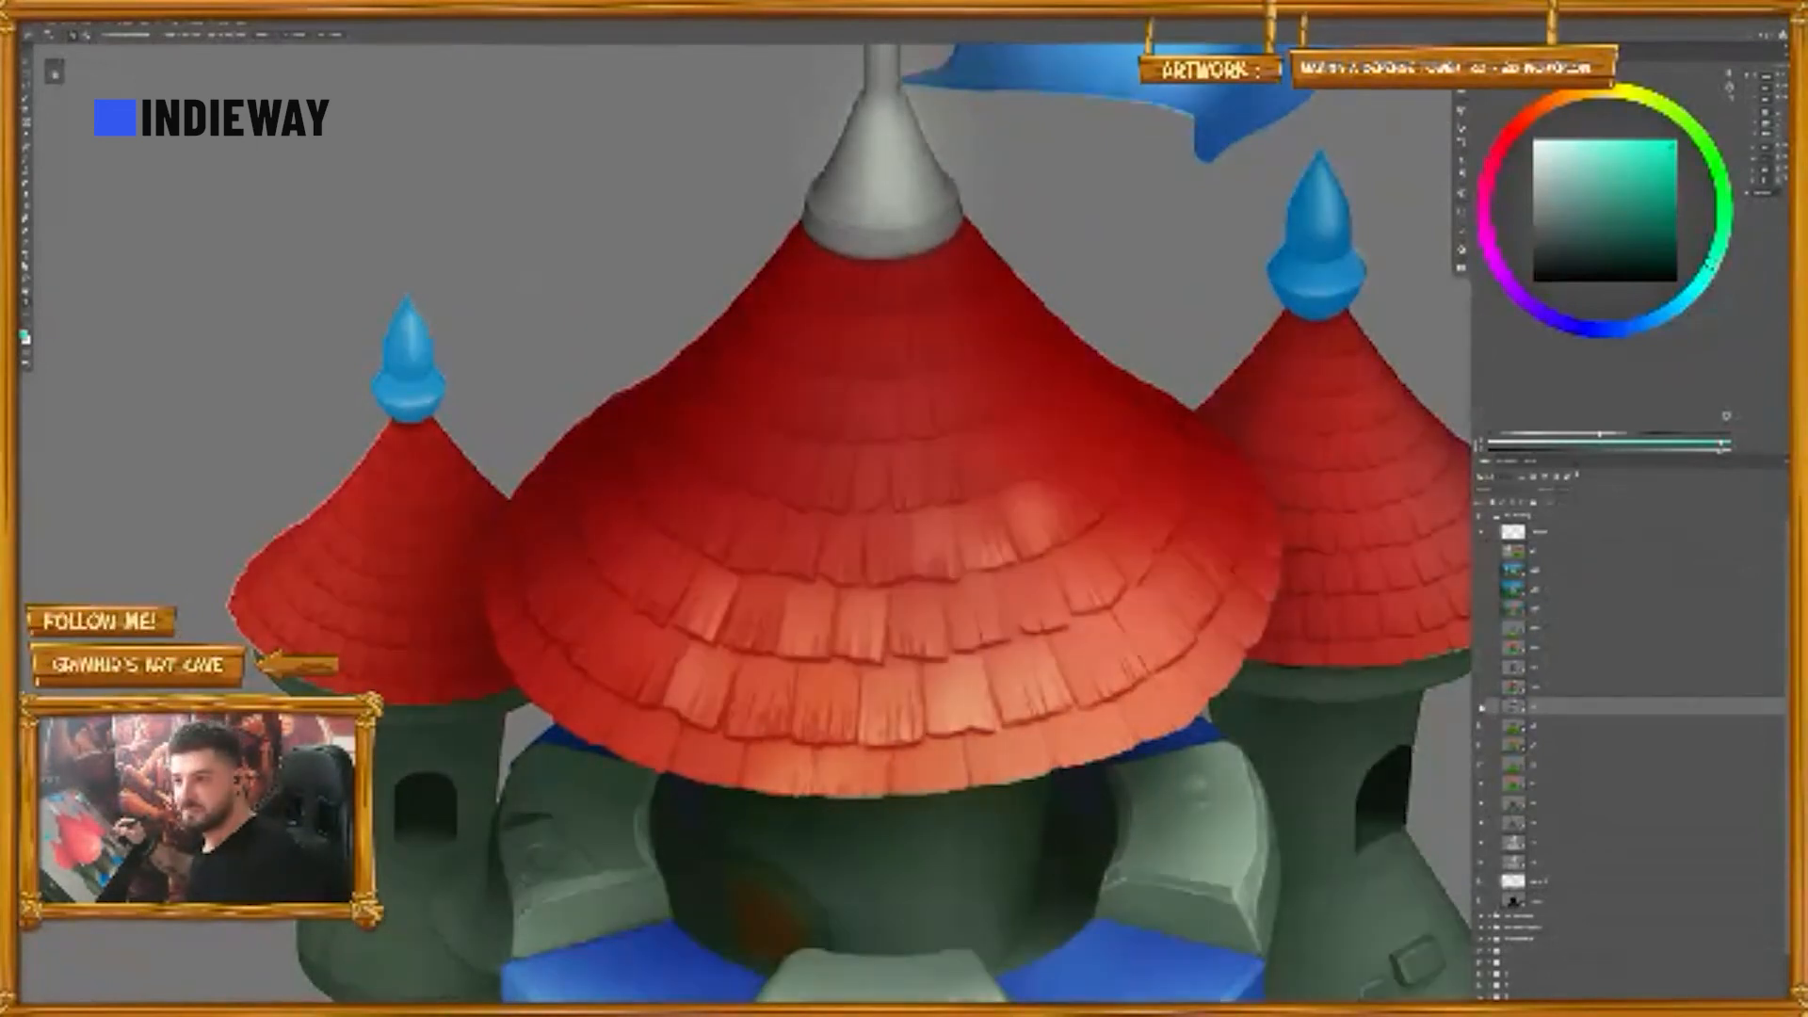
pyautogui.click(1483, 707)
pyautogui.click(1482, 709)
pyautogui.click(1483, 709)
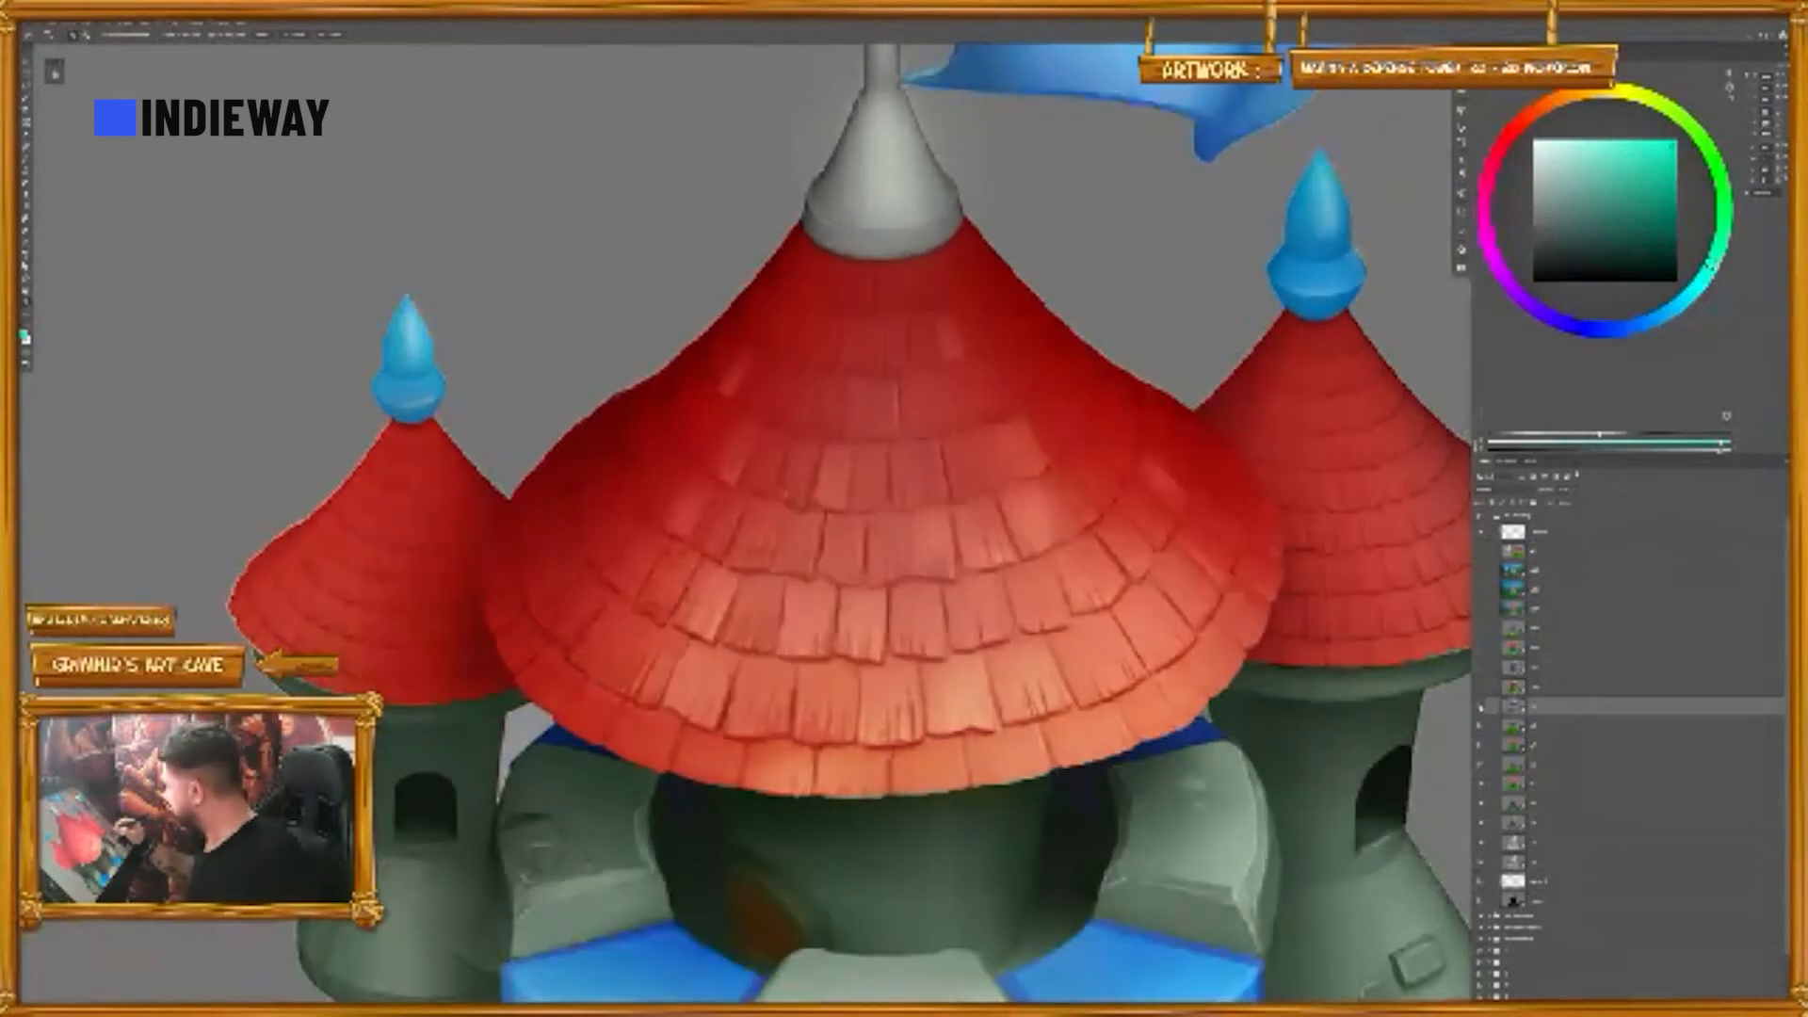
pyautogui.click(1483, 709)
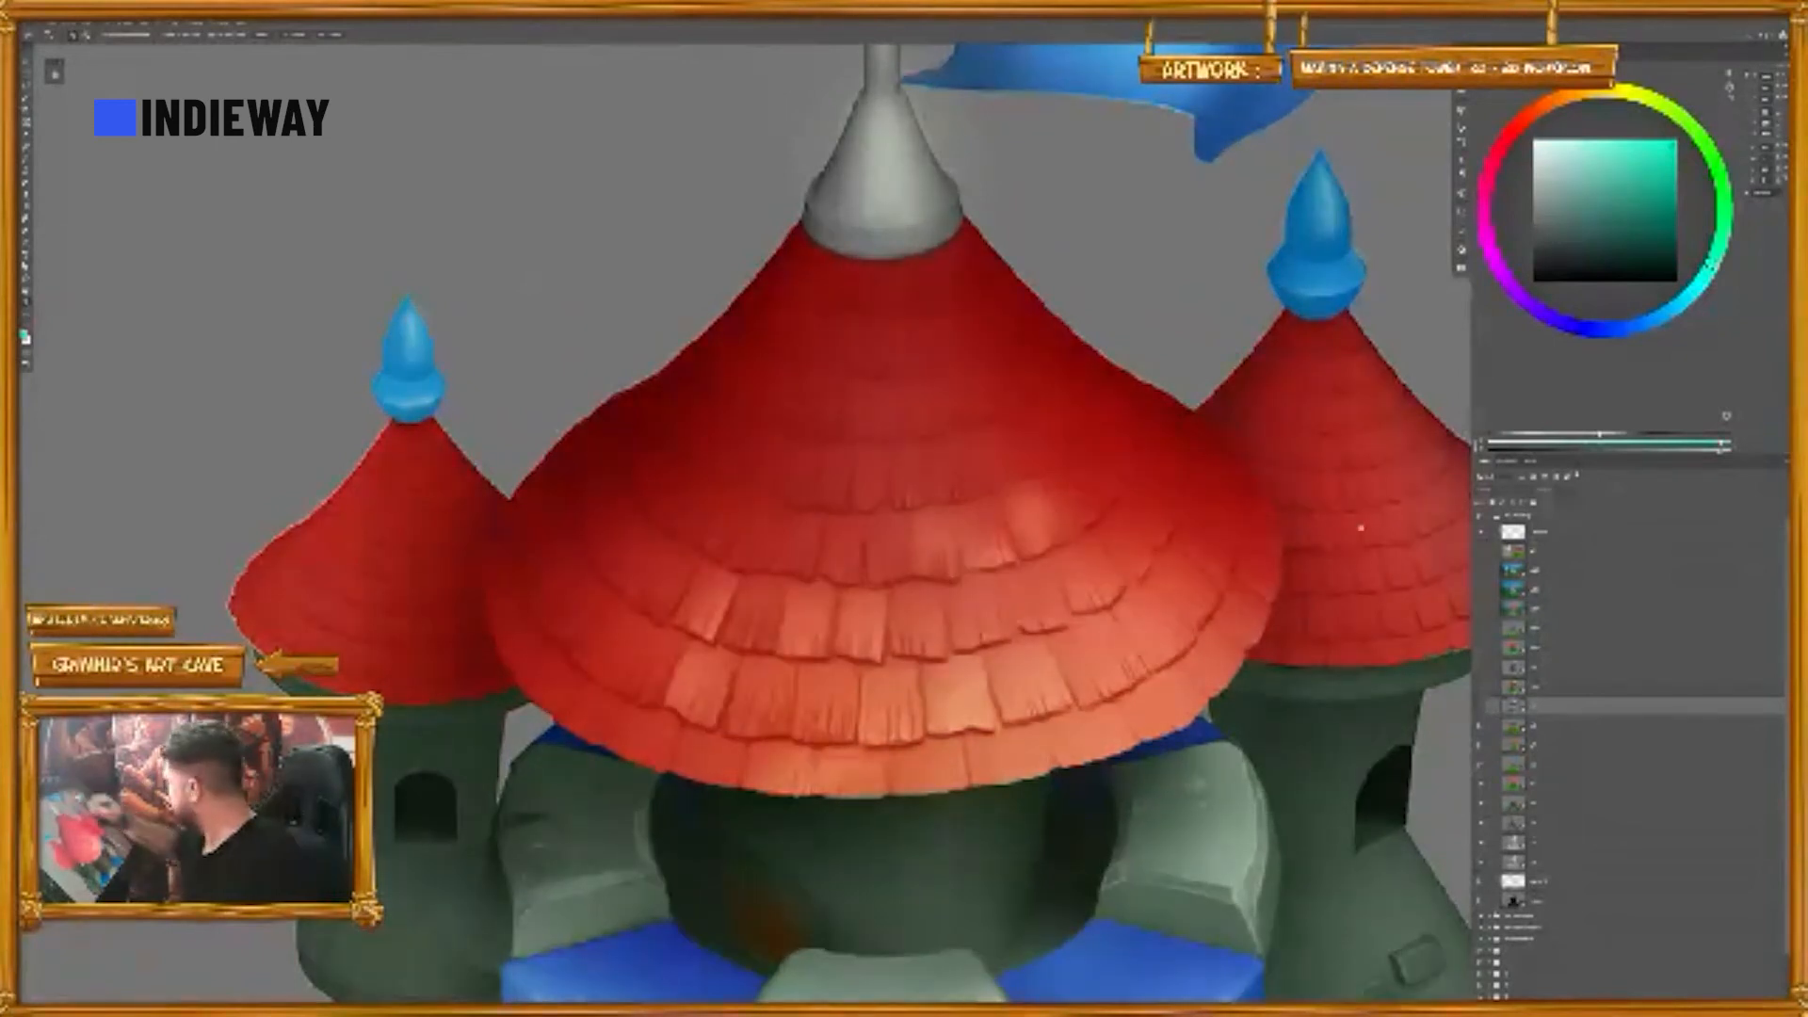
pyautogui.click(1482, 709)
pyautogui.click(1483, 708)
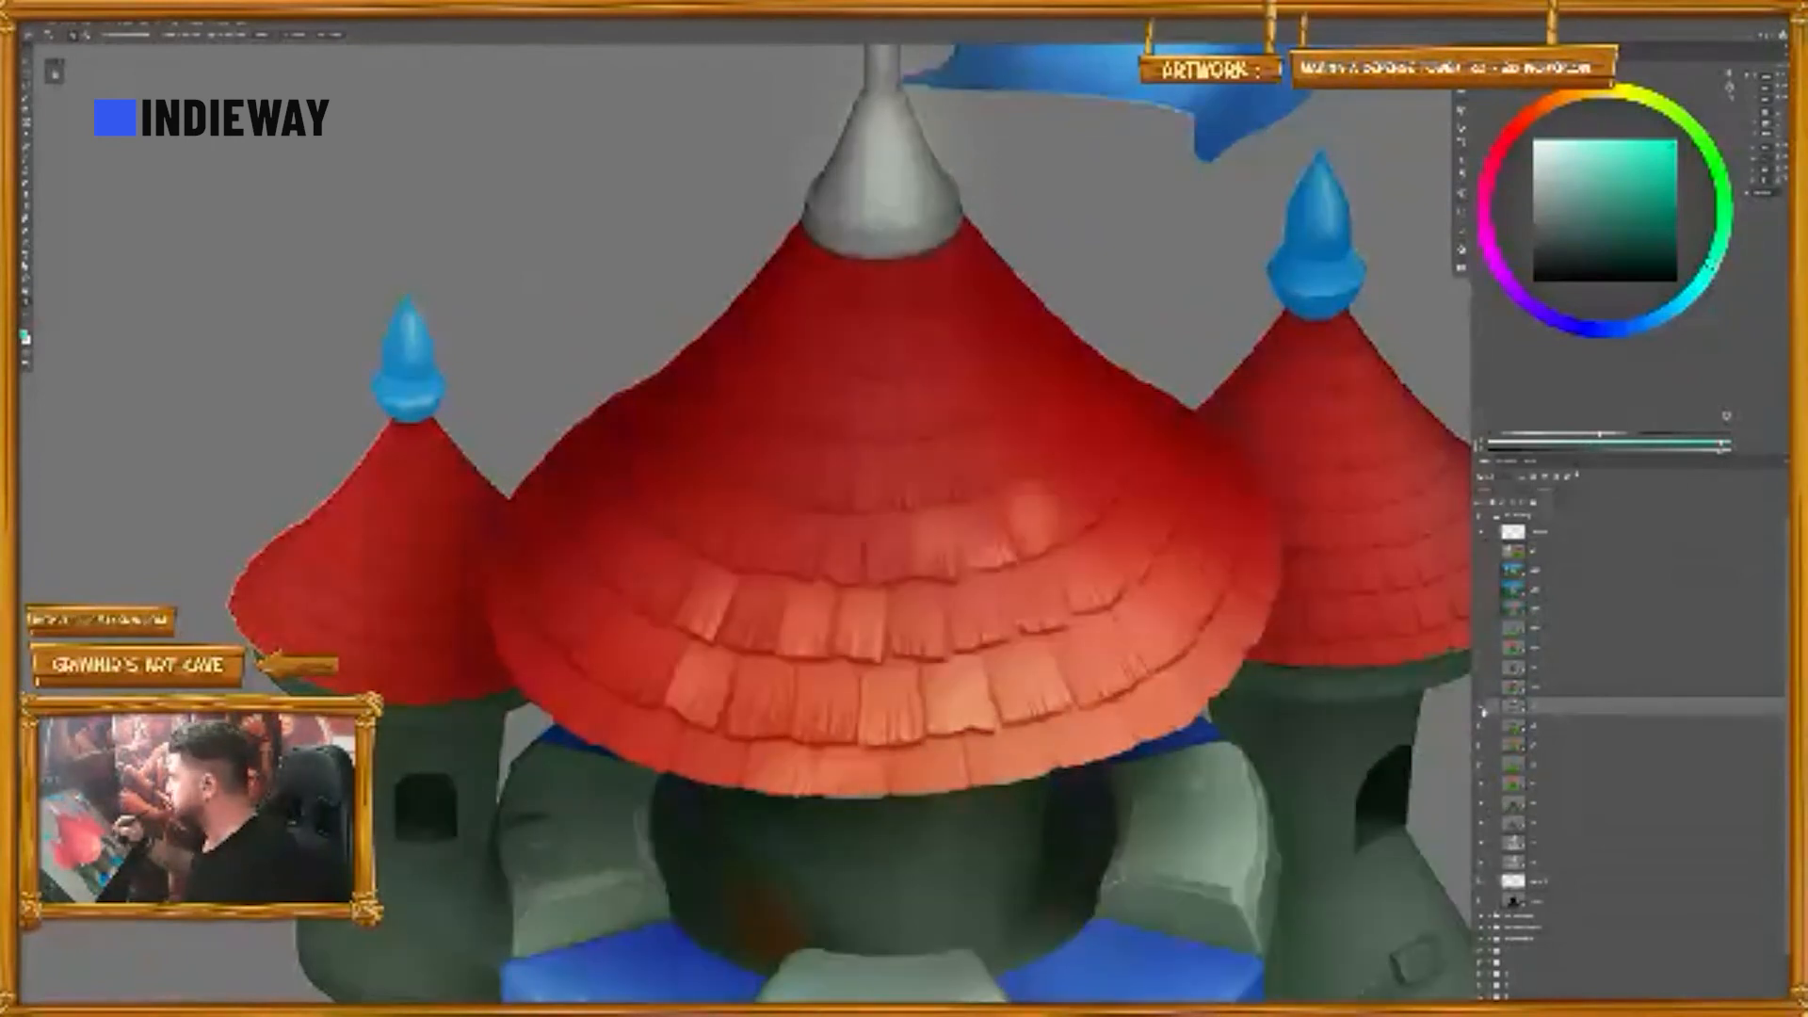
pyautogui.click(1482, 708)
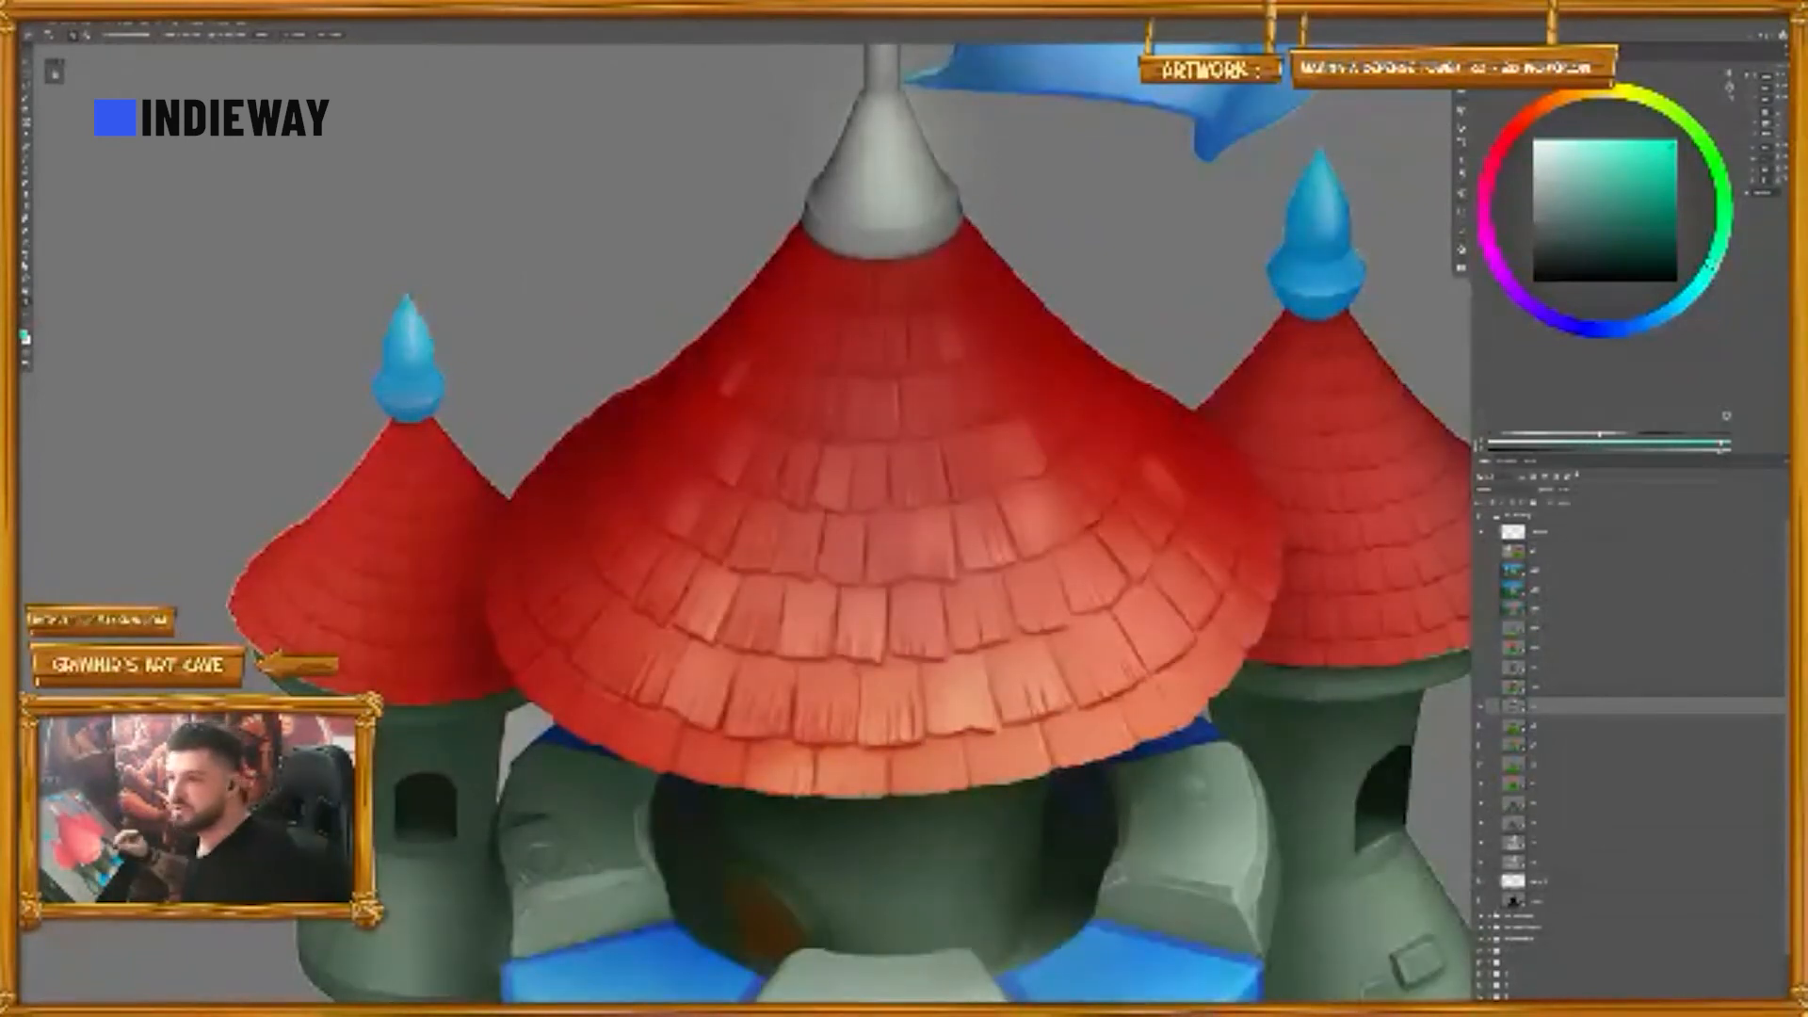
# - Show the full tower and compare the green-grey stonework with the purple-tinted stone stage, leaving the purple-tinted stage shown
pyautogui.moveTo(1210, 735); pyautogui.dragTo(1159, 758)
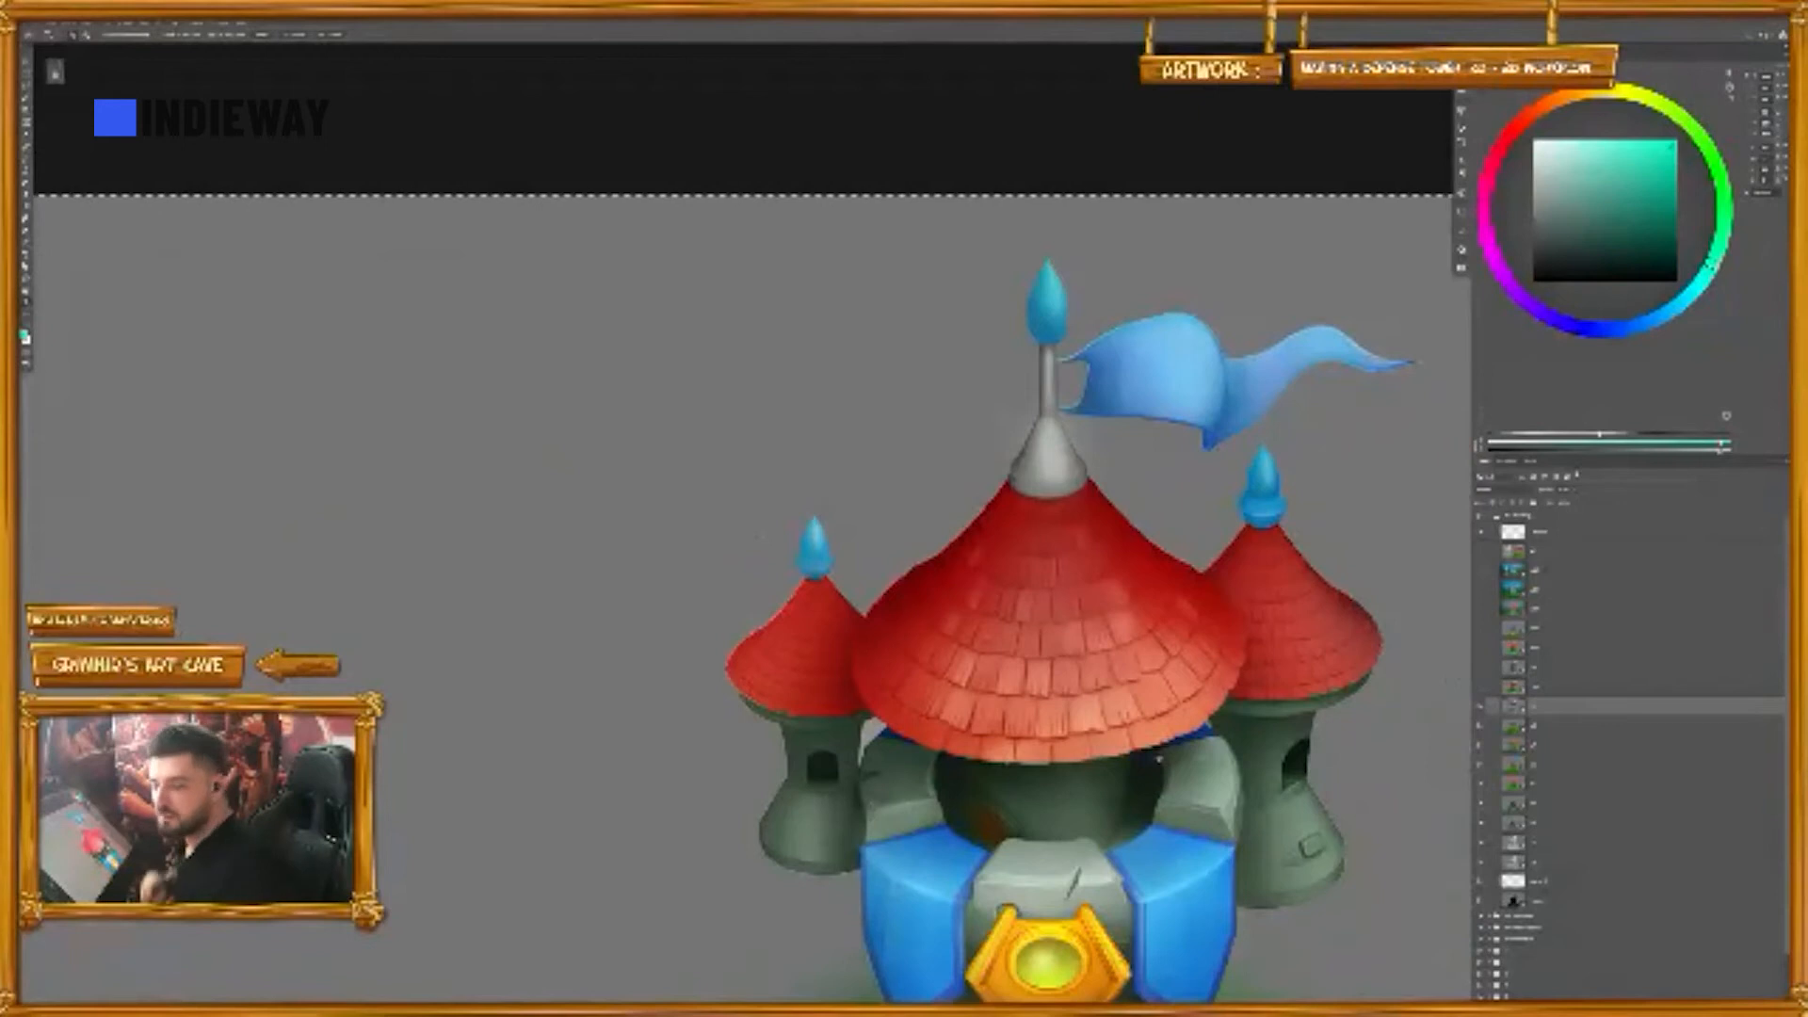
pyautogui.moveTo(1280, 779); pyautogui.dragTo(1139, 594)
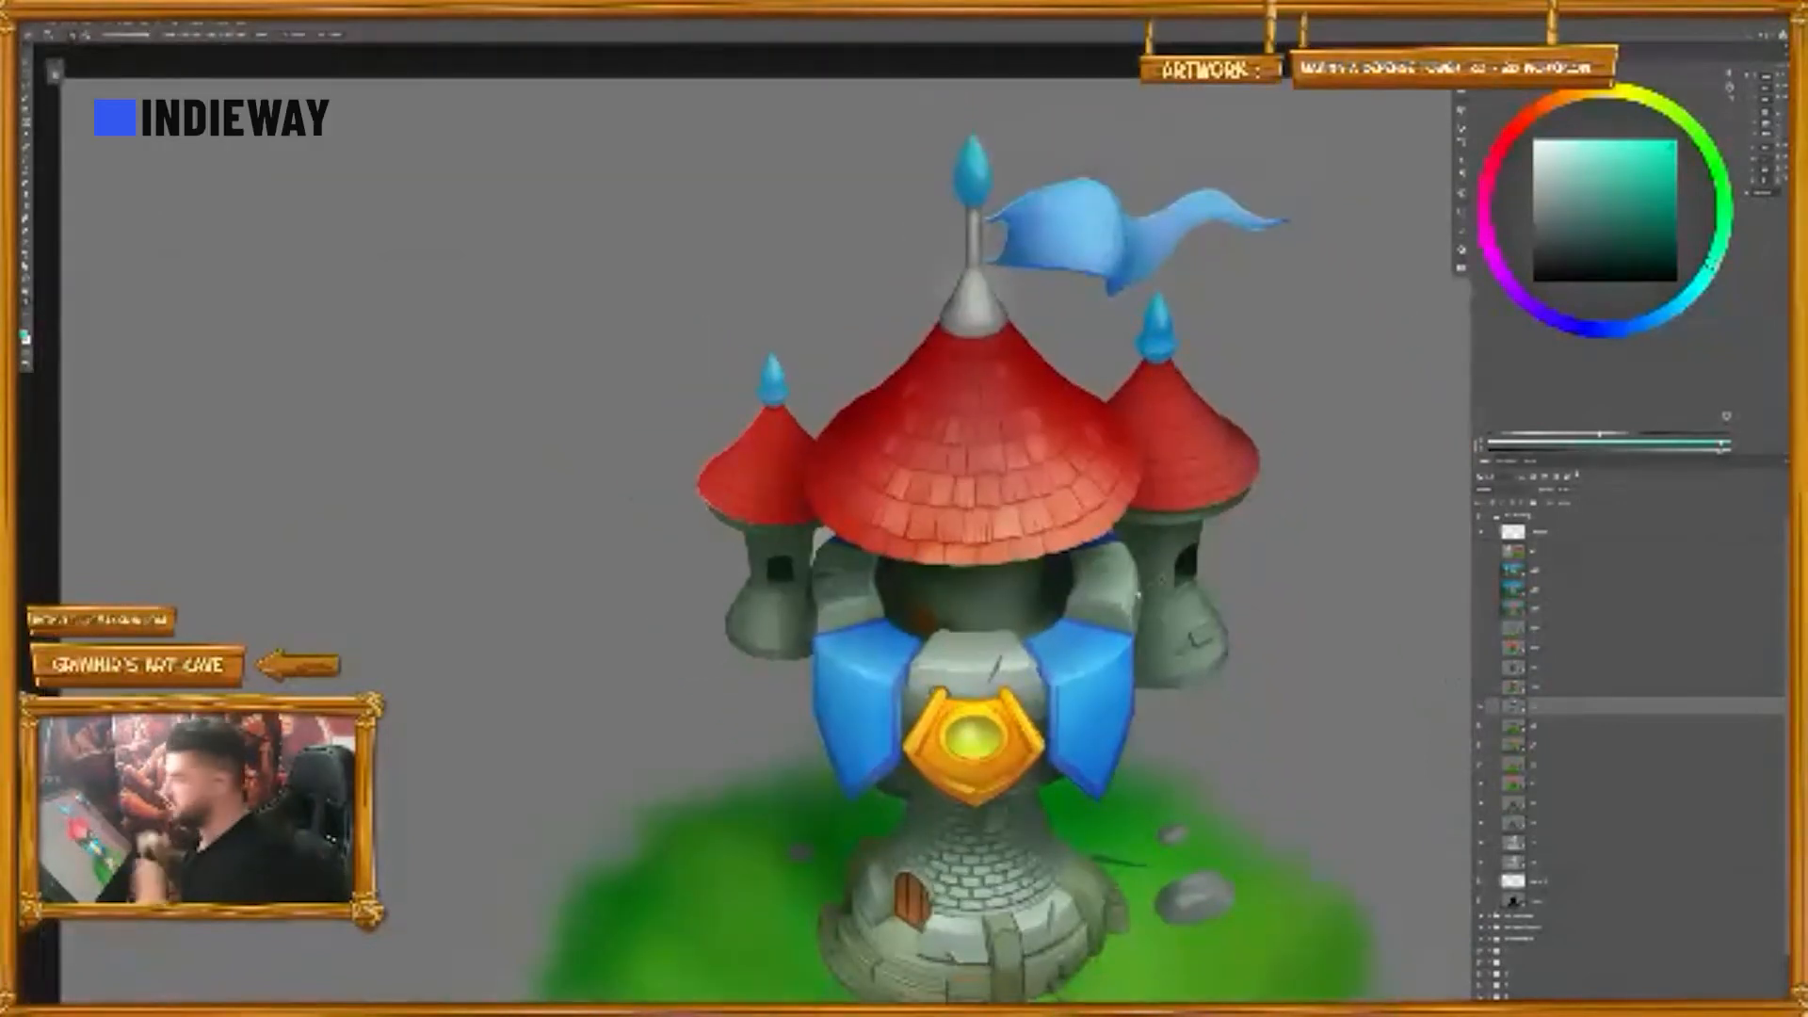
pyautogui.click(1481, 688)
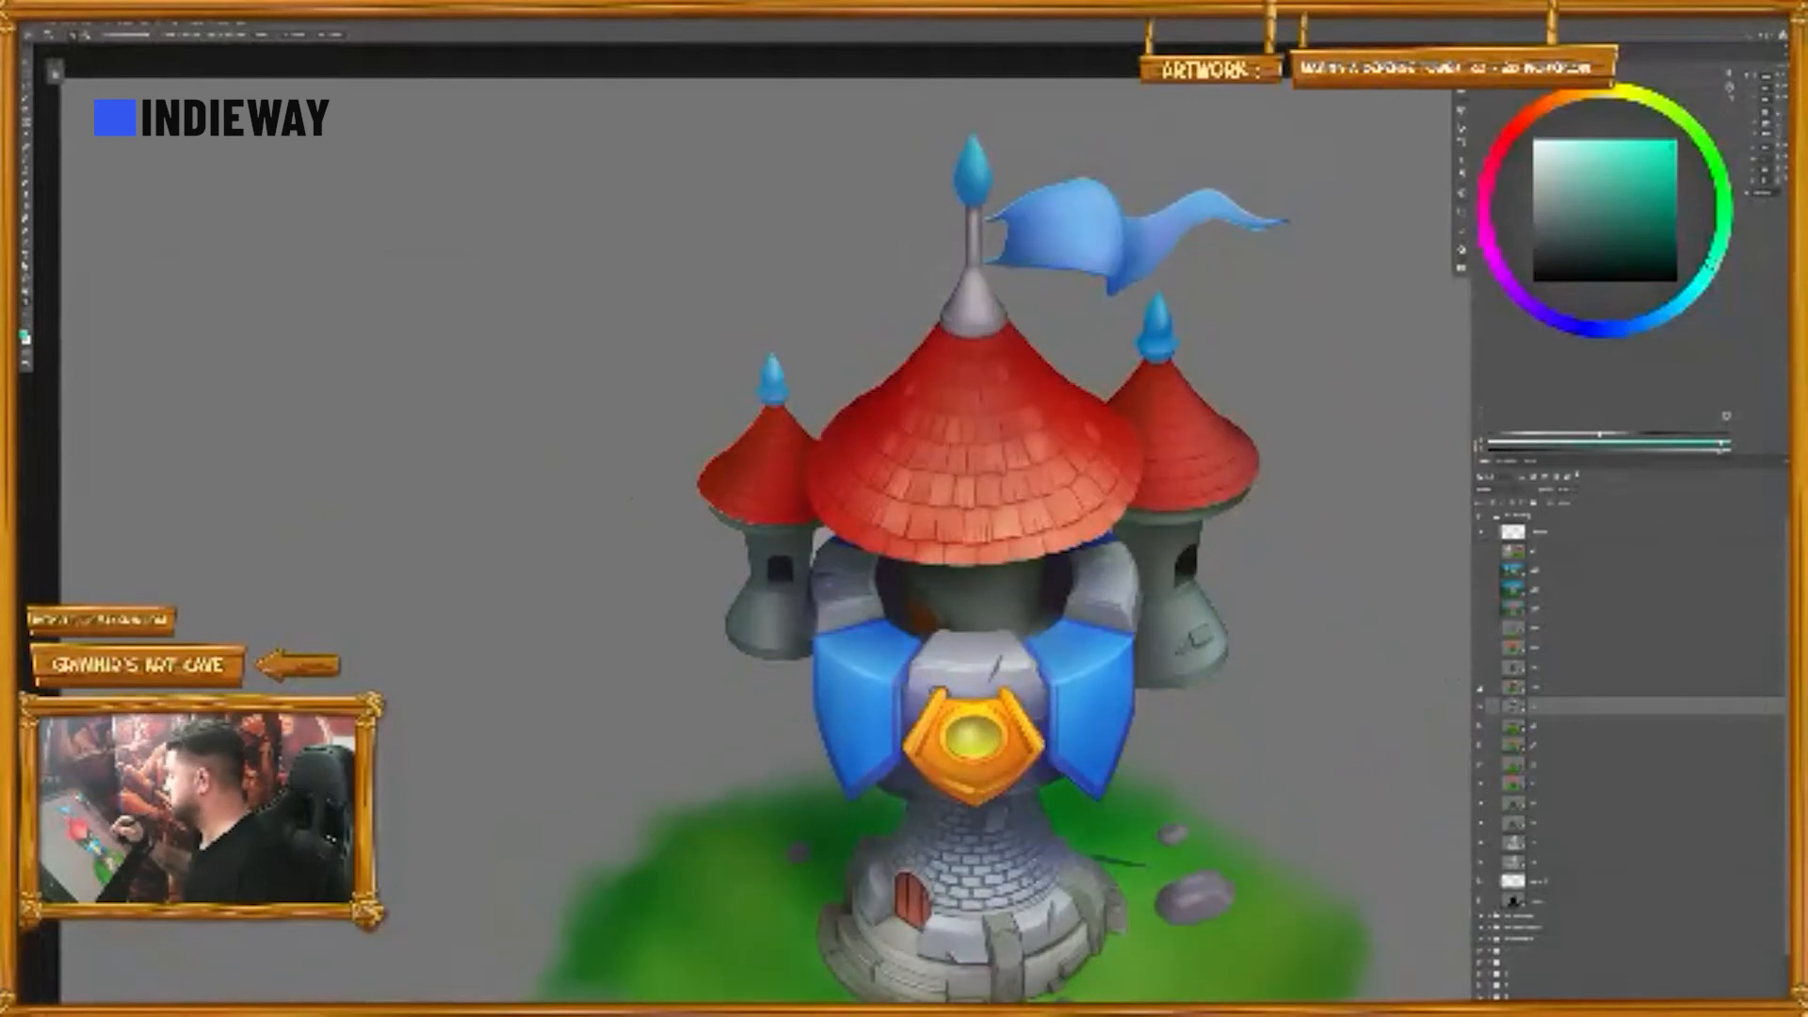
pyautogui.click(1480, 689)
pyautogui.click(1481, 688)
pyautogui.click(1480, 689)
pyautogui.moveTo(1377, 687); pyautogui.dragTo(1291, 688)
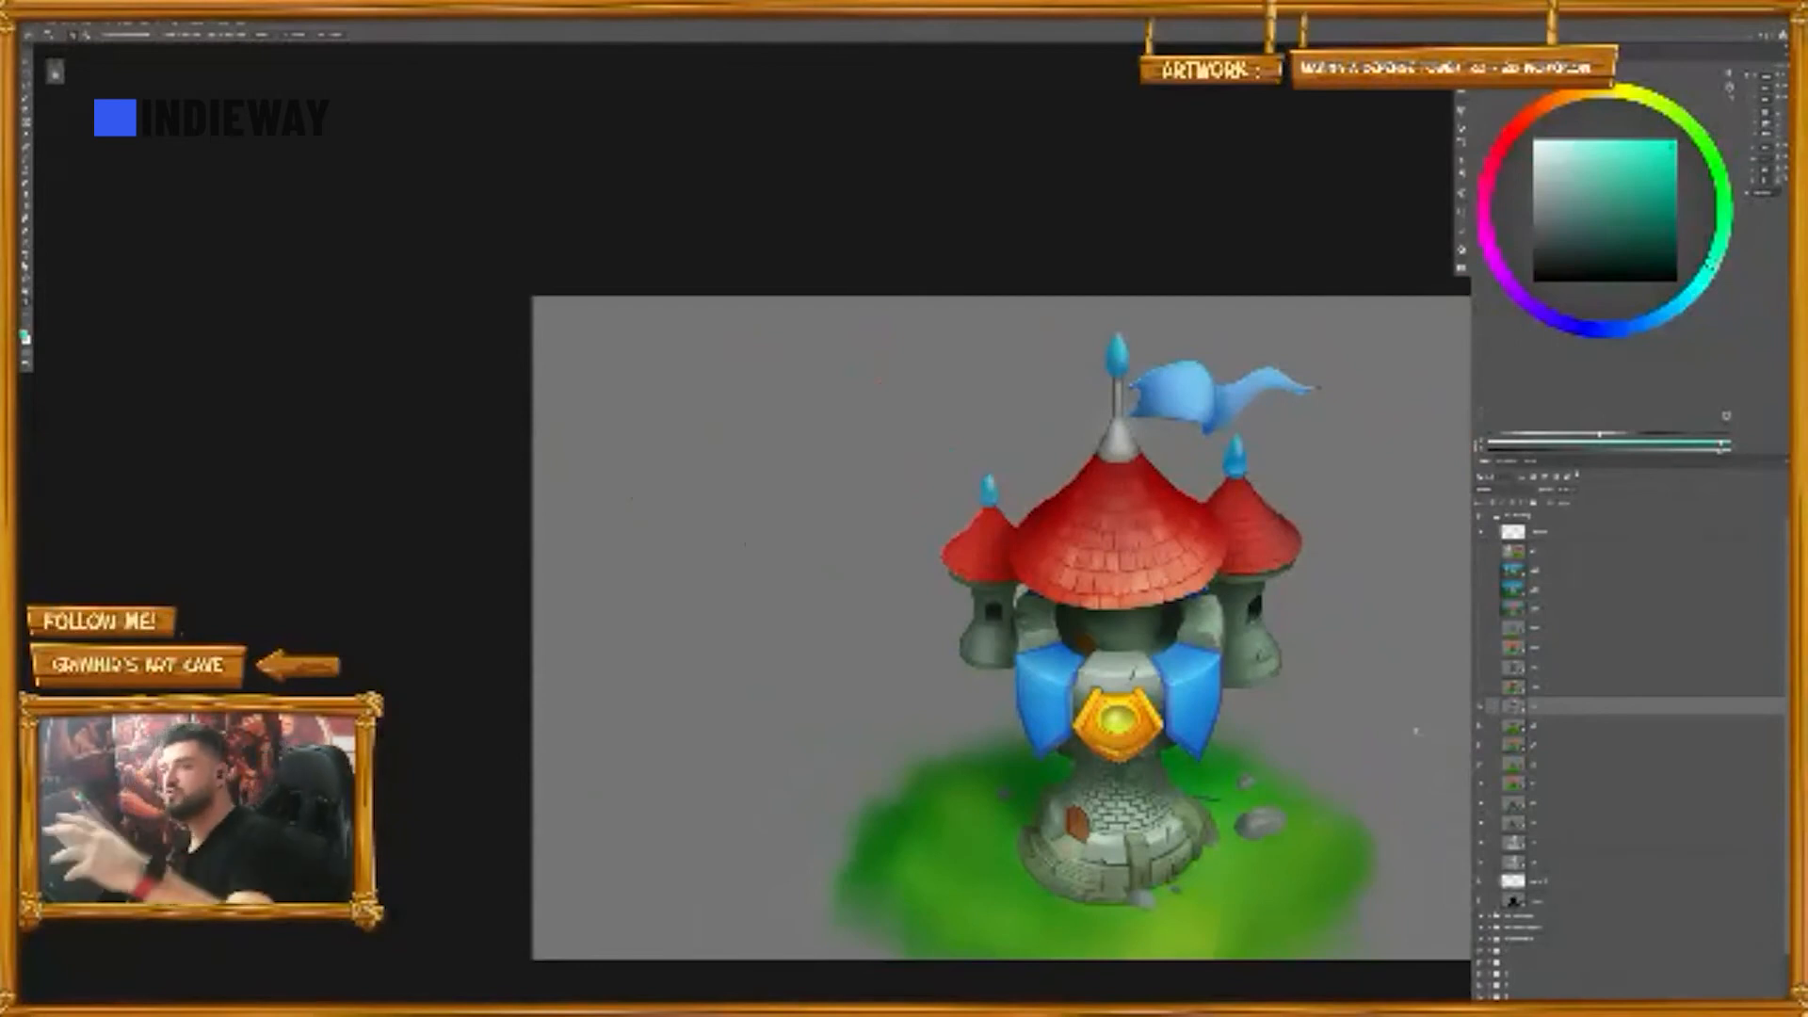
pyautogui.click(1481, 690)
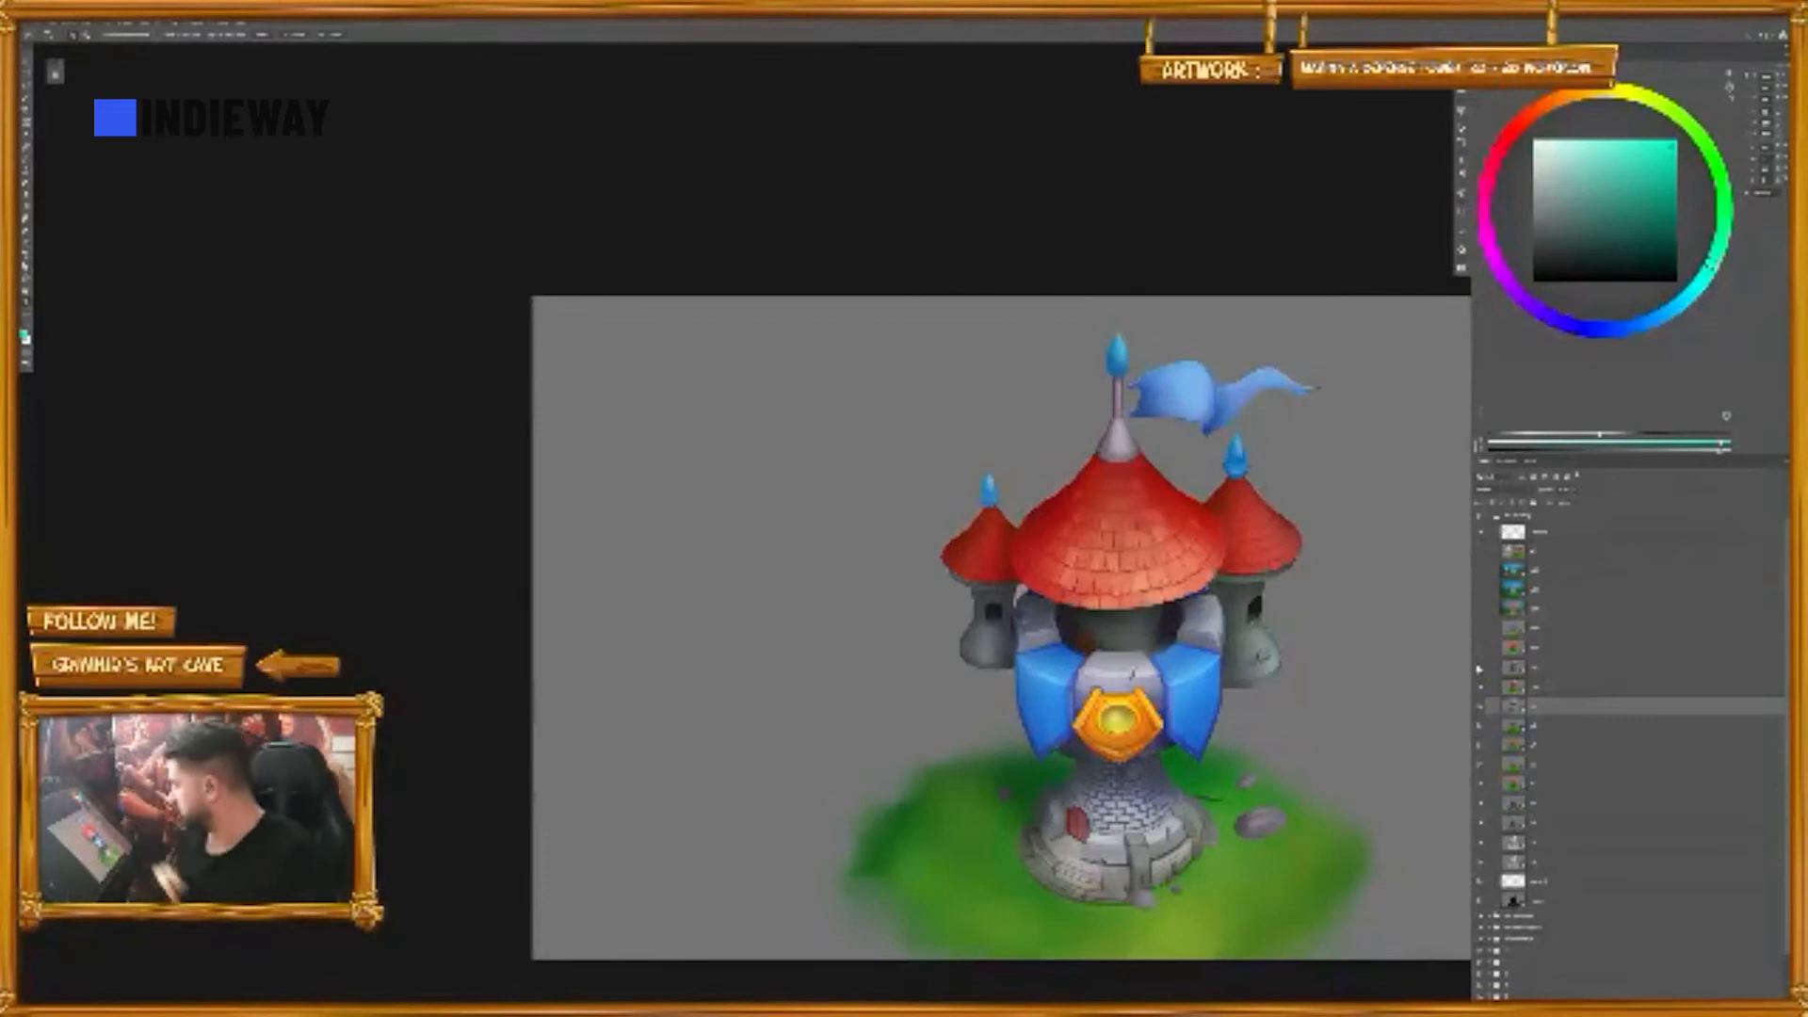
# - Try shifting the hue of the purple-tinted stone stage through magenta to blue roofs with Hue/Saturation, and cancel the adjustment
pyautogui.click(1548, 689)
pyautogui.press('v')
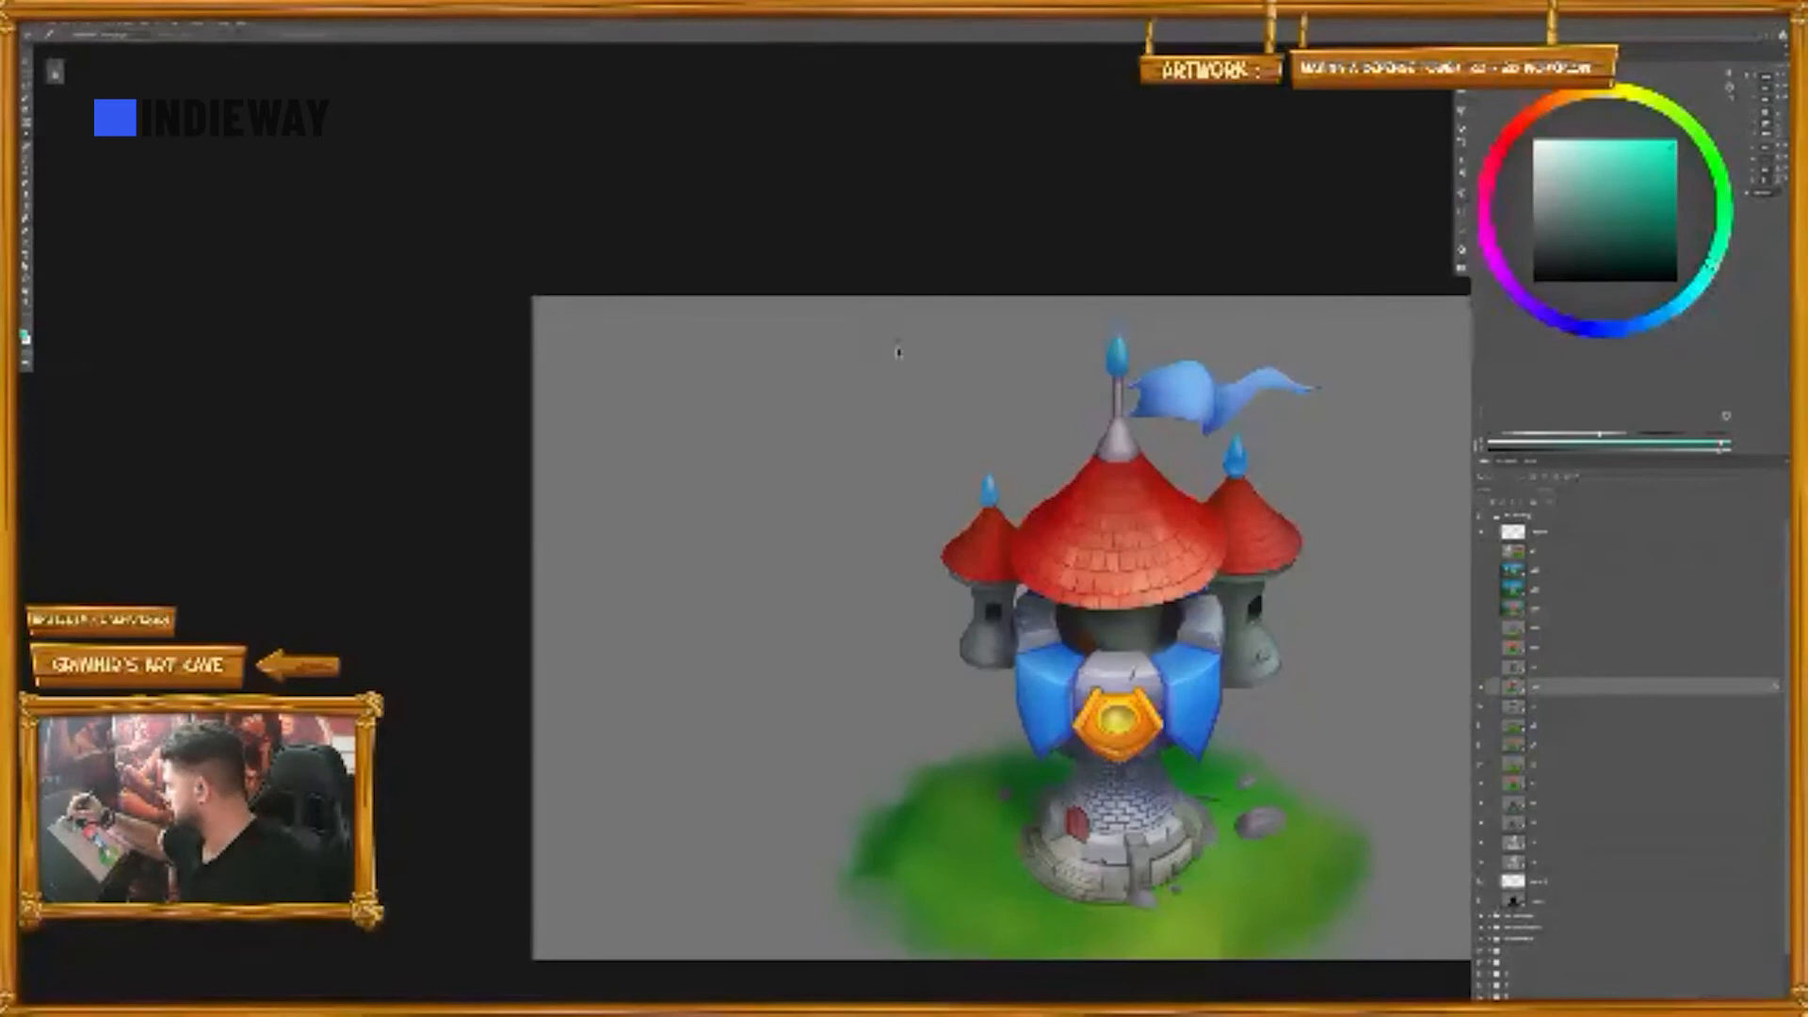
pyautogui.hotkey('ctrl', 'u')
pyautogui.hotkey('ctrl', 'z')
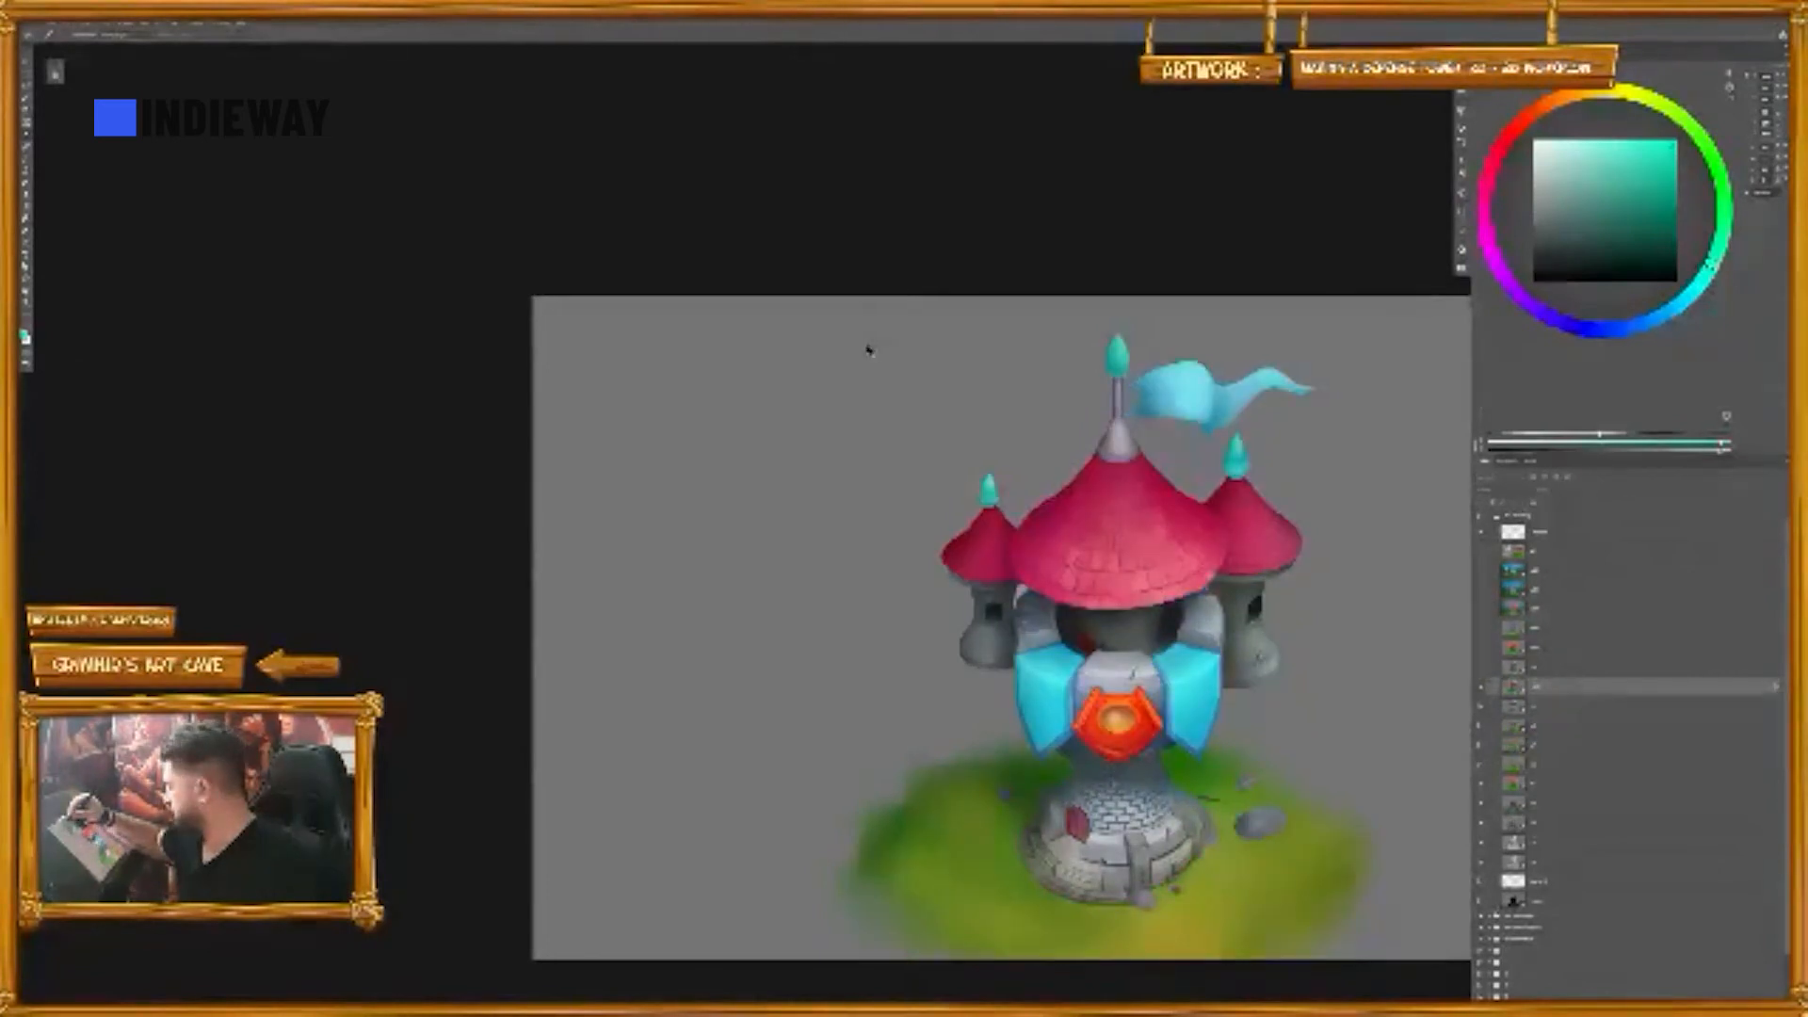
pyautogui.hotkey('ctrl', 'z')
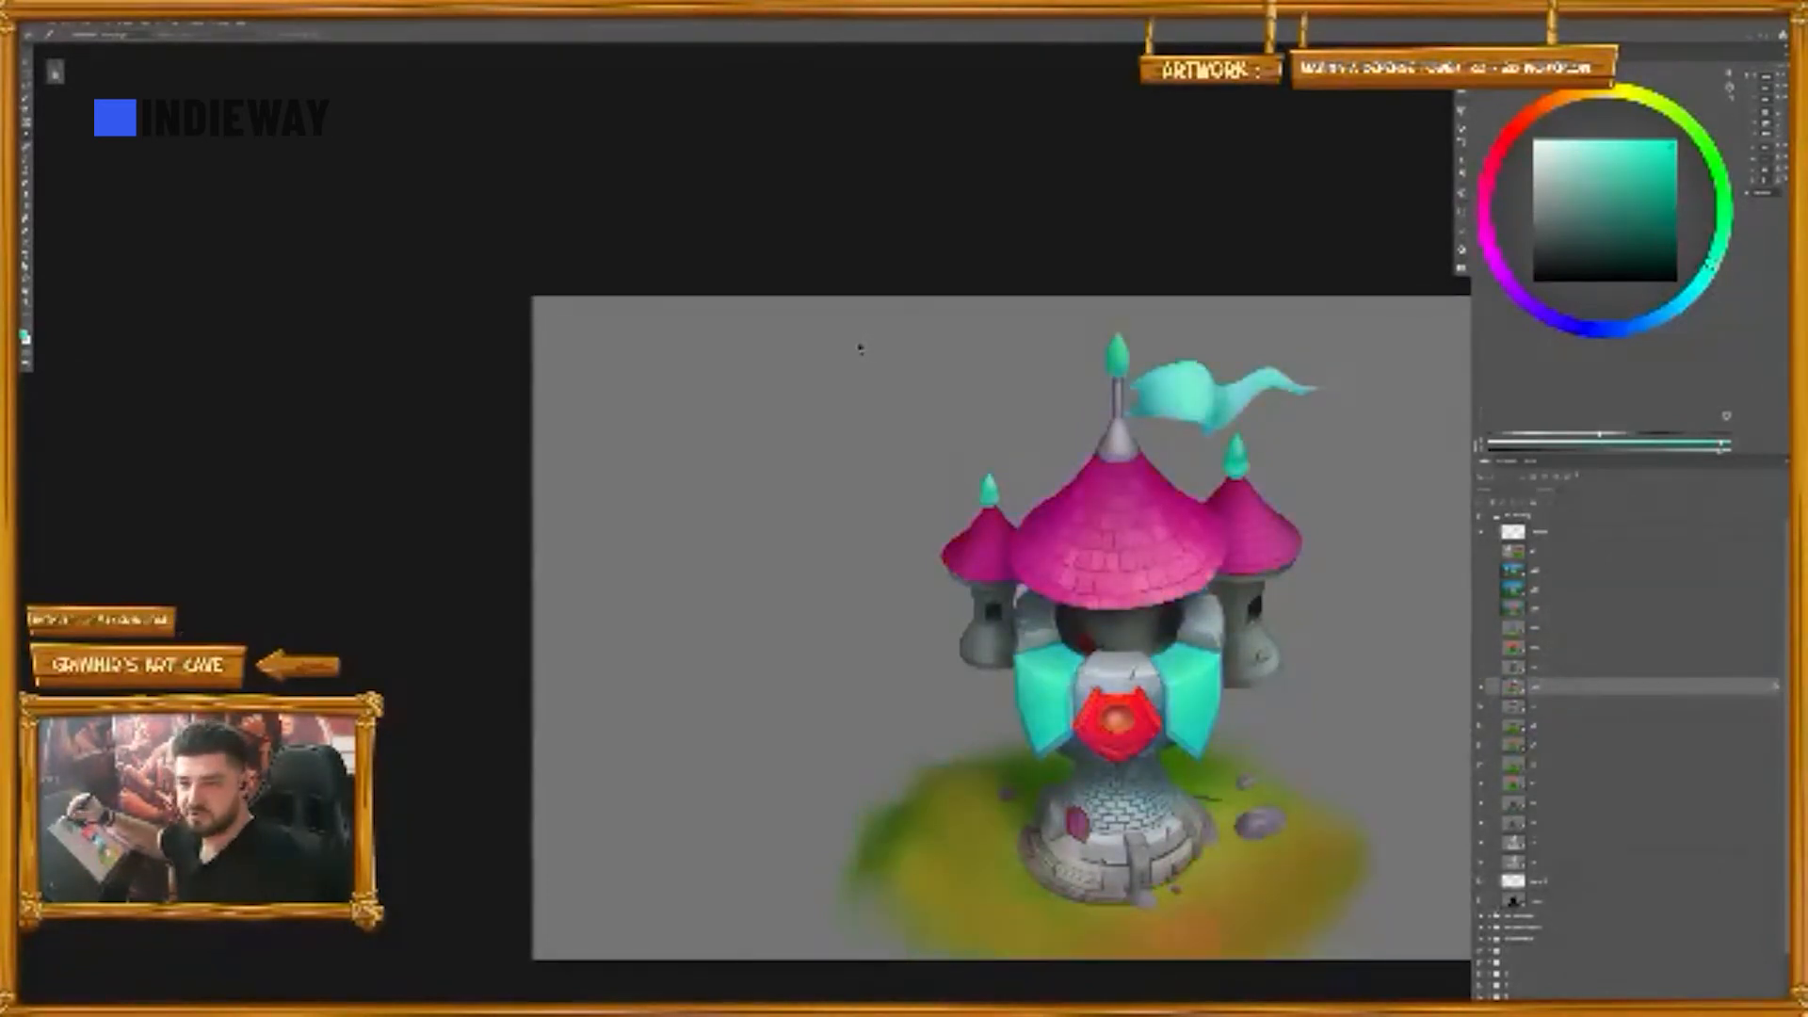
pyautogui.moveTo(860, 348); pyautogui.dragTo(821, 363)
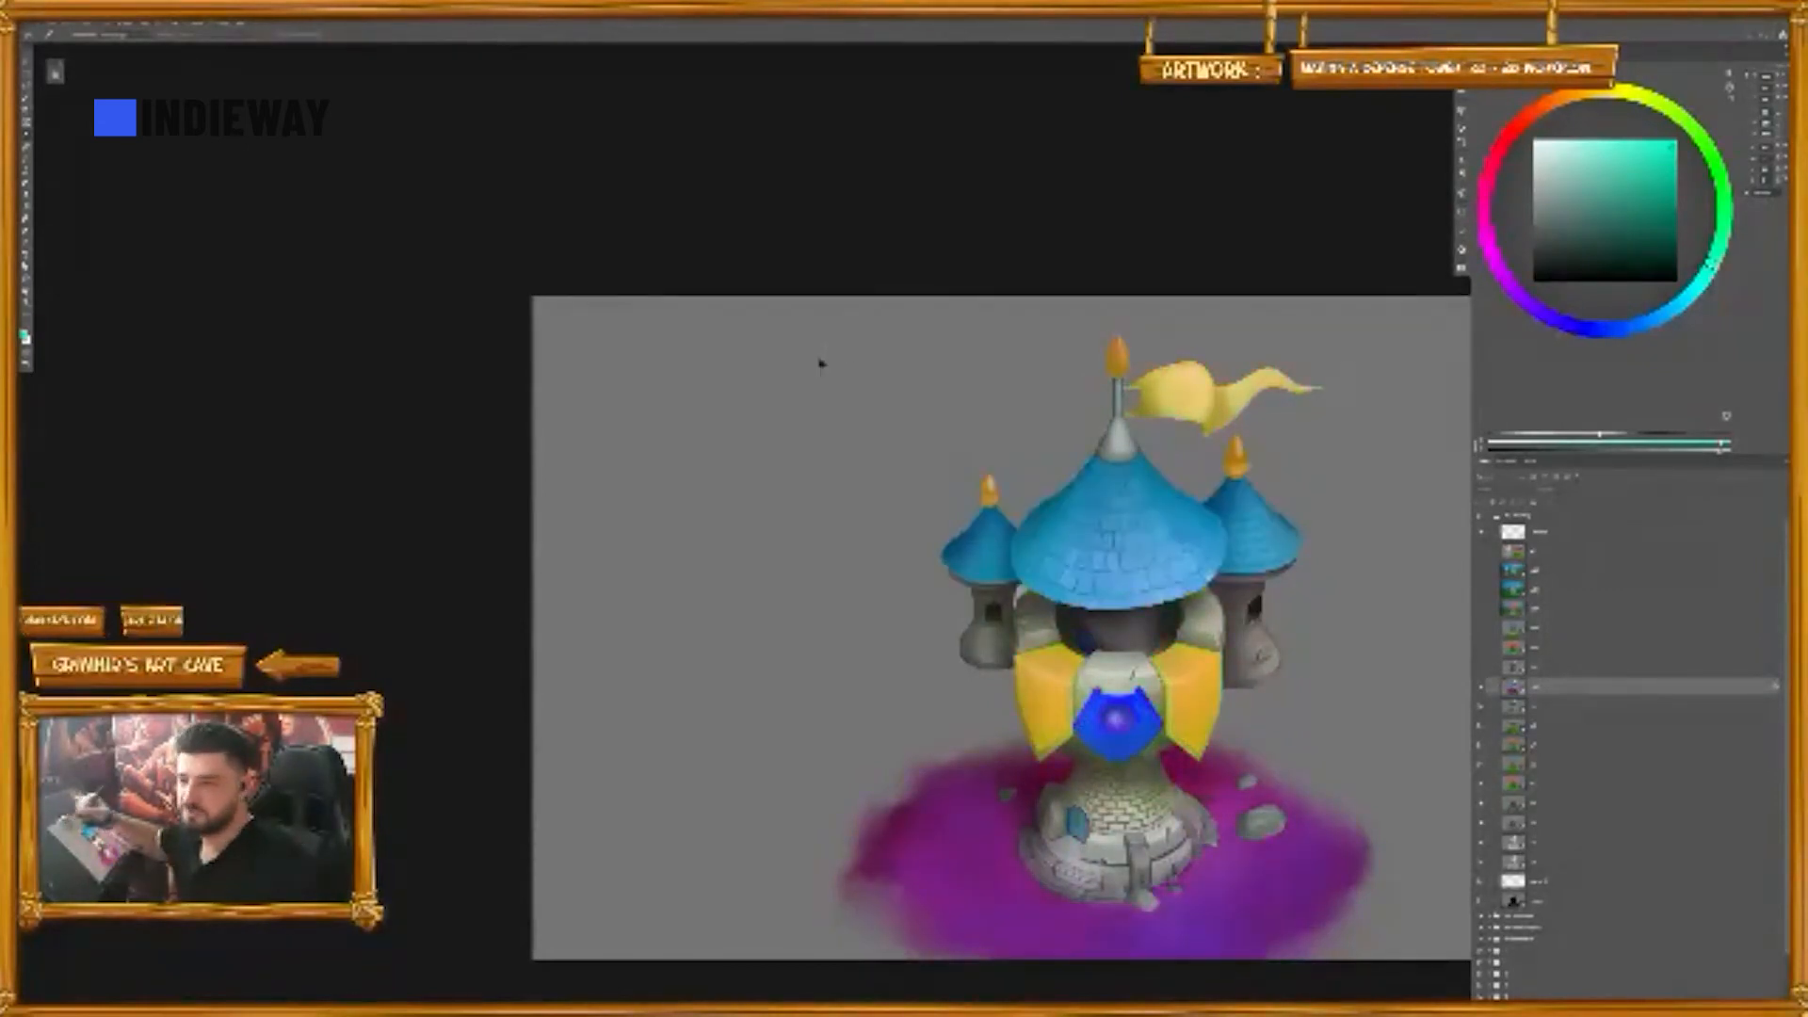
pyautogui.press('Escape')
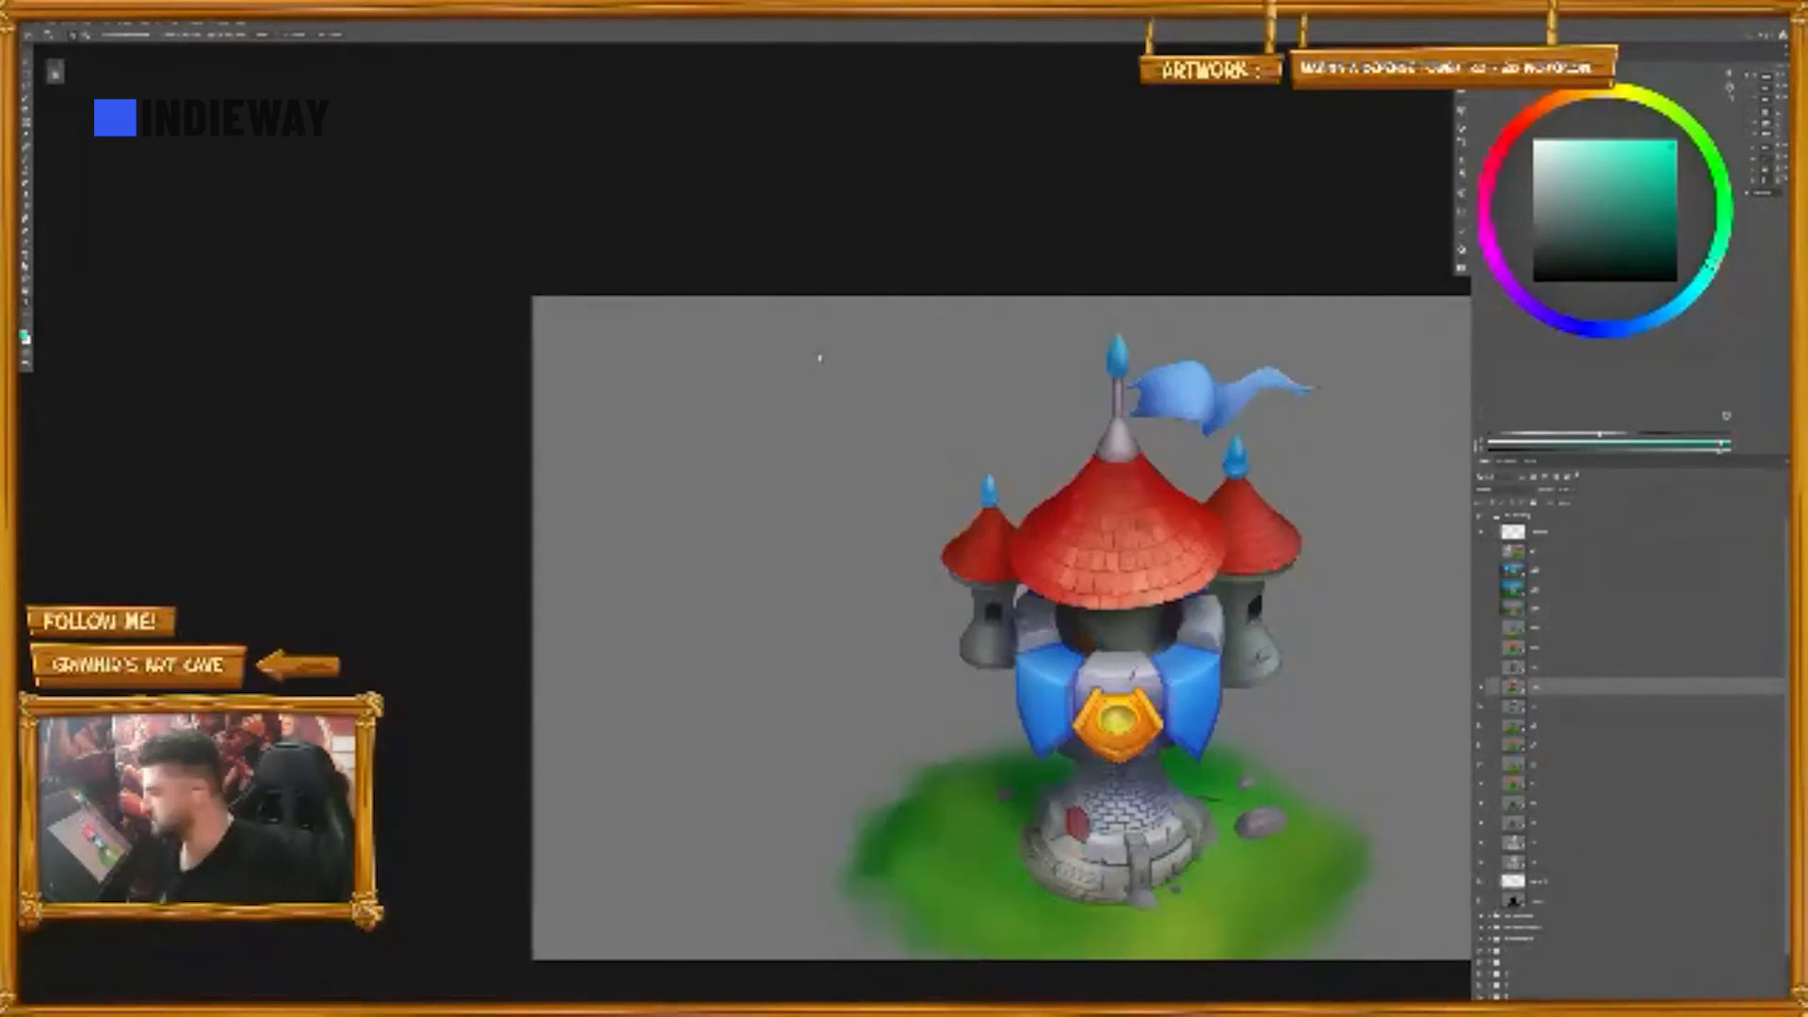
# - Show the stage with the violet flag and compare it with the preceding stage on the whole tower
pyautogui.click(1482, 650)
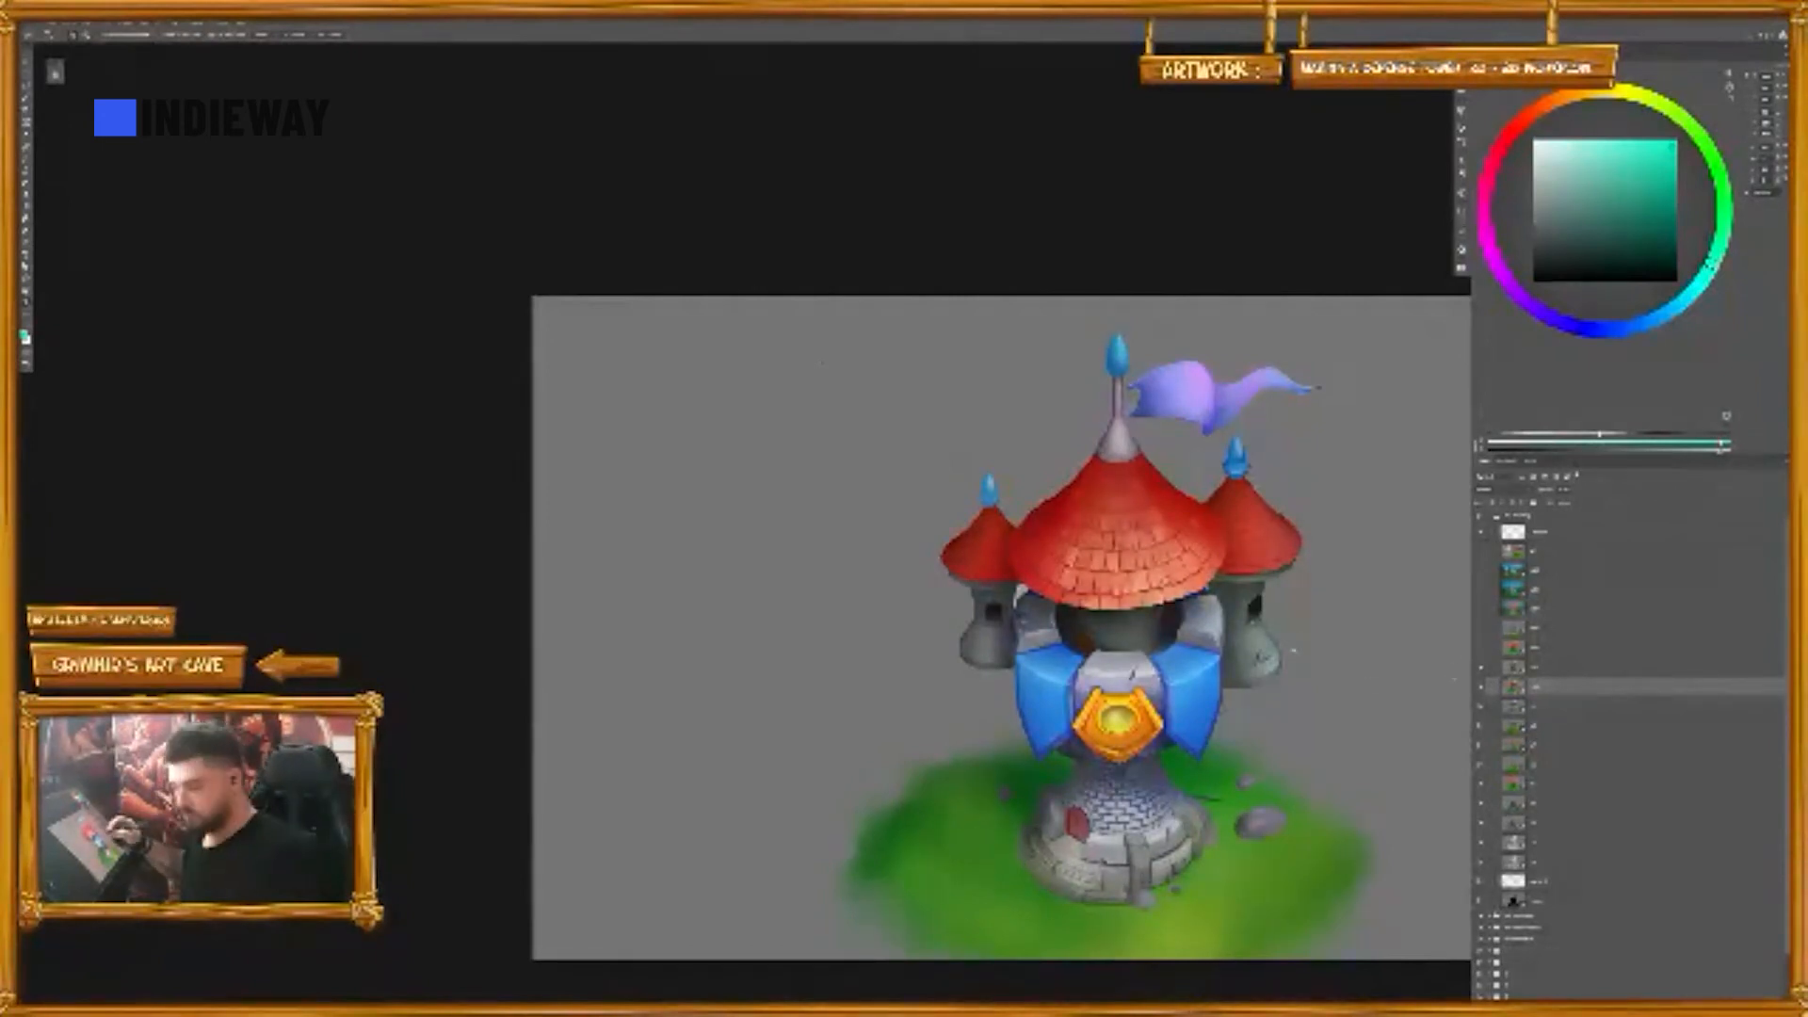
pyautogui.moveTo(1227, 642); pyautogui.dragTo(1180, 589)
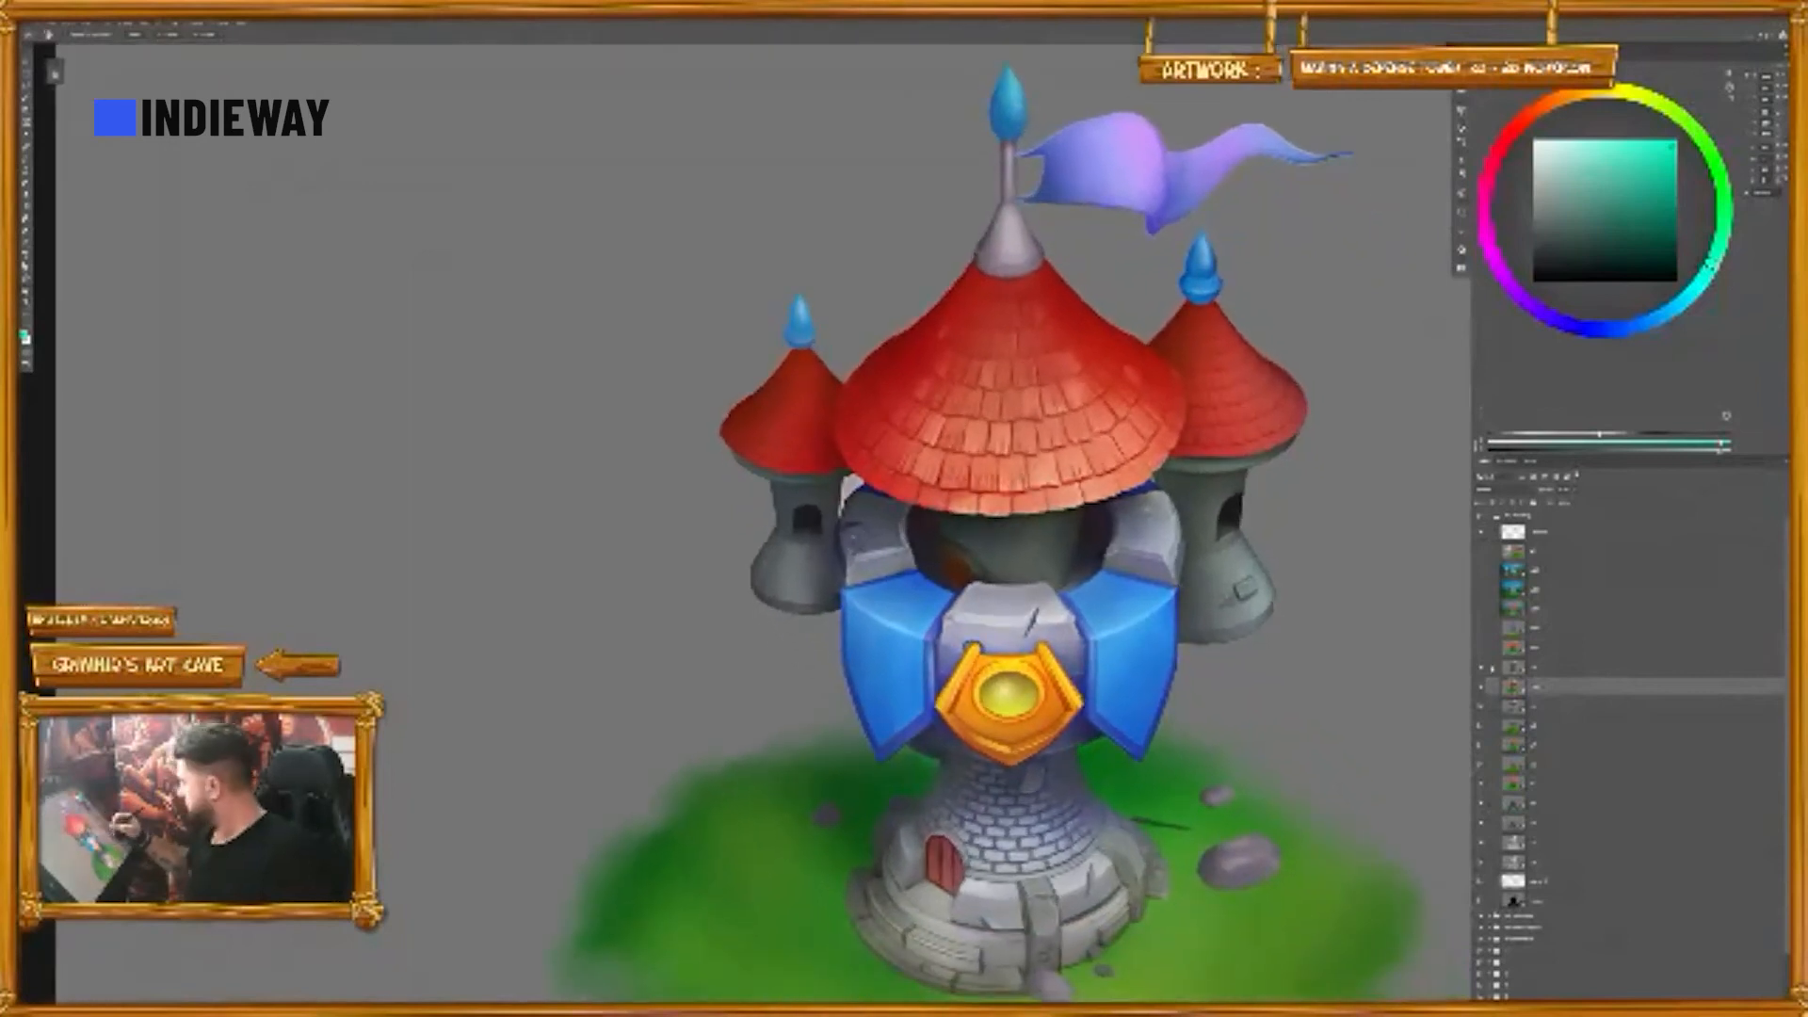
pyautogui.click(1484, 668)
pyautogui.click(1483, 668)
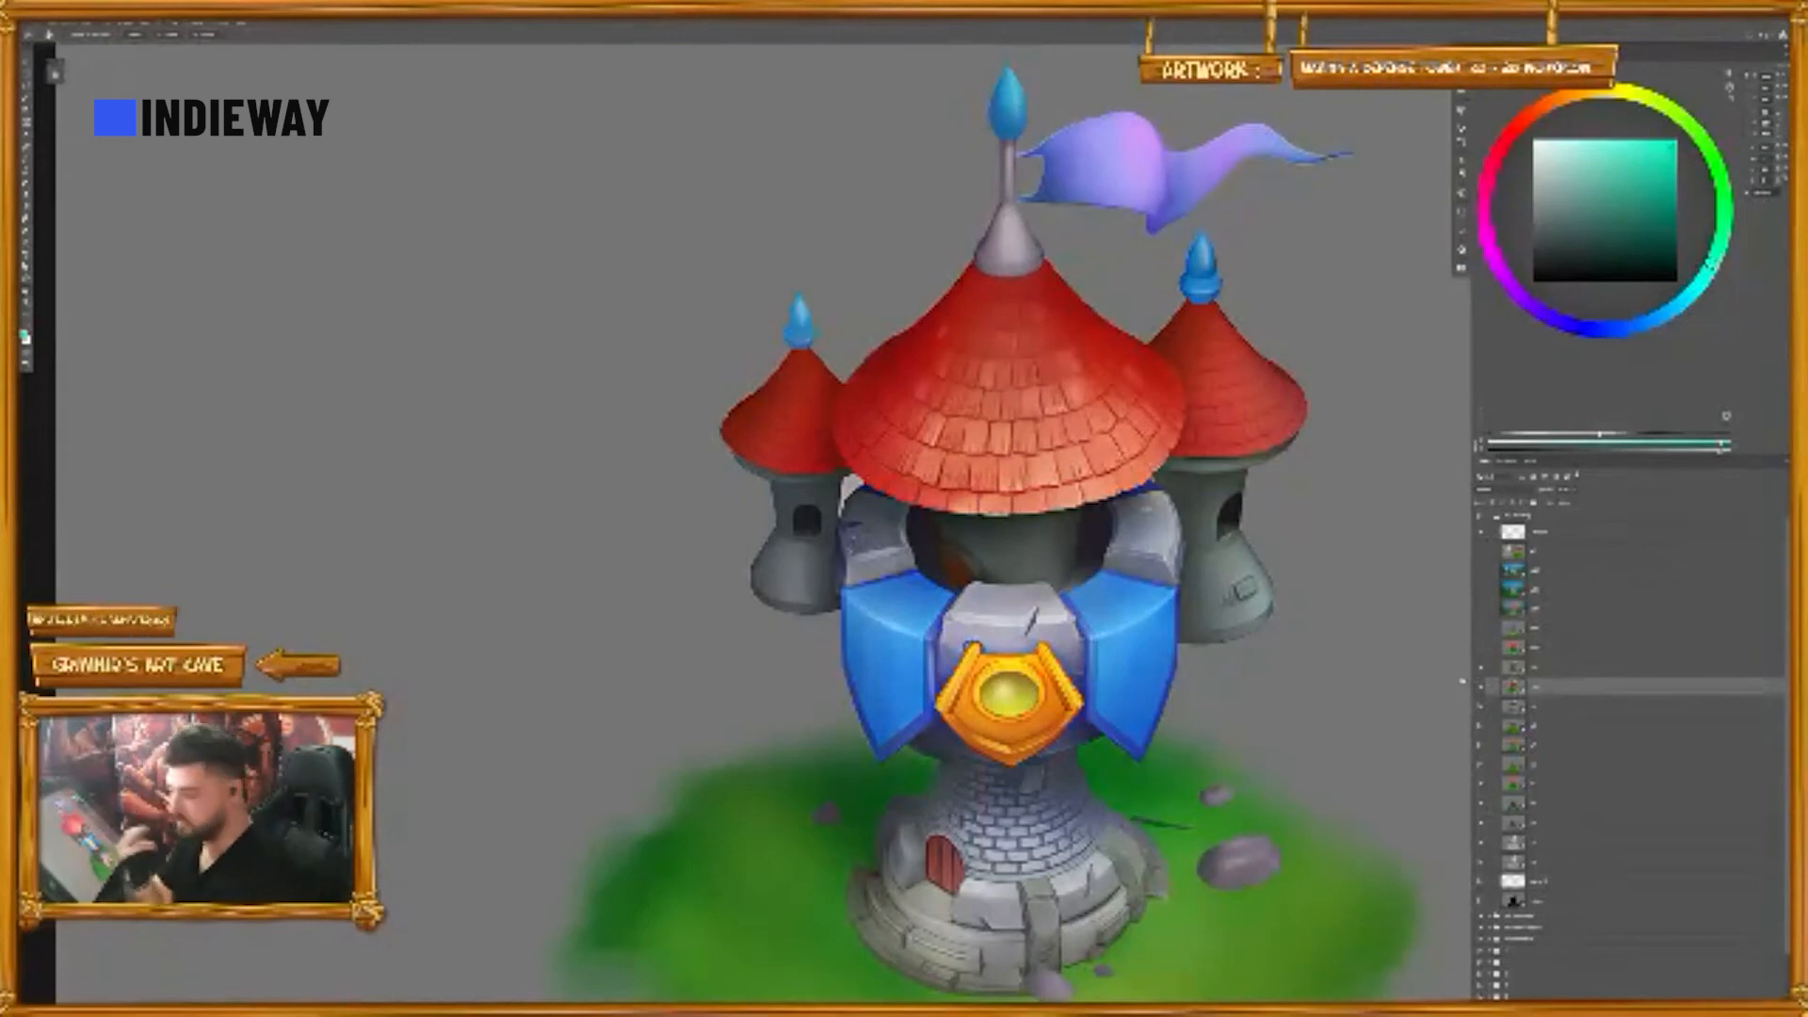
pyautogui.click(1481, 670)
pyautogui.click(1480, 669)
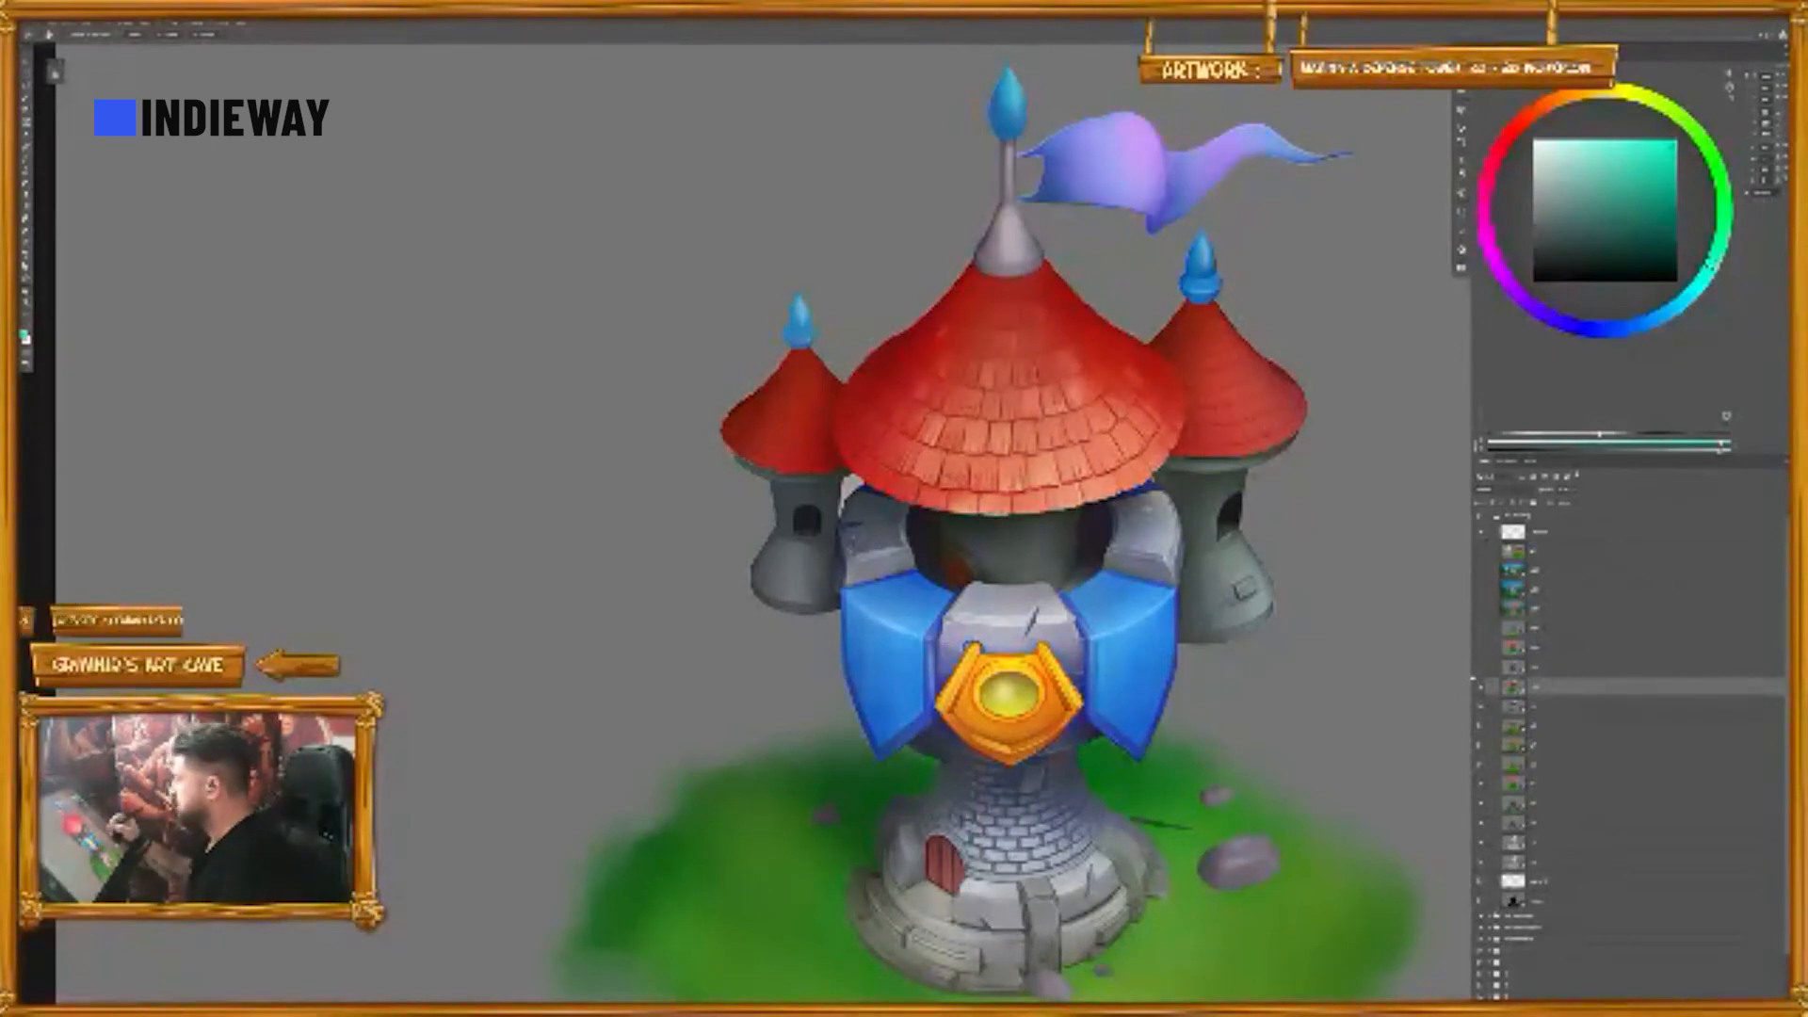
# - Examine the roof tiles, stone ring and blue shields up close, comparing the violet-flag stage with its neighbouring stages
pyautogui.press('z')
pyautogui.moveTo(1131, 472); pyautogui.dragTo(1144, 431)
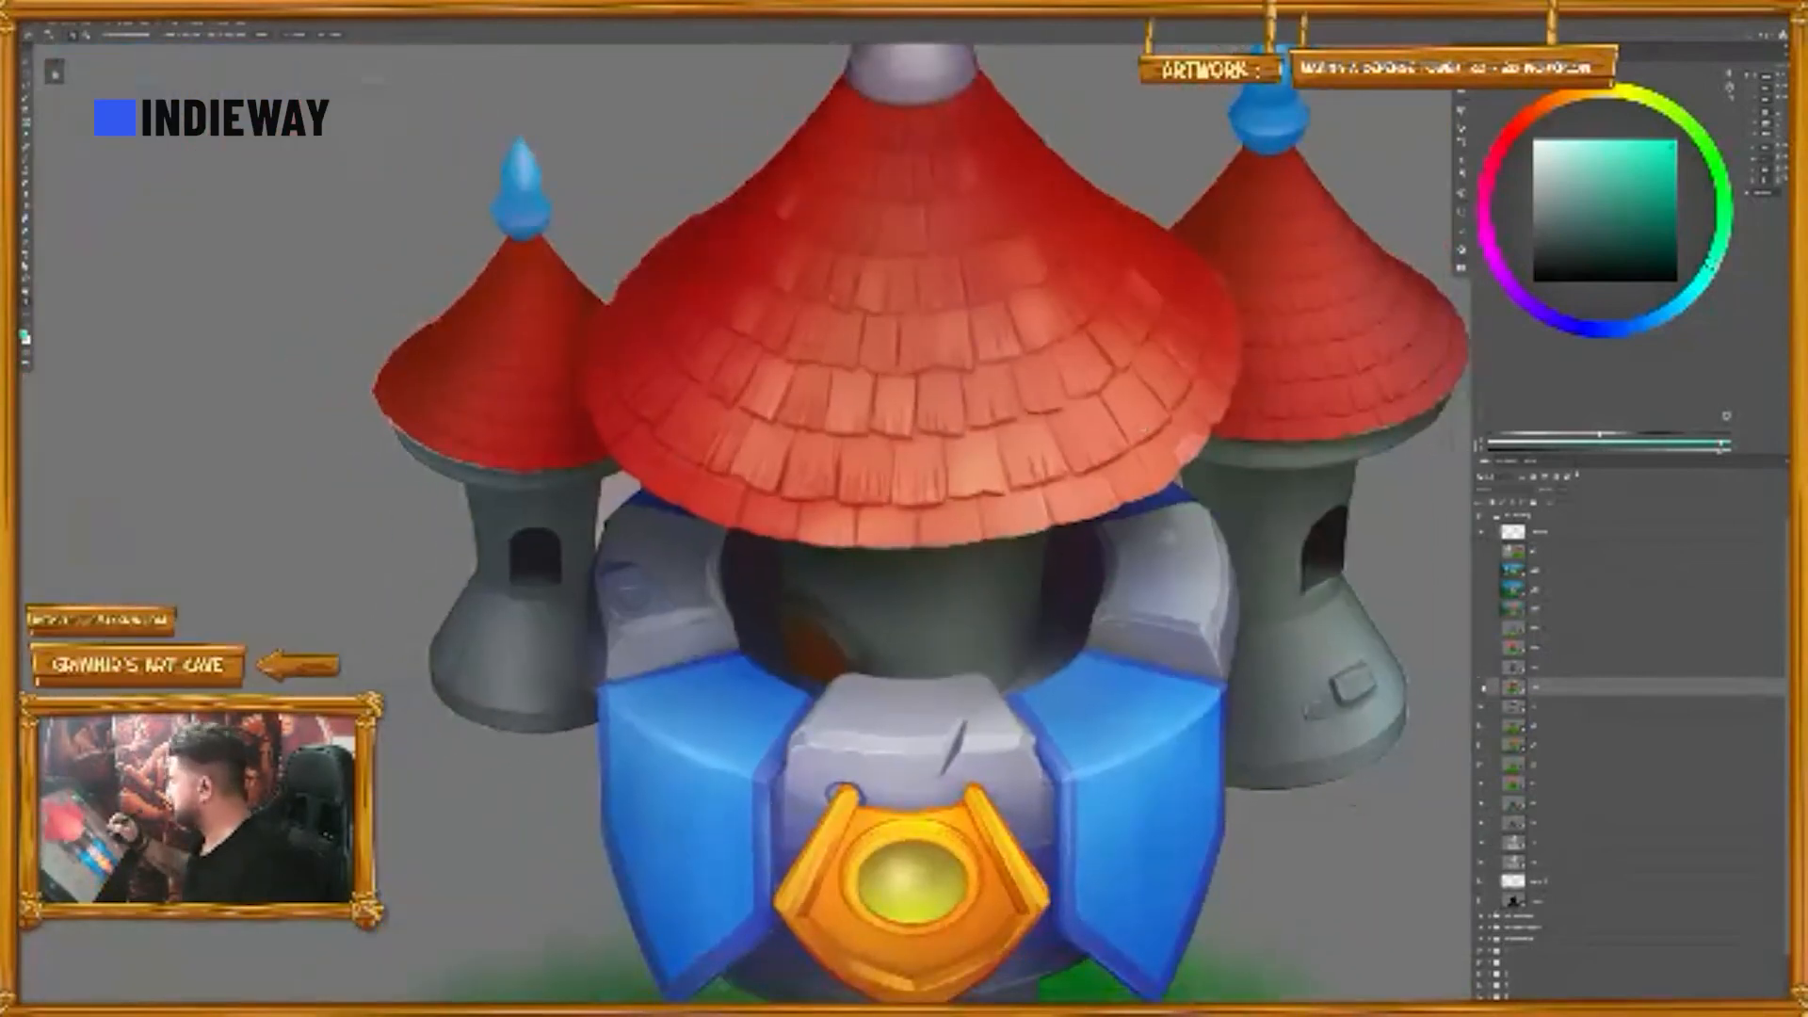
pyautogui.click(1483, 688)
pyautogui.click(1483, 686)
pyautogui.click(1480, 669)
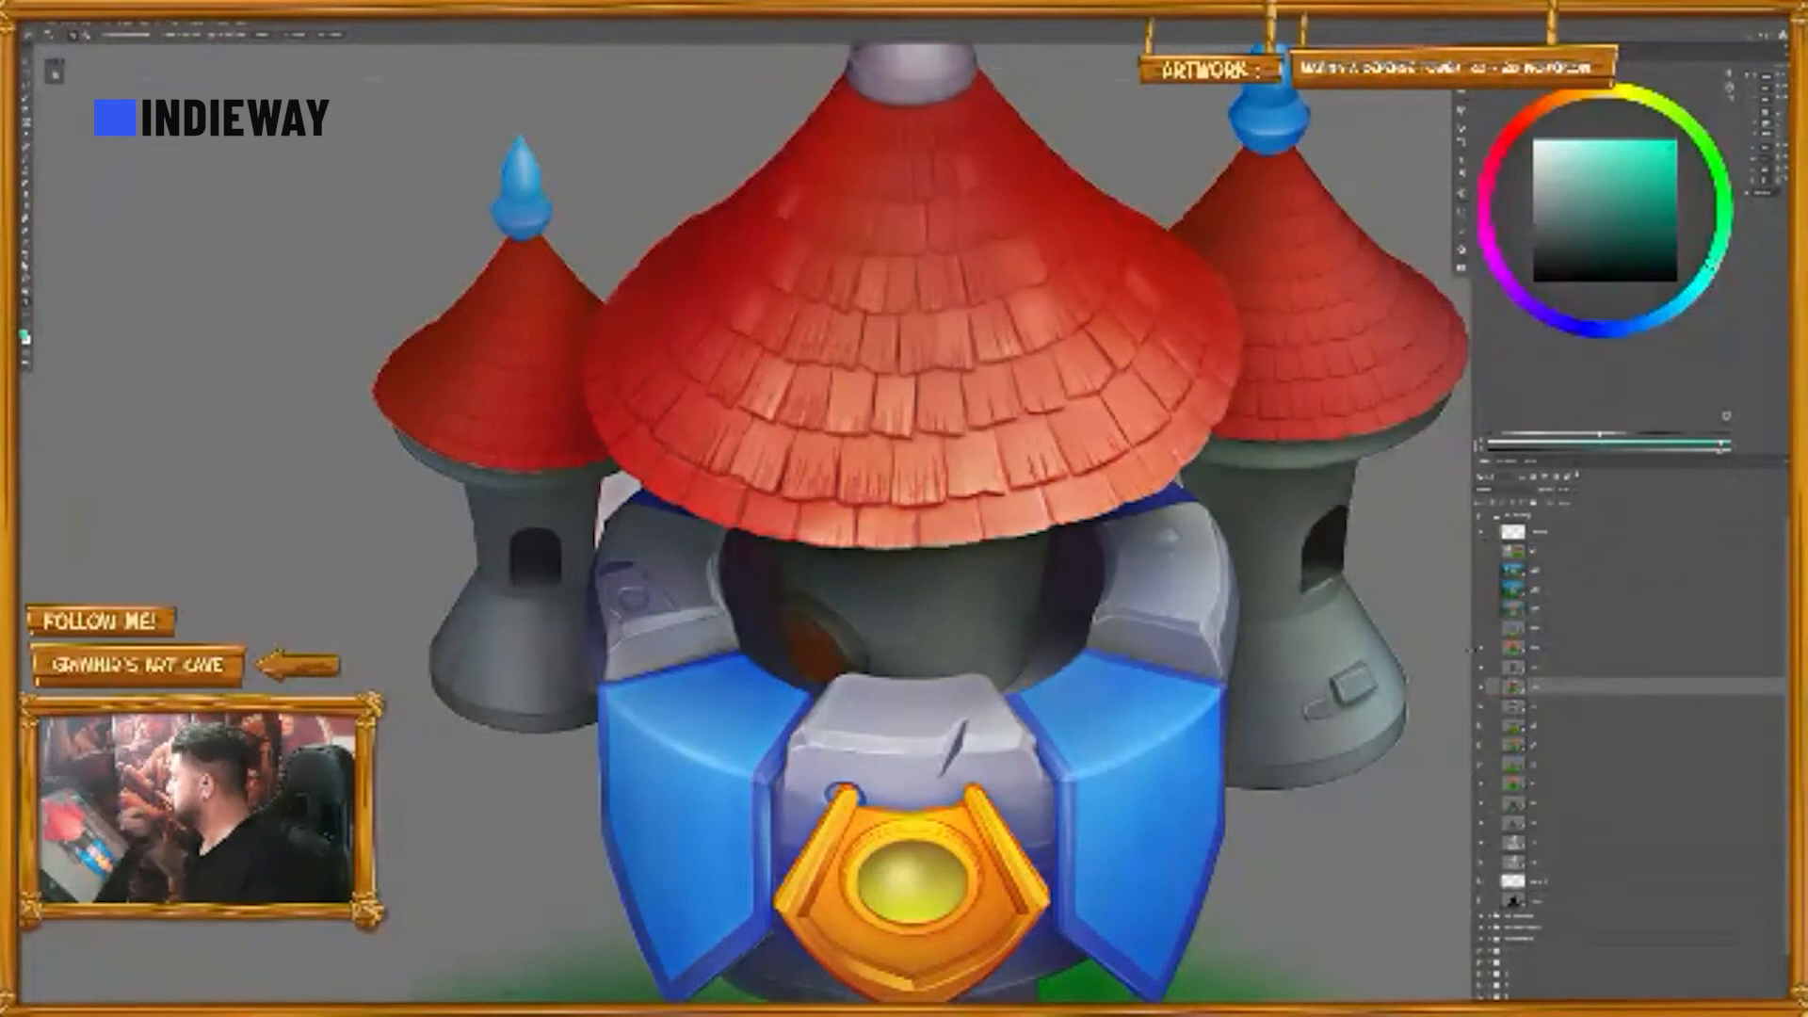
pyautogui.click(1474, 650)
# - Show the stage following the violet-flag one on the full tower, and examine its main roof and shields up close
pyautogui.moveTo(1366, 781); pyautogui.dragTo(1248, 781)
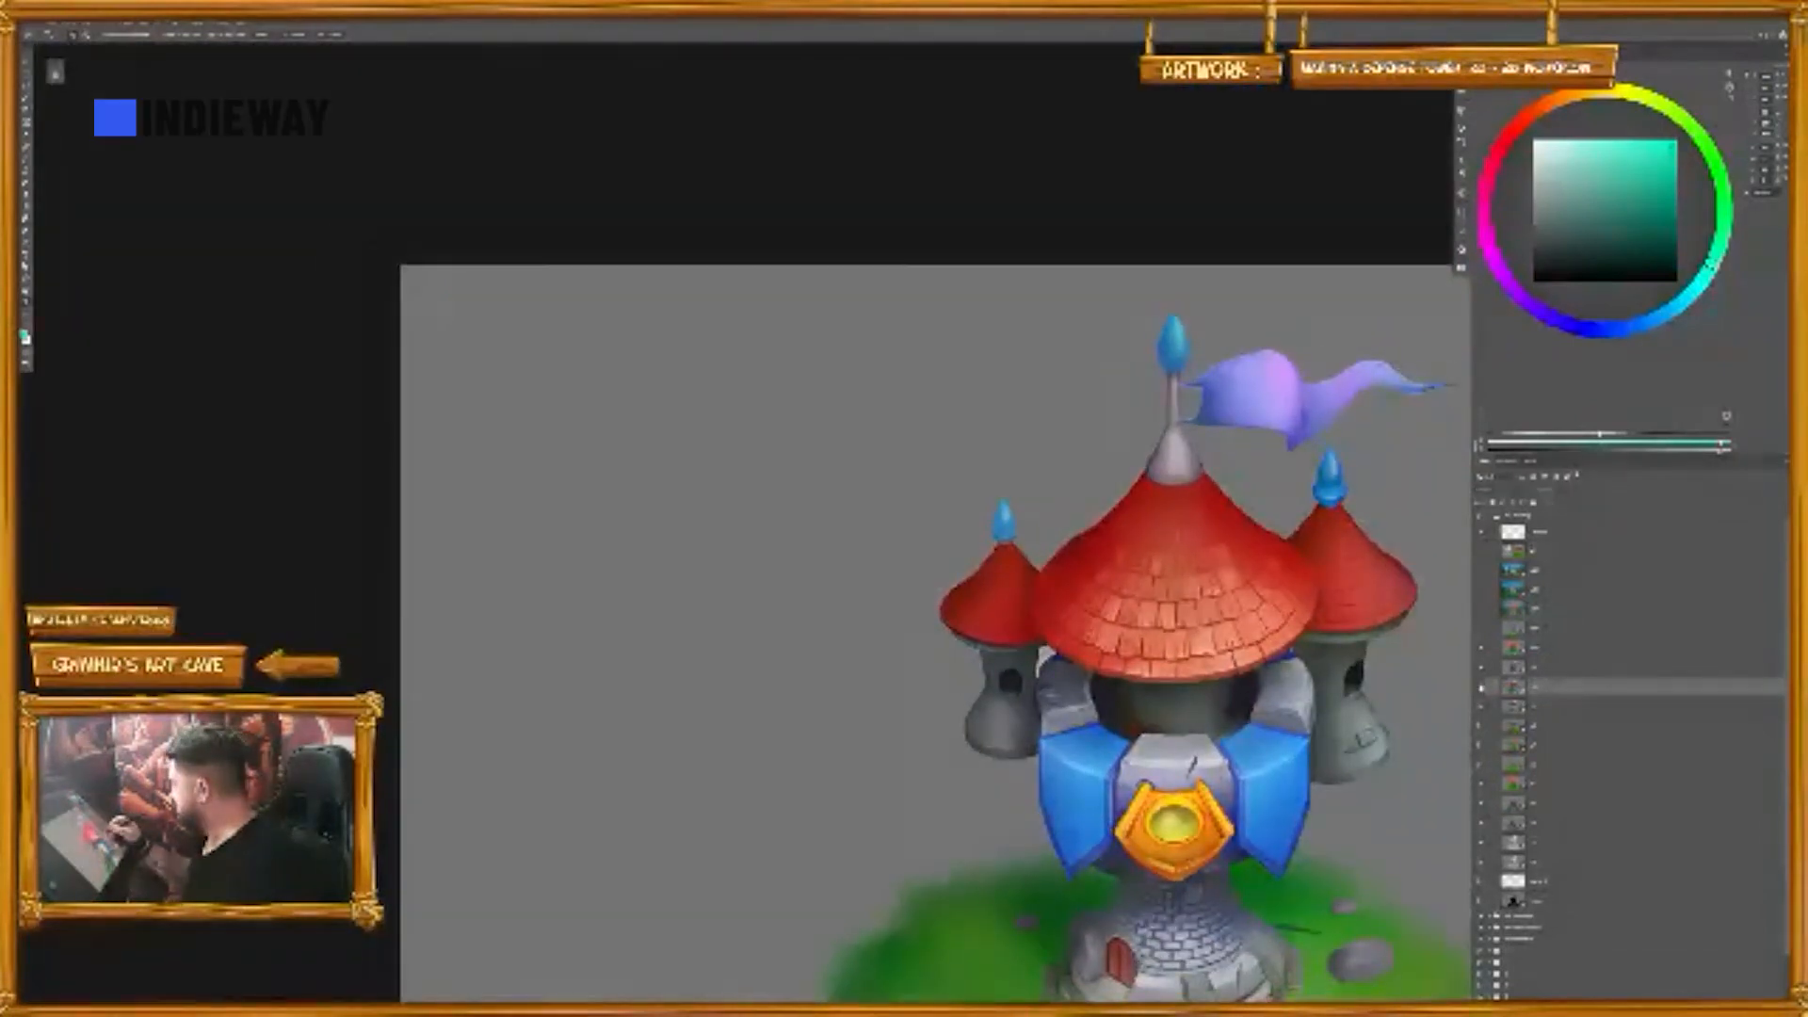
pyautogui.press('g')
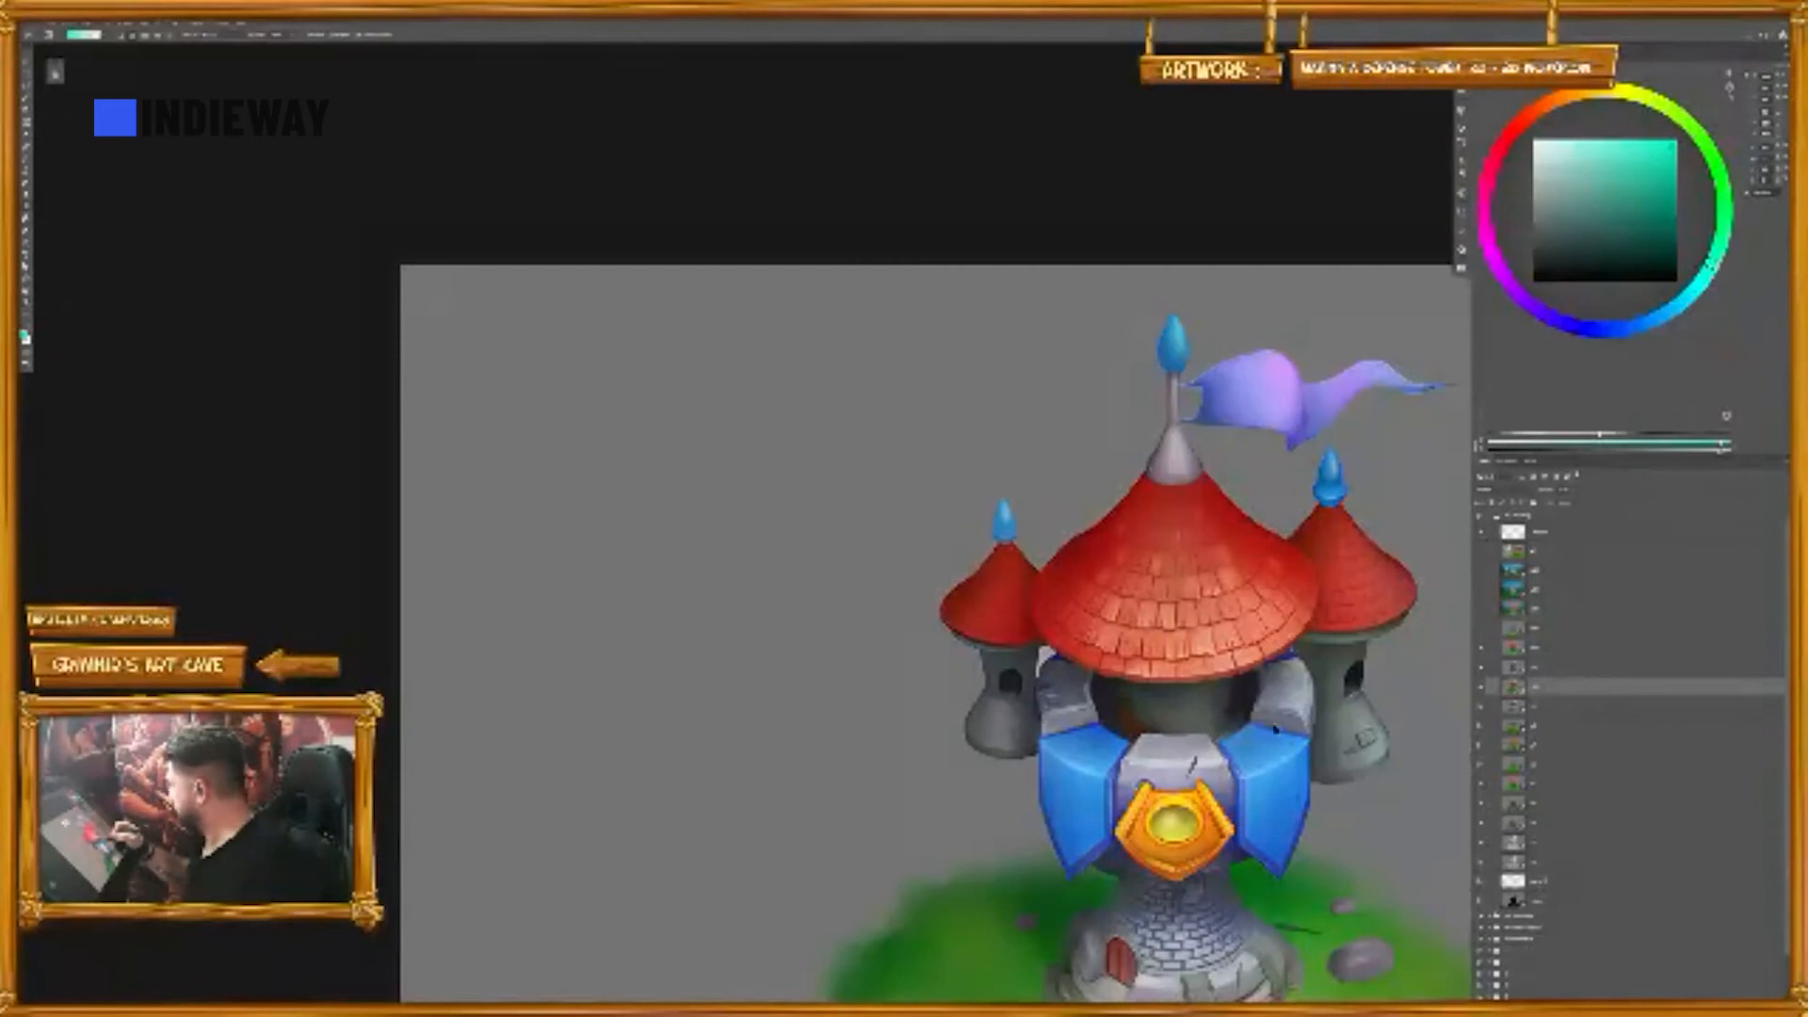
pyautogui.press('space')
pyautogui.moveTo(1320, 783); pyautogui.dragTo(1244, 673)
pyautogui.press('z')
pyautogui.click(1483, 646)
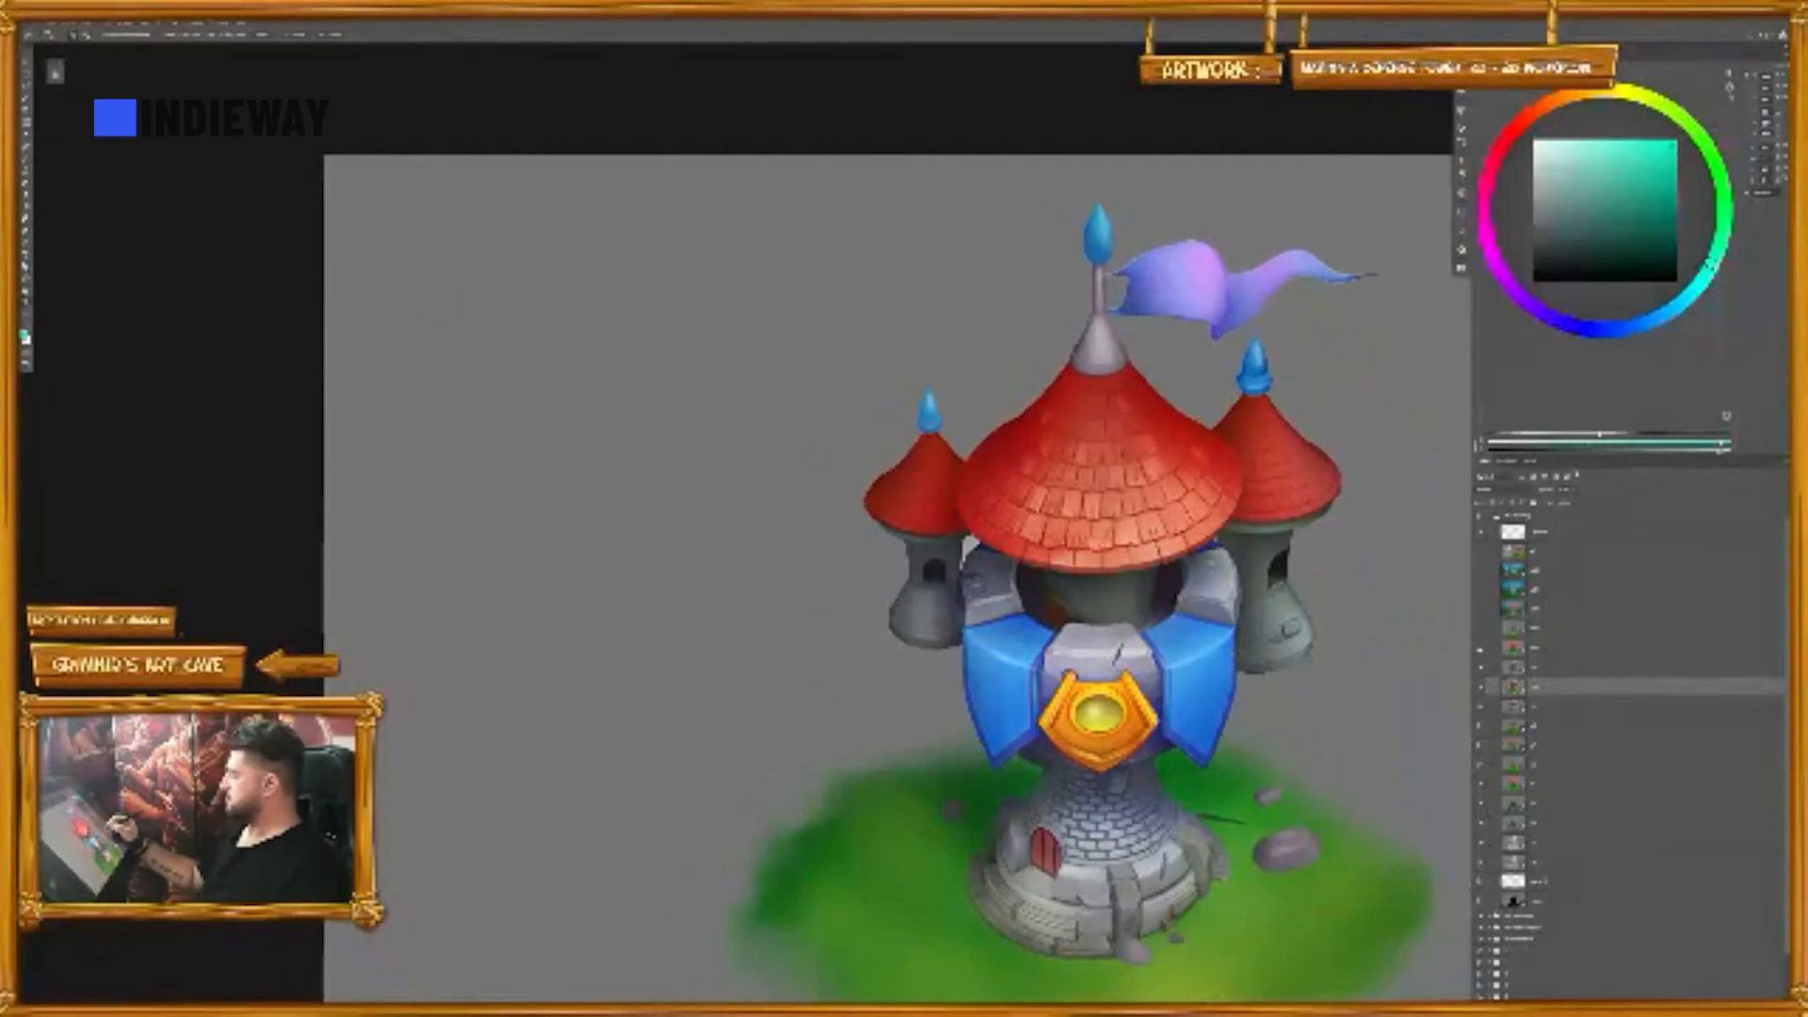
pyautogui.moveTo(1296, 581); pyautogui.dragTo(1404, 581)
pyautogui.press('h')
pyautogui.moveTo(1171, 657); pyautogui.dragTo(1334, 706)
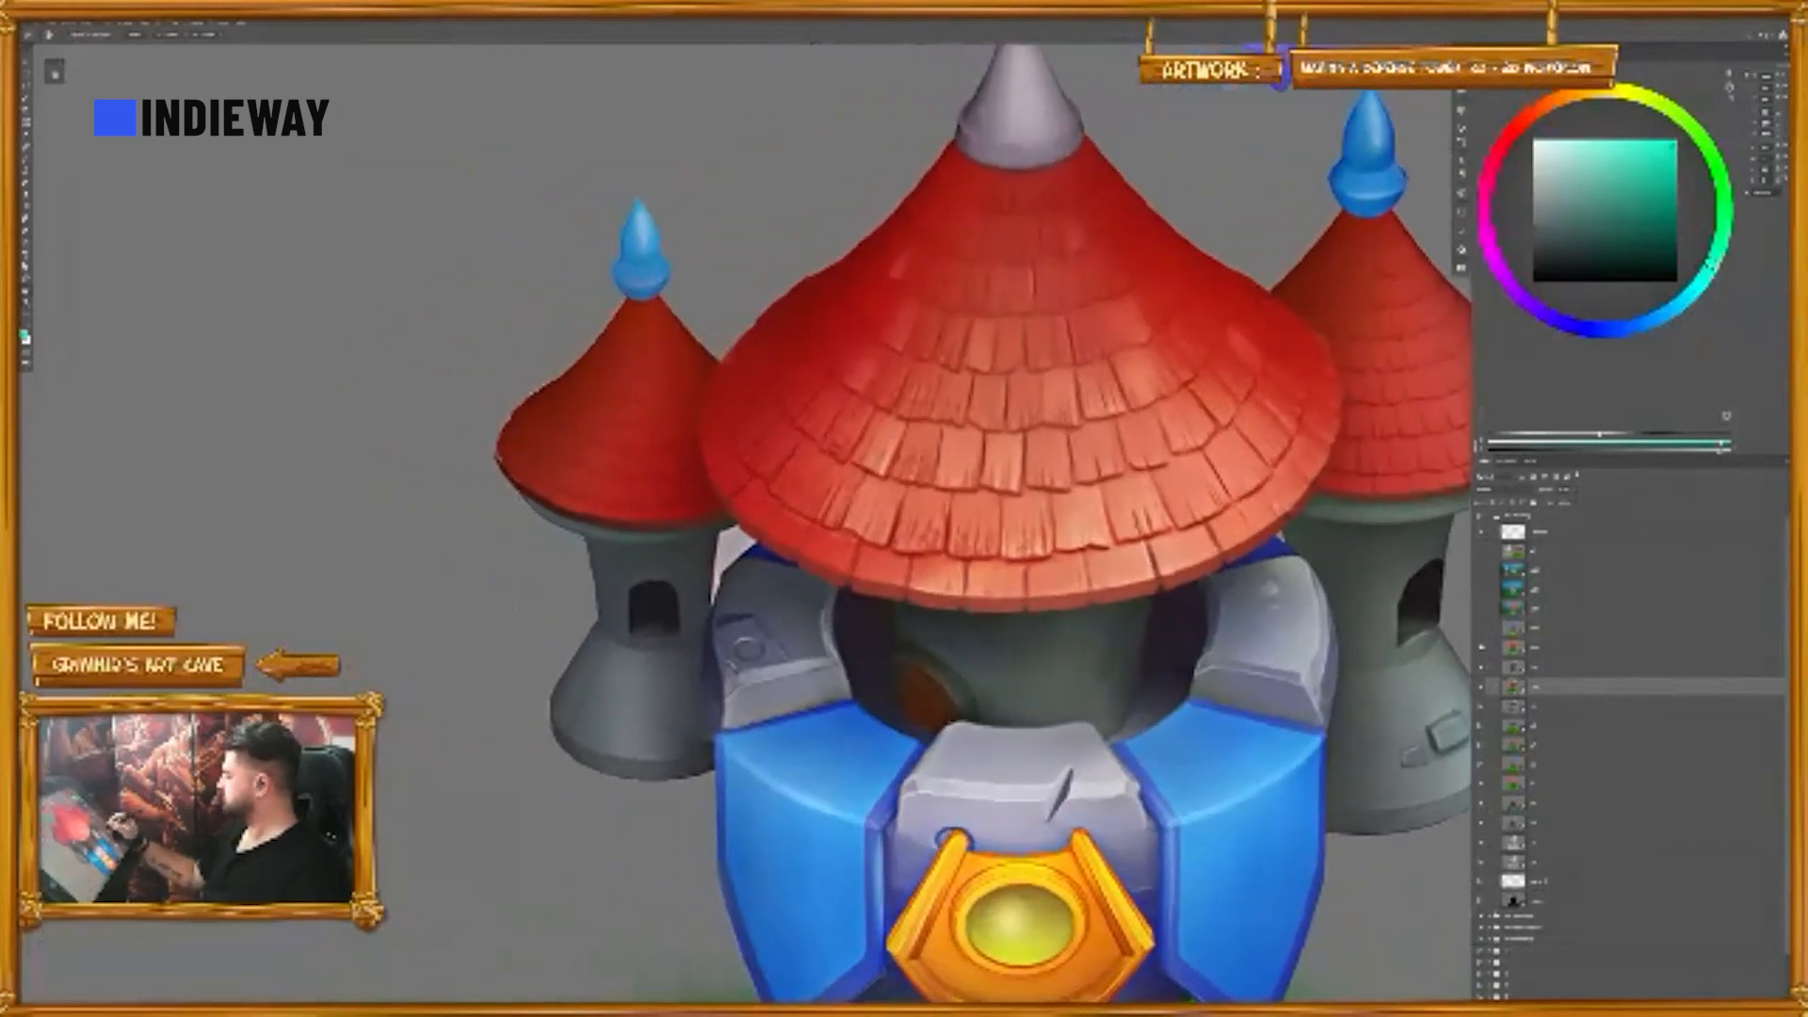
# - Compare the main roof's lower rim with the current stage hidden and shown, and examine the full tower
pyautogui.click(1478, 650)
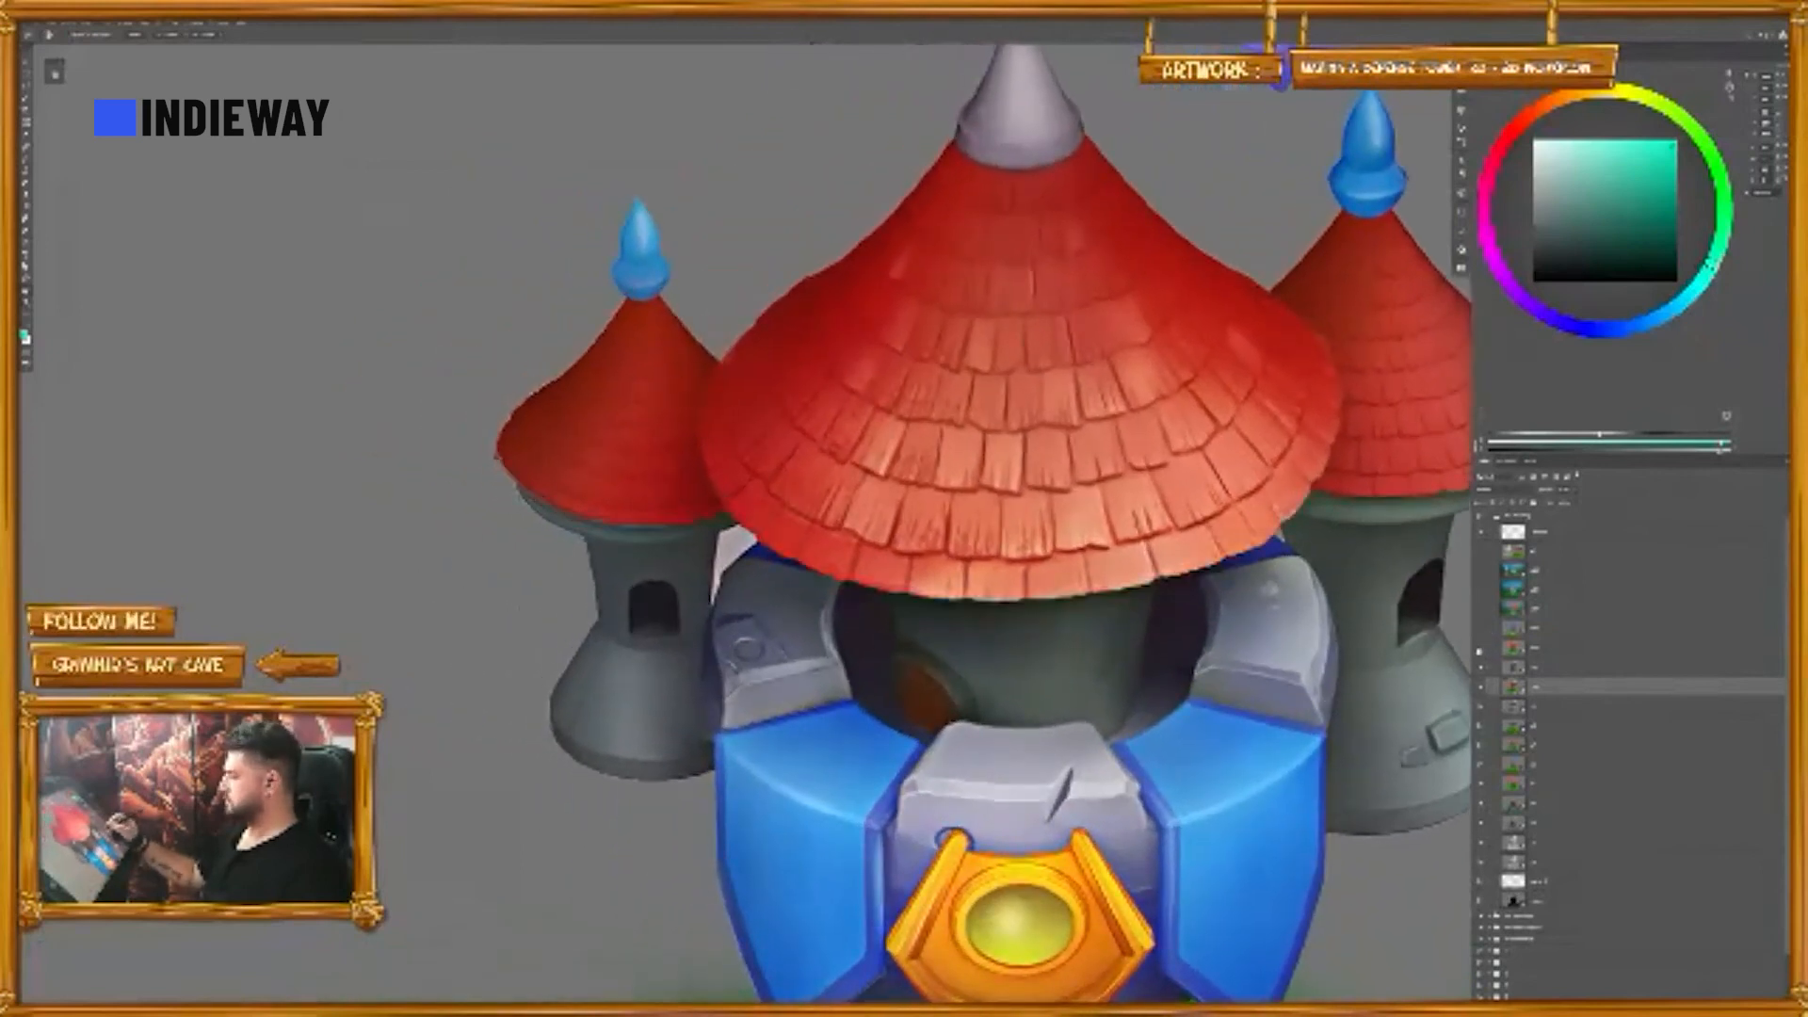
pyautogui.click(1479, 649)
pyautogui.moveTo(1366, 709); pyautogui.dragTo(1240, 697)
pyautogui.moveTo(1240, 776); pyautogui.dragTo(1233, 693)
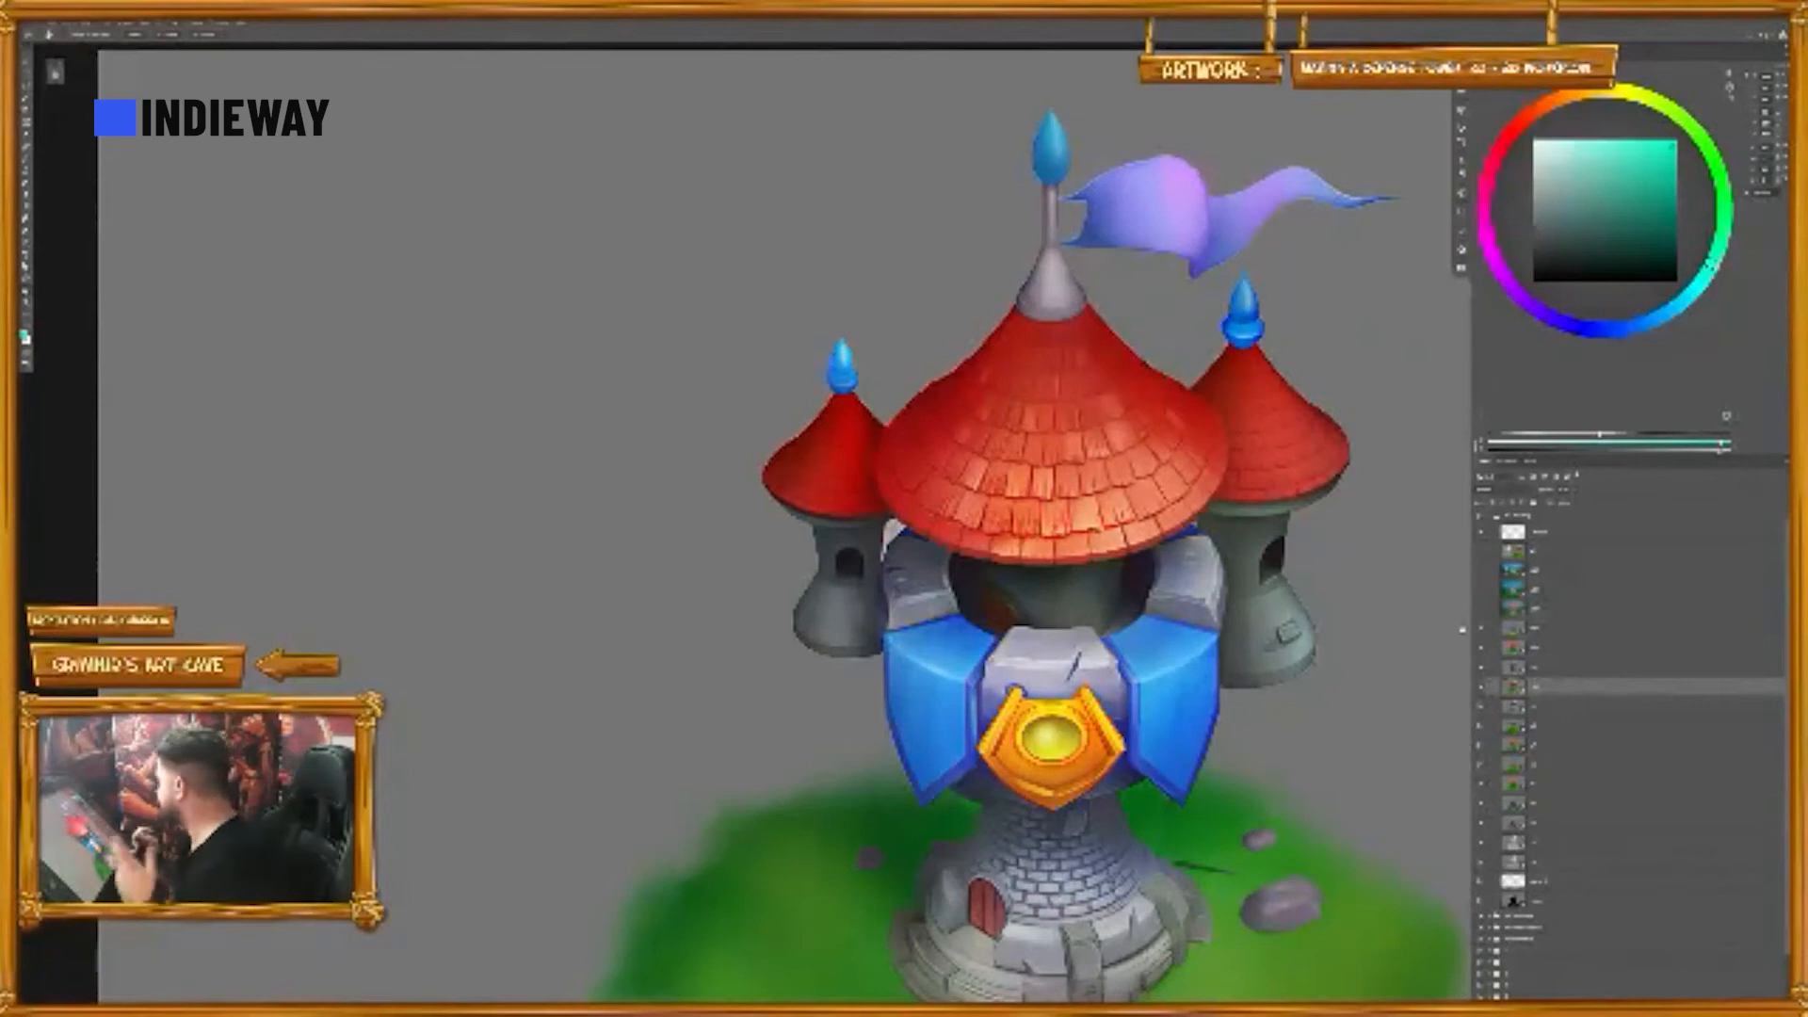
# - Show the stage with the painted blue sky and green ground behind the tower, and frame the whole canvas
pyautogui.click(1483, 606)
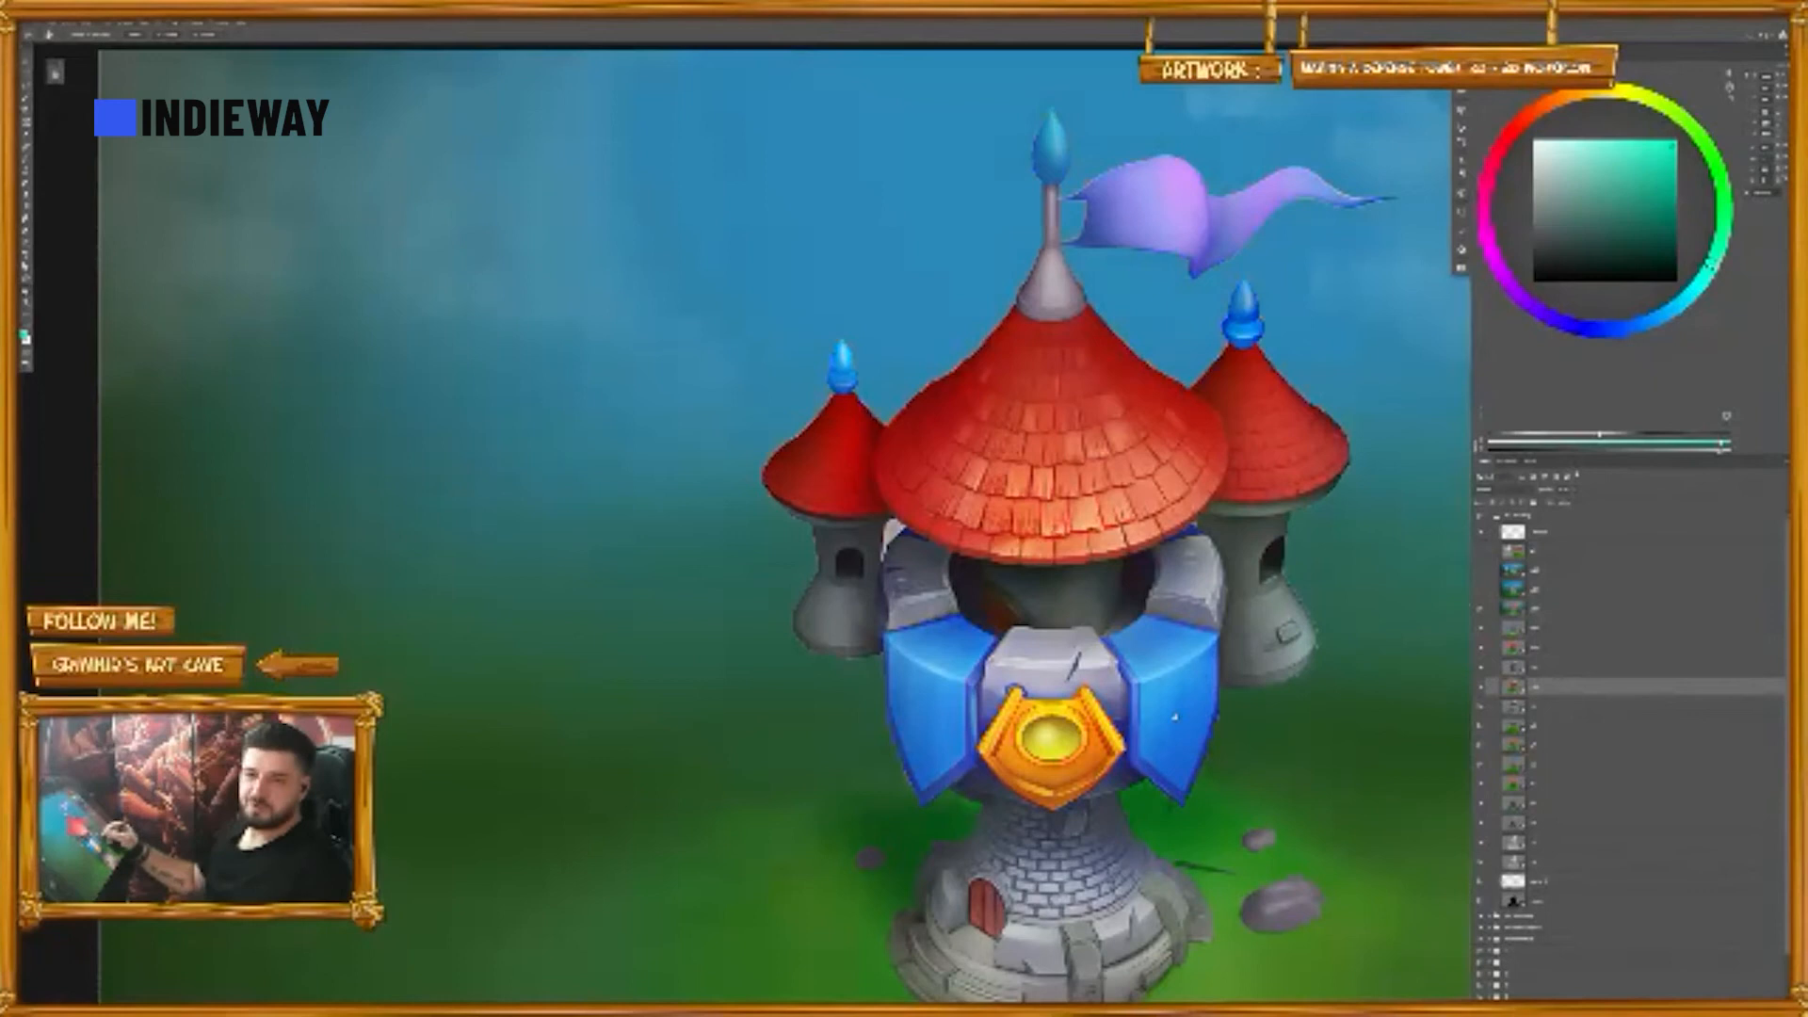
pyautogui.scroll(-3, 1173, 724)
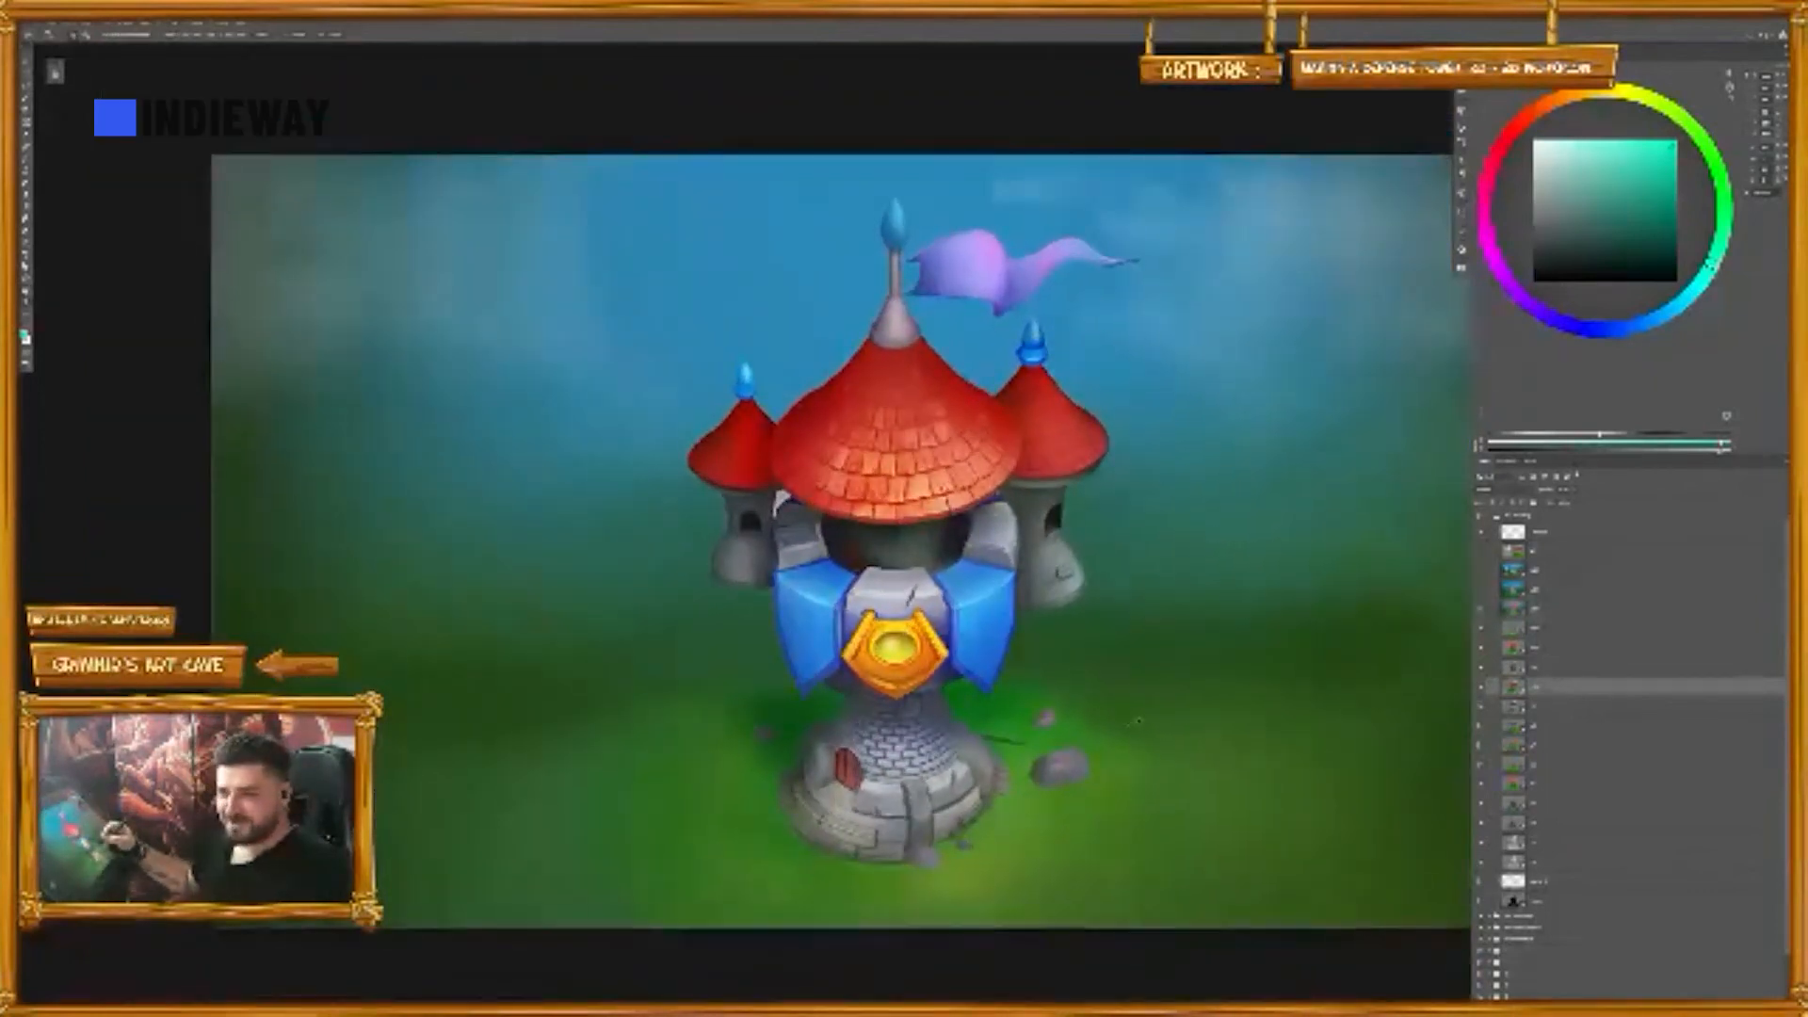
pyautogui.scroll(3, 1062, 674)
pyautogui.scroll(-2, 1138, 722)
pyautogui.moveTo(1151, 719); pyautogui.dragTo(1008, 673)
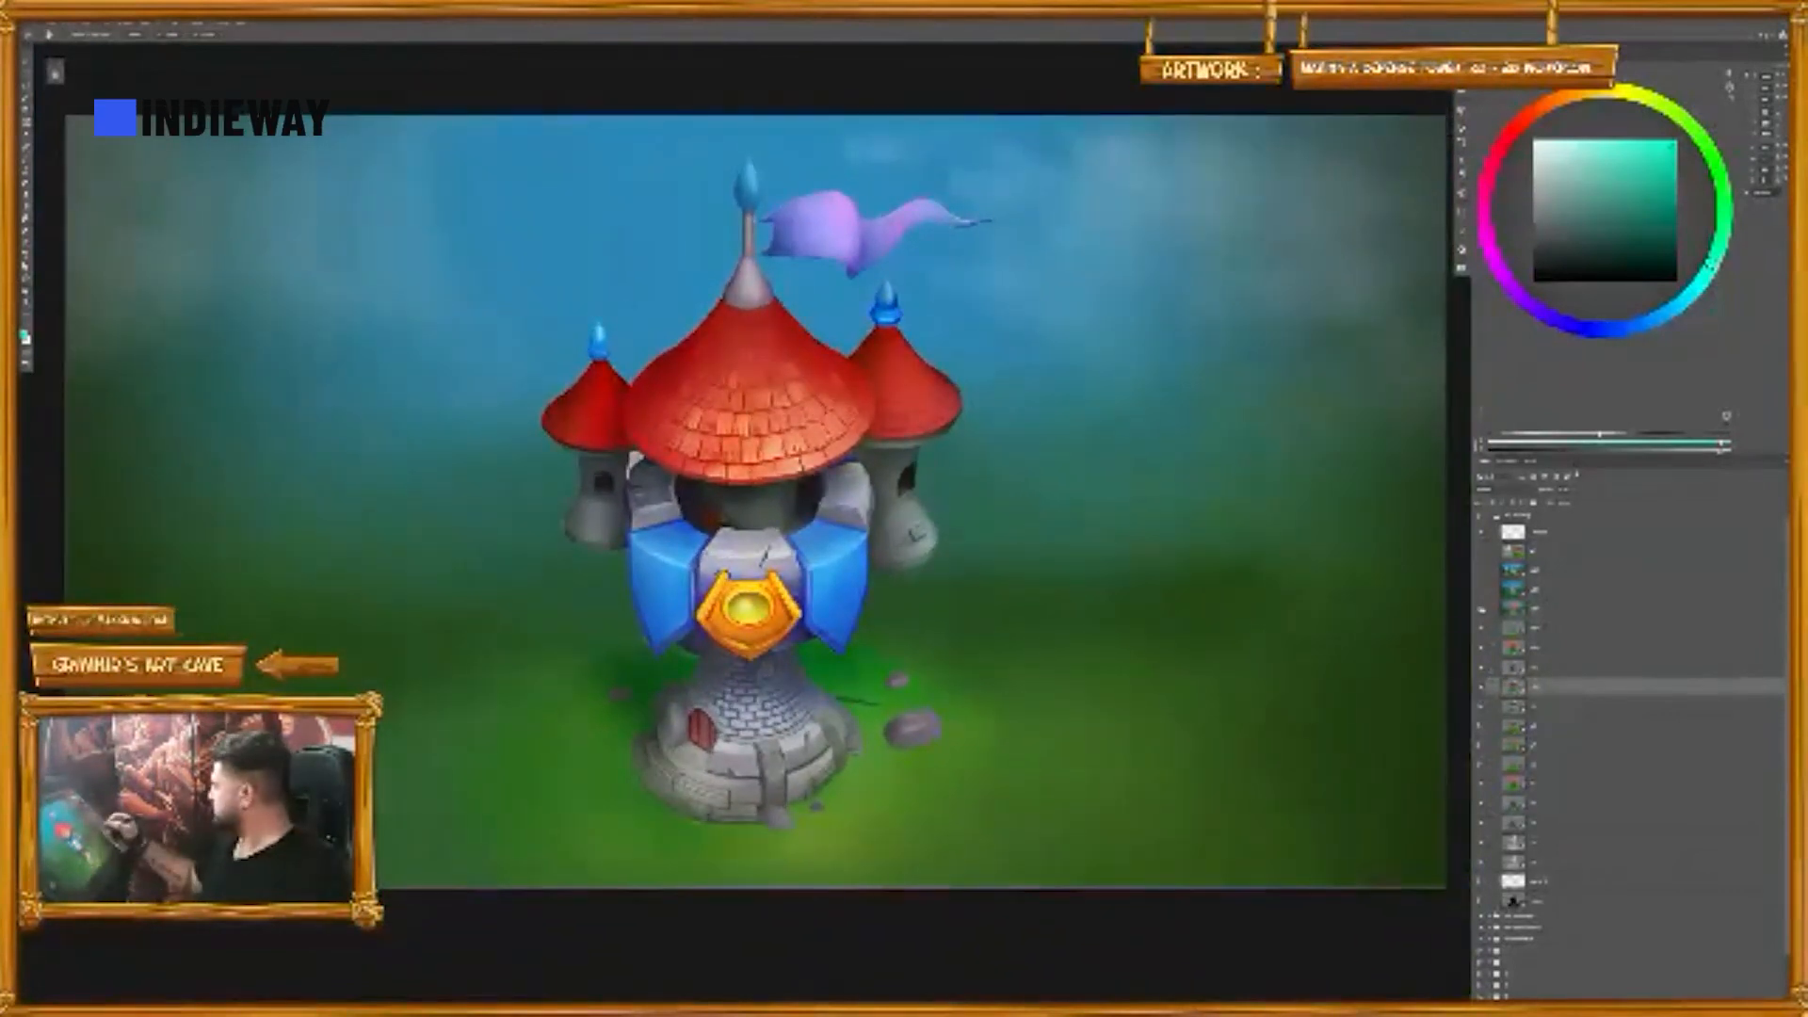
# - Compare the painted-background stage repeatedly with the plain grey background stage beneath it
pyautogui.click(1479, 611)
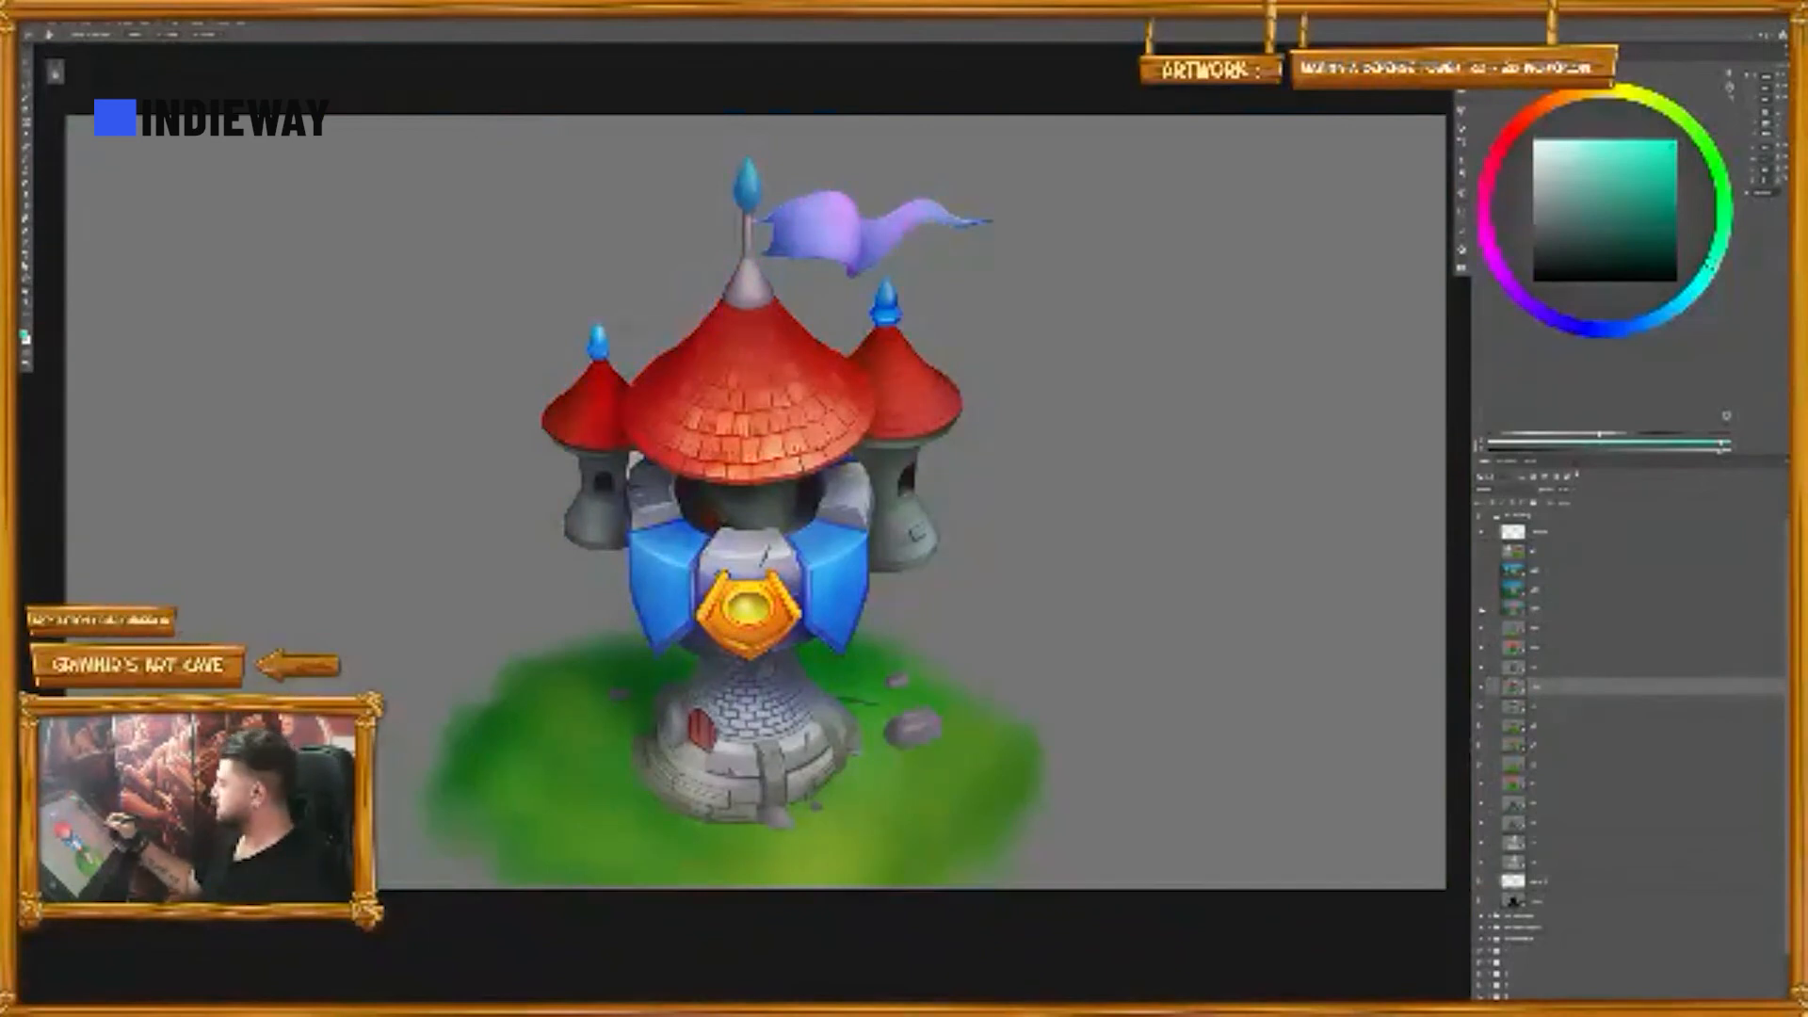
pyautogui.click(1479, 610)
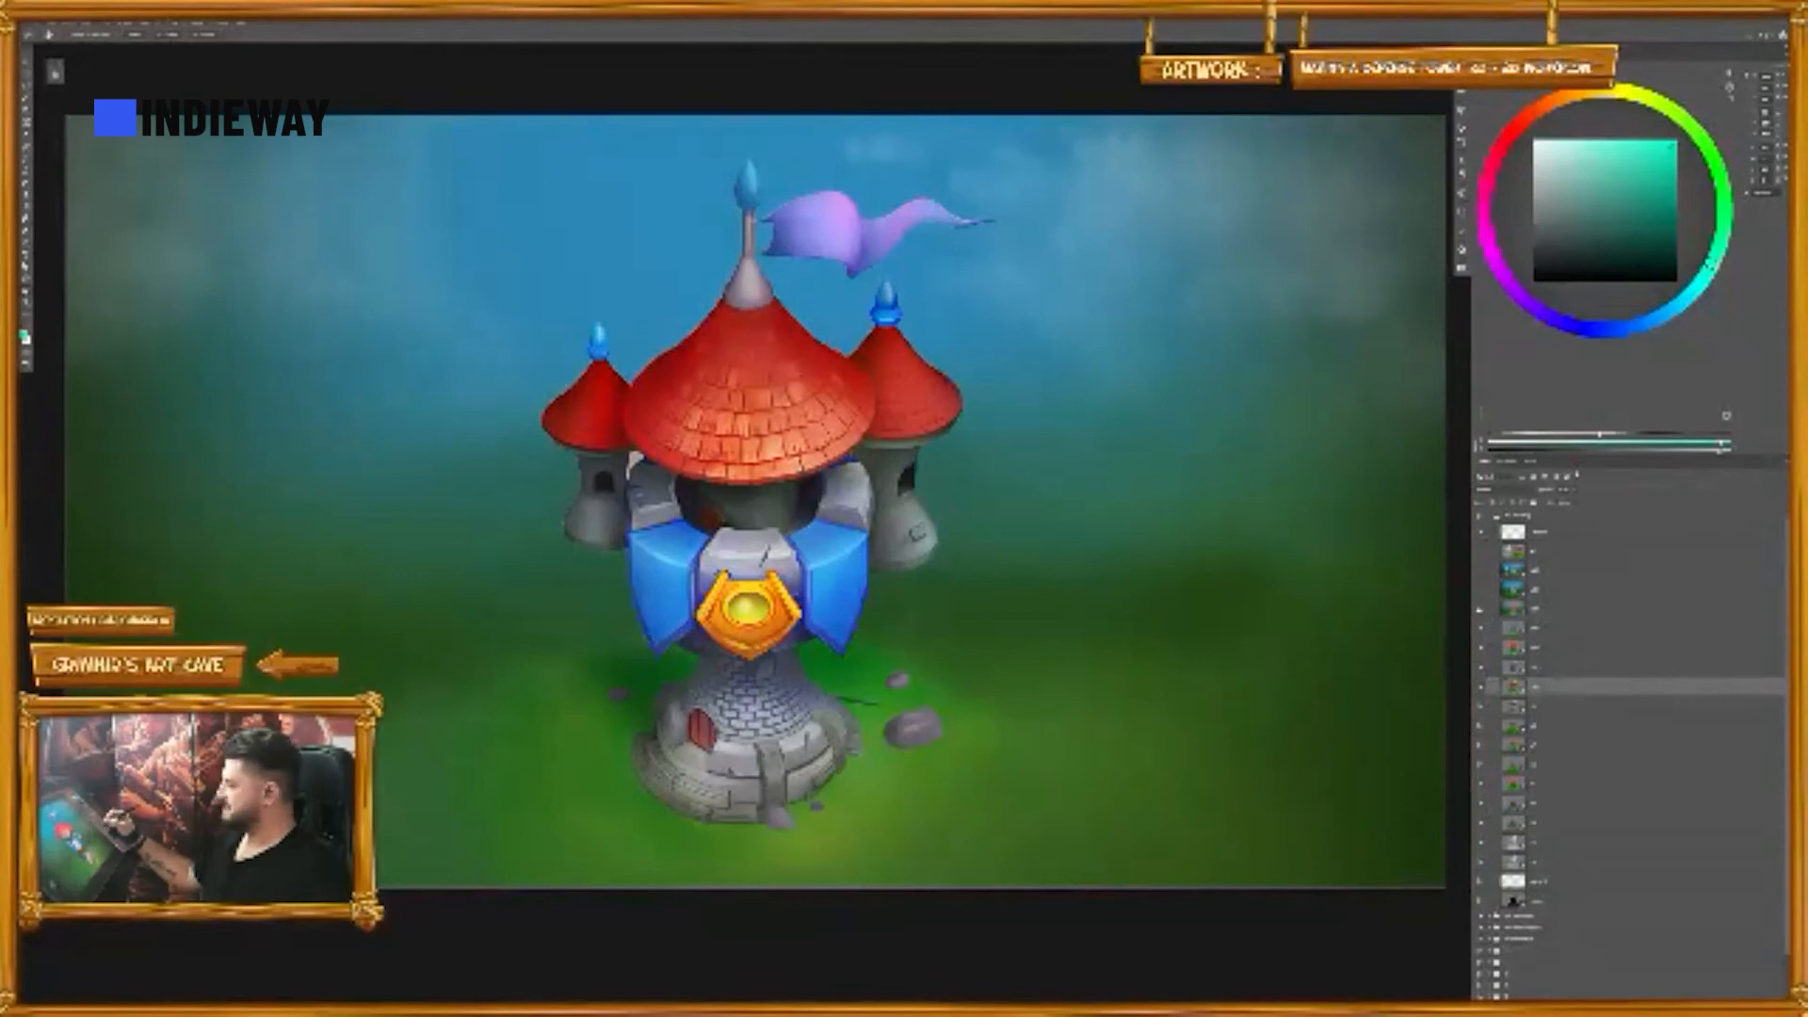
pyautogui.click(1481, 610)
pyautogui.click(1481, 611)
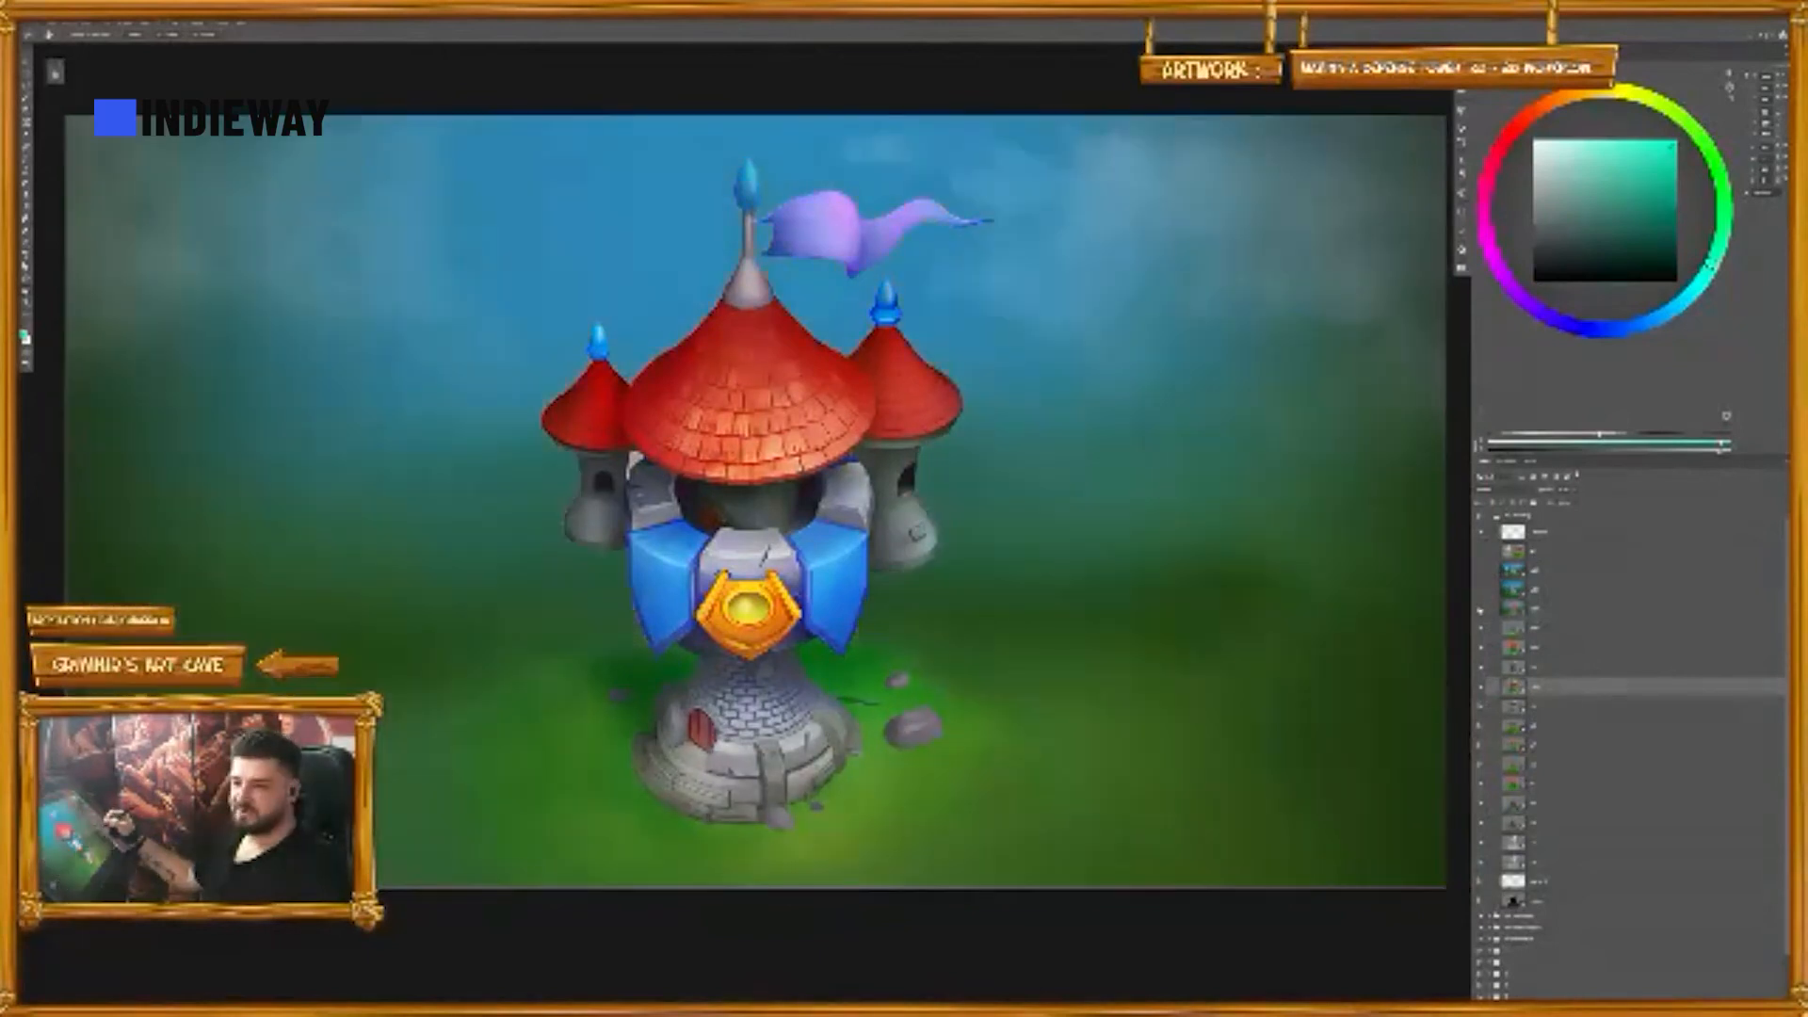
pyautogui.click(1481, 609)
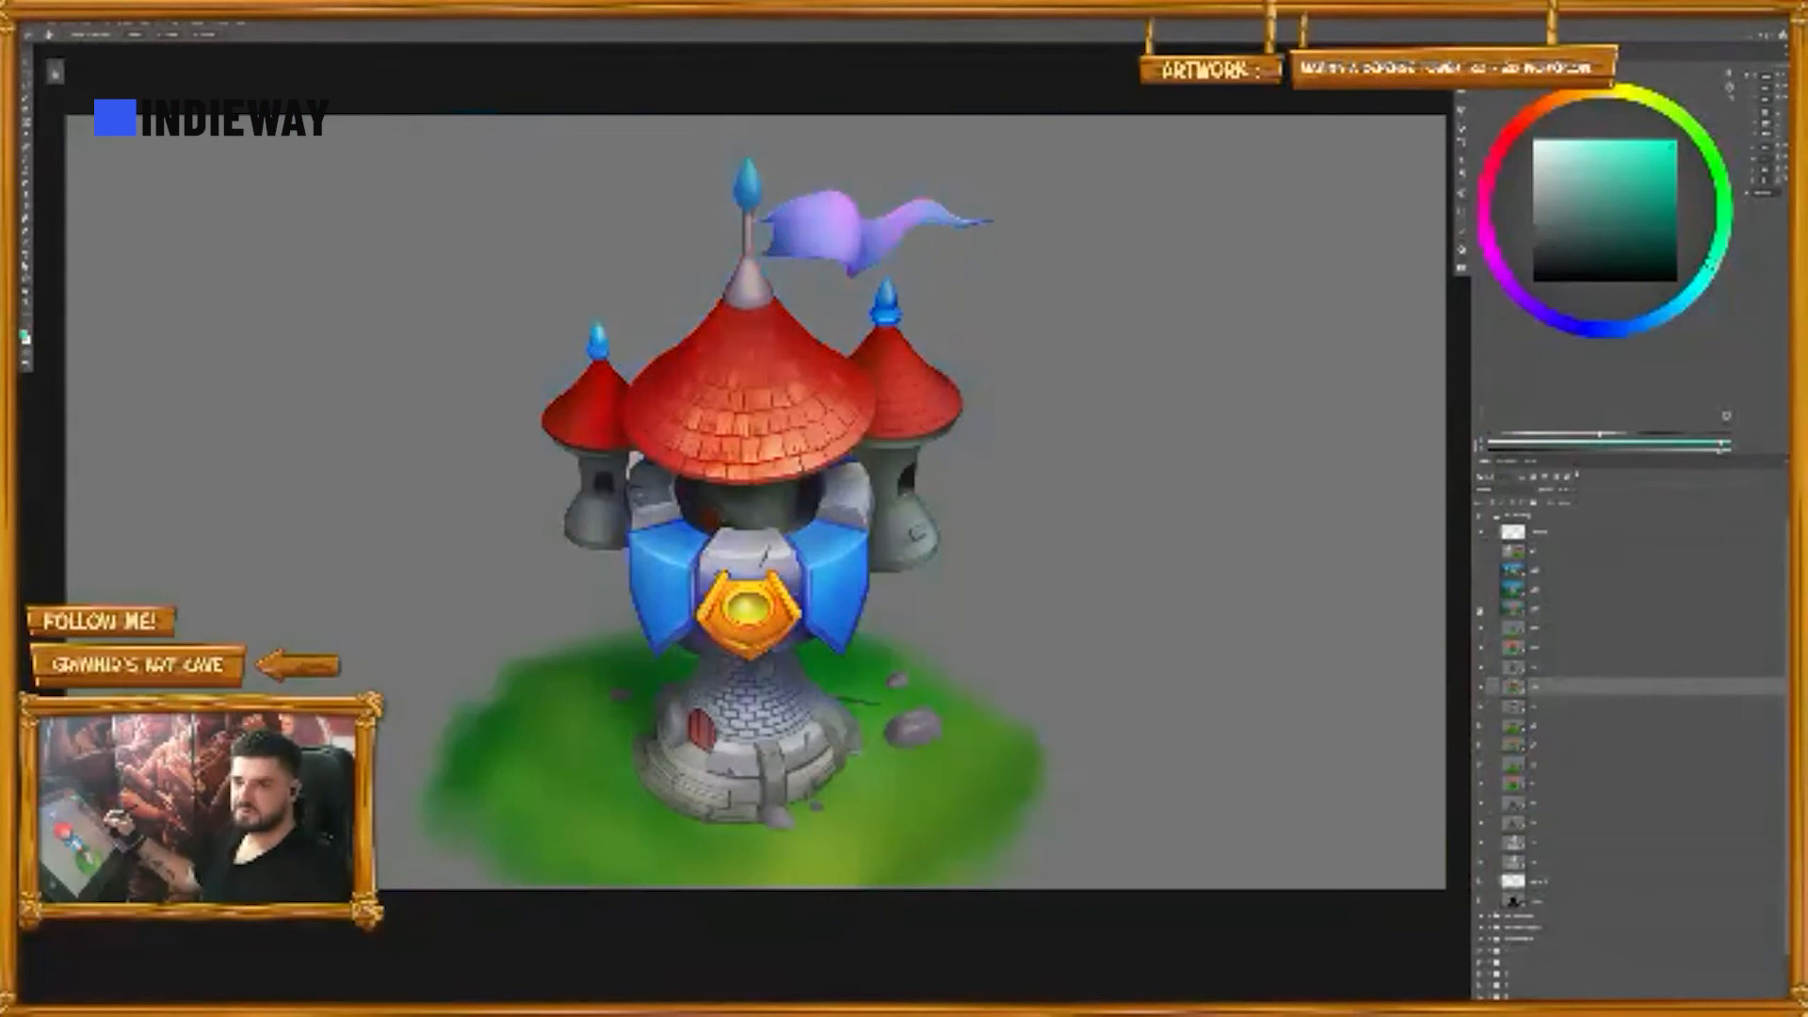
pyautogui.click(1480, 610)
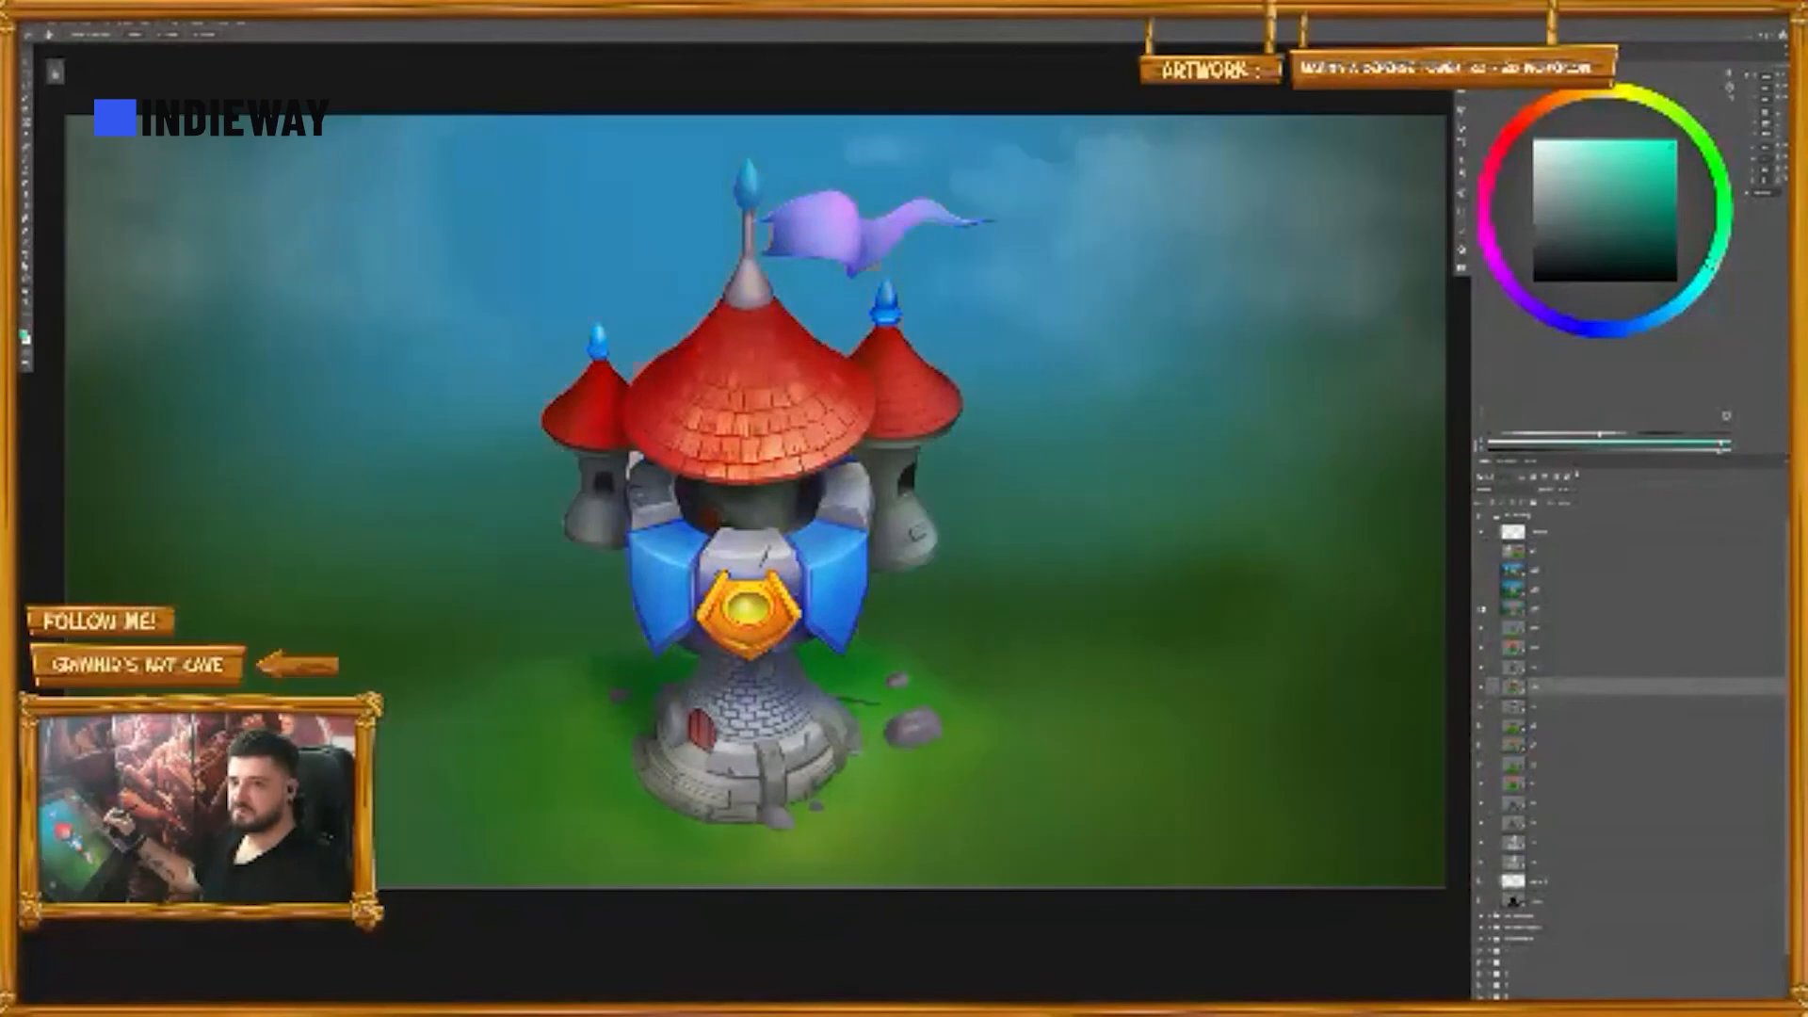
# - Show the cooler colour-graded stage above the painted background, and compare the tower's roof and shields with the ungraded version
pyautogui.click(1478, 590)
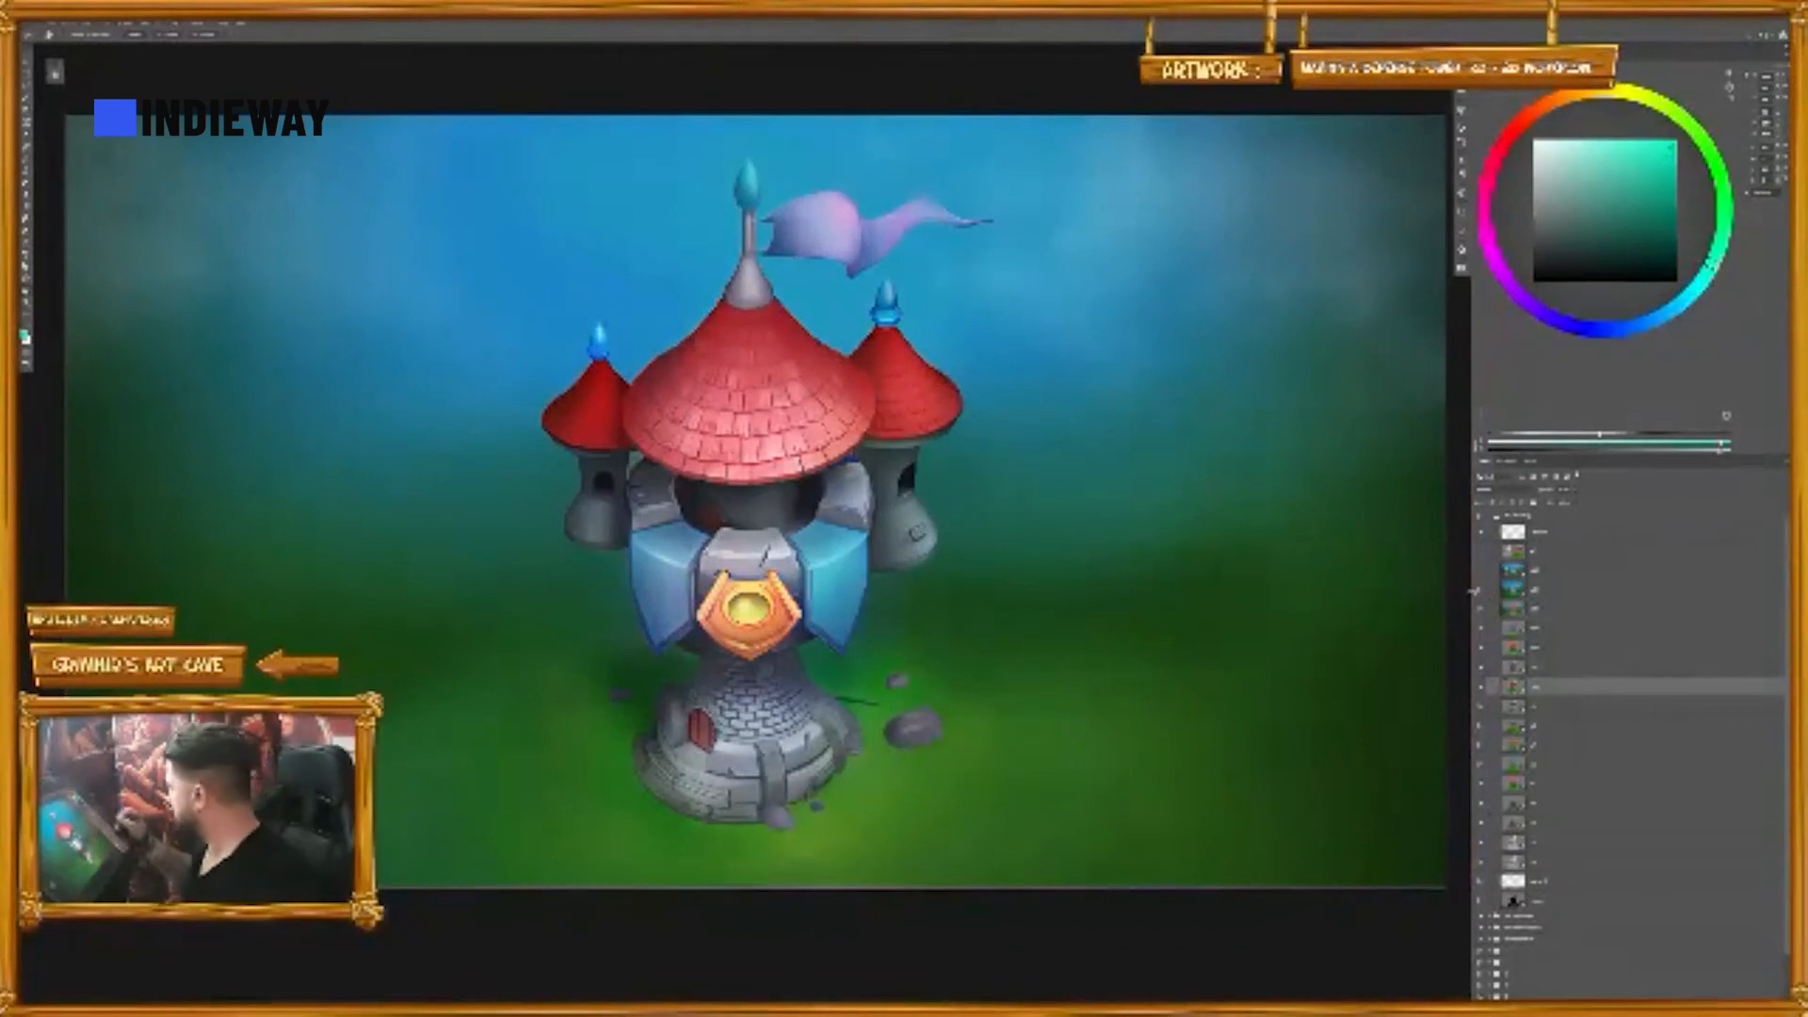
pyautogui.click(1478, 592)
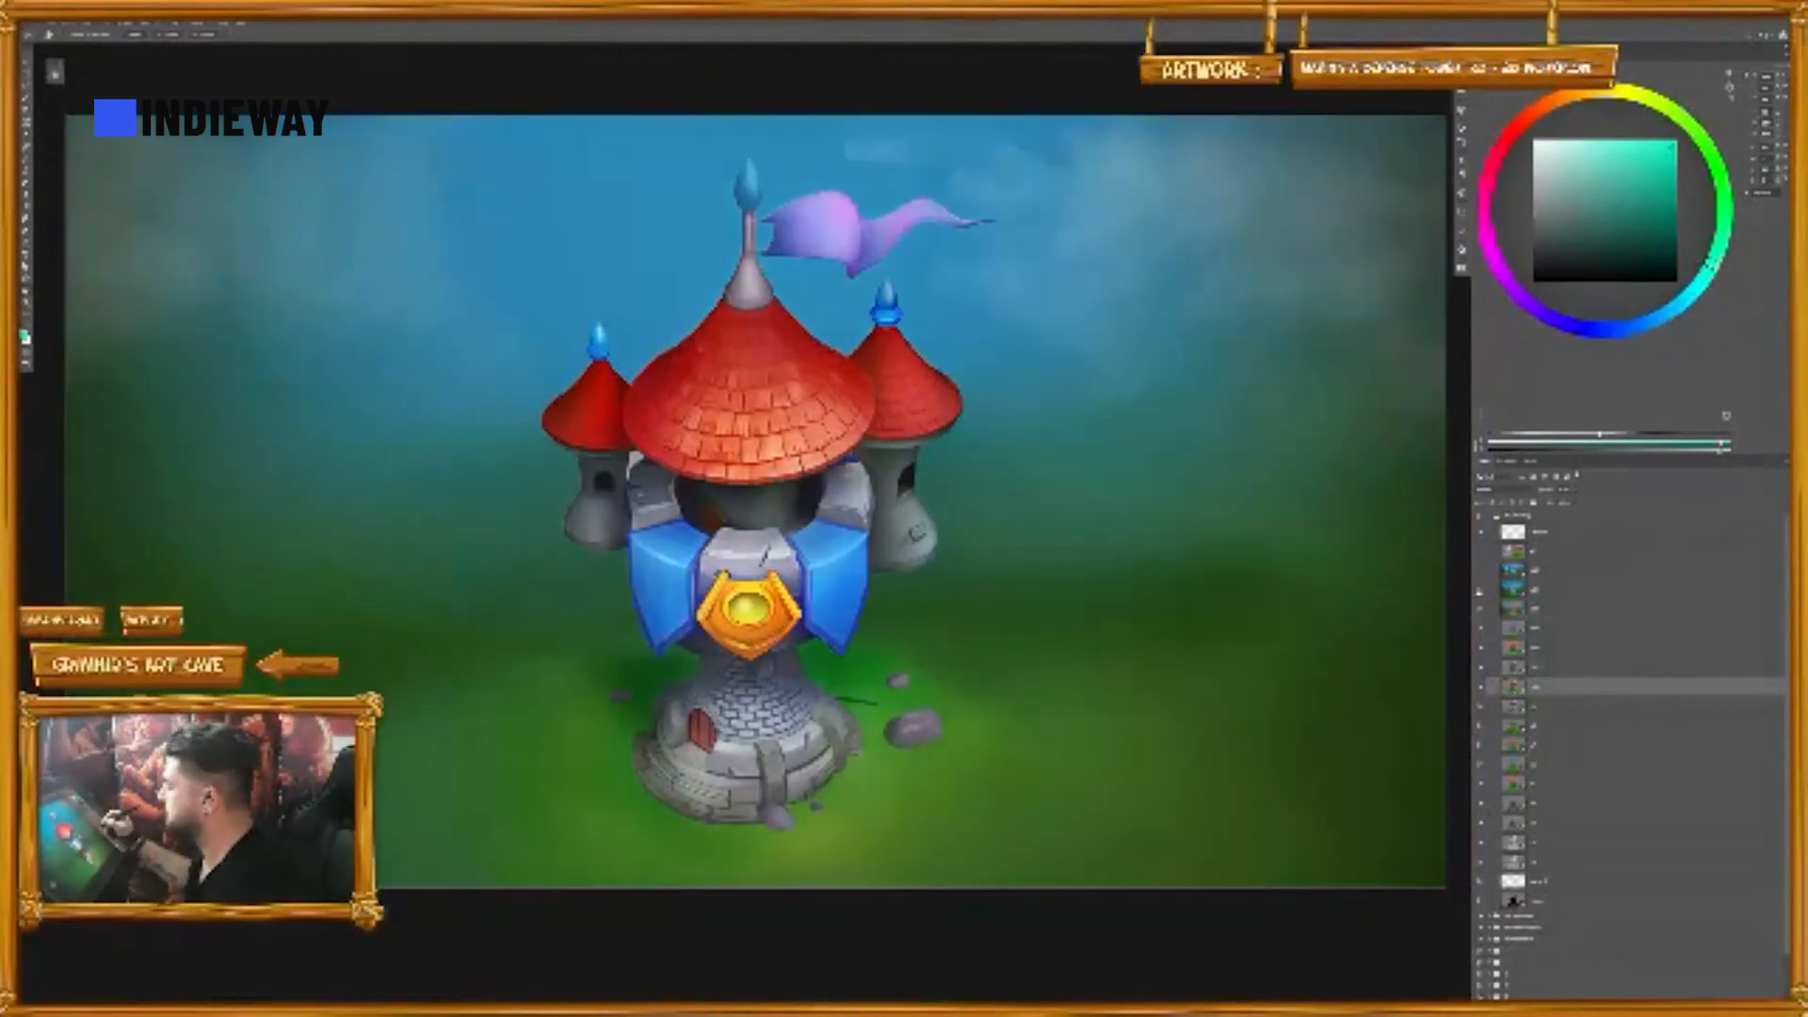
pyautogui.click(1478, 591)
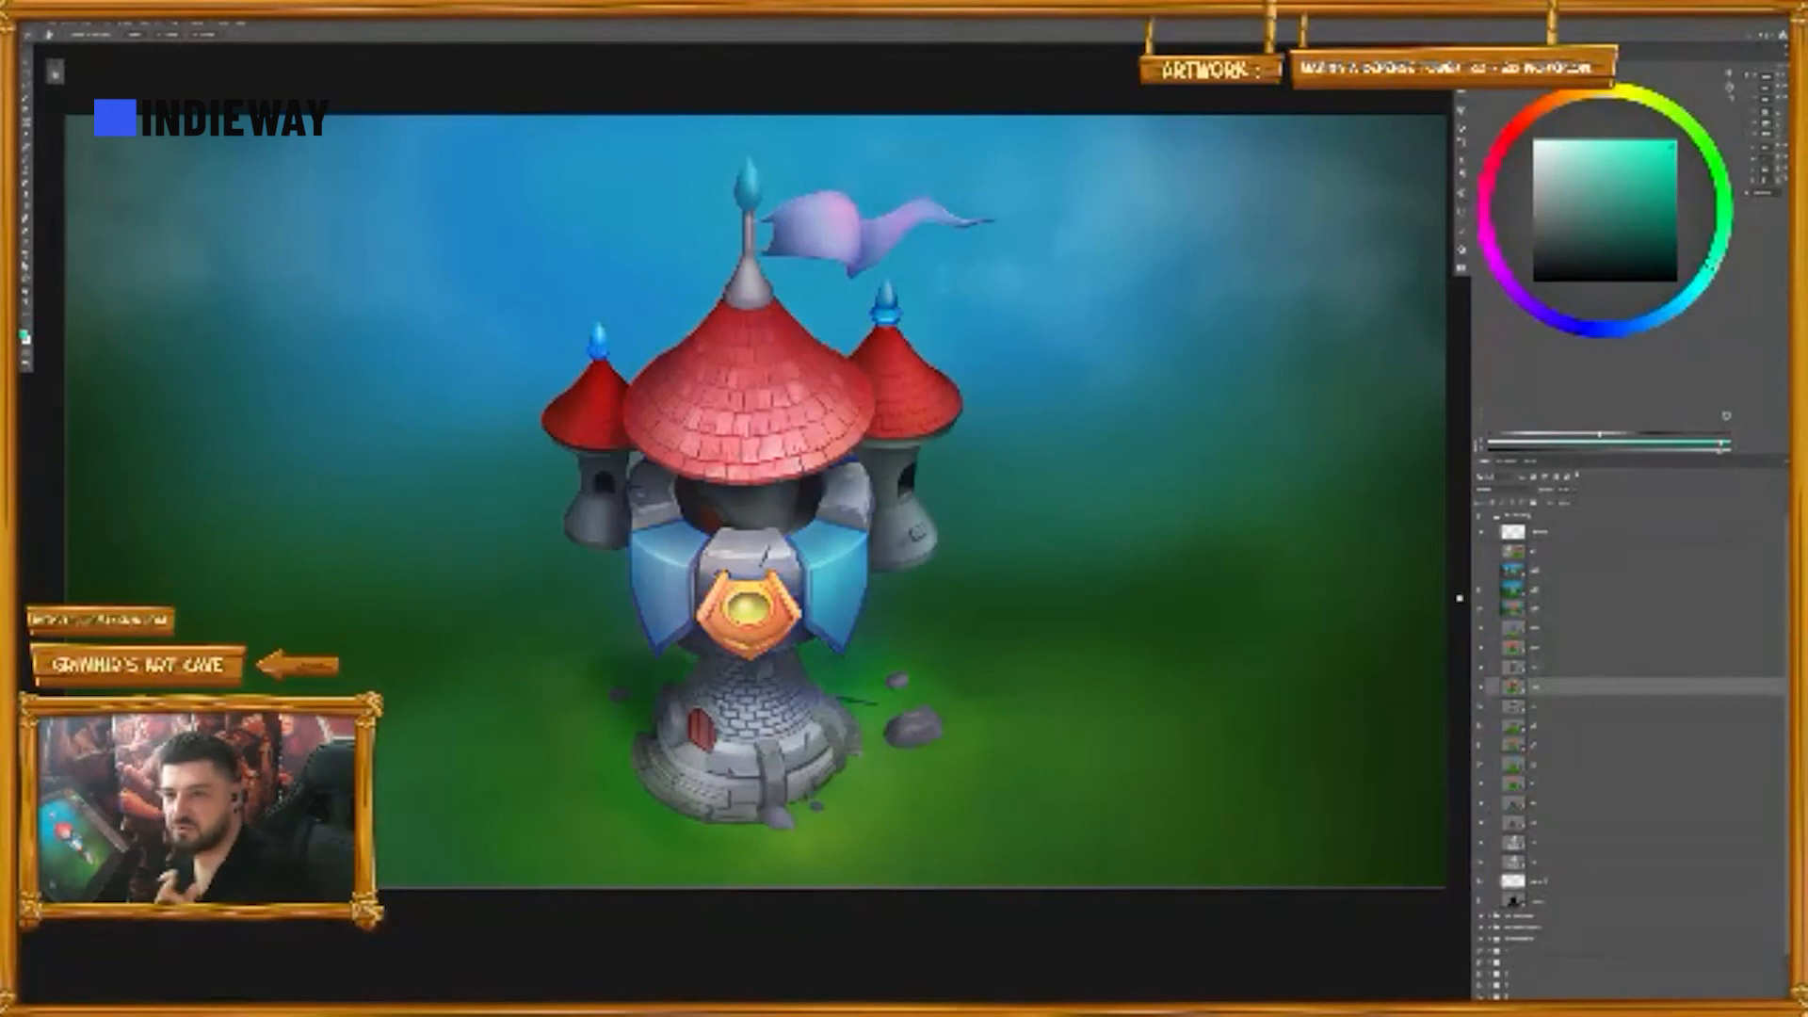
pyautogui.moveTo(882, 416); pyautogui.dragTo(919, 416)
pyautogui.moveTo(807, 639); pyautogui.dragTo(984, 605)
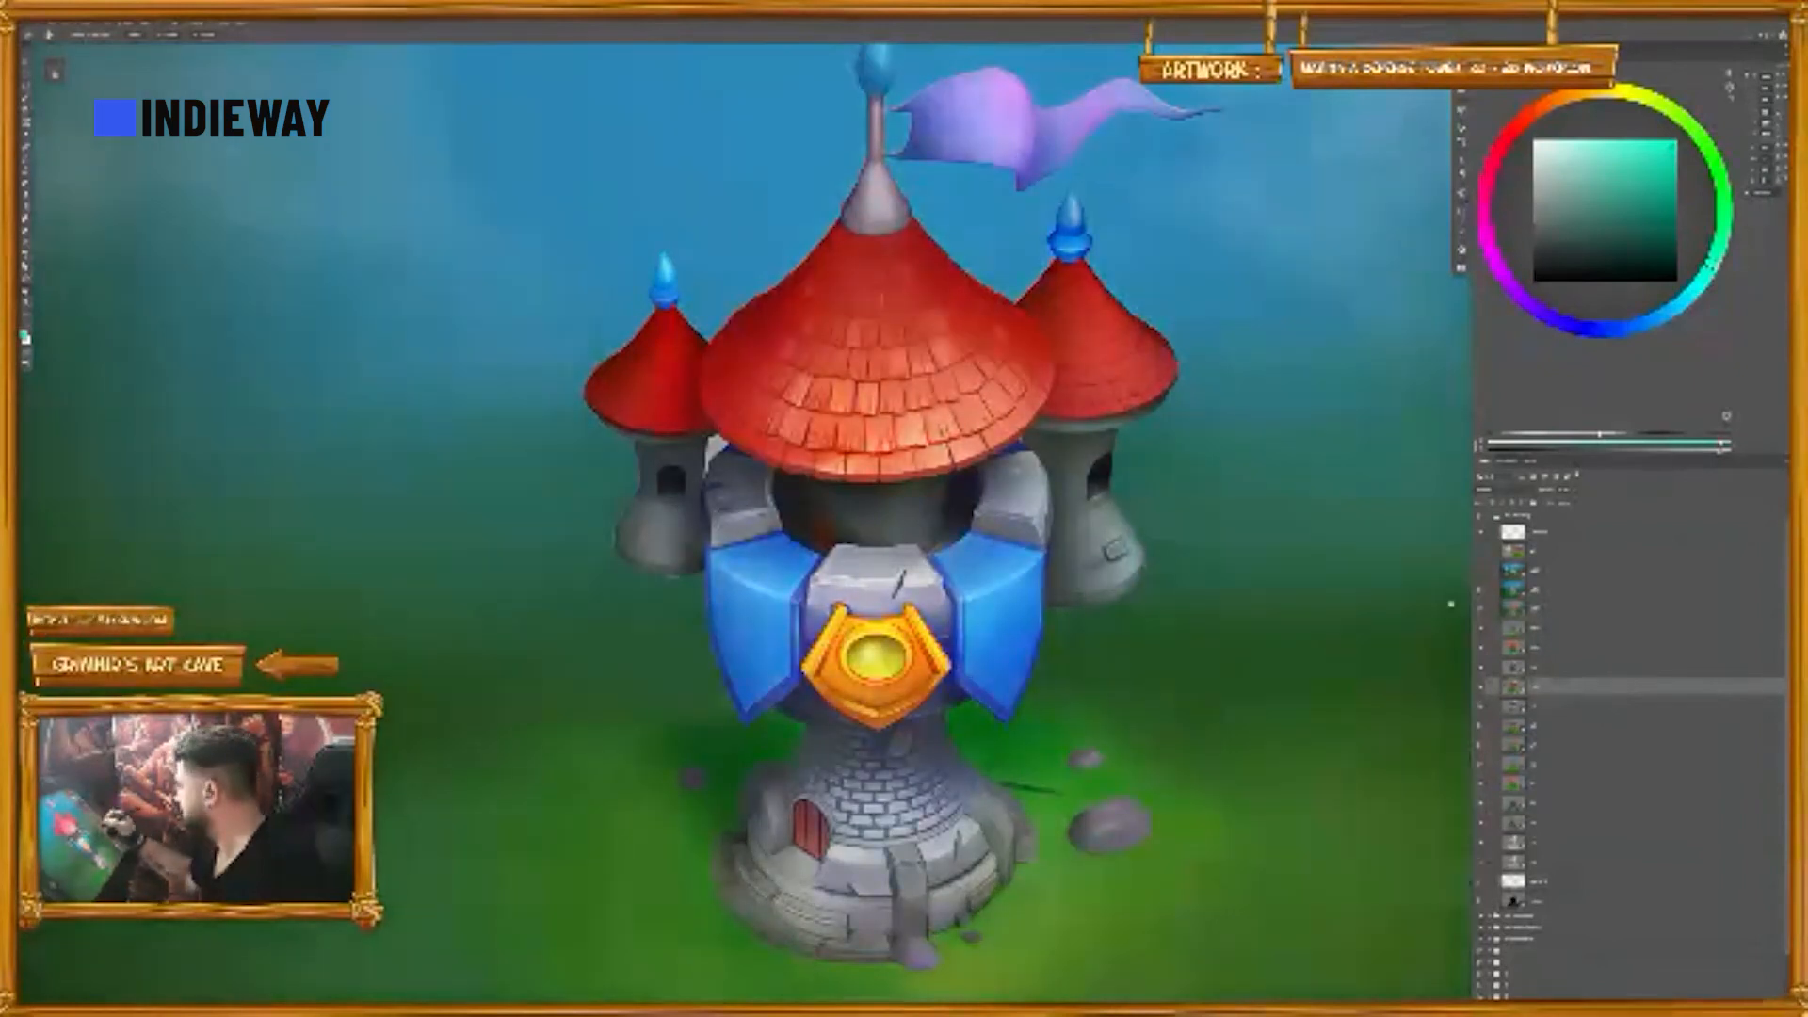
pyautogui.hotkey('ctrl', 'z')
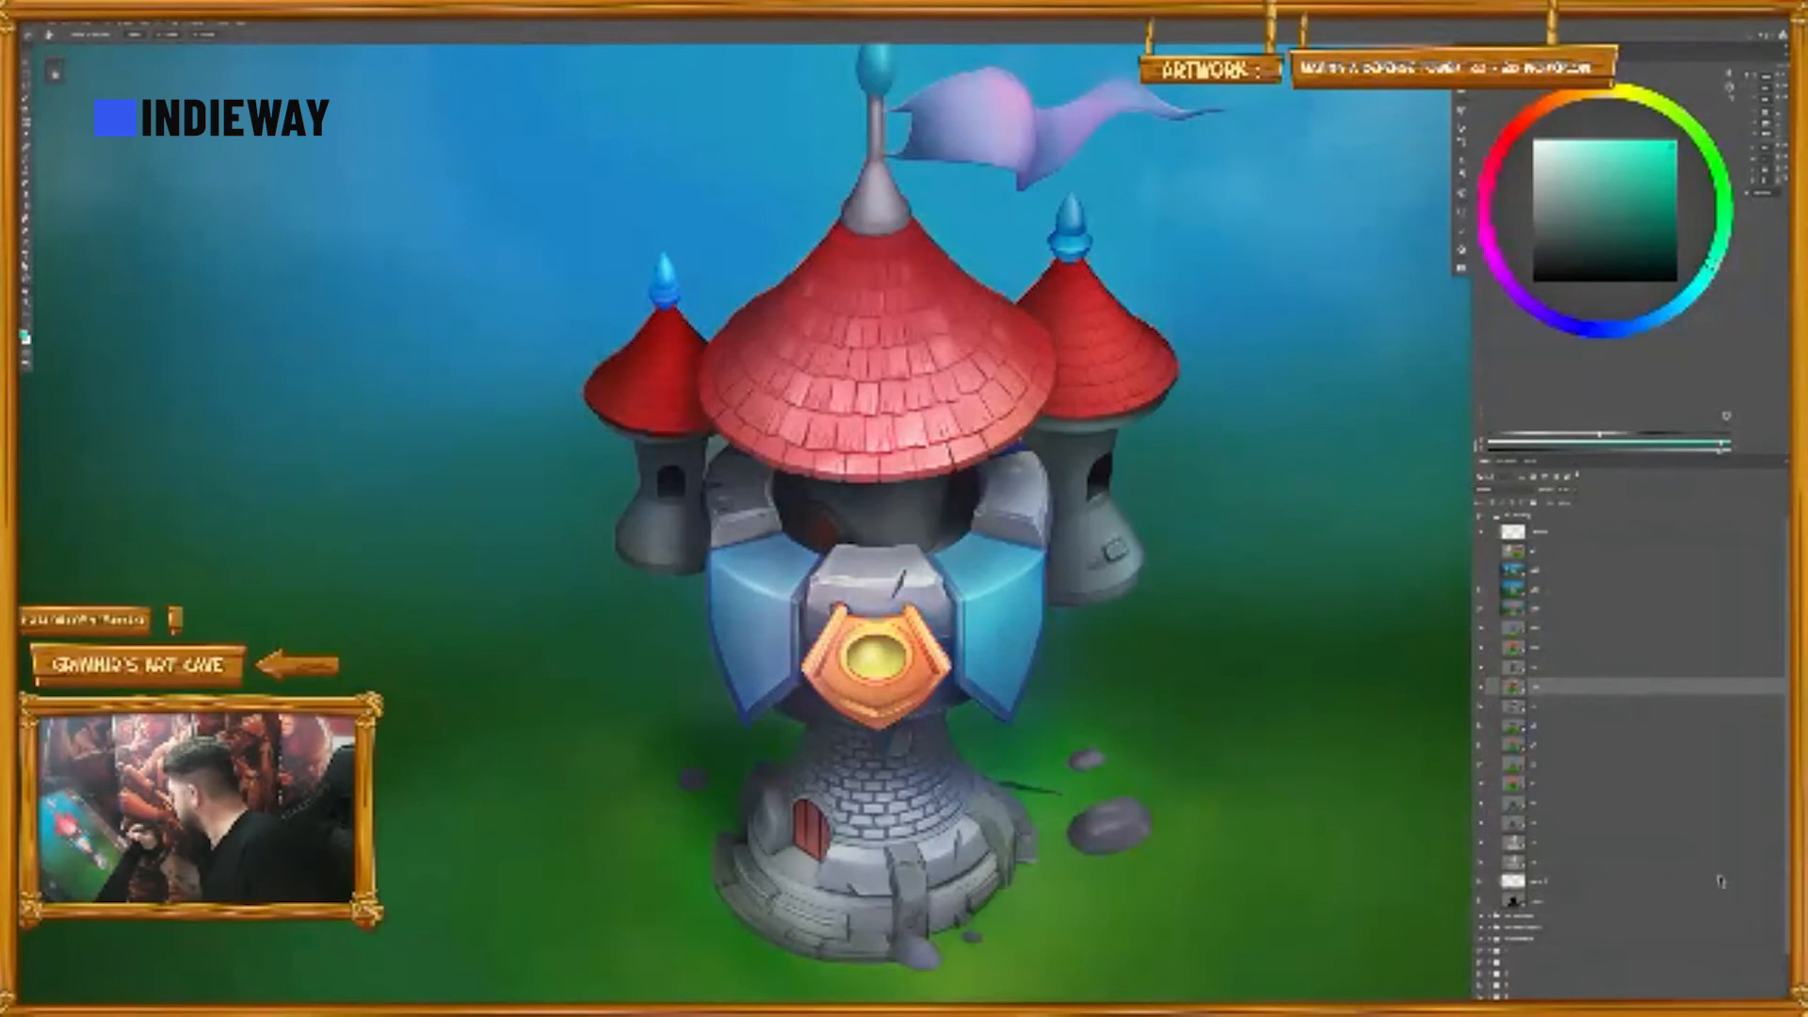
# - Try teal and amber colour looks on the graded stage with a colour-grading adjustment layer, and remove the adjustment
pyautogui.click(1574, 589)
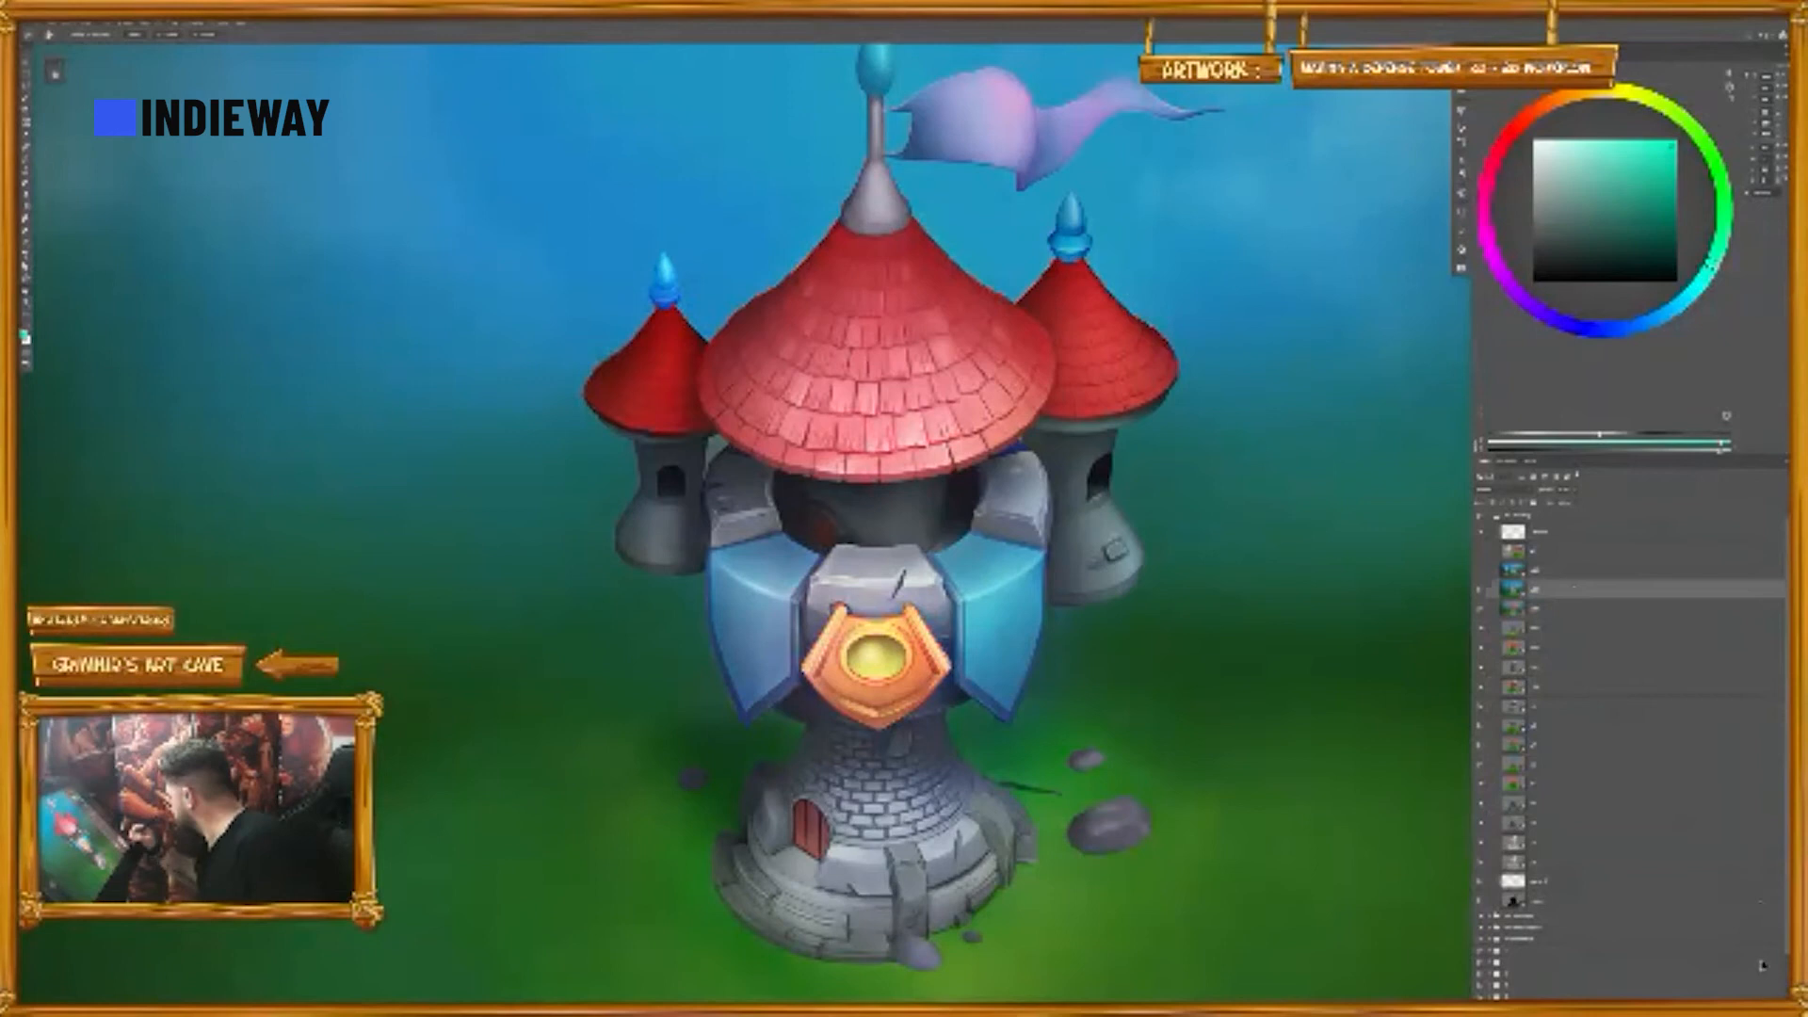
pyautogui.click(1749, 966)
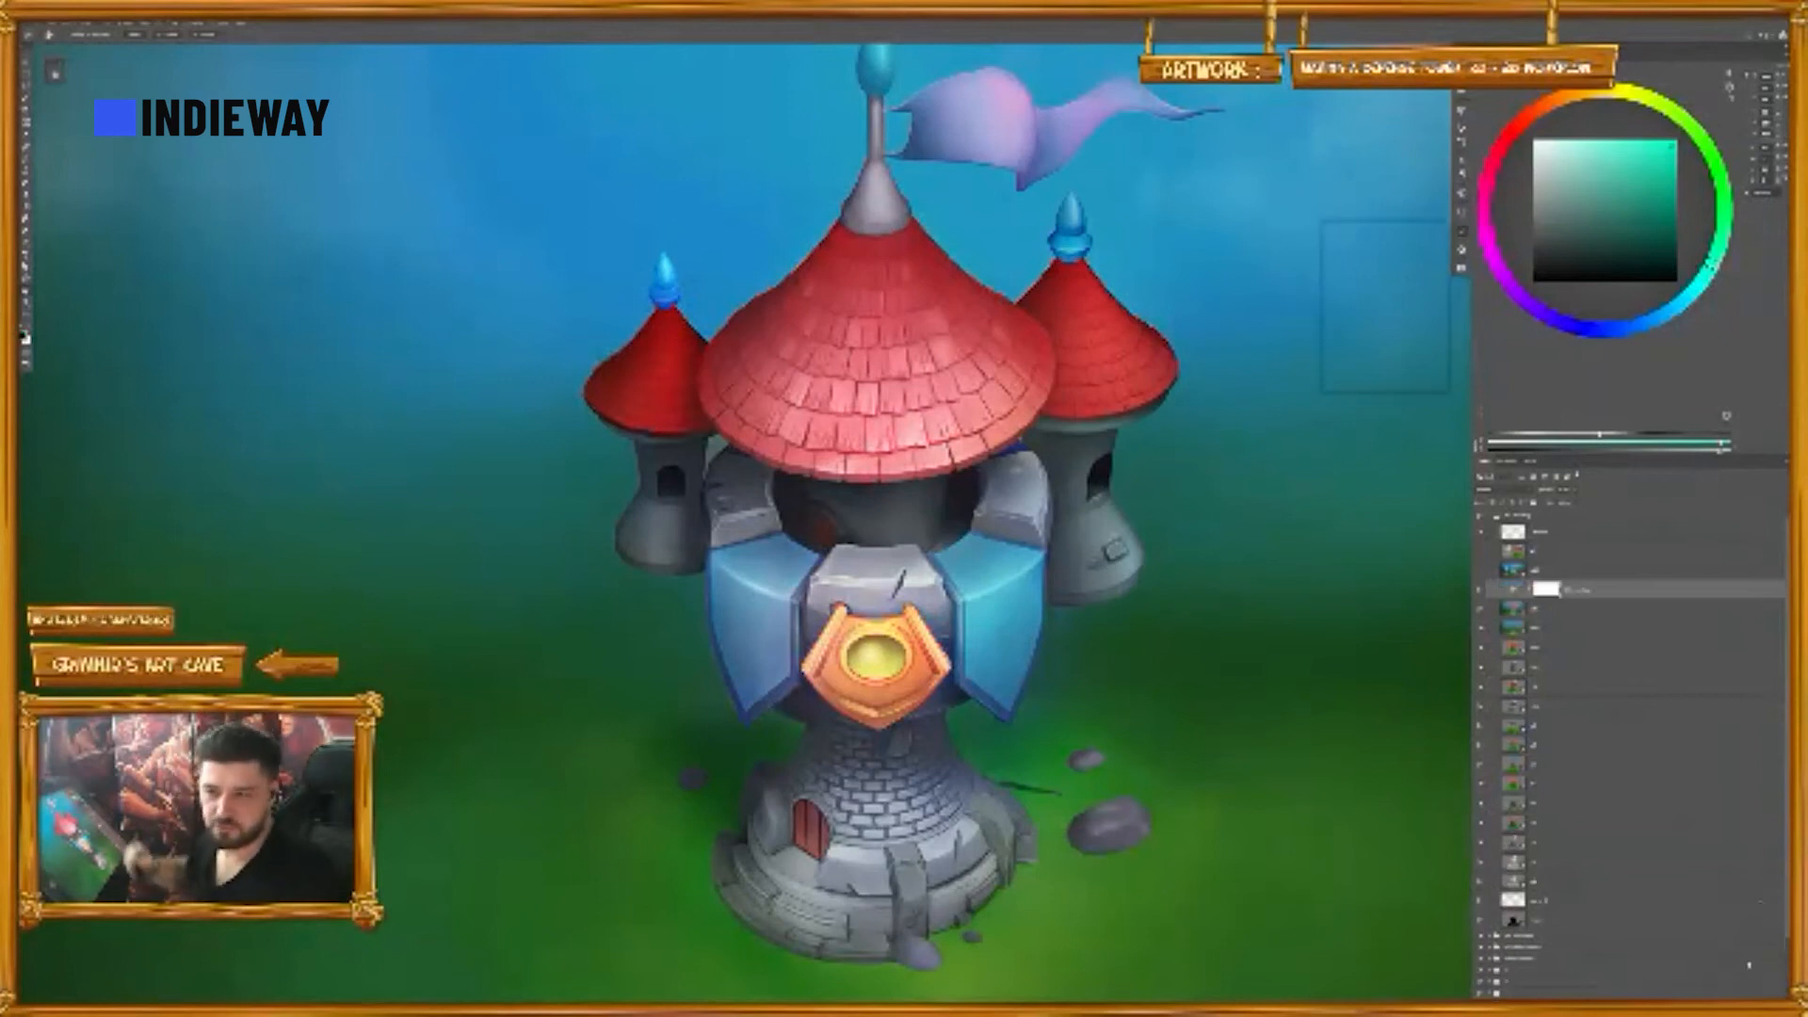
pyautogui.click(1370, 309)
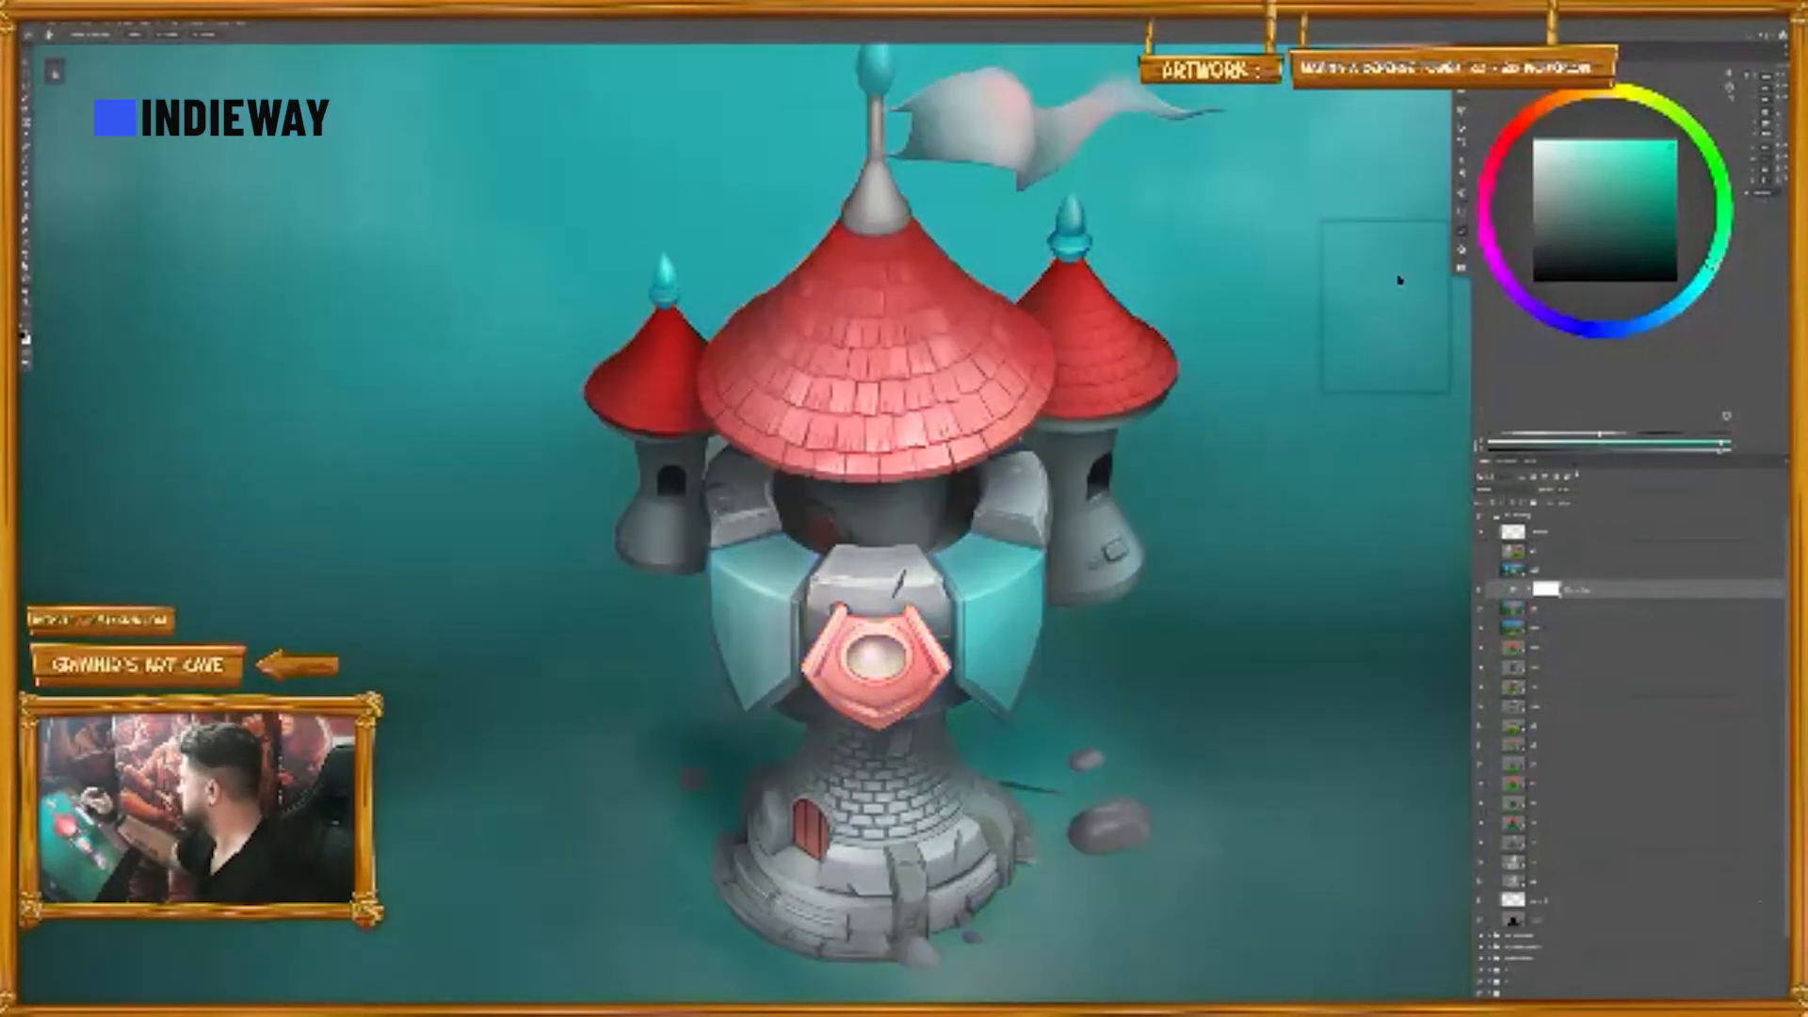
pyautogui.click(1383, 361)
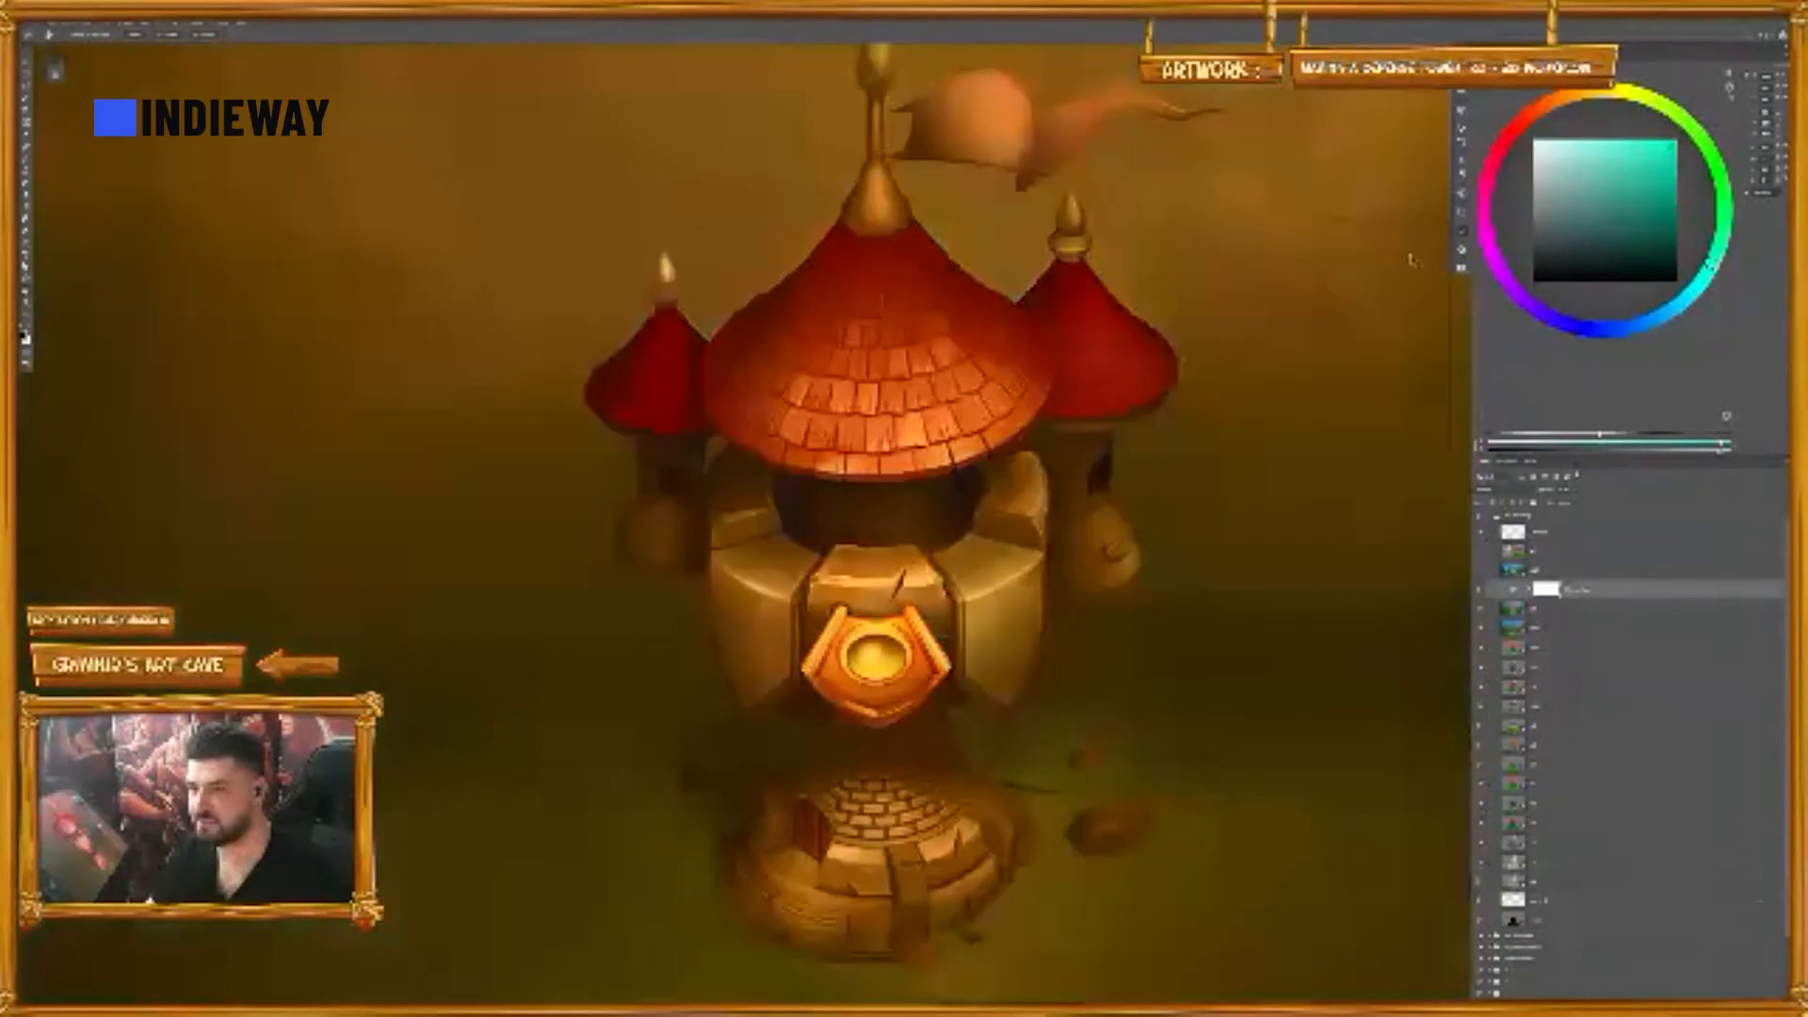
pyautogui.click(1412, 258)
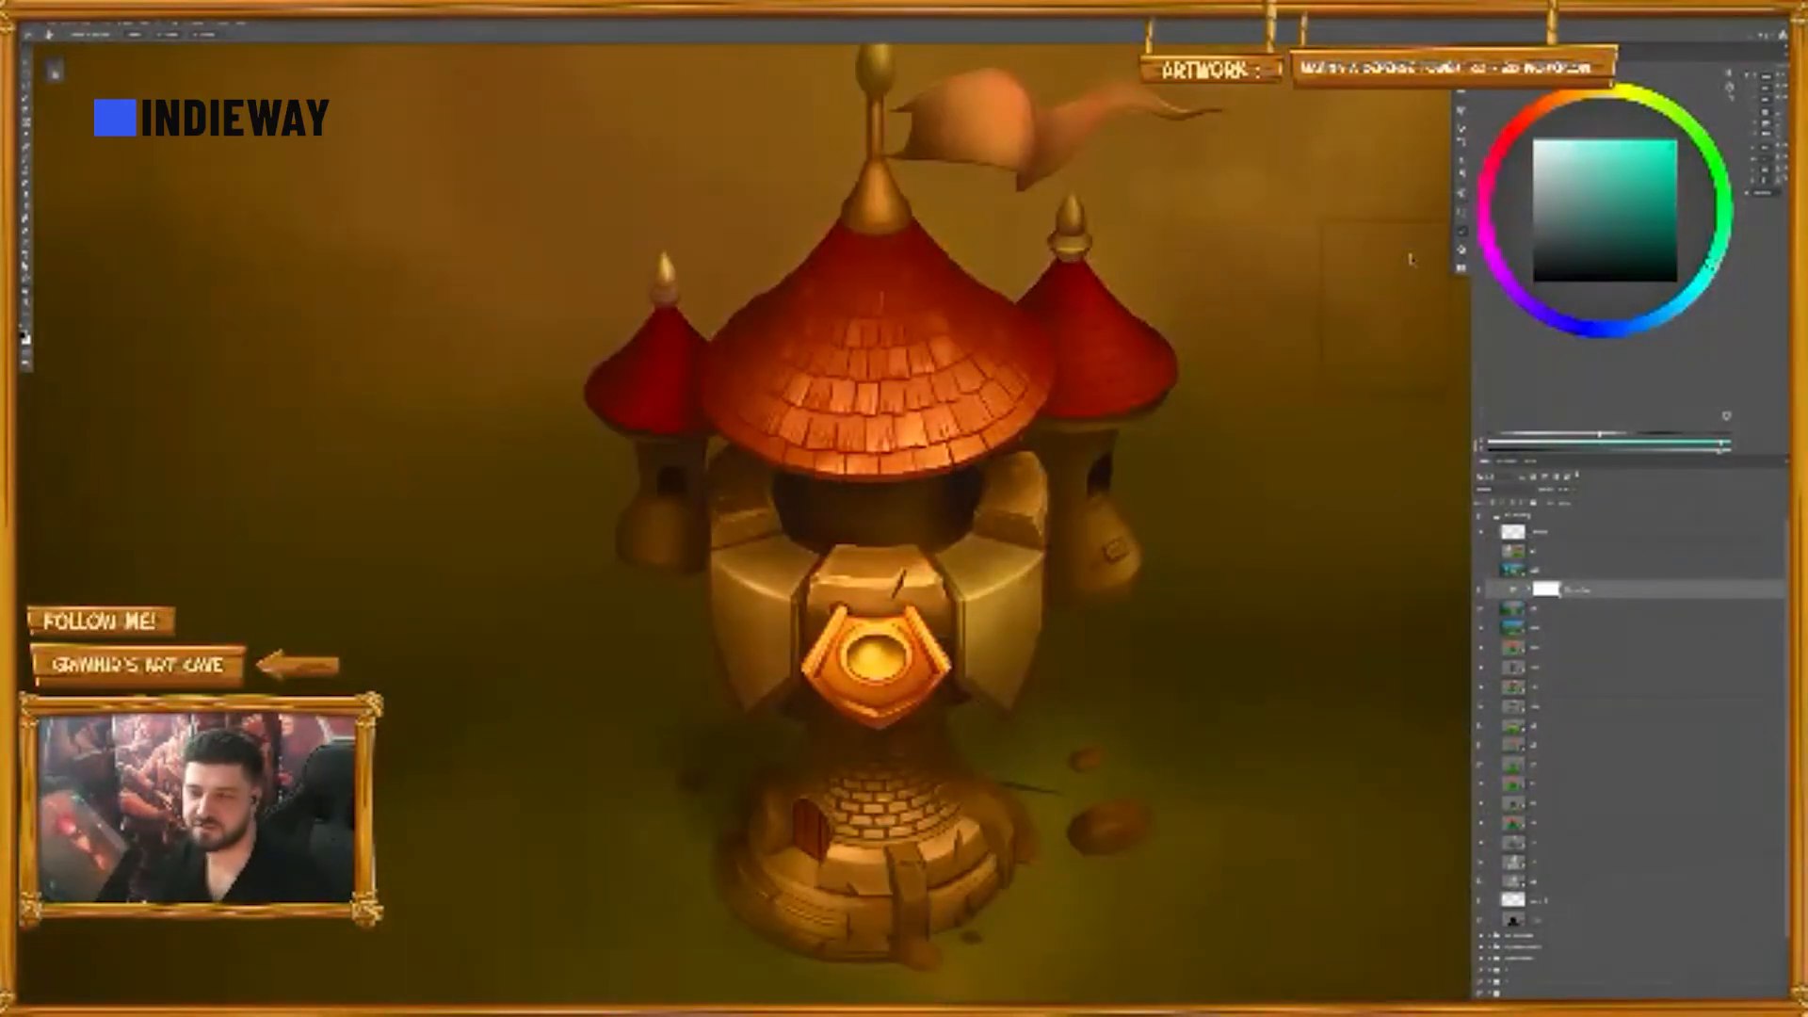
pyautogui.click(1587, 589)
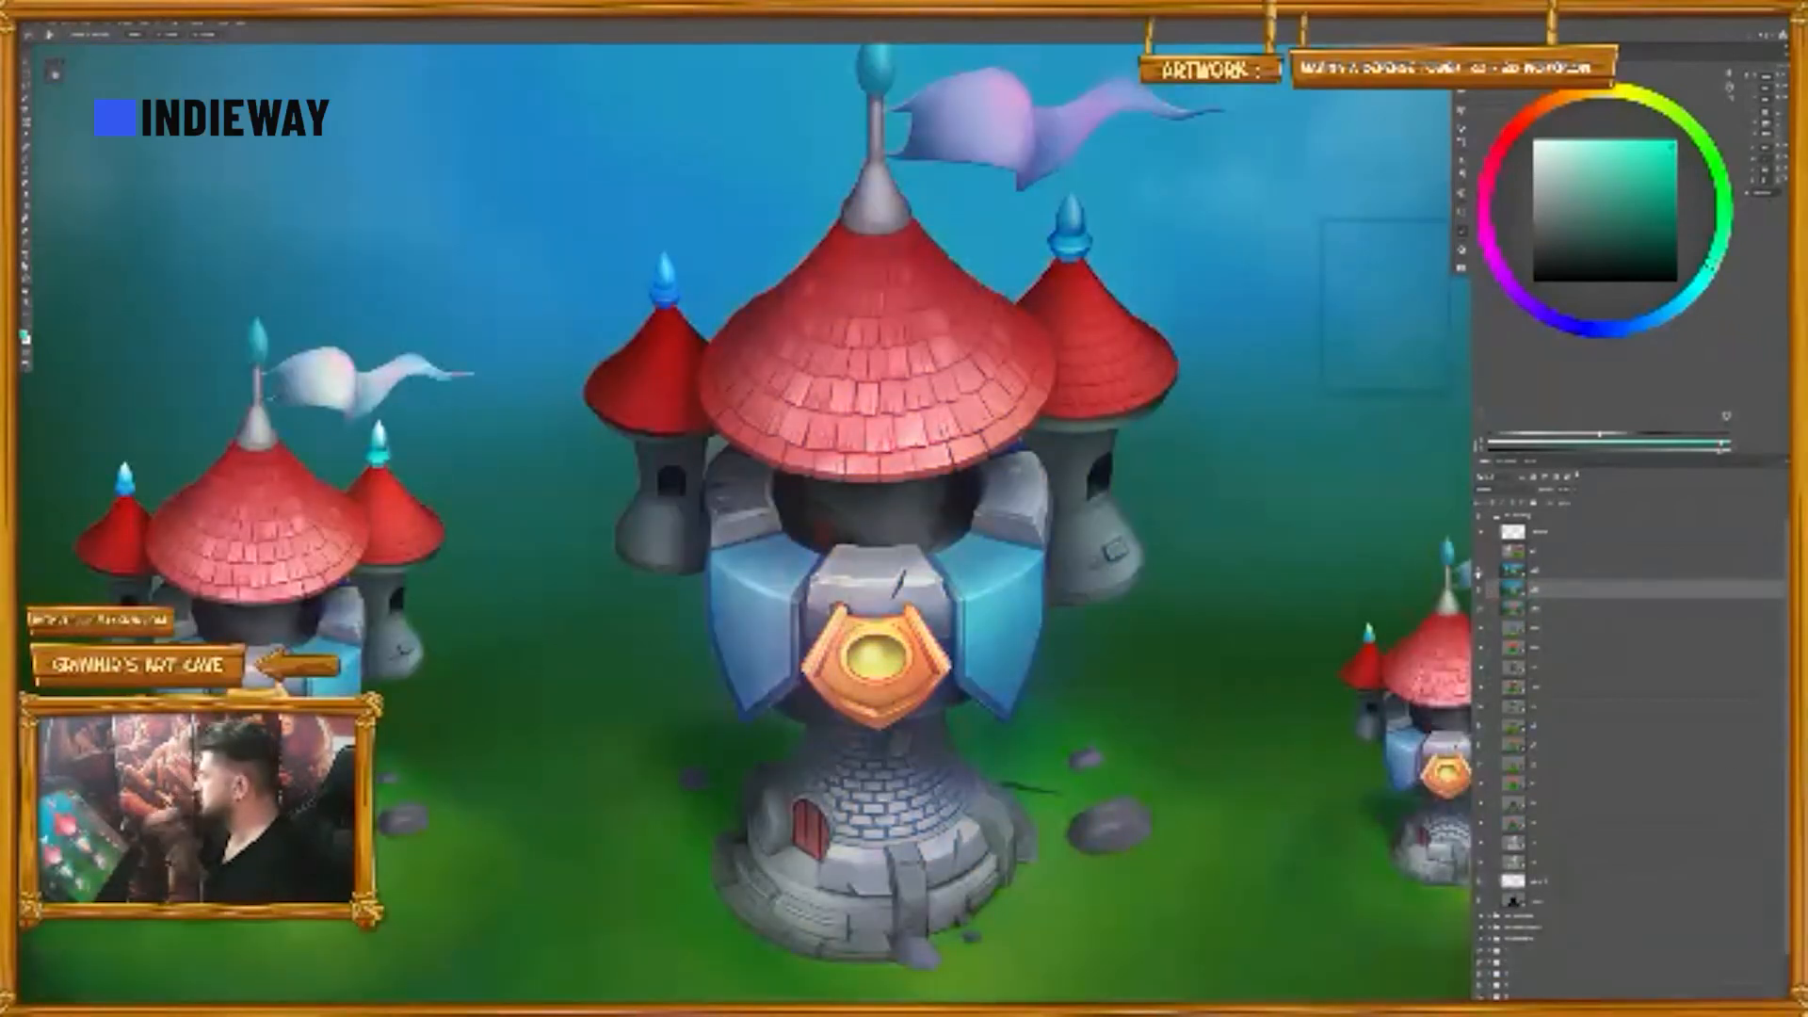
# - Present the stage with two smaller towers flanking the main one, and examine the three towers' relative sizes
pyautogui.hotkey('ctrl', 'space')
pyautogui.moveTo(1164, 799); pyautogui.dragTo(1006, 747)
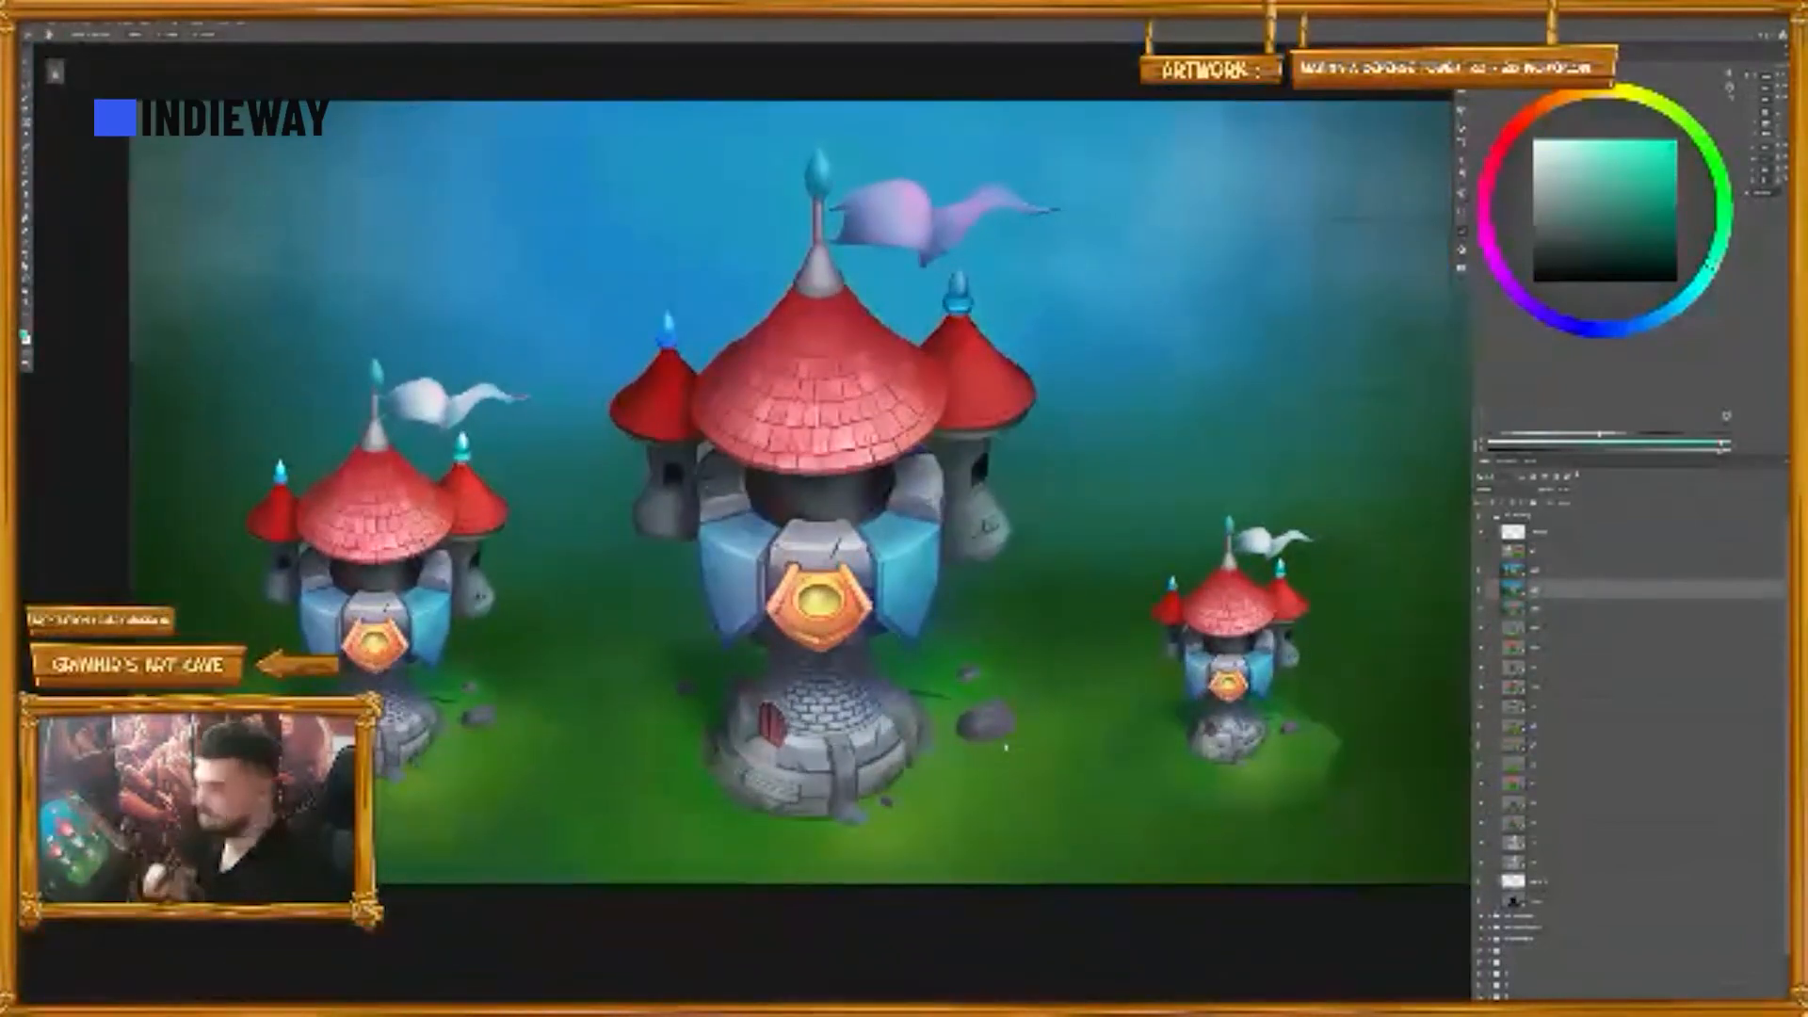
pyautogui.hotkey('ctrl', 'space')
pyautogui.moveTo(1058, 816)
pyautogui.mouseDown()
pyautogui.moveTo(1089, 822)
pyautogui.moveTo(1048, 831)
pyautogui.mouseUp()
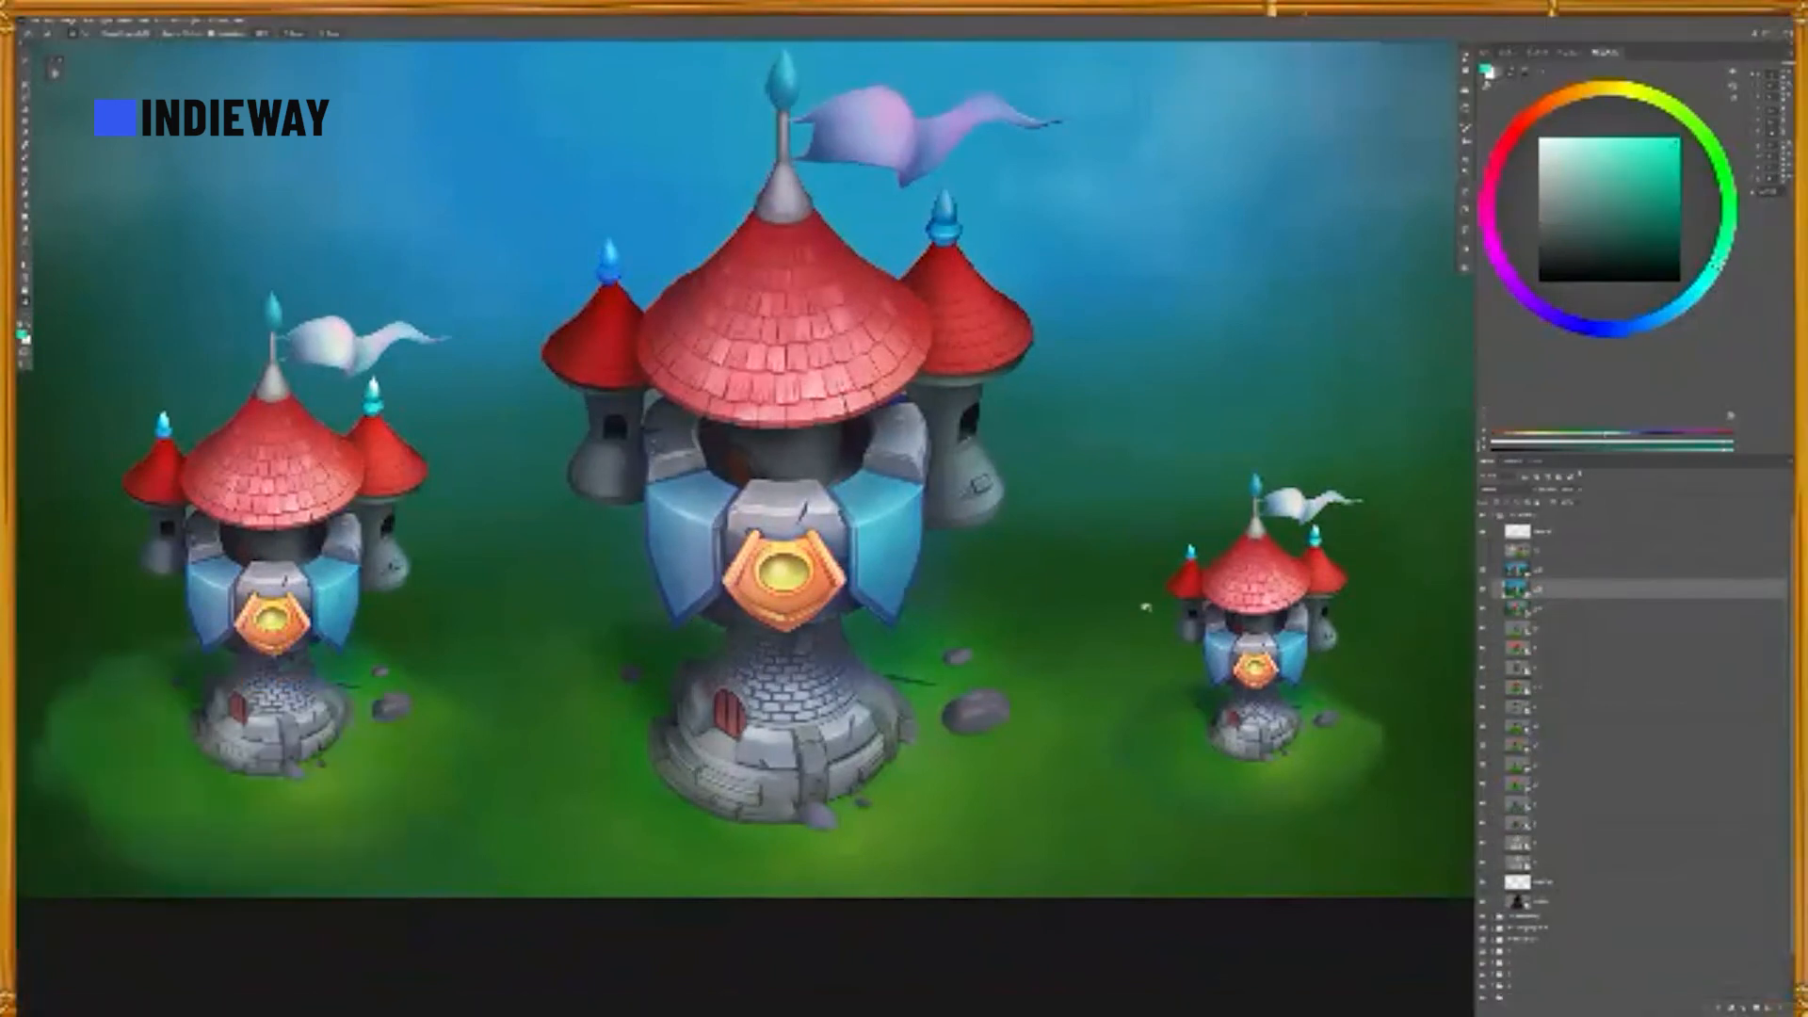
pyautogui.scroll(4, 1145, 608)
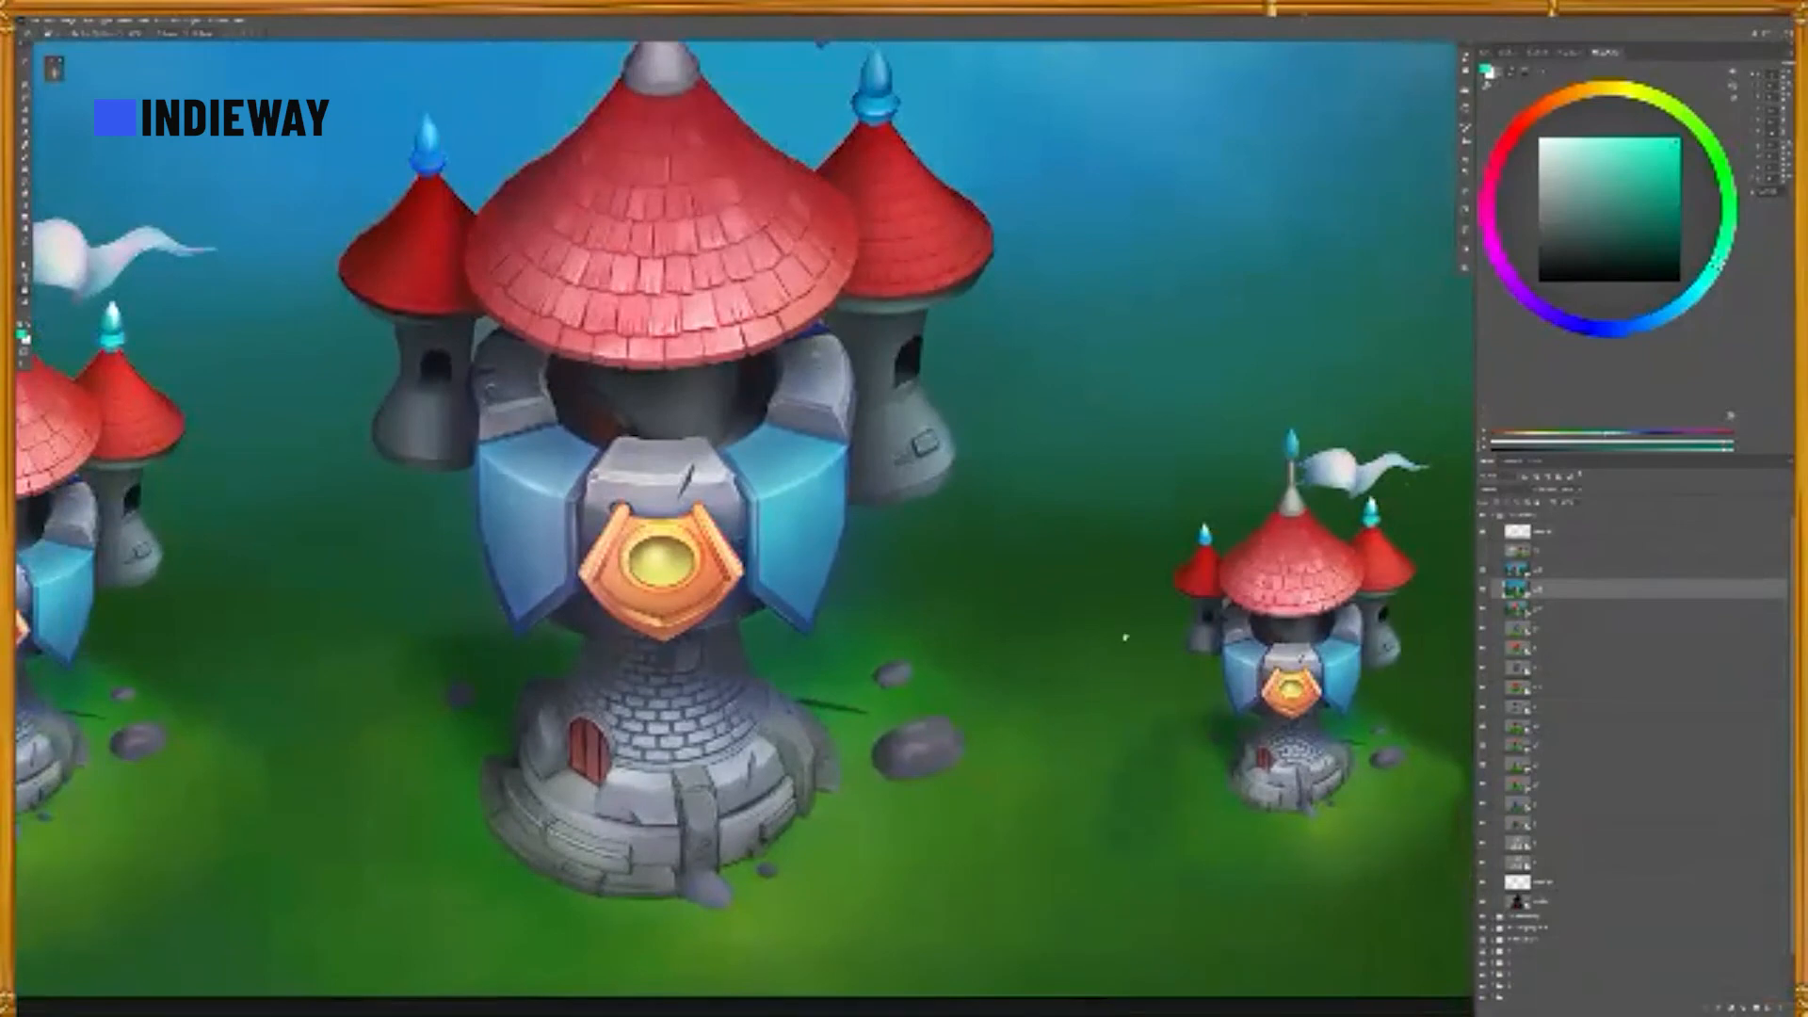
pyautogui.press('Tab')
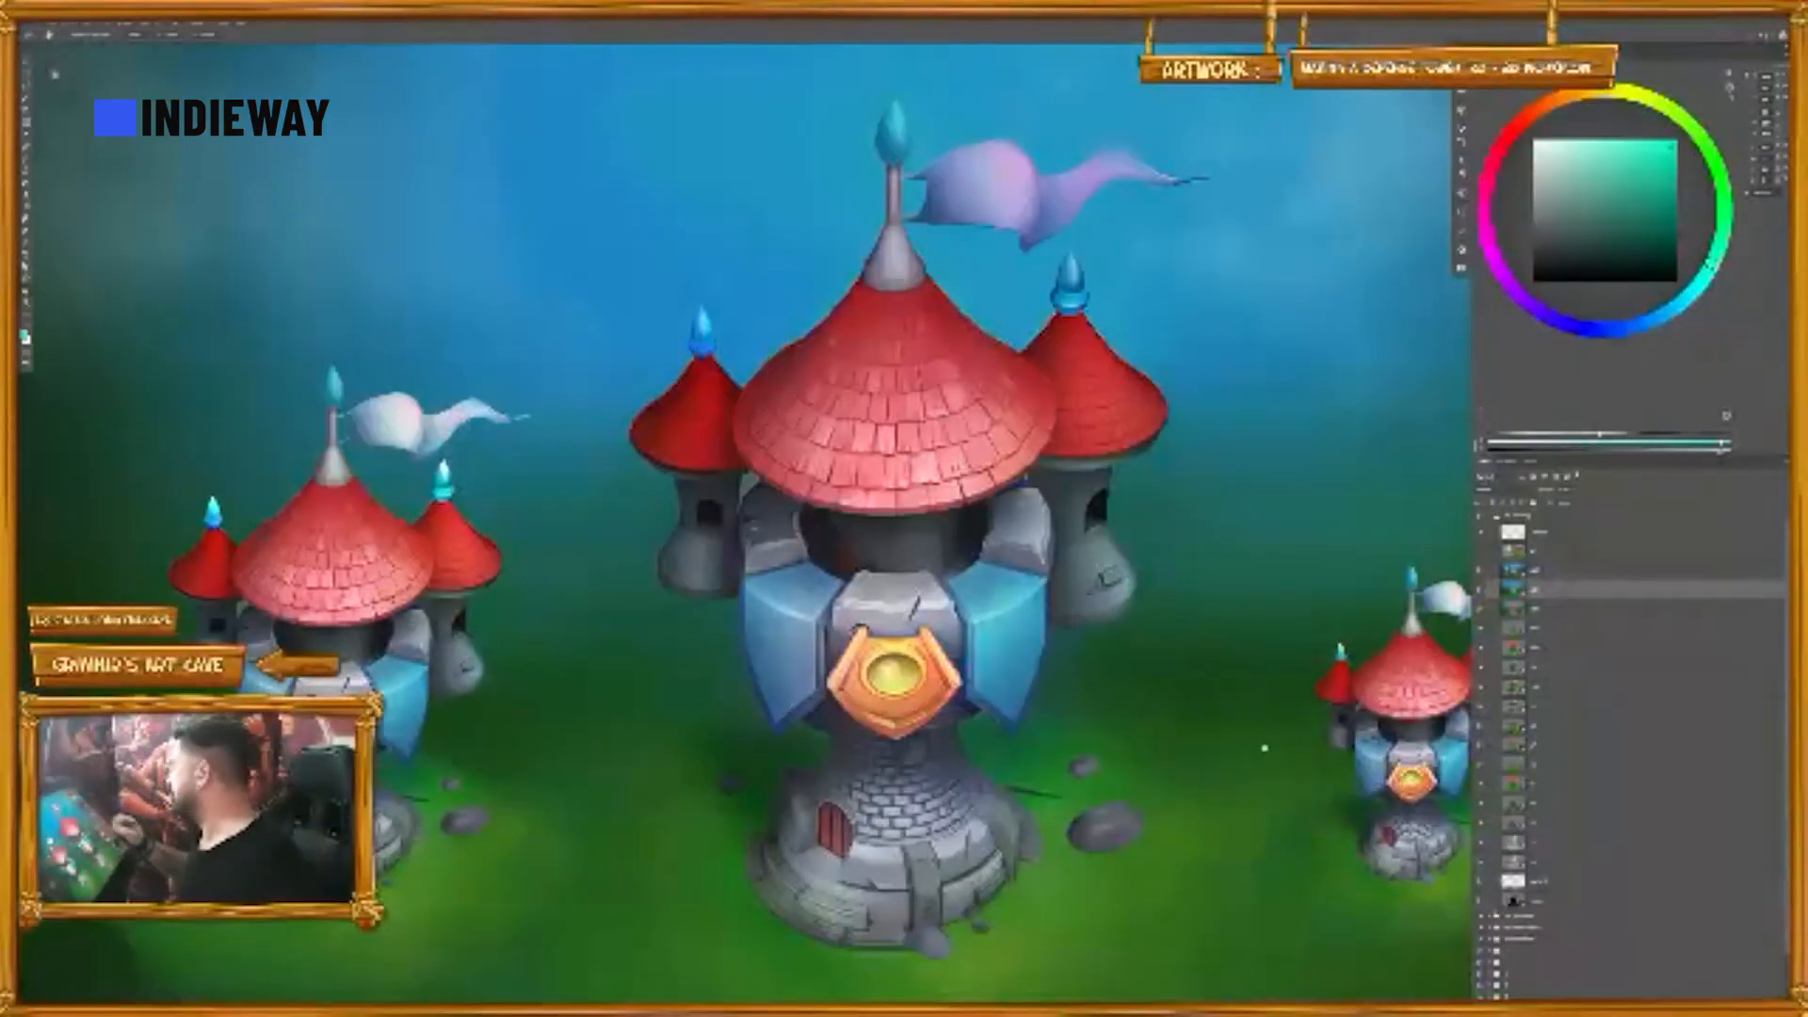
pyautogui.moveTo(1331, 703); pyautogui.dragTo(1290, 708)
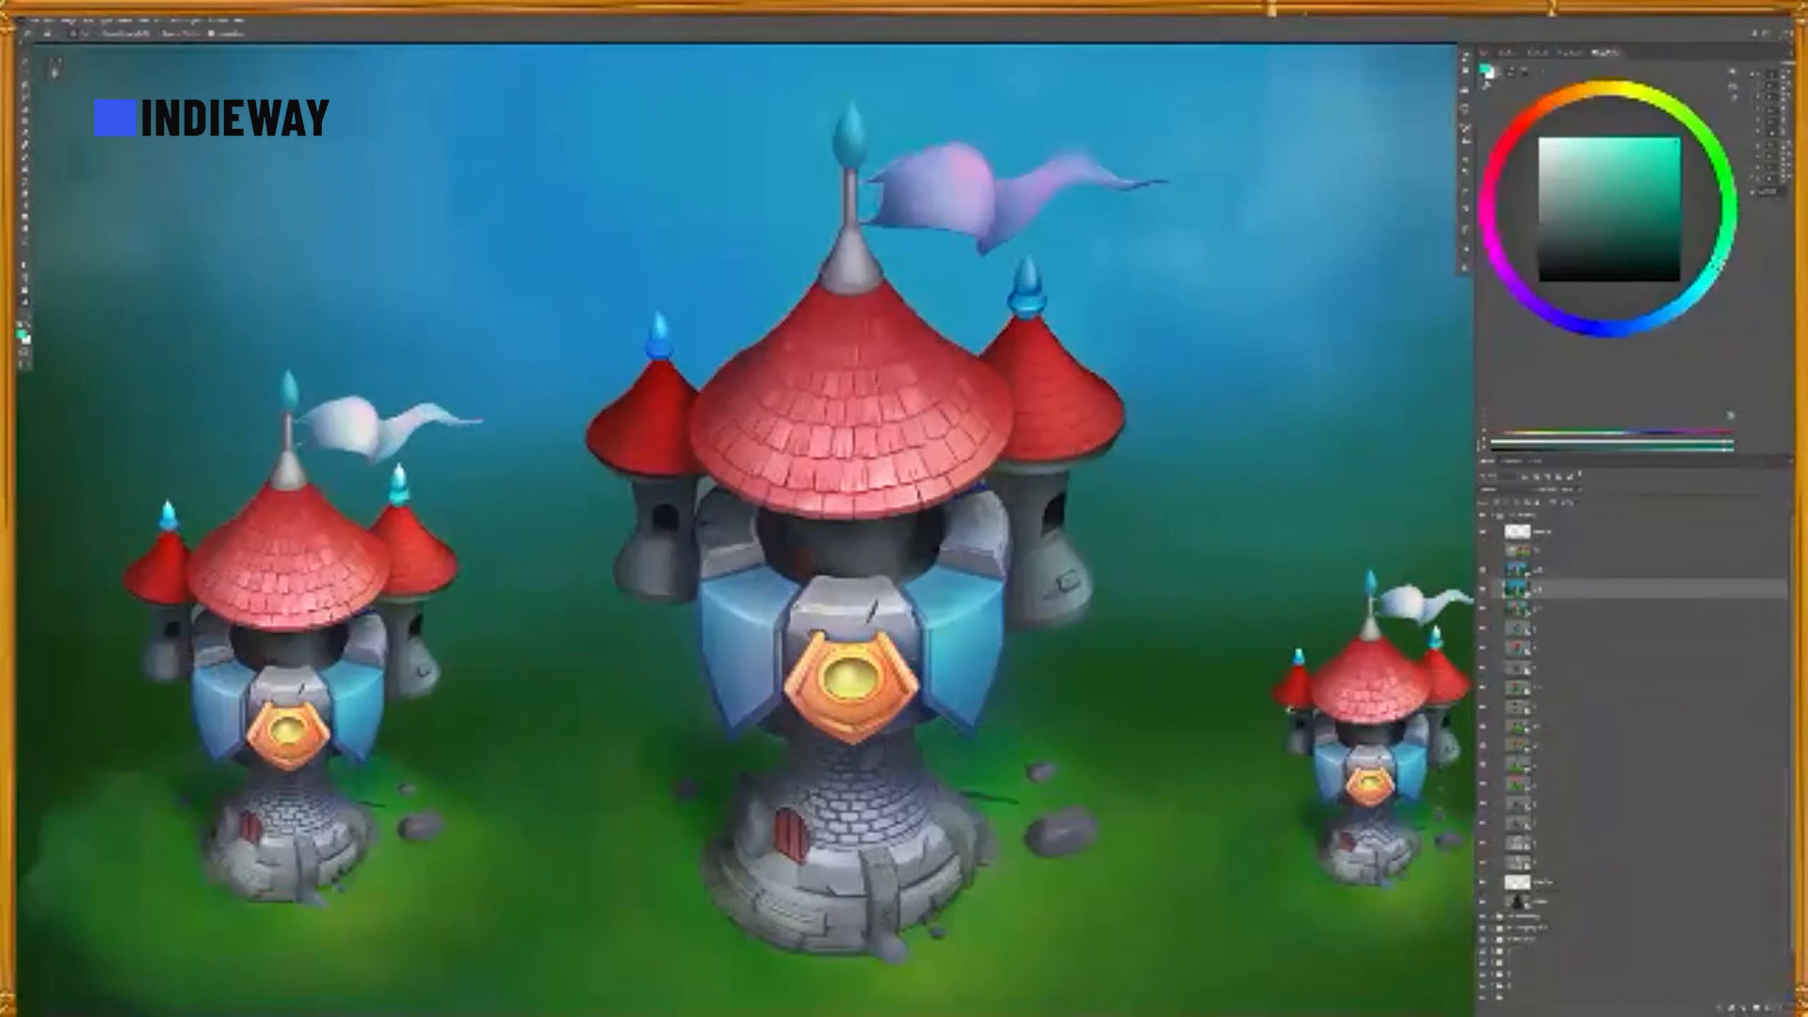
# - Show the grey 3D render side by side with the coloured paintover, and frame both towers
pyautogui.hotkey('ctrl', '-')
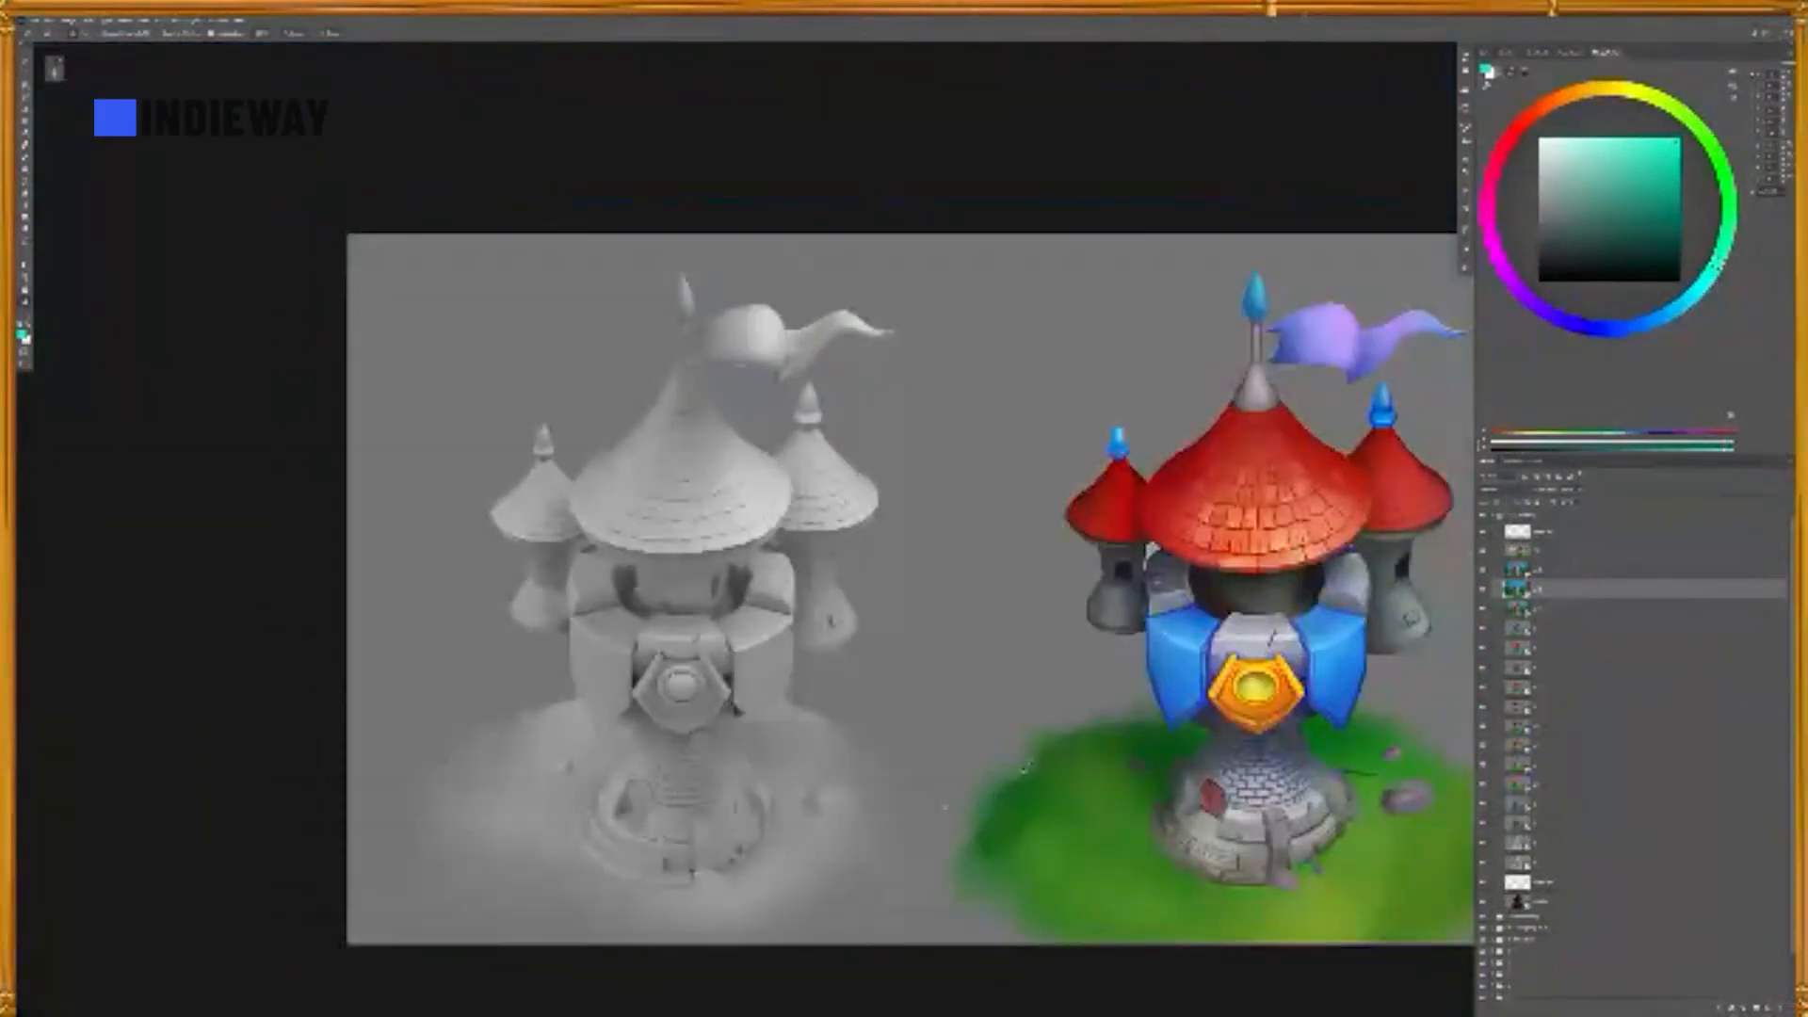
pyautogui.moveTo(1079, 764); pyautogui.dragTo(938, 745)
pyautogui.press('b')
pyautogui.scroll(2, 974, 768)
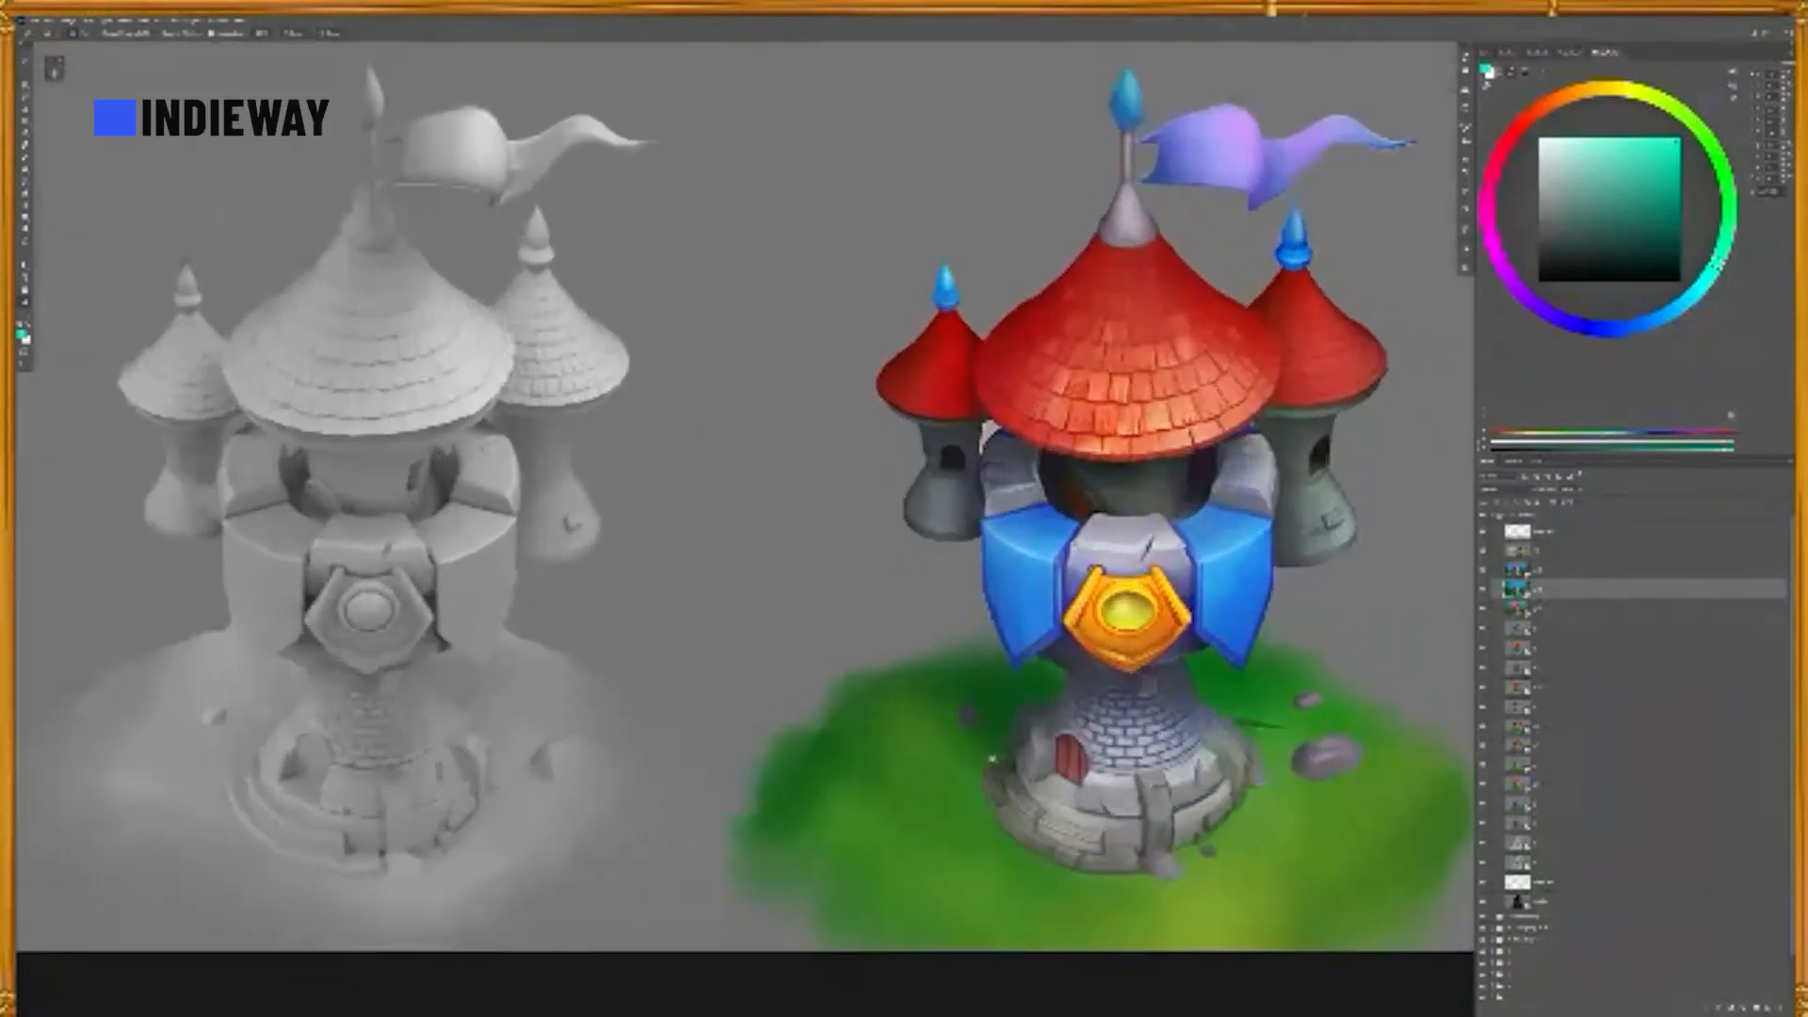
pyautogui.scroll(1, 971, 744)
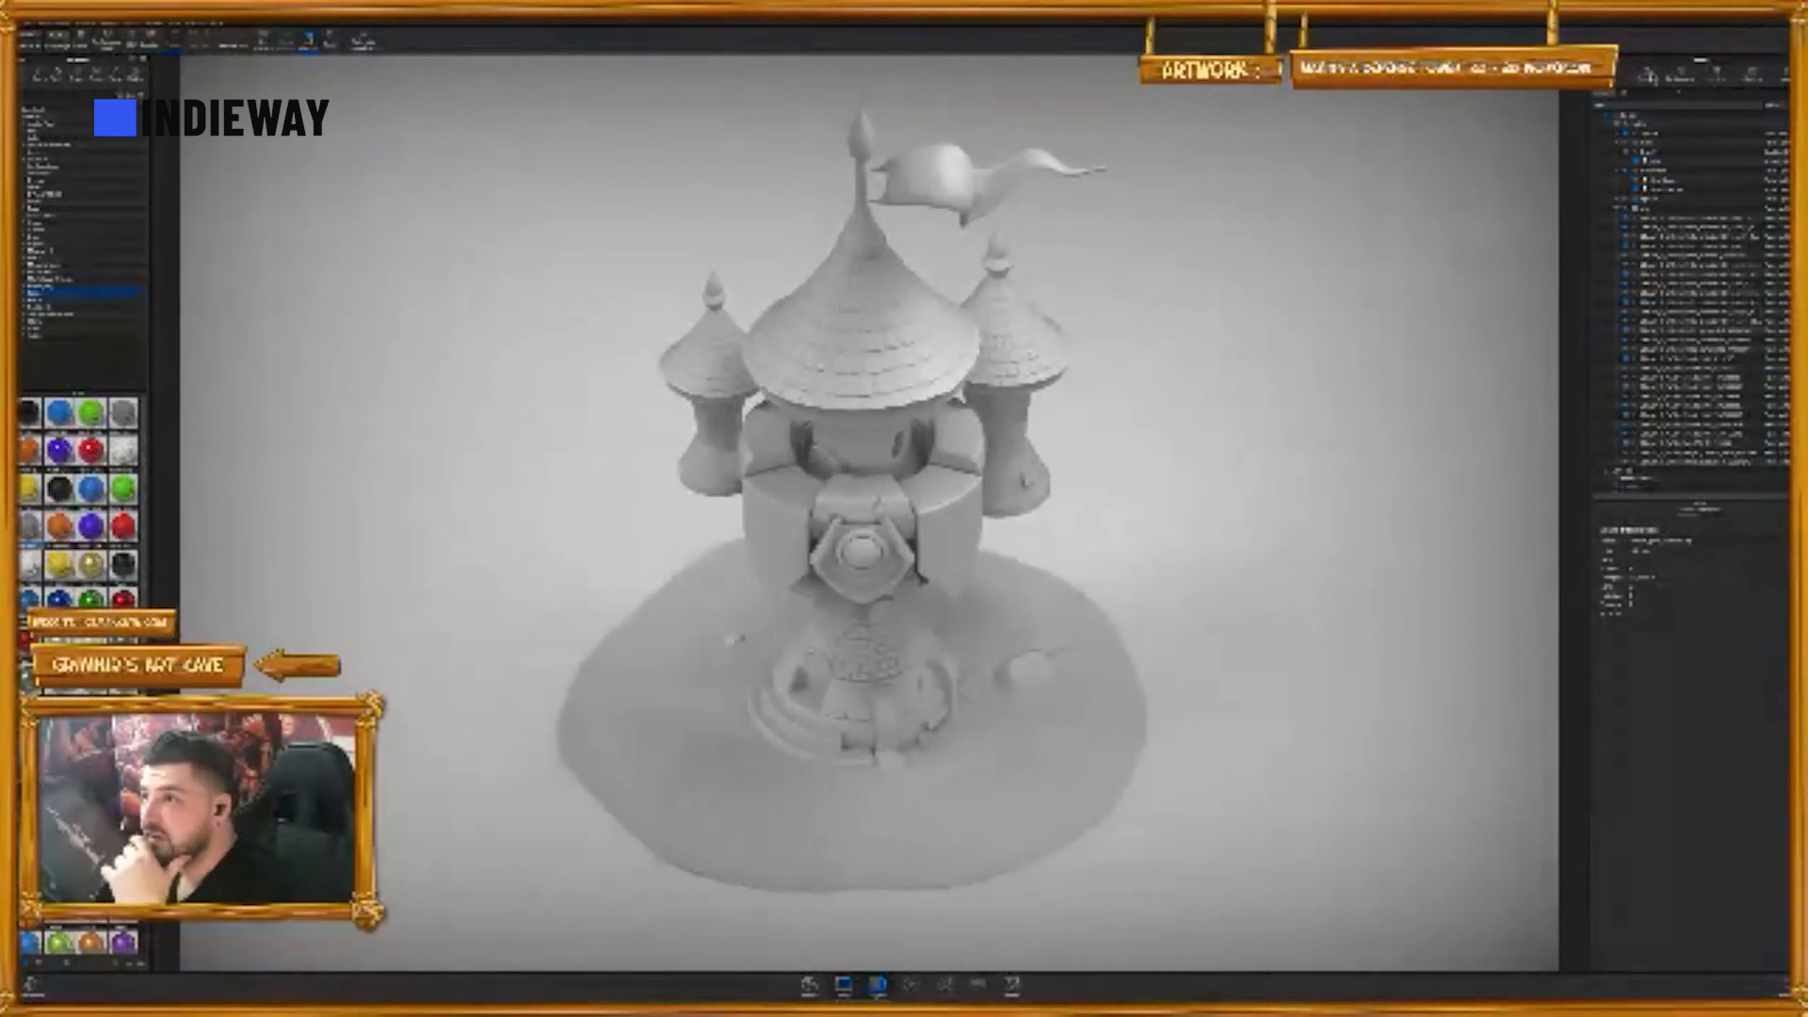
# - Change the lighting preset for the grey tower model in KeyShot
pyautogui.click(1718, 76)
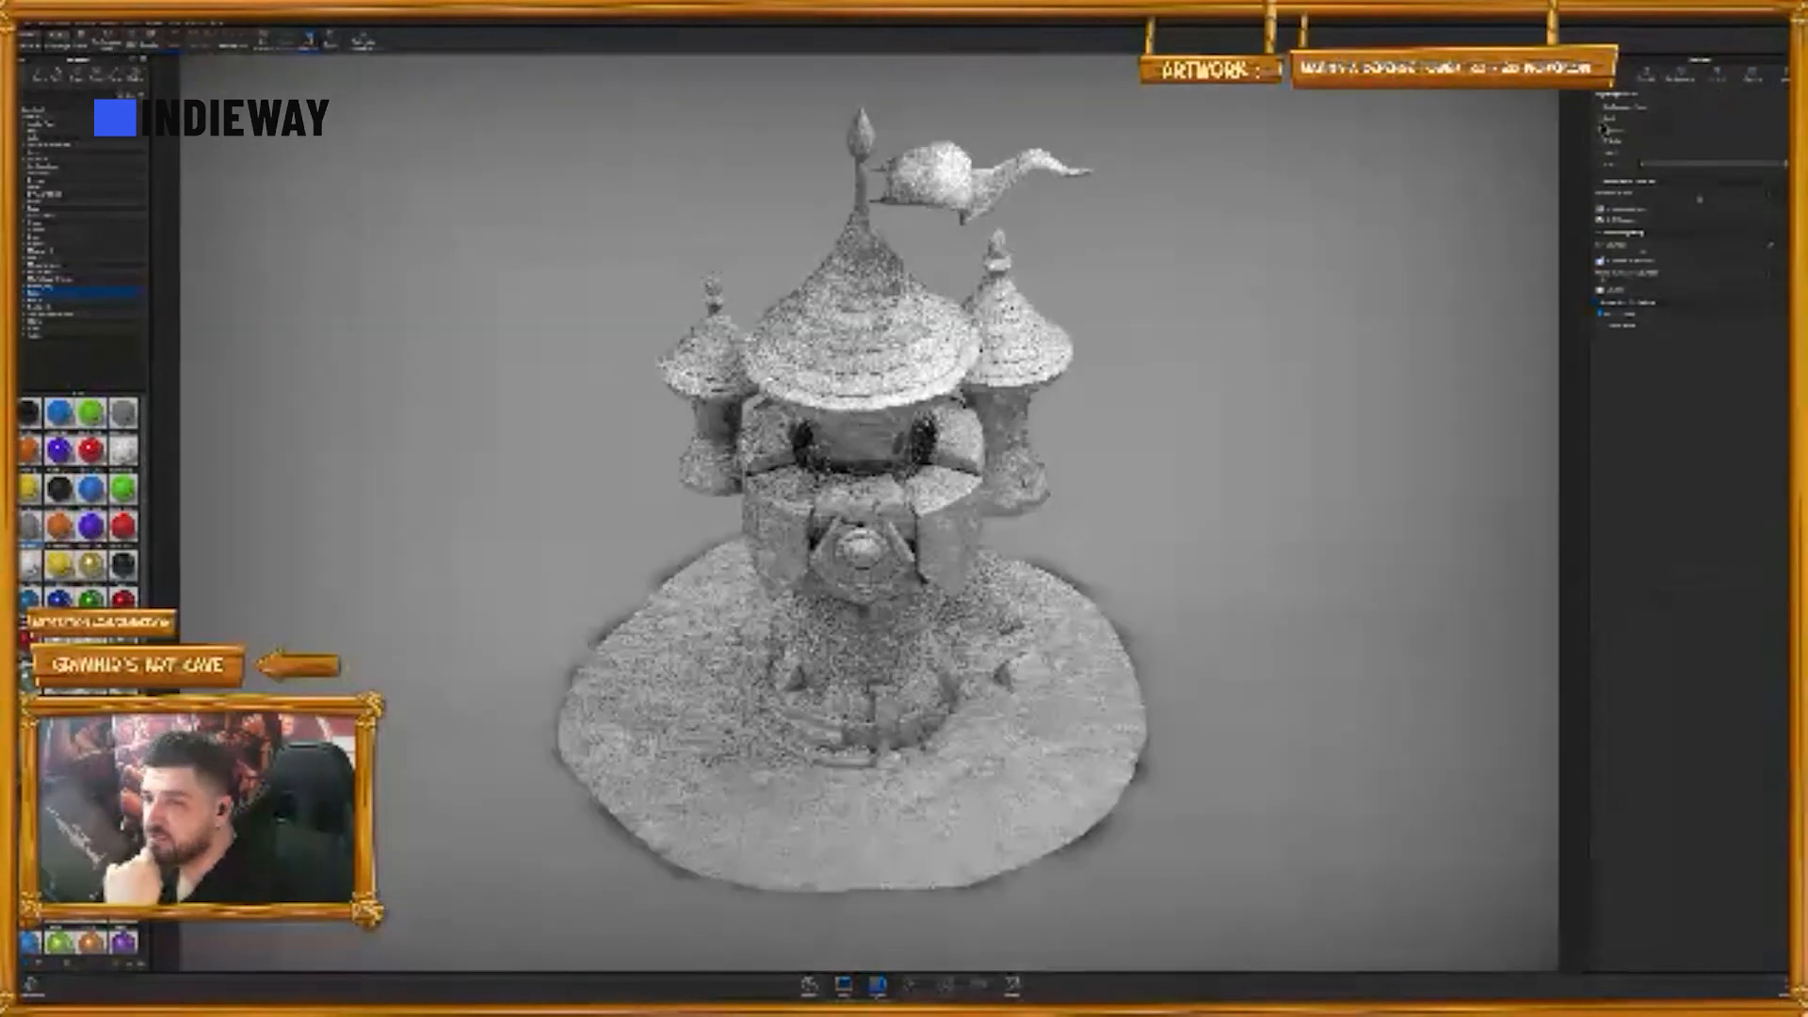
pyautogui.click(1604, 122)
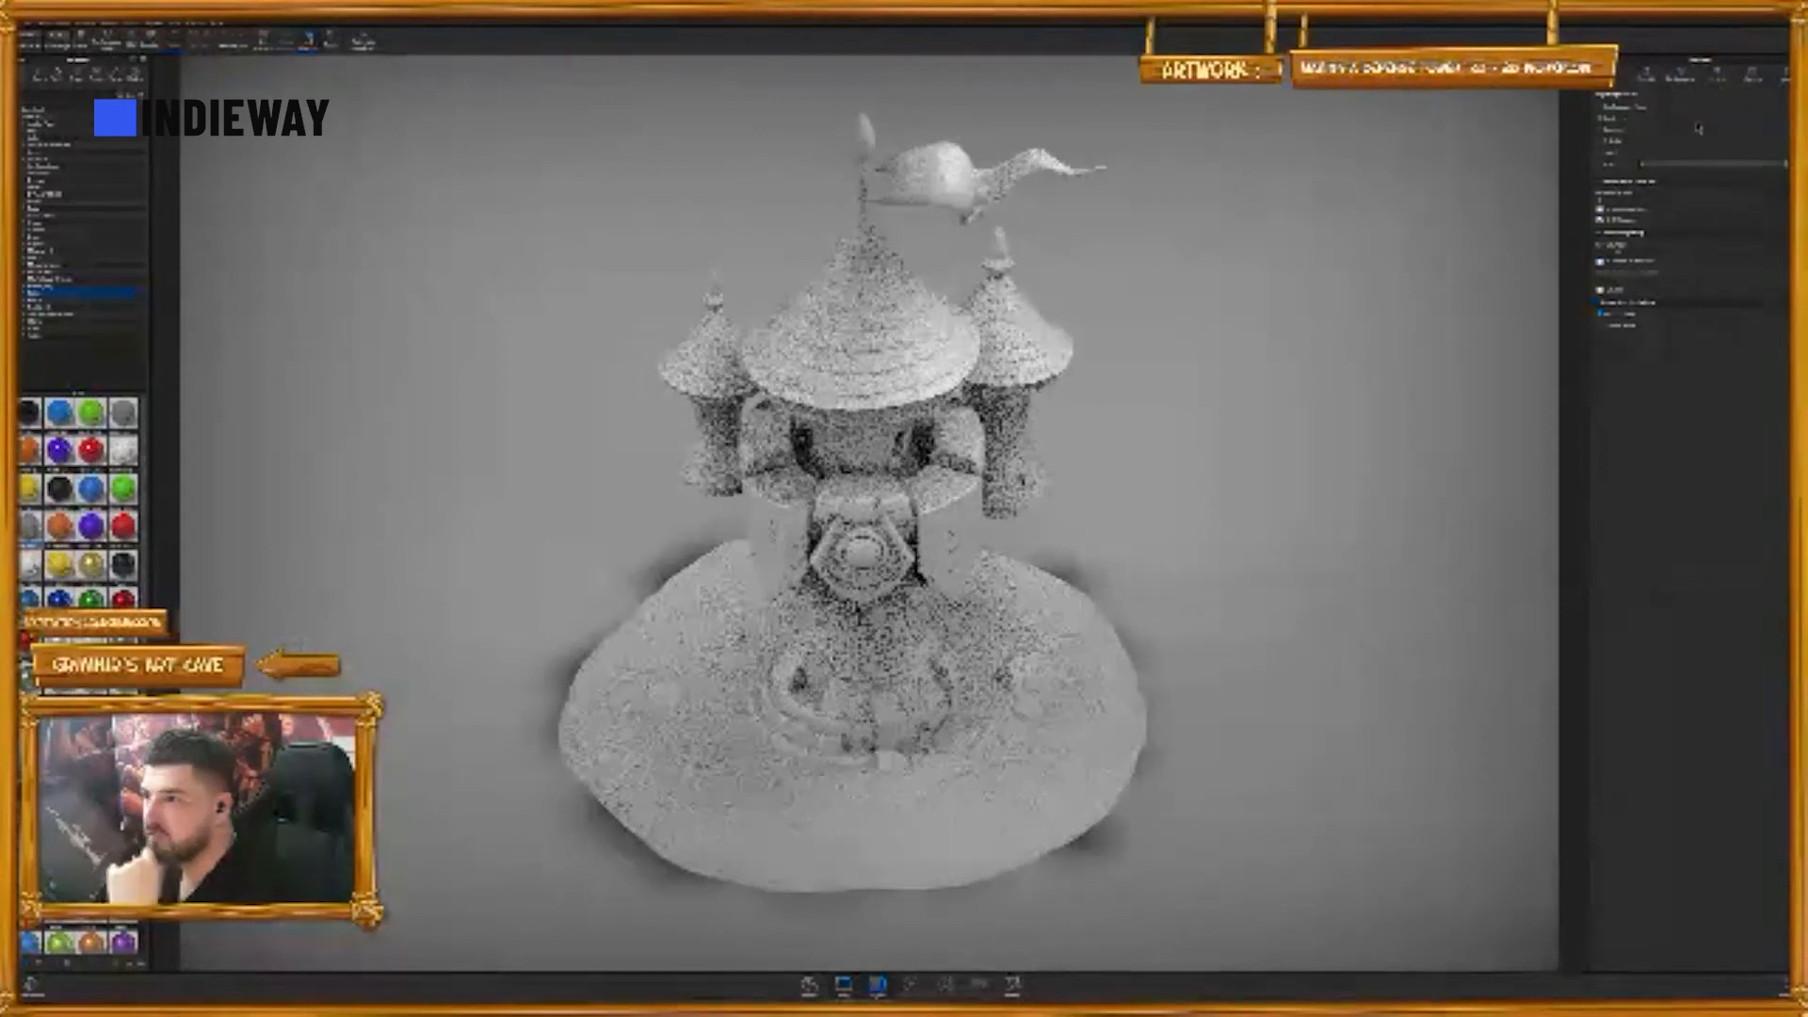
# - Activate the other camera in the KeyShot scene, and orbit to a lower view of the tower
pyautogui.click(1751, 75)
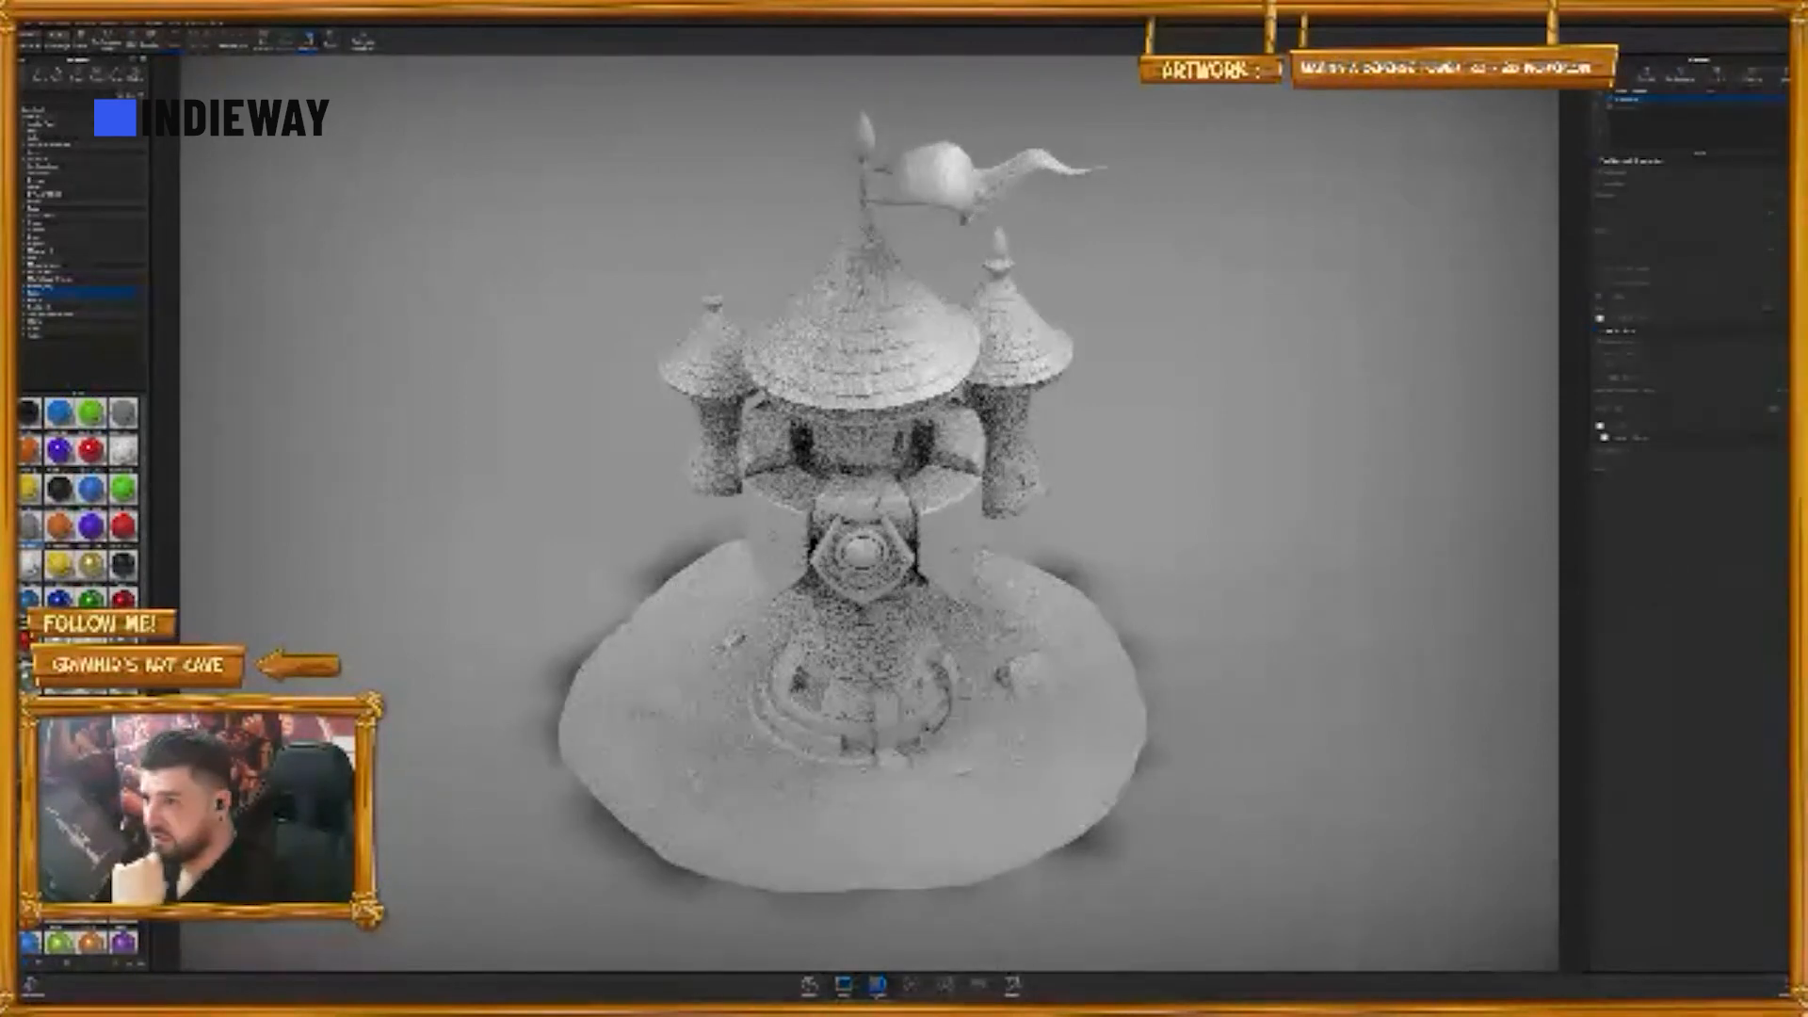
pyautogui.click(1643, 100)
pyautogui.click(1644, 94)
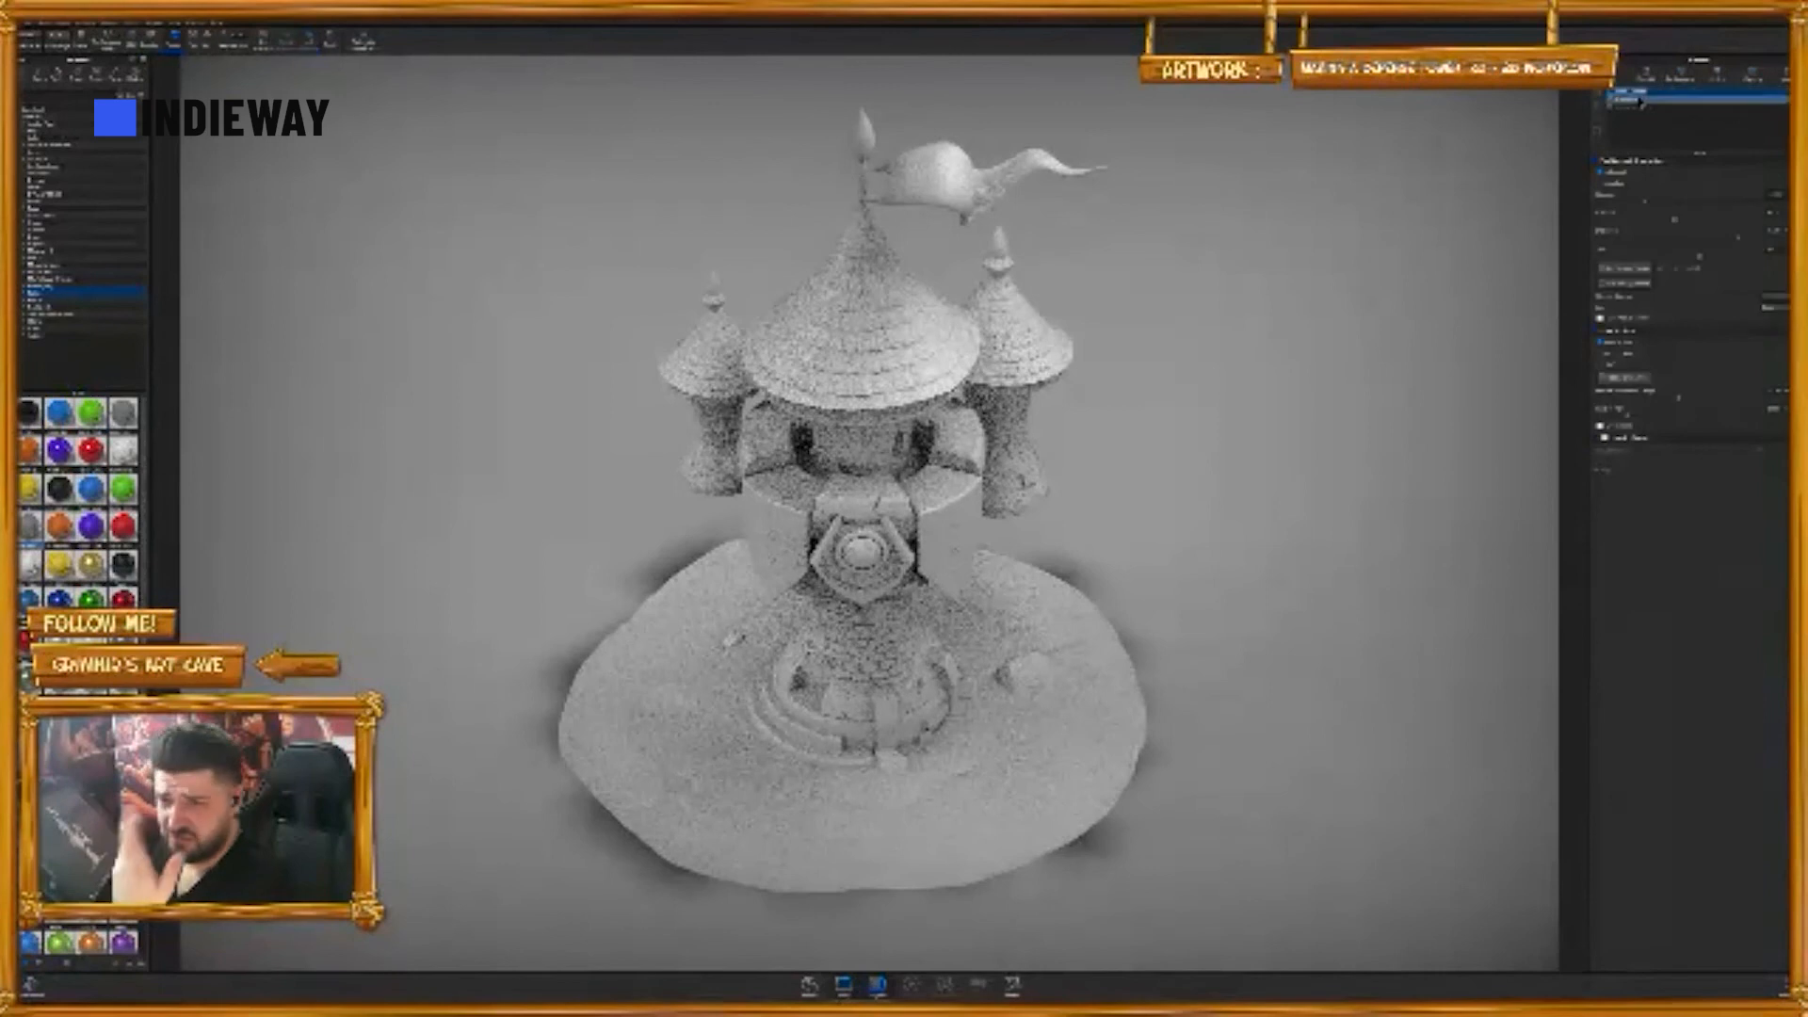
pyautogui.moveTo(1219, 427); pyautogui.dragTo(1139, 321)
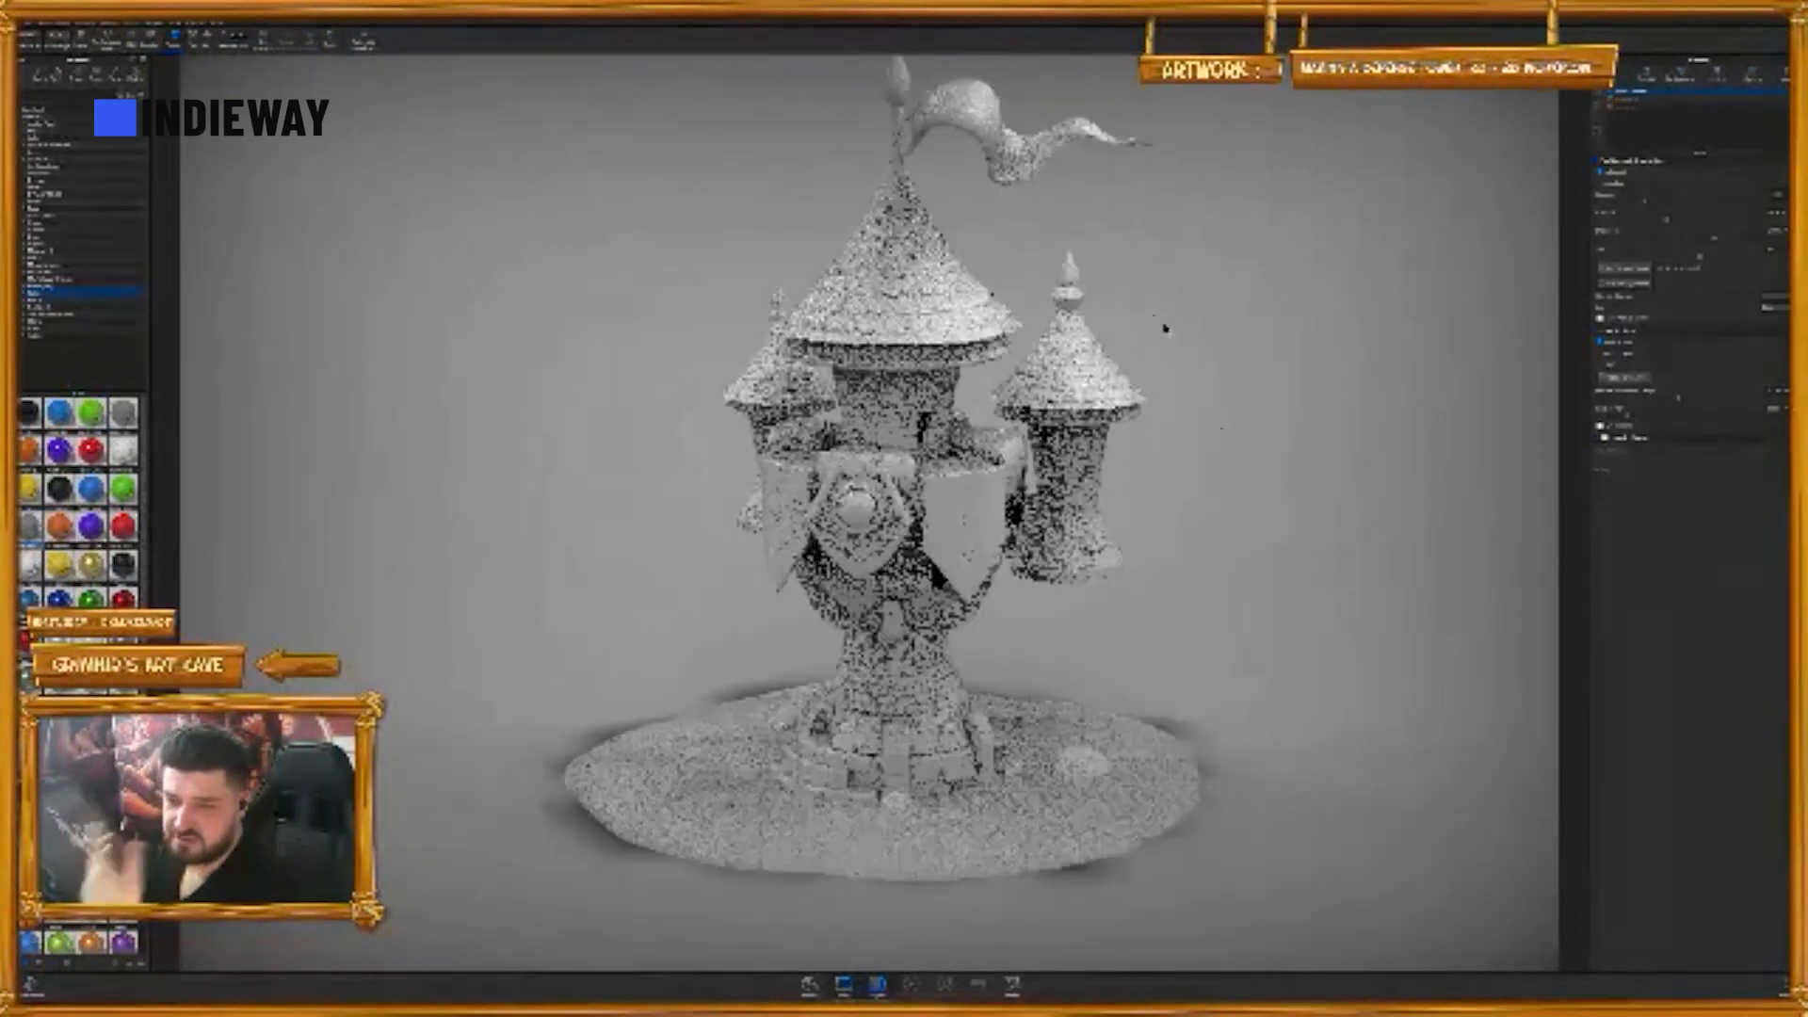
pyautogui.moveTo(1187, 327); pyautogui.dragTo(1118, 376)
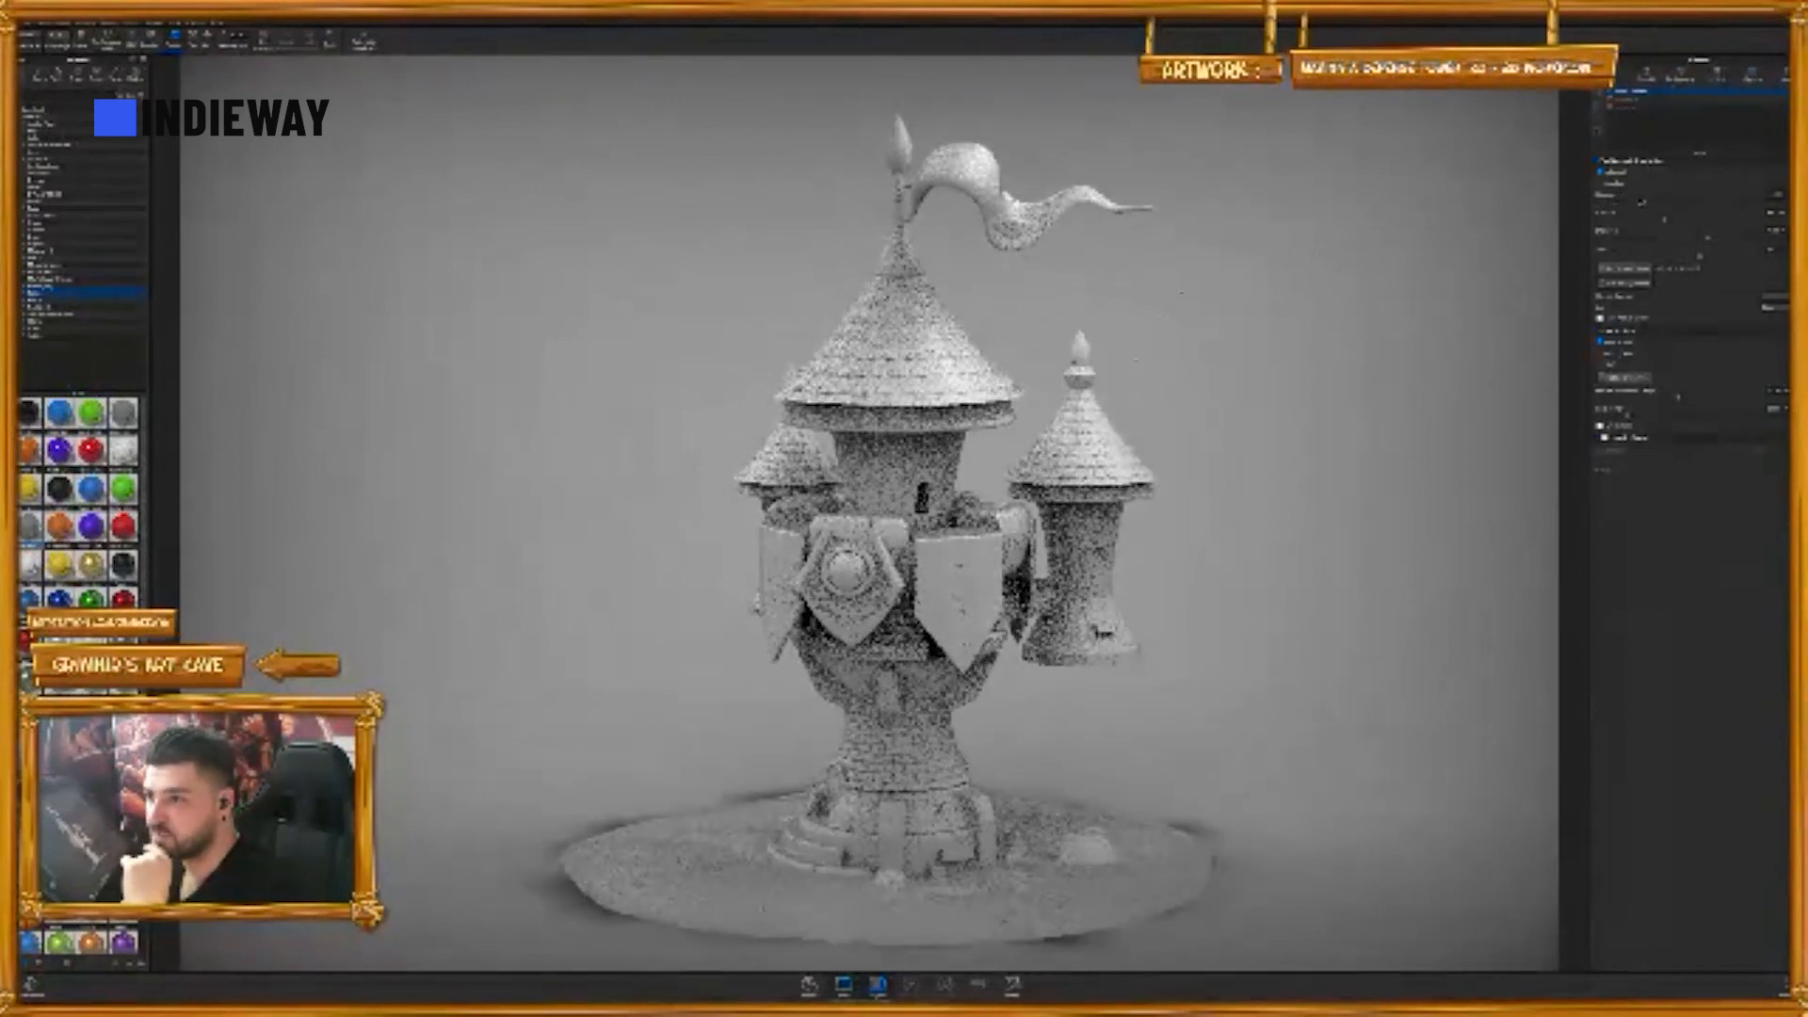
# - Widen the active camera's lens perspective, move back in close to the tower, and orbit around it to examine the distortion
pyautogui.moveTo(1681, 400)
pyautogui.mouseDown()
pyautogui.moveTo(1725, 400)
pyautogui.moveTo(1671, 417)
pyautogui.mouseUp()
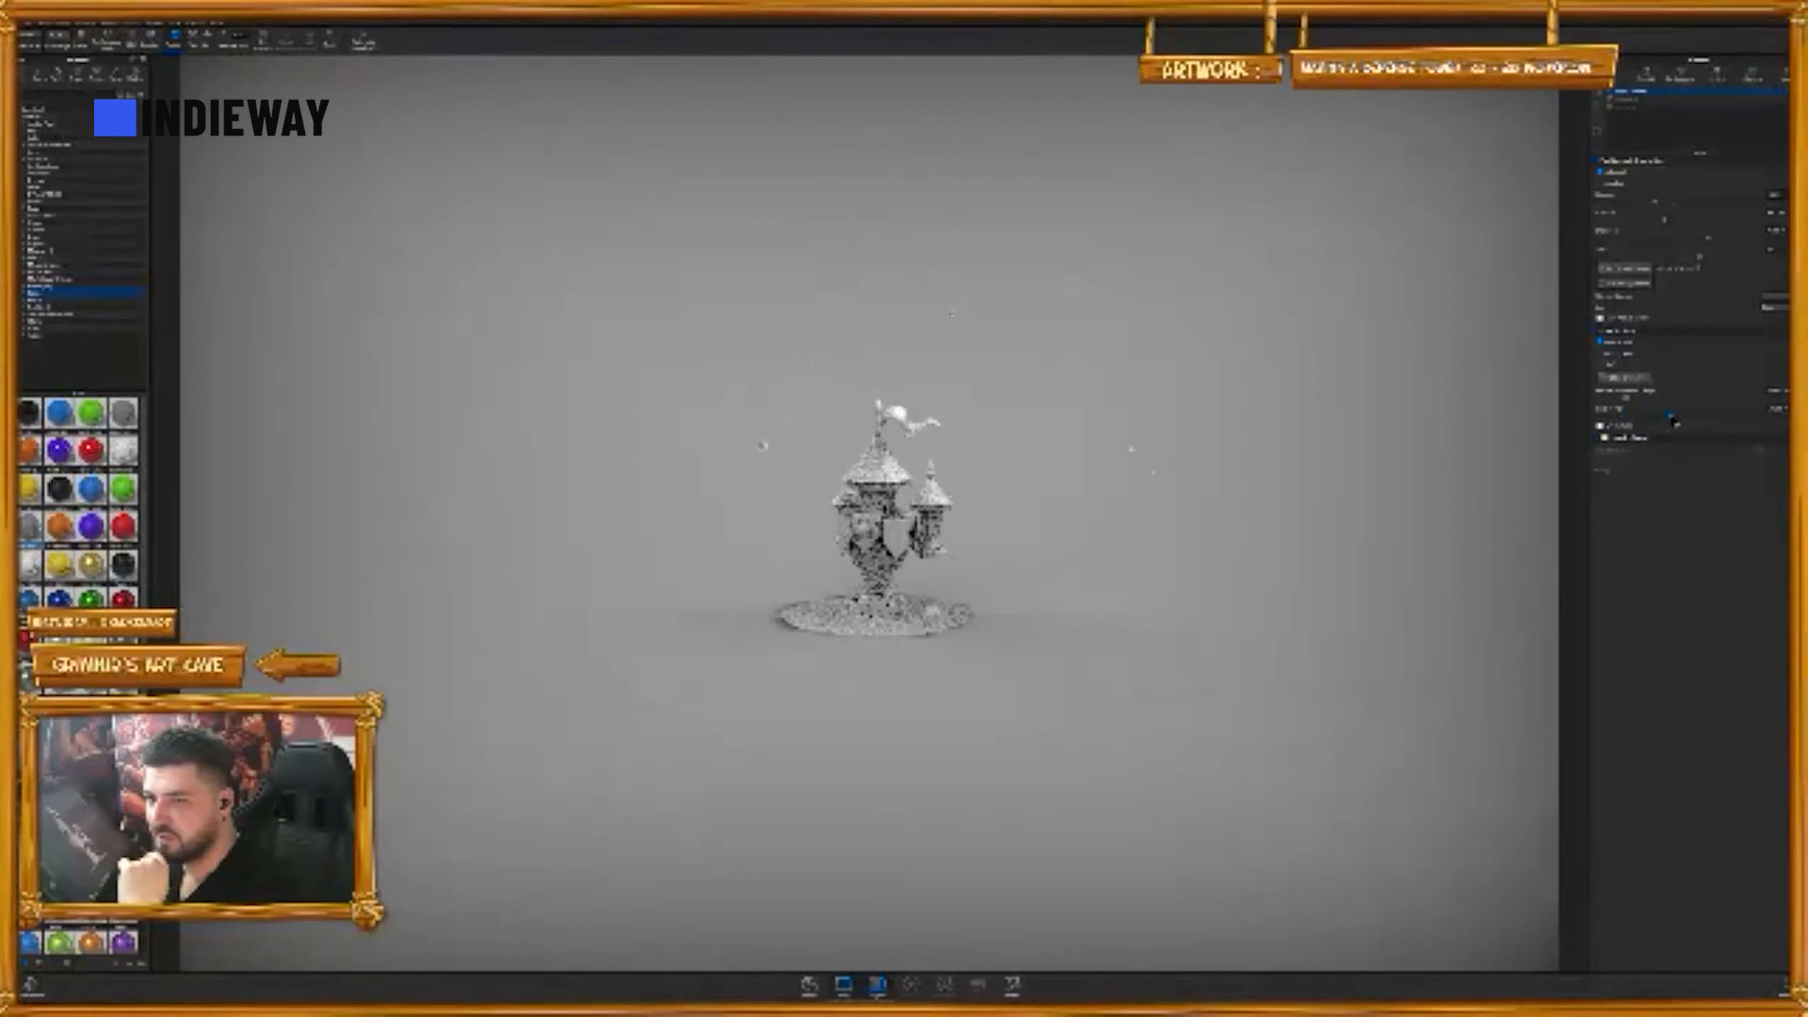
pyautogui.scroll(6, 1133, 536)
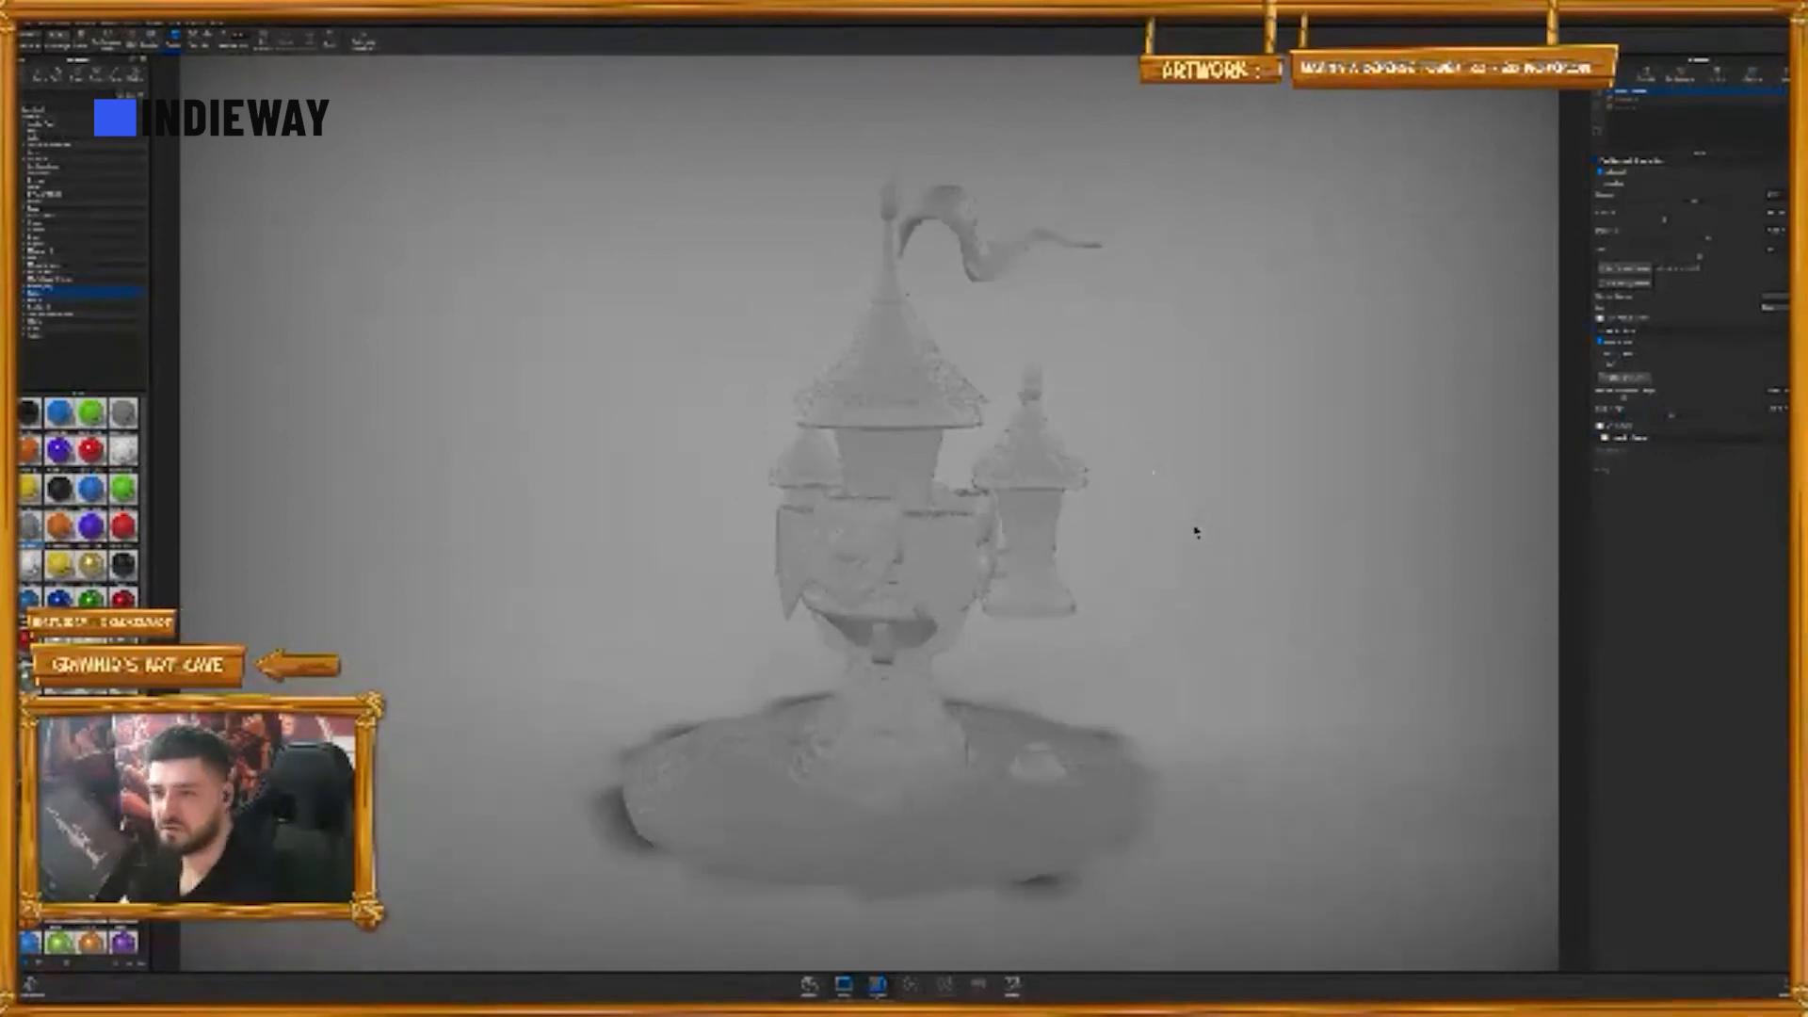
pyautogui.moveTo(1195, 533); pyautogui.dragTo(1193, 501)
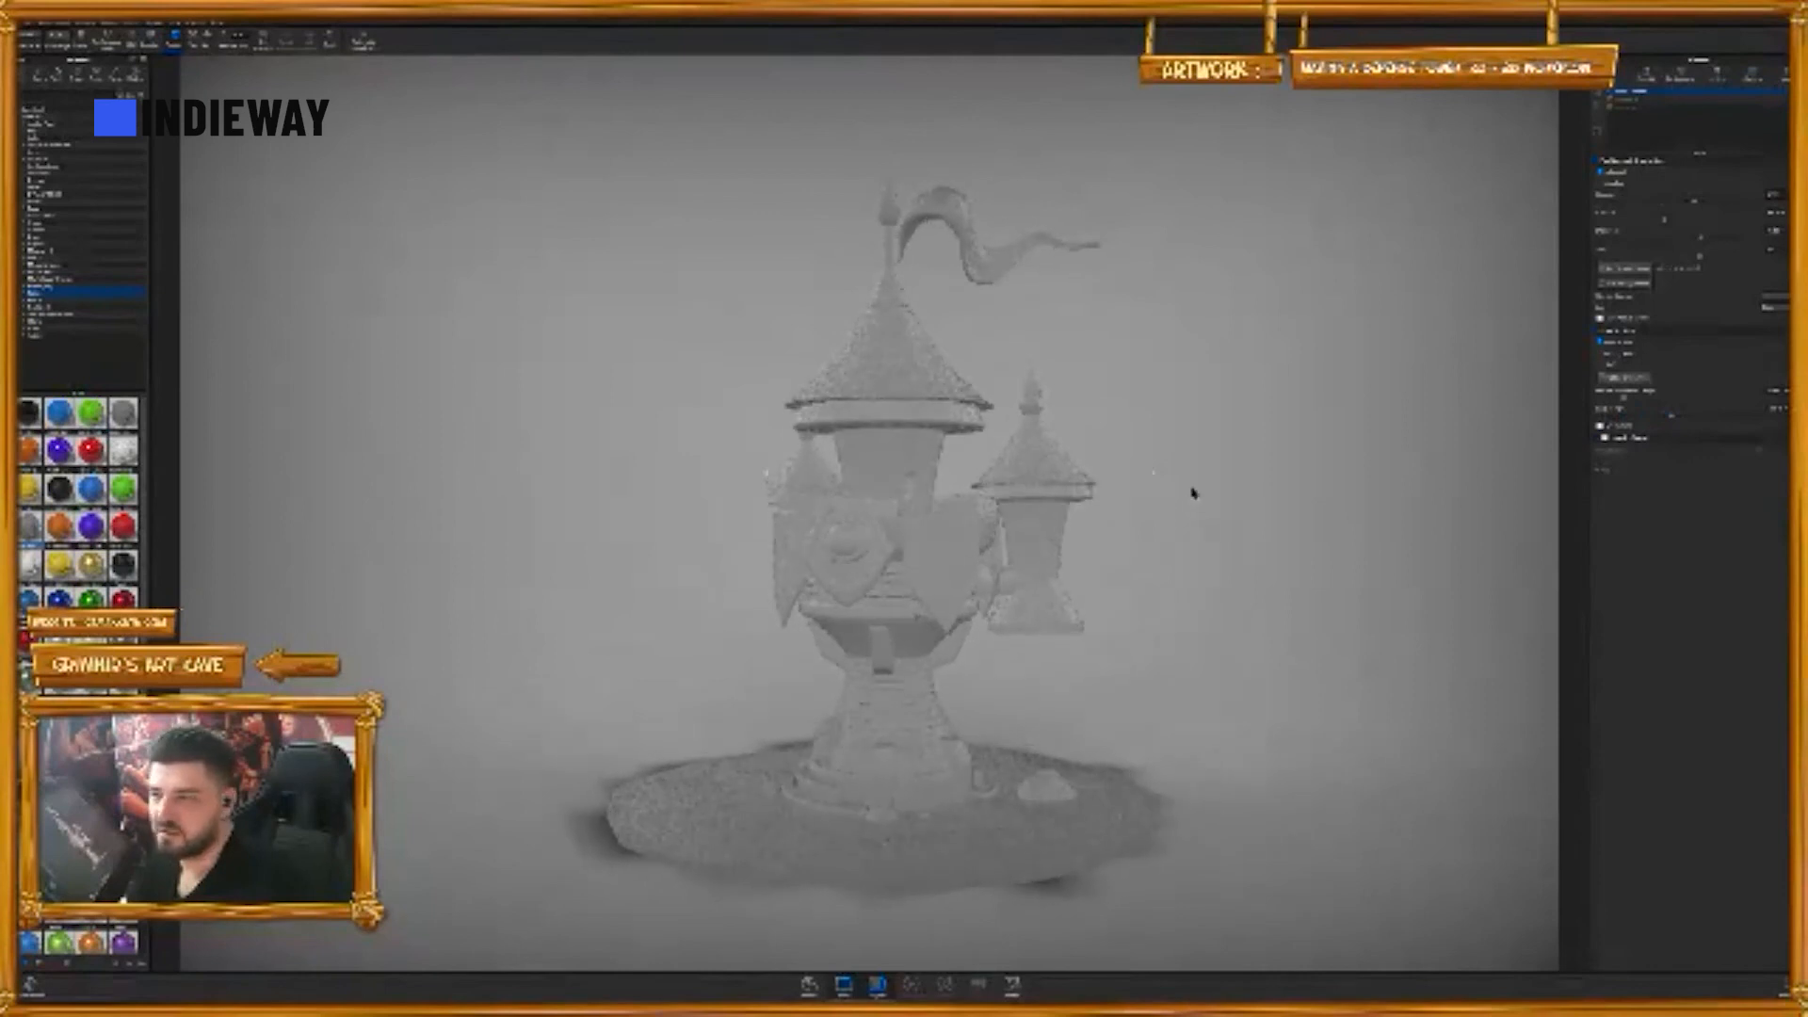
pyautogui.moveTo(1680, 418)
pyautogui.mouseDown()
pyautogui.moveTo(1697, 417)
pyautogui.moveTo(1659, 417)
pyautogui.mouseUp()
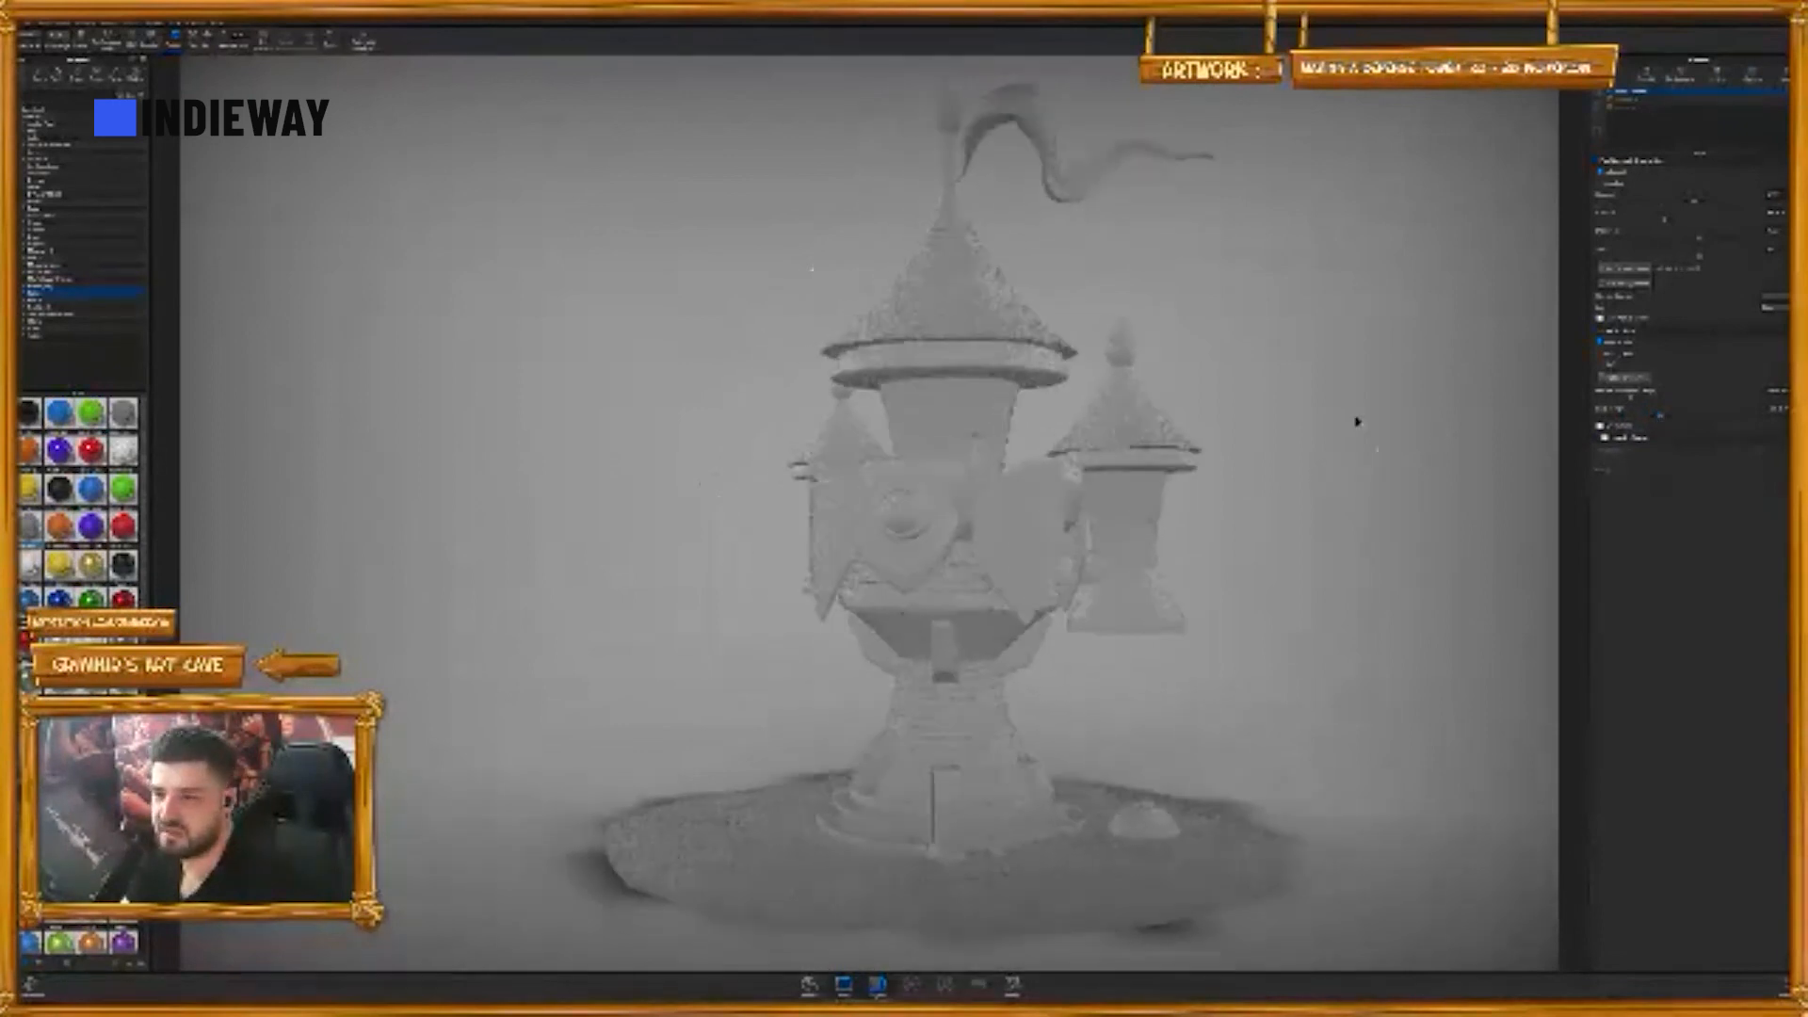
pyautogui.moveTo(1210, 400); pyautogui.dragTo(1377, 394)
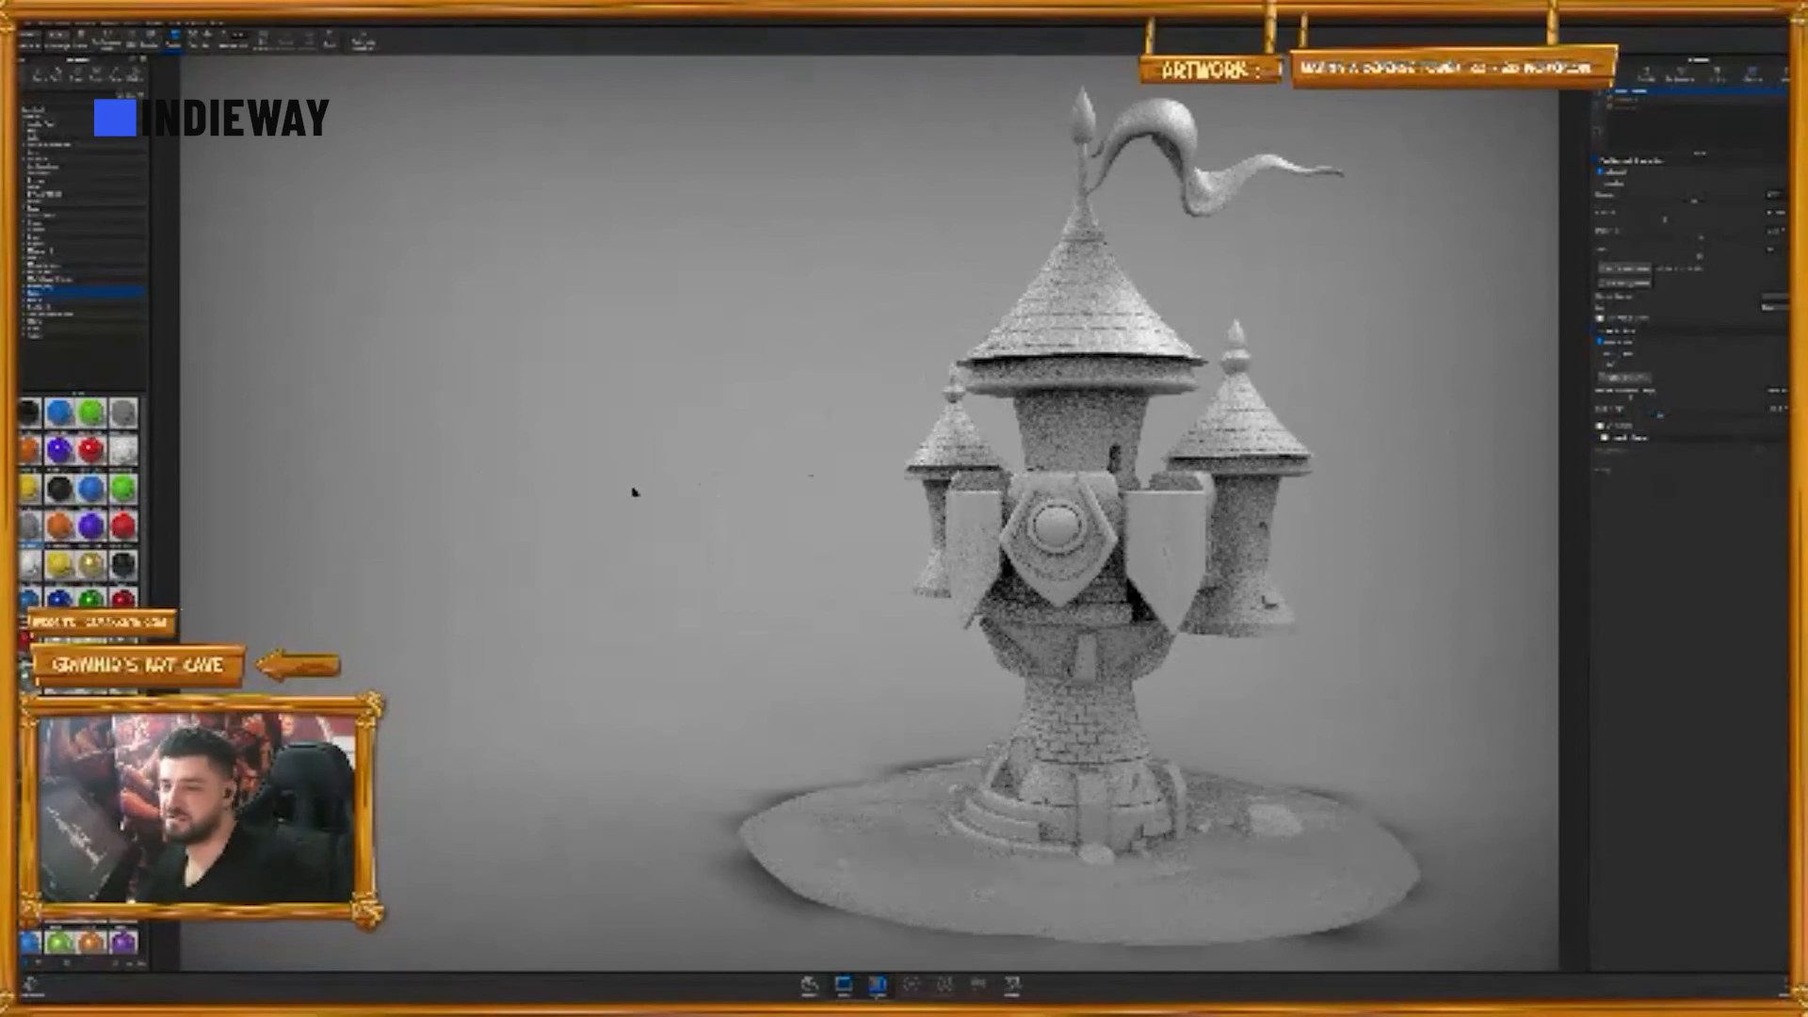
pyautogui.moveTo(1047, 473); pyautogui.dragTo(568, 399)
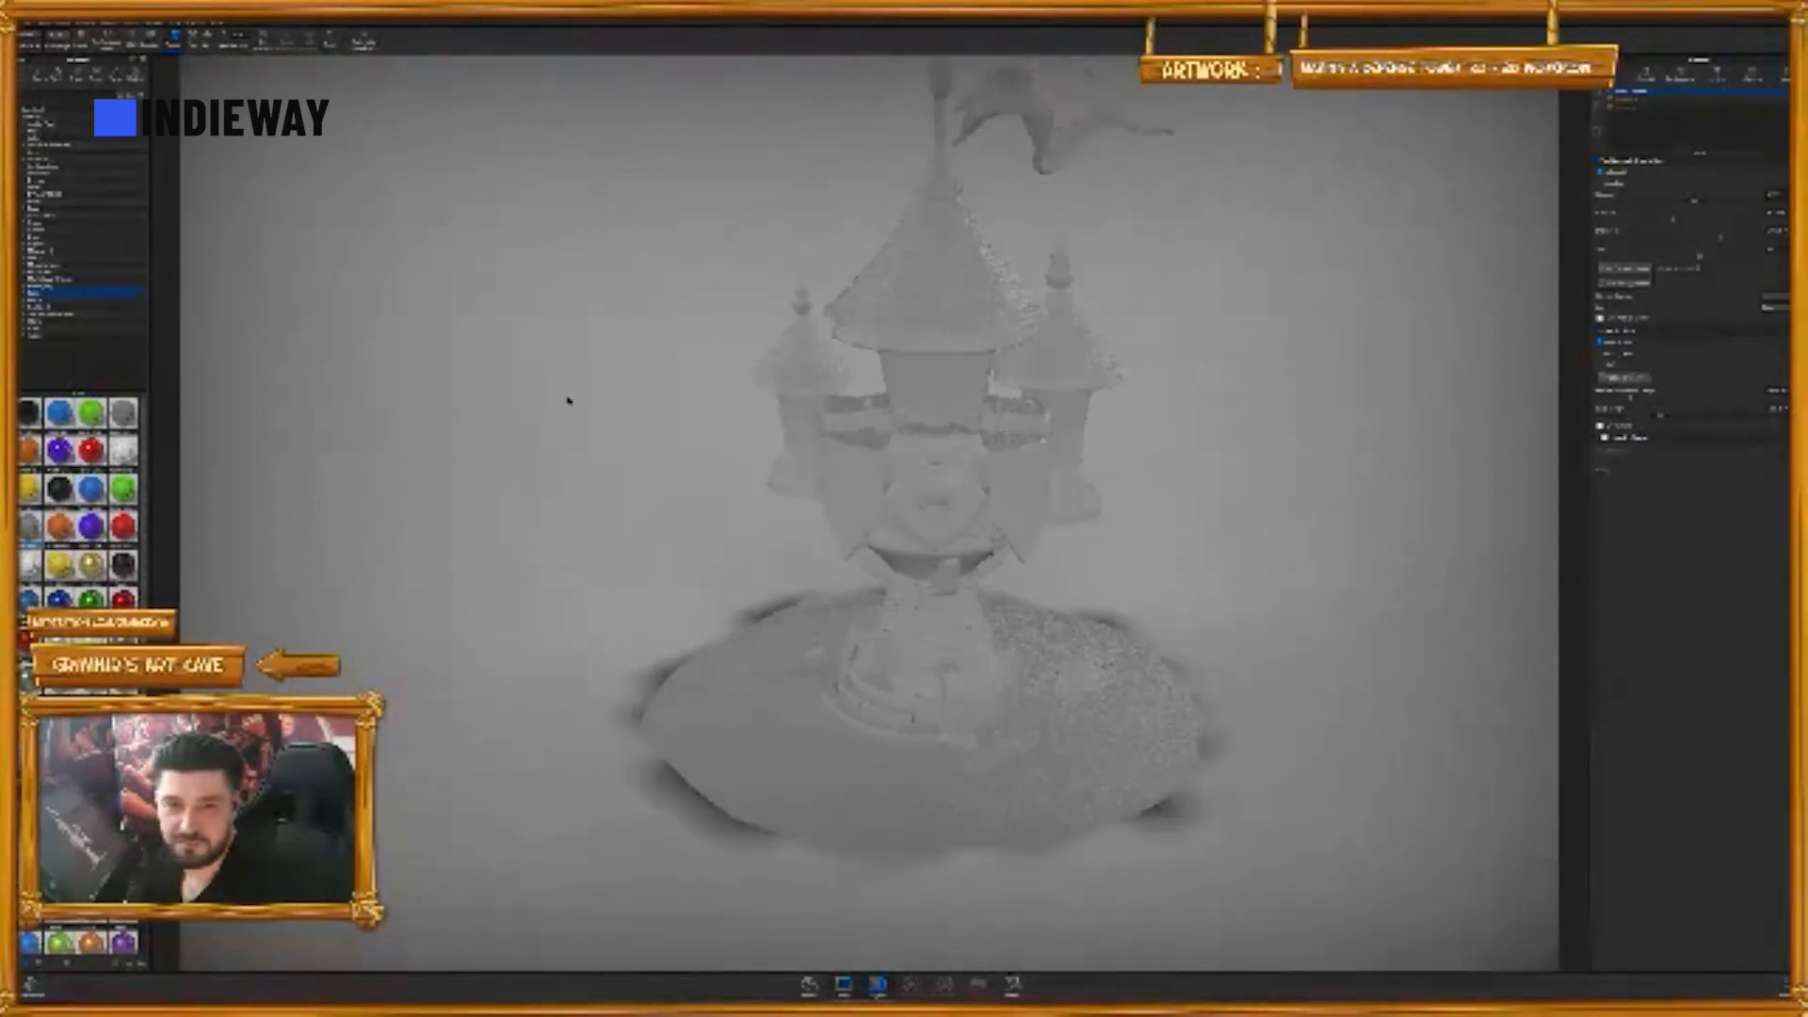
pyautogui.moveTo(755, 467); pyautogui.dragTo(820, 372)
pyautogui.moveTo(833, 474); pyautogui.dragTo(867, 476)
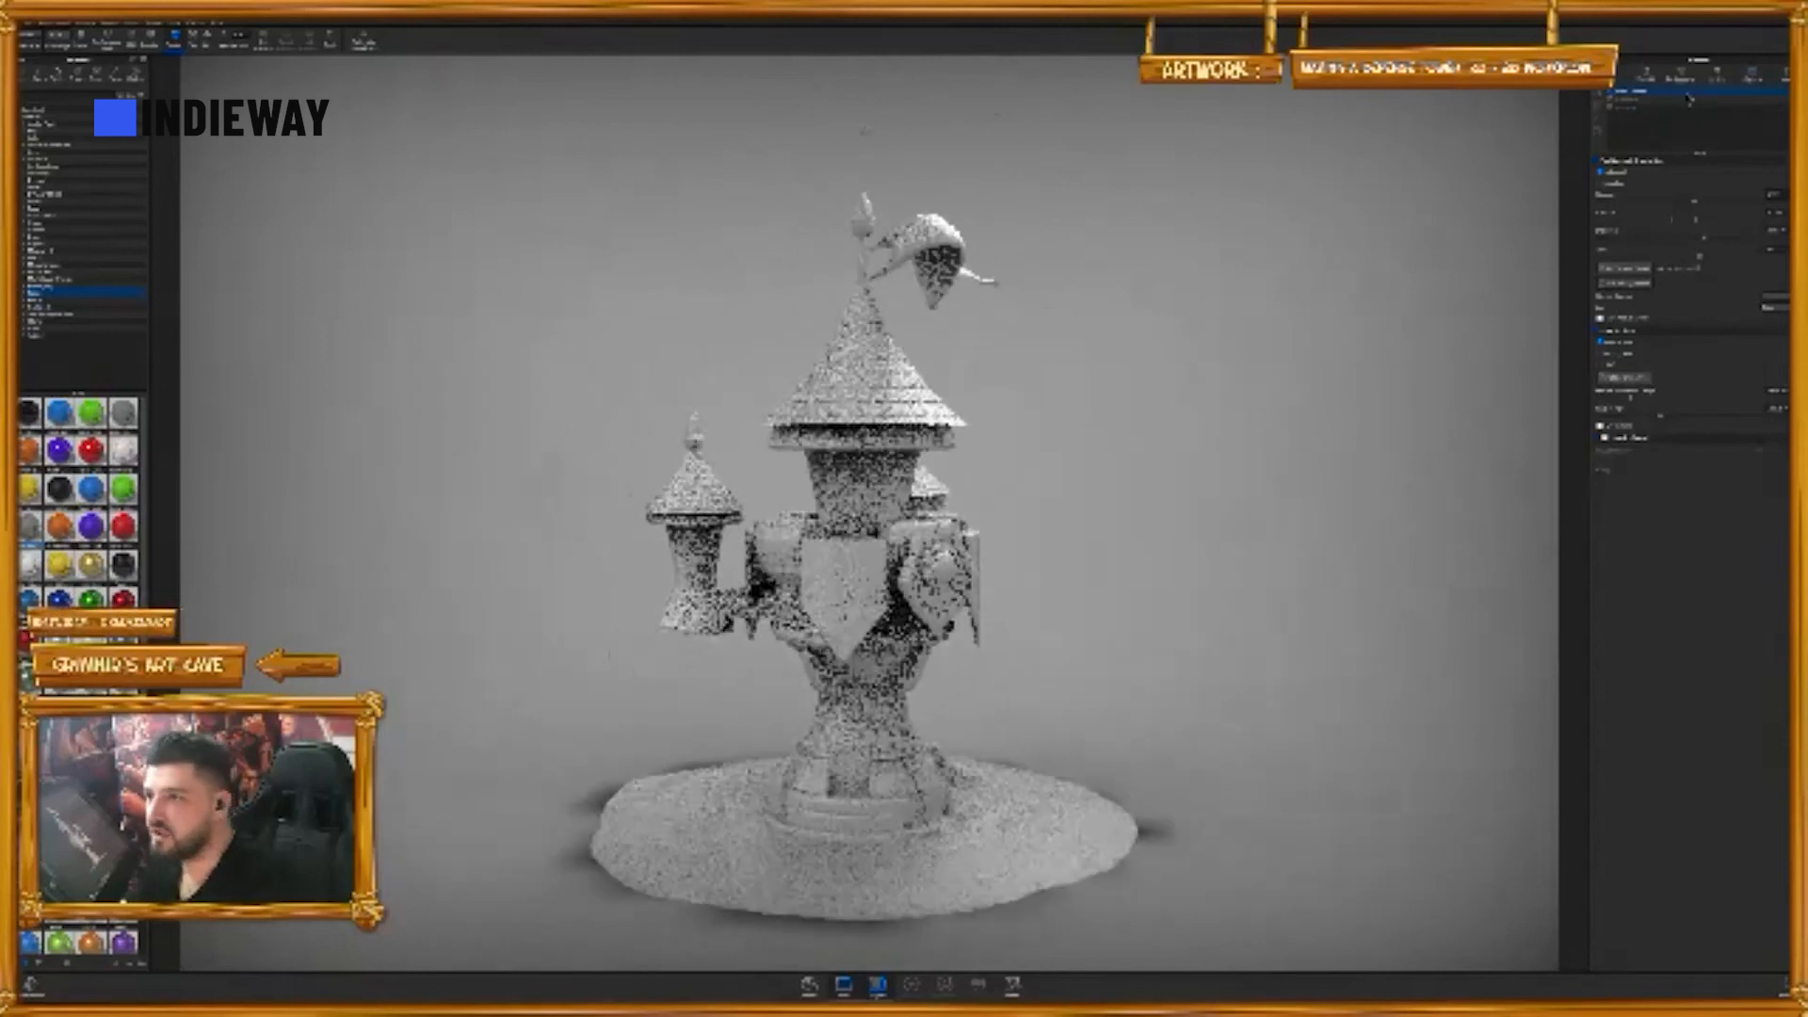
# - Apply a glossy blue material from the library to the whole tower model
pyautogui.click(1682, 80)
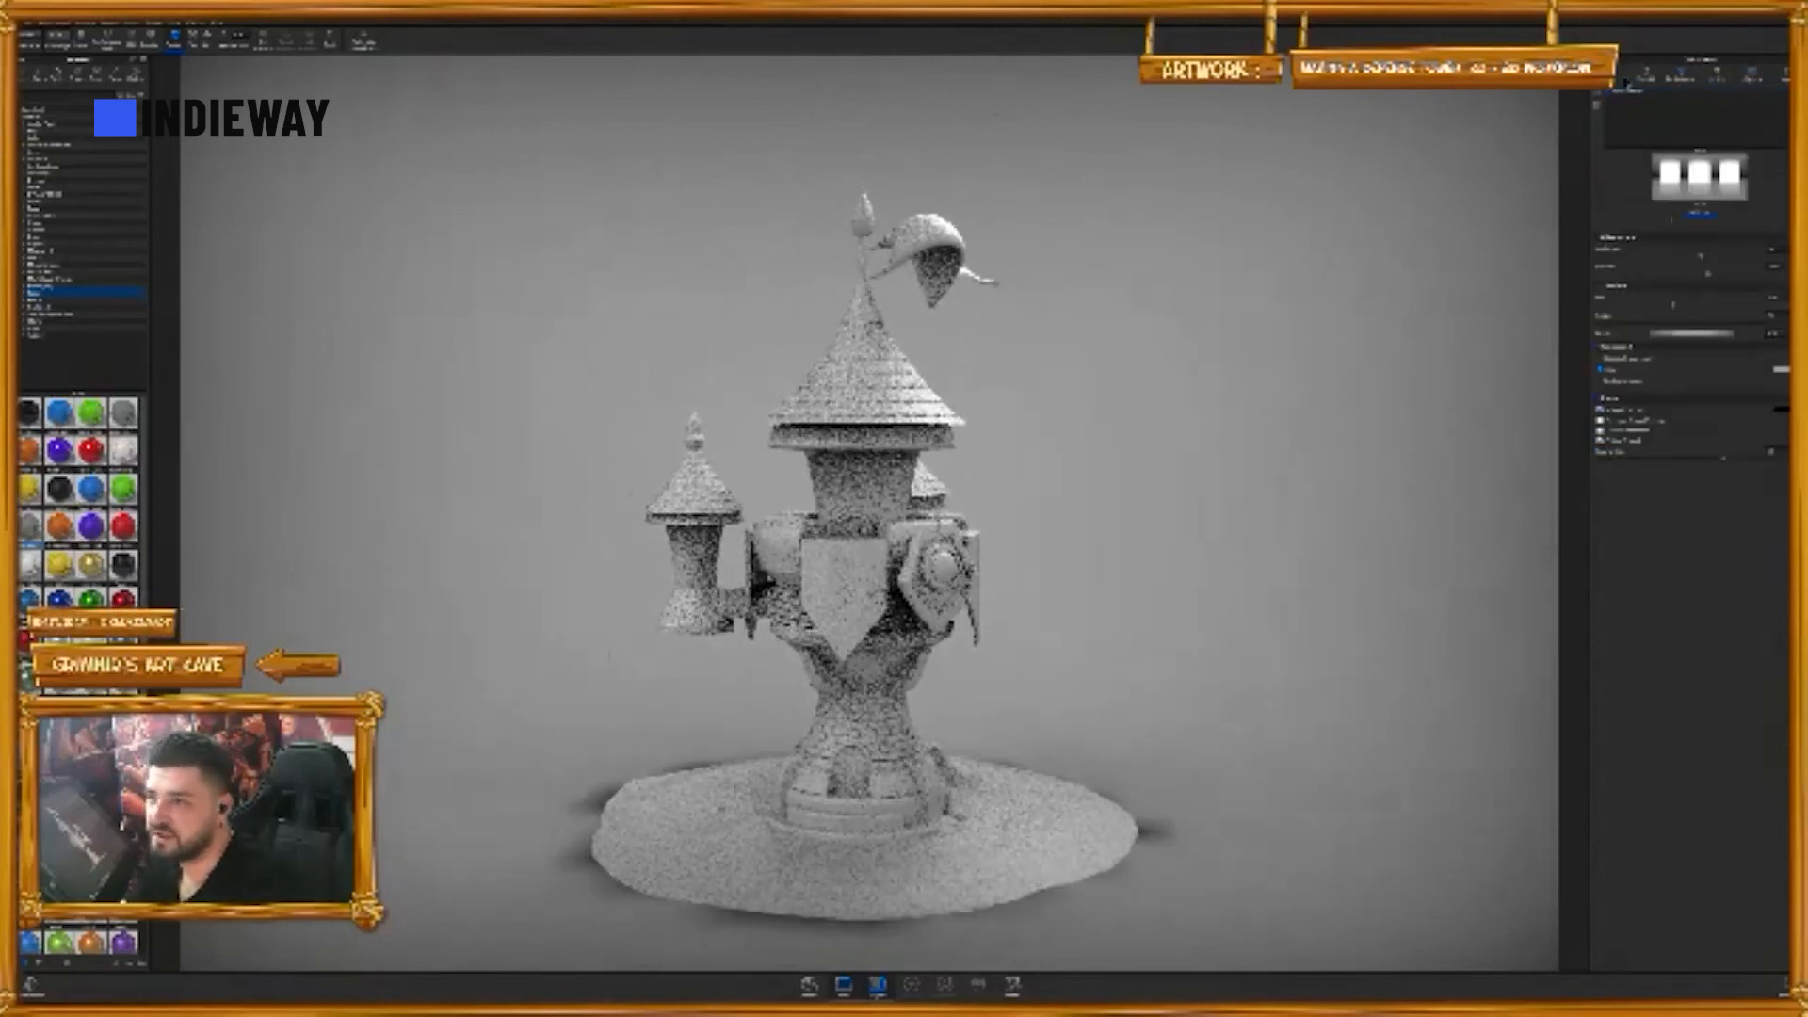
pyautogui.moveTo(60, 599); pyautogui.dragTo(877, 439)
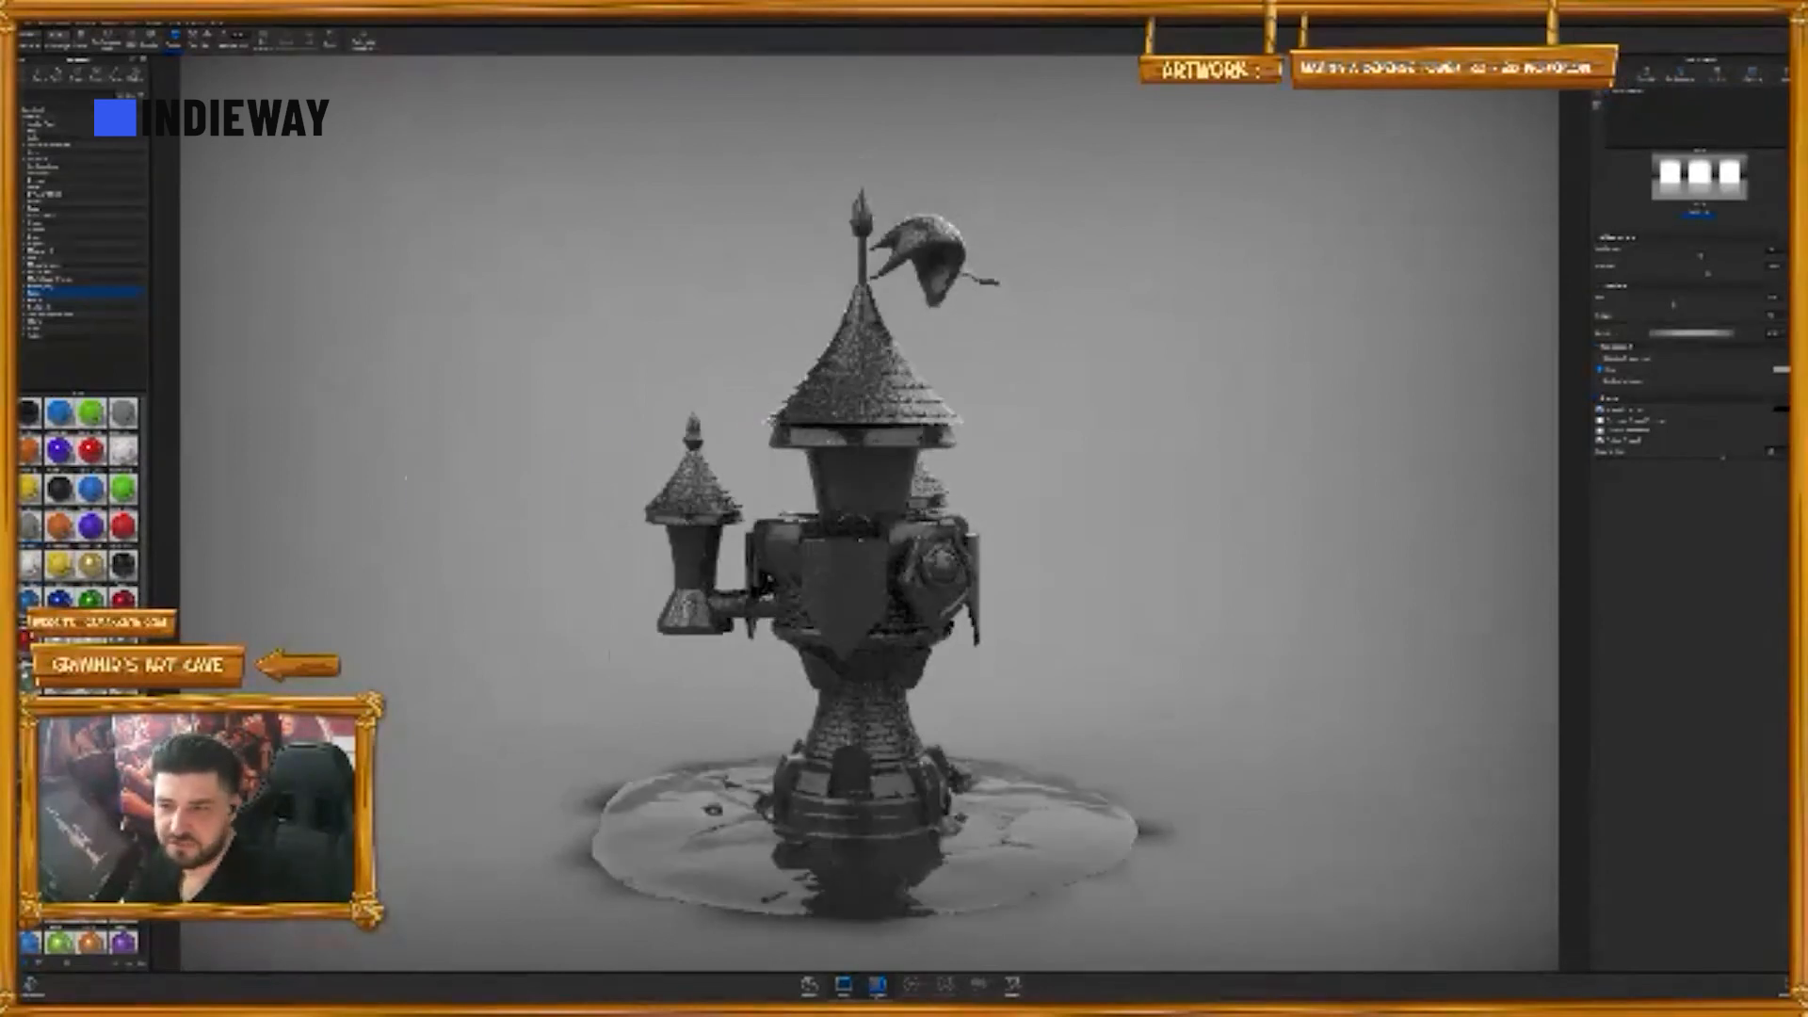
pyautogui.click(1648, 80)
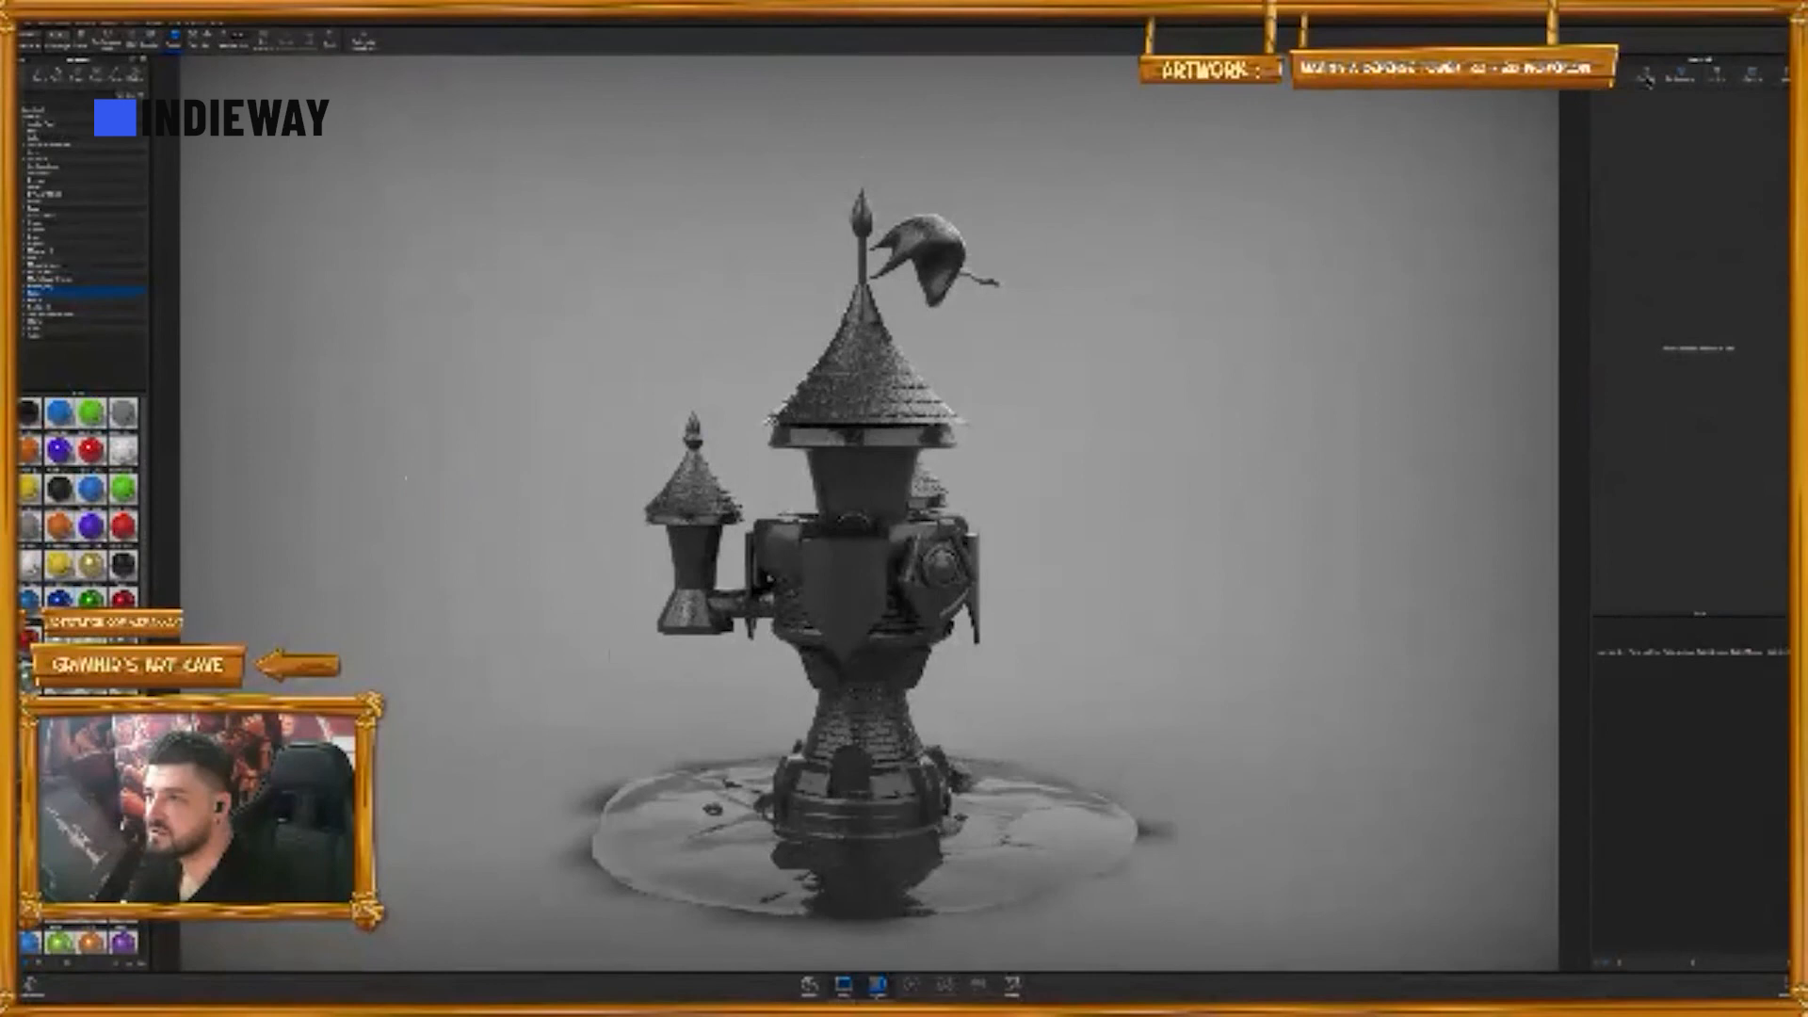
# - Select all parts of the tower model in the scene tree, and unlink their materials
pyautogui.click(1719, 81)
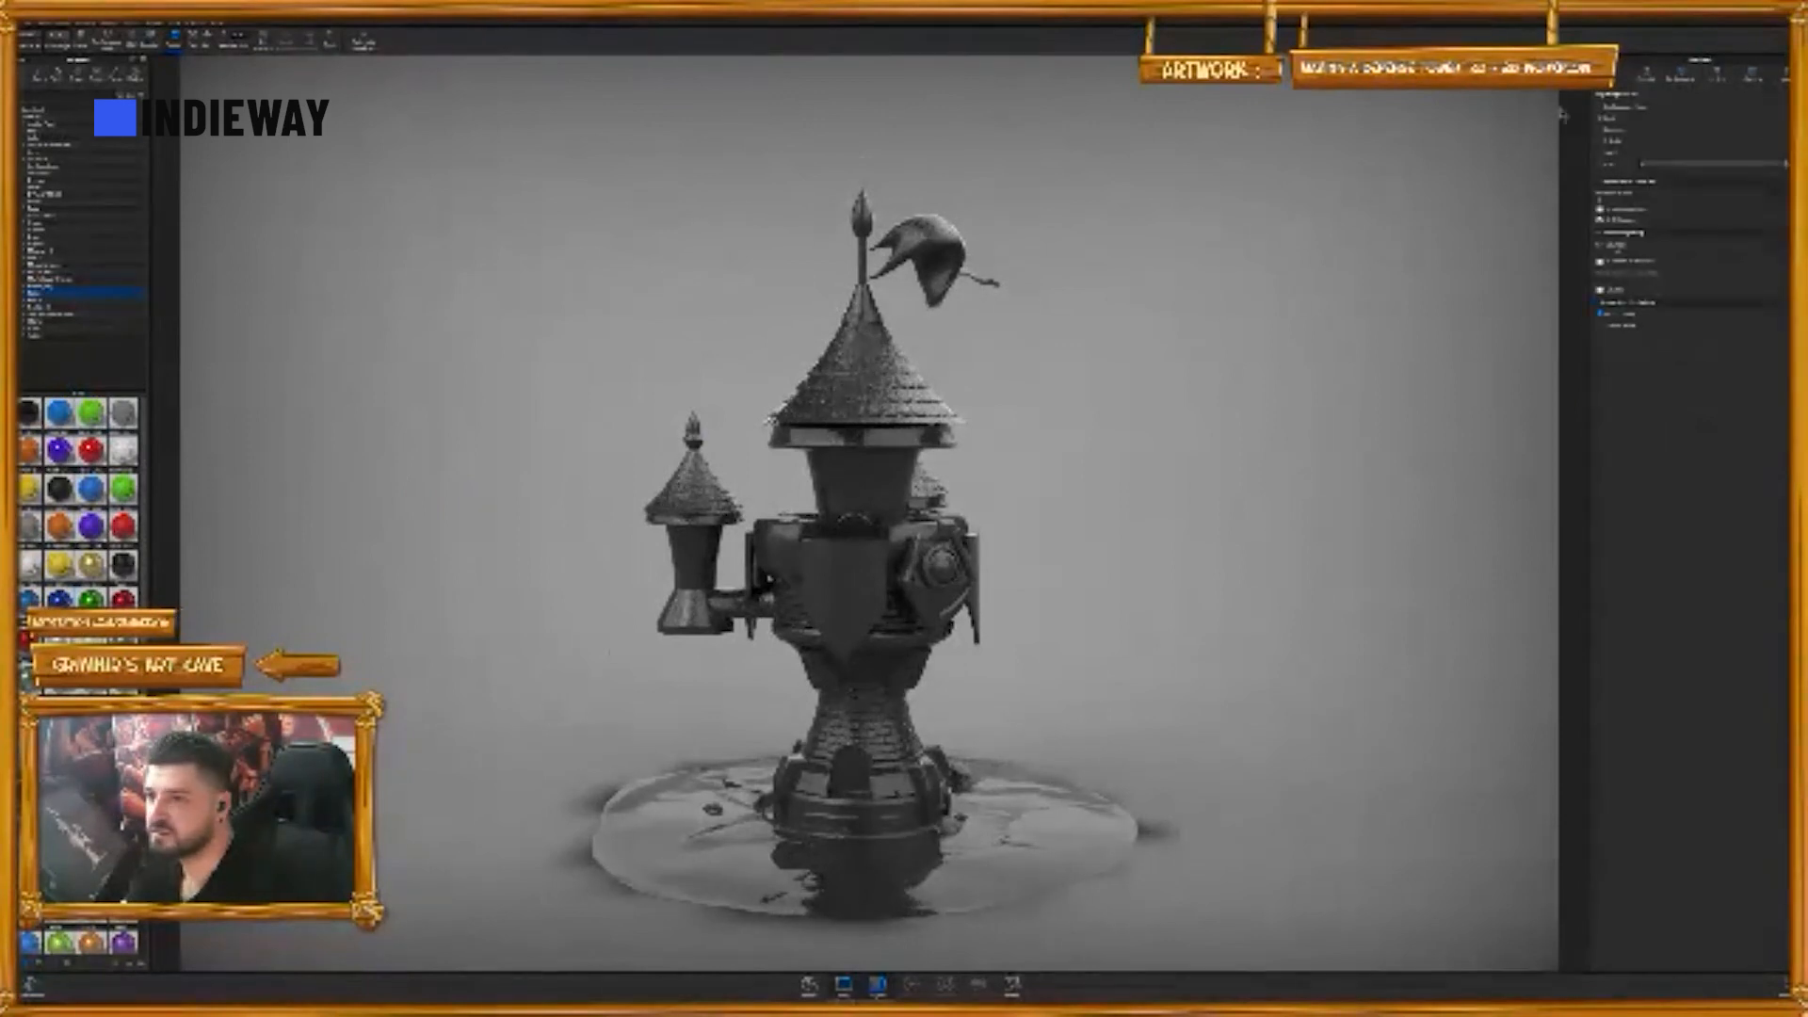
pyautogui.click(1681, 76)
pyautogui.click(1655, 209)
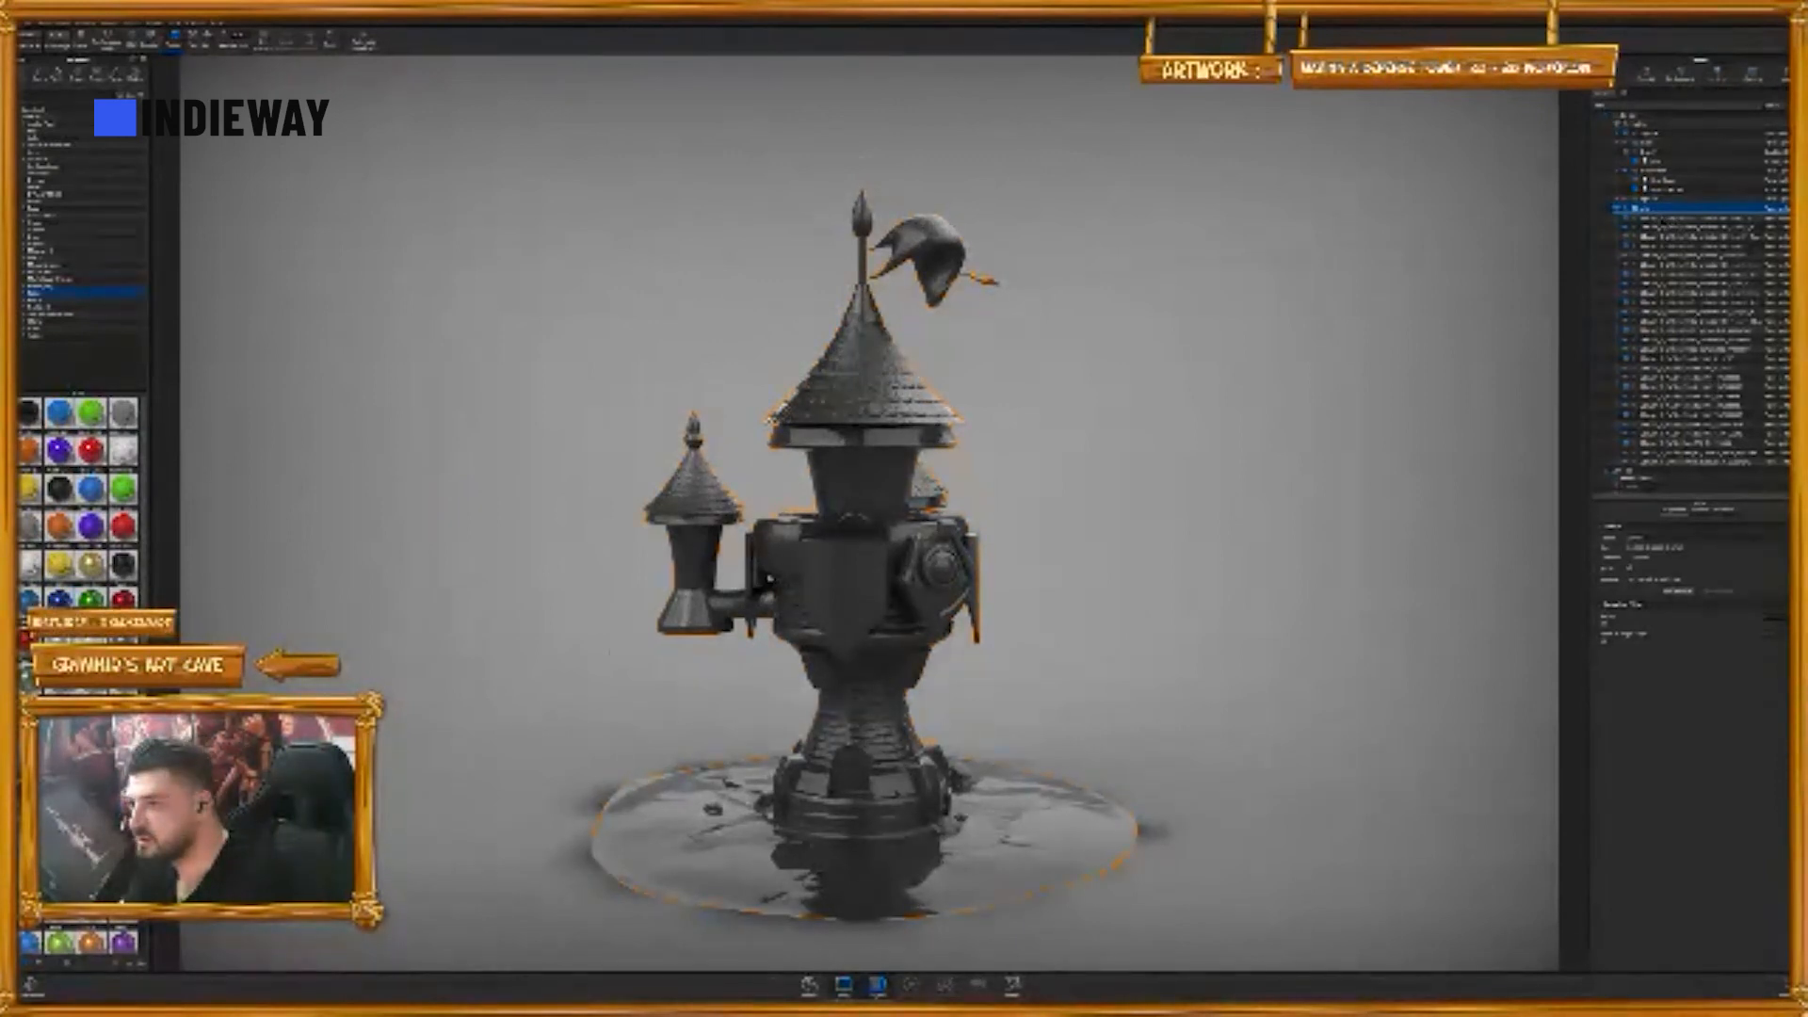
pyautogui.click(1689, 218)
pyautogui.keyDown('shift'); pyautogui.click(1677, 462); pyautogui.keyUp('shift')
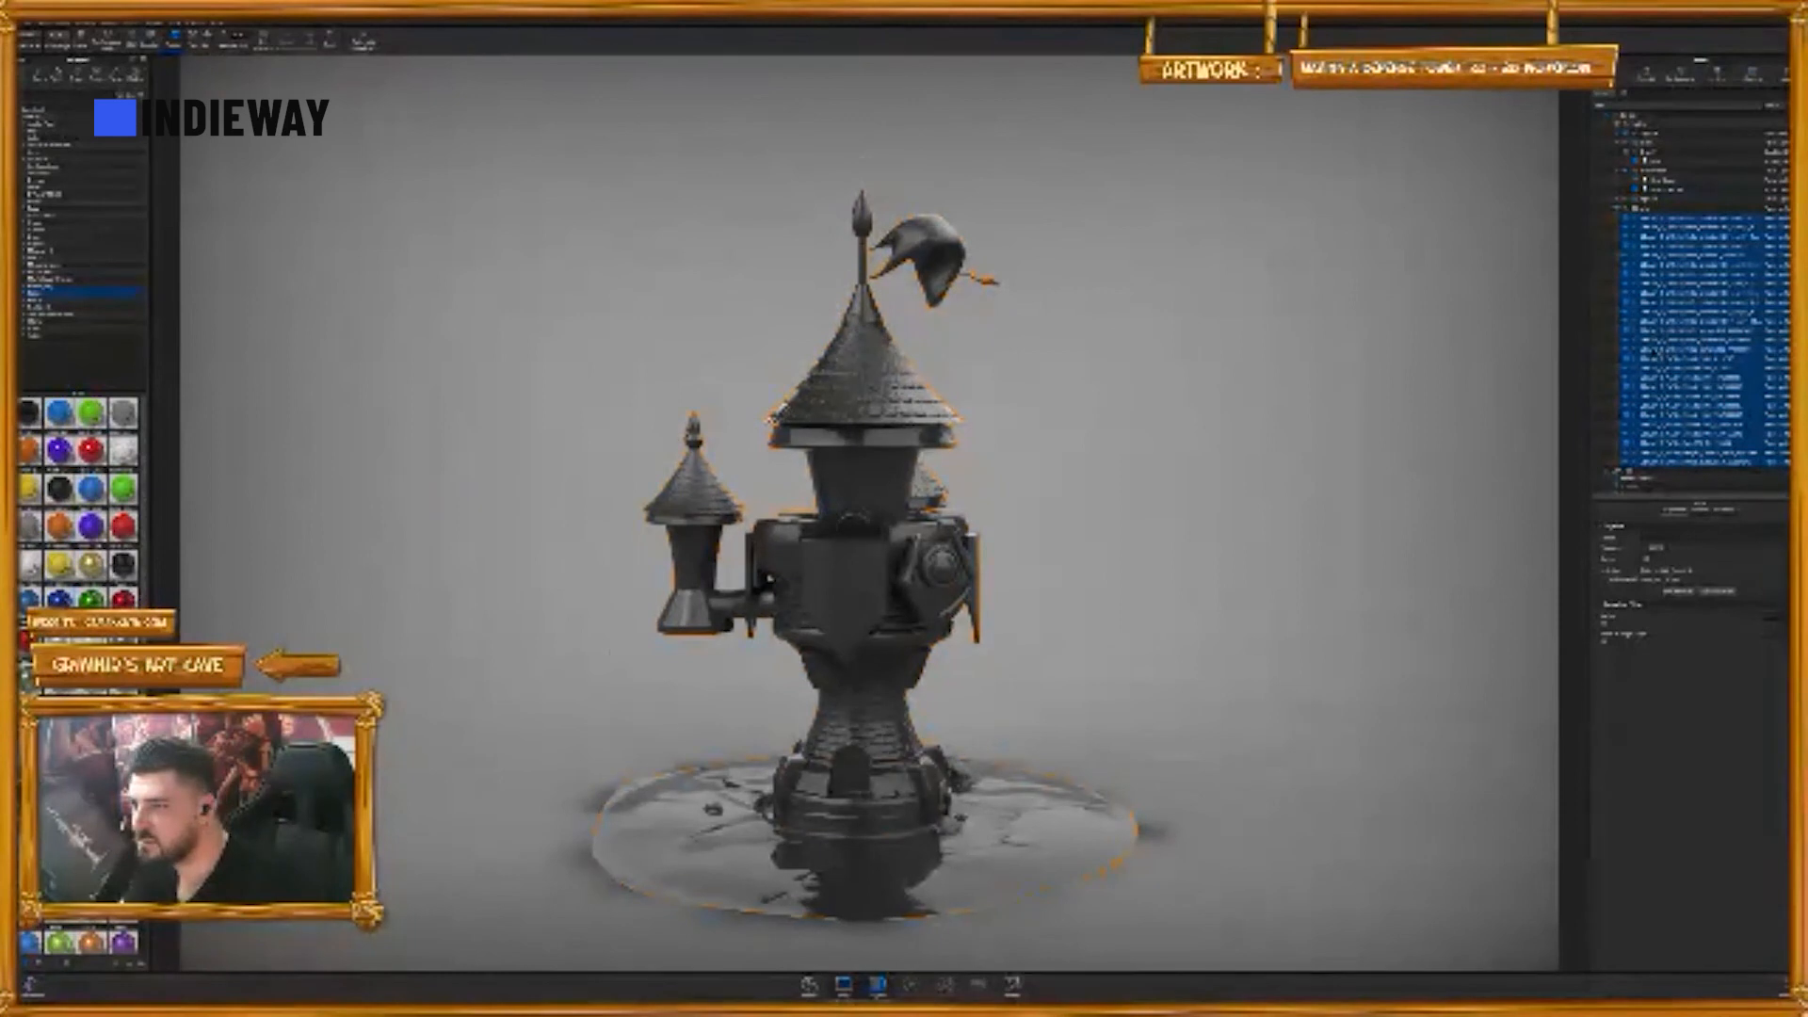
pyautogui.click(1646, 360)
pyautogui.click(1650, 331)
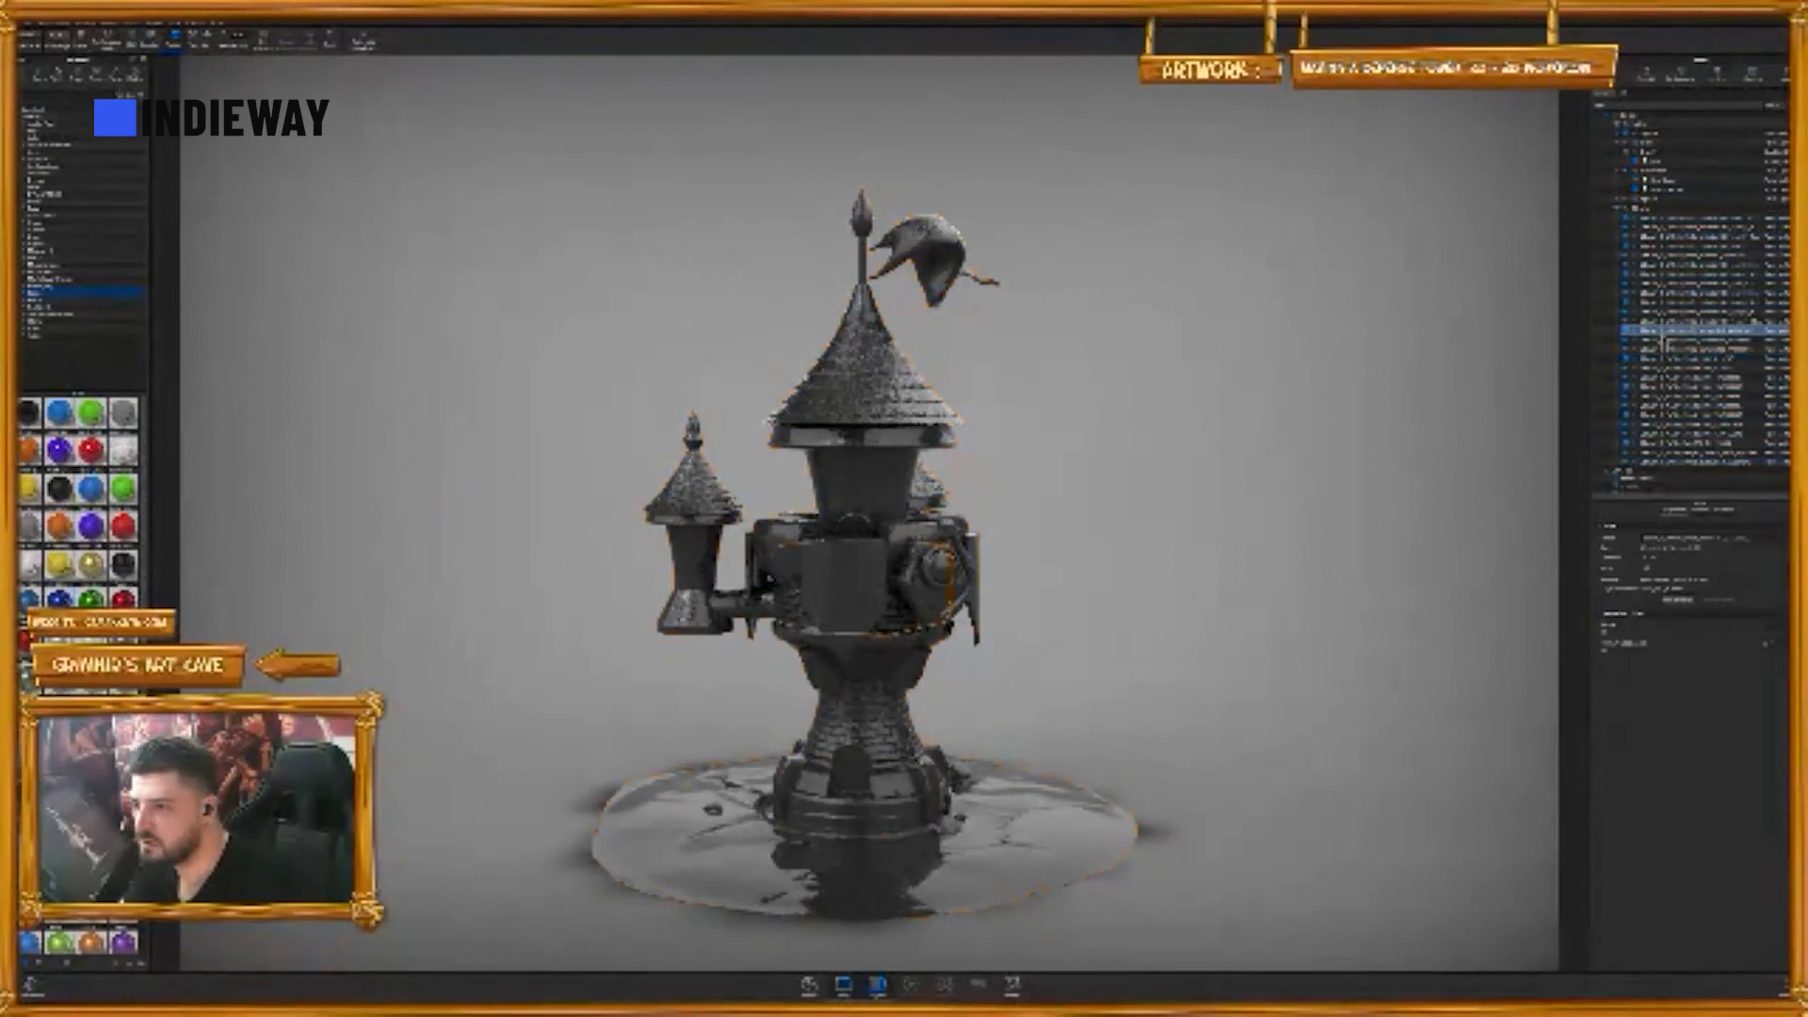
pyautogui.click(1648, 75)
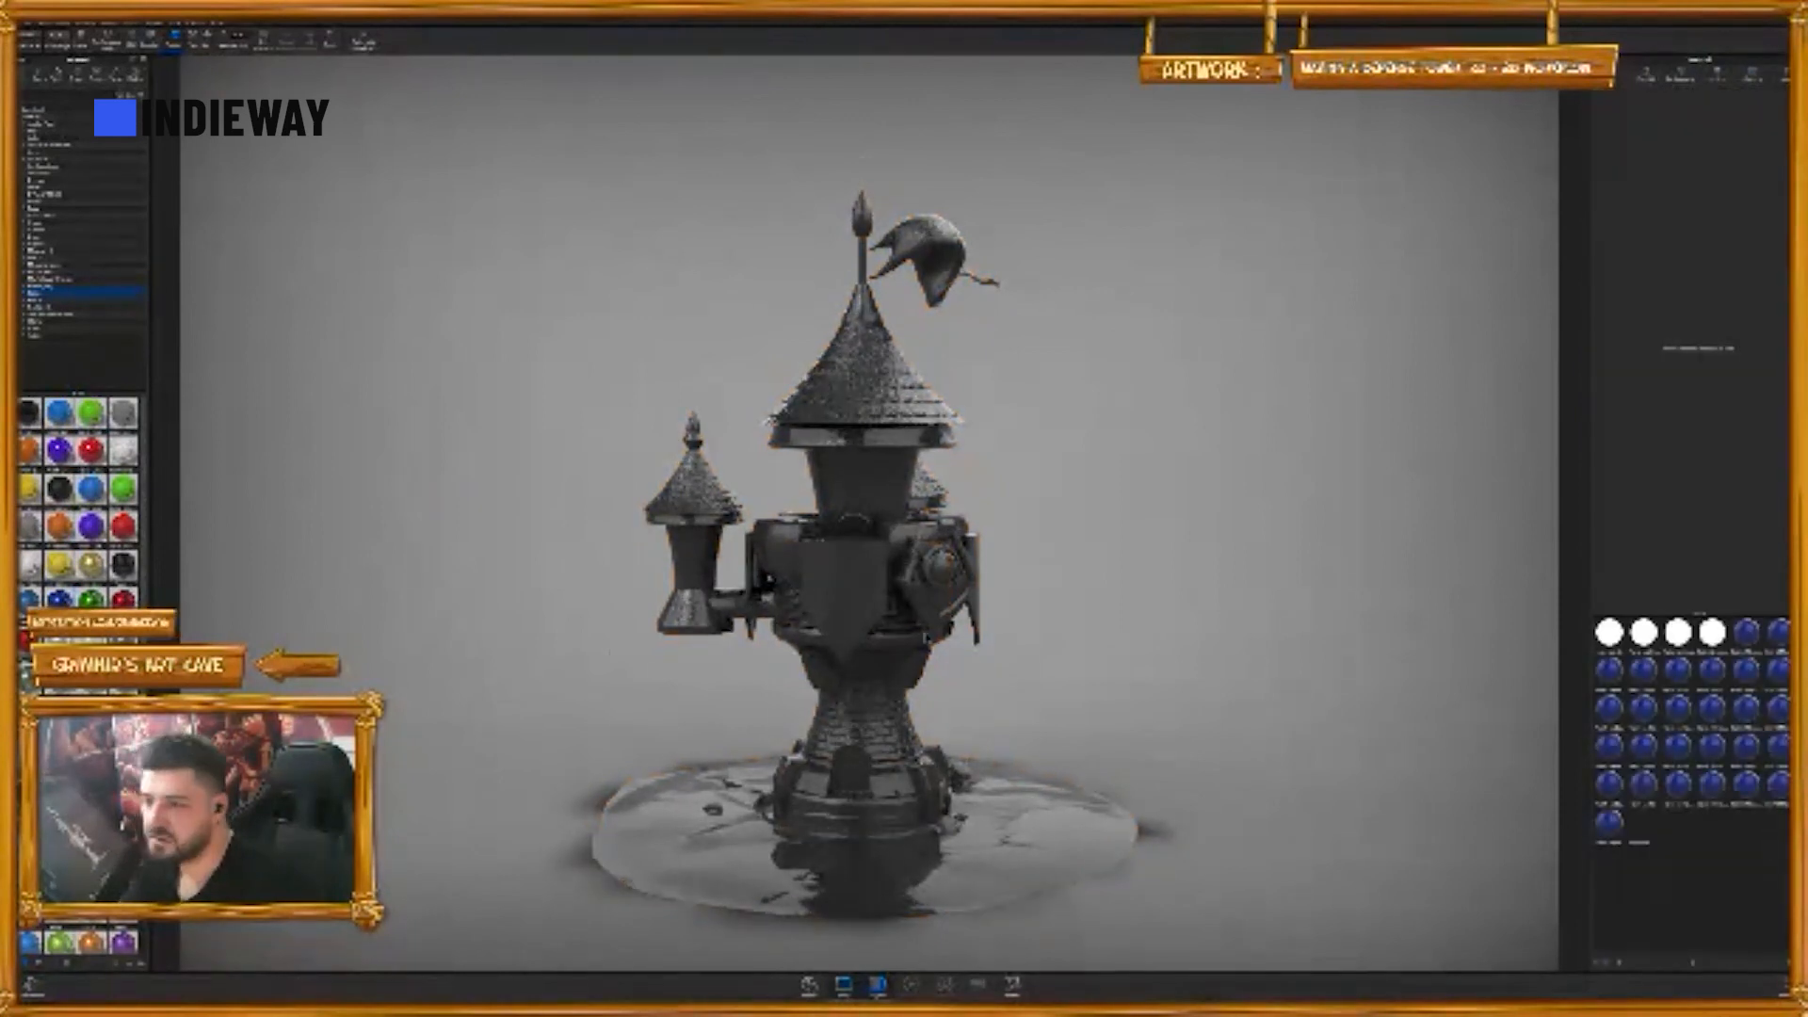
# - Apply a dark red material to the main roof and the small tower, and a grey one to the brick shaft
pyautogui.moveTo(123, 599); pyautogui.dragTo(794, 424)
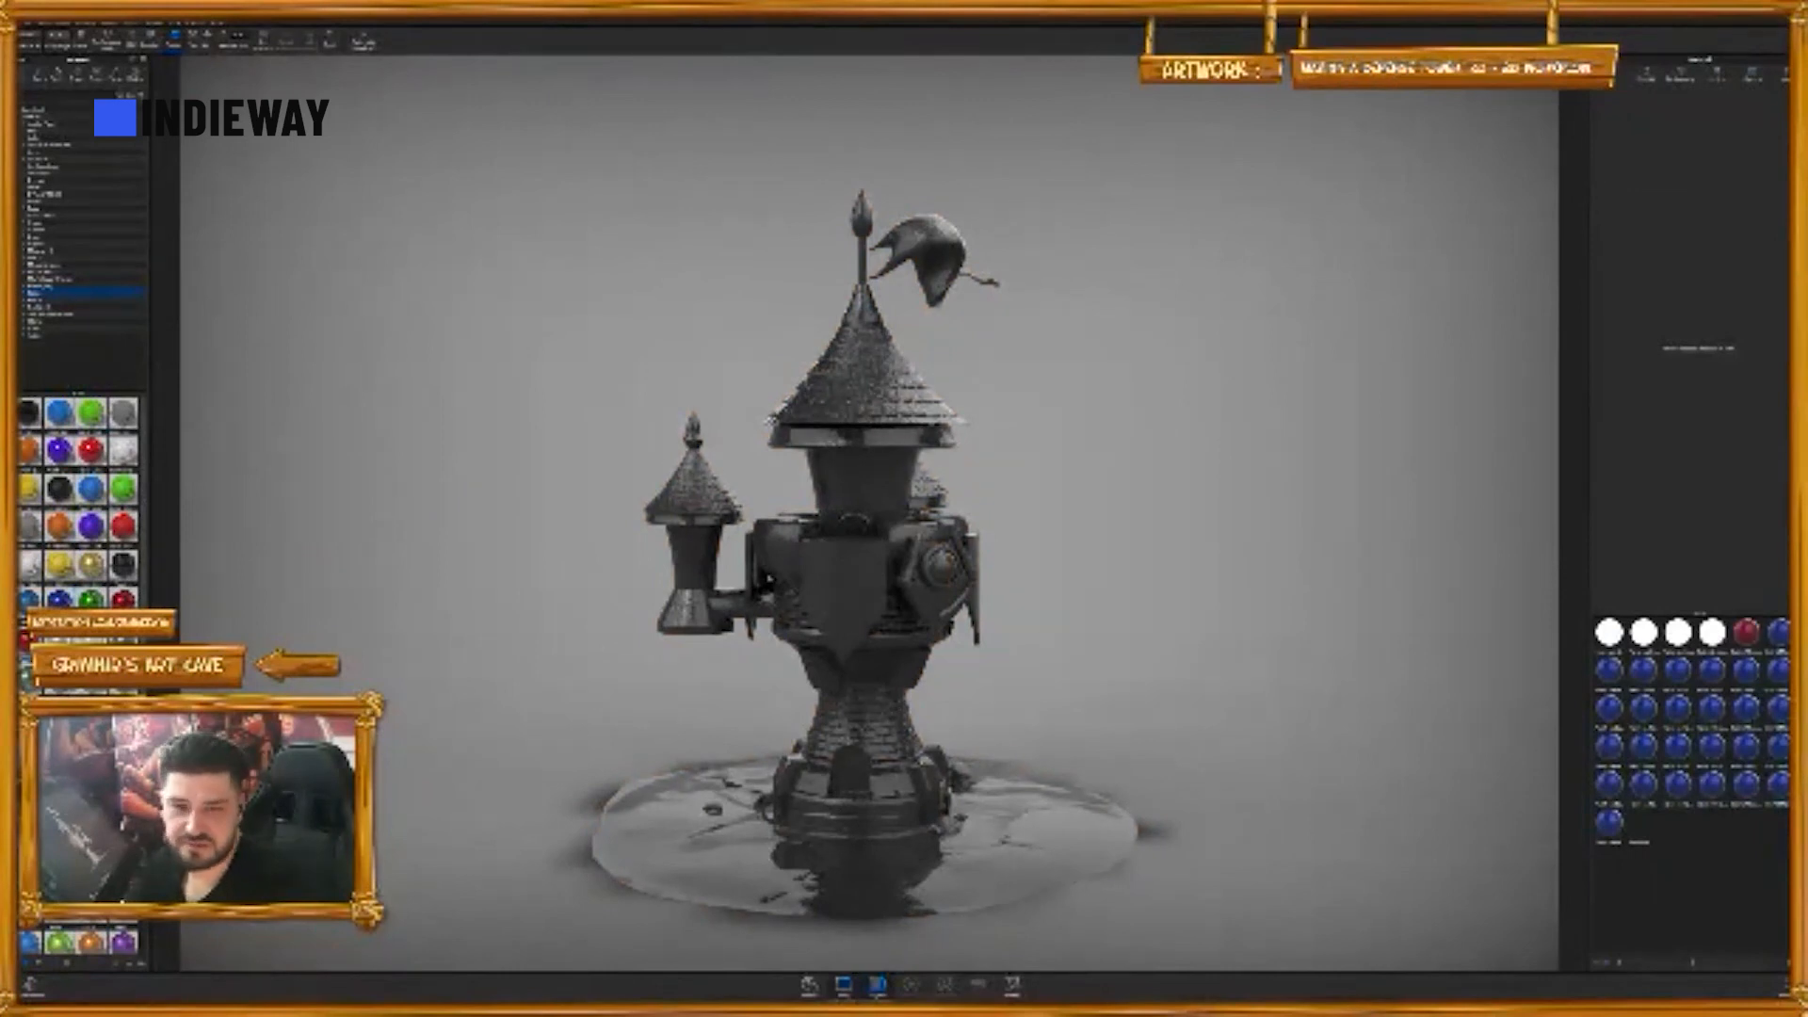
pyautogui.moveTo(124, 599); pyautogui.dragTo(700, 489)
pyautogui.moveTo(31, 665); pyautogui.dragTo(871, 702)
pyautogui.moveTo(1042, 605); pyautogui.dragTo(976, 661)
# - Apply a bright red material from another material category to the main roof, and switch off the image style's colour adjustment
pyautogui.click(75, 300)
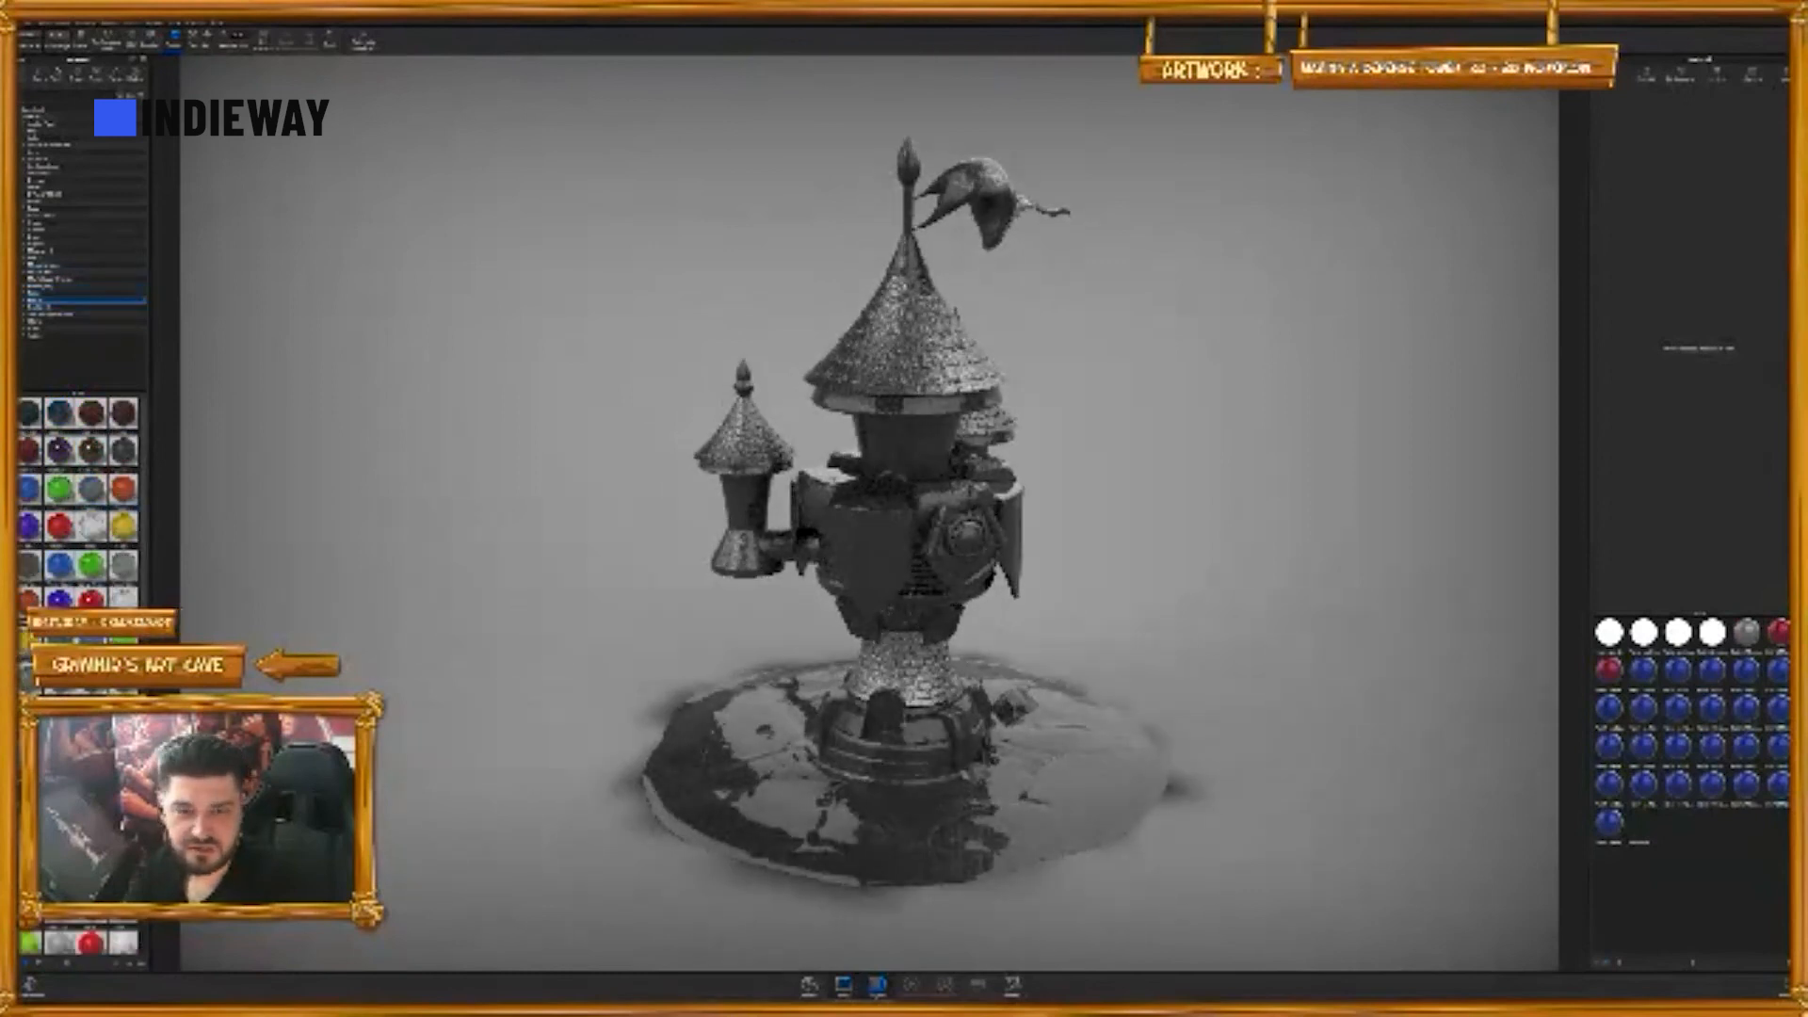
pyautogui.scroll(-4, 91, 499)
pyautogui.moveTo(91, 489); pyautogui.dragTo(966, 354)
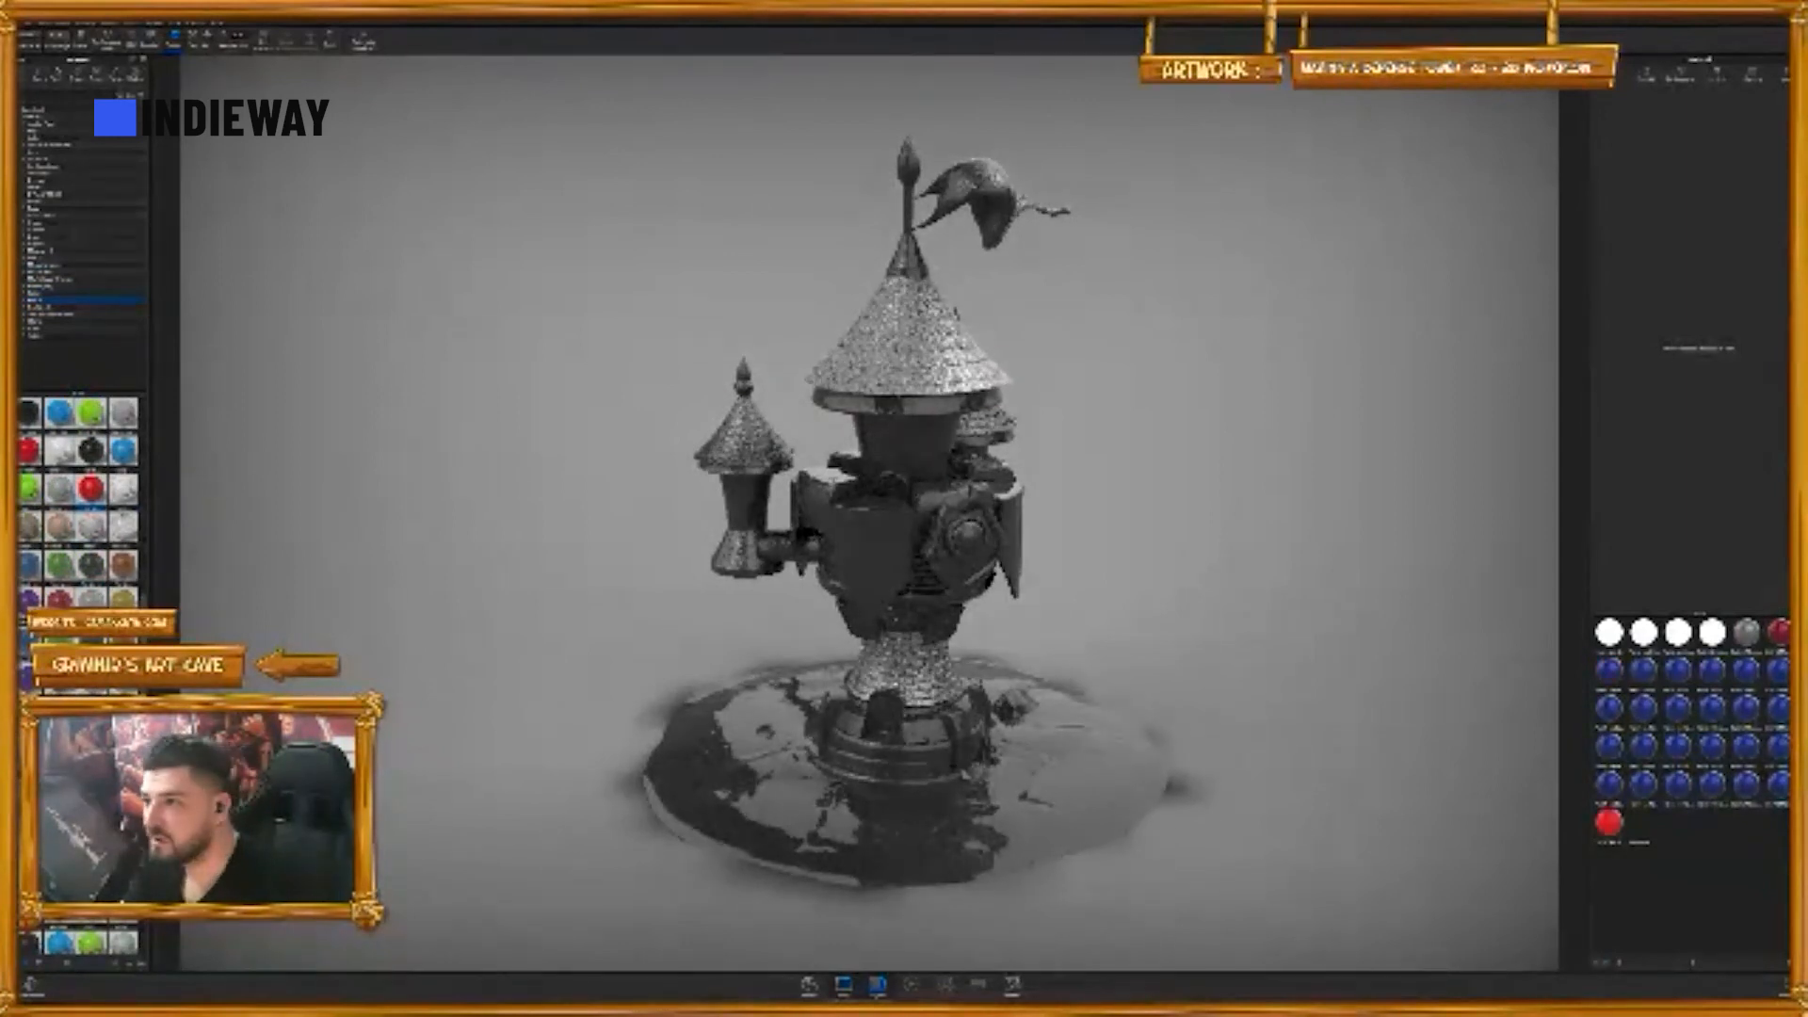
pyautogui.click(1780, 78)
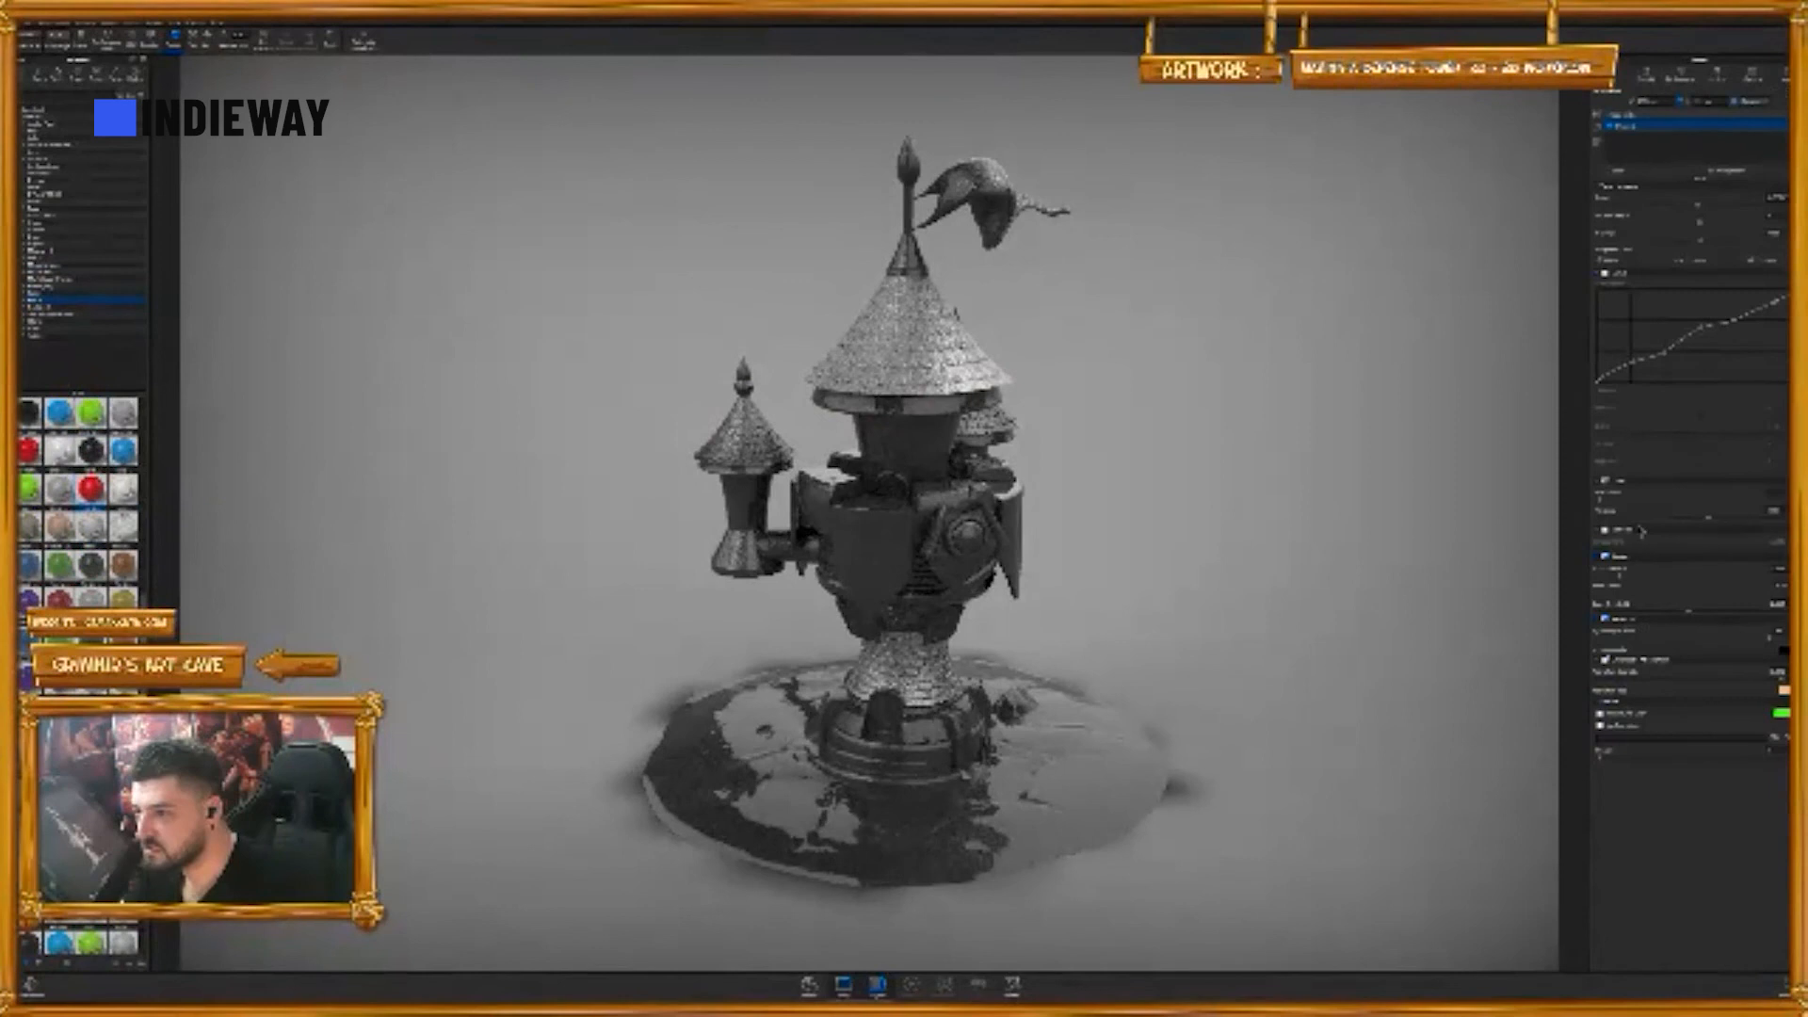
pyautogui.click(1605, 481)
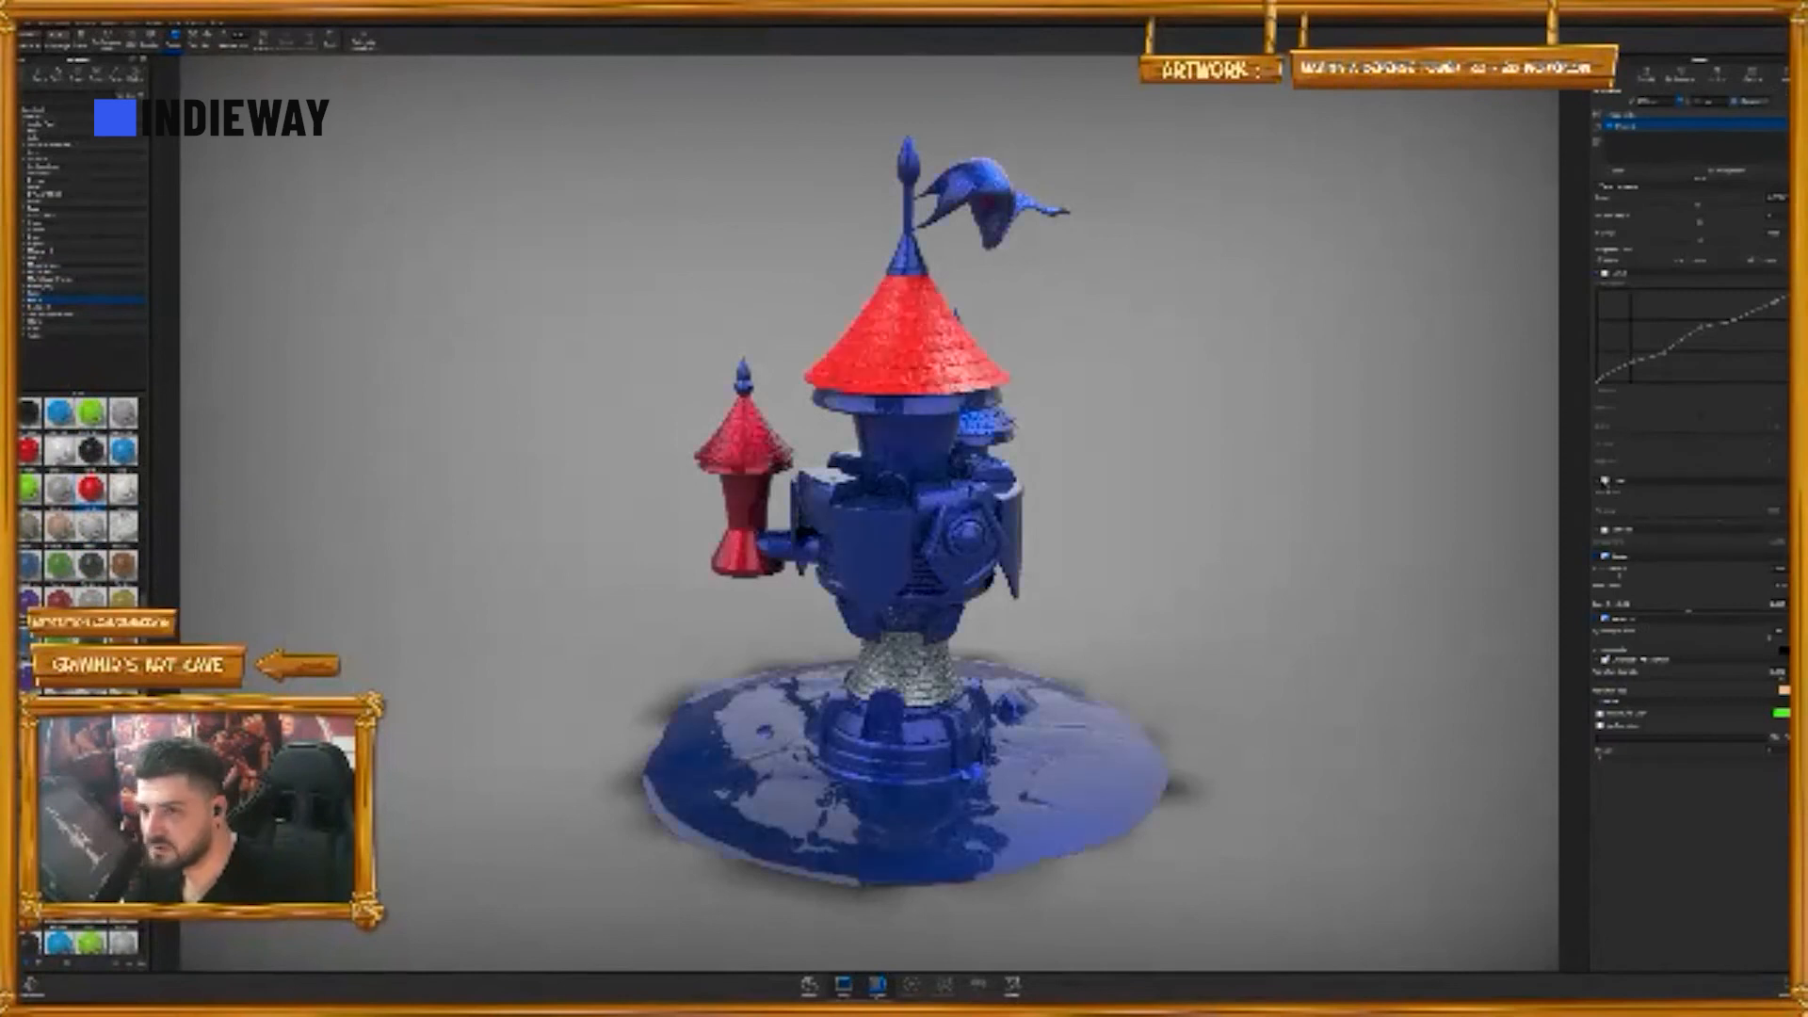
# - Apply a white material to the round ground plate and a black one to the small tower
pyautogui.moveTo(124, 489); pyautogui.dragTo(711, 794)
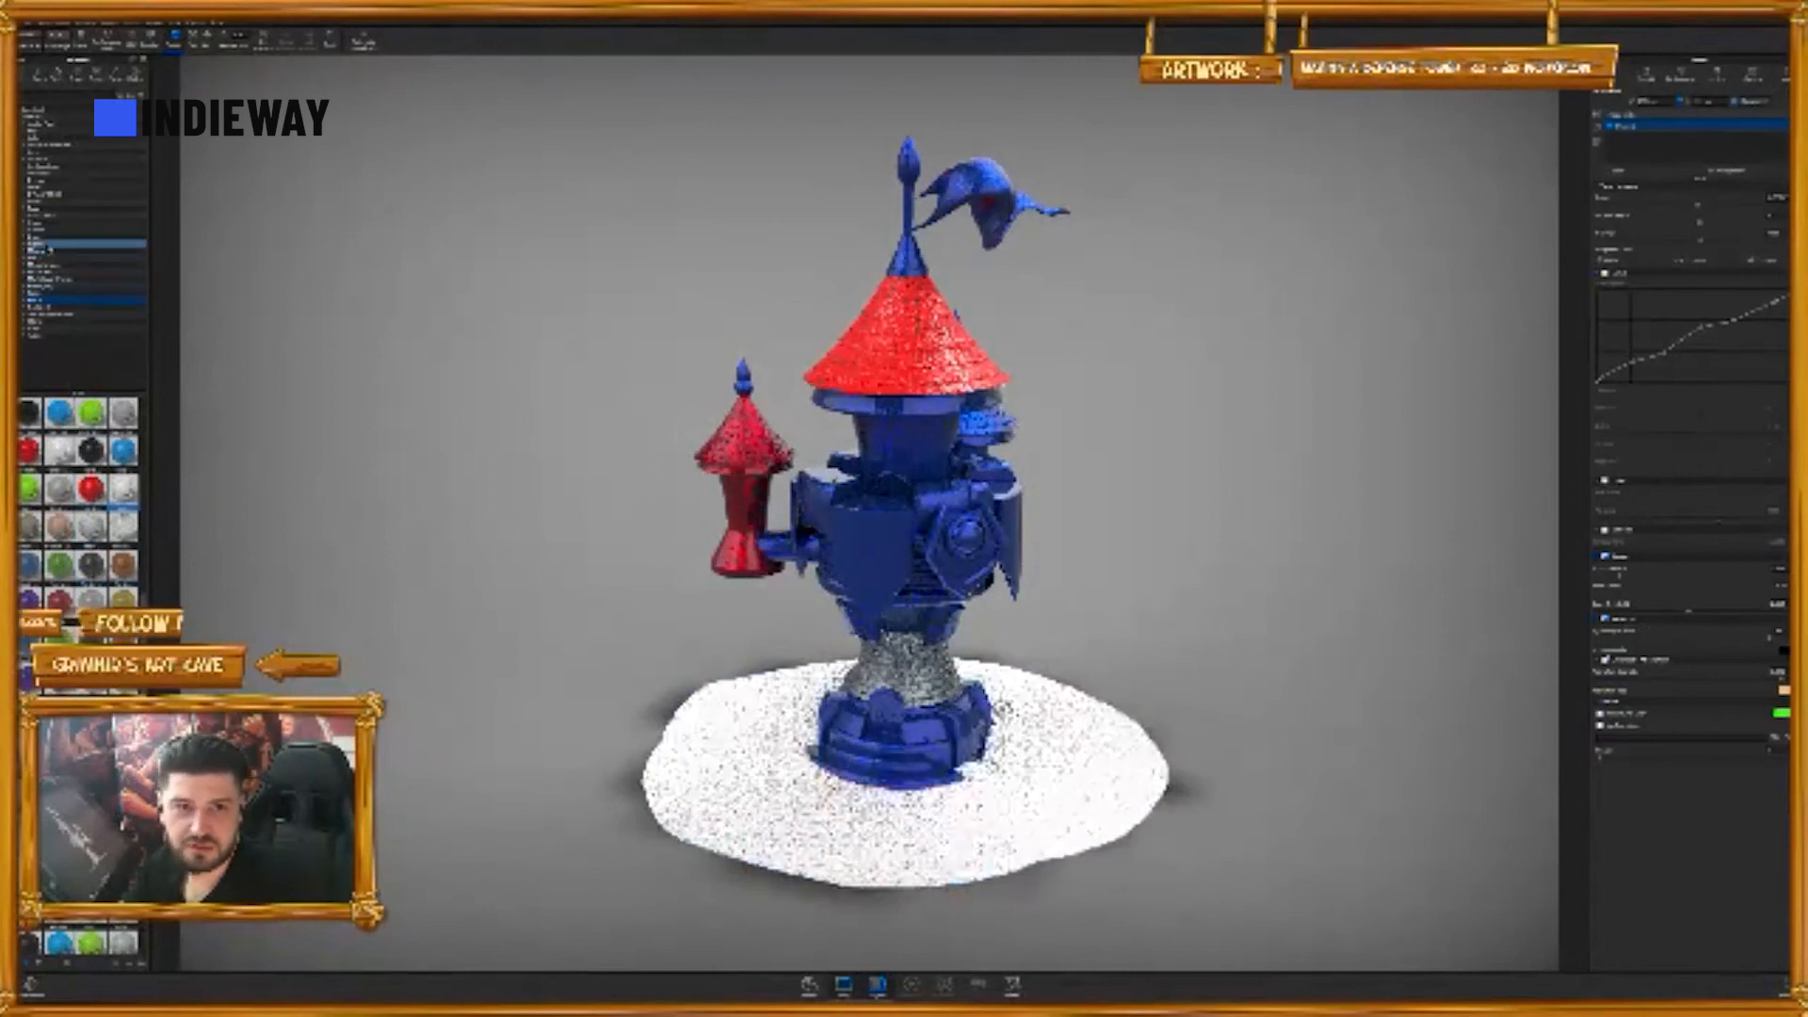
pyautogui.click(36, 224)
pyautogui.moveTo(59, 415); pyautogui.dragTo(736, 545)
# - Examine the recoloured tower from near and far and from its front, and pause the real-time render
pyautogui.scroll(-3, 1095, 614)
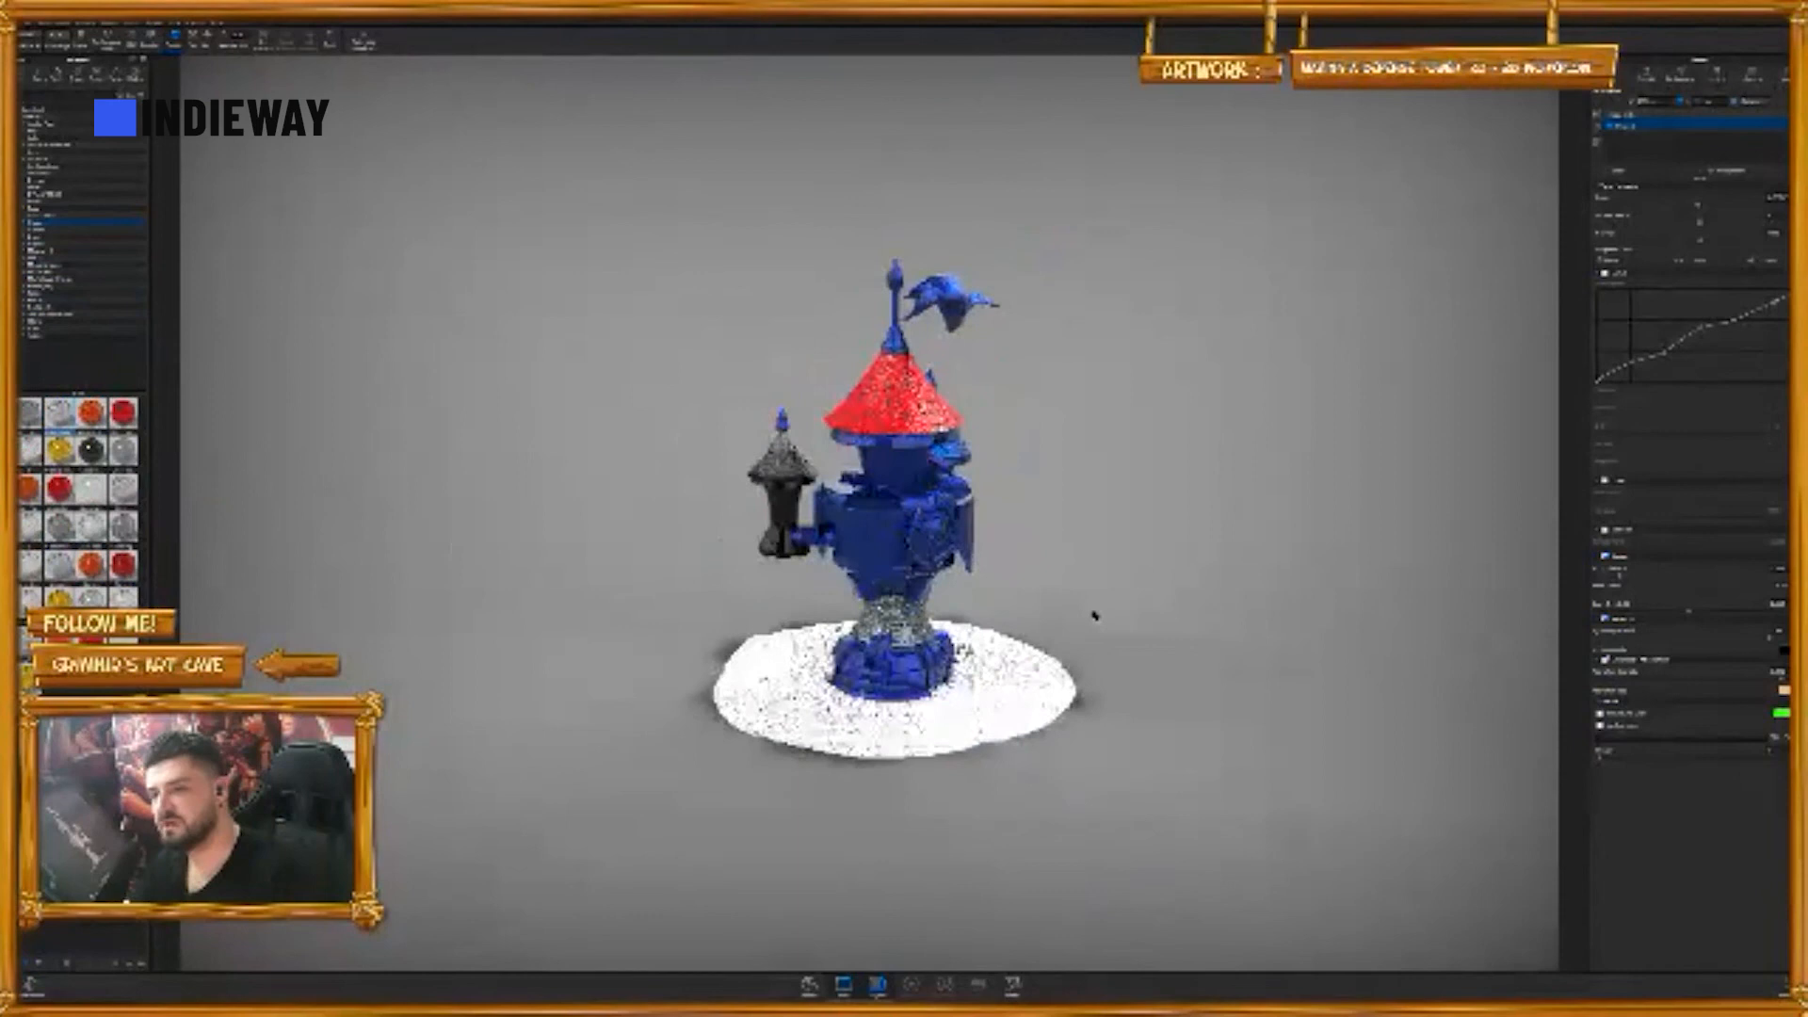
pyautogui.scroll(5, 1094, 613)
pyautogui.scroll(3, 1045, 611)
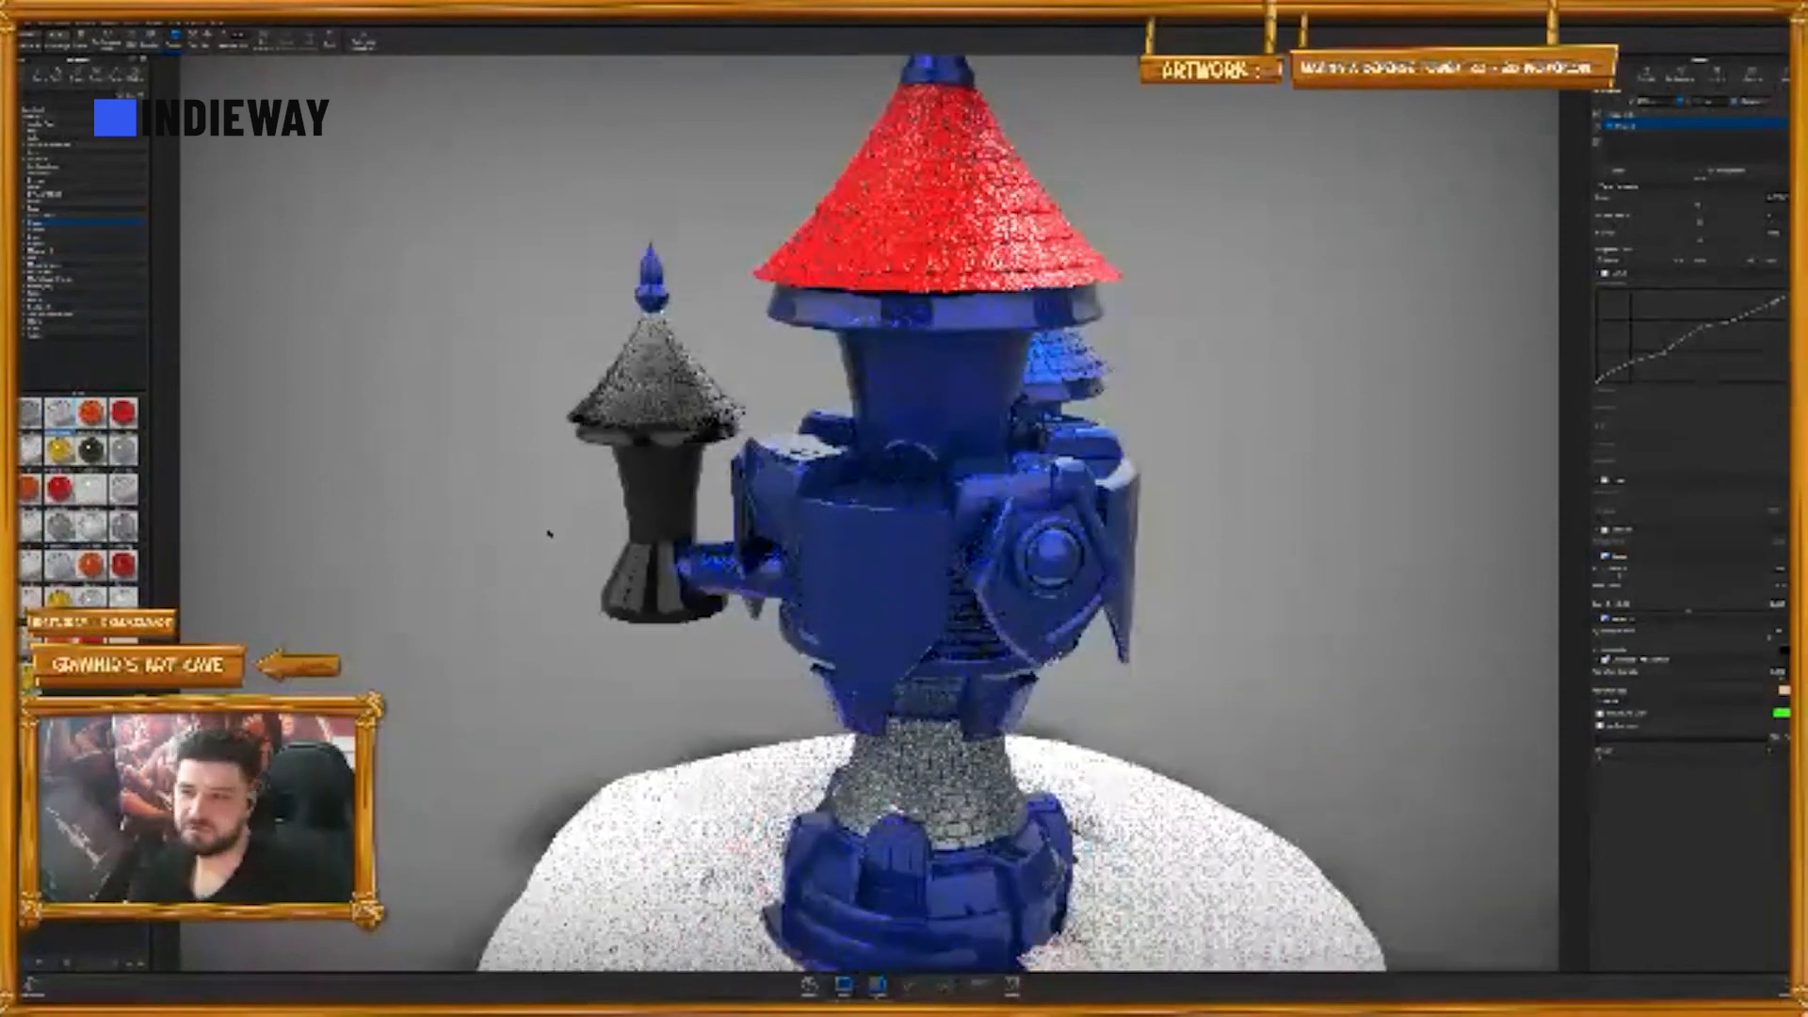
pyautogui.scroll(-1, 525, 521)
pyautogui.scroll(-2, 991, 381)
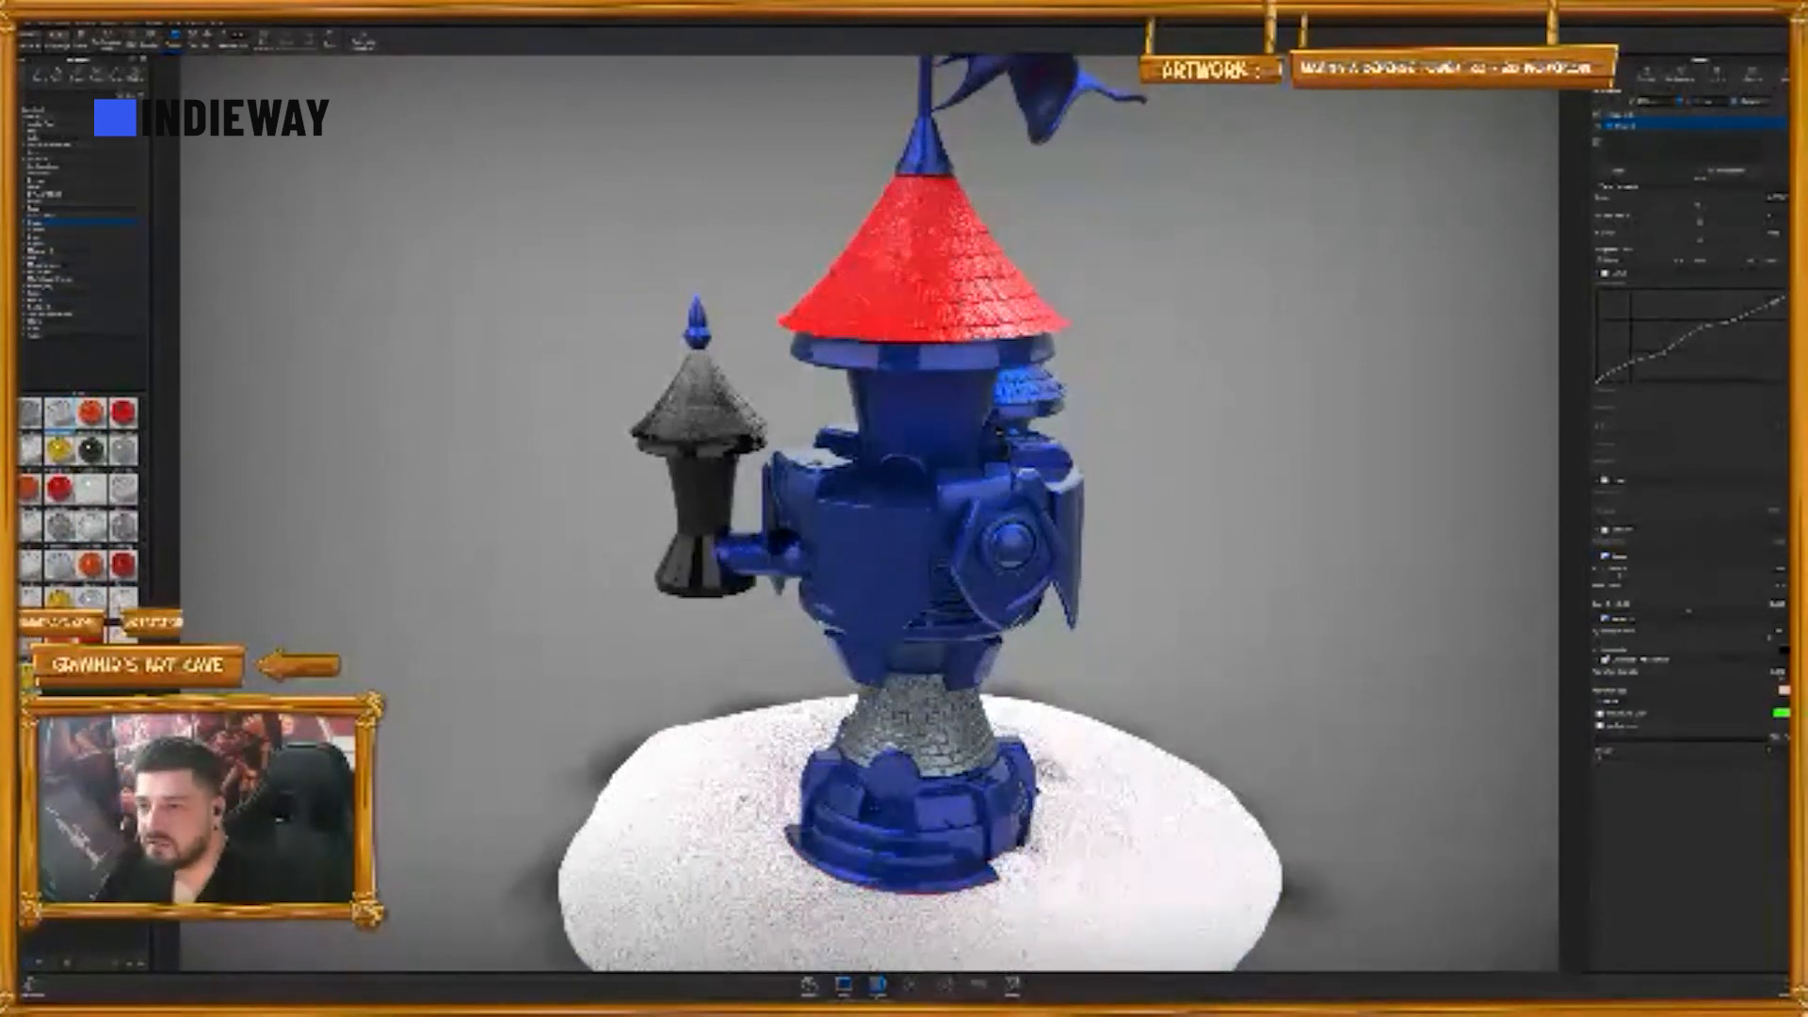
pyautogui.moveTo(979, 565); pyautogui.dragTo(848, 513)
pyautogui.moveTo(712, 431); pyautogui.dragTo(612, 316)
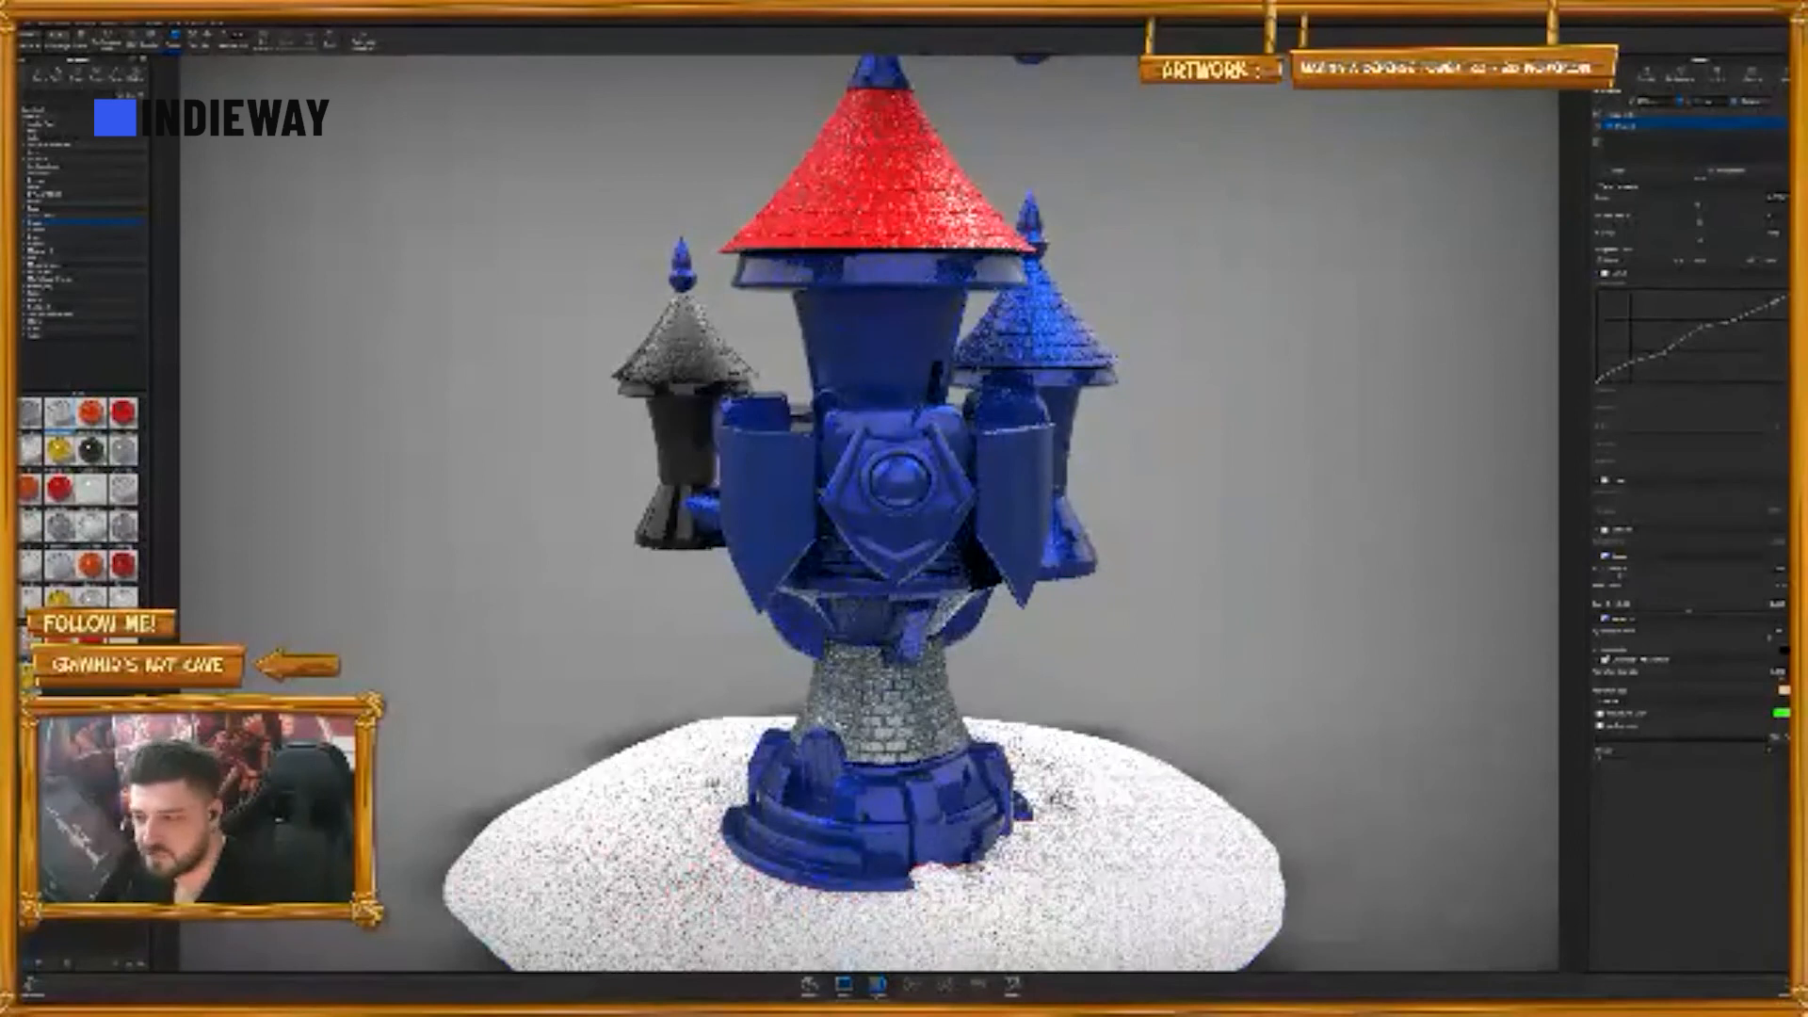
pyautogui.hotkey('shift', 'p')
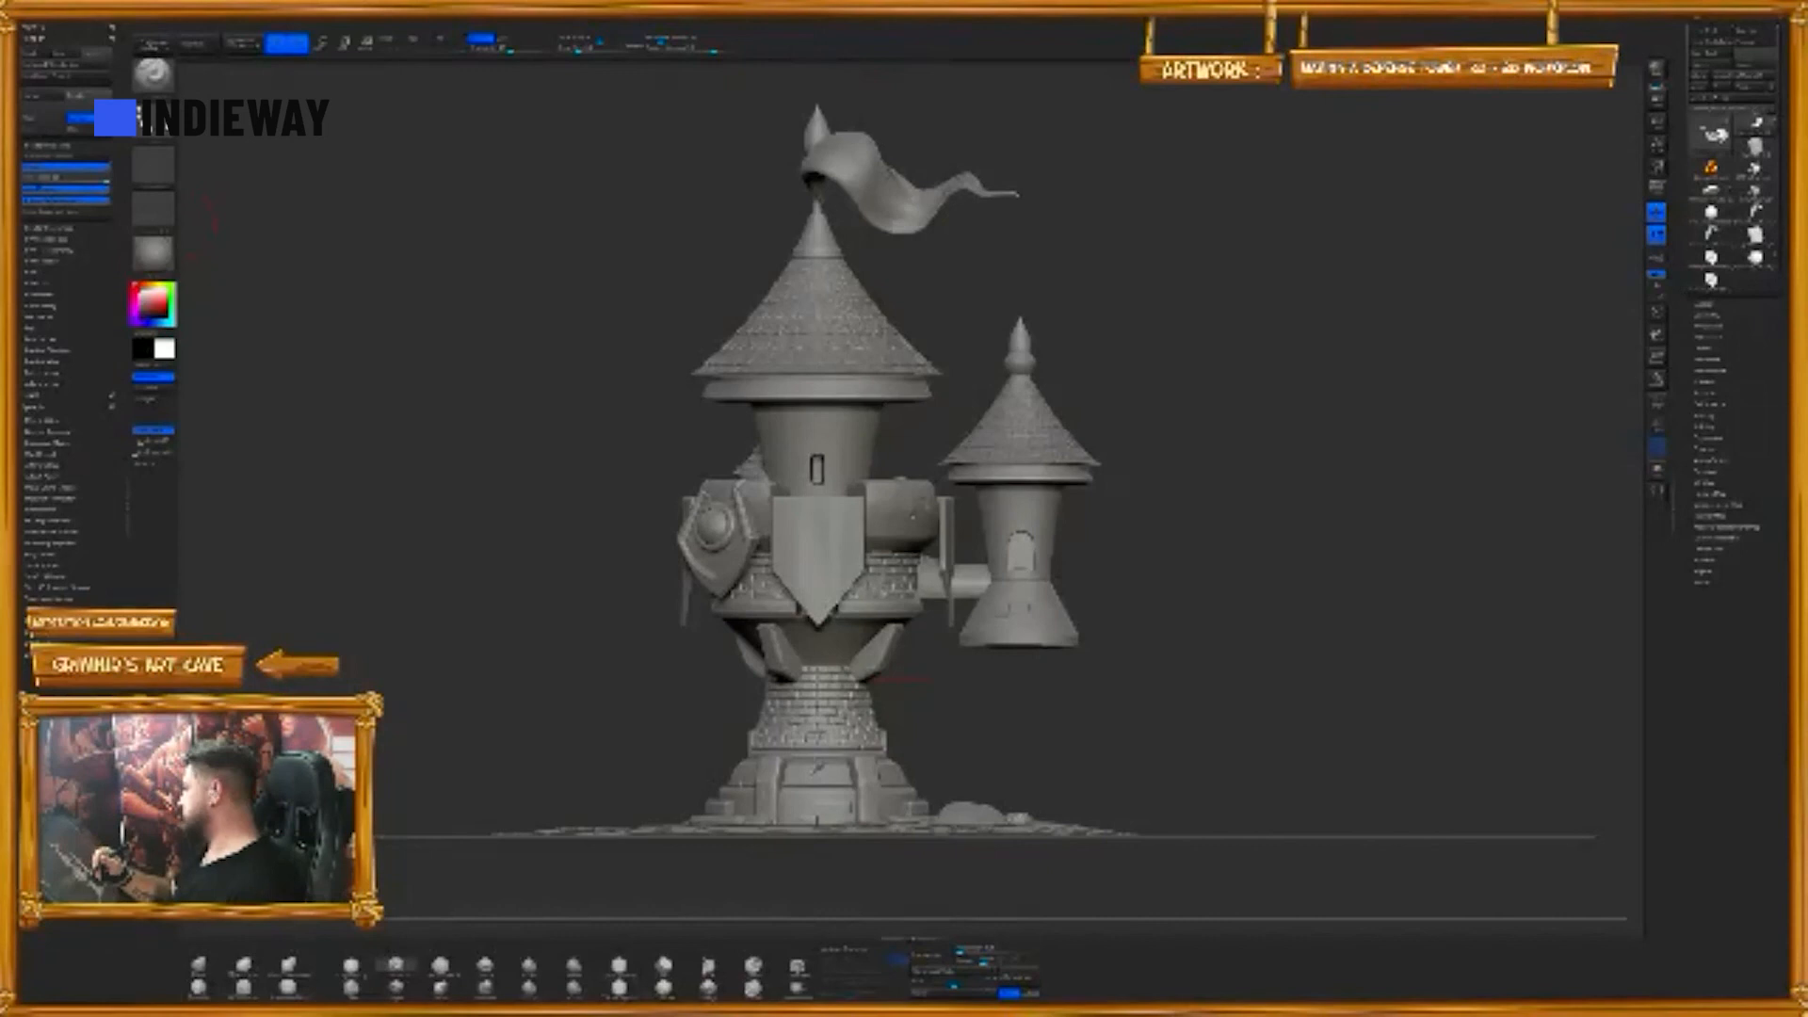
# - Switch to ZBrush, and hide the main tower's roof tiles, roof cone and upper wall subtools
pyautogui.click(1687, 309)
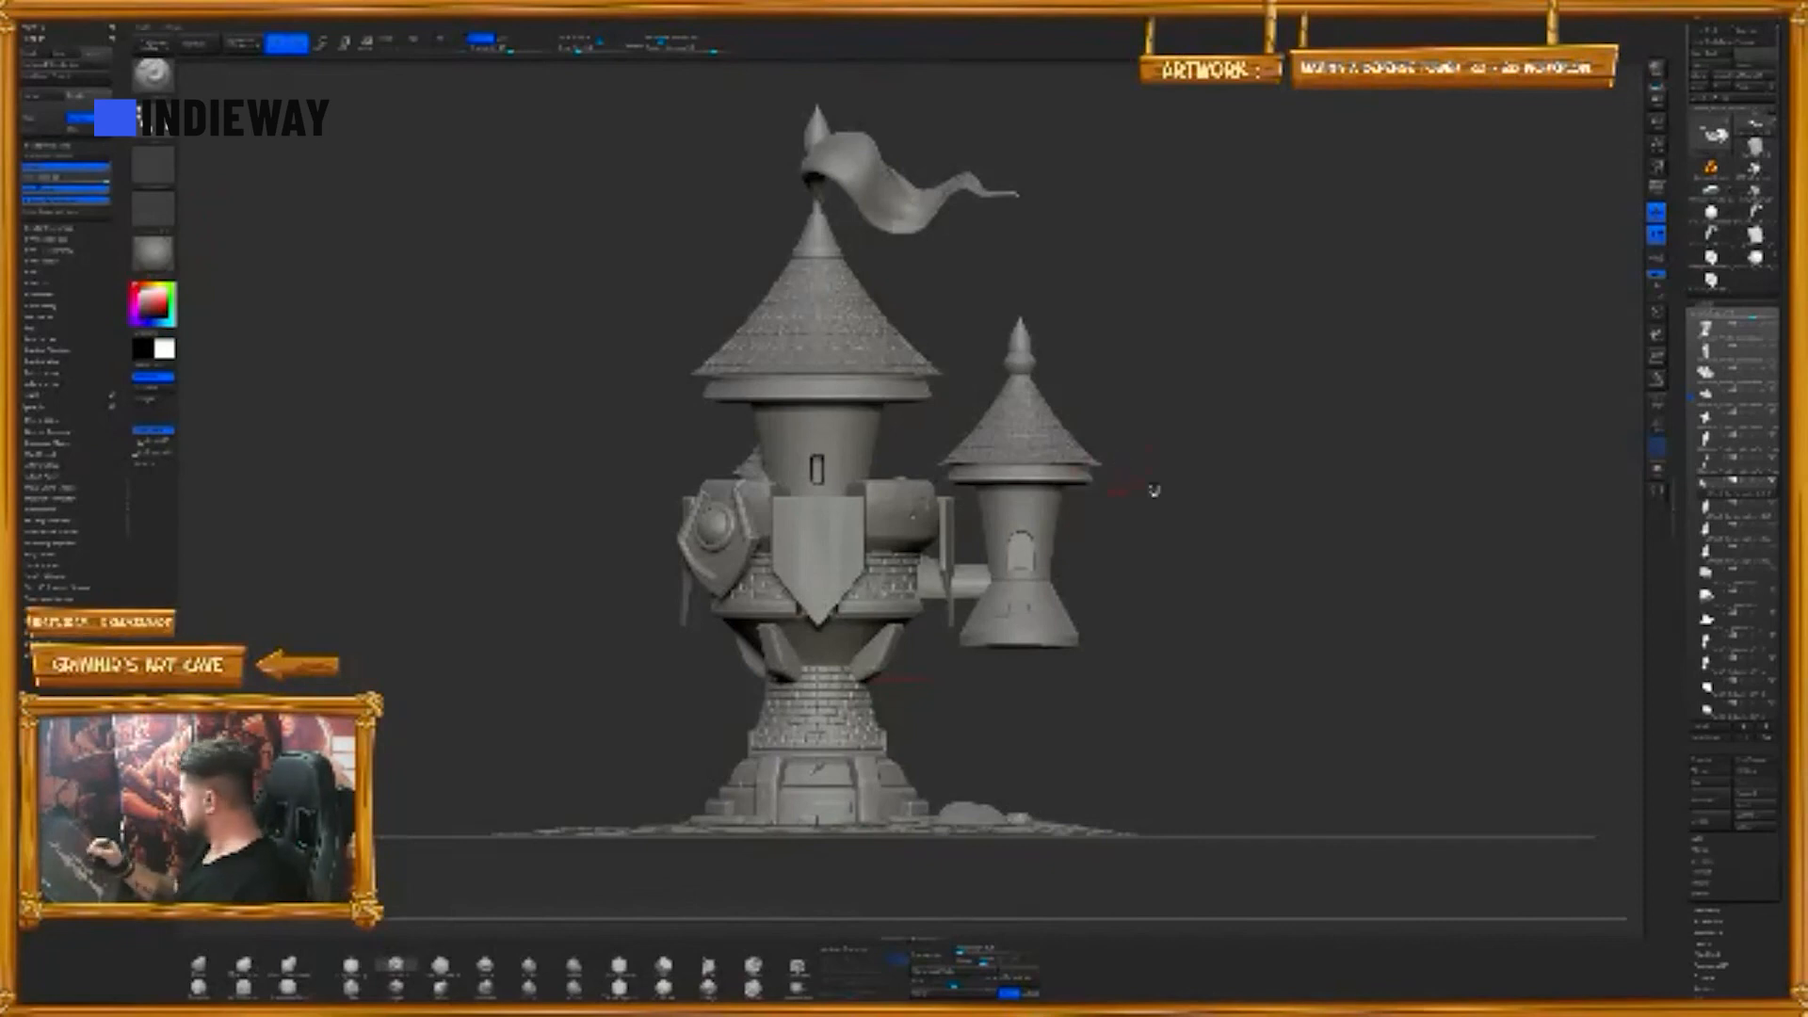
pyautogui.moveTo(1161, 504); pyautogui.dragTo(1331, 528)
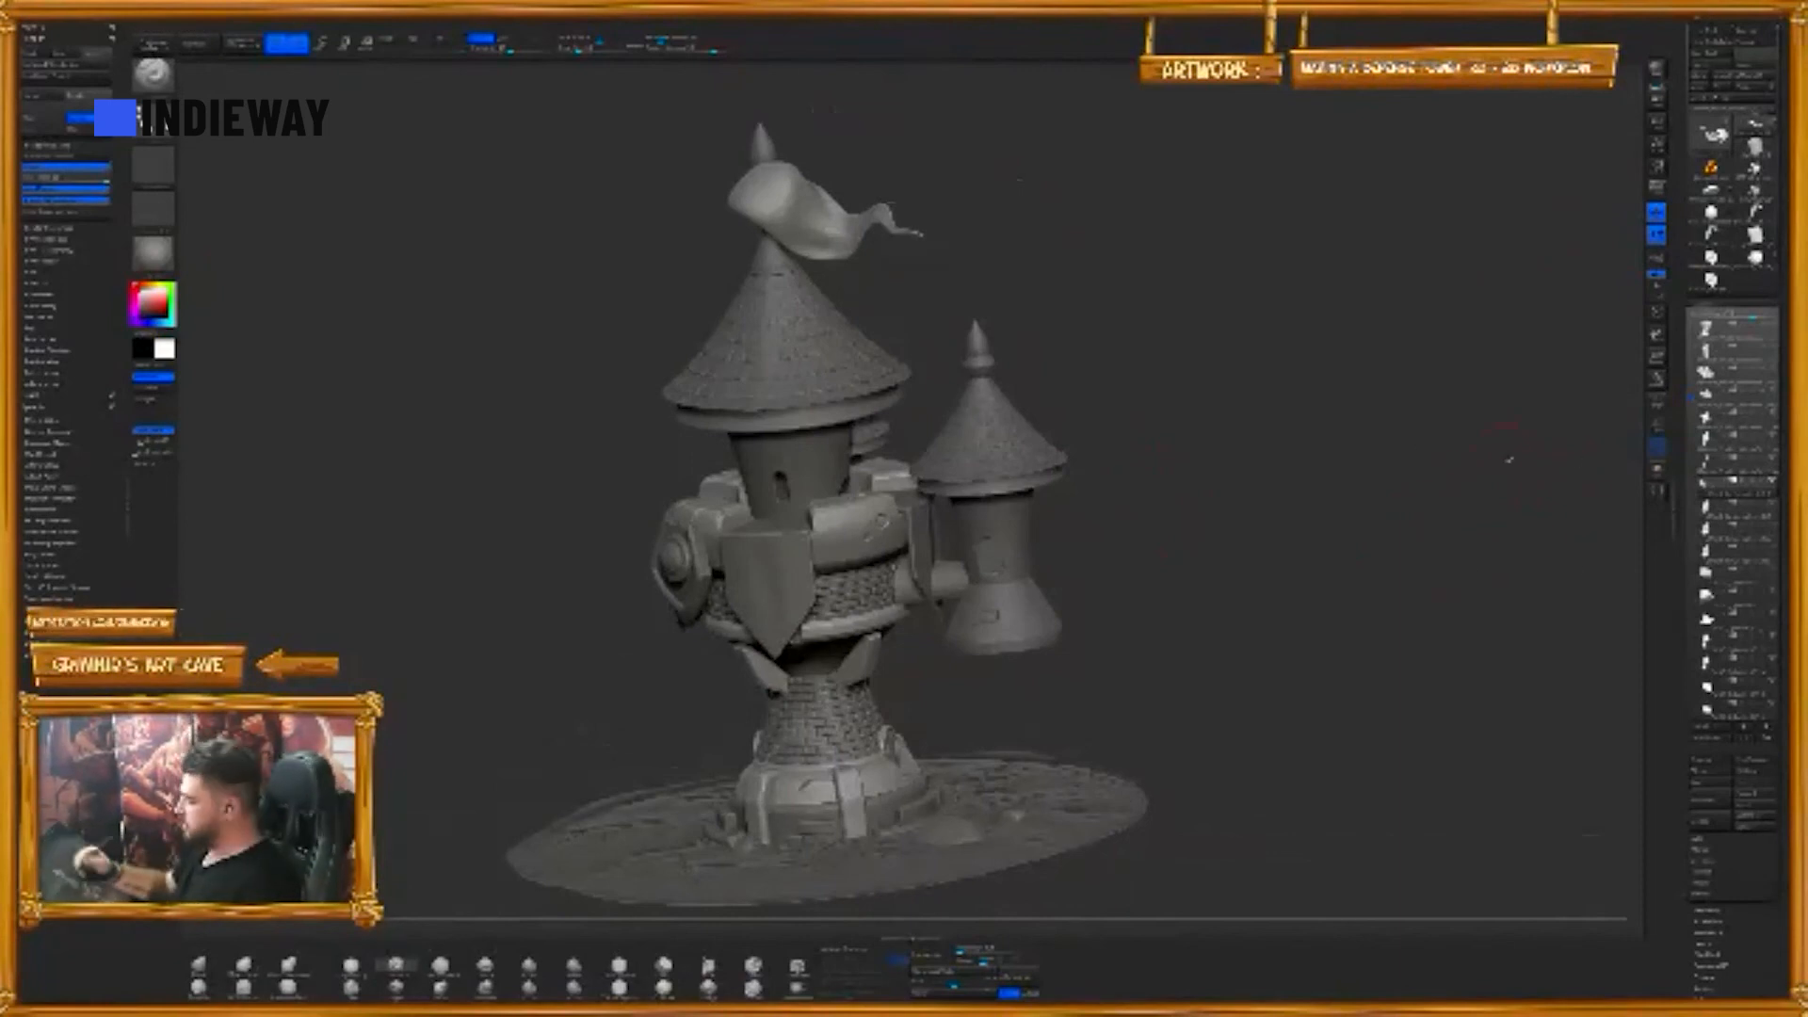
pyautogui.keyDown('alt'); pyautogui.click(812, 367); pyautogui.keyUp('alt')
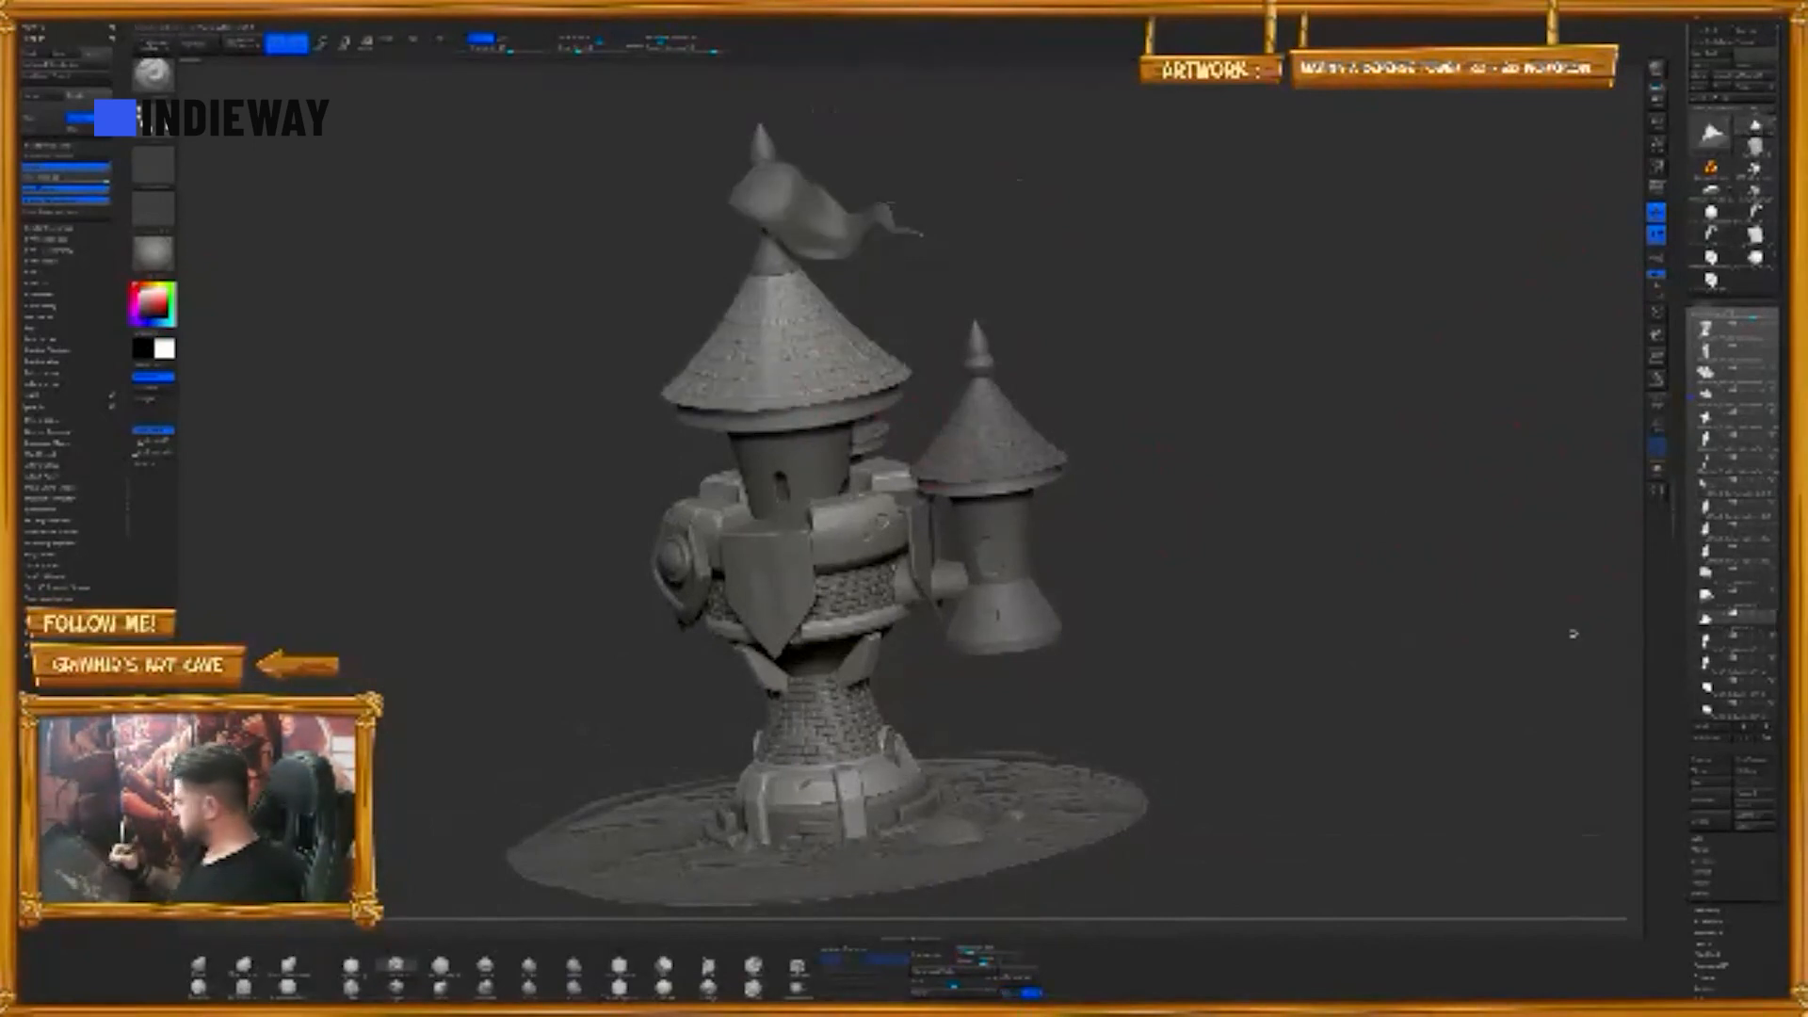
pyautogui.keyDown('alt'); pyautogui.click(812, 411); pyautogui.keyUp('alt')
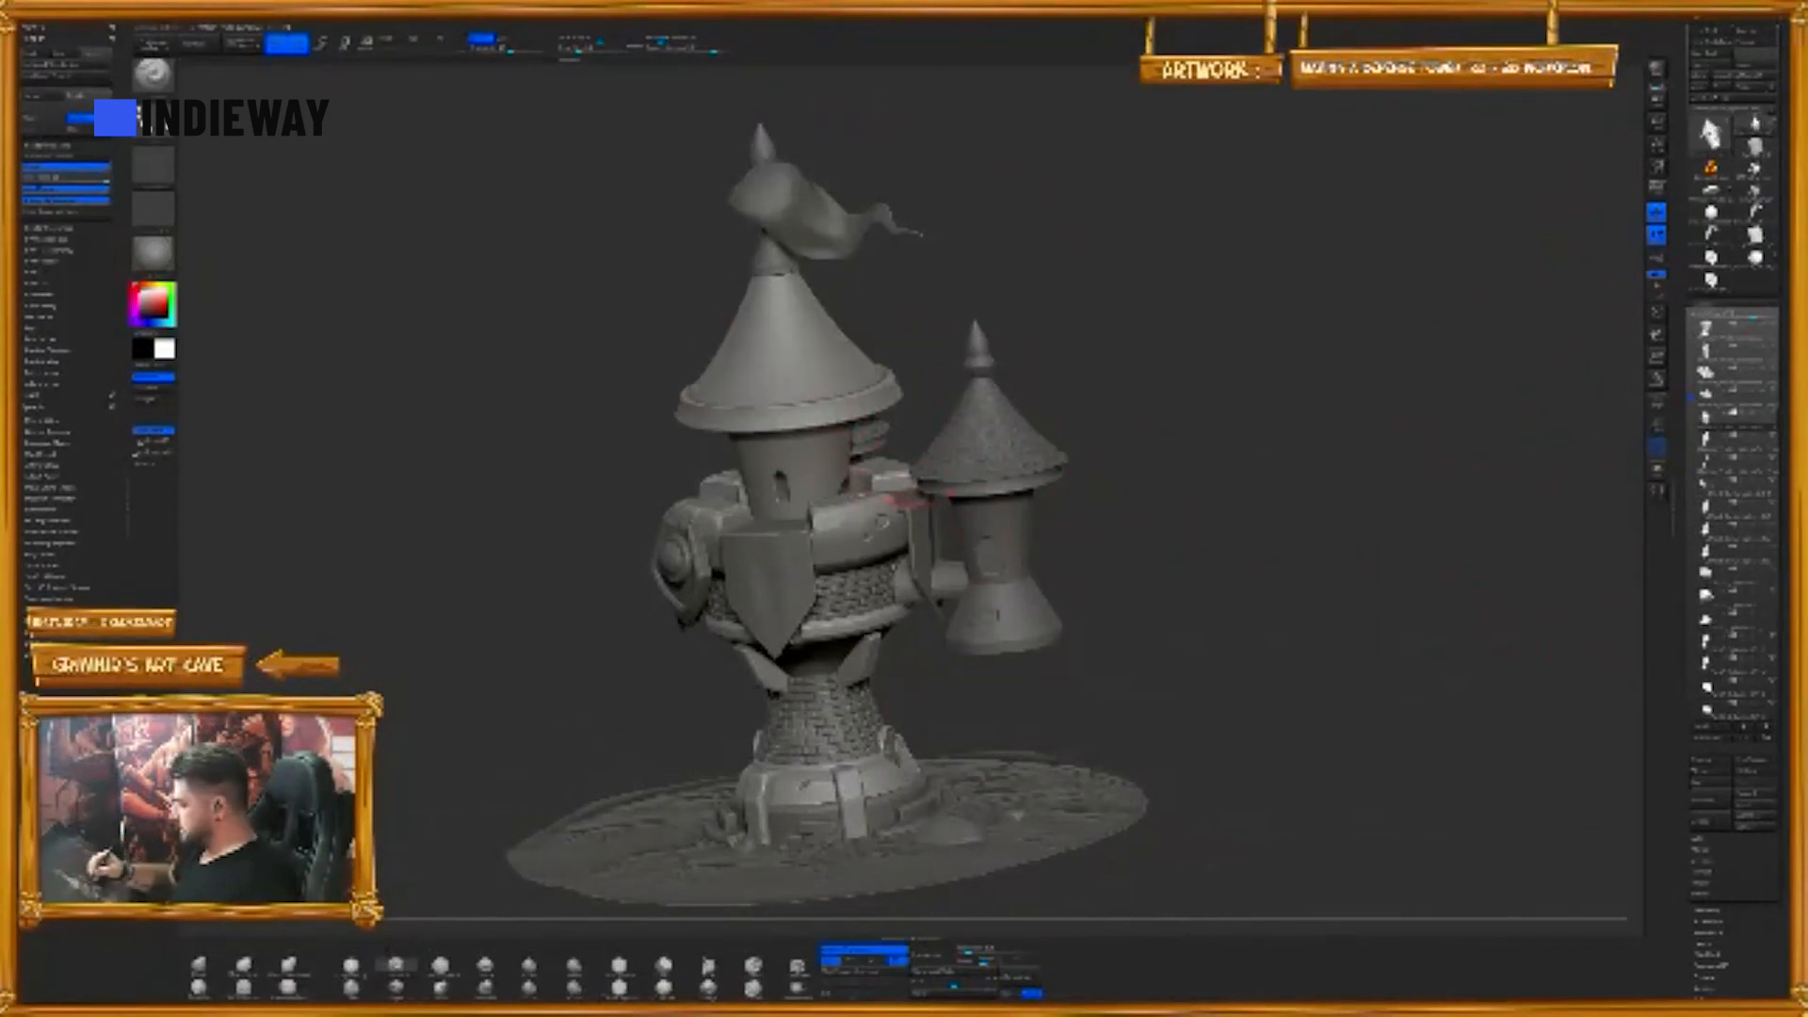
pyautogui.moveTo(1767, 424)
pyautogui.keyDown('alt'); pyautogui.click(818, 218); pyautogui.keyUp('alt')
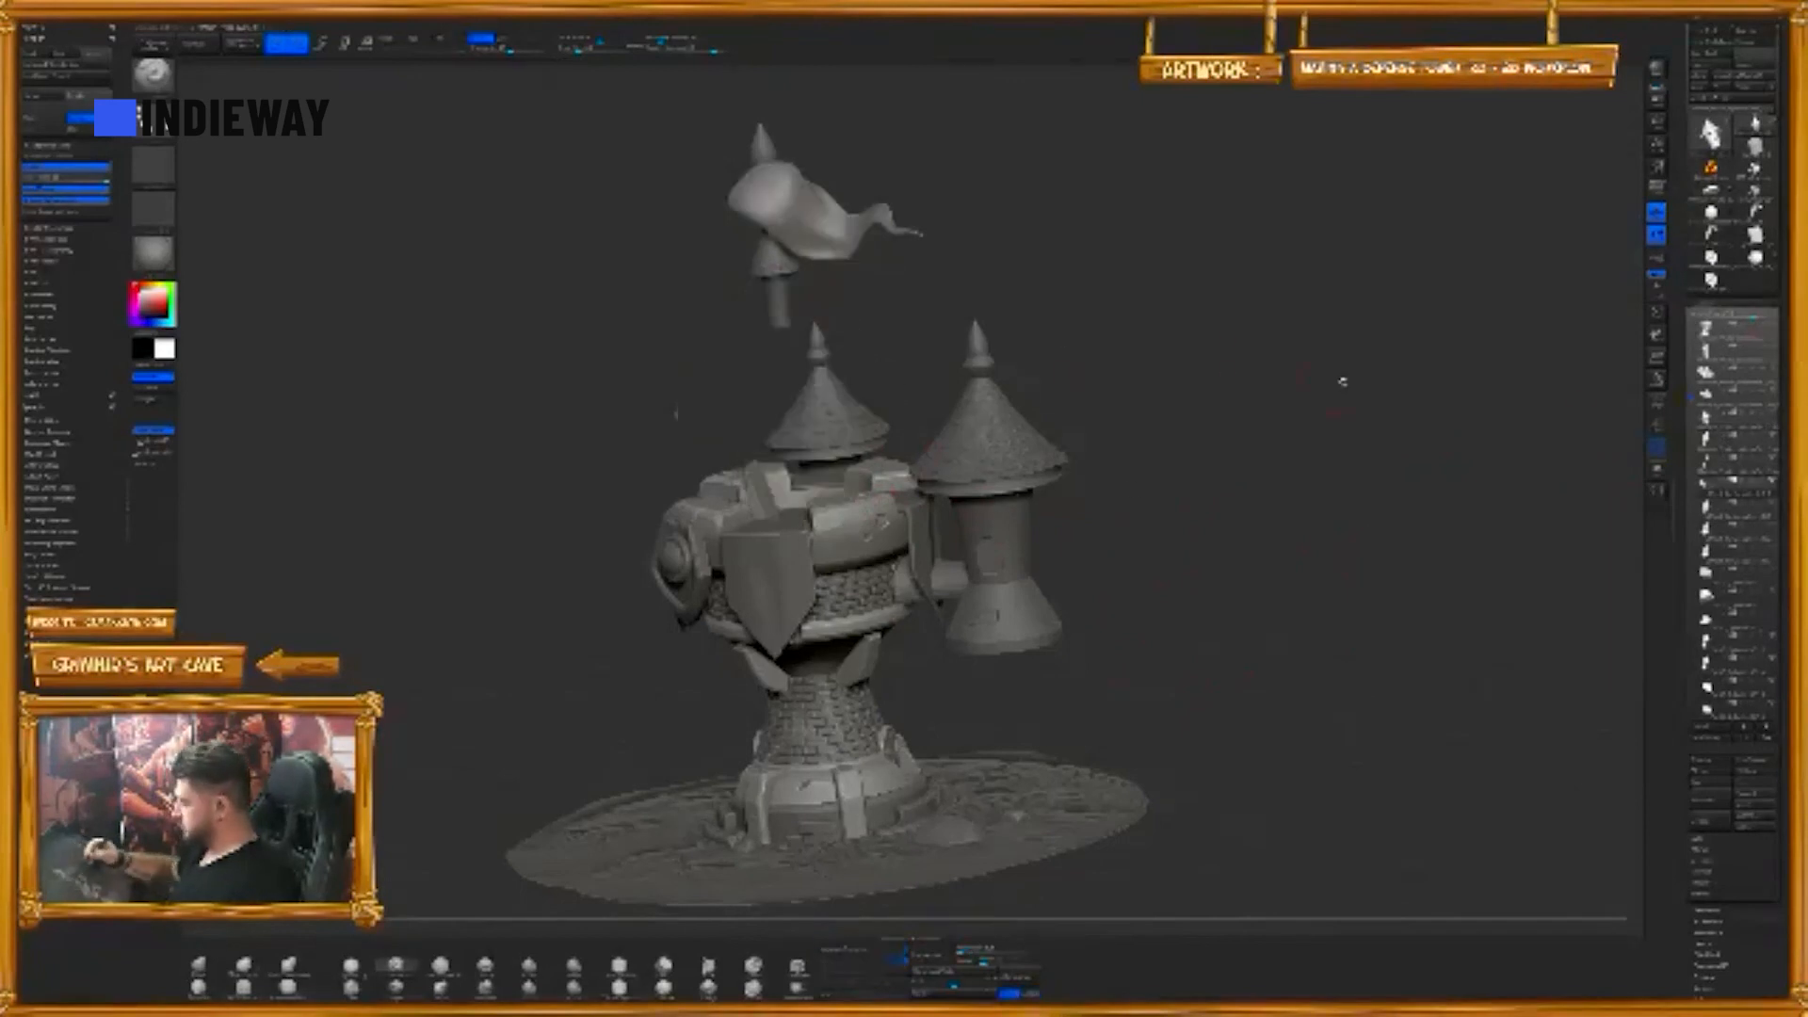
# - Hide the flag, the pointed finial, the small cone and the pole floating above the main tower
pyautogui.moveTo(676, 412); pyautogui.dragTo(930, 286)
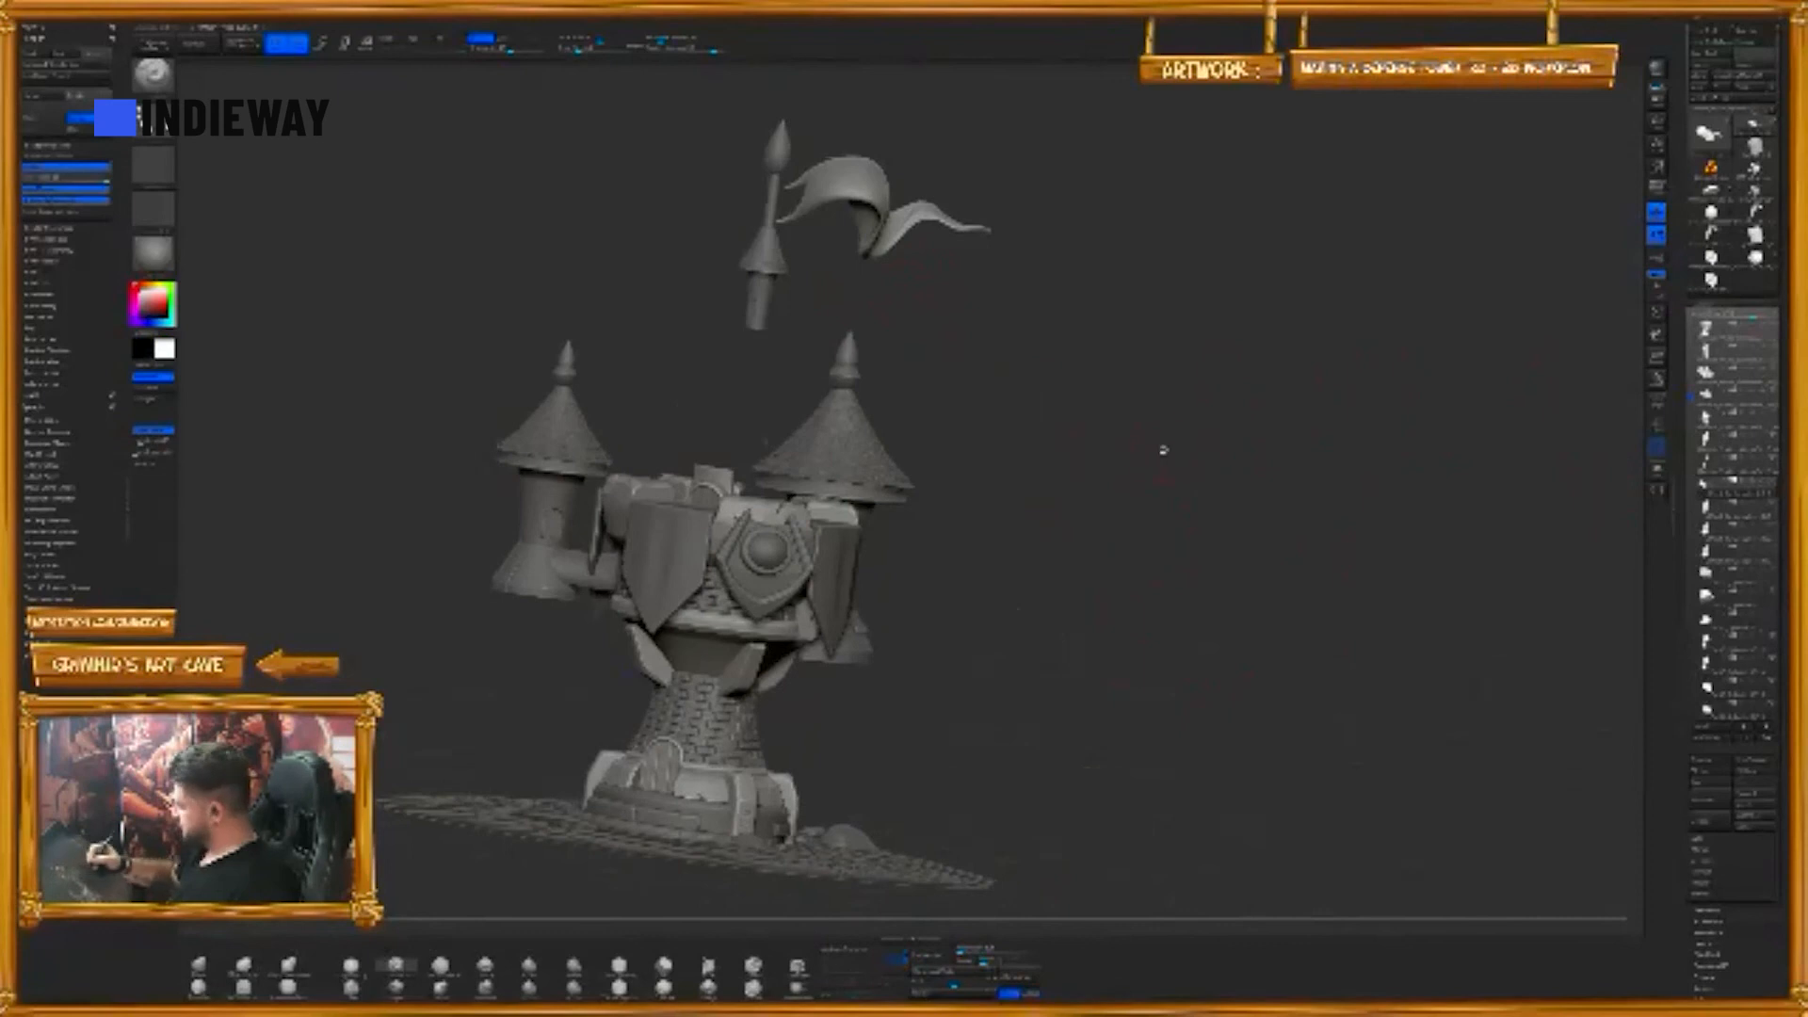
pyautogui.moveTo(1164, 450); pyautogui.dragTo(955, 464)
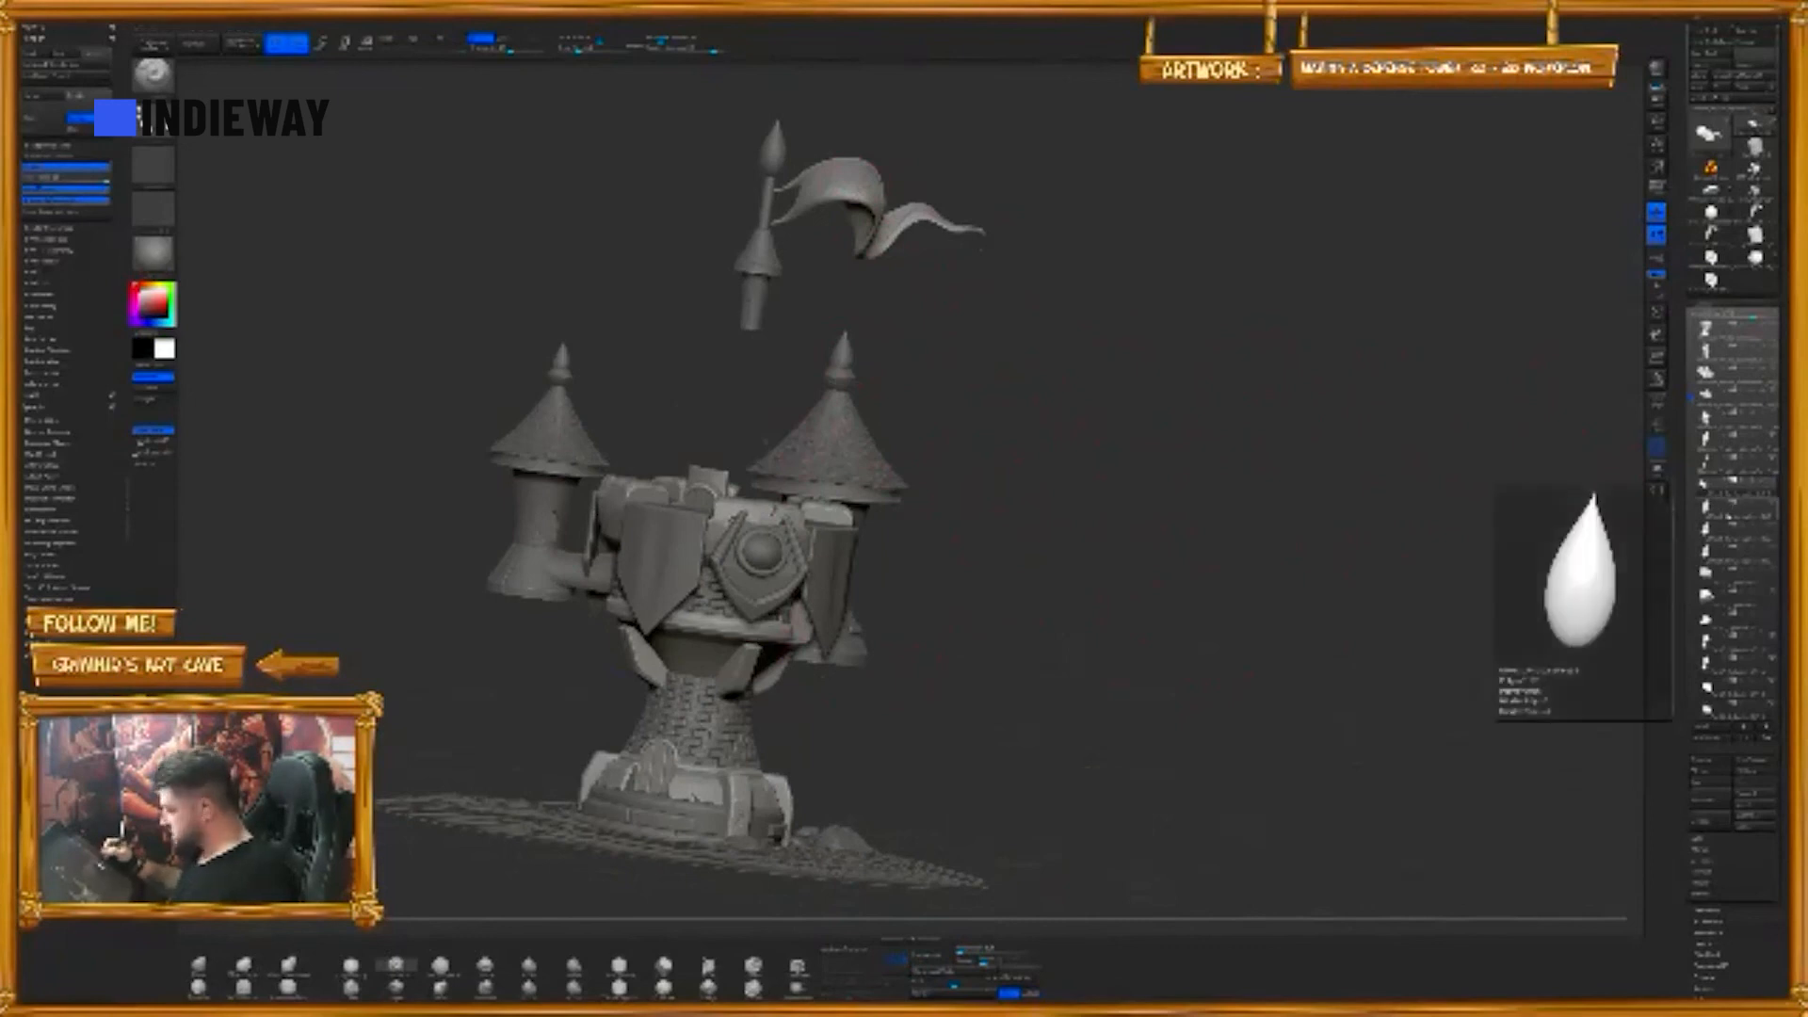
pyautogui.keyDown('alt'); pyautogui.click(774, 147); pyautogui.keyUp('alt')
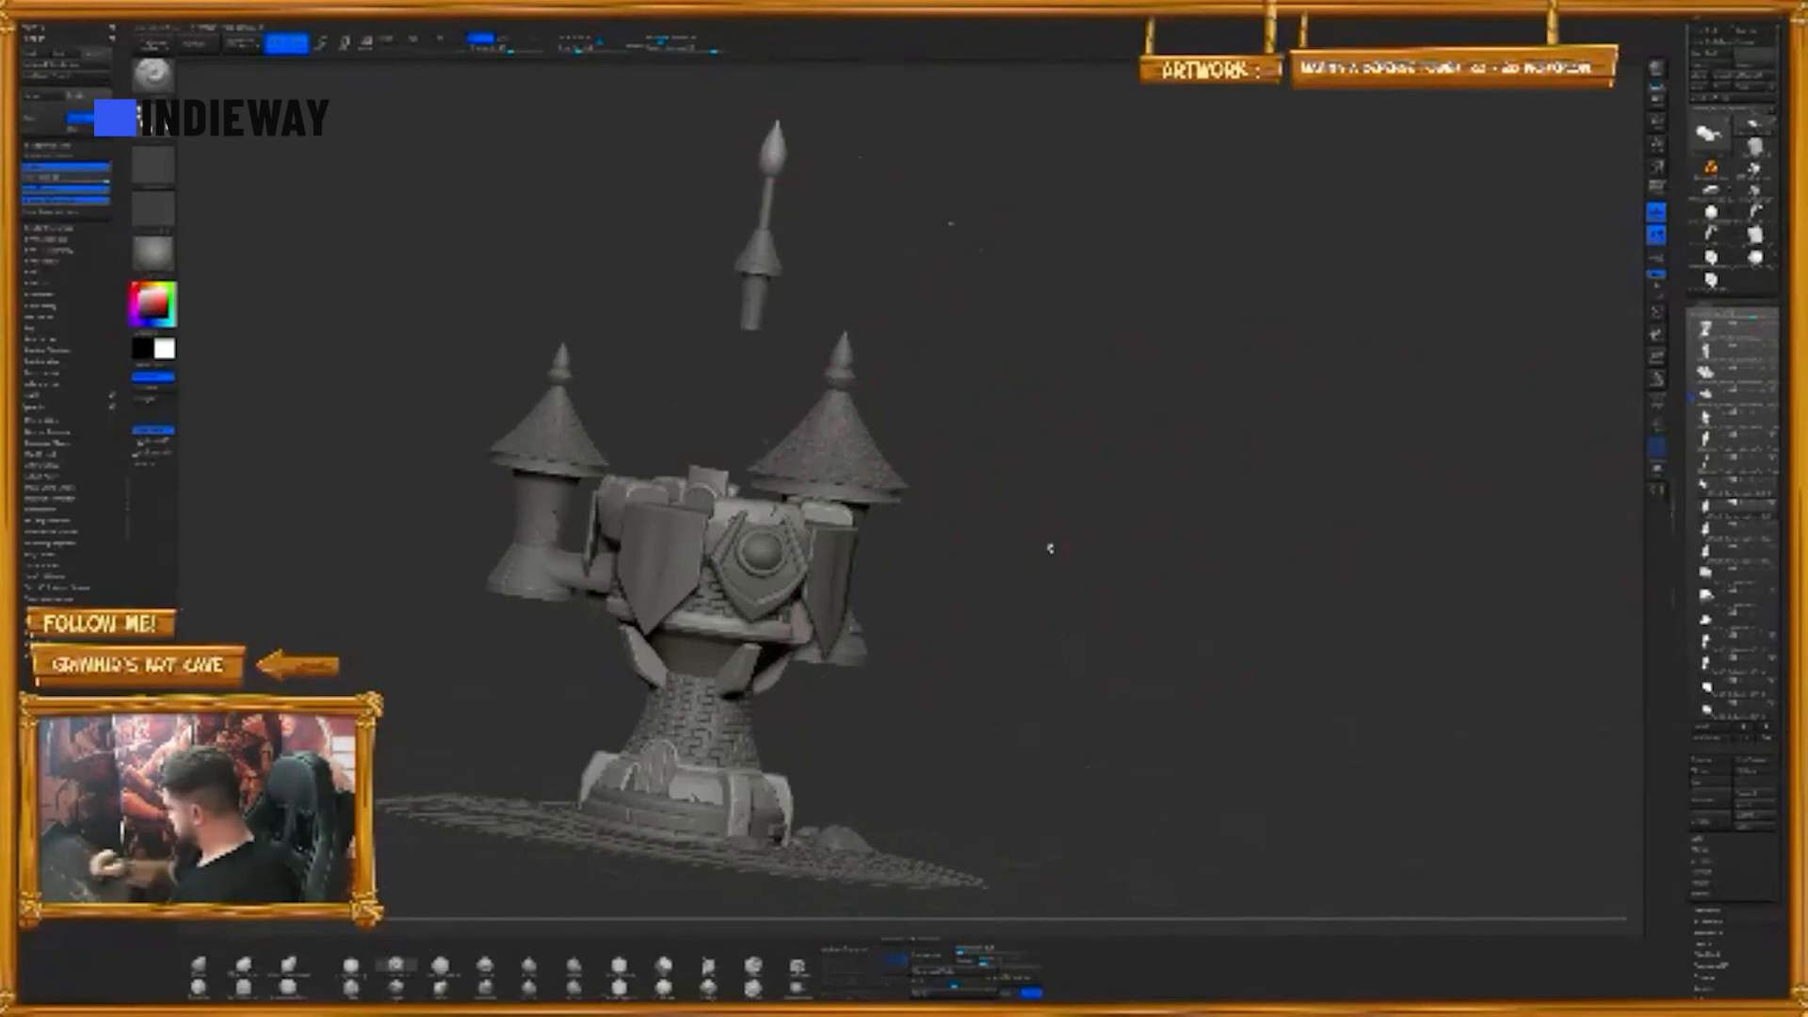
pyautogui.keyDown('alt'); pyautogui.click(758, 282); pyautogui.keyUp('alt')
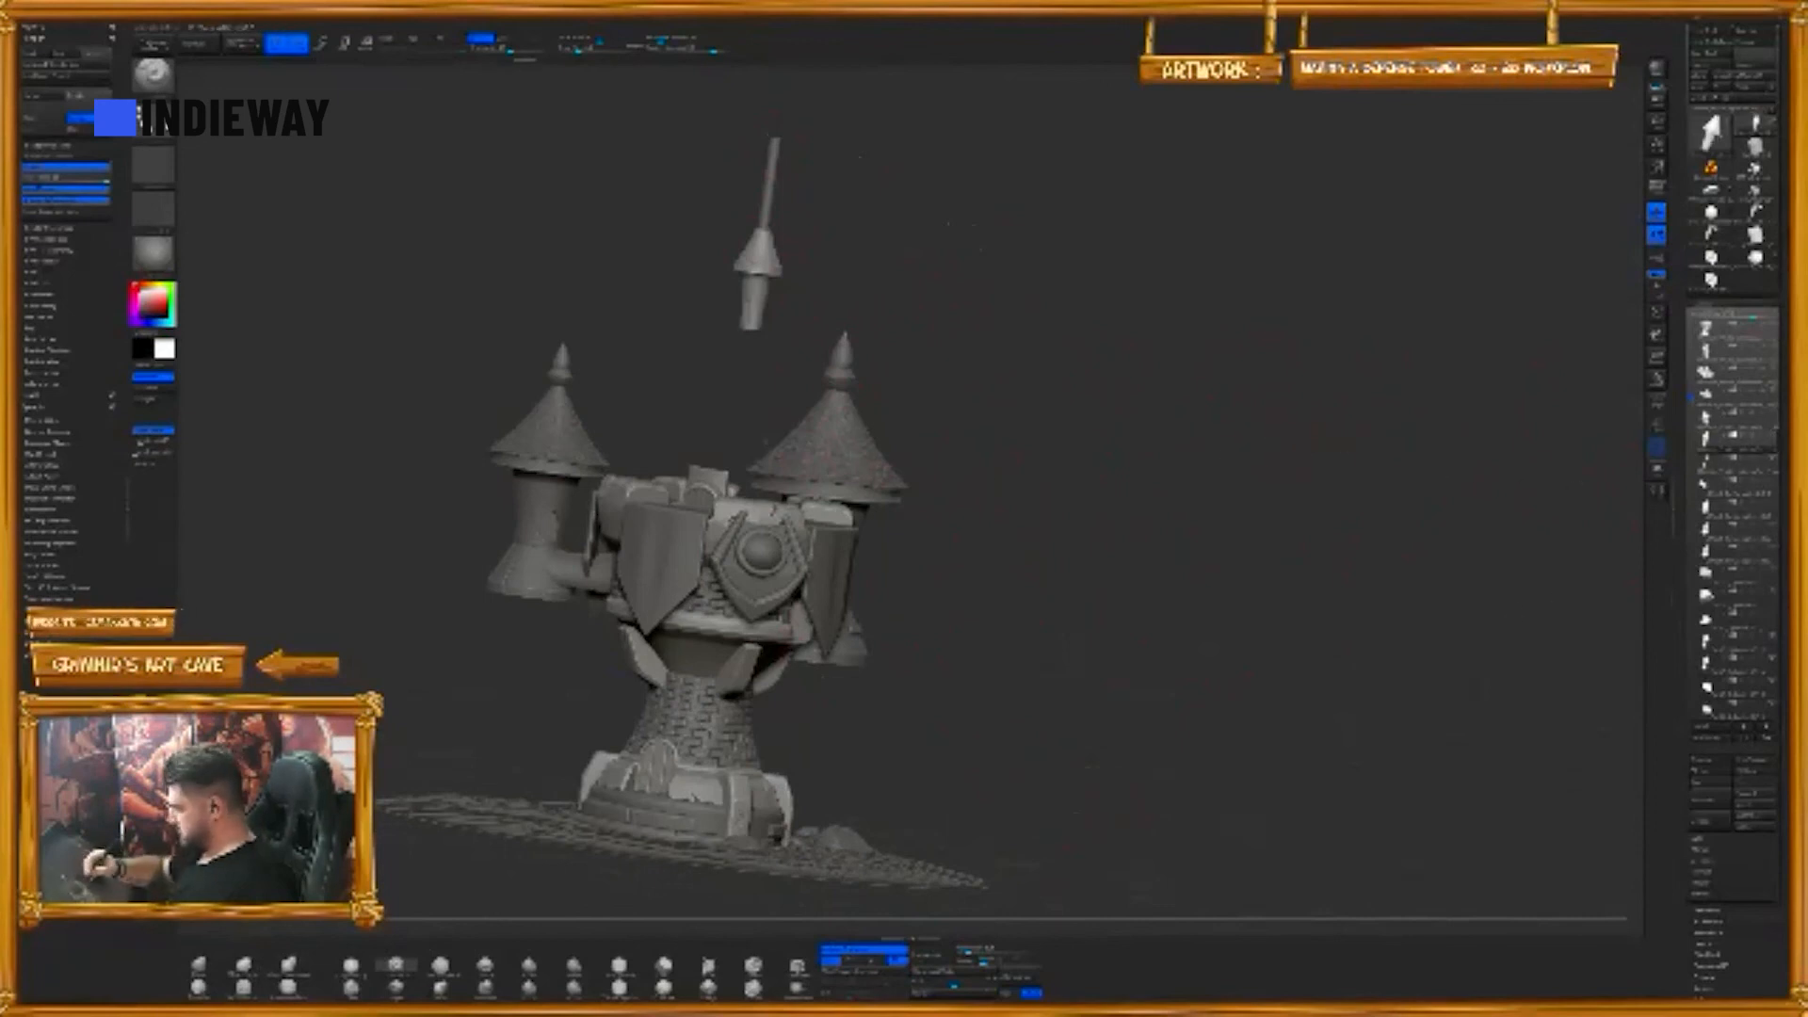
pyautogui.keyDown('alt'); pyautogui.click(848, 457); pyautogui.keyUp('alt')
pyautogui.moveTo(1054, 432); pyautogui.dragTo(819, 442)
pyautogui.keyDown('alt'); pyautogui.click(759, 231); pyautogui.keyUp('alt')
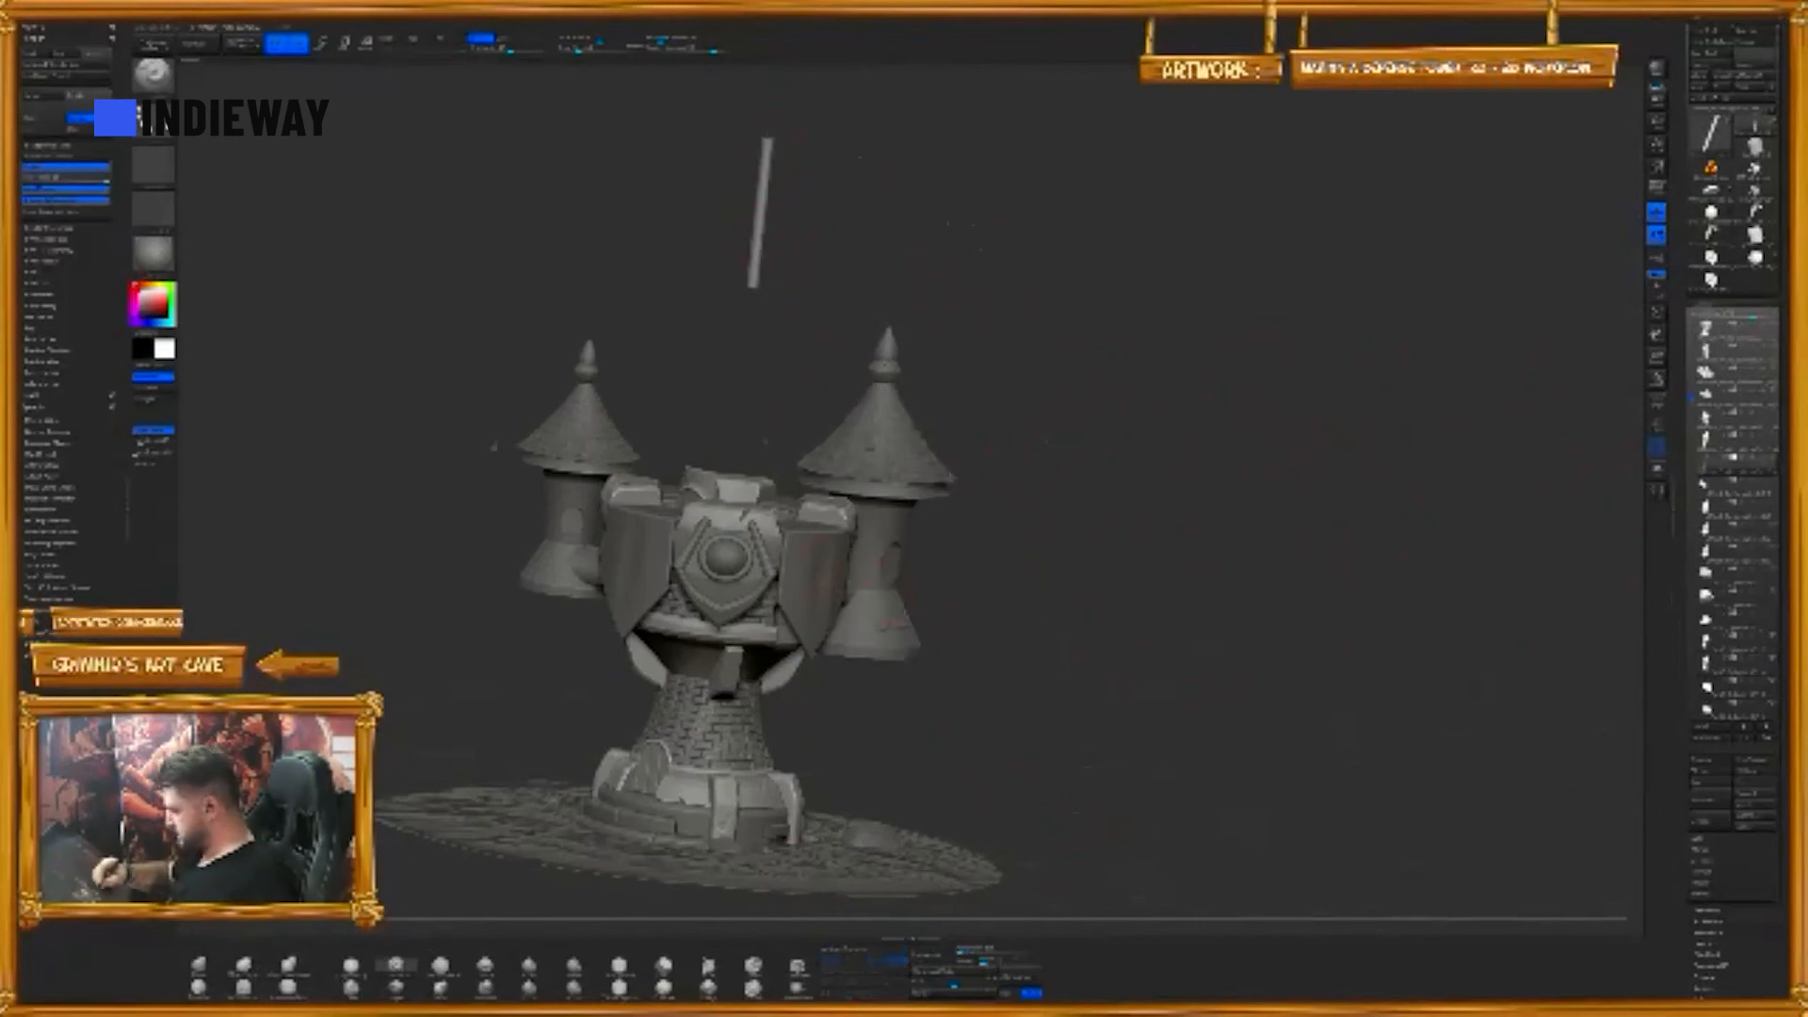
pyautogui.press('Delete')
# - Hide the leftover inner piece standing within the main tower's battlements
pyautogui.moveTo(1044, 440); pyautogui.dragTo(980, 566)
pyautogui.keyDown('alt'); pyautogui.click(717, 477); pyautogui.keyUp('alt')
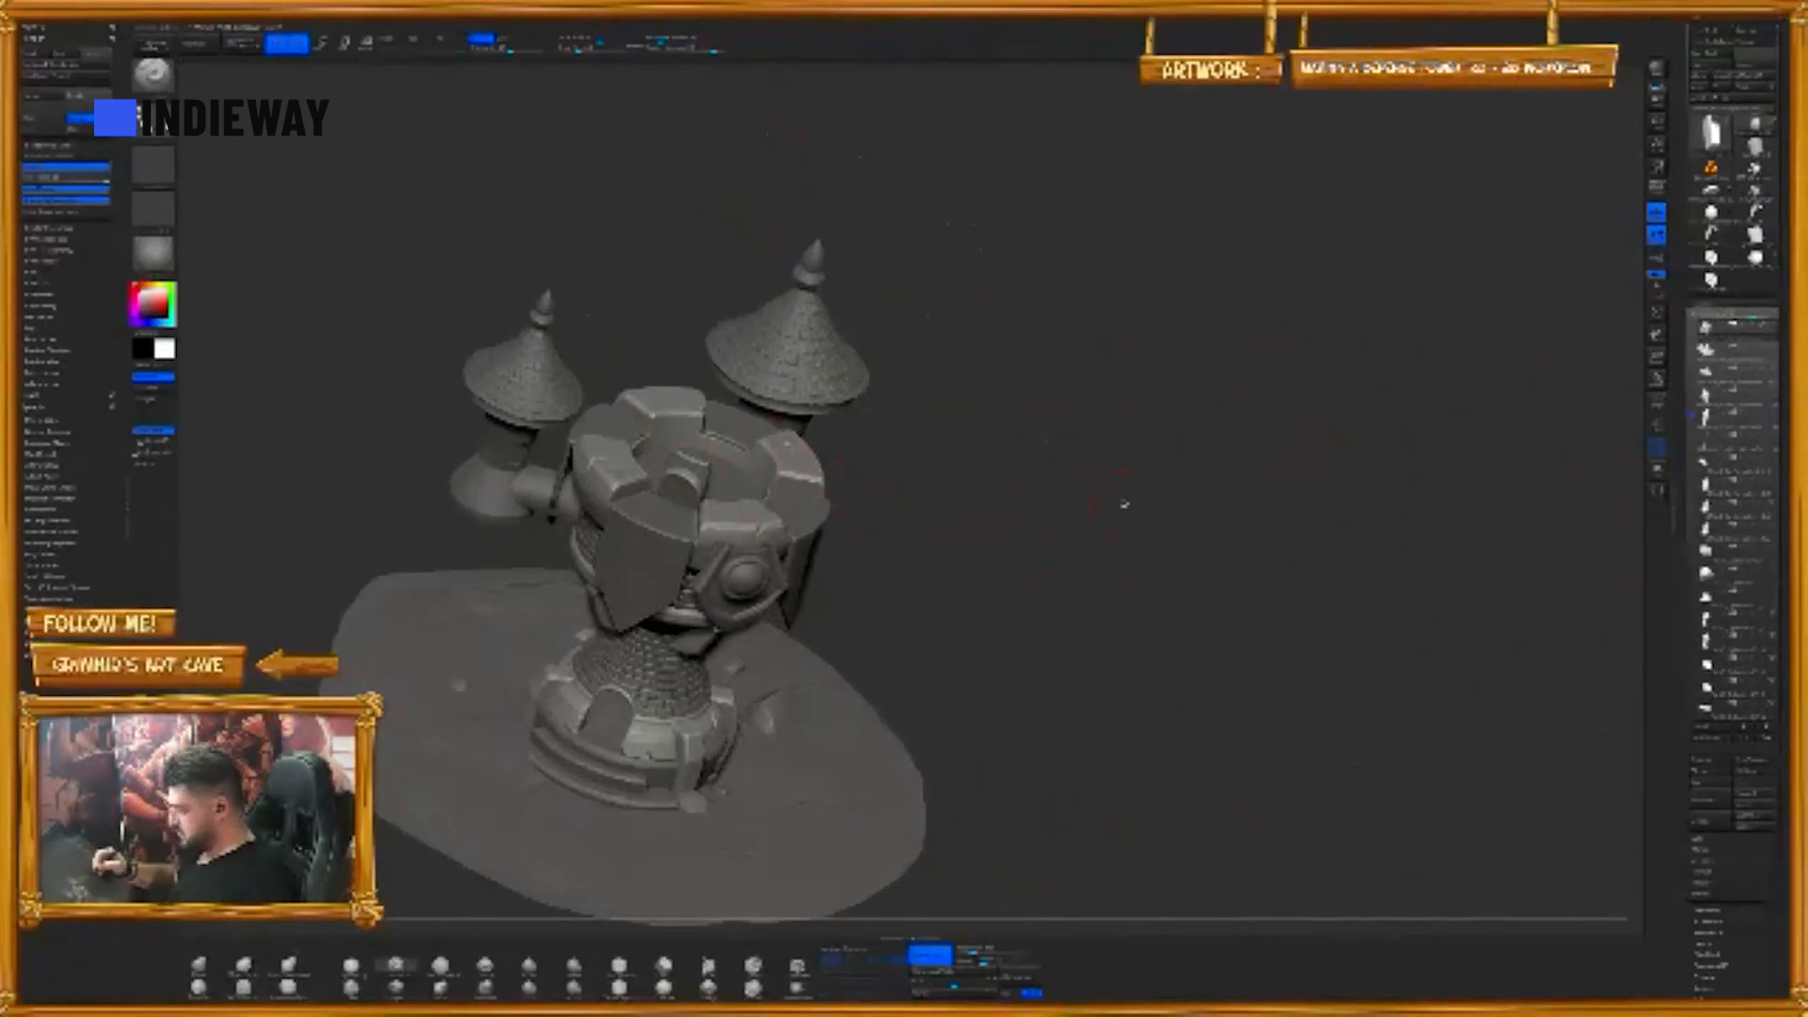
pyautogui.keyDown('alt'); pyautogui.click(802, 534); pyautogui.keyUp('alt')
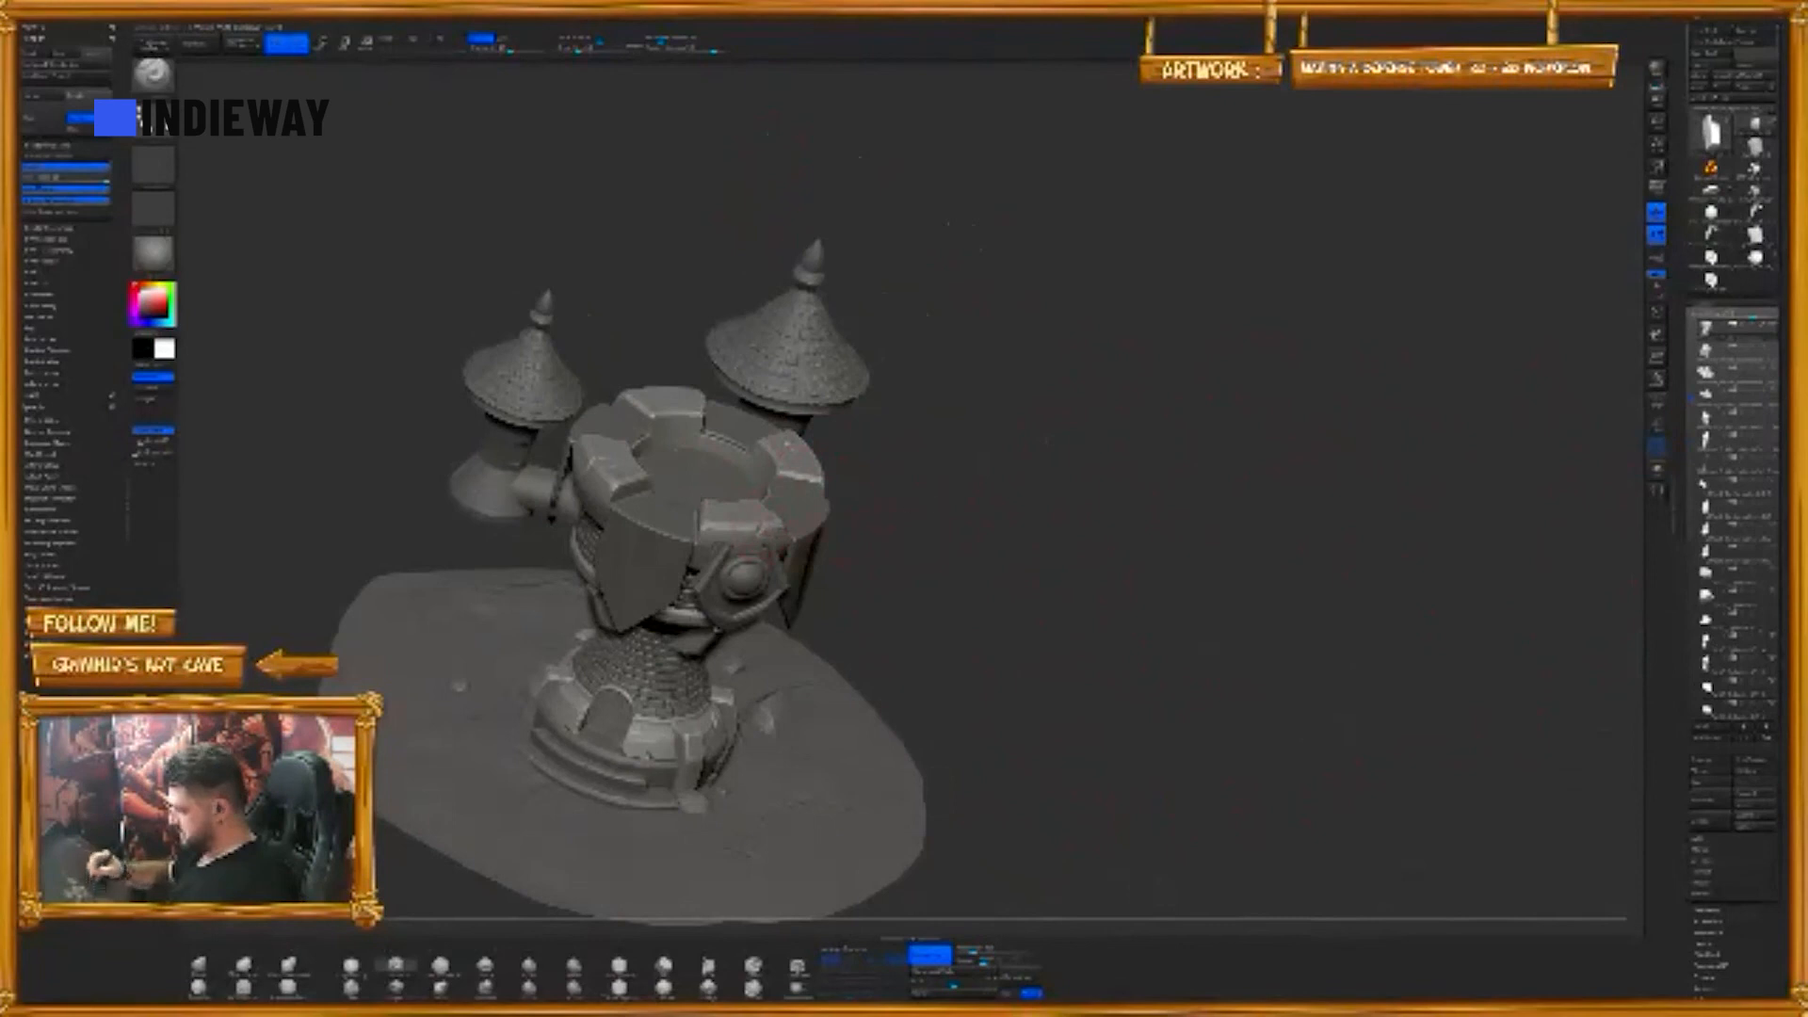
pyautogui.moveTo(1183, 484); pyautogui.dragTo(1026, 368)
pyautogui.moveTo(1166, 476); pyautogui.dragTo(999, 405)
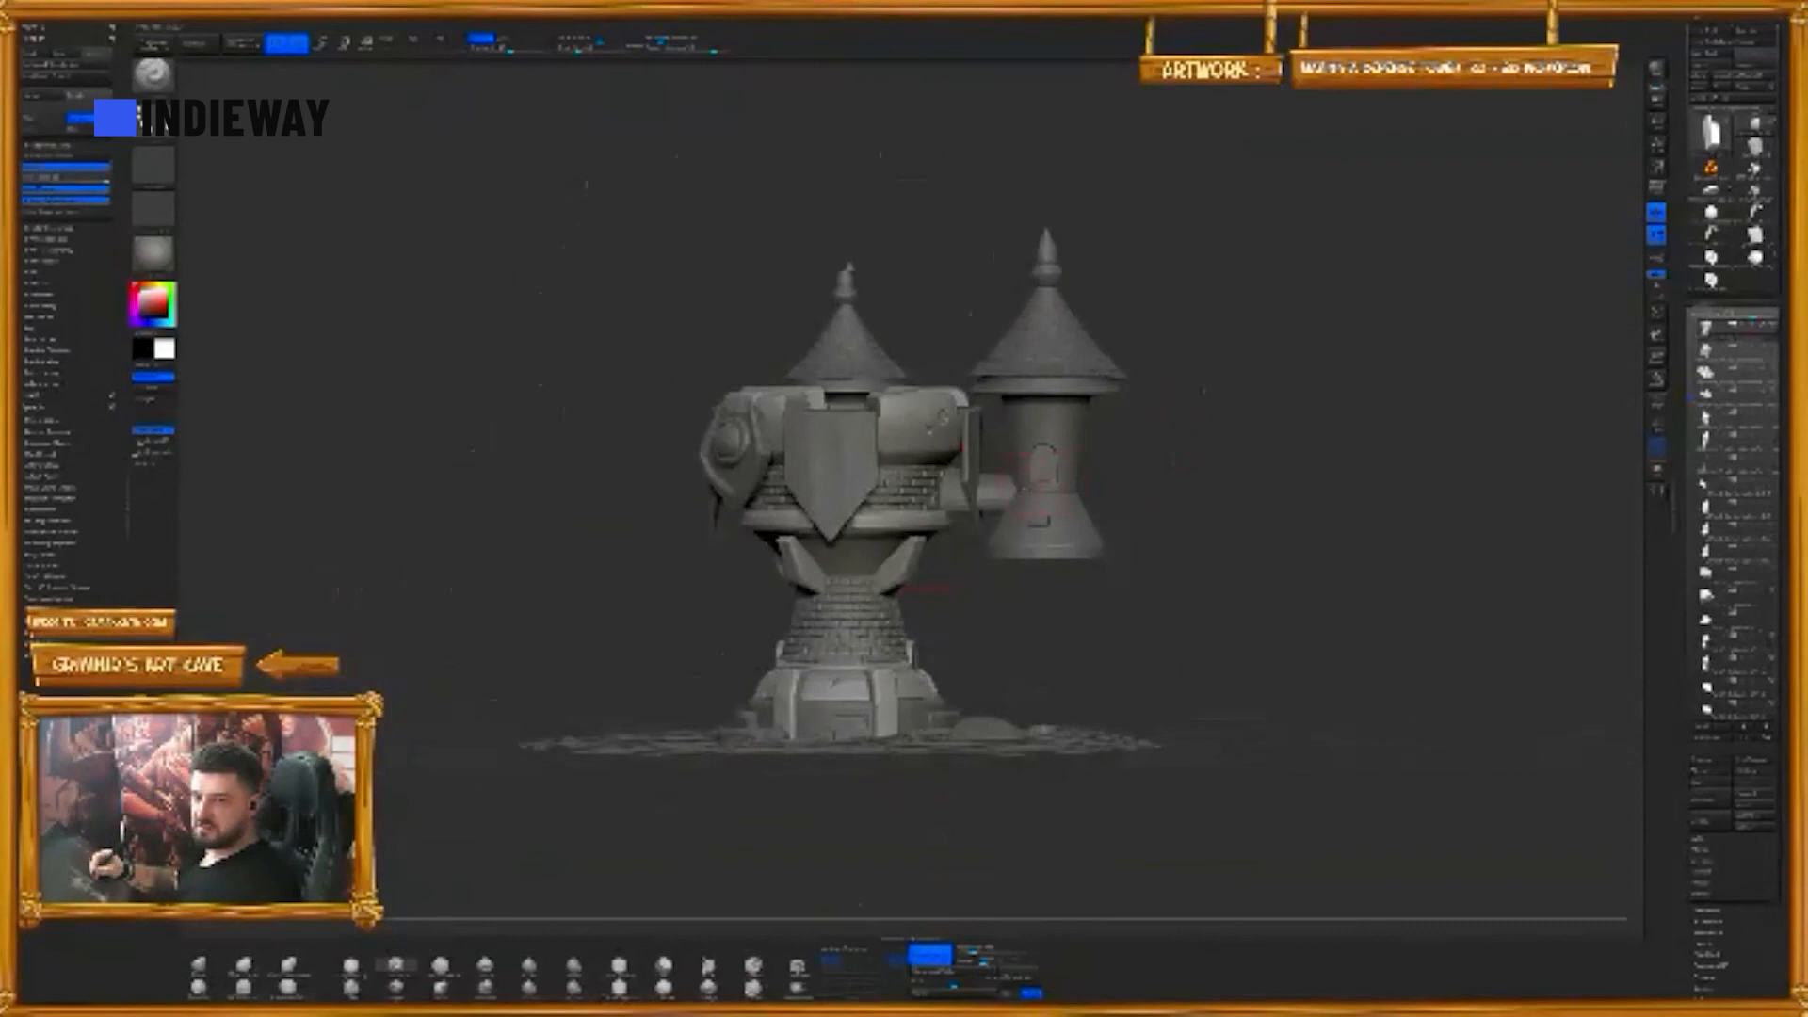
# - Hide the front side tower's connecting beam, and the bodies and tiled roofs of both side towers
pyautogui.keyDown('alt'); pyautogui.click(989, 492); pyautogui.keyUp('alt')
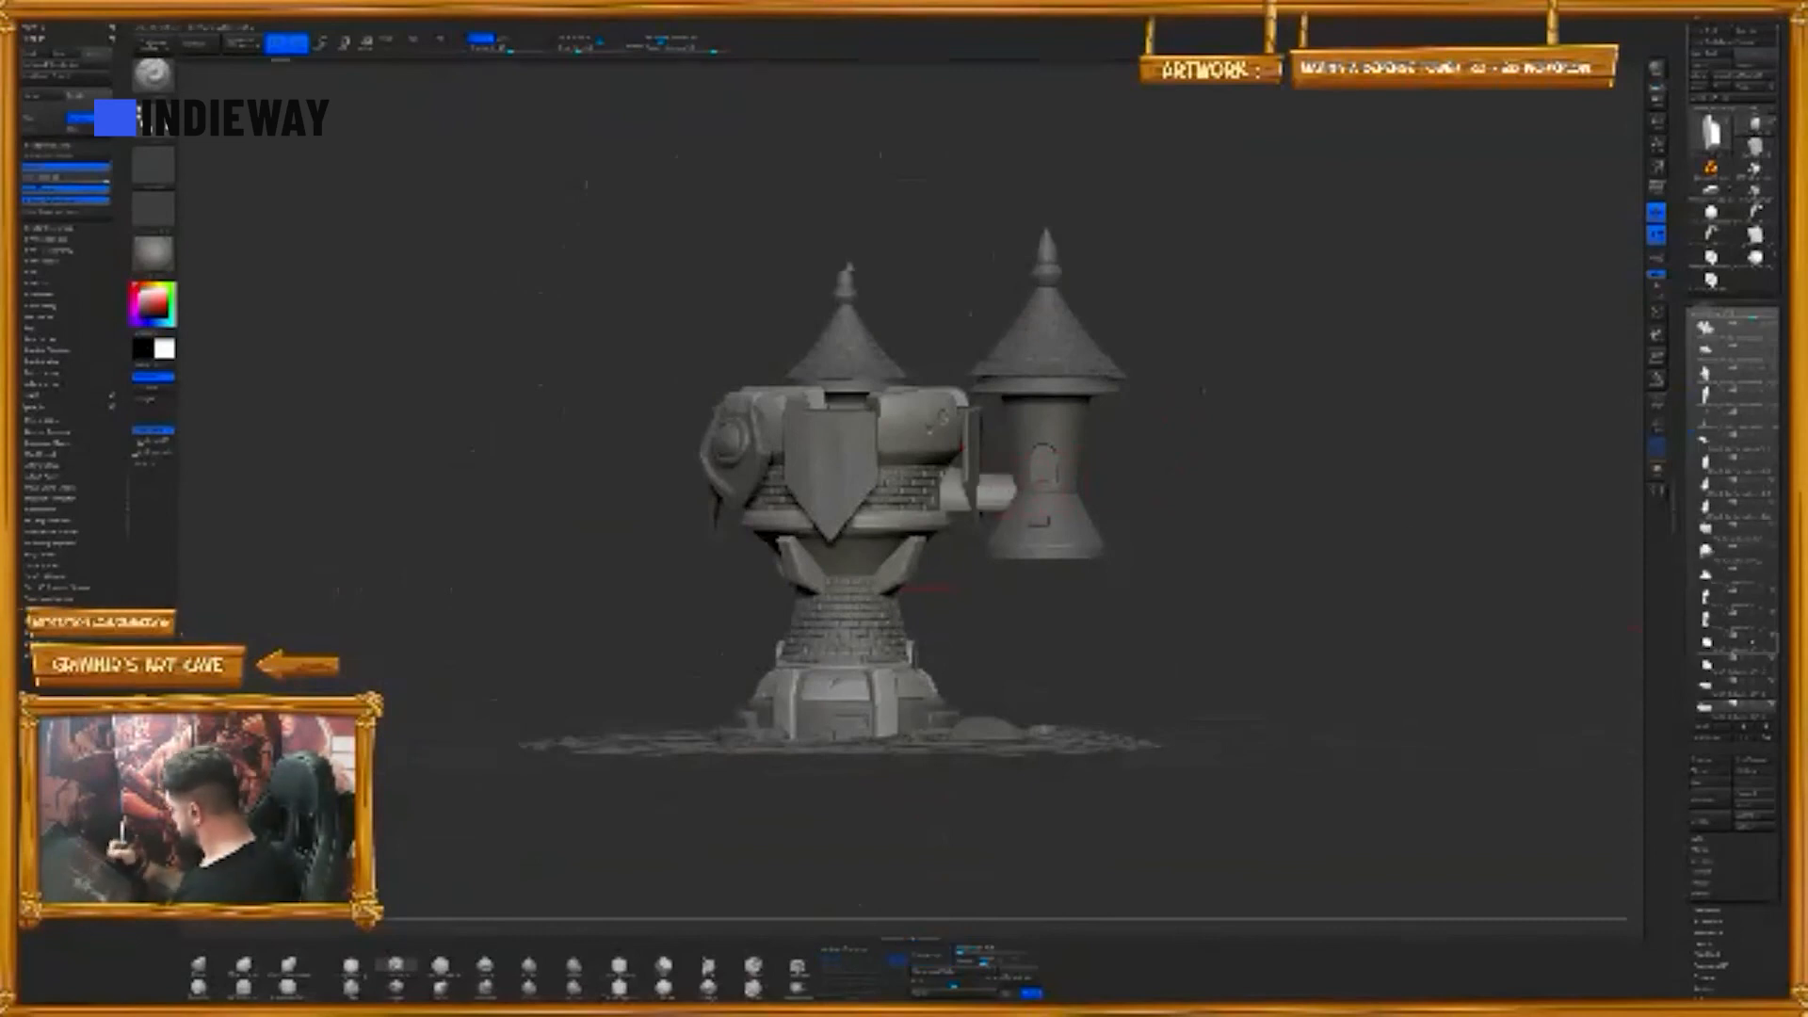
pyautogui.click(1738, 706)
pyautogui.moveTo(1460, 452); pyautogui.dragTo(1365, 524)
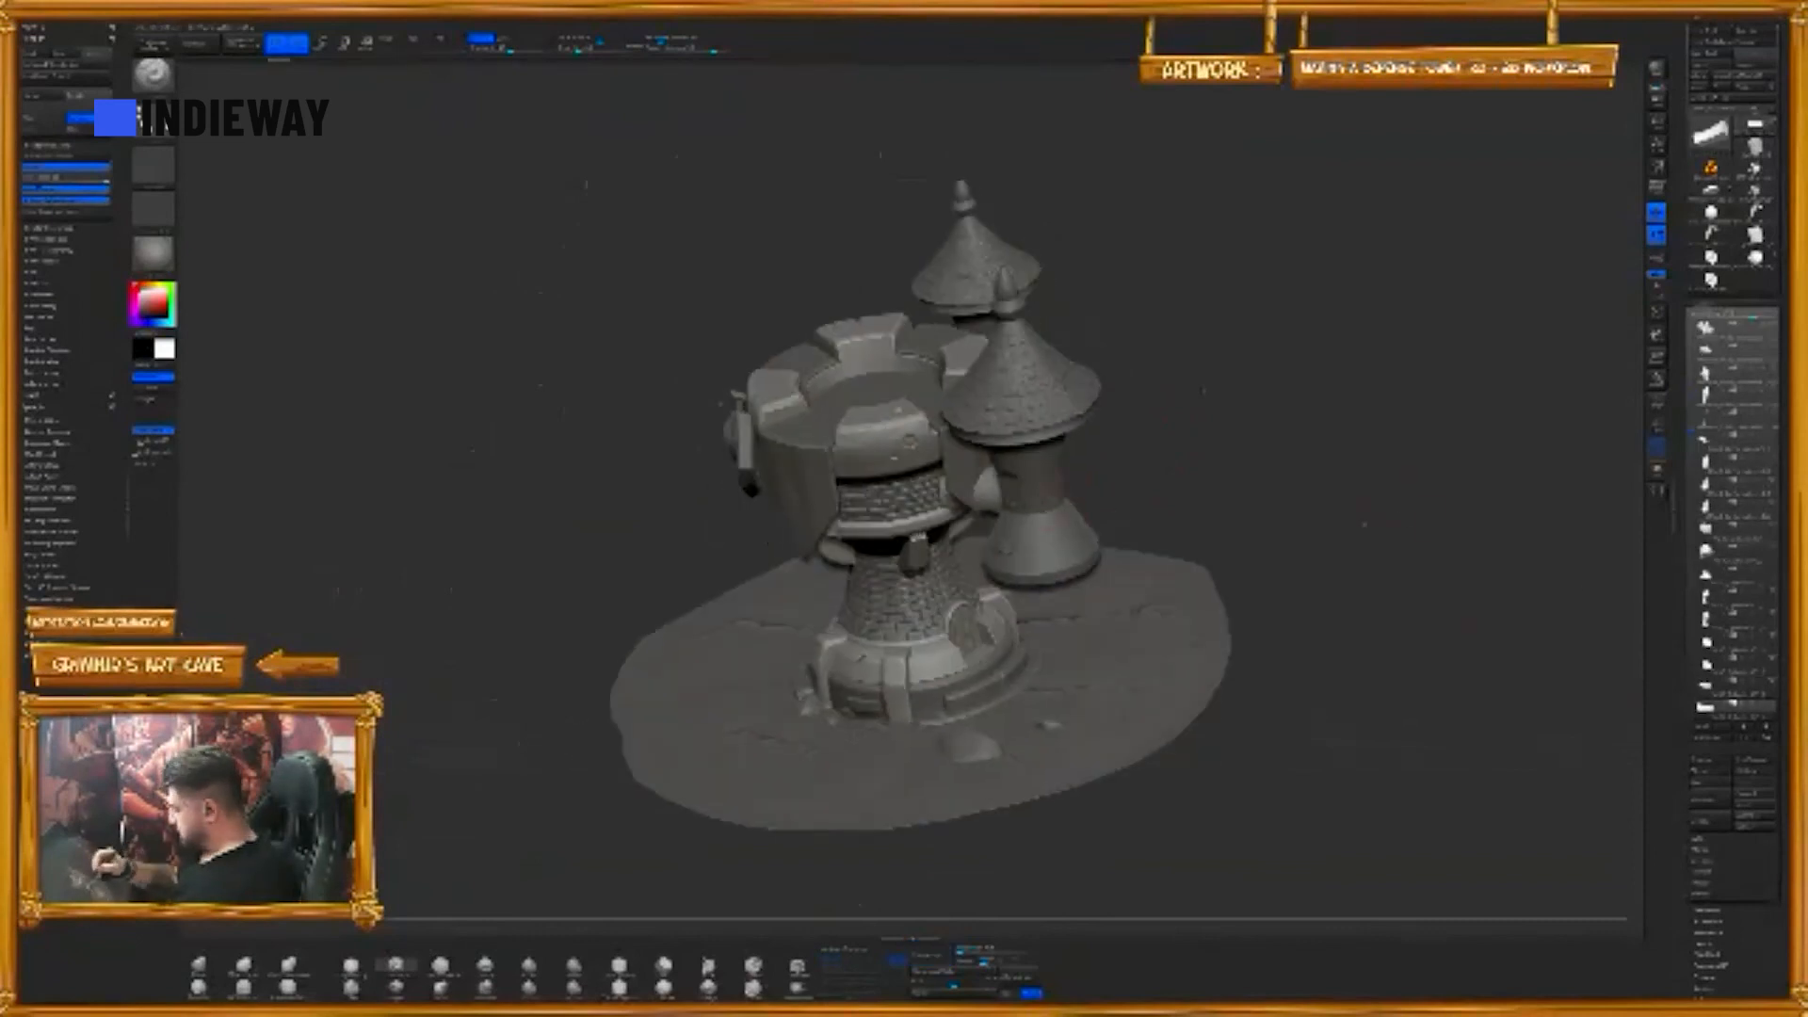
pyautogui.keyDown('alt'); pyautogui.click(1045, 484); pyautogui.keyUp('alt')
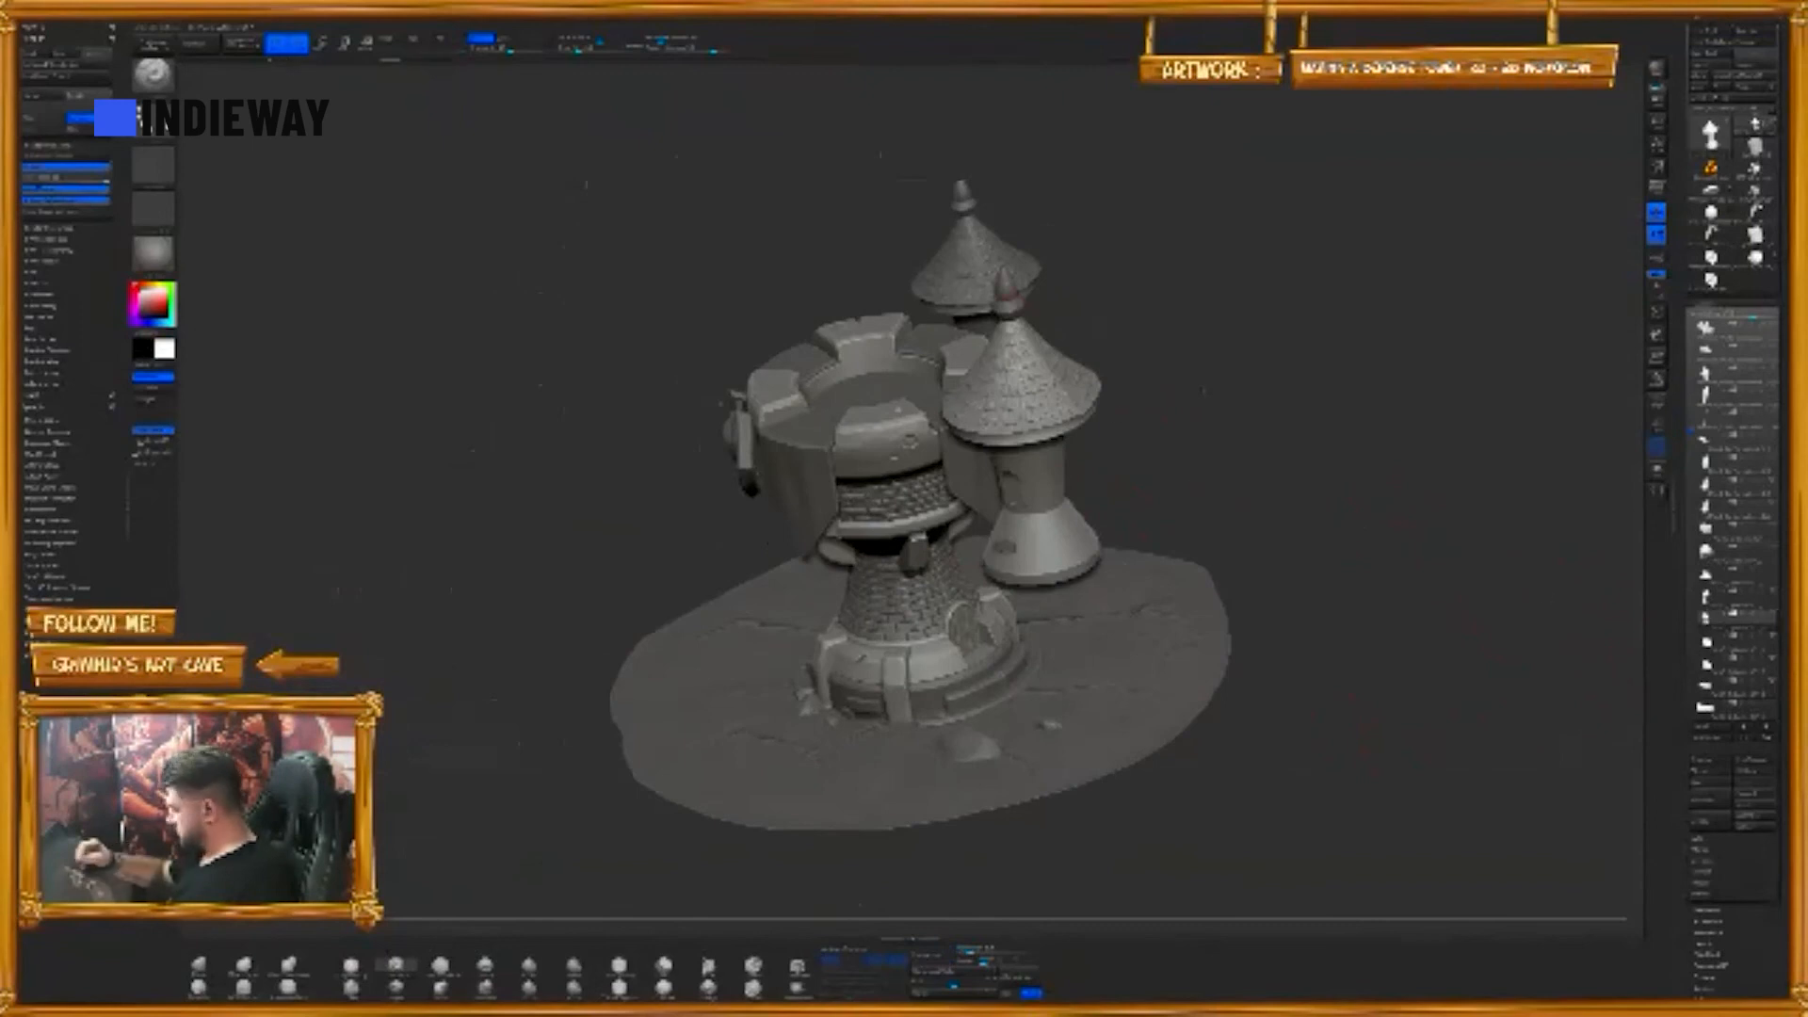
pyautogui.keyDown('alt'); pyautogui.click(1008, 300); pyautogui.keyUp('alt')
pyautogui.click(1776, 594)
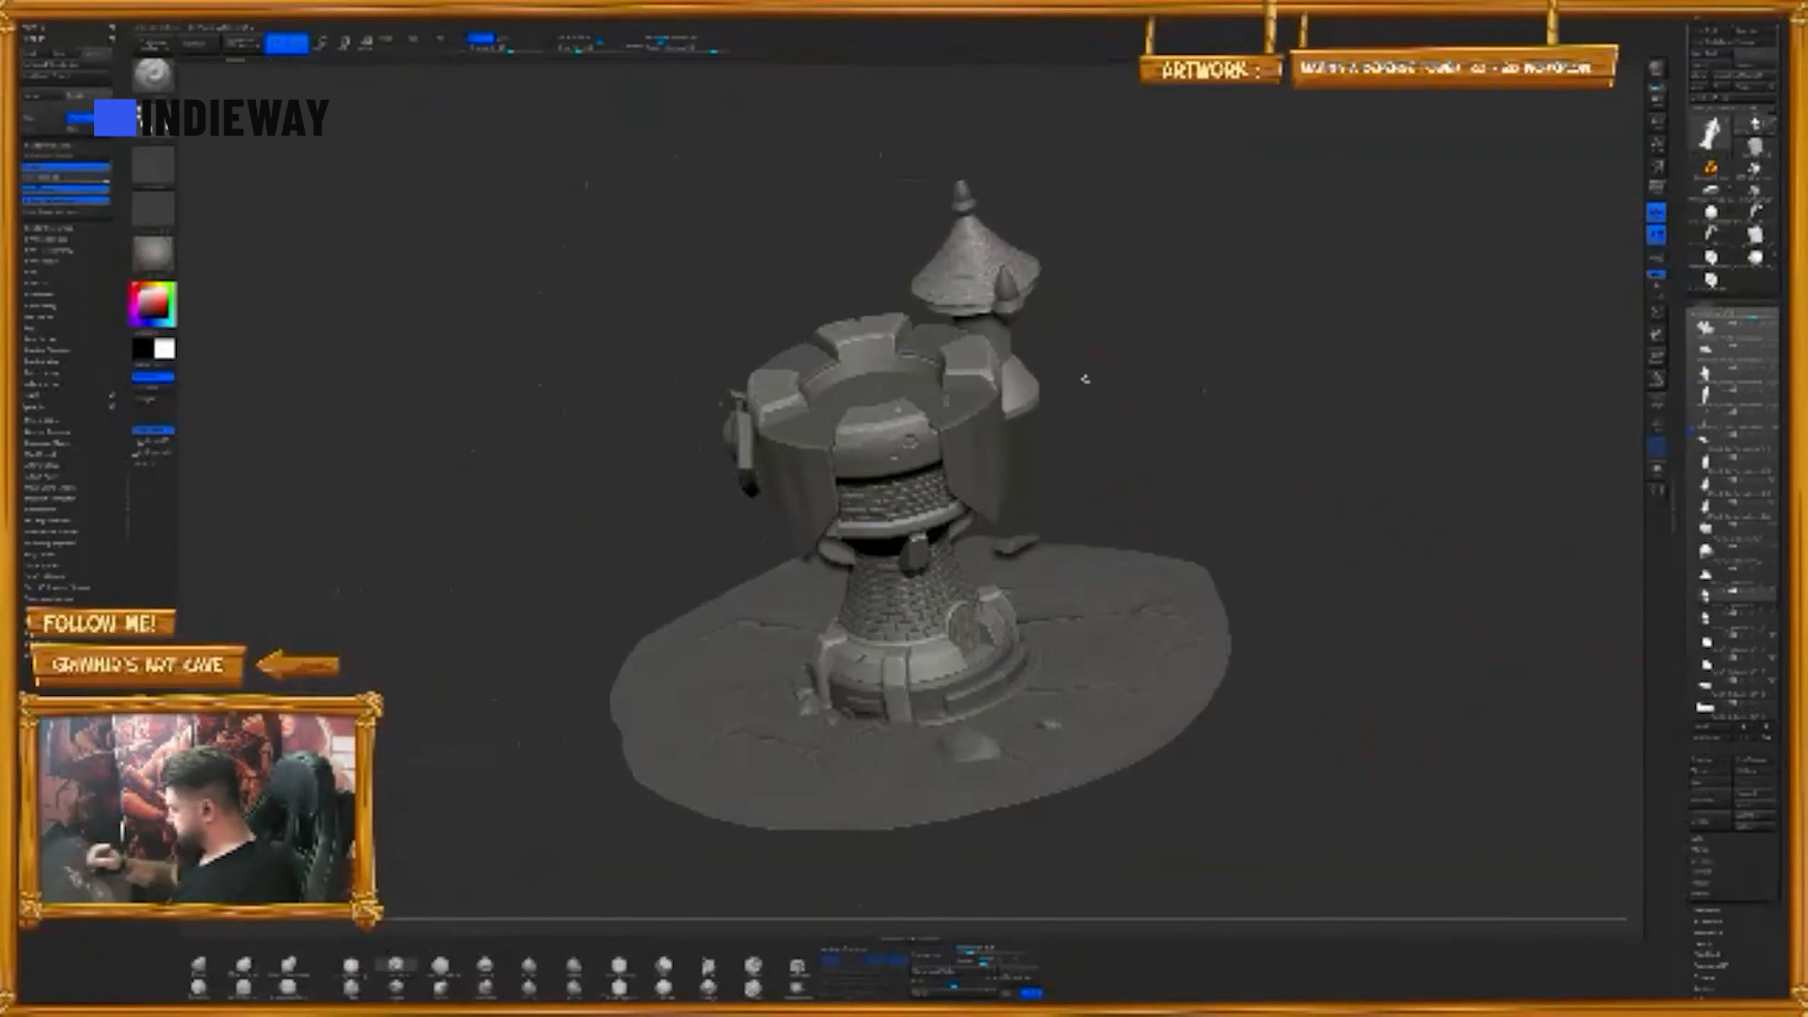
pyautogui.keyDown('alt'); pyautogui.click(962, 199); pyautogui.keyUp('alt')
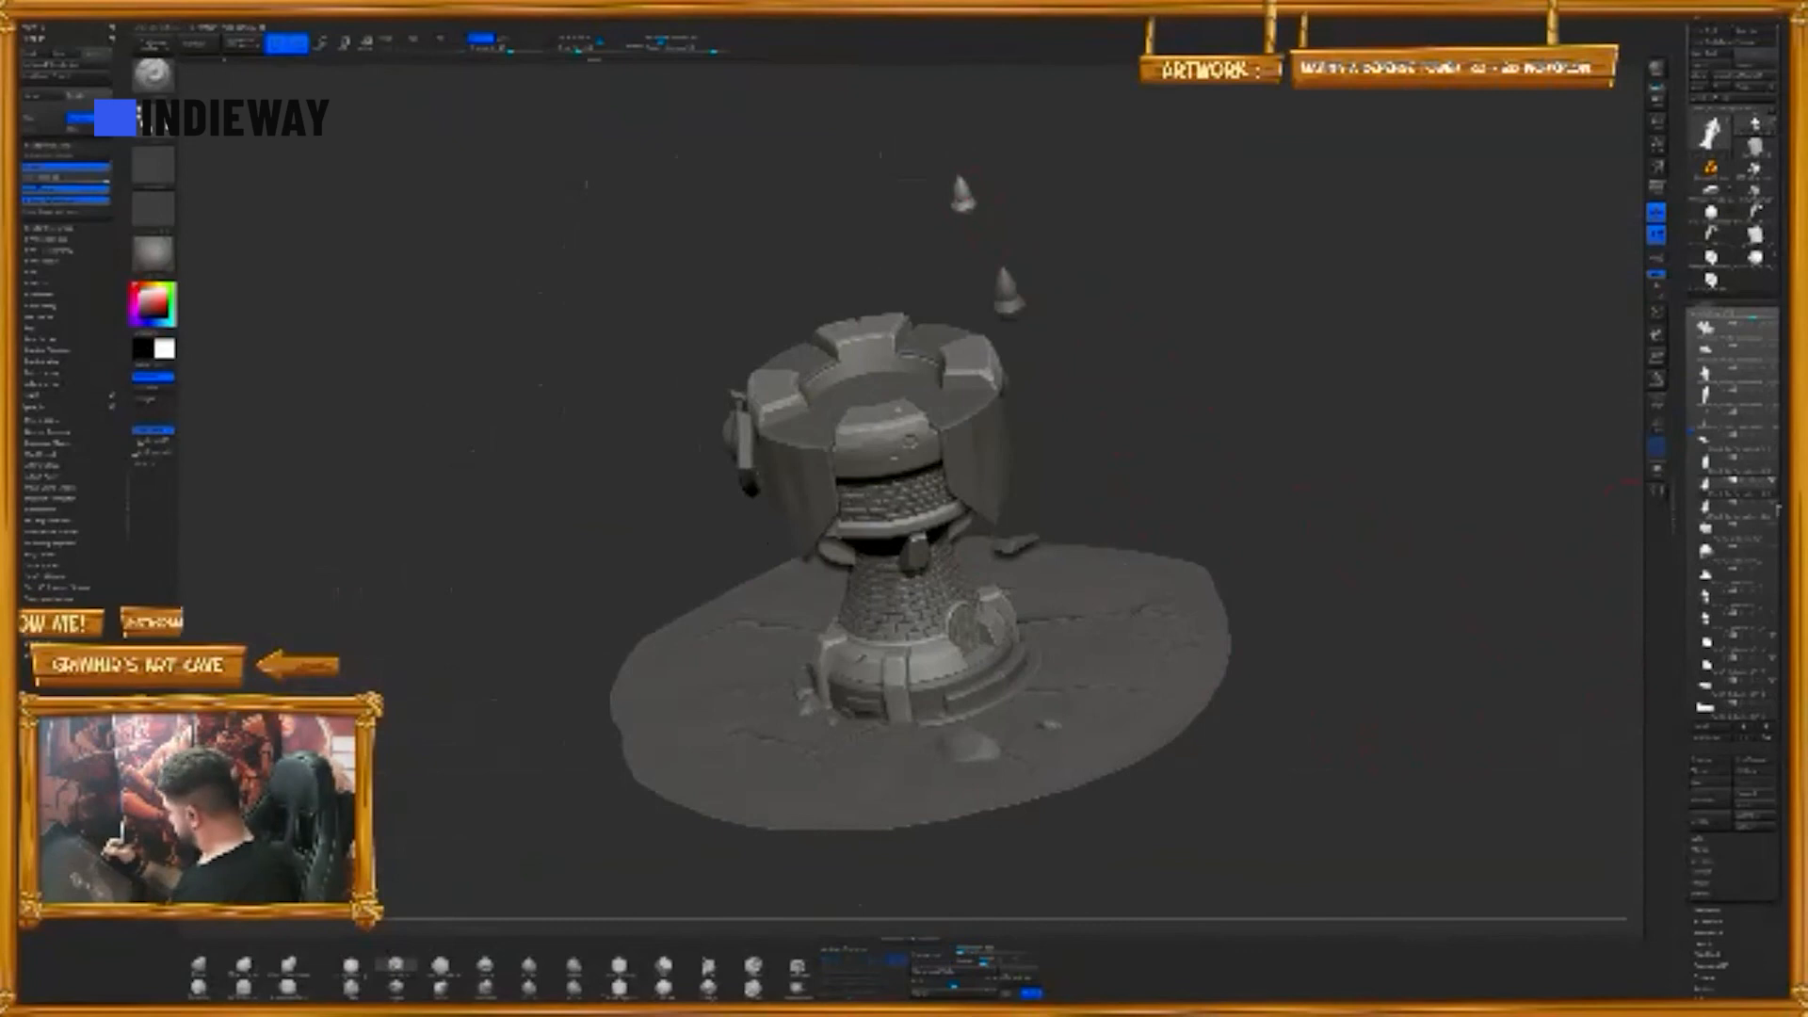
pyautogui.moveTo(1286, 438); pyautogui.dragTo(1243, 417)
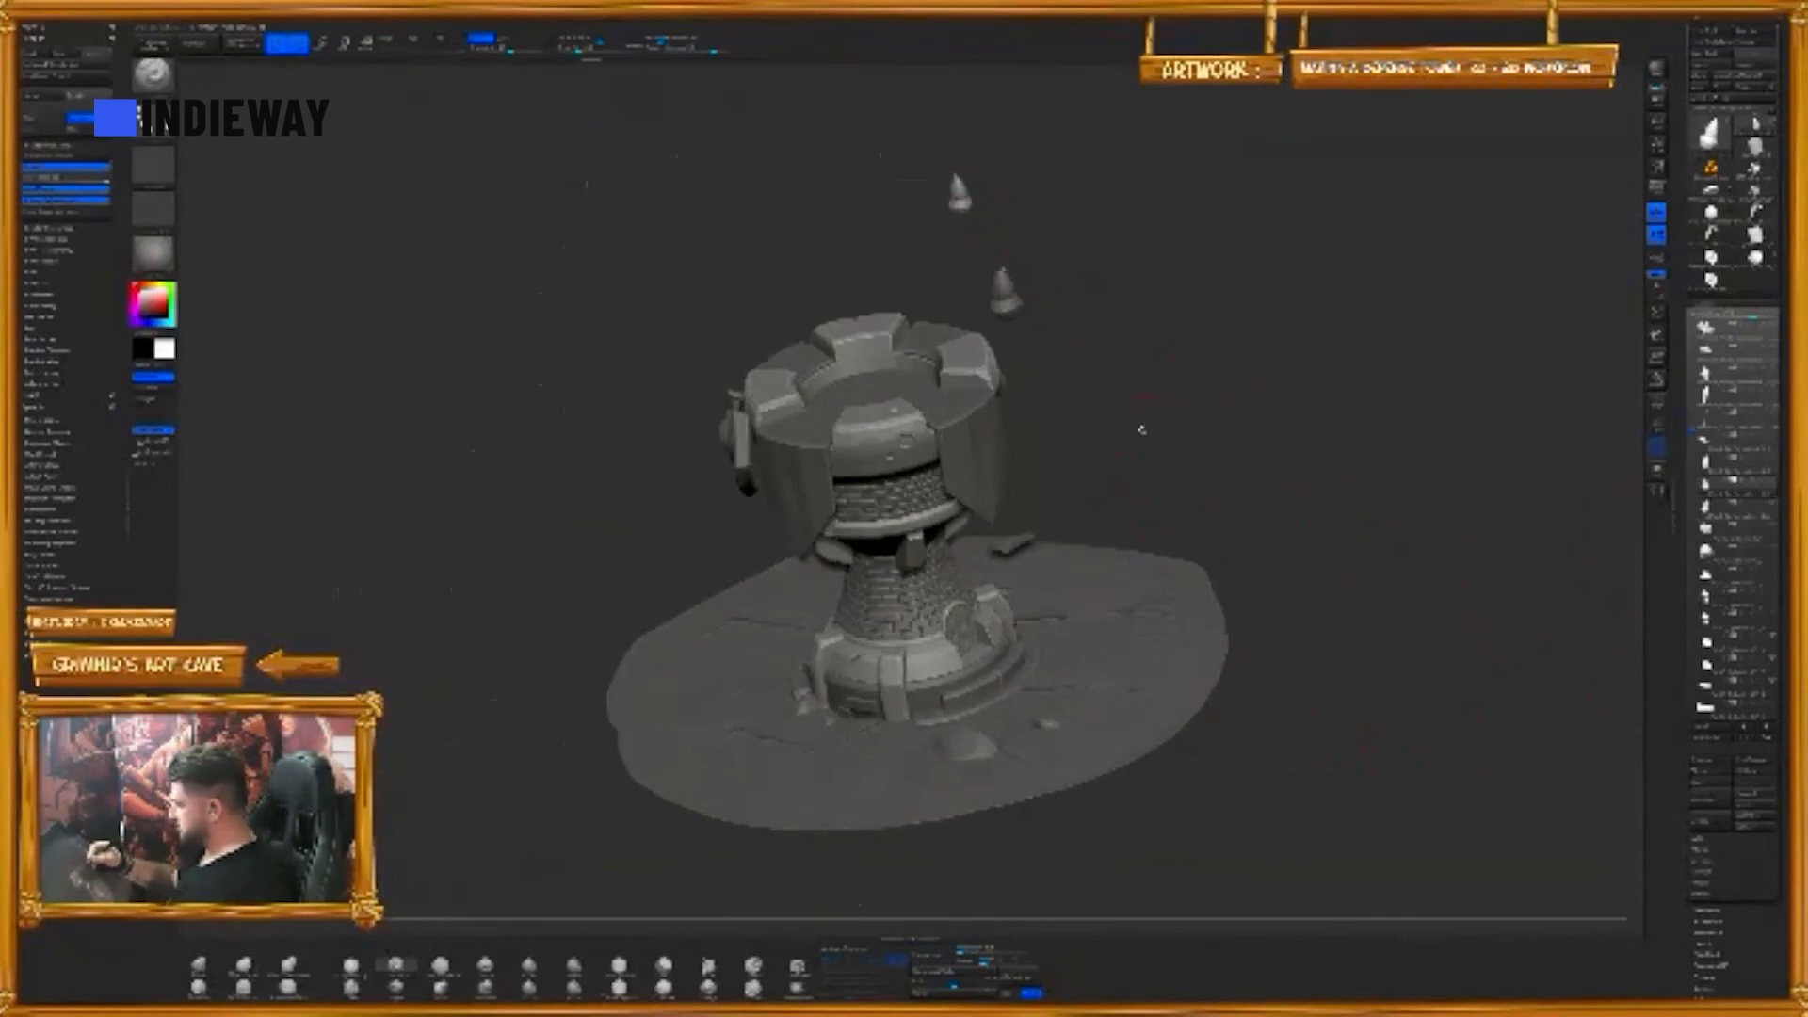
# - Hide the side towers' two leftover roof finials and the remaining connecting beam on the main tower
pyautogui.keyDown('alt'); pyautogui.click(1000, 492); pyautogui.keyUp('alt')
pyautogui.moveTo(1139, 387); pyautogui.dragTo(1056, 347)
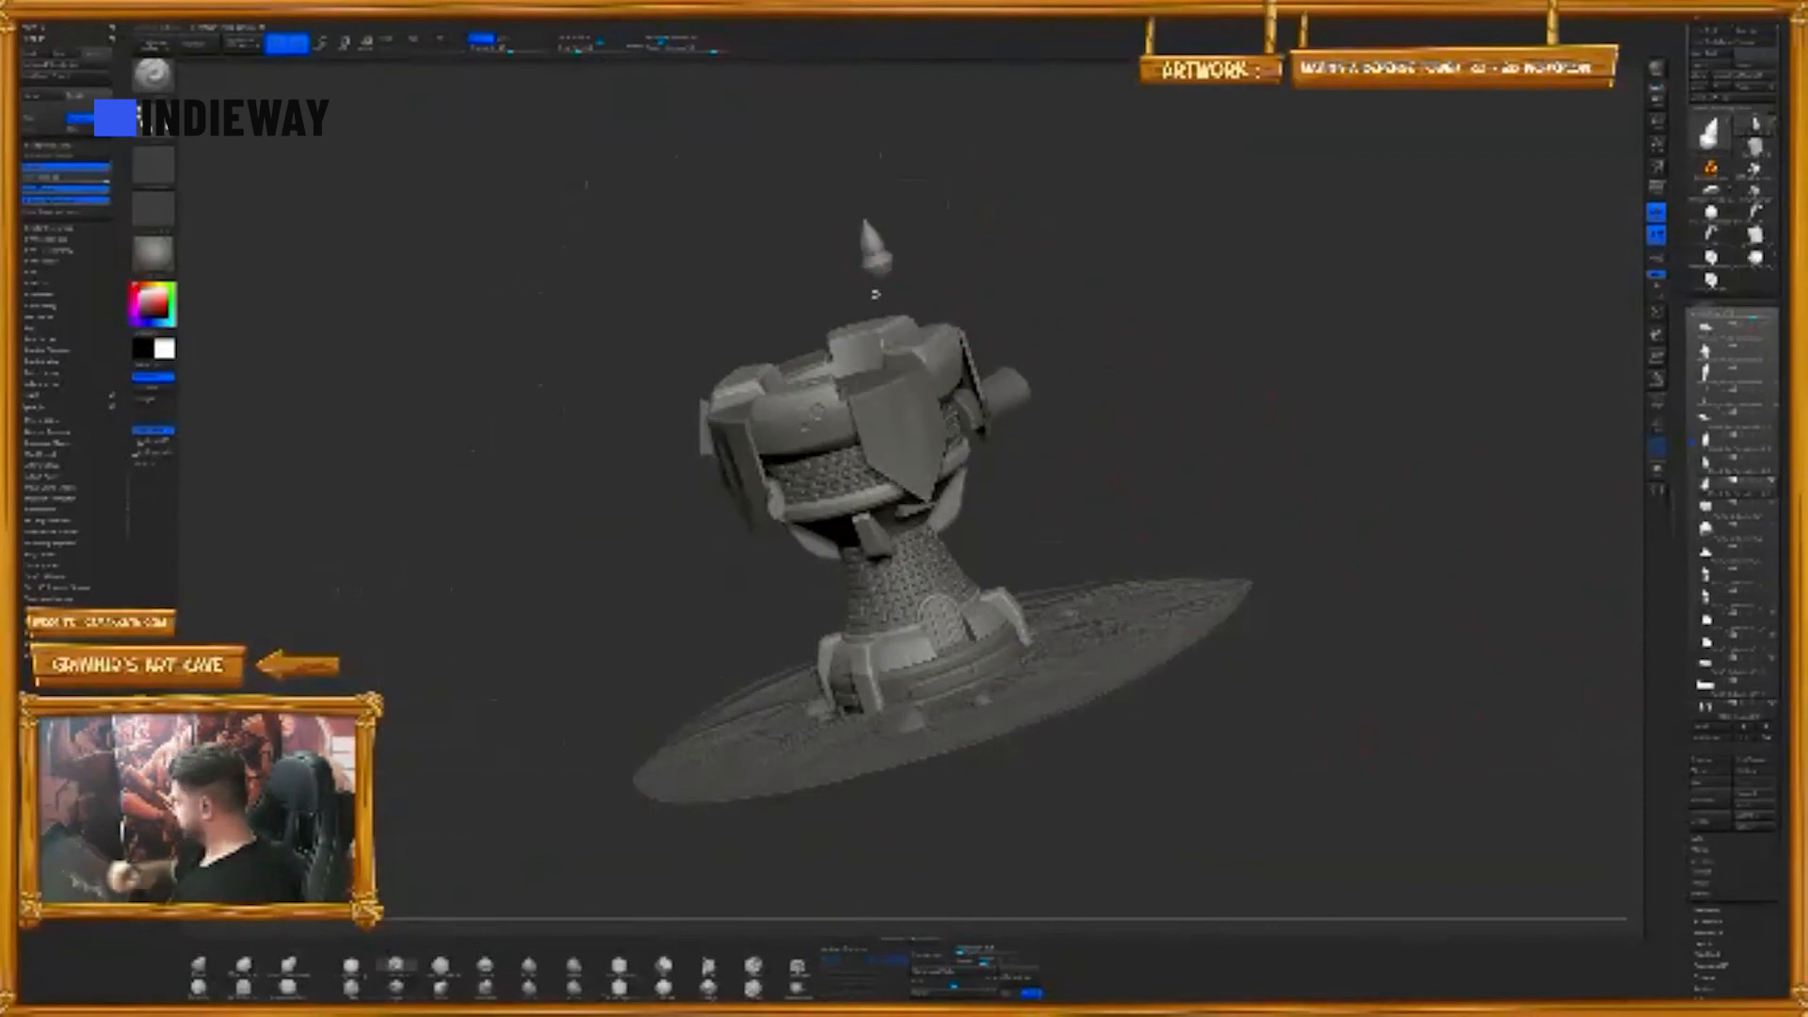
pyautogui.click(1766, 480)
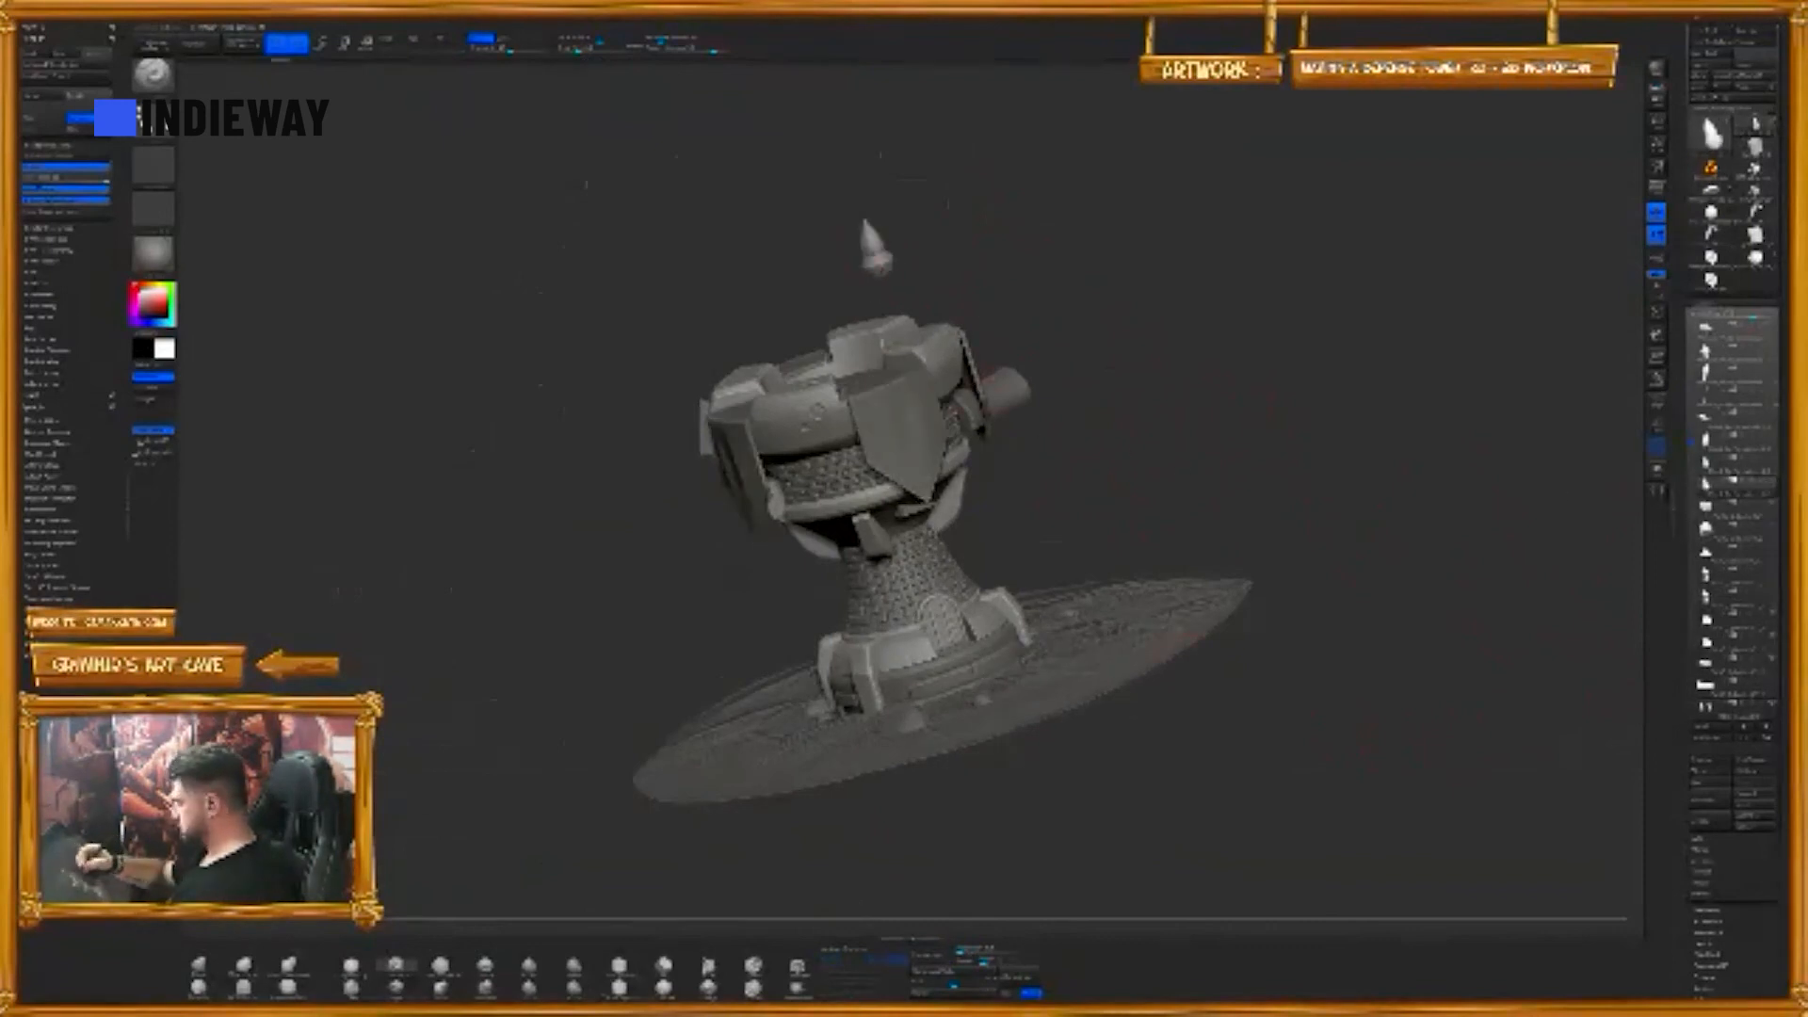
pyautogui.keyDown('alt'); pyautogui.click(999, 395); pyautogui.keyUp('alt')
pyautogui.click(1769, 659)
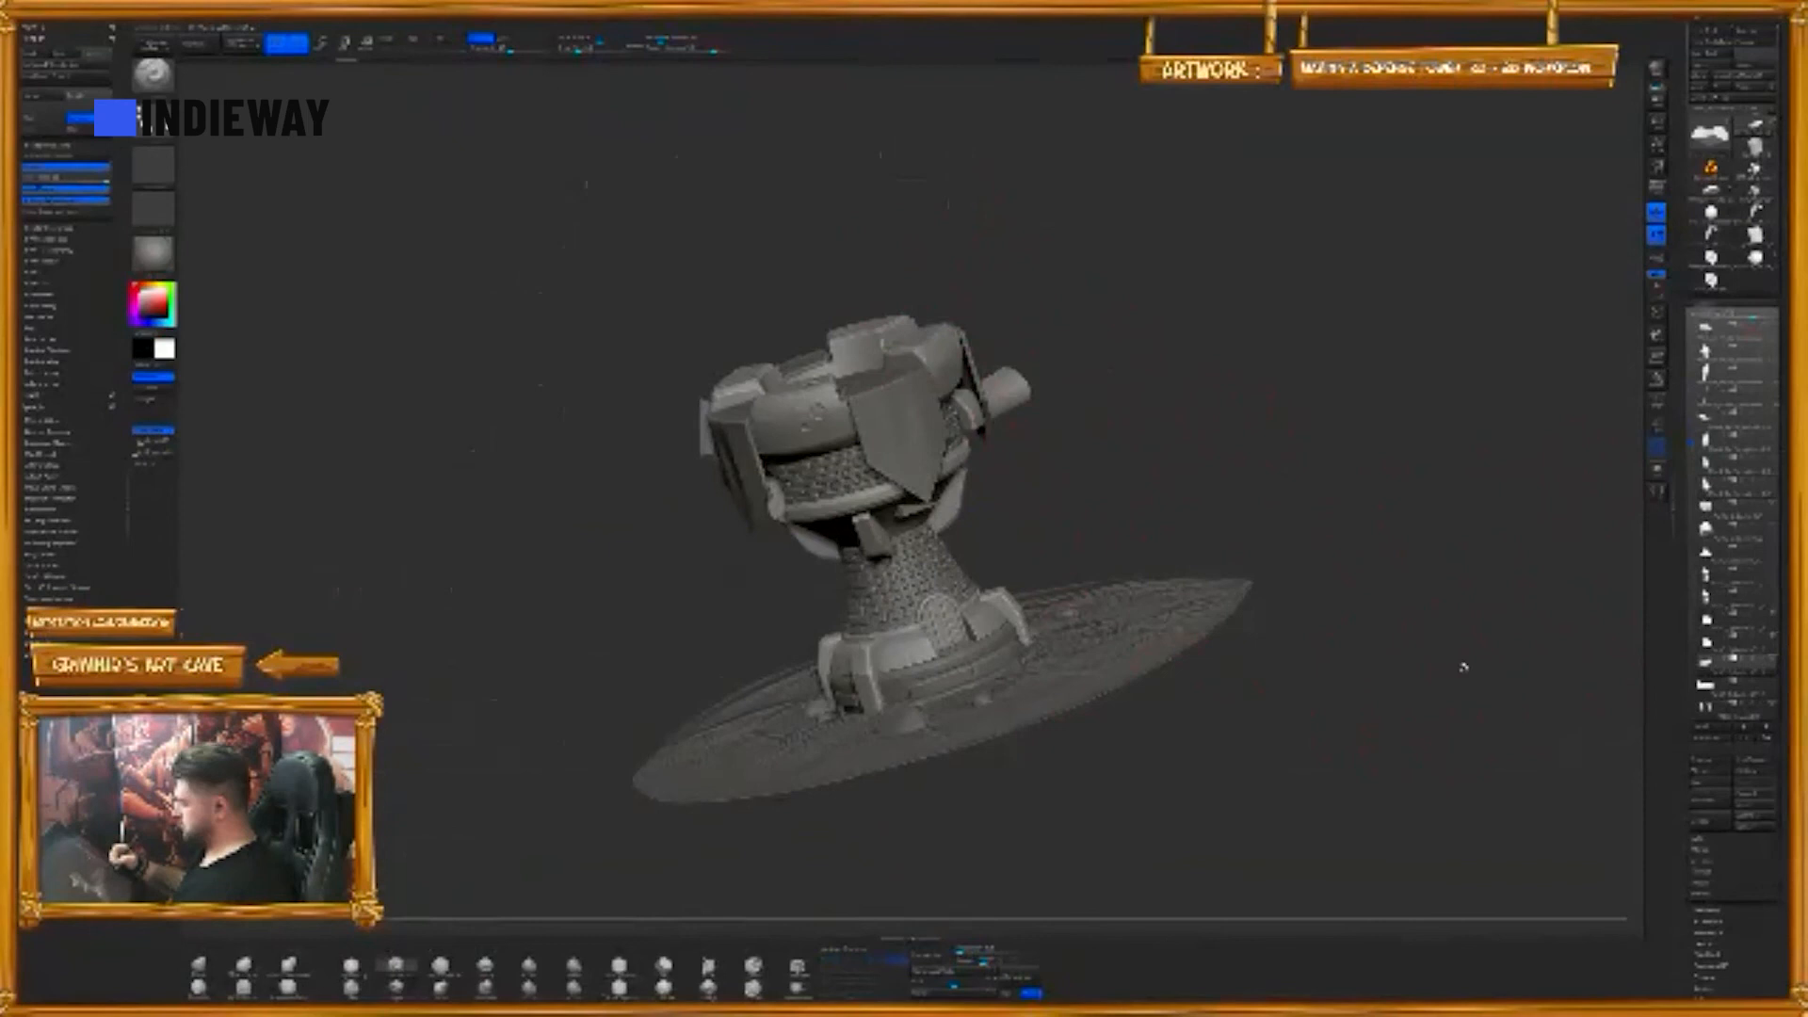
pyautogui.keyDown('alt'); pyautogui.click(909, 417); pyautogui.keyUp('alt')
pyautogui.moveTo(1077, 285)
pyautogui.mouseDown()
pyautogui.moveTo(1158, 525)
pyautogui.moveTo(1147, 486)
pyautogui.mouseUp()
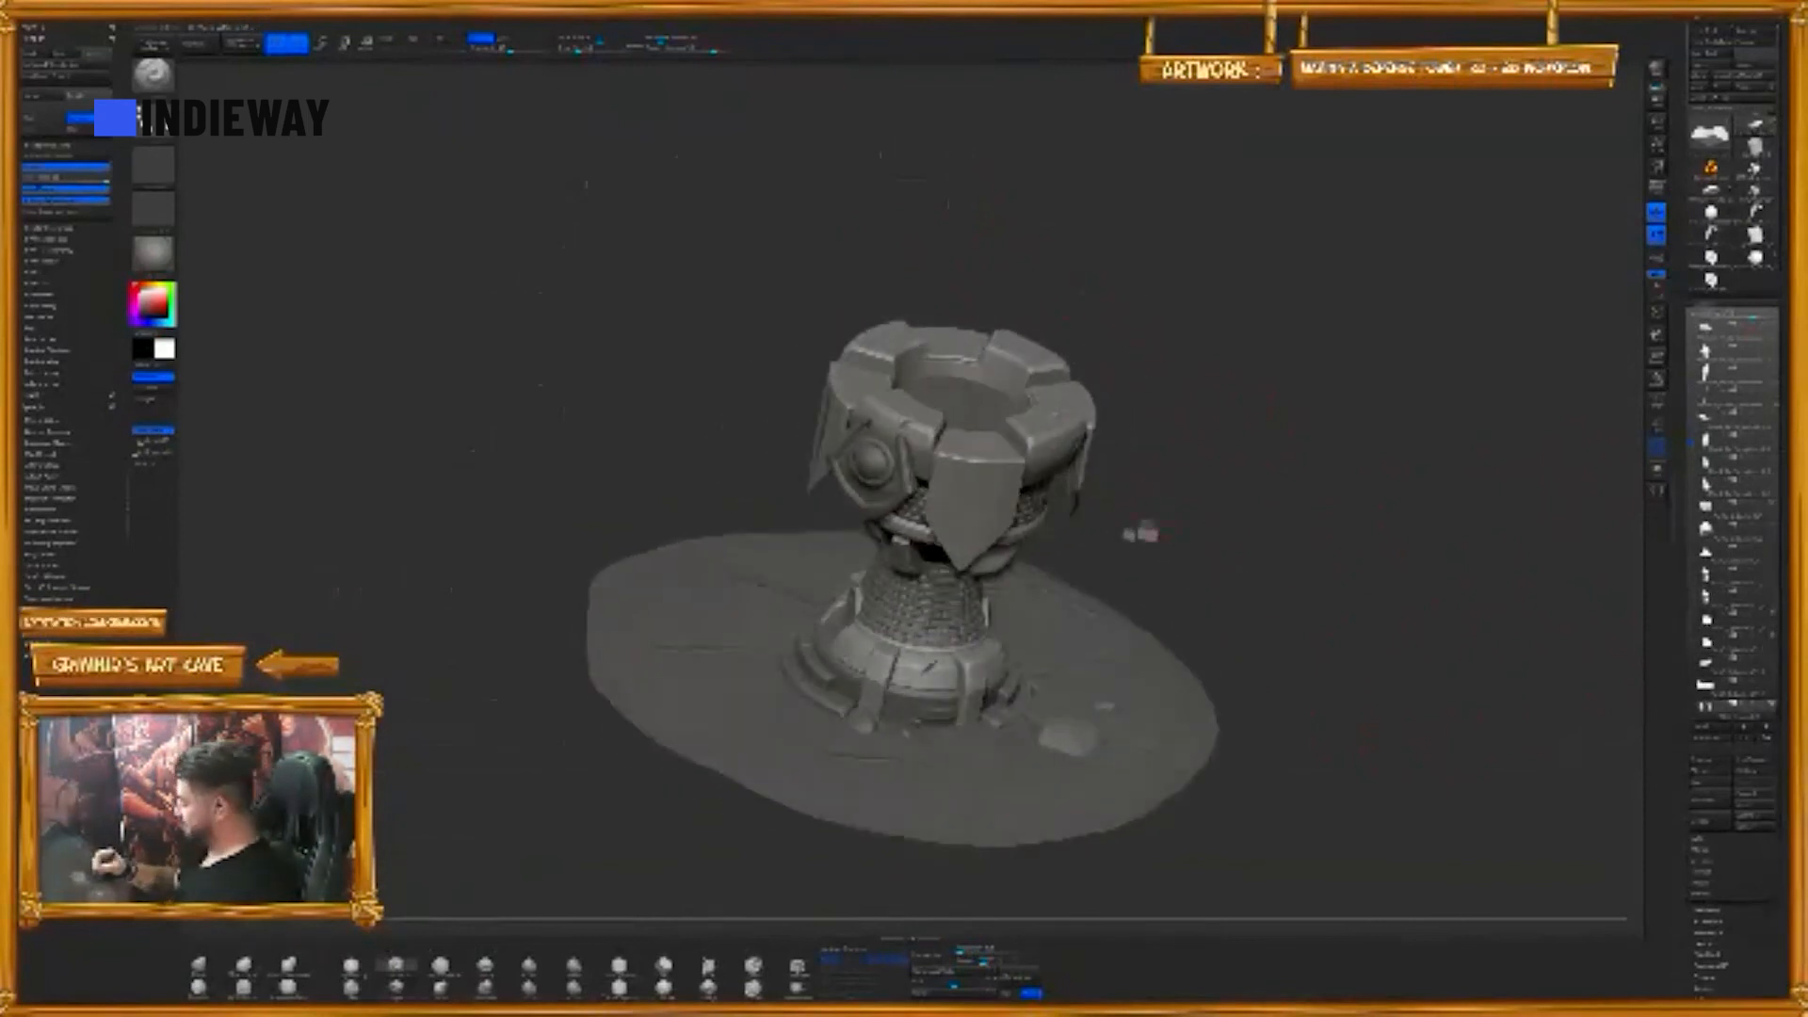
# - Hide the two small leftover pieces floating beside the tower, and inspect the main tower from above and from its front
pyautogui.keyDown('alt'); pyautogui.click(1147, 533); pyautogui.keyUp('alt')
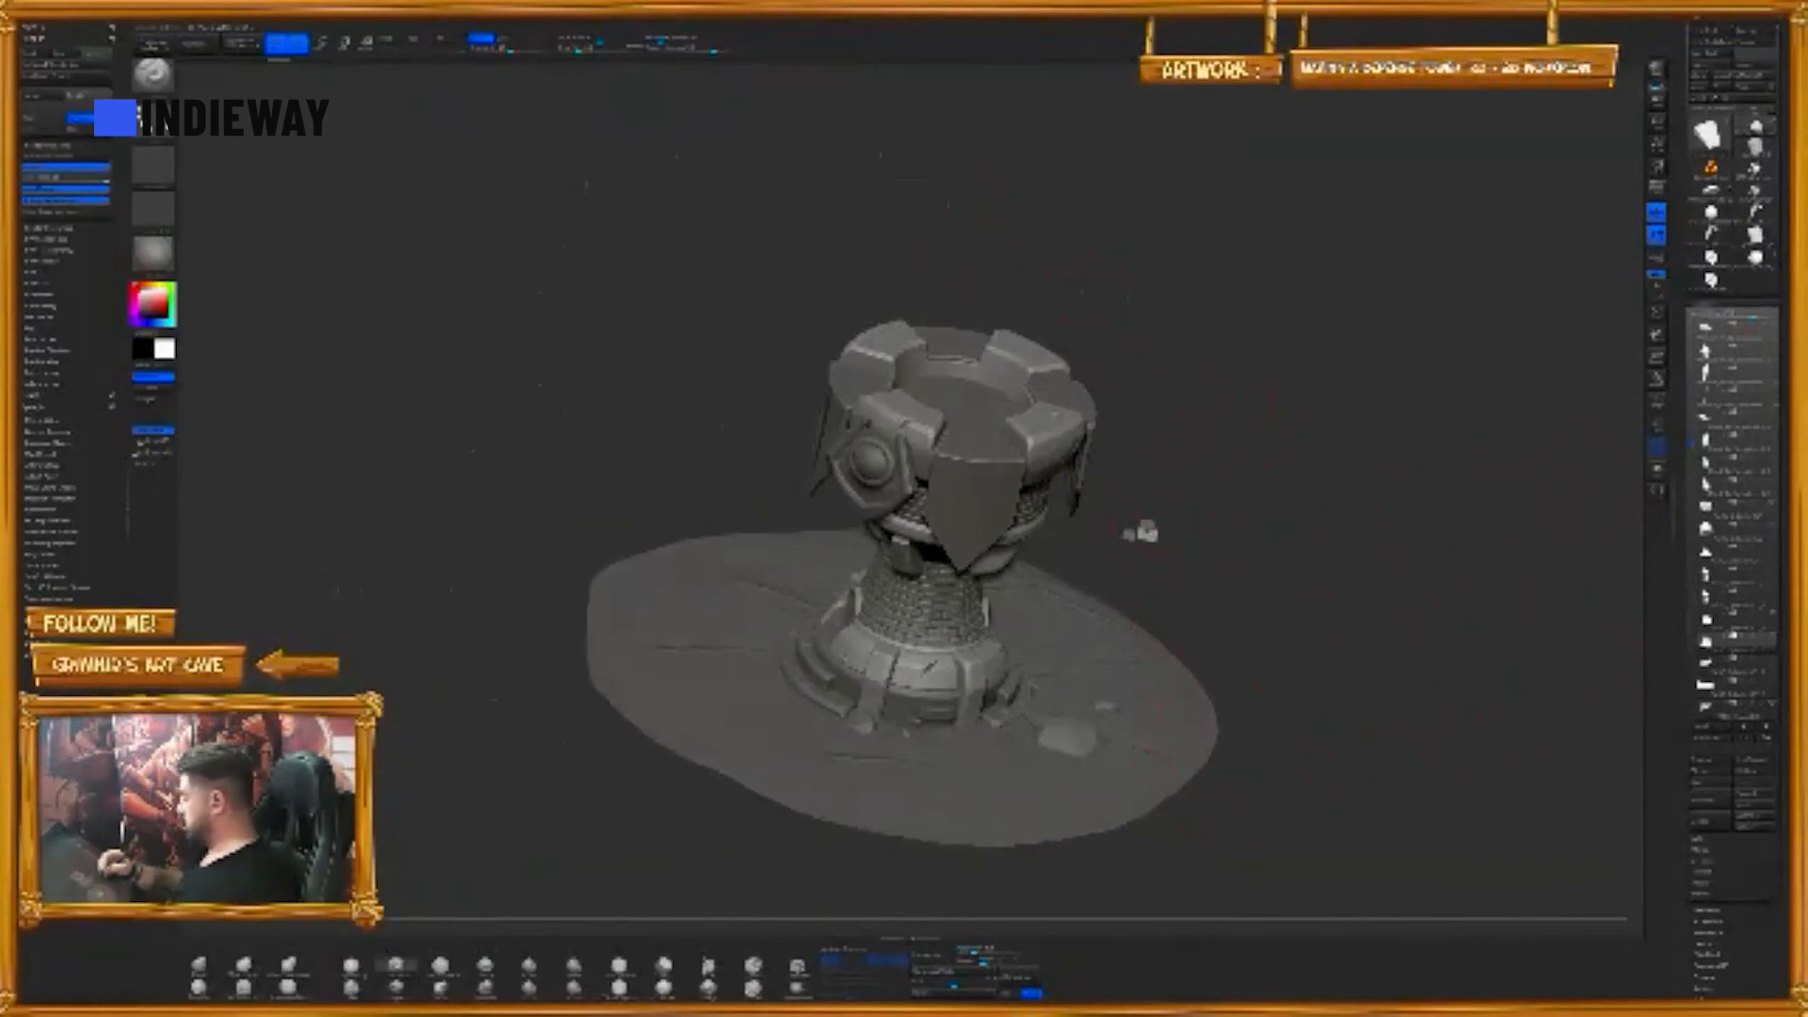
pyautogui.click(1738, 618)
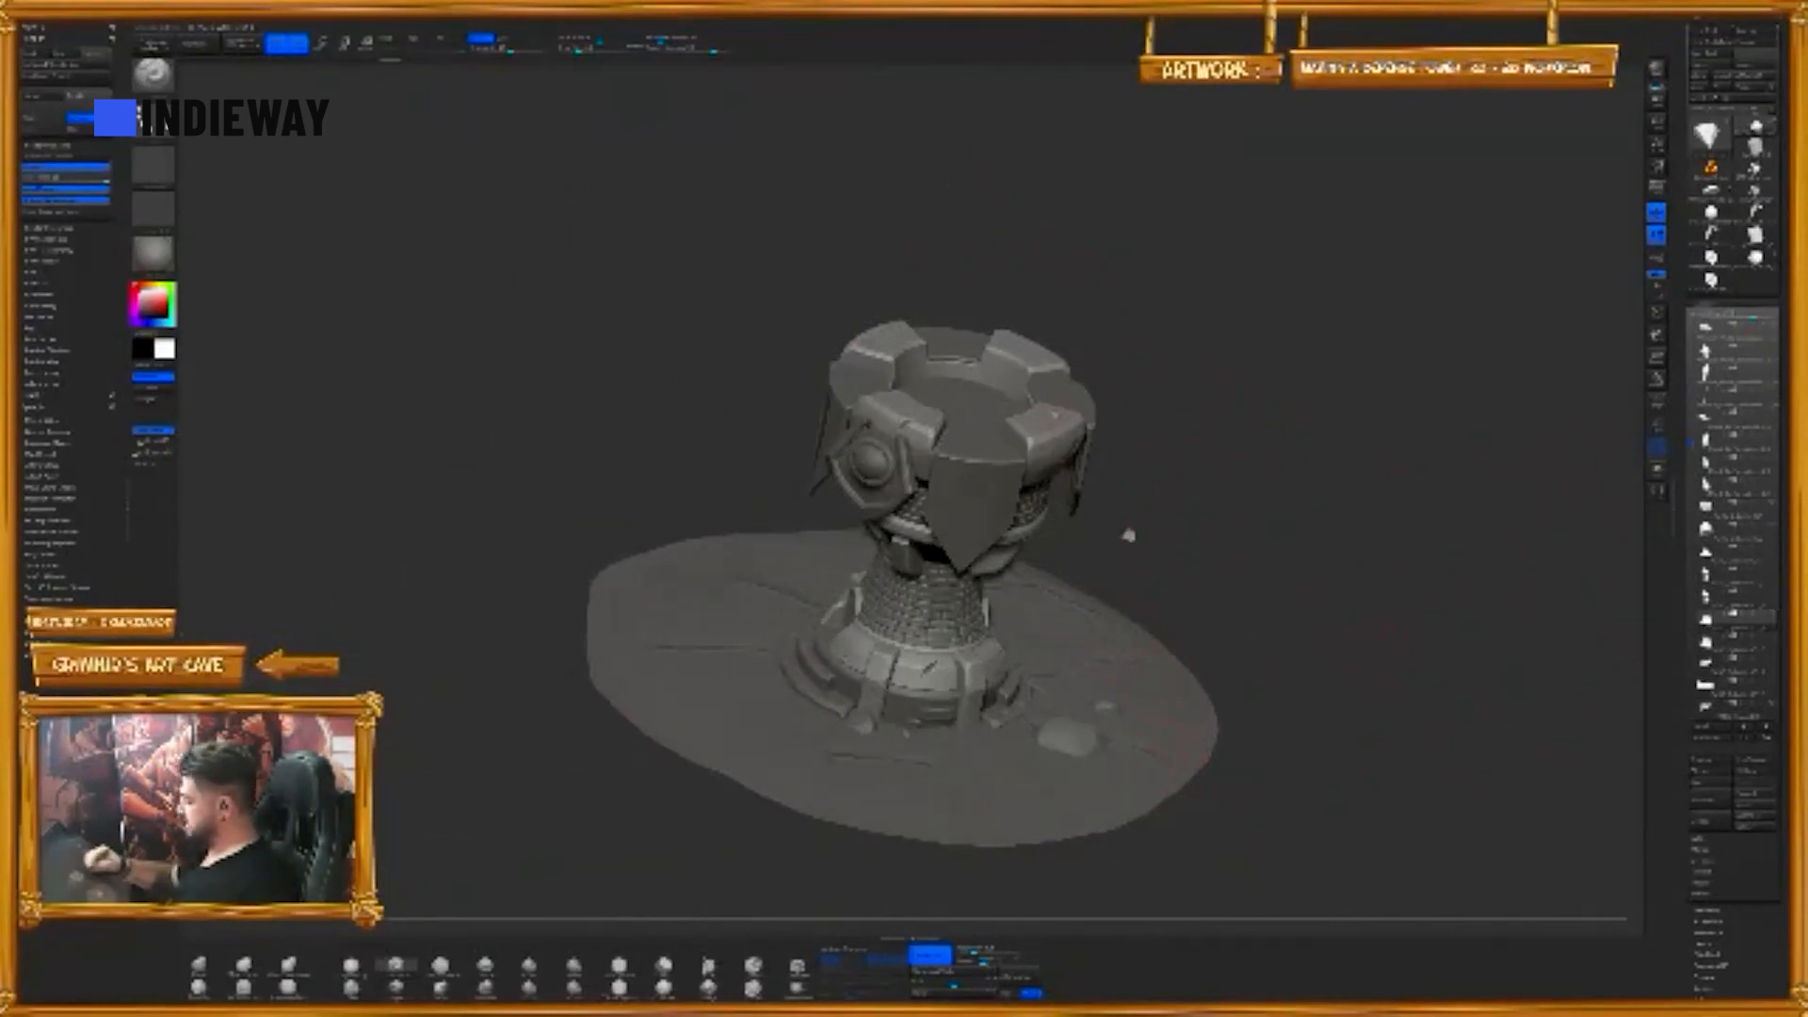
pyautogui.keyDown('alt'); pyautogui.click(1057, 415); pyautogui.keyUp('alt')
pyautogui.moveTo(1310, 433); pyautogui.dragTo(1255, 484)
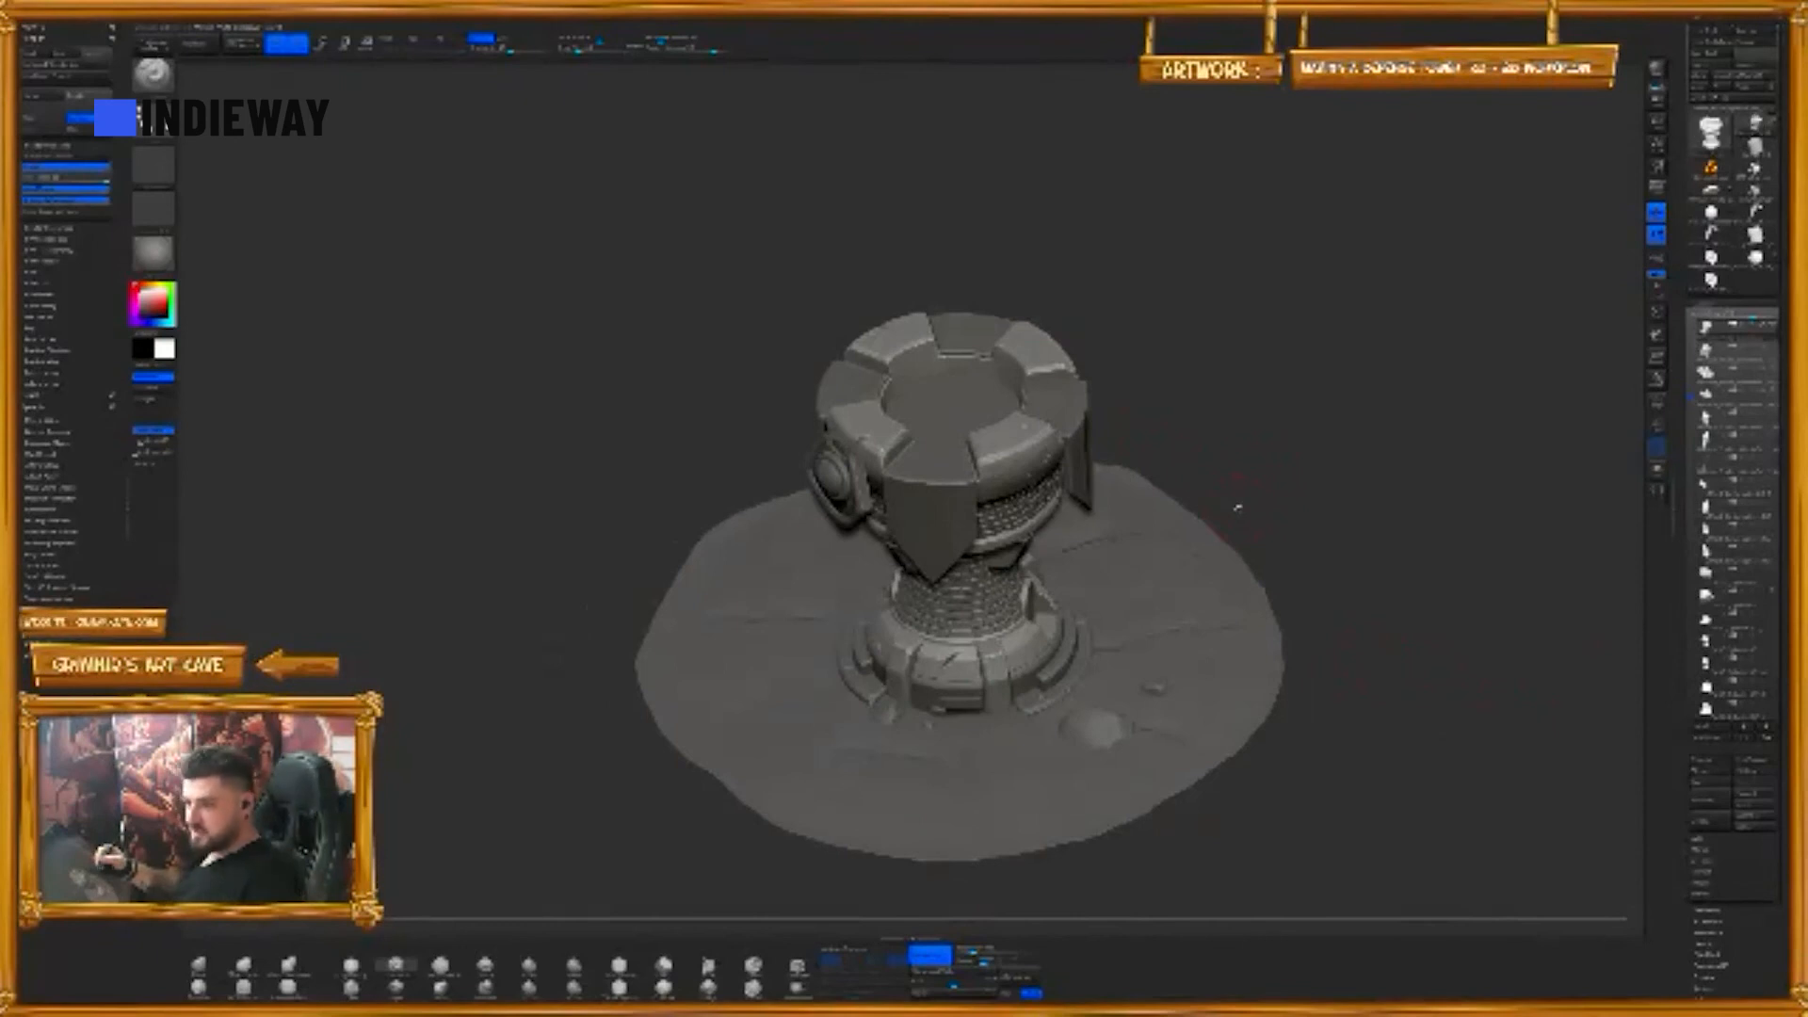
pyautogui.moveTo(1256, 477); pyautogui.dragTo(1261, 456)
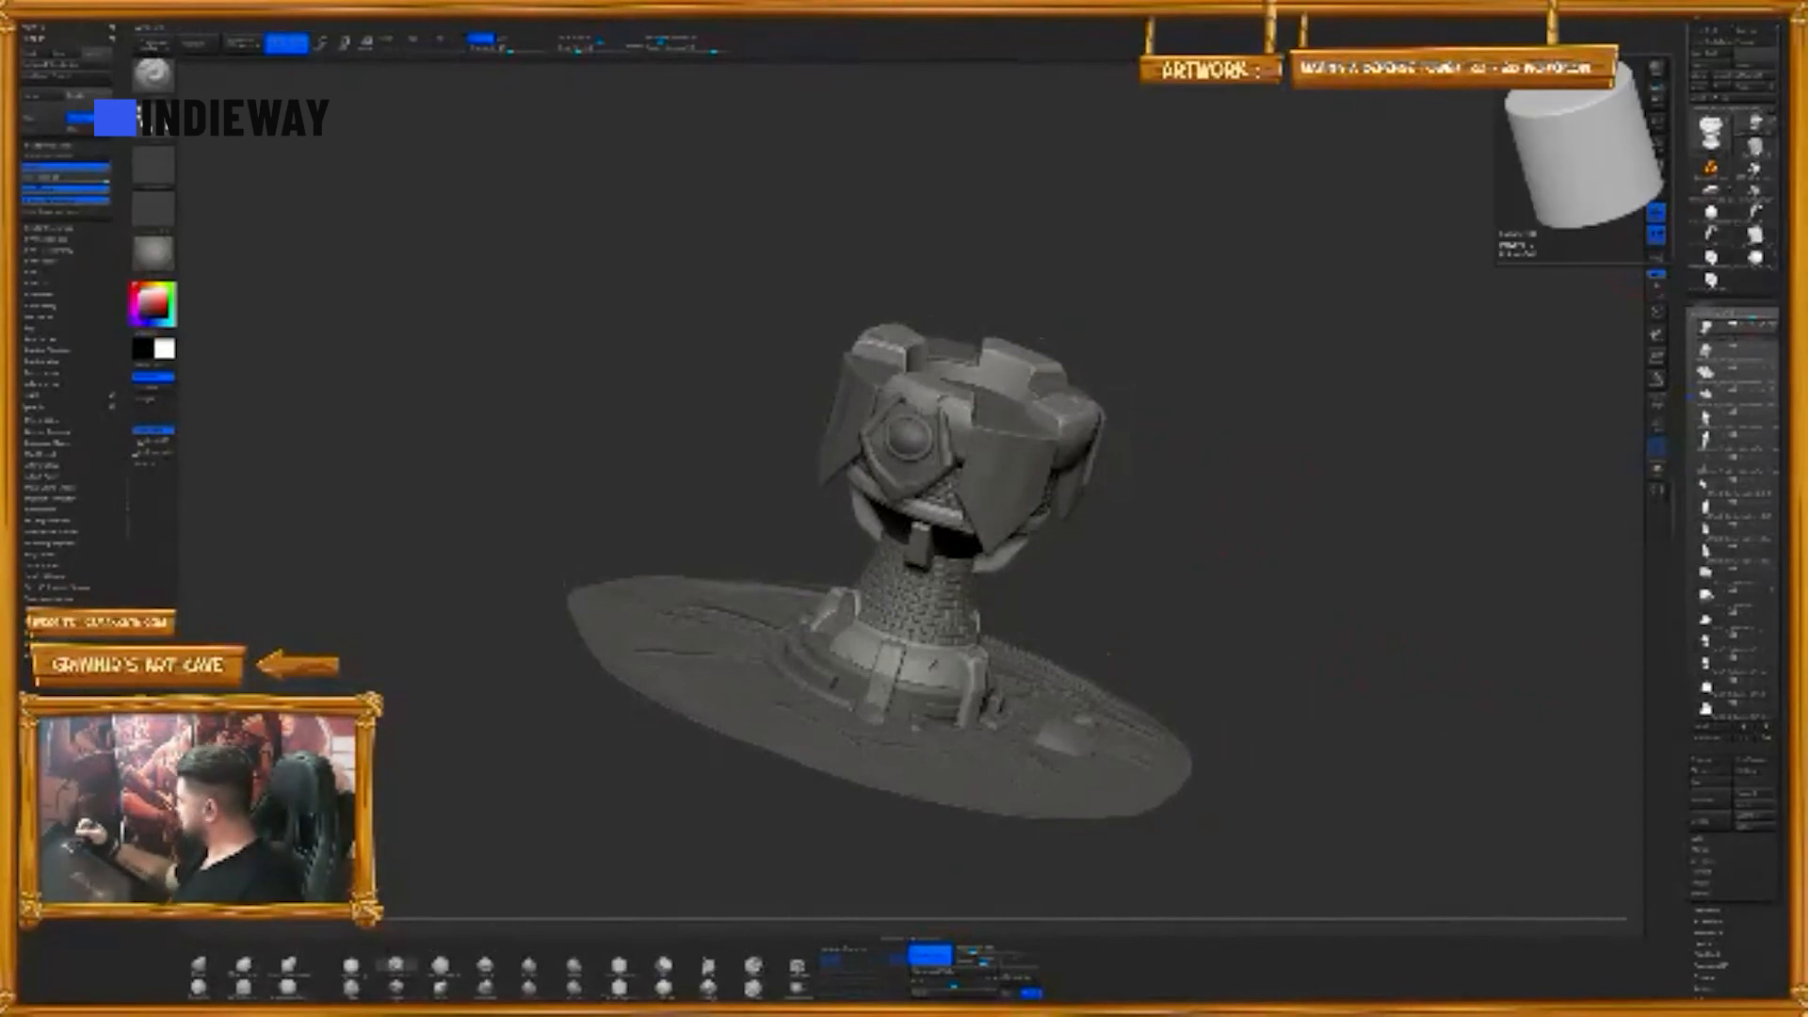
# - Bring up the plain cylinder tool in place of the tower, and reshape it into a slim upright column
pyautogui.click(1749, 149)
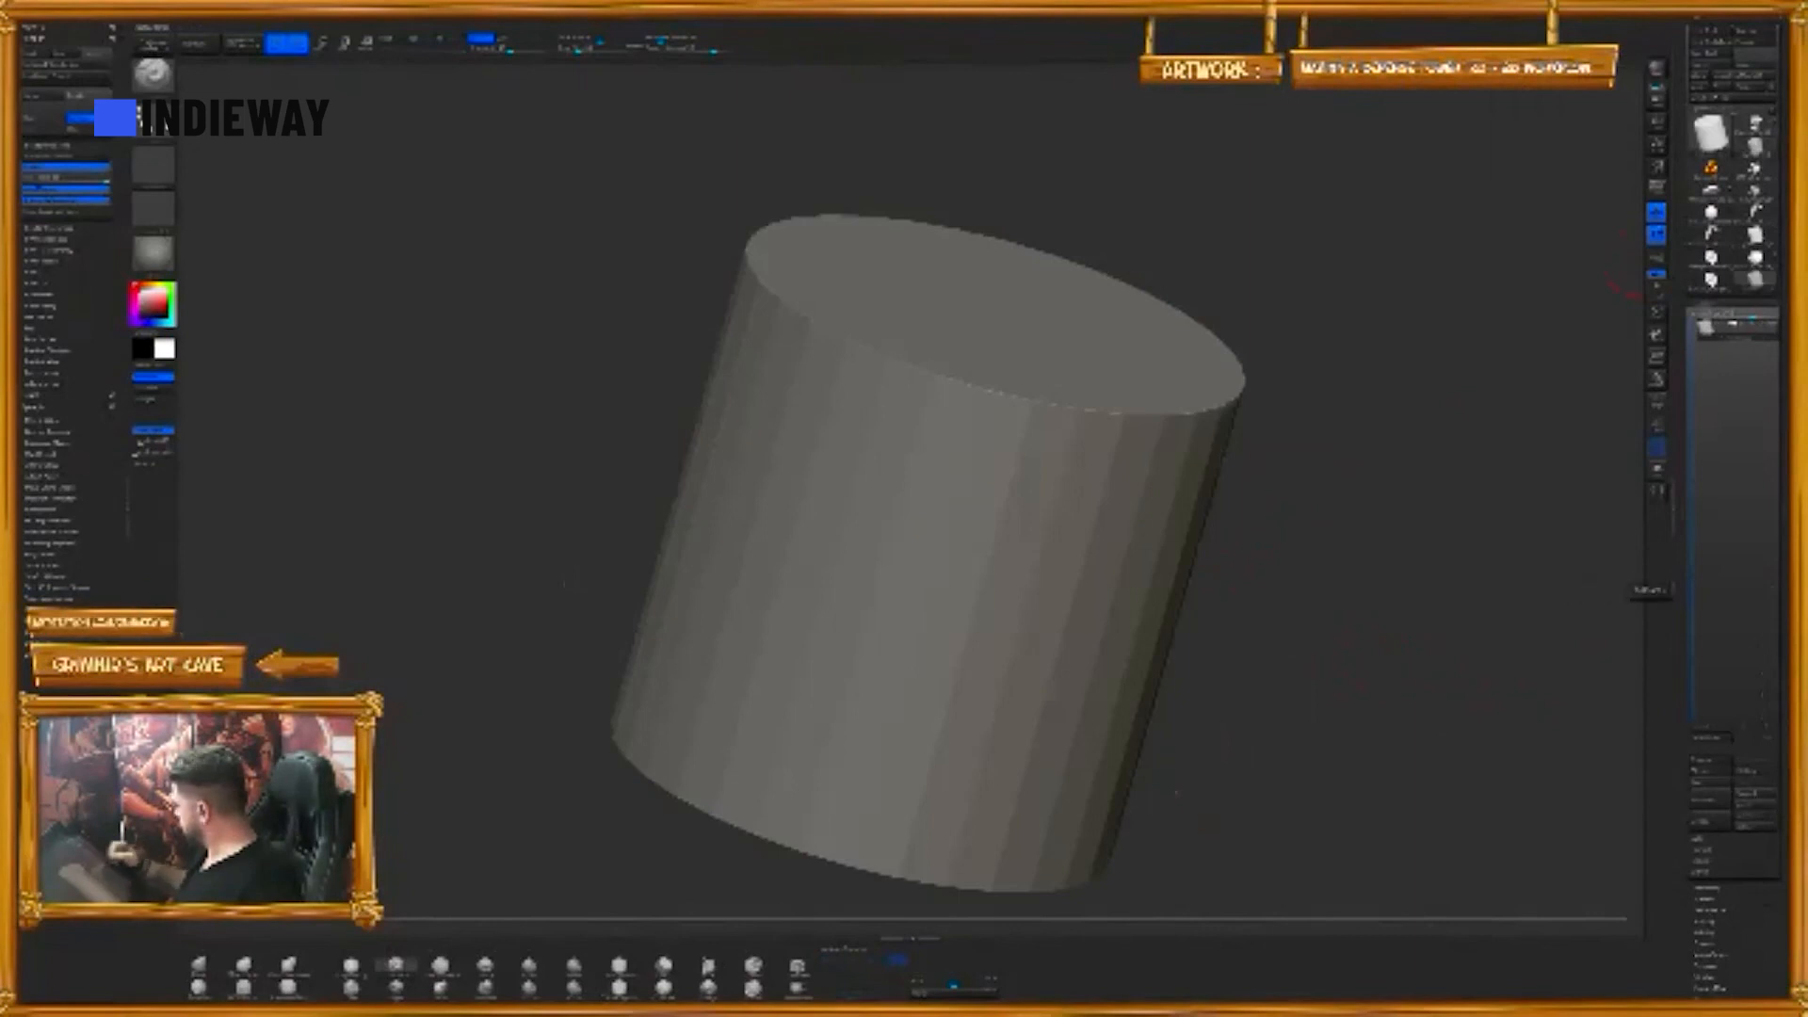
pyautogui.moveTo(1498, 562); pyautogui.dragTo(1223, 597)
pyautogui.press('w')
pyautogui.moveTo(927, 561); pyautogui.dragTo(929, 522)
pyautogui.press('q')
pyautogui.moveTo(1083, 465)
pyautogui.mouseDown()
pyautogui.moveTo(1068, 501)
pyautogui.moveTo(1082, 475)
pyautogui.mouseUp()
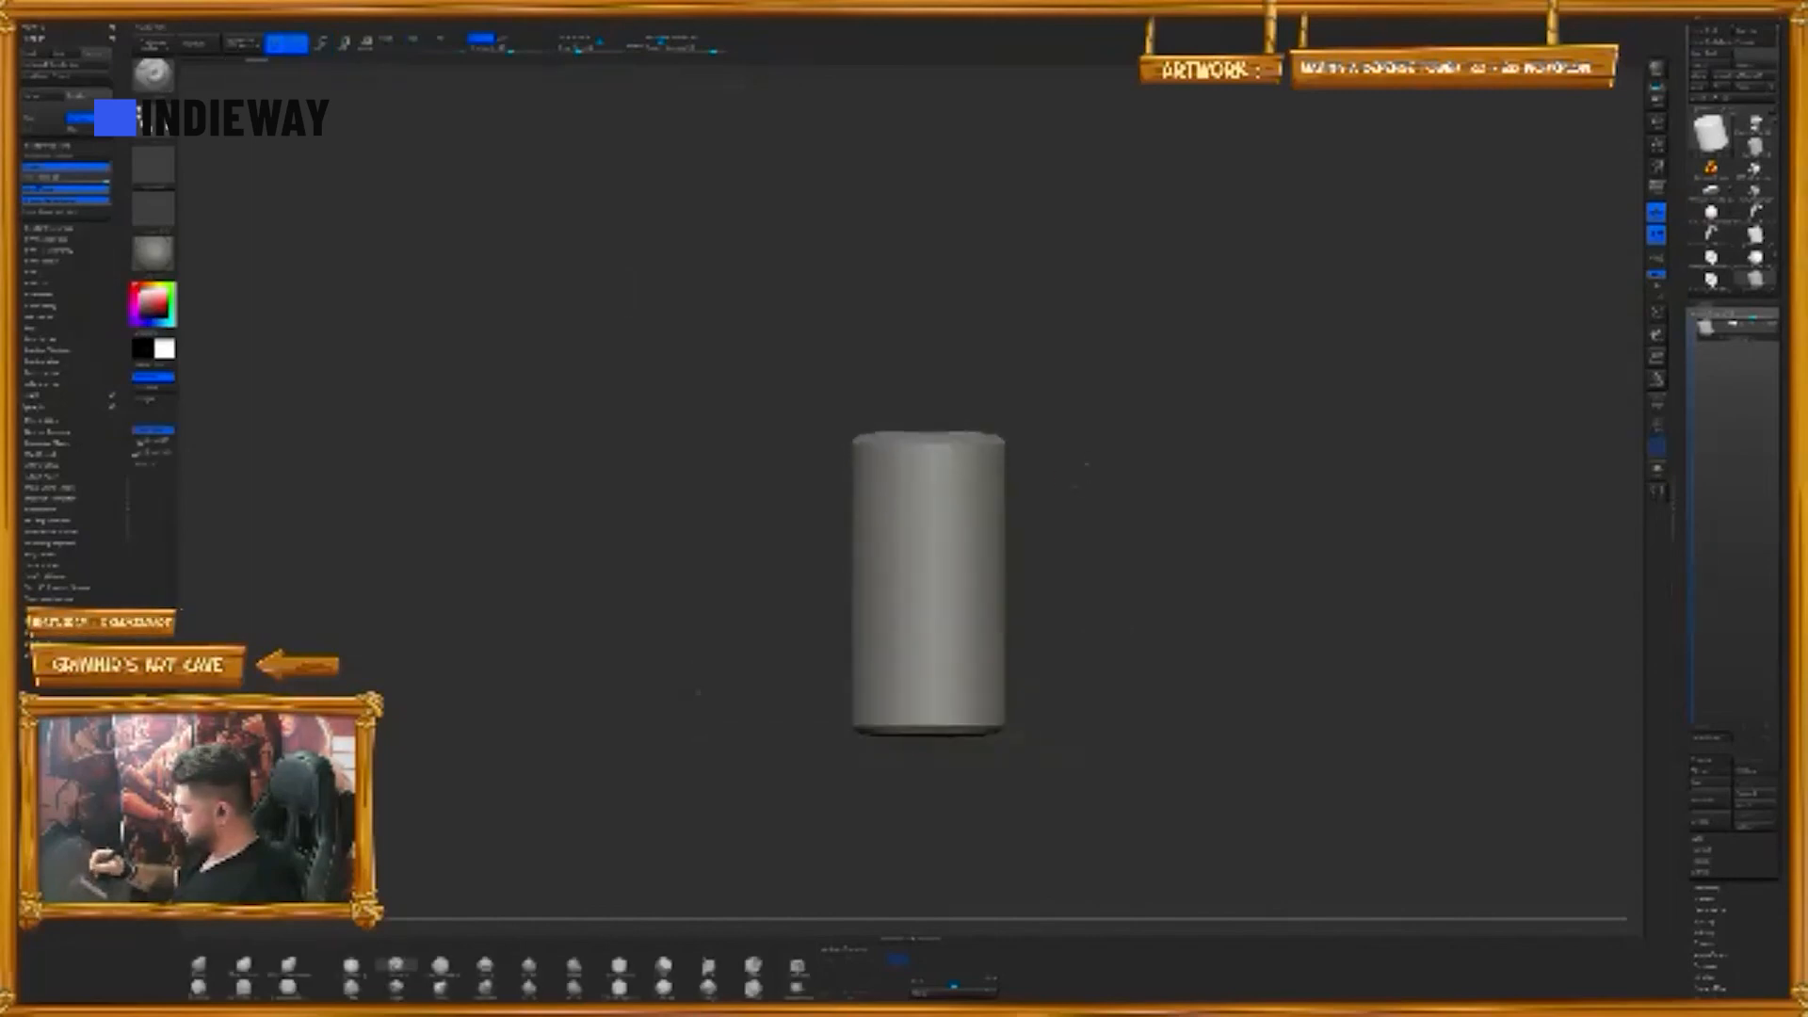
# - Mask the column's lower part using an inverted mask, and raise and widen the free upper part into a tower head
pyautogui.moveTo(1040, 283); pyautogui.dragTo(763, 533)
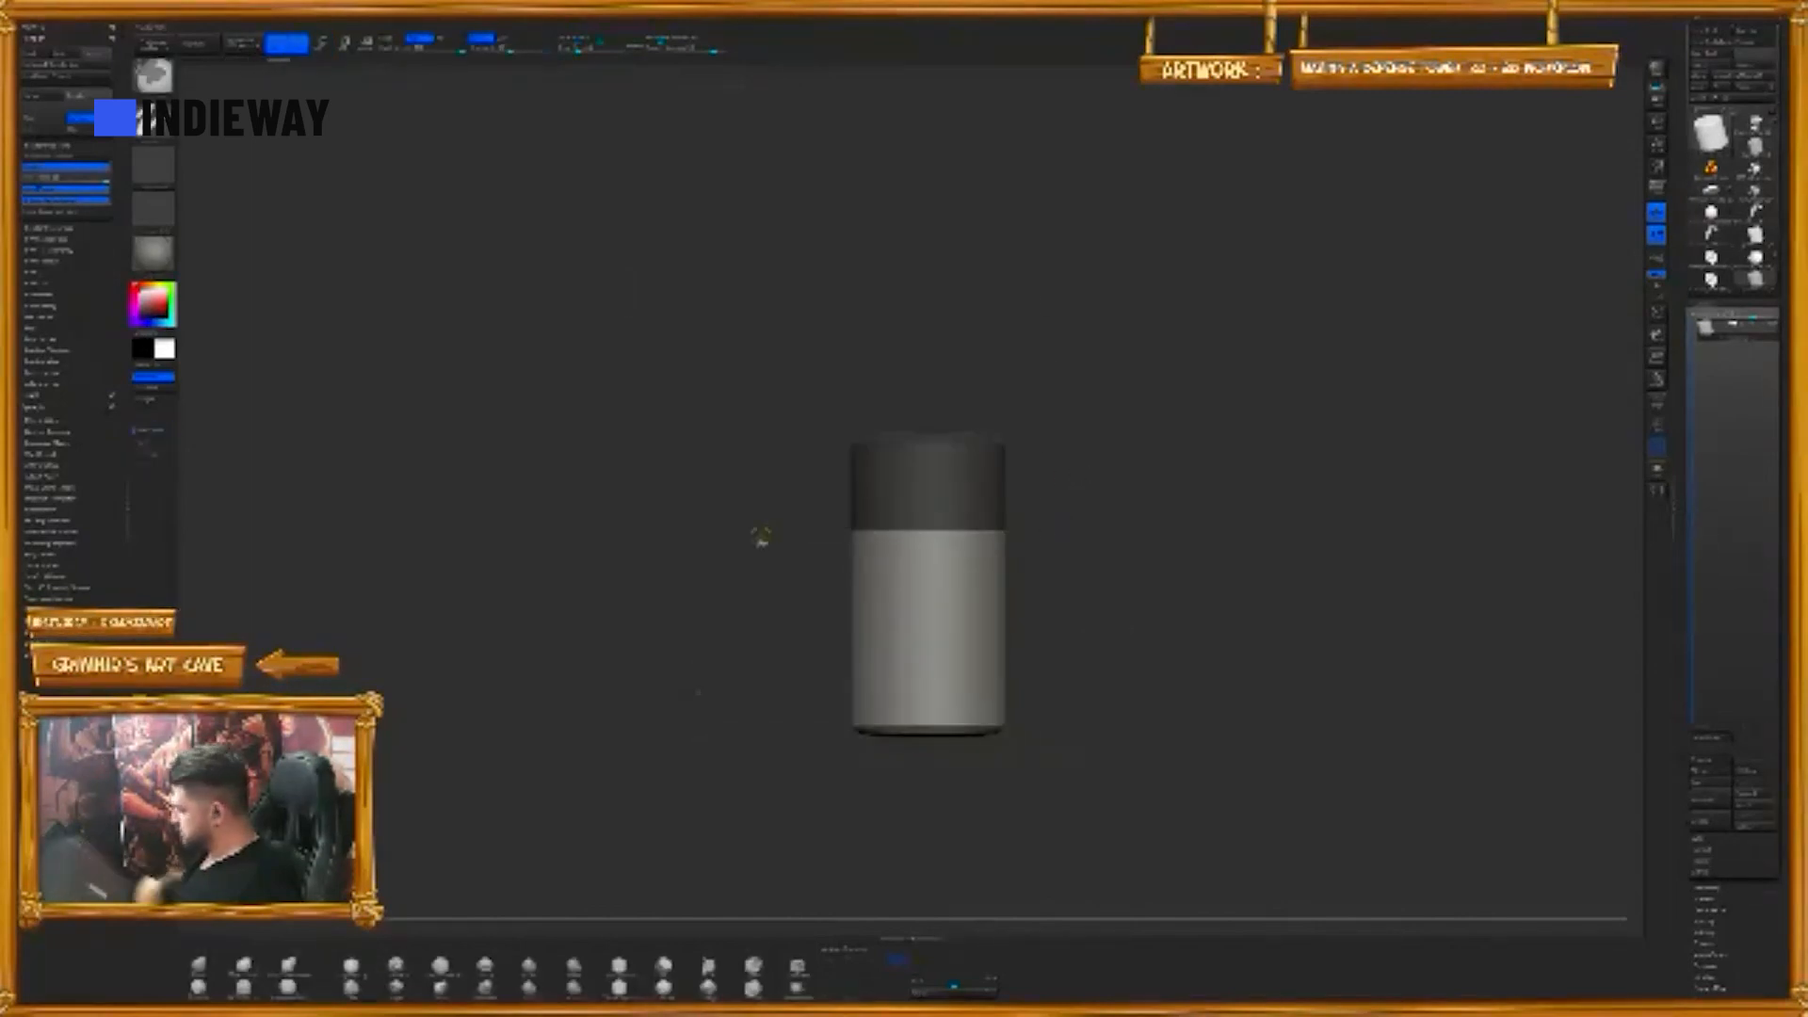
pyautogui.keyDown('ctrl'); pyautogui.click(1057, 507); pyautogui.keyUp('ctrl')
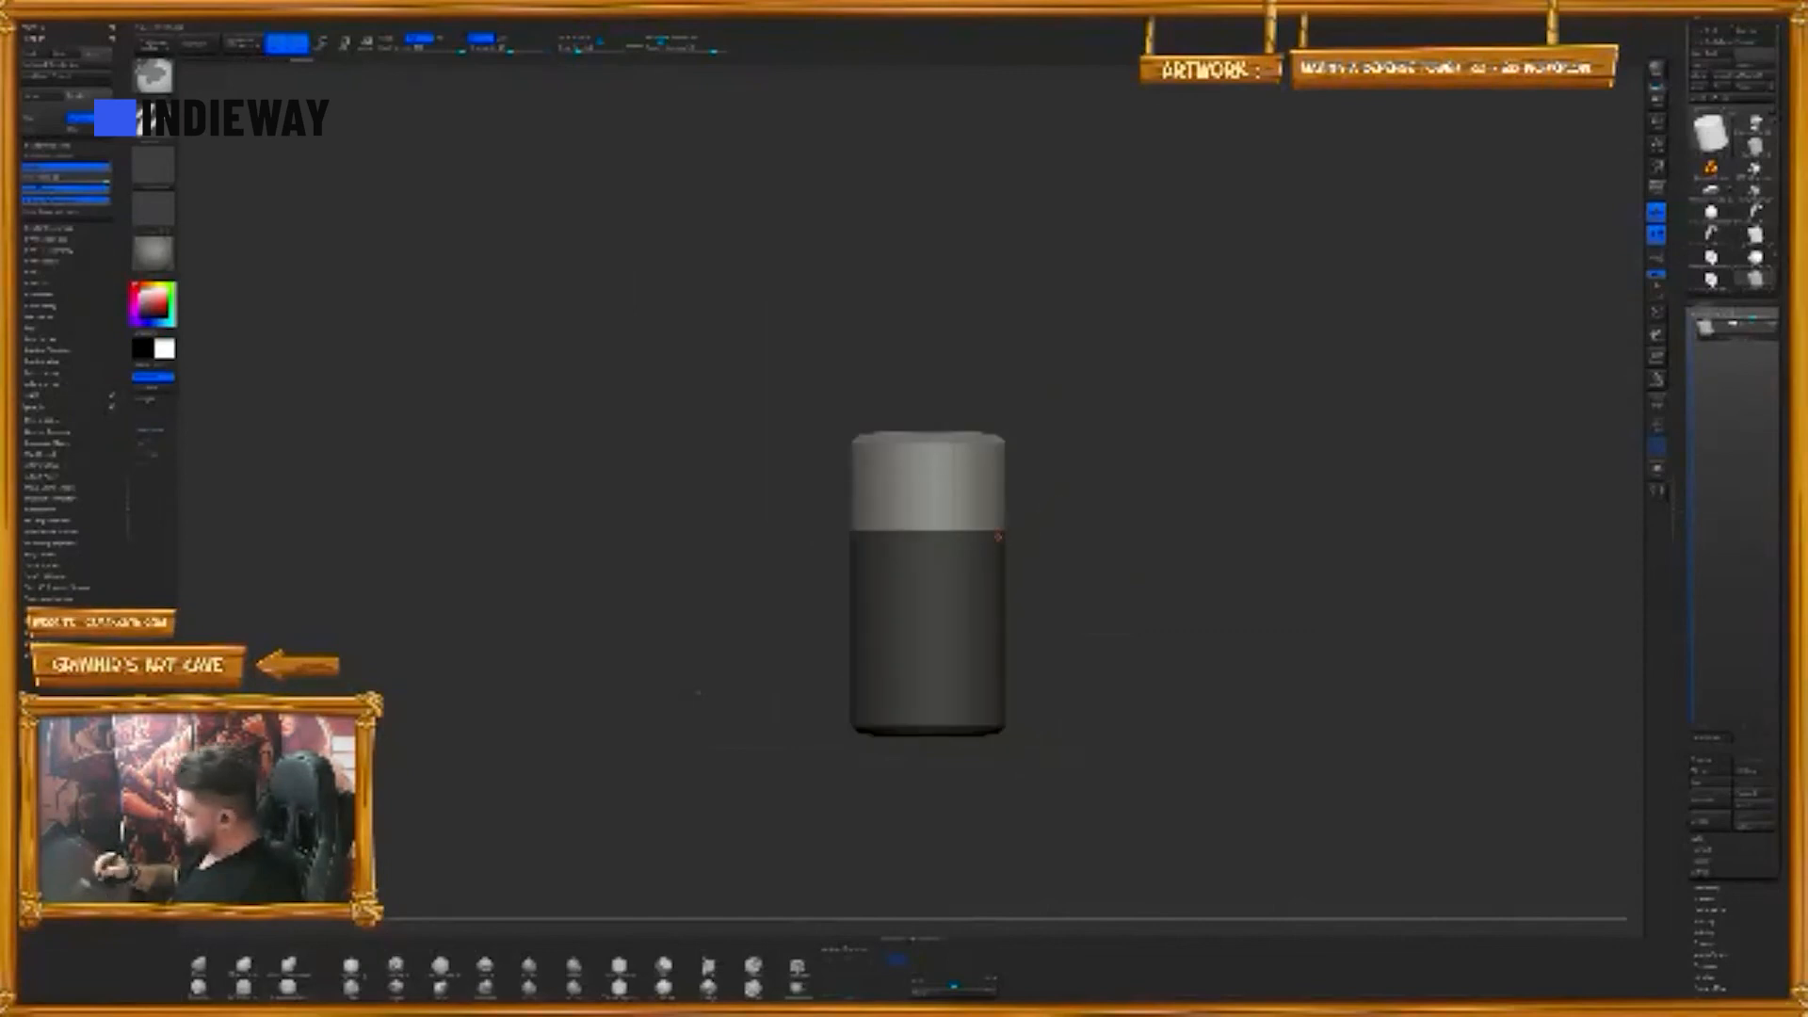
pyautogui.press('w')
pyautogui.click(918, 511)
pyautogui.moveTo(928, 481)
pyautogui.mouseDown()
pyautogui.moveTo(953, 480)
pyautogui.moveTo(928, 371)
pyautogui.mouseUp()
pyautogui.press('q')
pyautogui.moveTo(1131, 363)
pyautogui.mouseDown()
pyautogui.moveTo(1139, 424)
pyautogui.moveTo(1142, 404)
pyautogui.moveTo(1157, 439)
pyautogui.moveTo(1178, 424)
pyautogui.moveTo(1202, 509)
pyautogui.moveTo(1194, 446)
pyautogui.moveTo(1199, 505)
pyautogui.moveTo(1058, 484)
pyautogui.mouseUp()
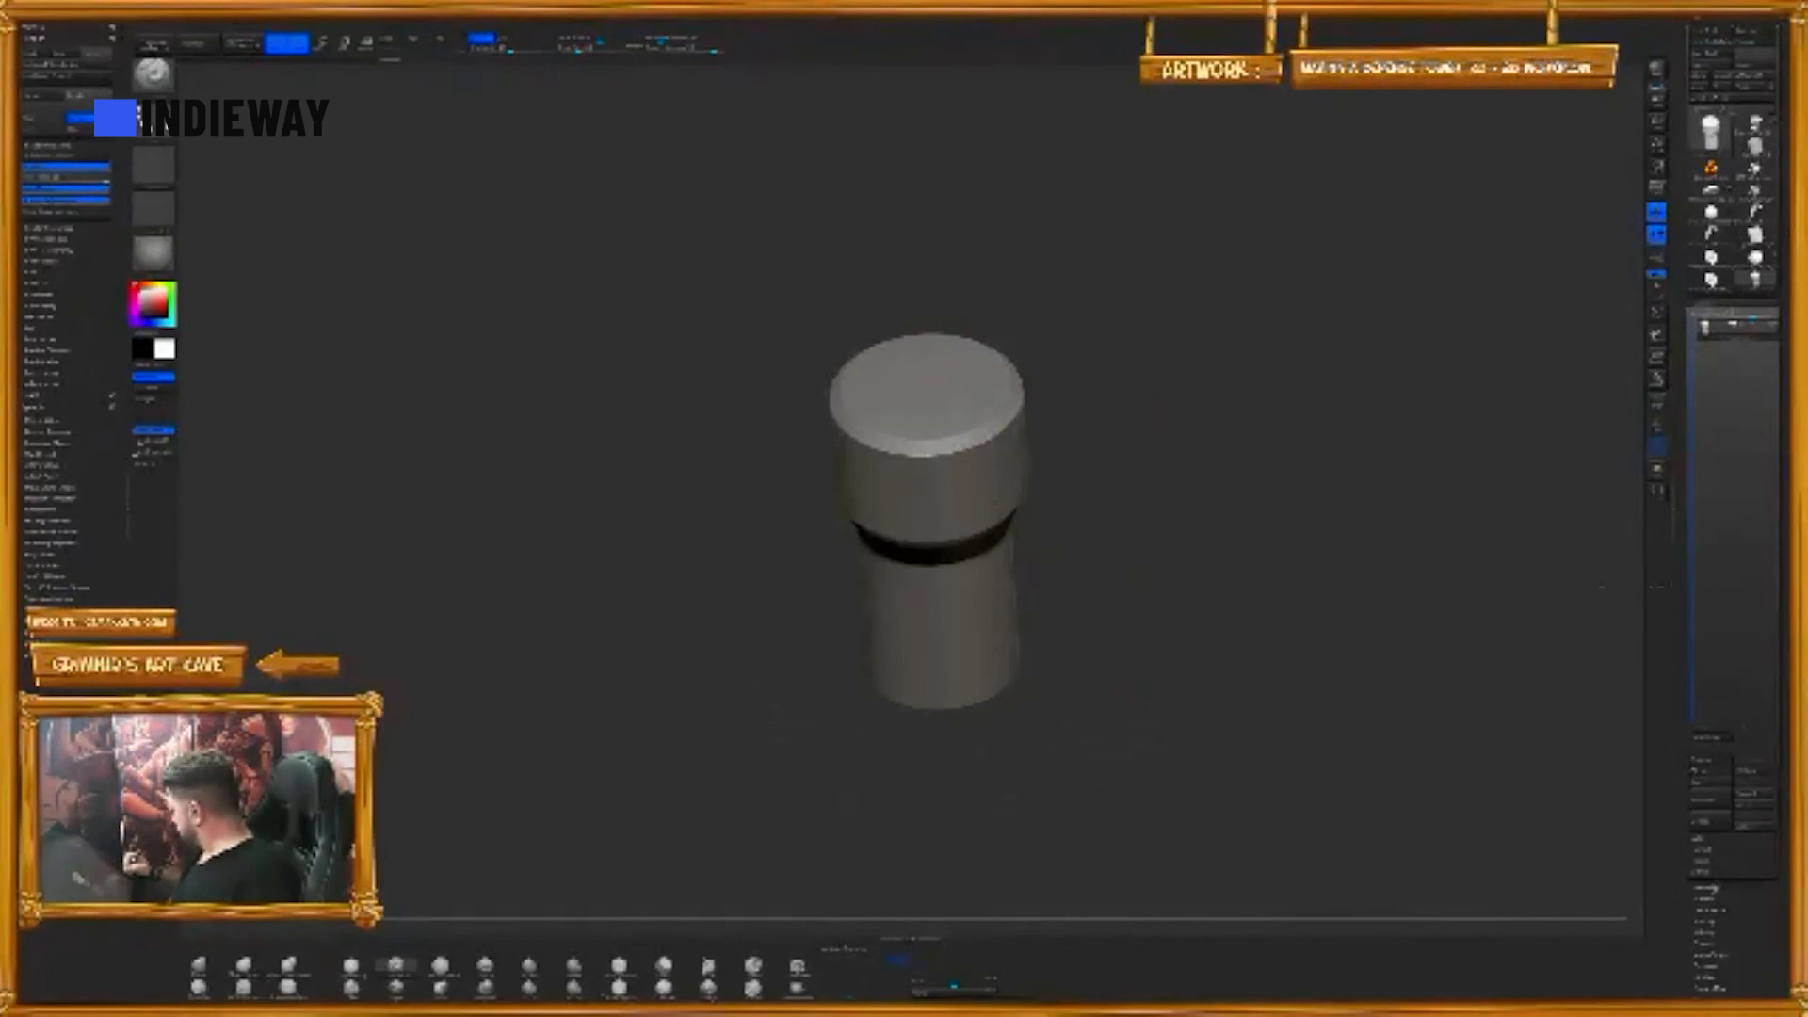
# - Make an editable PolyMesh3D copy of the stepped column
pyautogui.click(1708, 888)
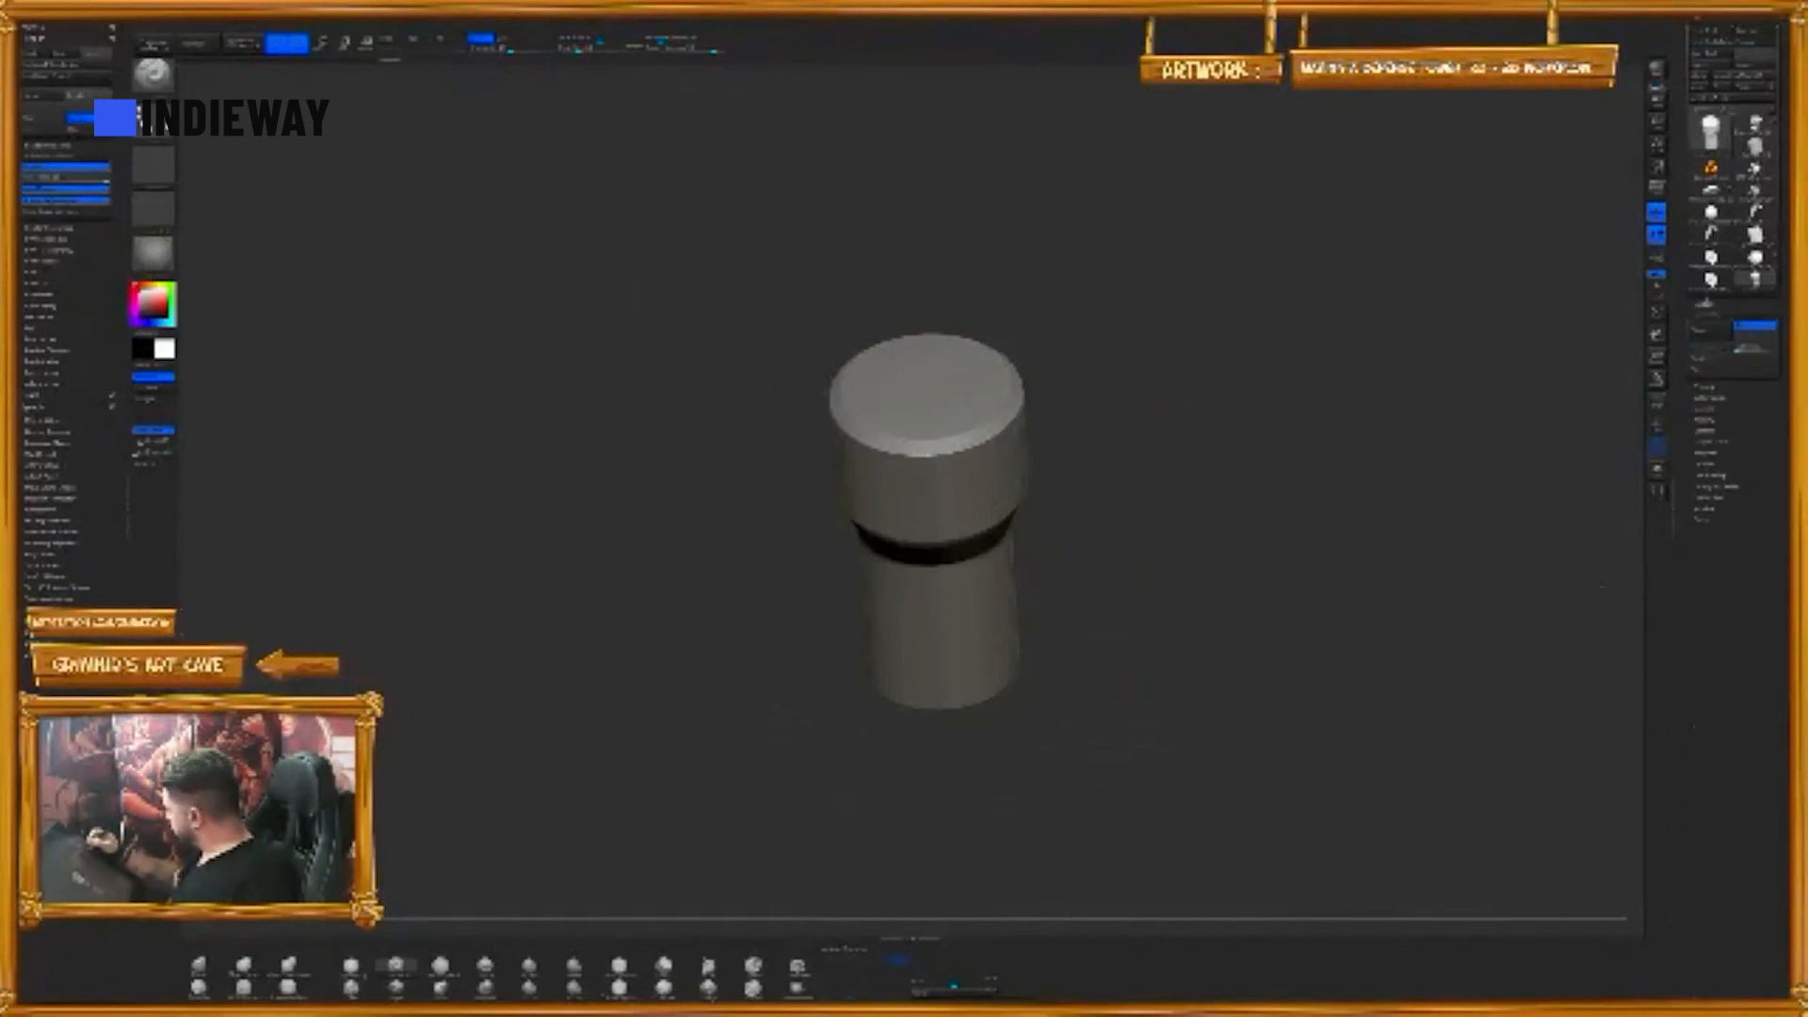
pyautogui.click(1706, 307)
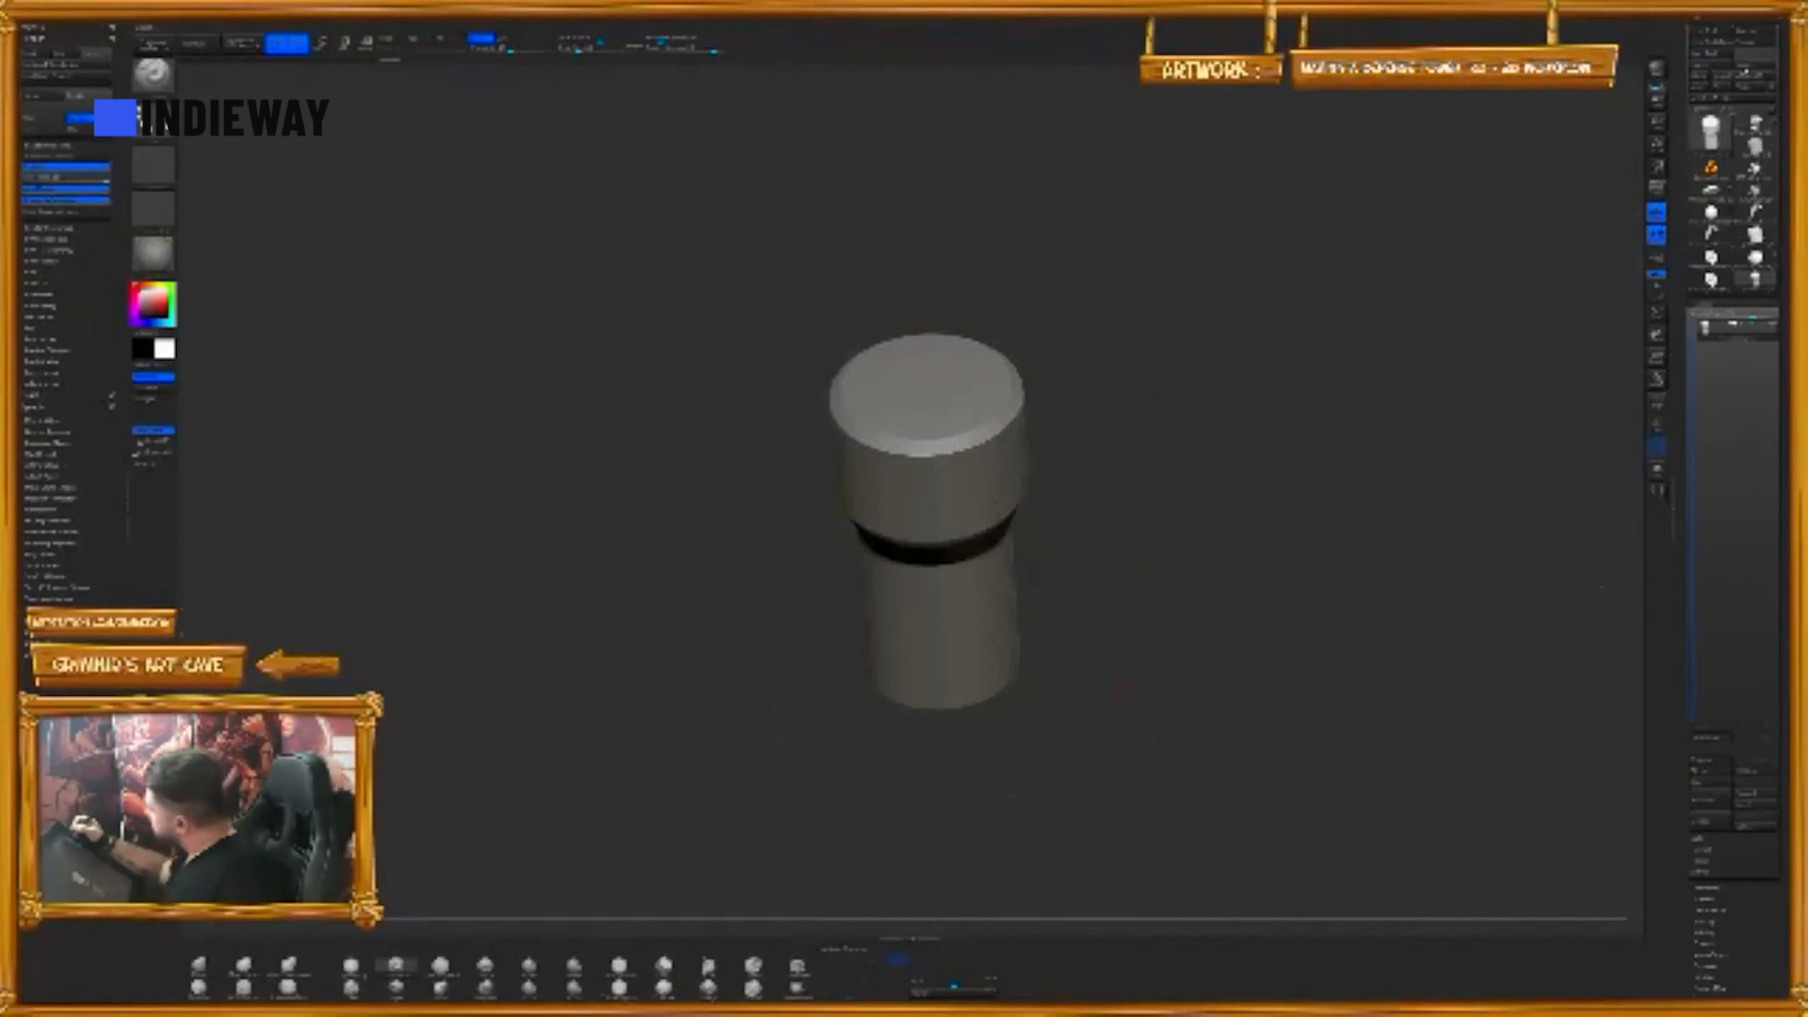
pyautogui.click(1733, 76)
pyautogui.click(1754, 280)
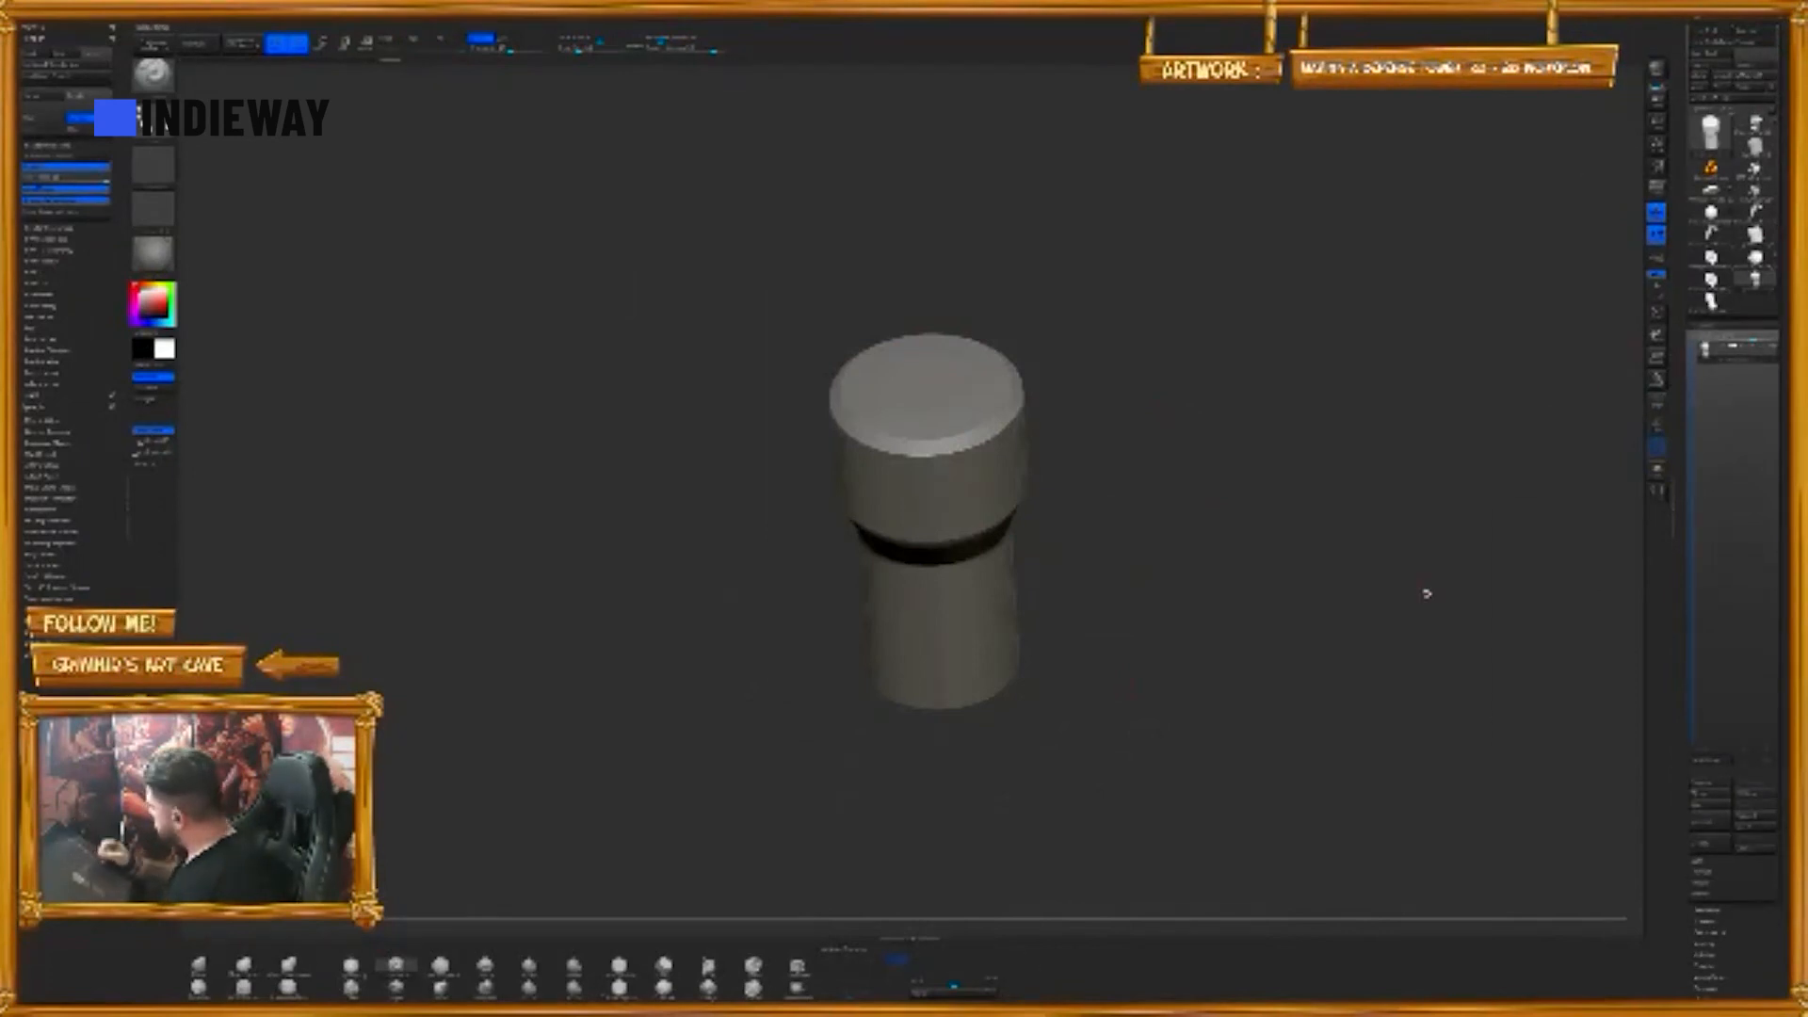
pyautogui.click(1730, 911)
pyautogui.moveTo(1555, 440); pyautogui.dragTo(1070, 719)
# - Bring up the editable polymesh column with the ZModeler brush, and set the brush's polygon action for the top face
pyautogui.click(799, 969)
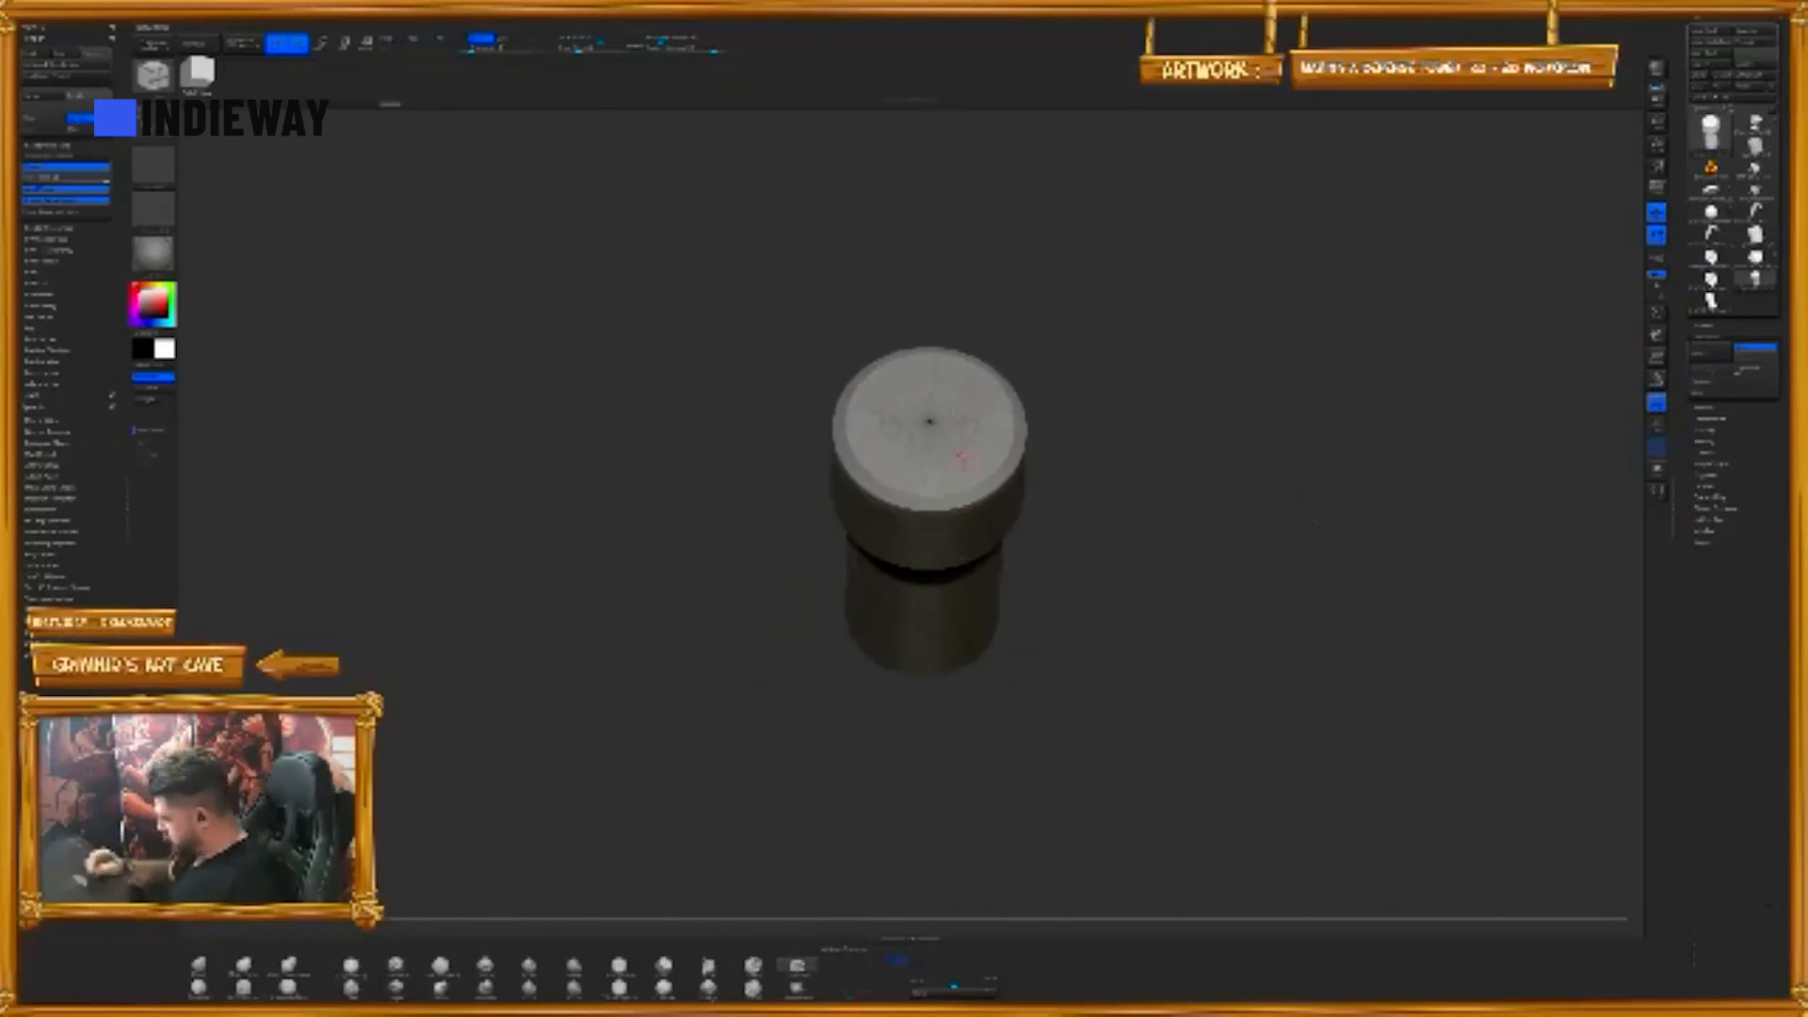
pyautogui.click(946, 450)
pyautogui.click(1014, 468)
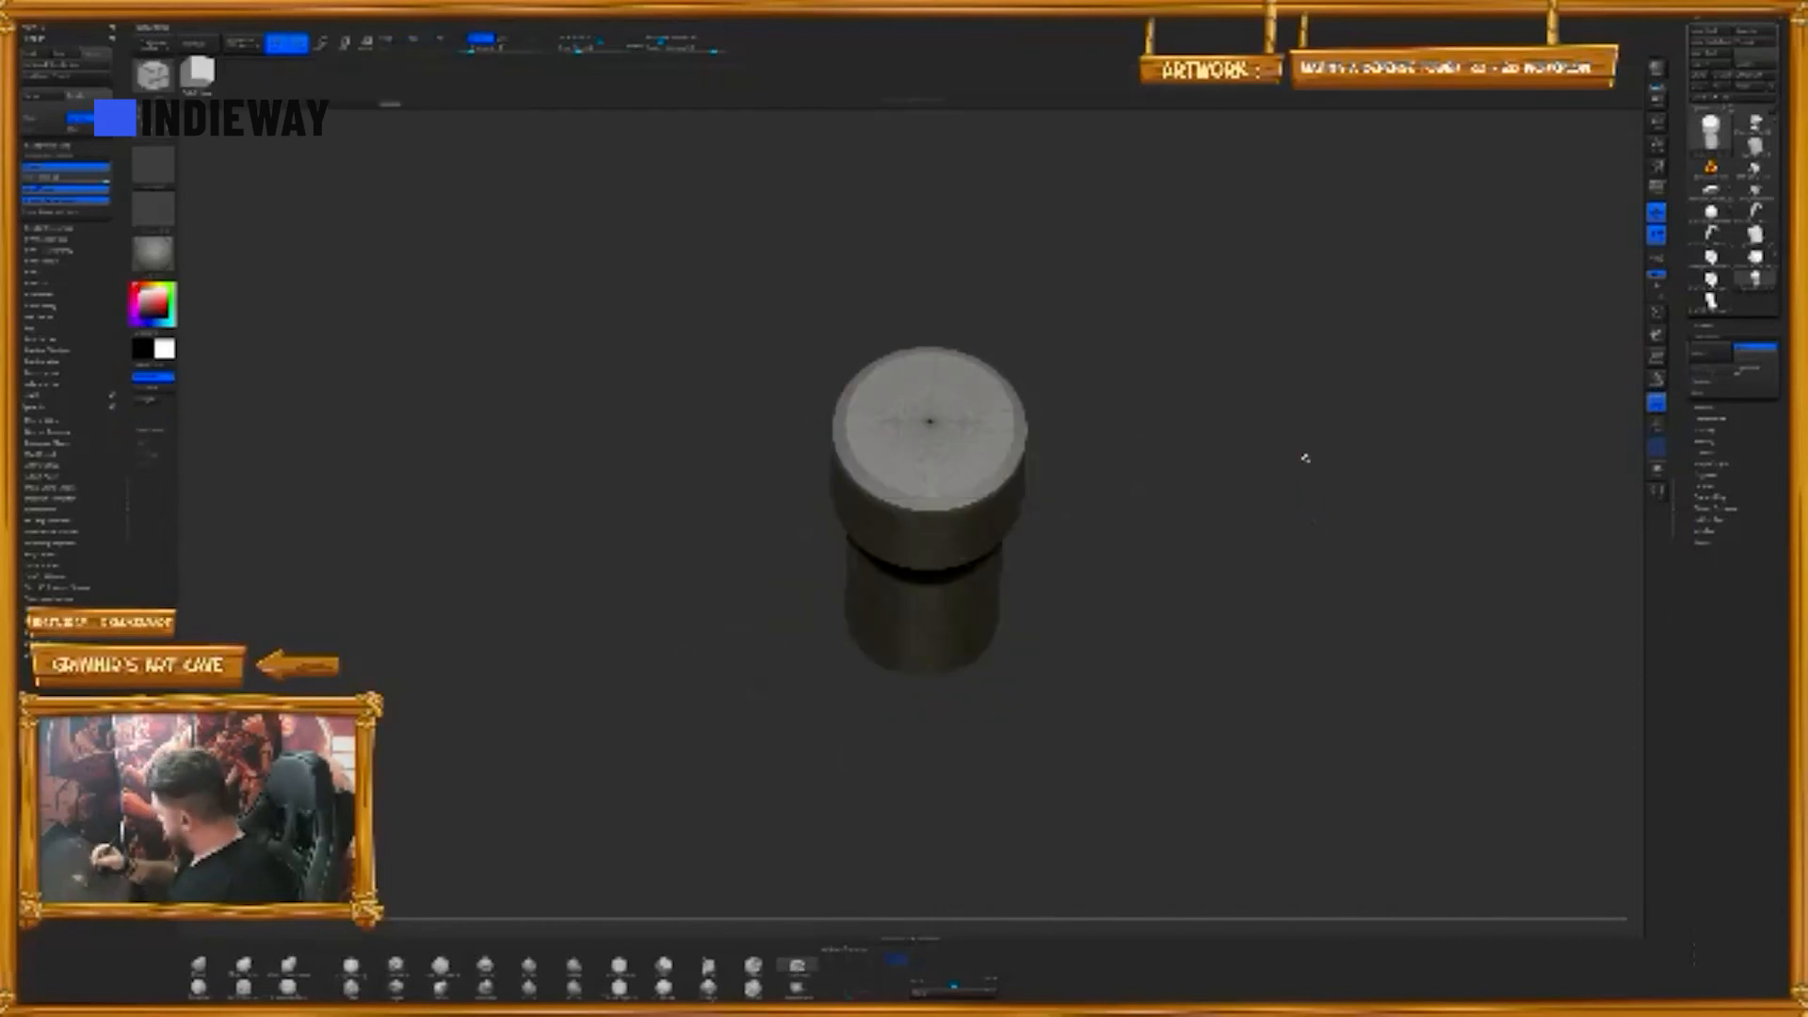
pyautogui.click(1727, 299)
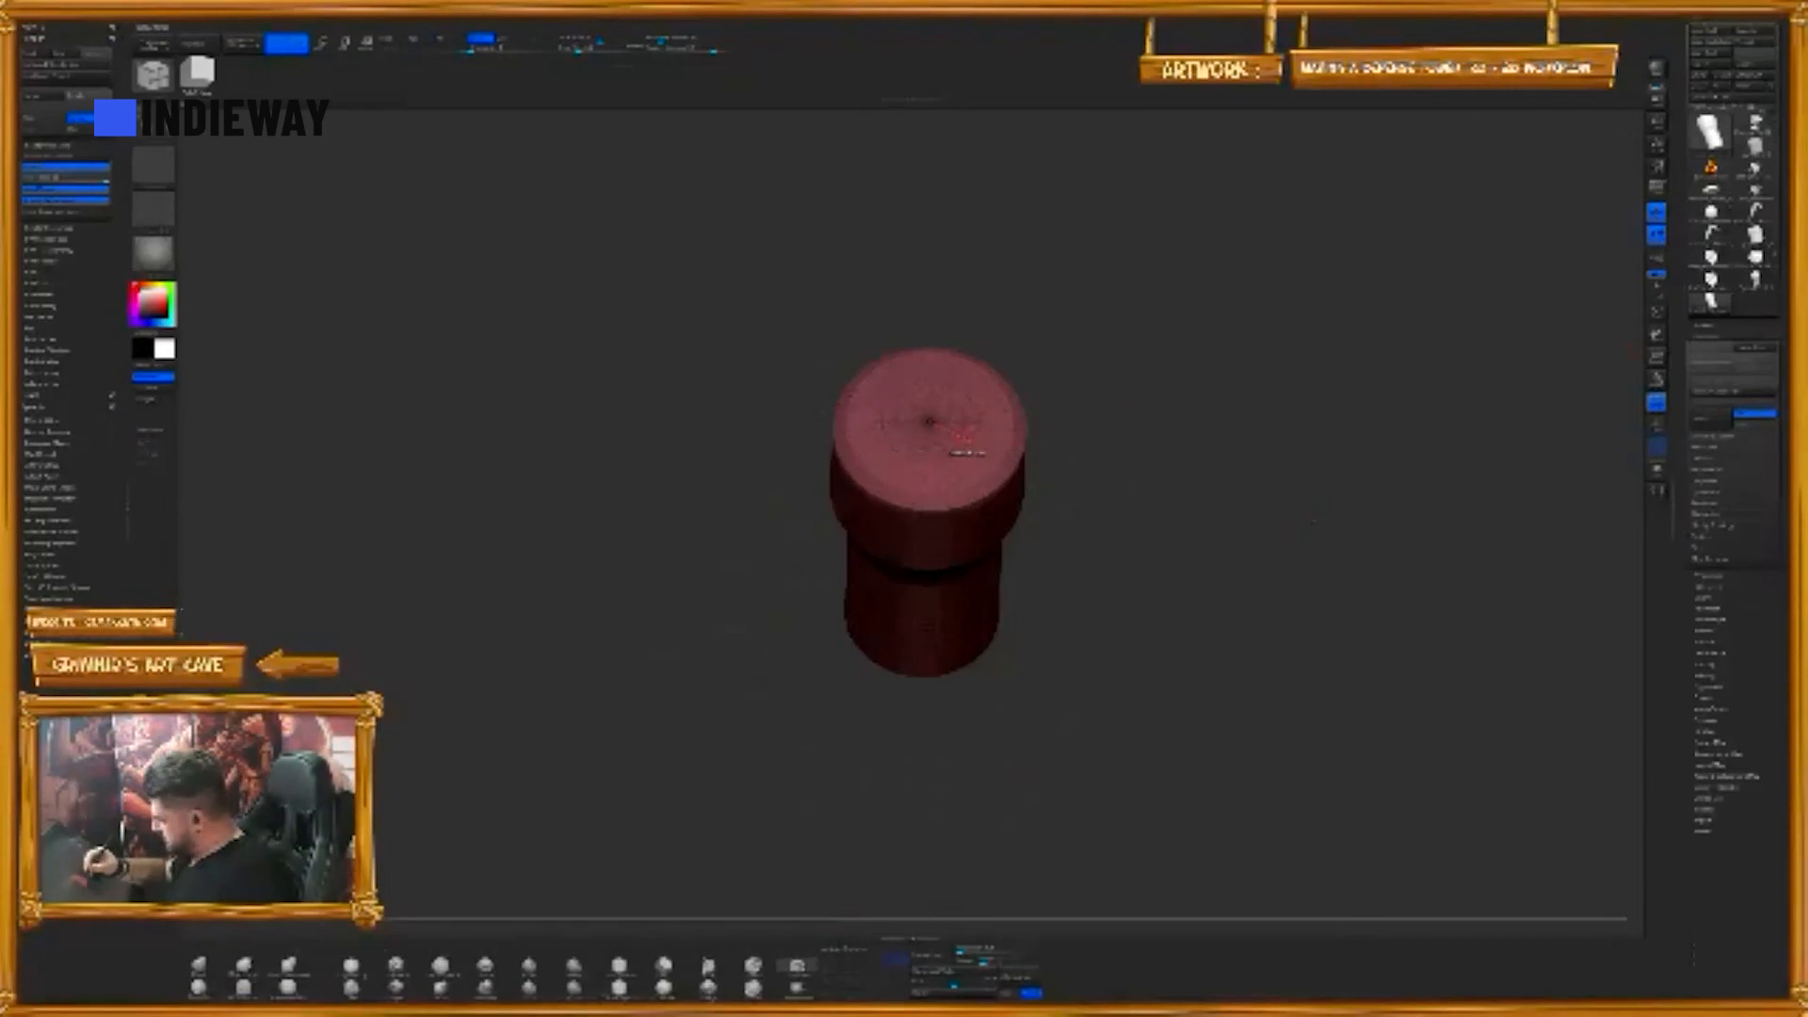
pyautogui.rightClick(961, 436)
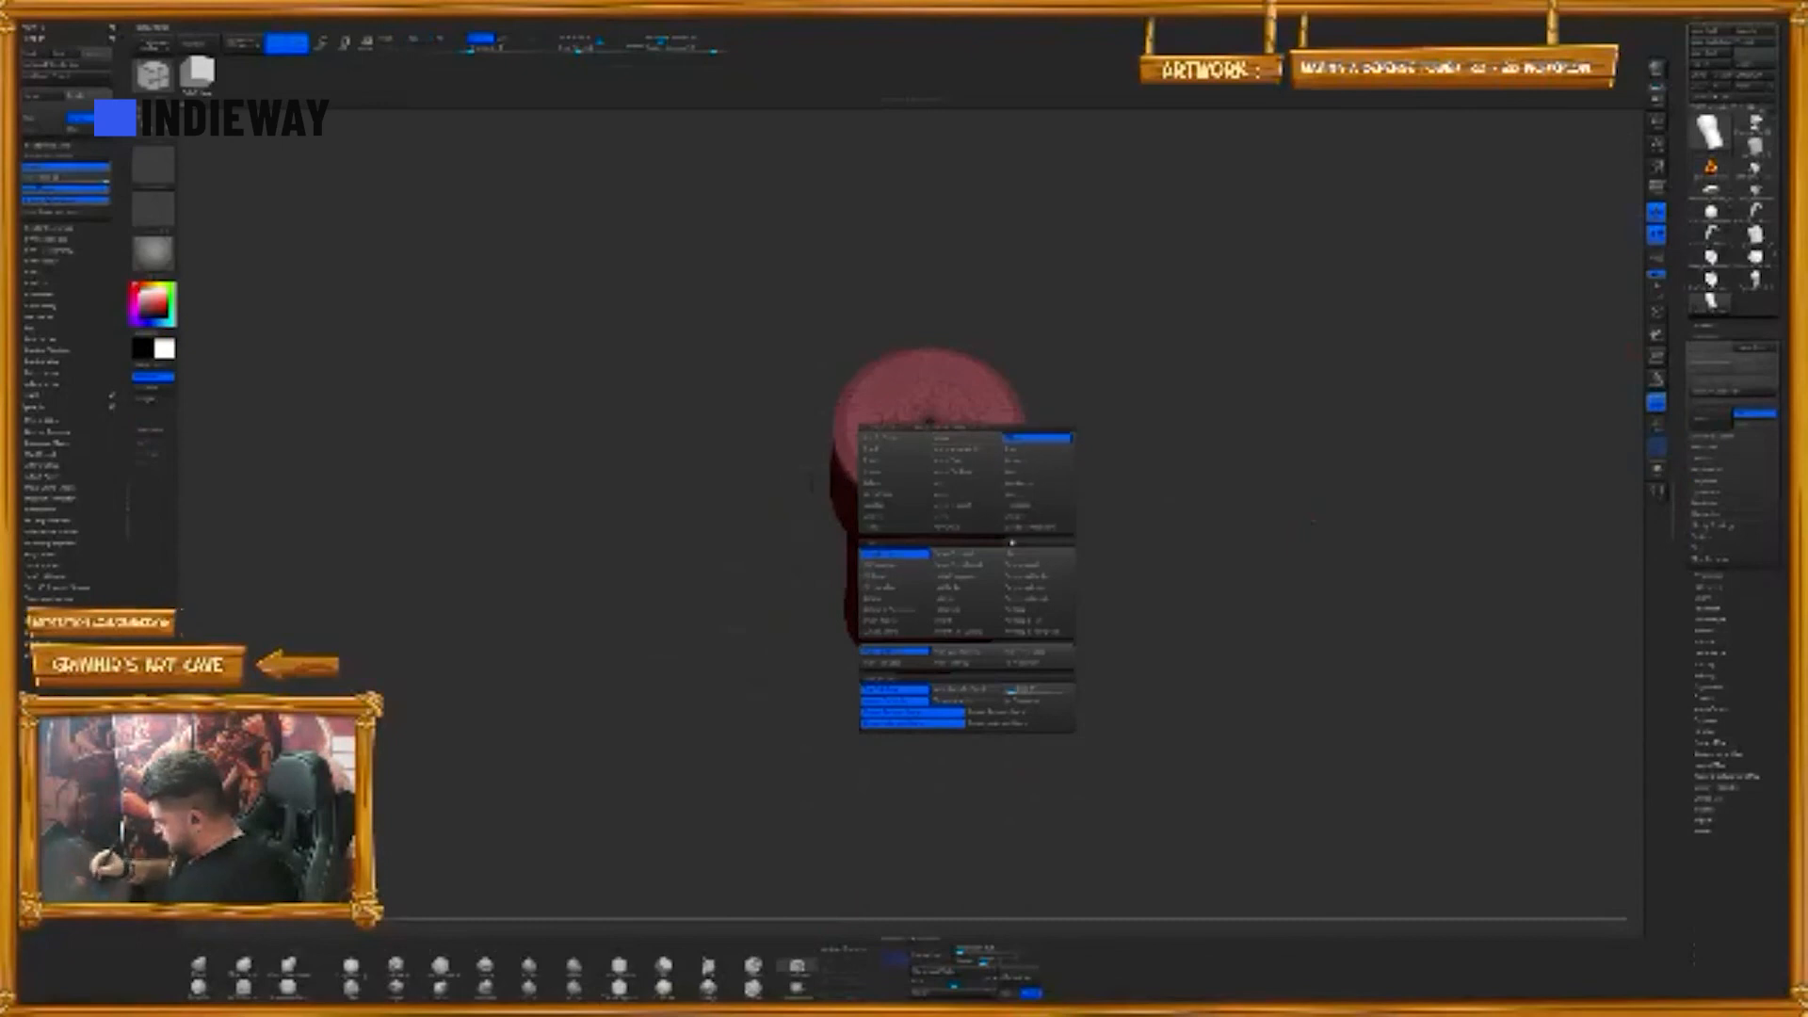
pyautogui.click(914, 554)
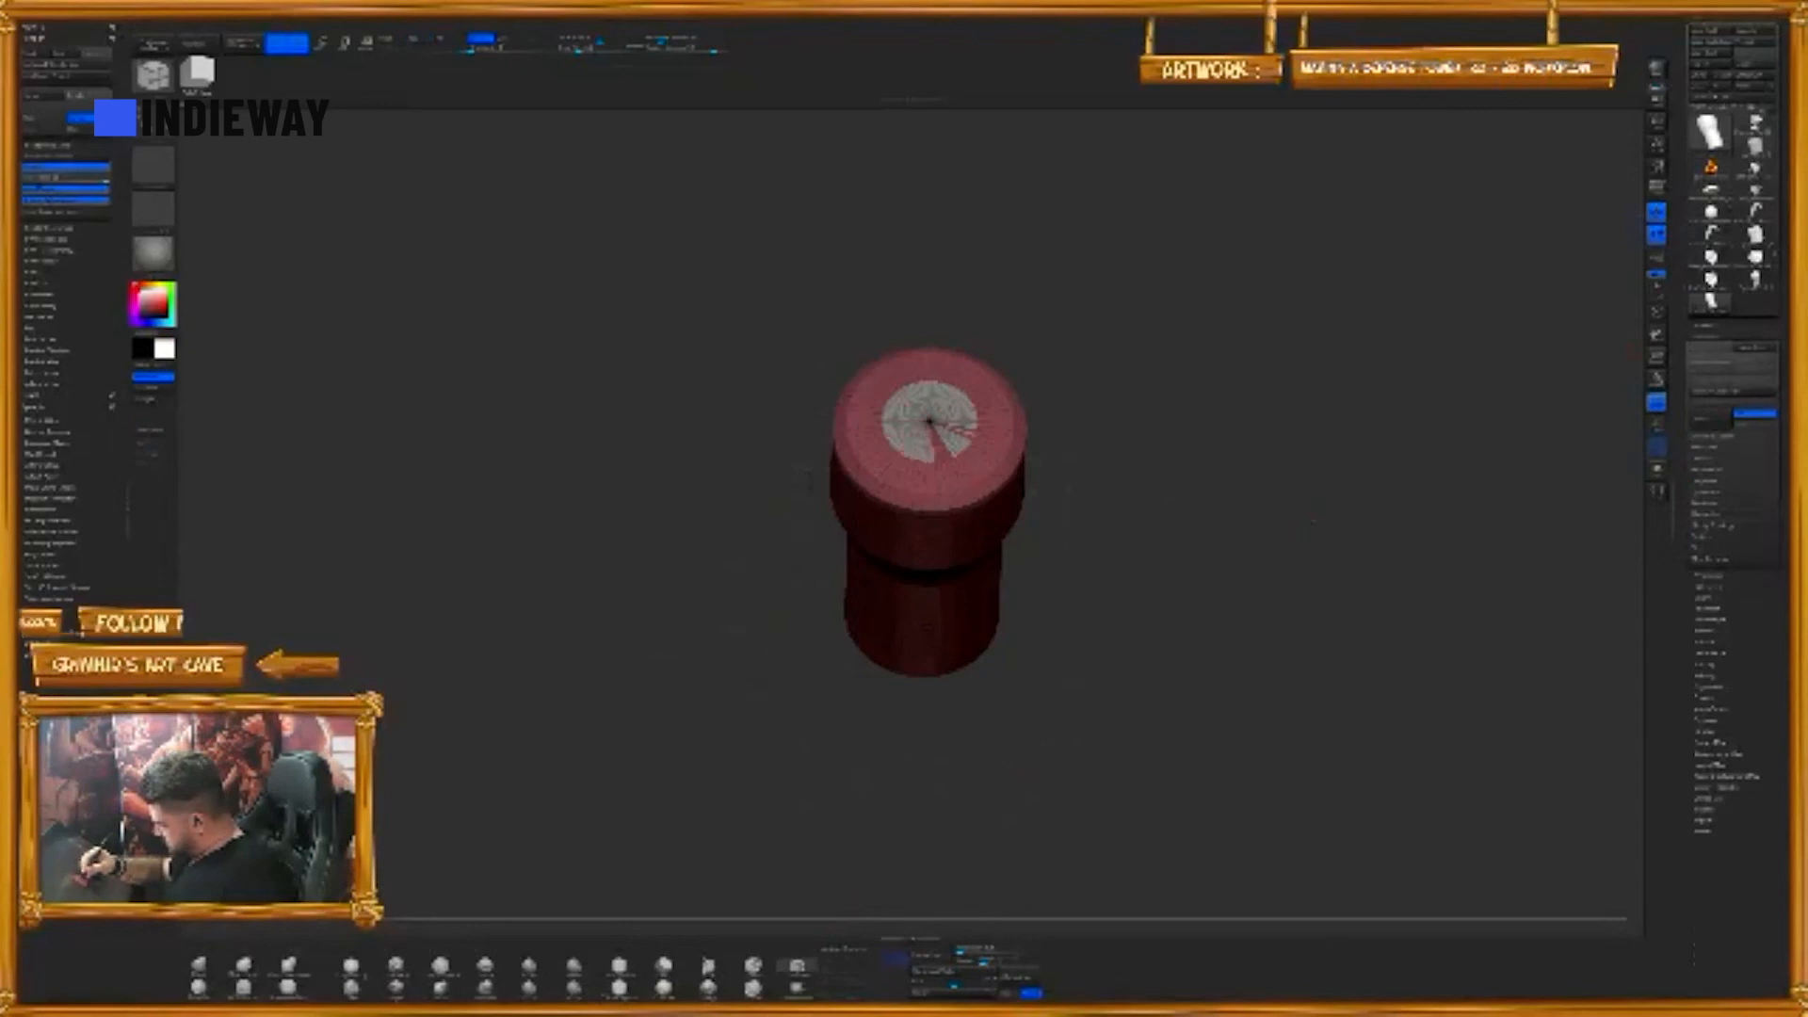
# - Give the round centre of the column's top its own polygroup and push it down into a hollow opening
pyautogui.moveTo(1037, 358); pyautogui.dragTo(1069, 338)
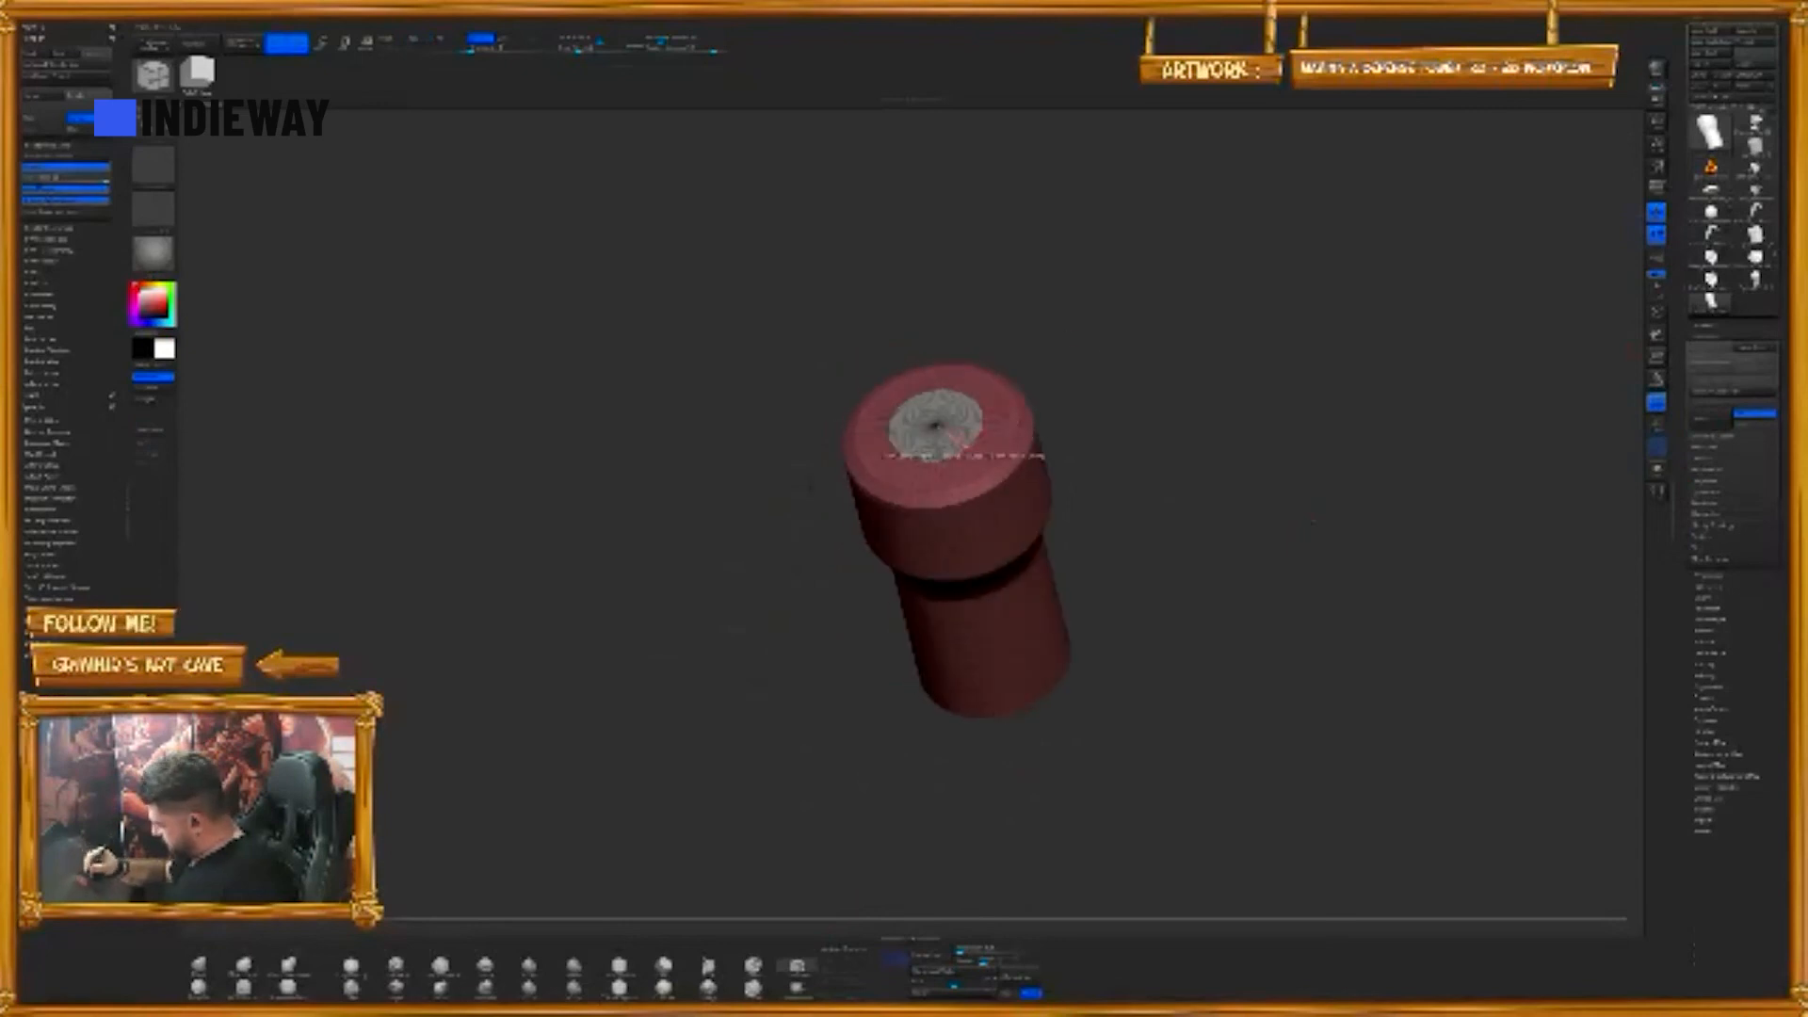
pyautogui.click(955, 454)
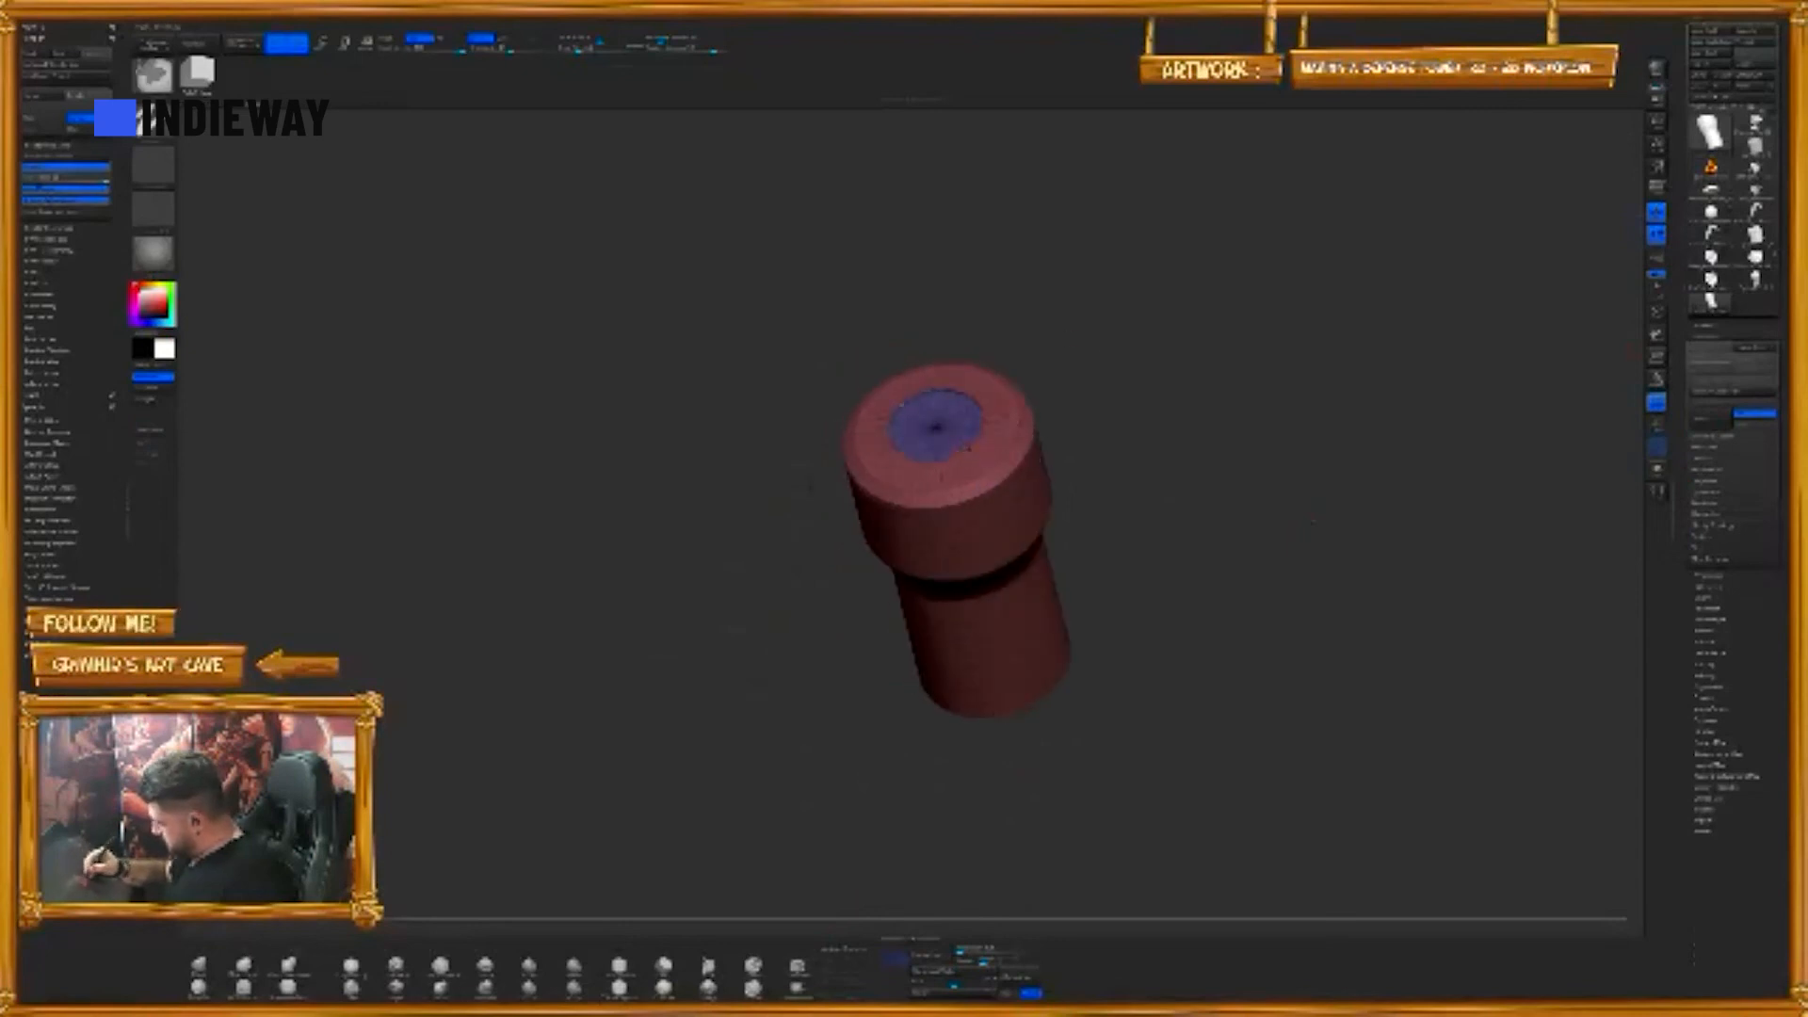
pyautogui.moveTo(1063, 351); pyautogui.dragTo(963, 435)
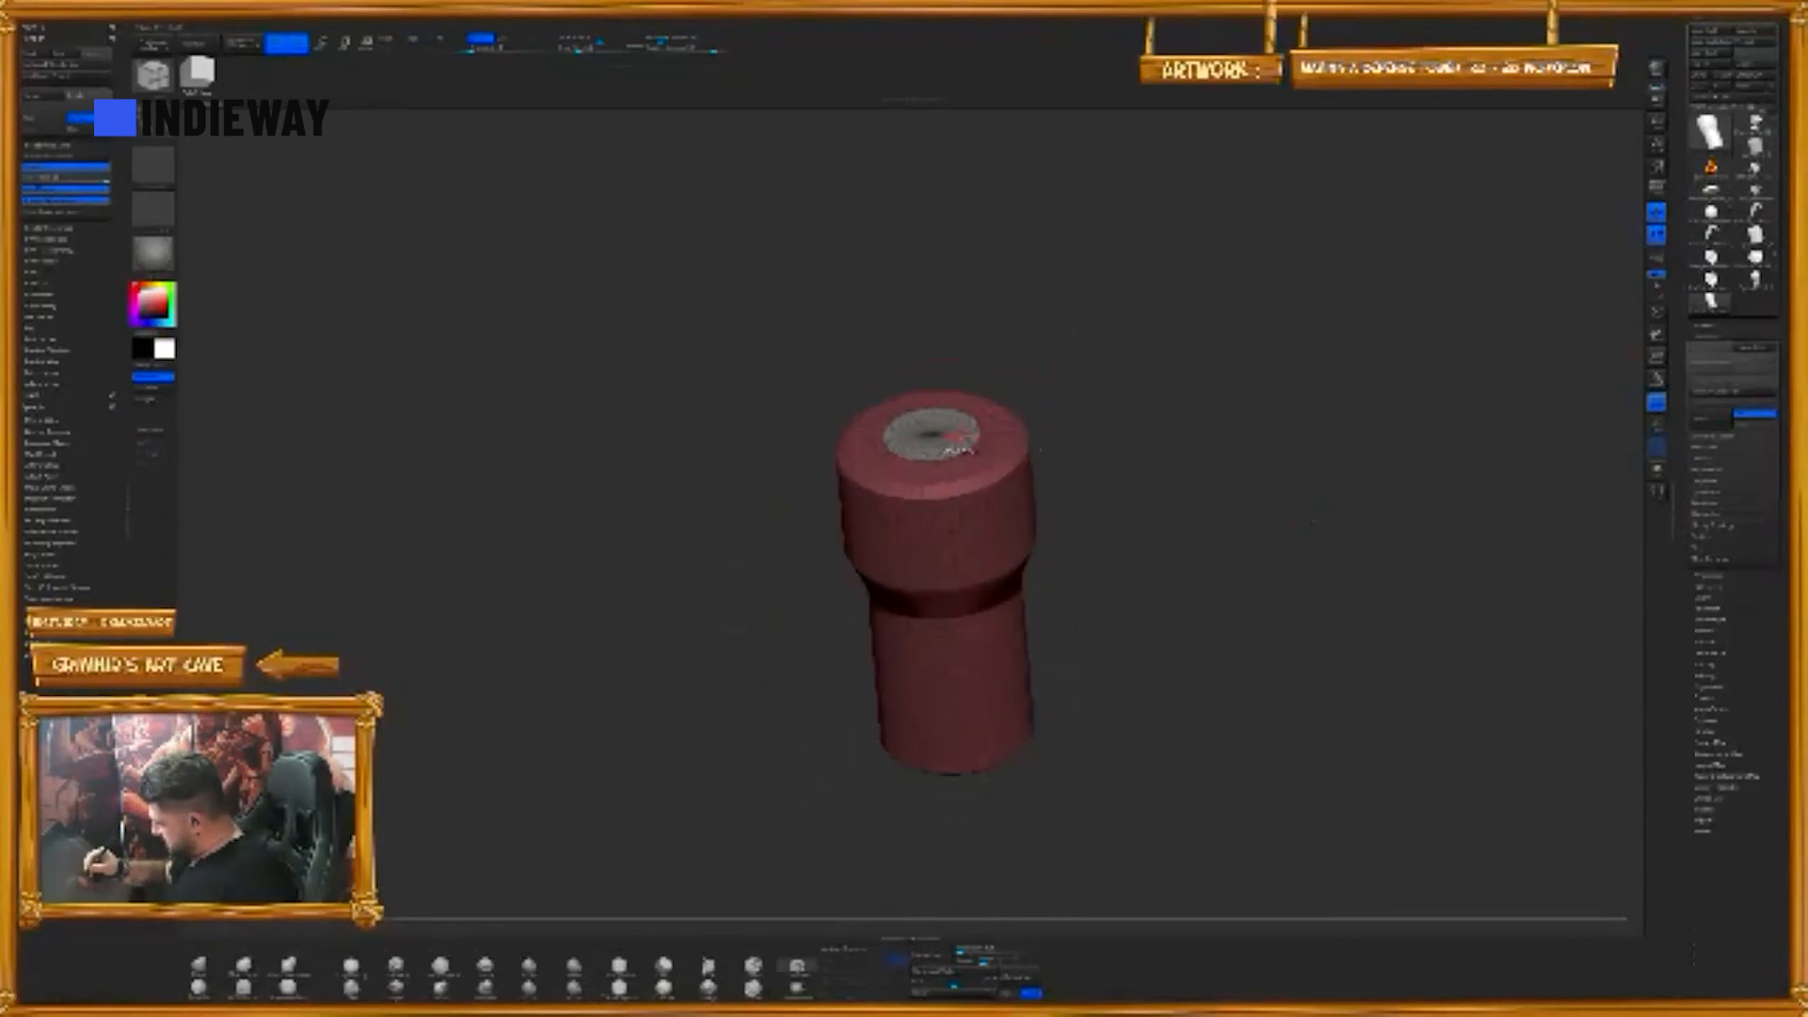
pyautogui.click(962, 439)
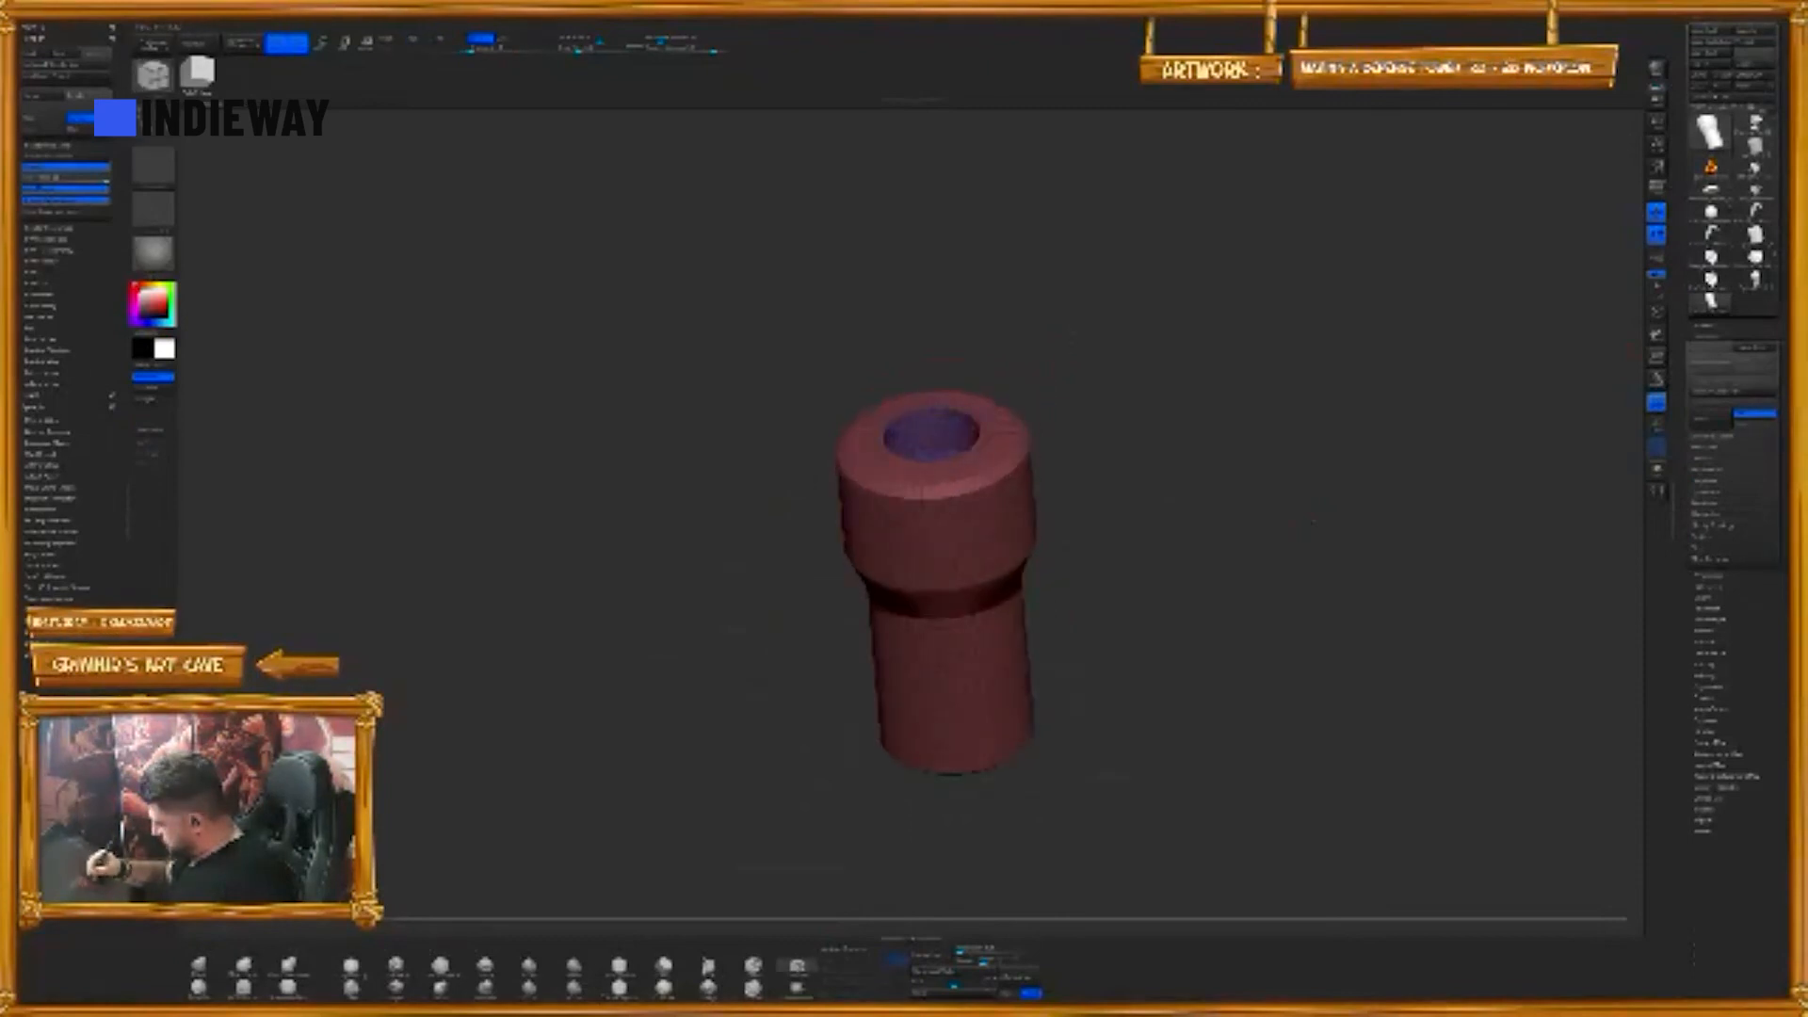
pyautogui.moveTo(1314, 520); pyautogui.dragTo(1118, 726)
pyautogui.hotkey('shift', 'f')
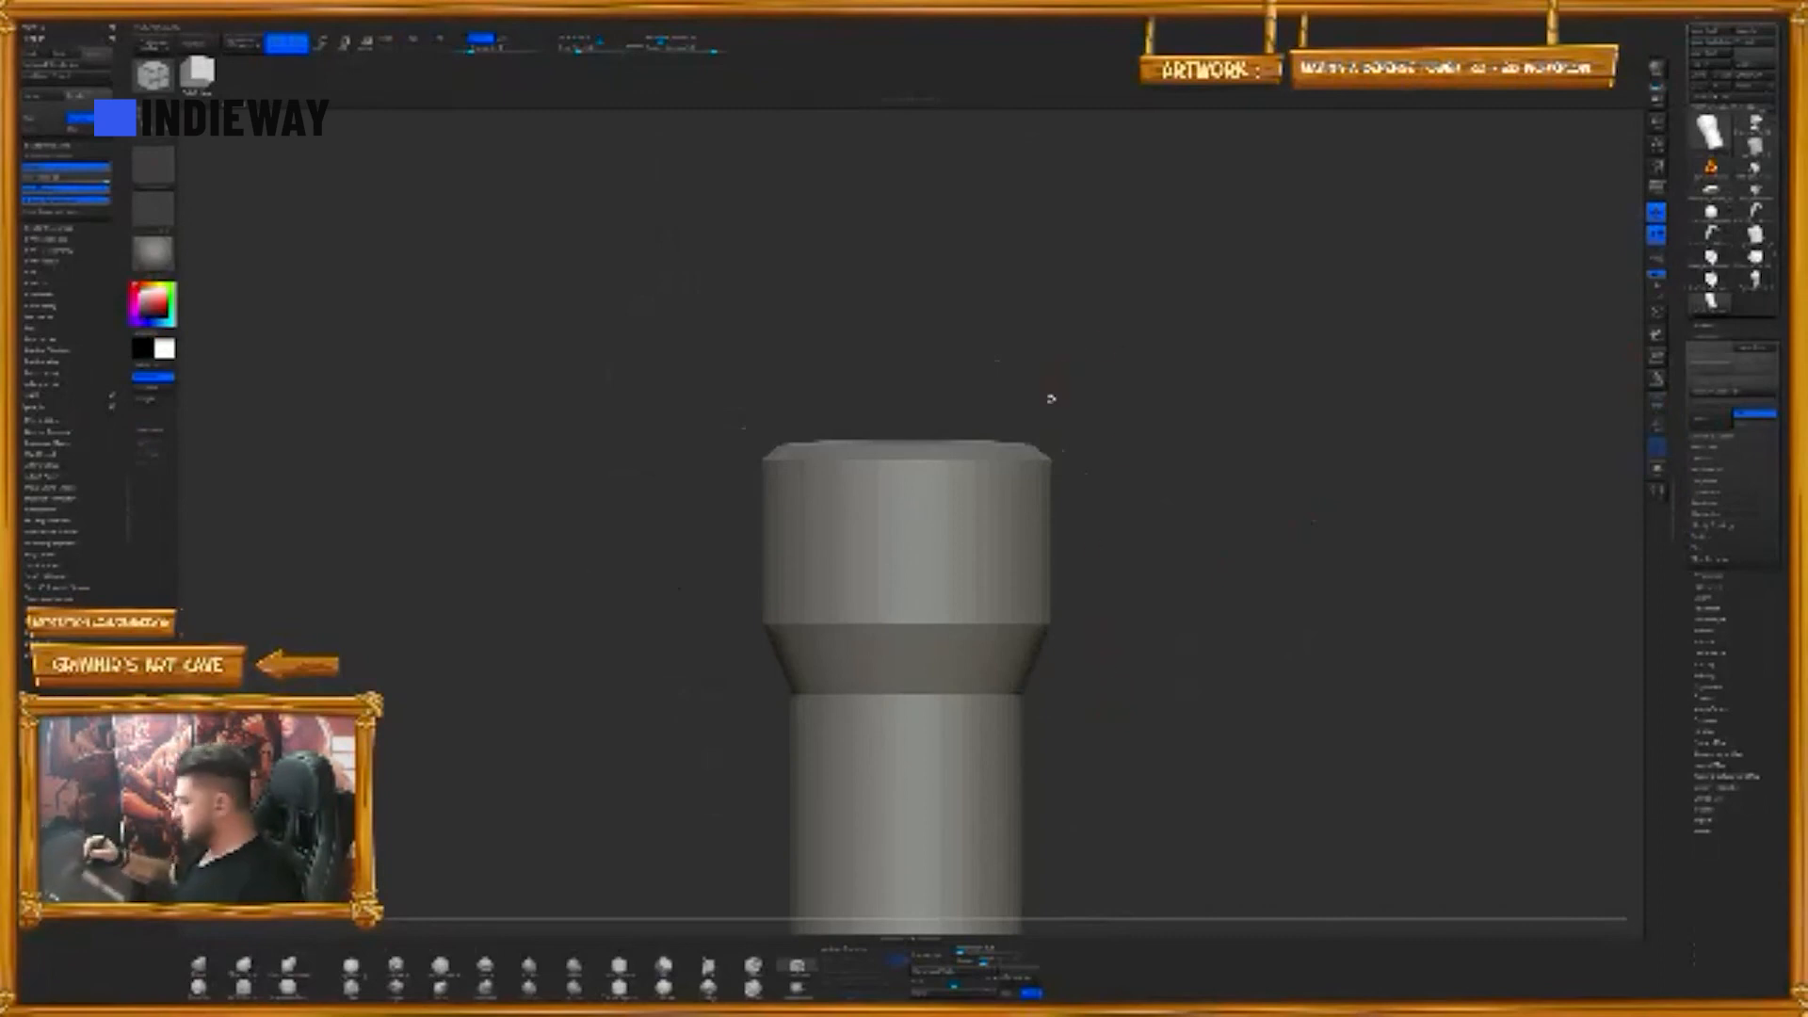
# - Apply a gizmo deformer to the column and flare out both its upper rim and its base
pyautogui.moveTo(1095, 450); pyautogui.dragTo(1057, 387)
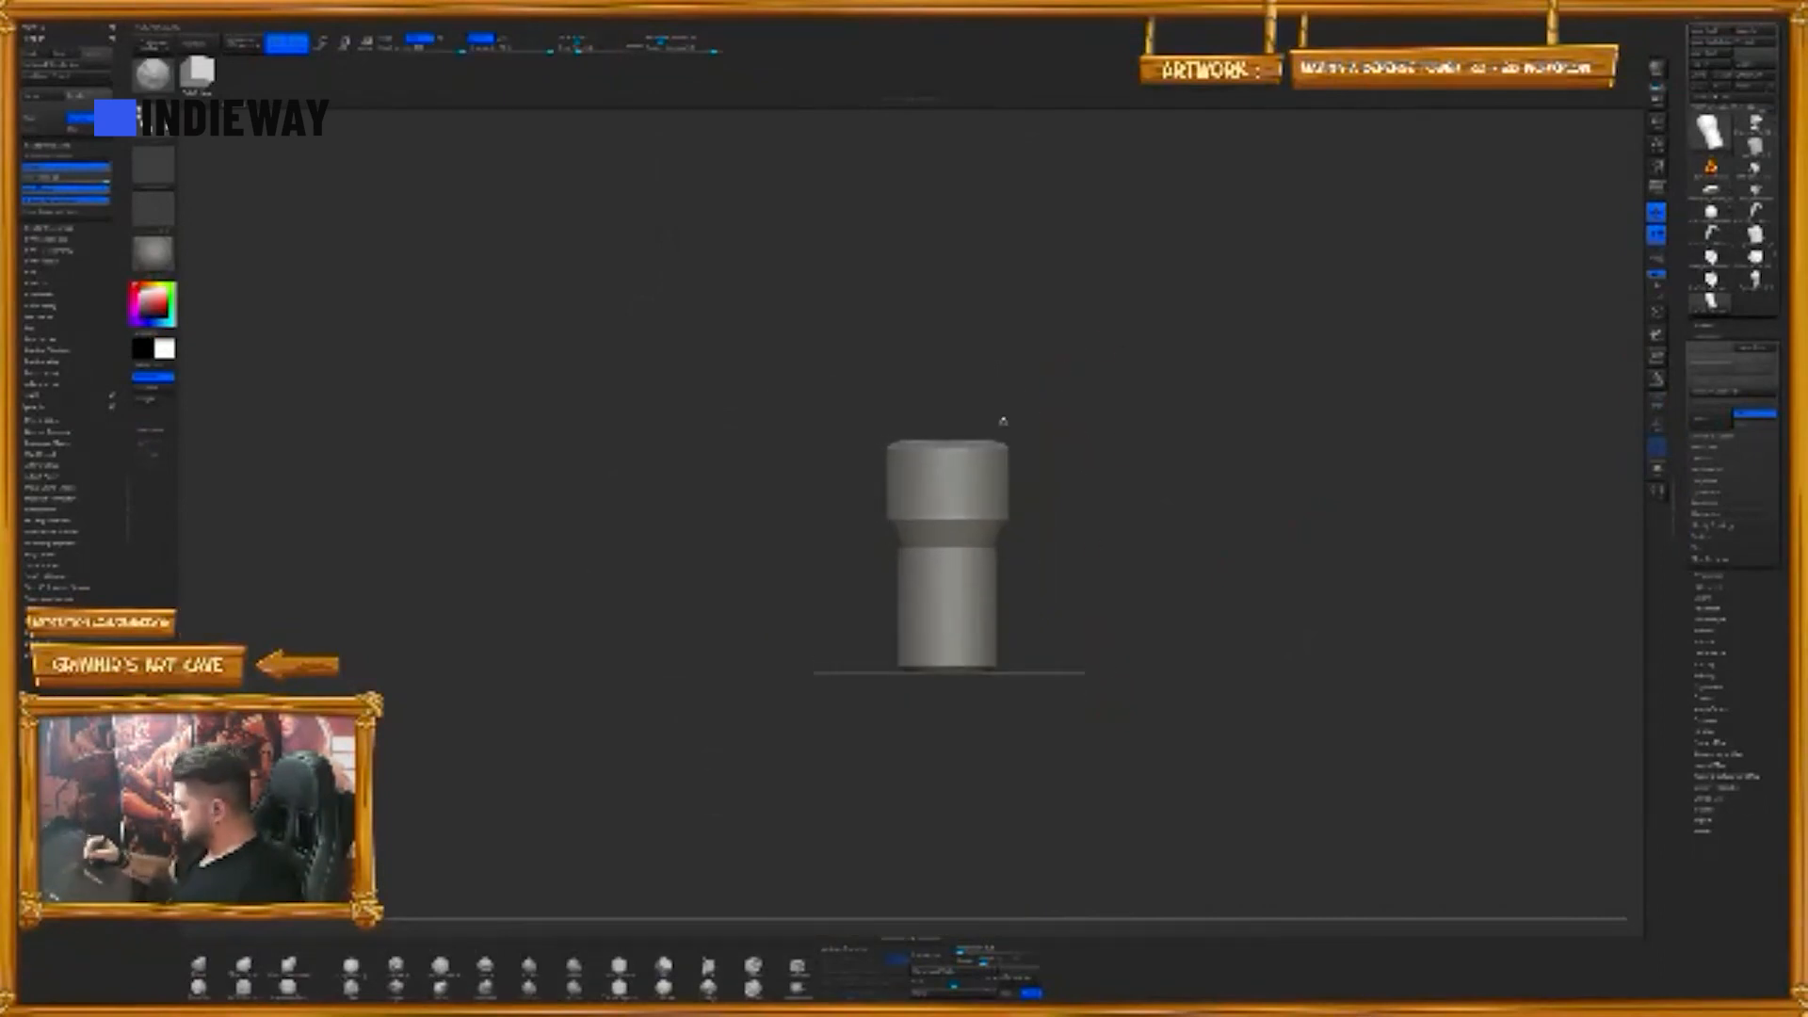
pyautogui.press('w')
pyautogui.click(937, 521)
pyautogui.click(916, 481)
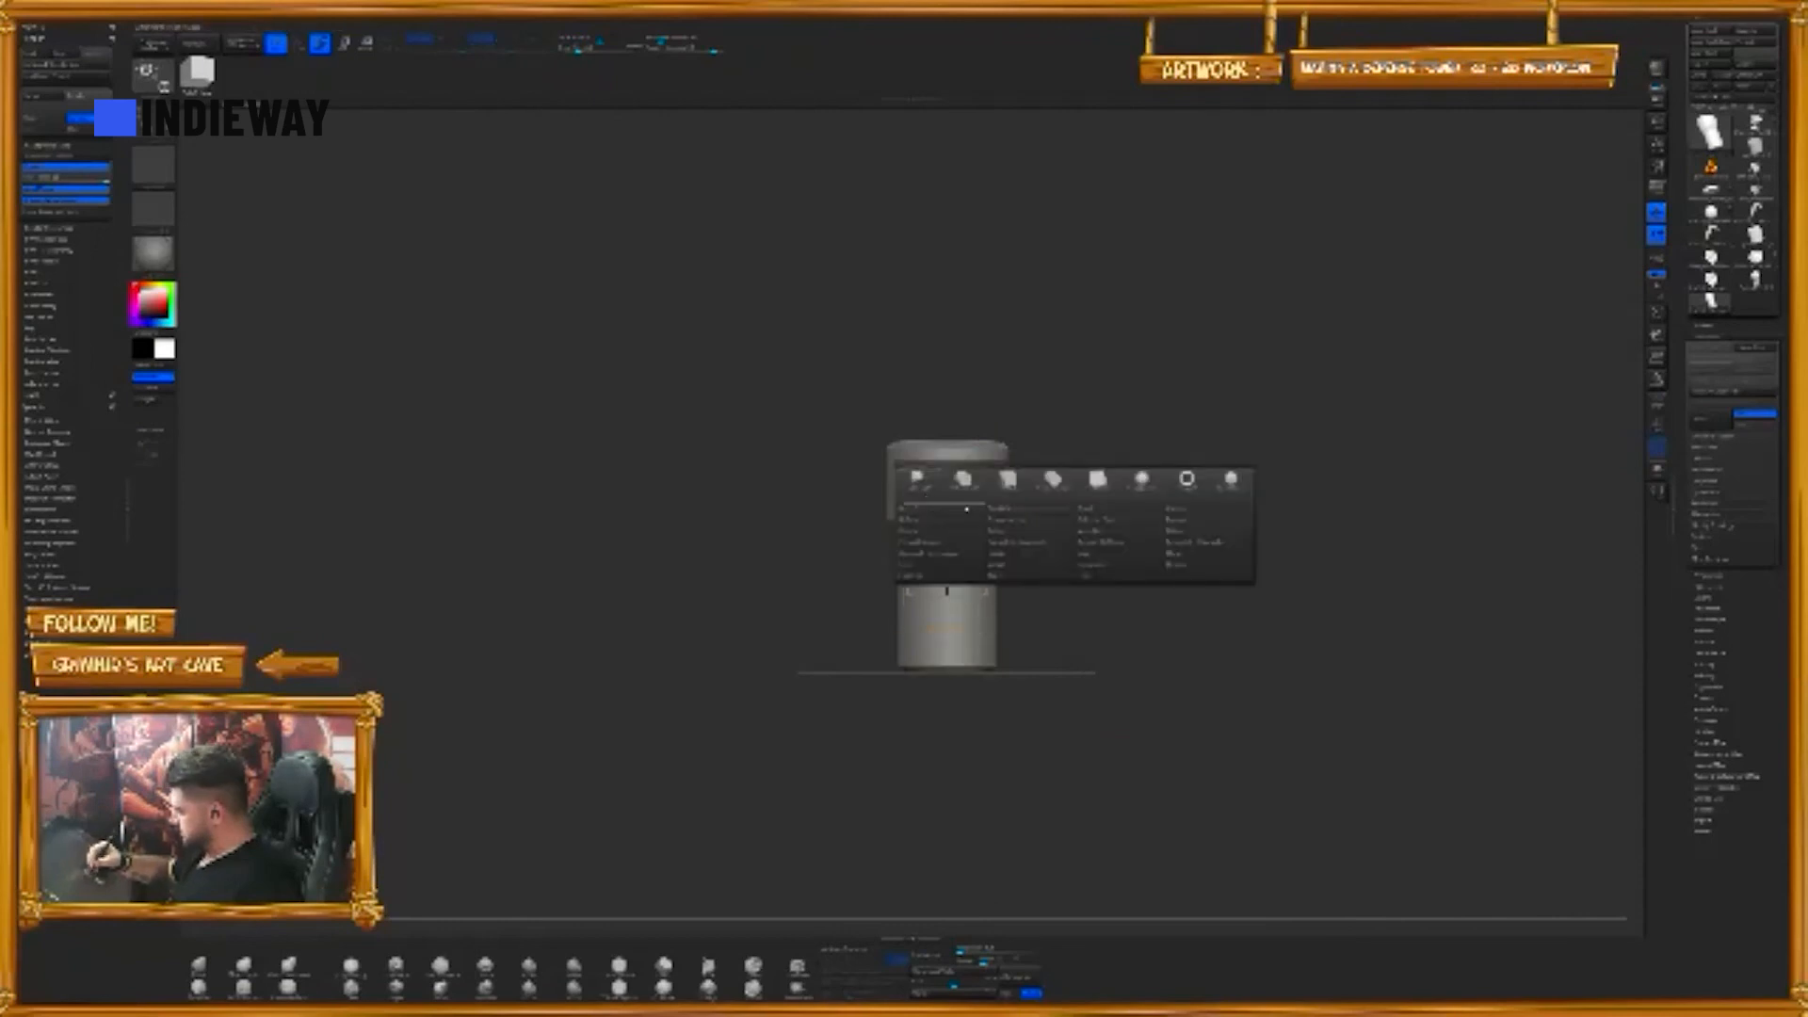
pyautogui.click(1009, 575)
pyautogui.moveTo(947, 423); pyautogui.dragTo(948, 396)
pyautogui.moveTo(947, 677); pyautogui.dragTo(946, 688)
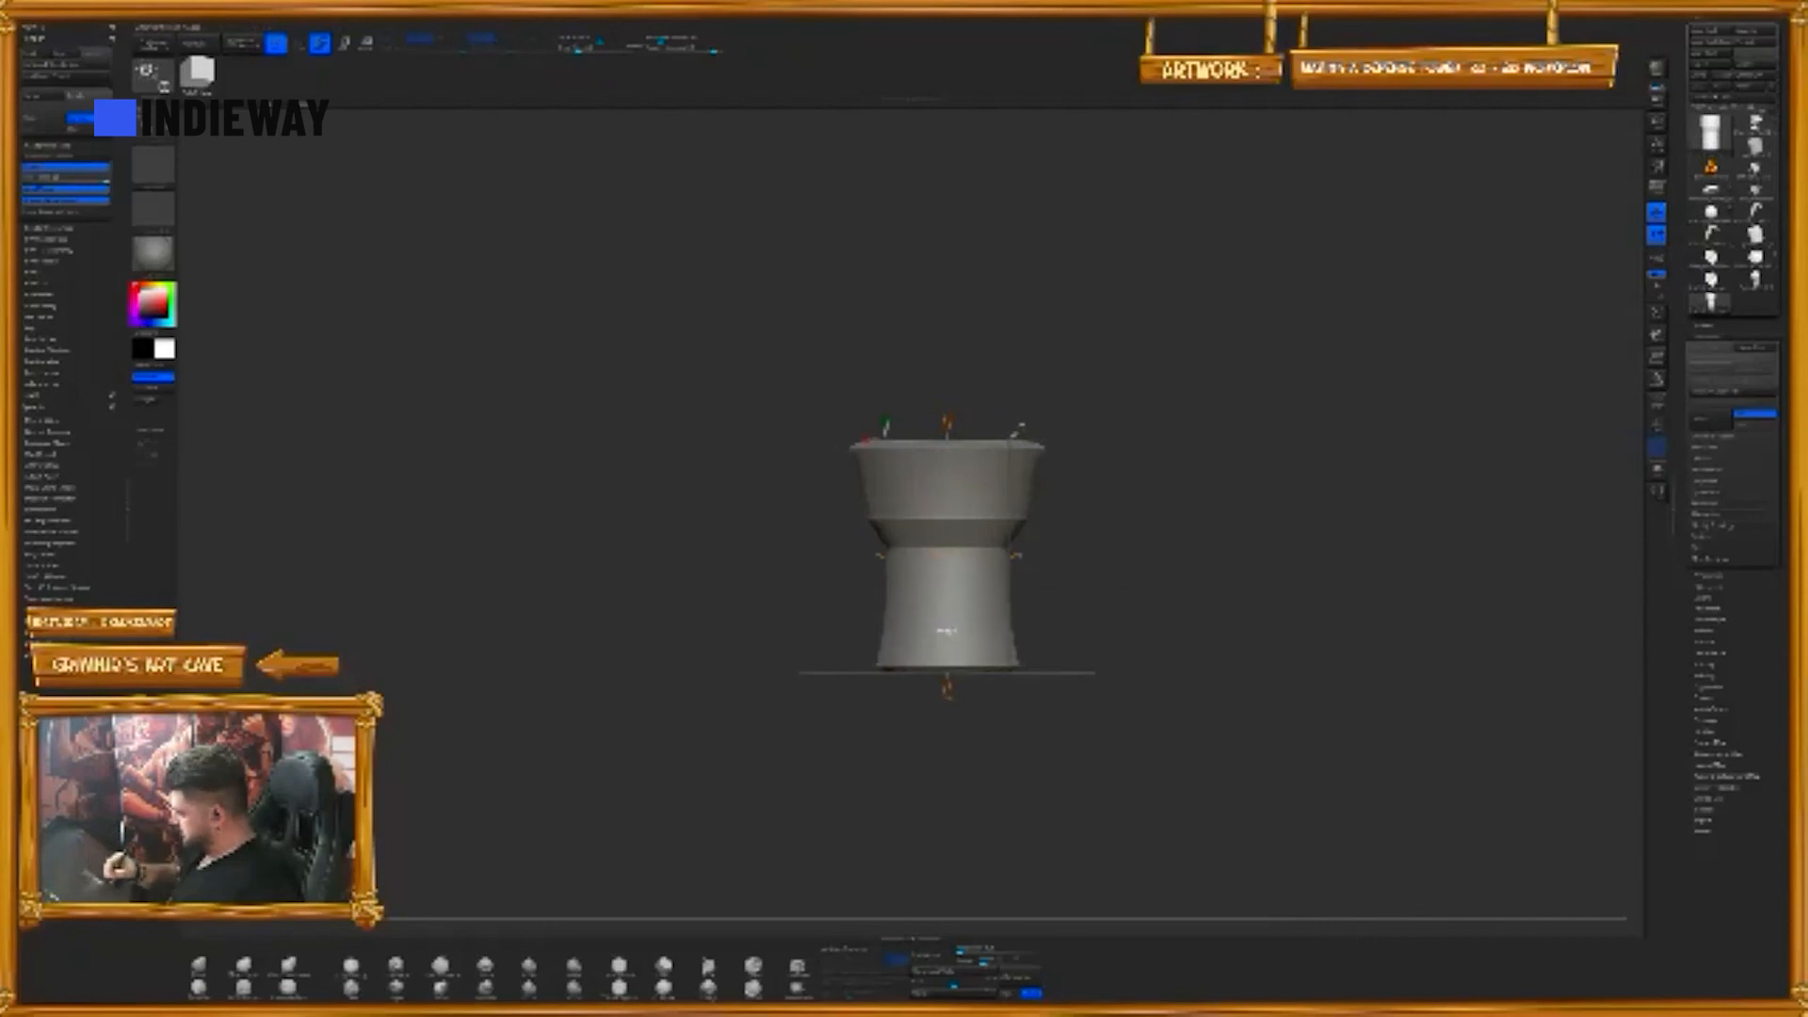
pyautogui.moveTo(1119, 588)
pyautogui.mouseDown()
pyautogui.moveTo(1059, 659)
pyautogui.moveTo(1119, 588)
pyautogui.mouseUp()
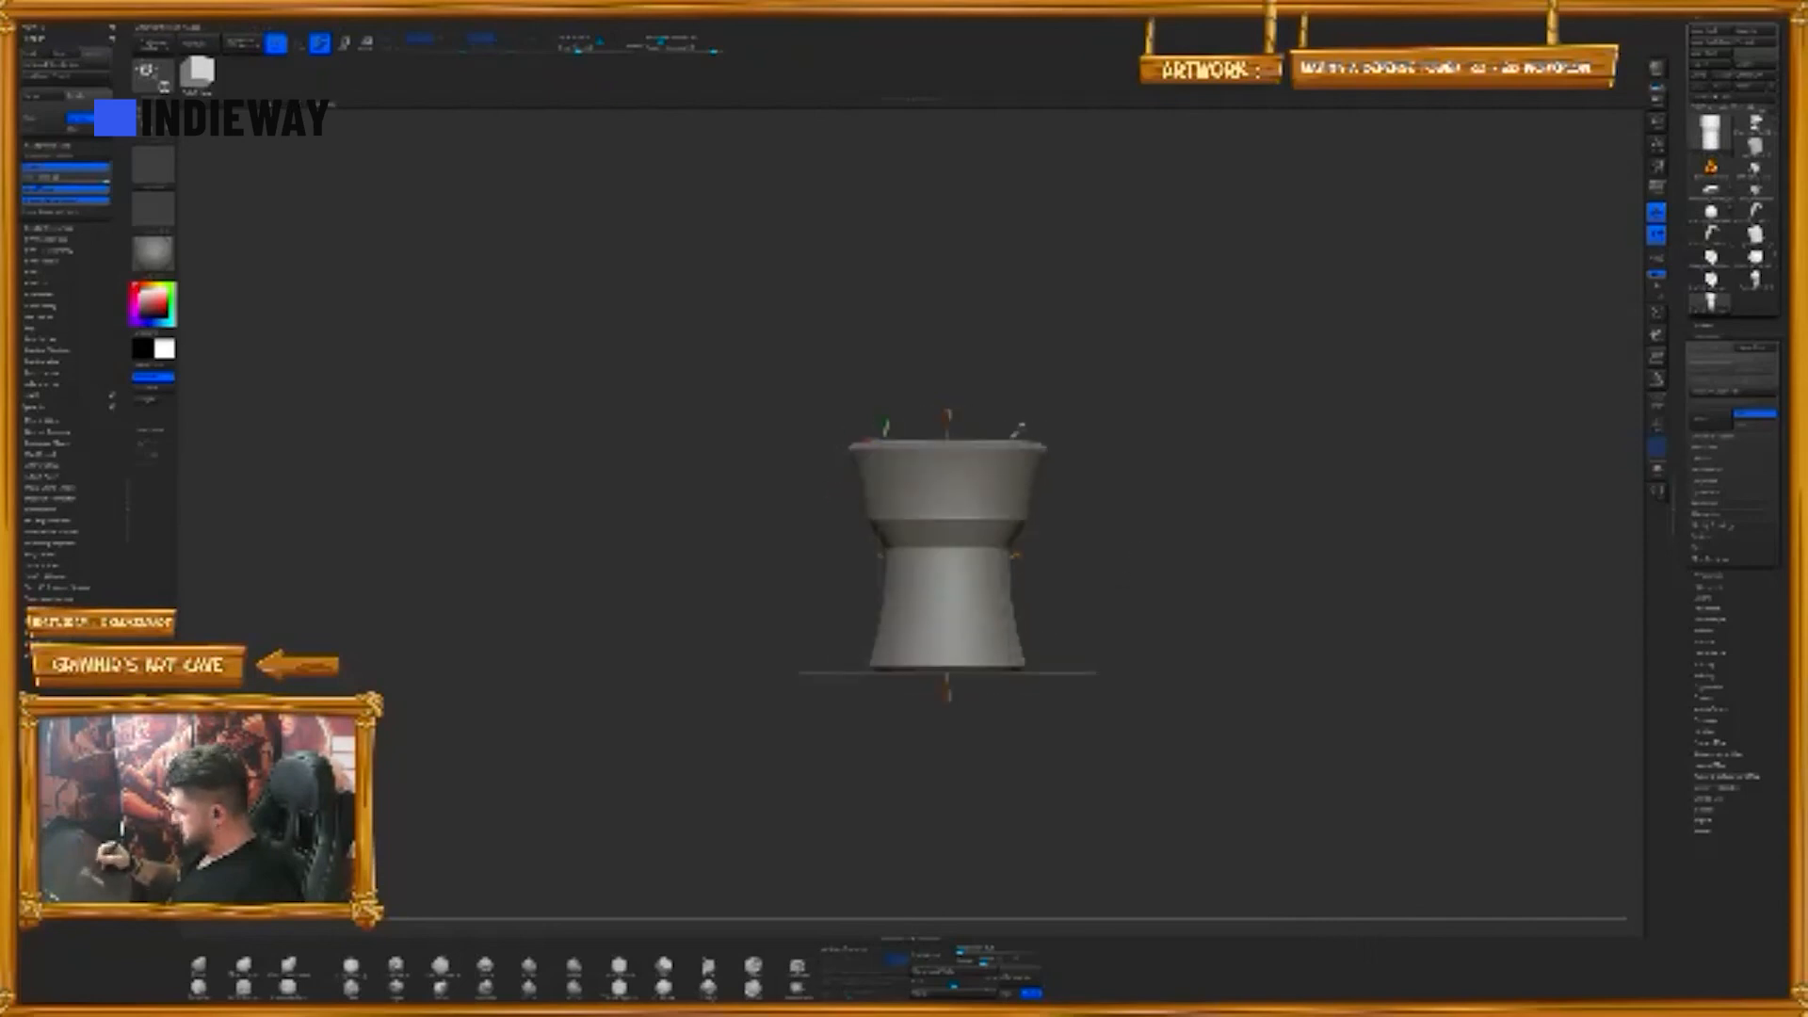
# - Stretch the flared column slightly taller
pyautogui.press('w')
pyautogui.moveTo(948, 524); pyautogui.dragTo(947, 500)
pyautogui.press('q')
pyautogui.moveTo(1091, 603)
pyautogui.mouseDown()
pyautogui.moveTo(1084, 664)
pyautogui.moveTo(1055, 671)
pyautogui.moveTo(1088, 664)
pyautogui.moveTo(1091, 621)
pyautogui.mouseUp()
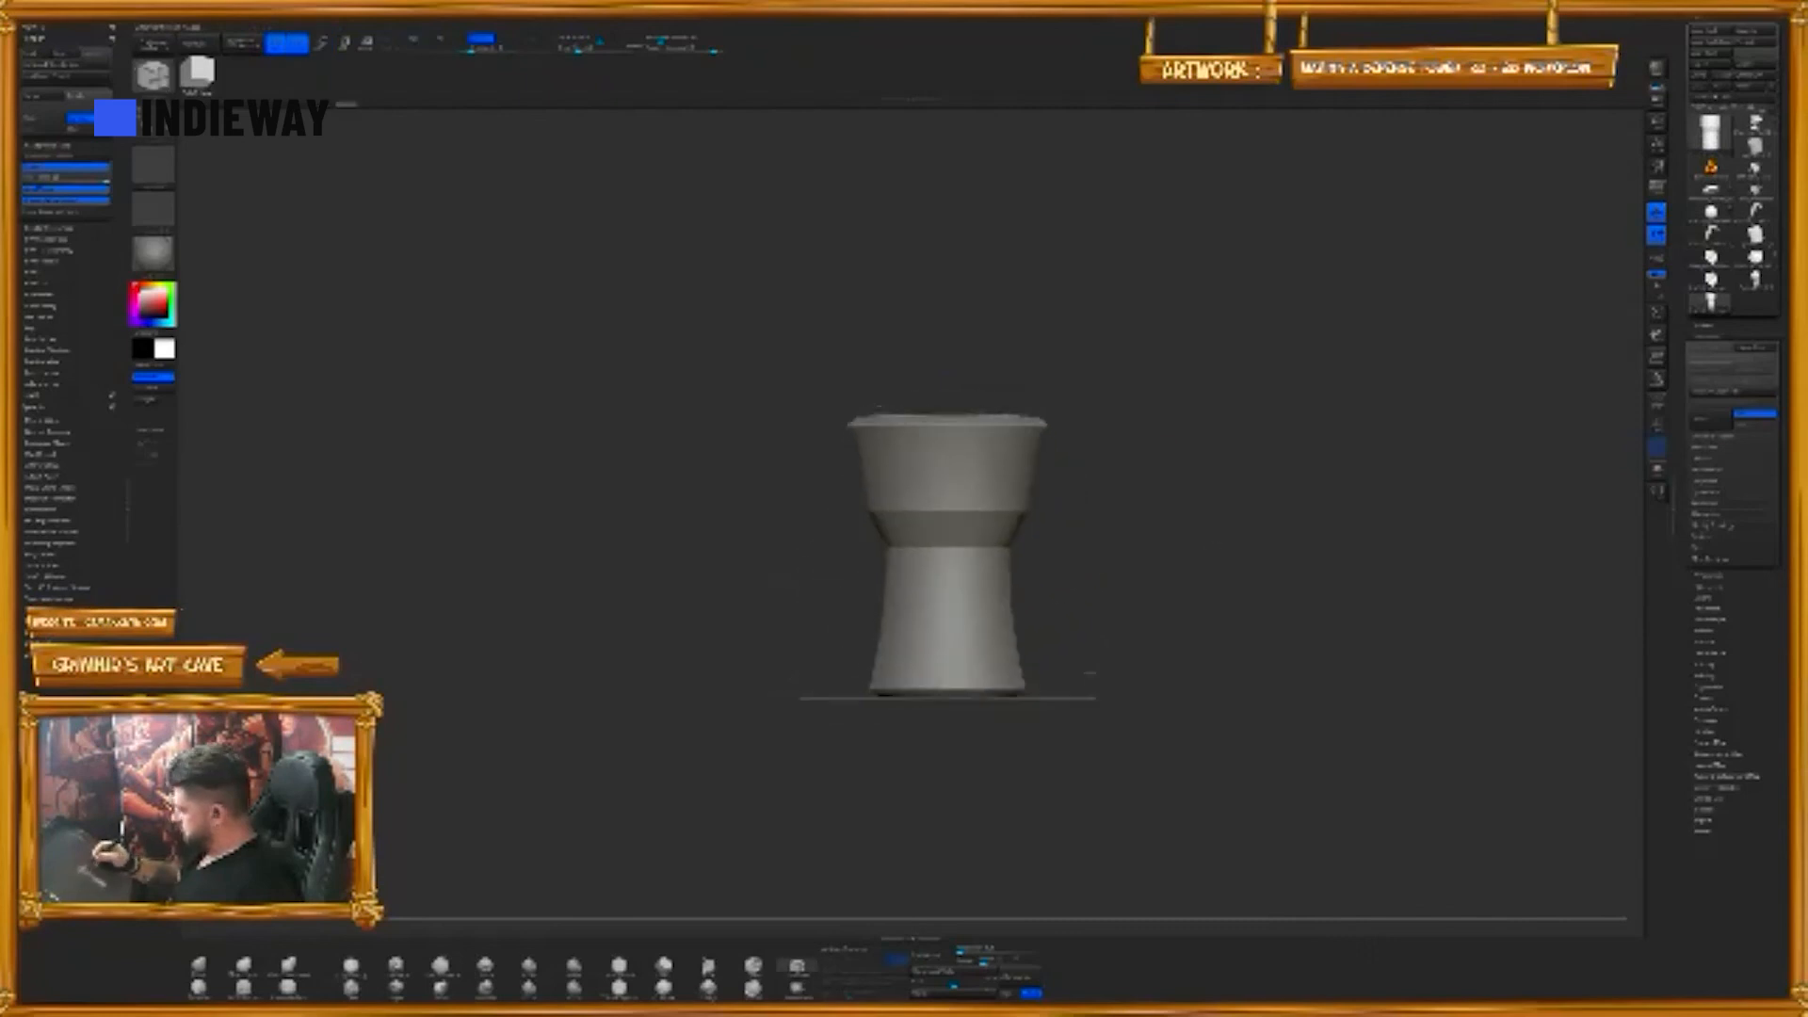
# - Append a sphere as a new subtool to the flared column and make it the active subtool
pyautogui.click(1706, 325)
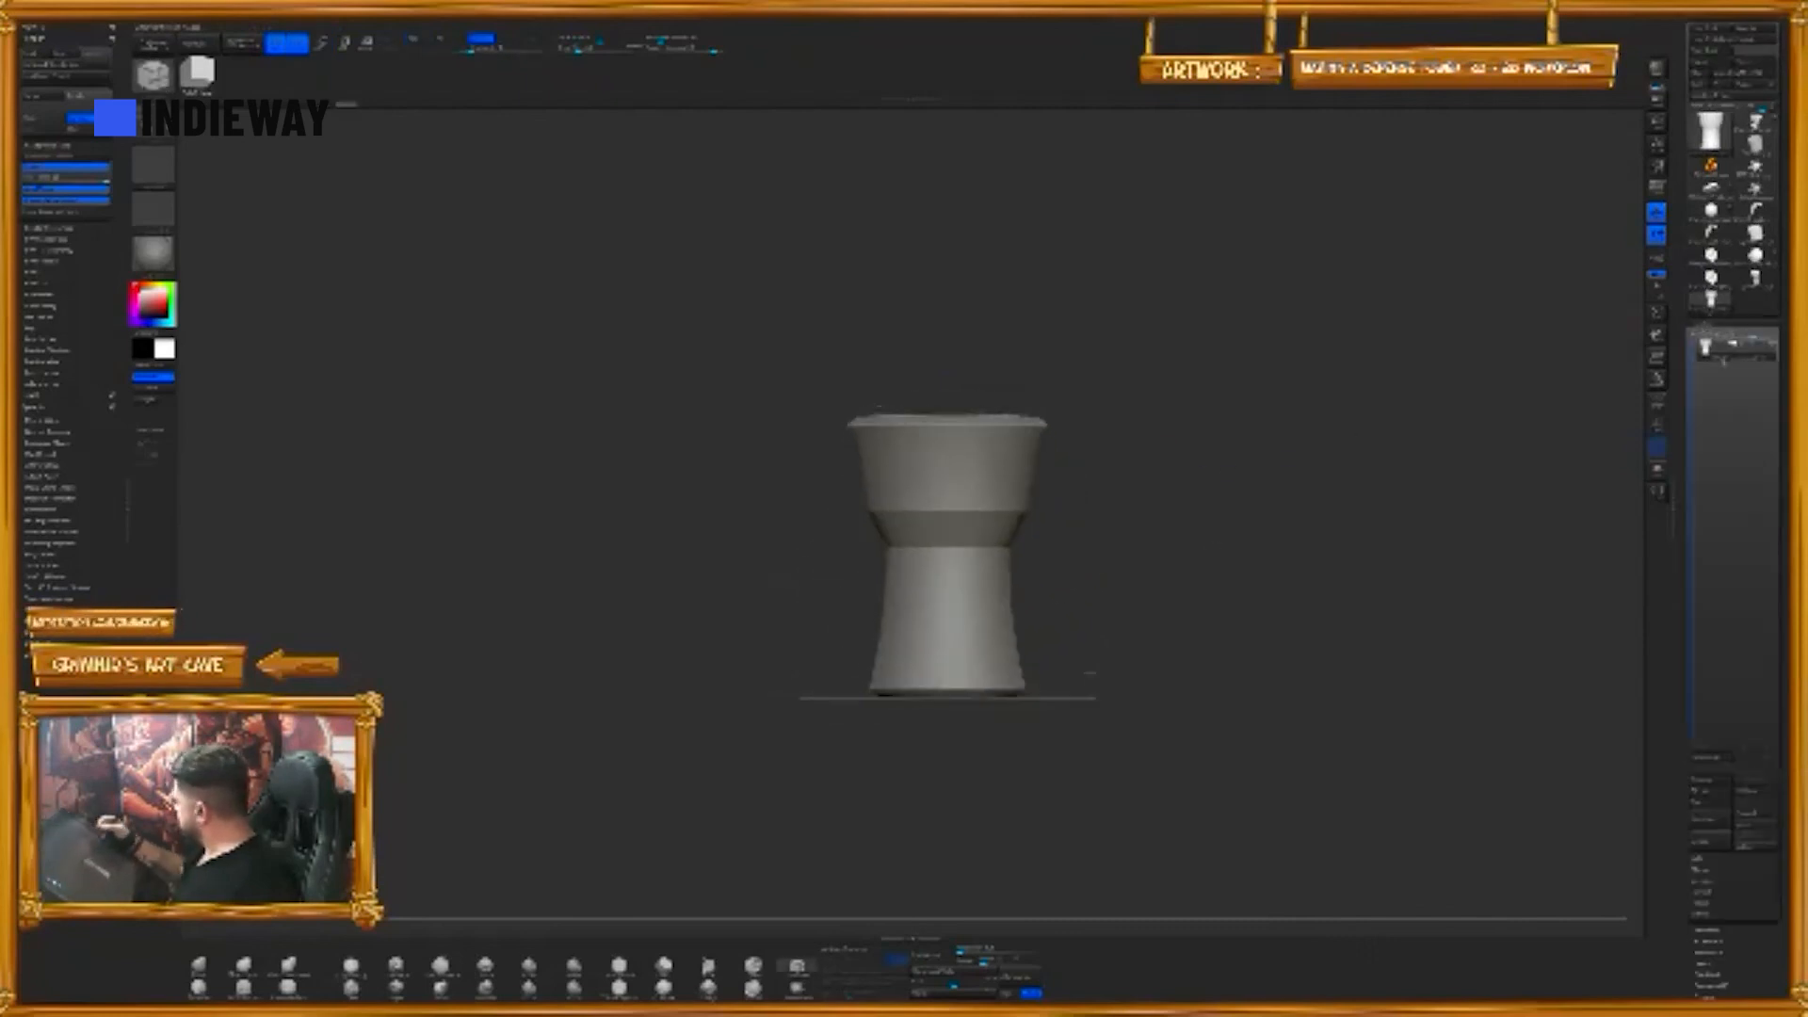
pyautogui.click(1752, 814)
pyautogui.click(1523, 841)
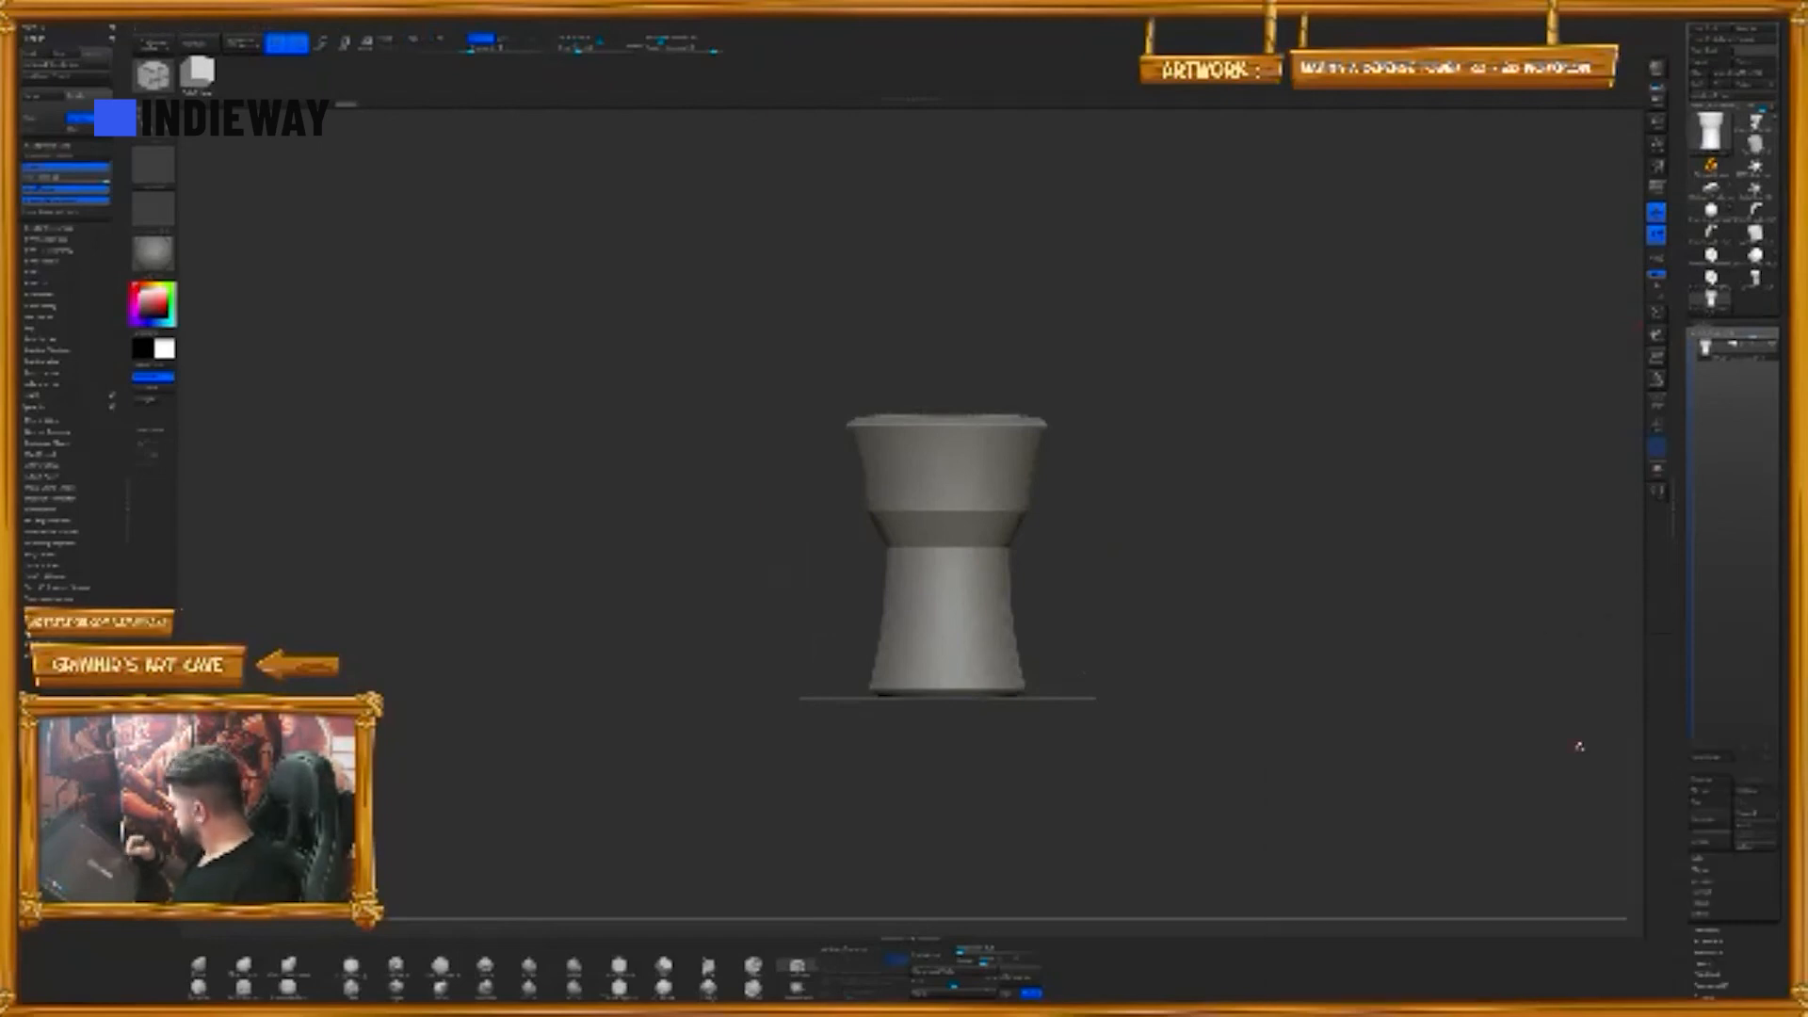
pyautogui.click(1752, 810)
pyautogui.click(1301, 826)
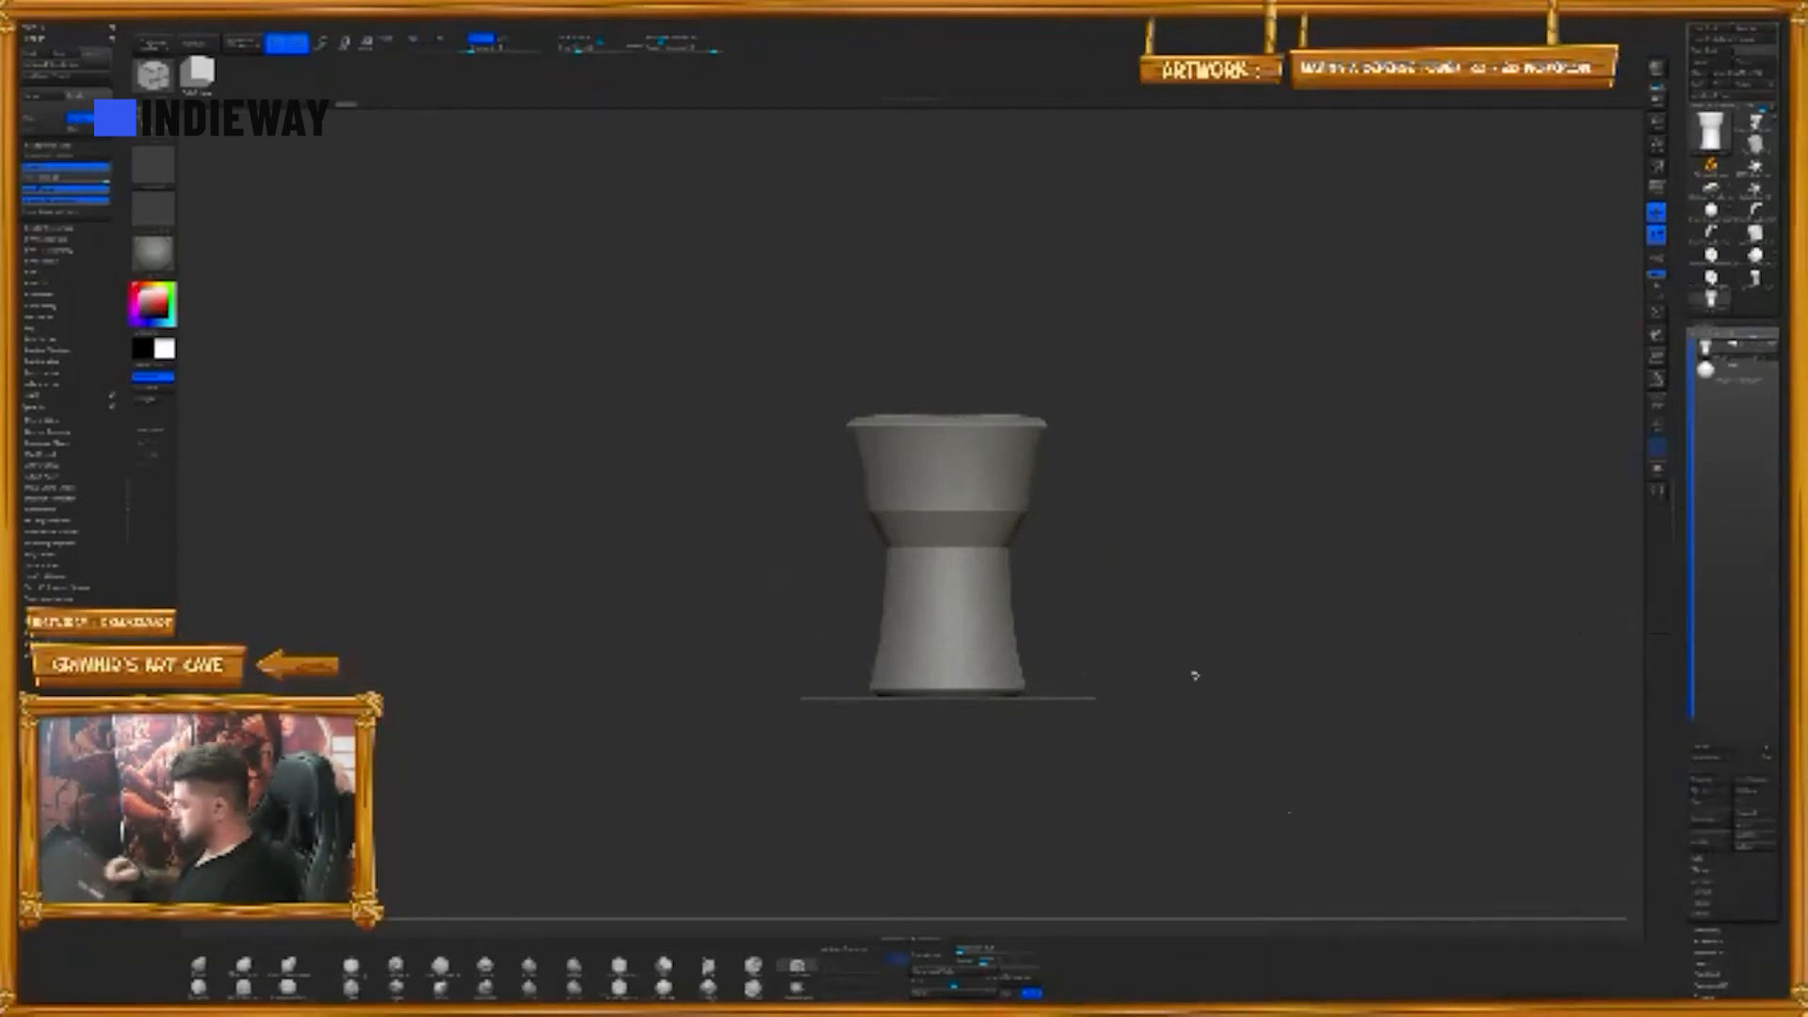
pyautogui.press('Down')
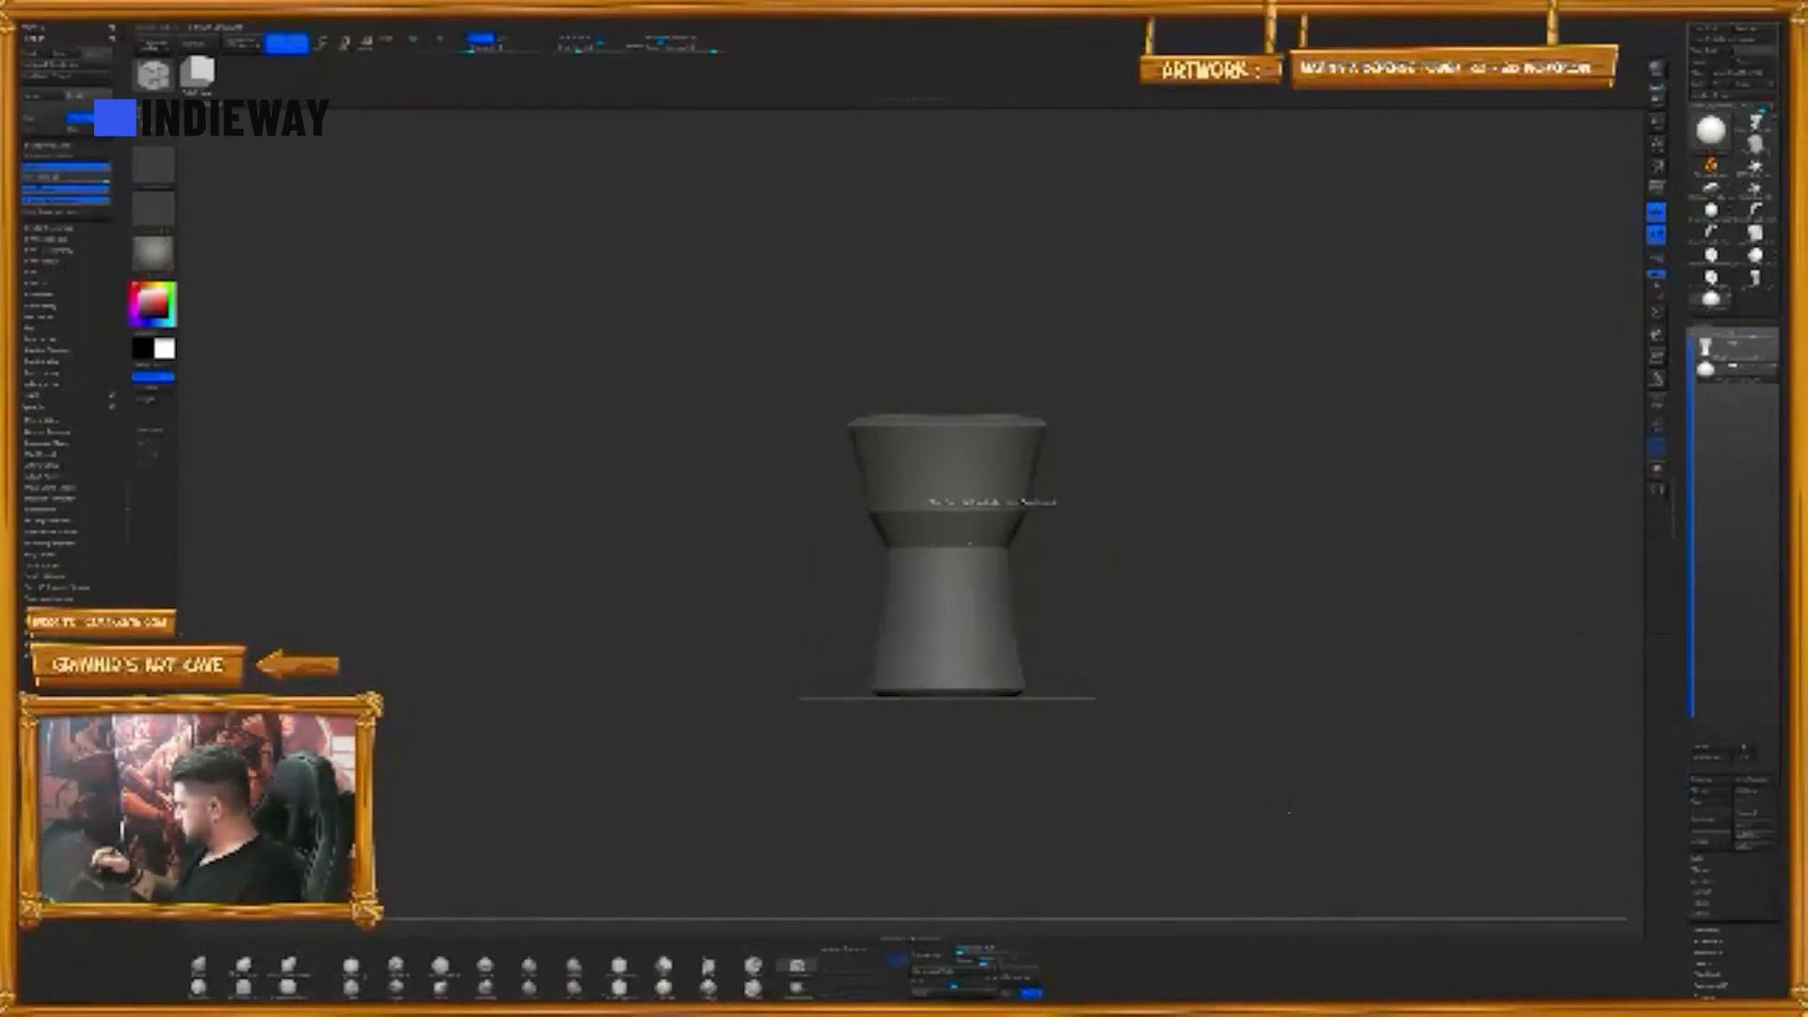
# - Move the sphere down to the column's base and size it into a rounded end cap slightly wider than the base
pyautogui.press('w')
pyautogui.moveTo(947, 537); pyautogui.dragTo(1010, 720)
pyautogui.moveTo(946, 665); pyautogui.dragTo(947, 702)
pyautogui.press('q')
pyautogui.moveTo(1090, 557)
pyautogui.mouseDown()
pyautogui.moveTo(1216, 709)
pyautogui.moveTo(1177, 584)
pyautogui.moveTo(1201, 716)
pyautogui.moveTo(1173, 589)
pyautogui.moveTo(1115, 555)
pyautogui.mouseUp()
pyautogui.press('w')
pyautogui.moveTo(946, 721)
pyautogui.mouseDown()
pyautogui.moveTo(925, 804)
pyautogui.moveTo(946, 685)
pyautogui.mouseUp()
pyautogui.press('q')
pyautogui.moveTo(759, 348)
pyautogui.mouseDown()
pyautogui.moveTo(833, 474)
pyautogui.moveTo(759, 348)
pyautogui.mouseUp()
pyautogui.press('w')
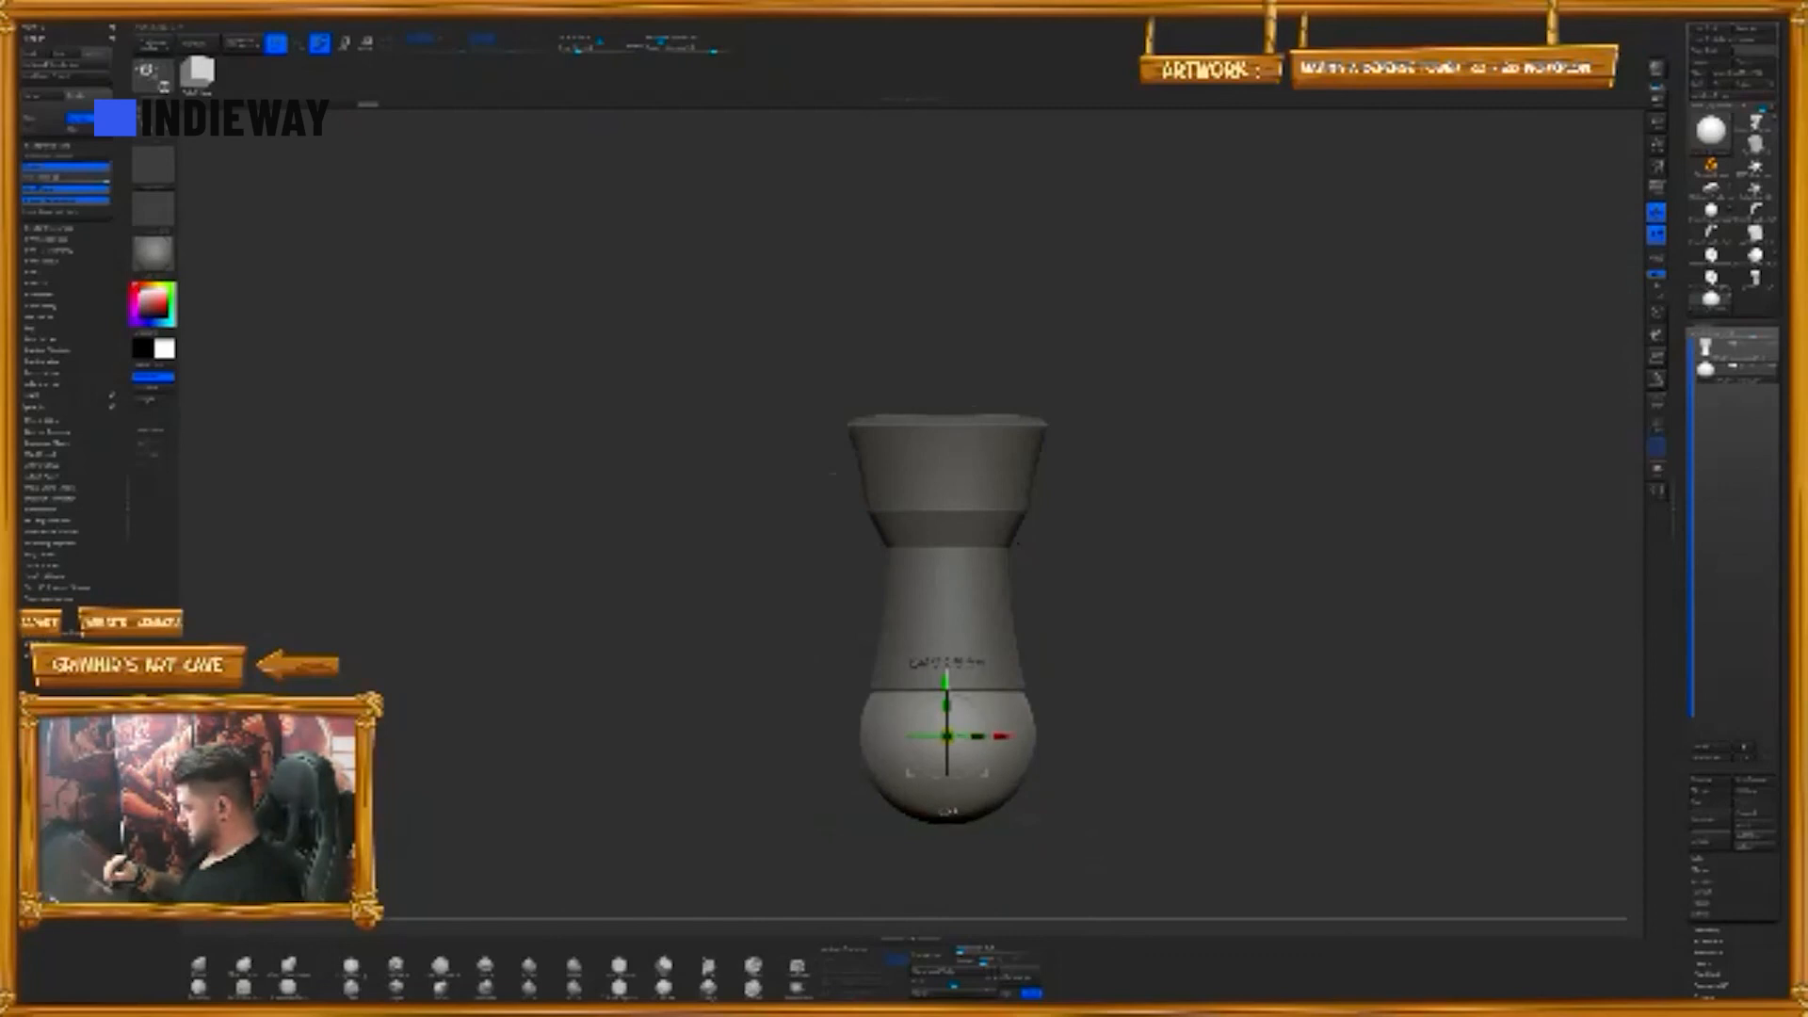
pyautogui.press('q')
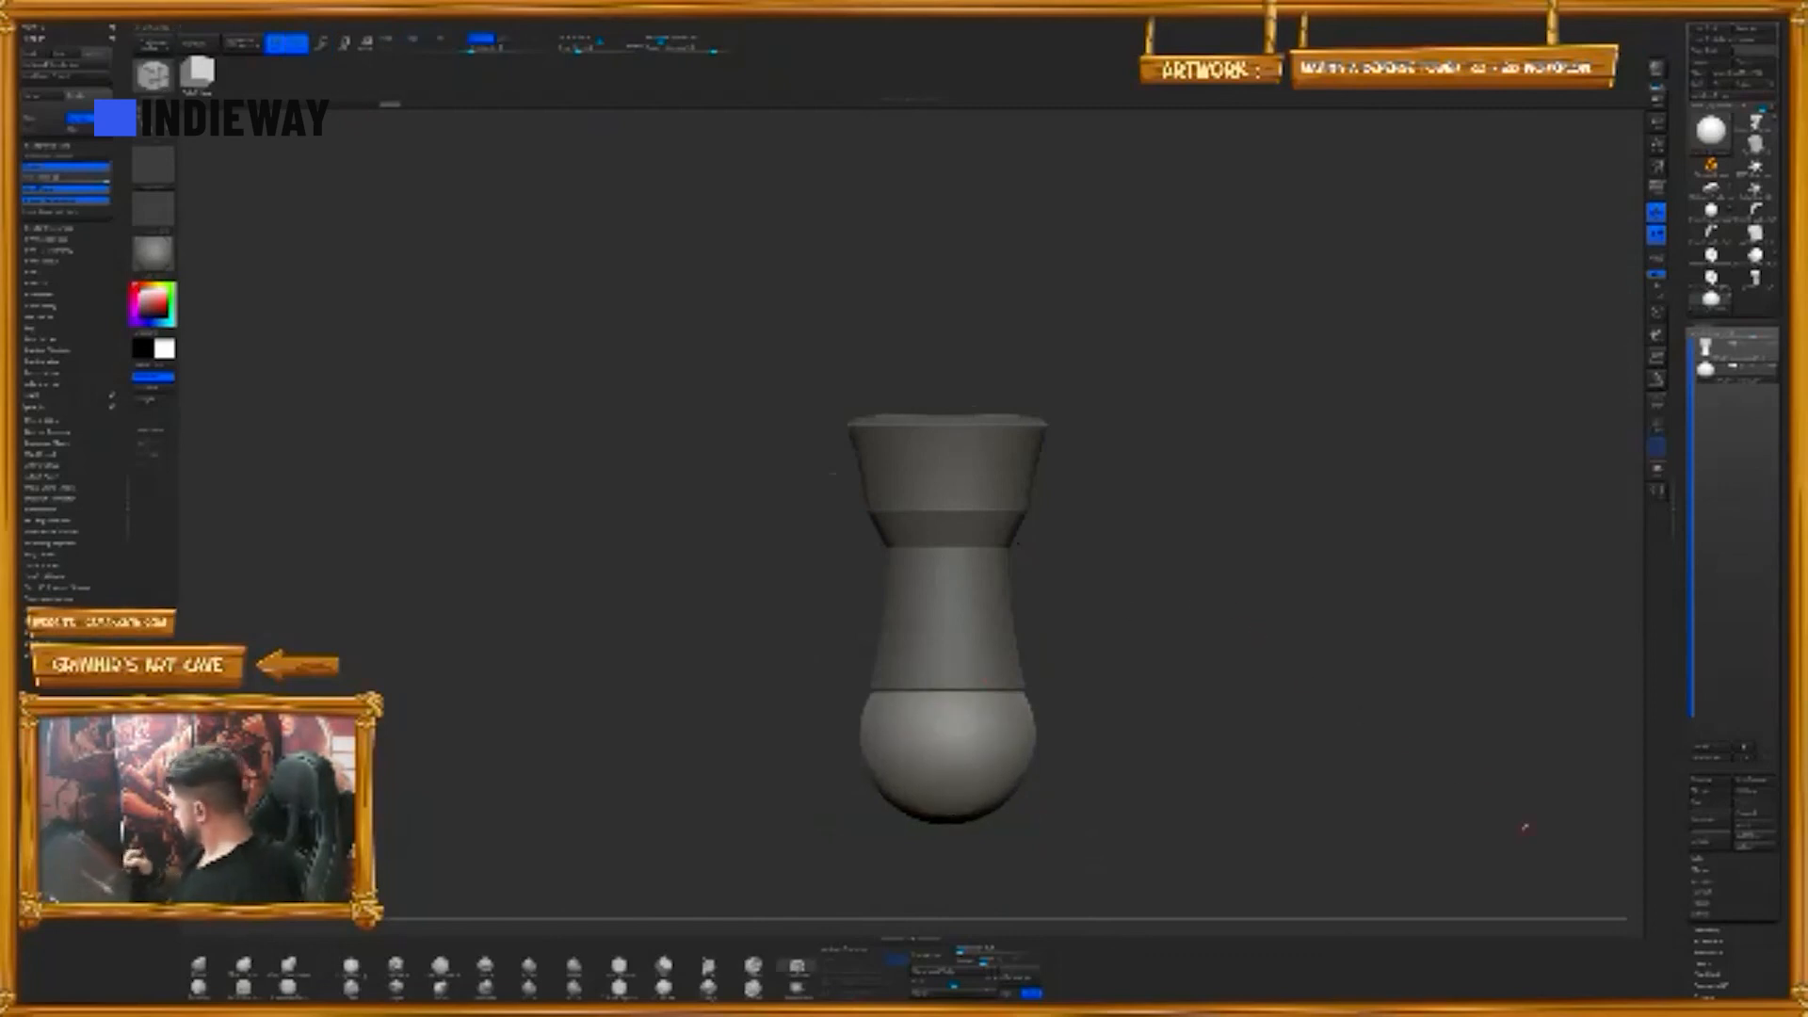
# - Duplicate the sphere, and place a smaller copy floating above the column's hollow opening
pyautogui.moveTo(1018, 544)
pyautogui.mouseDown()
pyautogui.moveTo(1394, 801)
pyautogui.moveTo(1486, 795)
pyautogui.mouseUp()
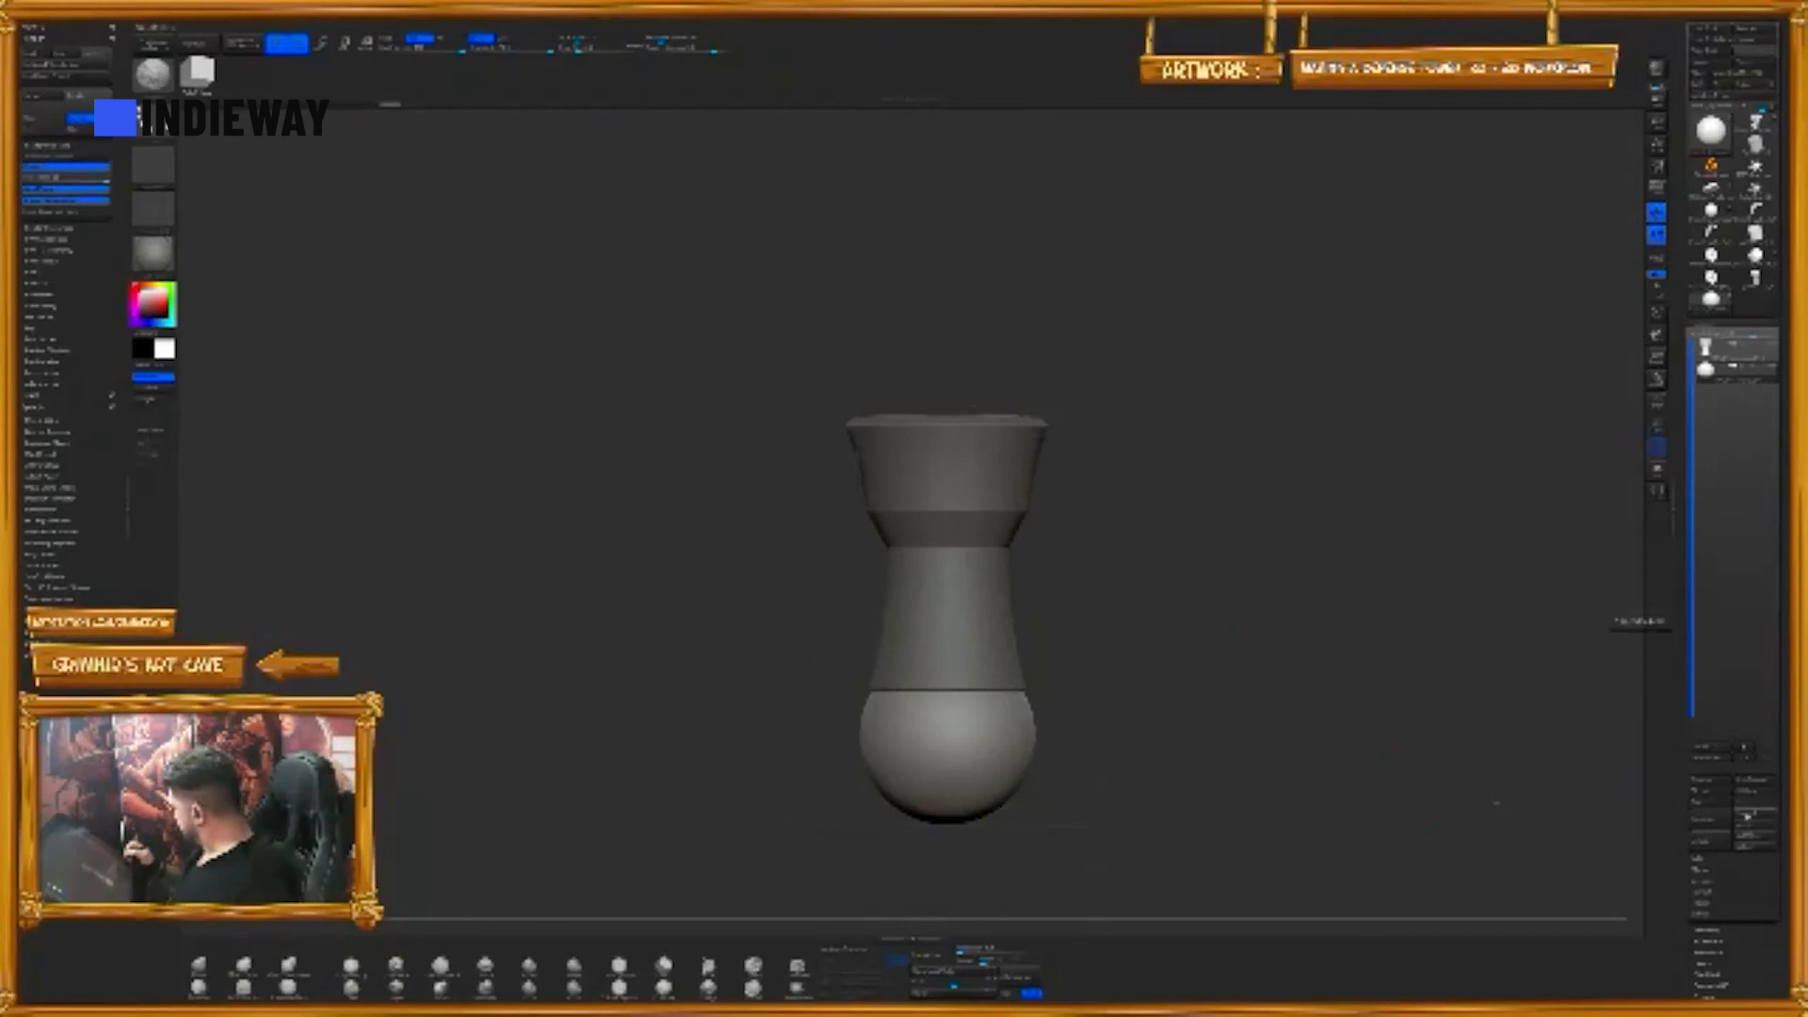
pyautogui.click(1710, 819)
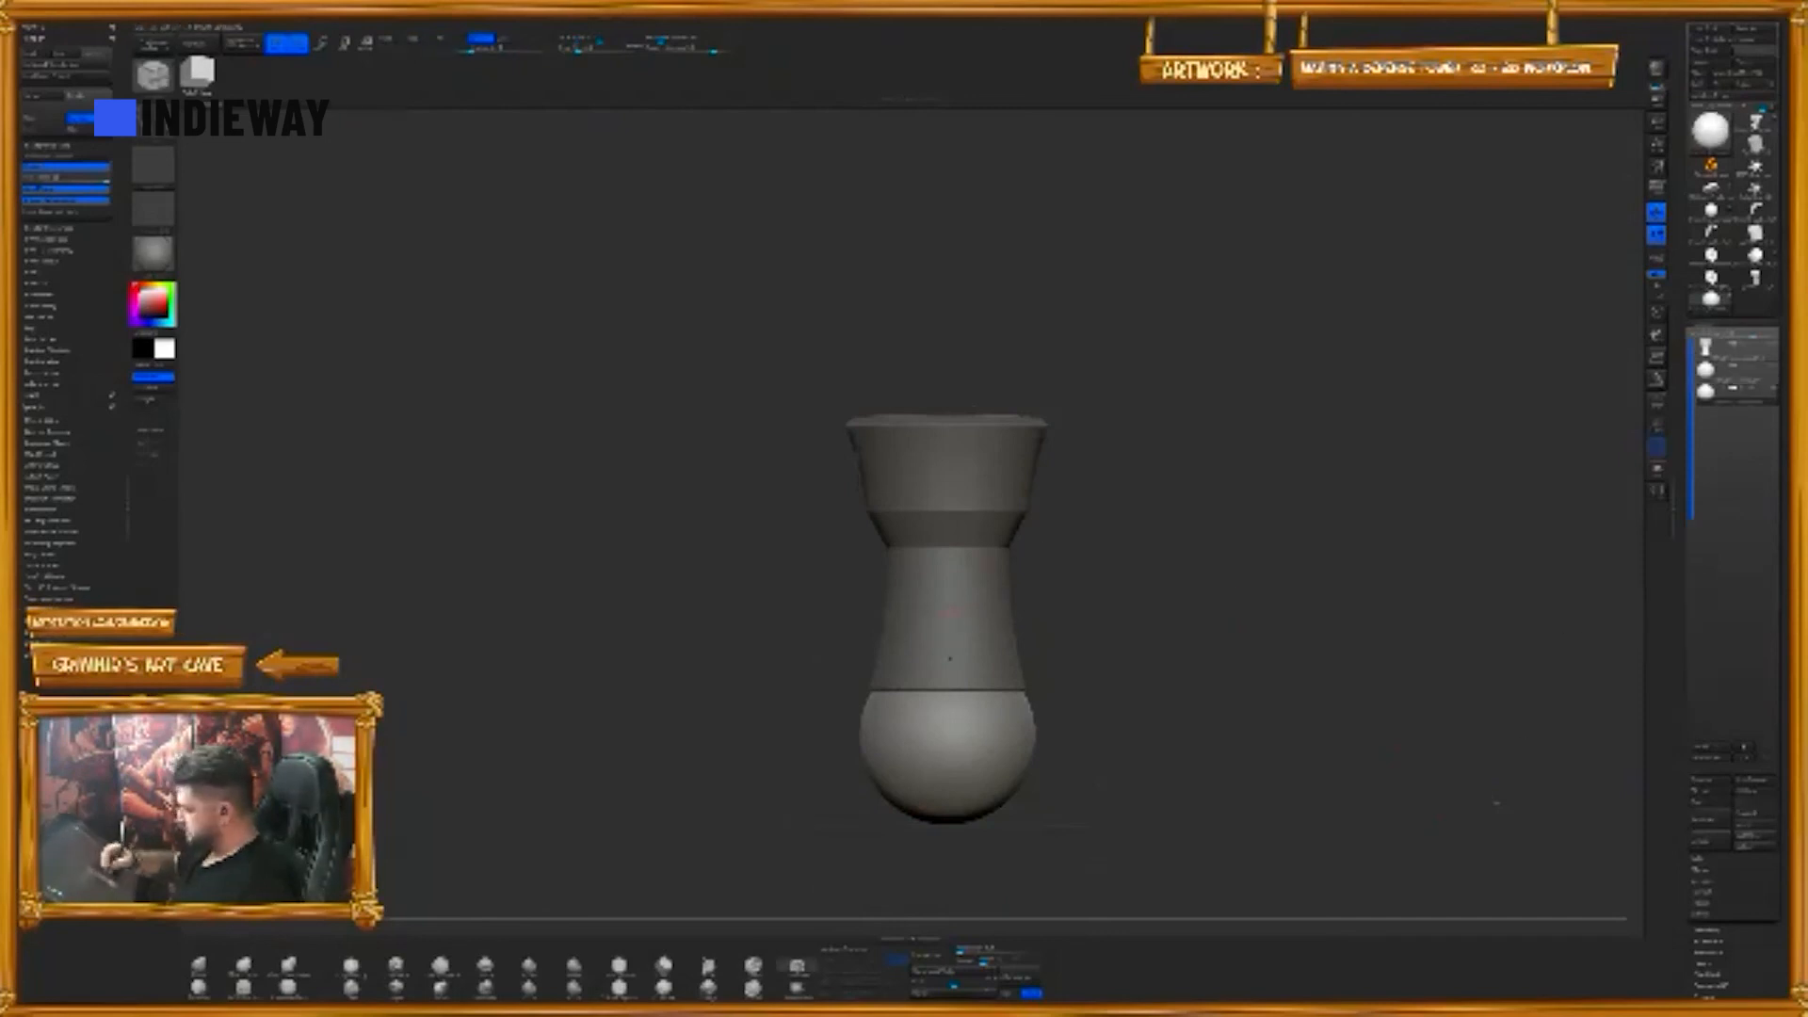
pyautogui.press('w')
pyautogui.moveTo(950, 676); pyautogui.dragTo(946, 236)
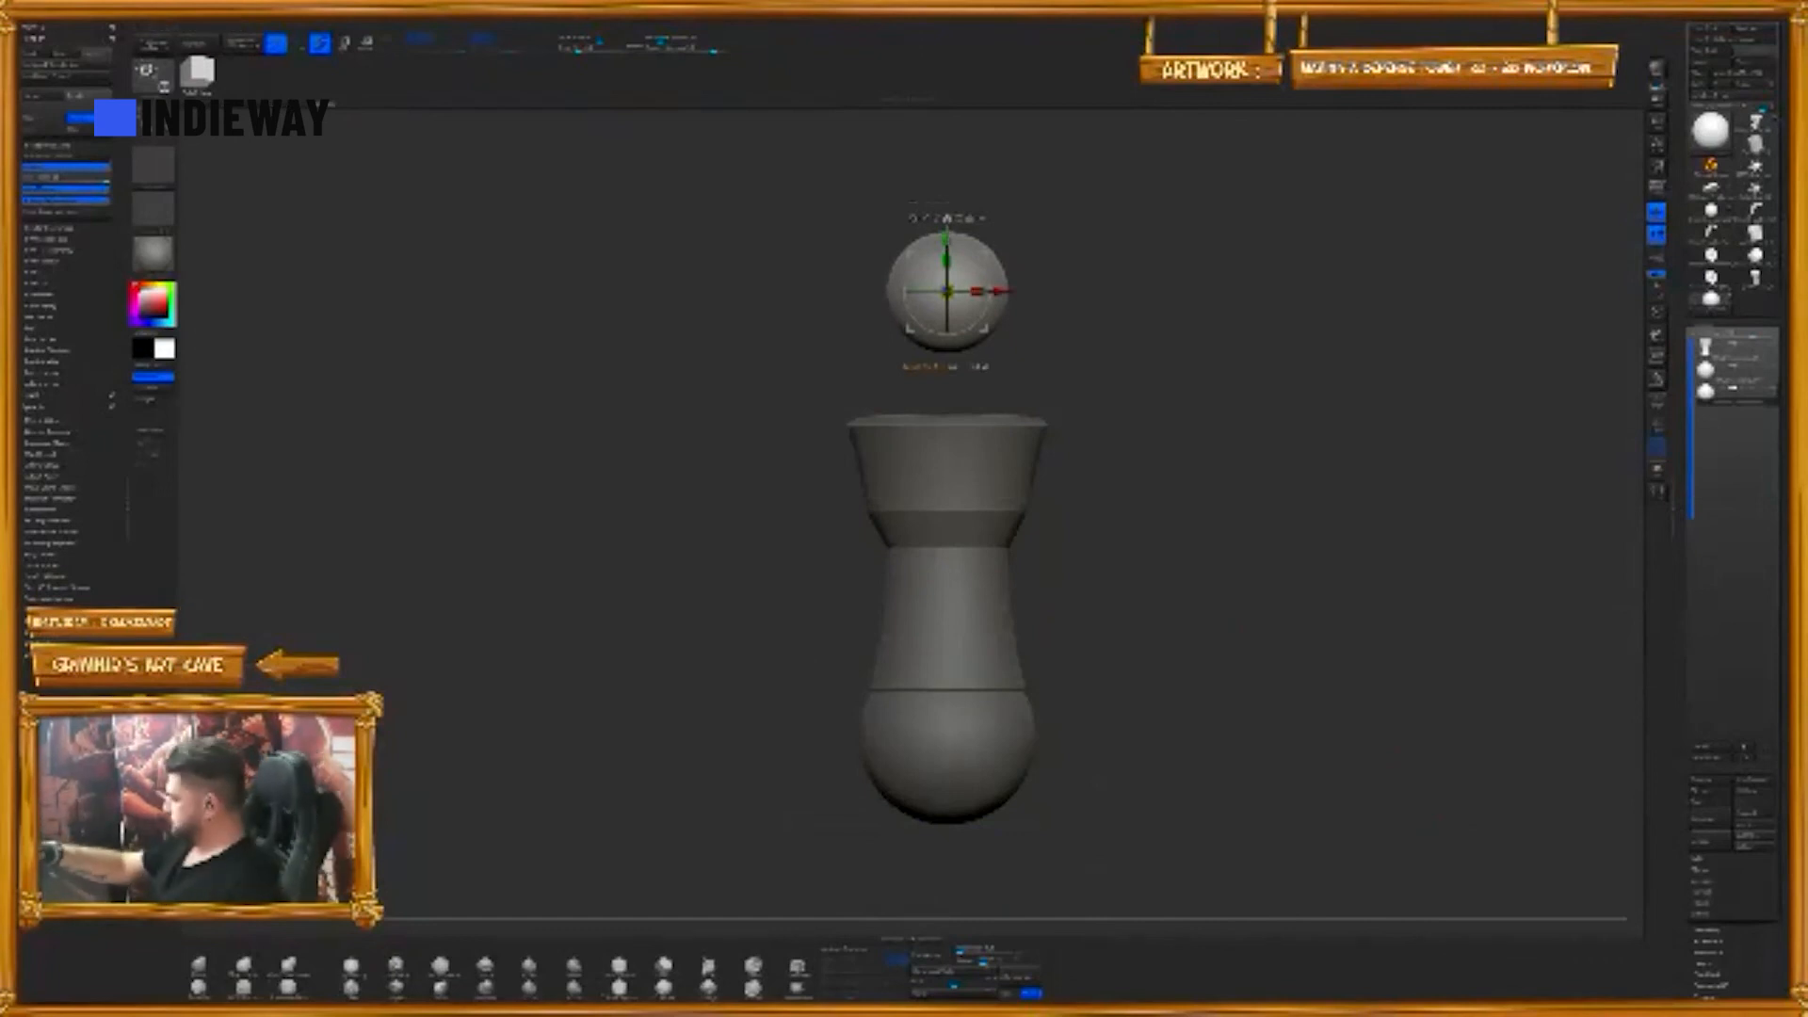
pyautogui.moveTo(947, 237); pyautogui.dragTo(946, 203)
pyautogui.moveTo(1177, 377)
pyautogui.mouseDown()
pyautogui.moveTo(1172, 443)
pyautogui.moveTo(1121, 556)
pyautogui.moveTo(1215, 386)
pyautogui.moveTo(1206, 481)
pyautogui.moveTo(1215, 386)
pyautogui.mouseUp()
pyautogui.press('q')
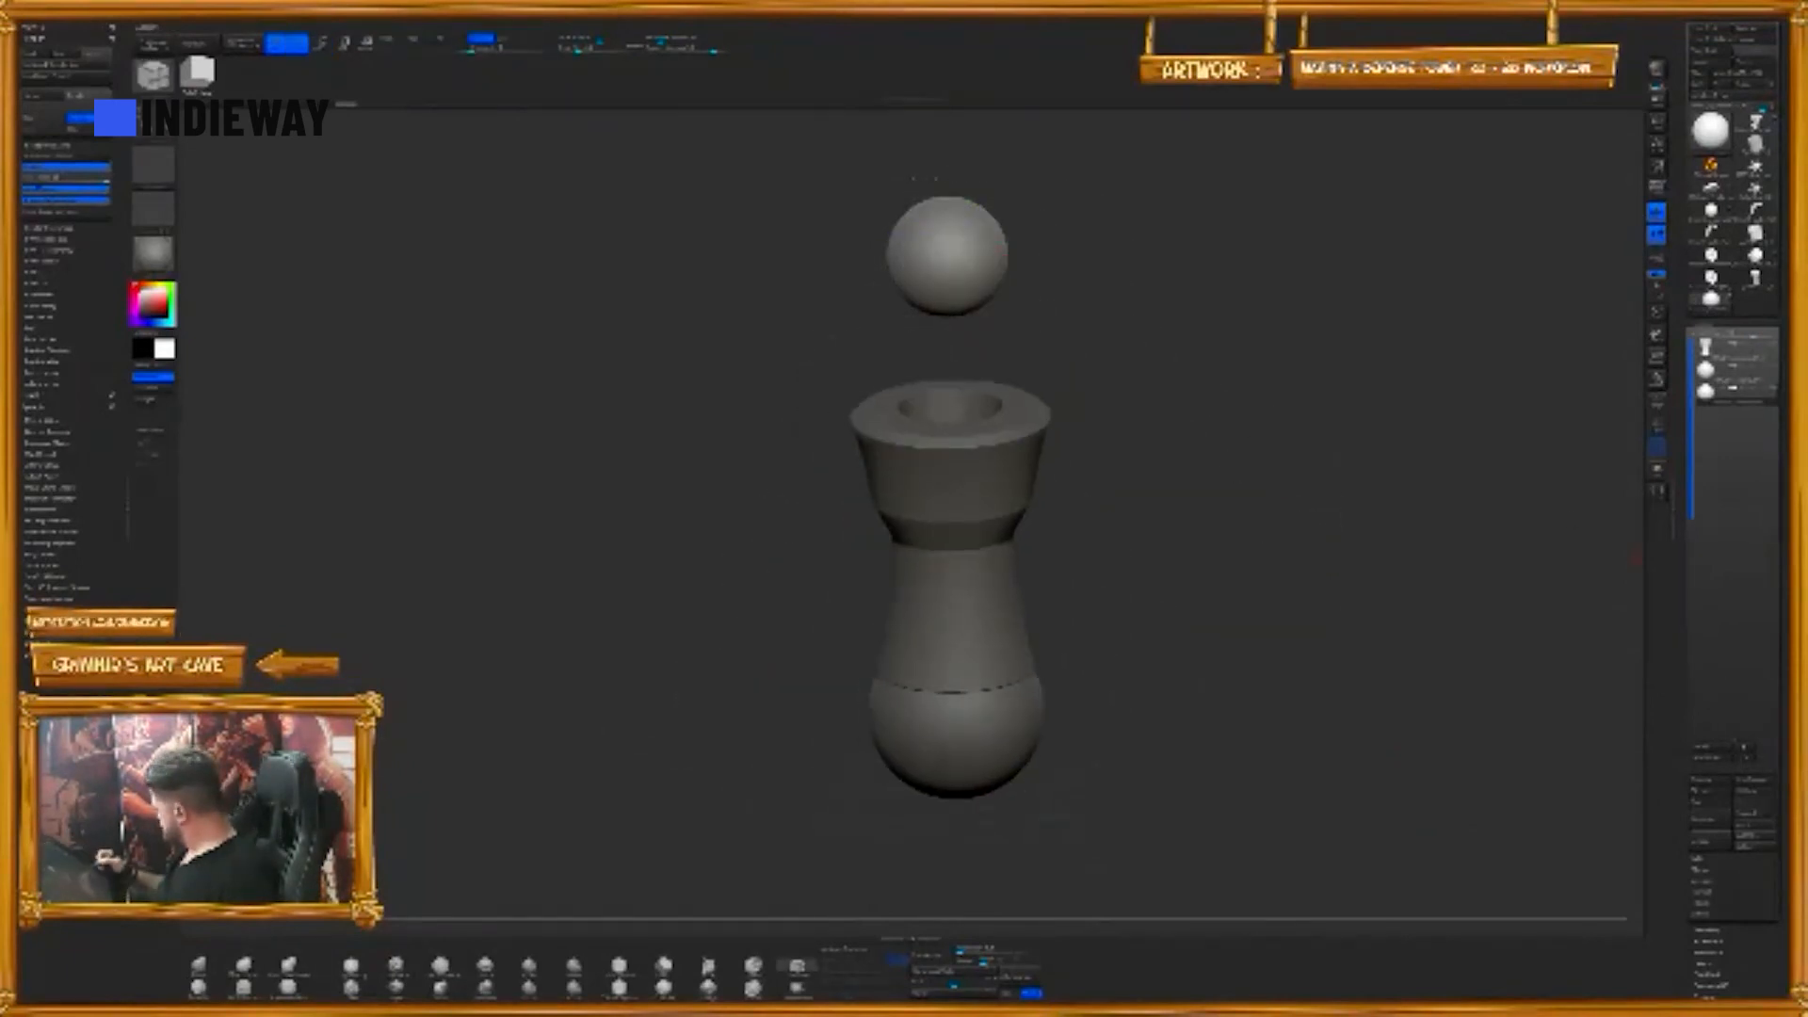
# - Merge the visible column and spheres into one mesh, and bring up the complete tower model
pyautogui.click(1708, 872)
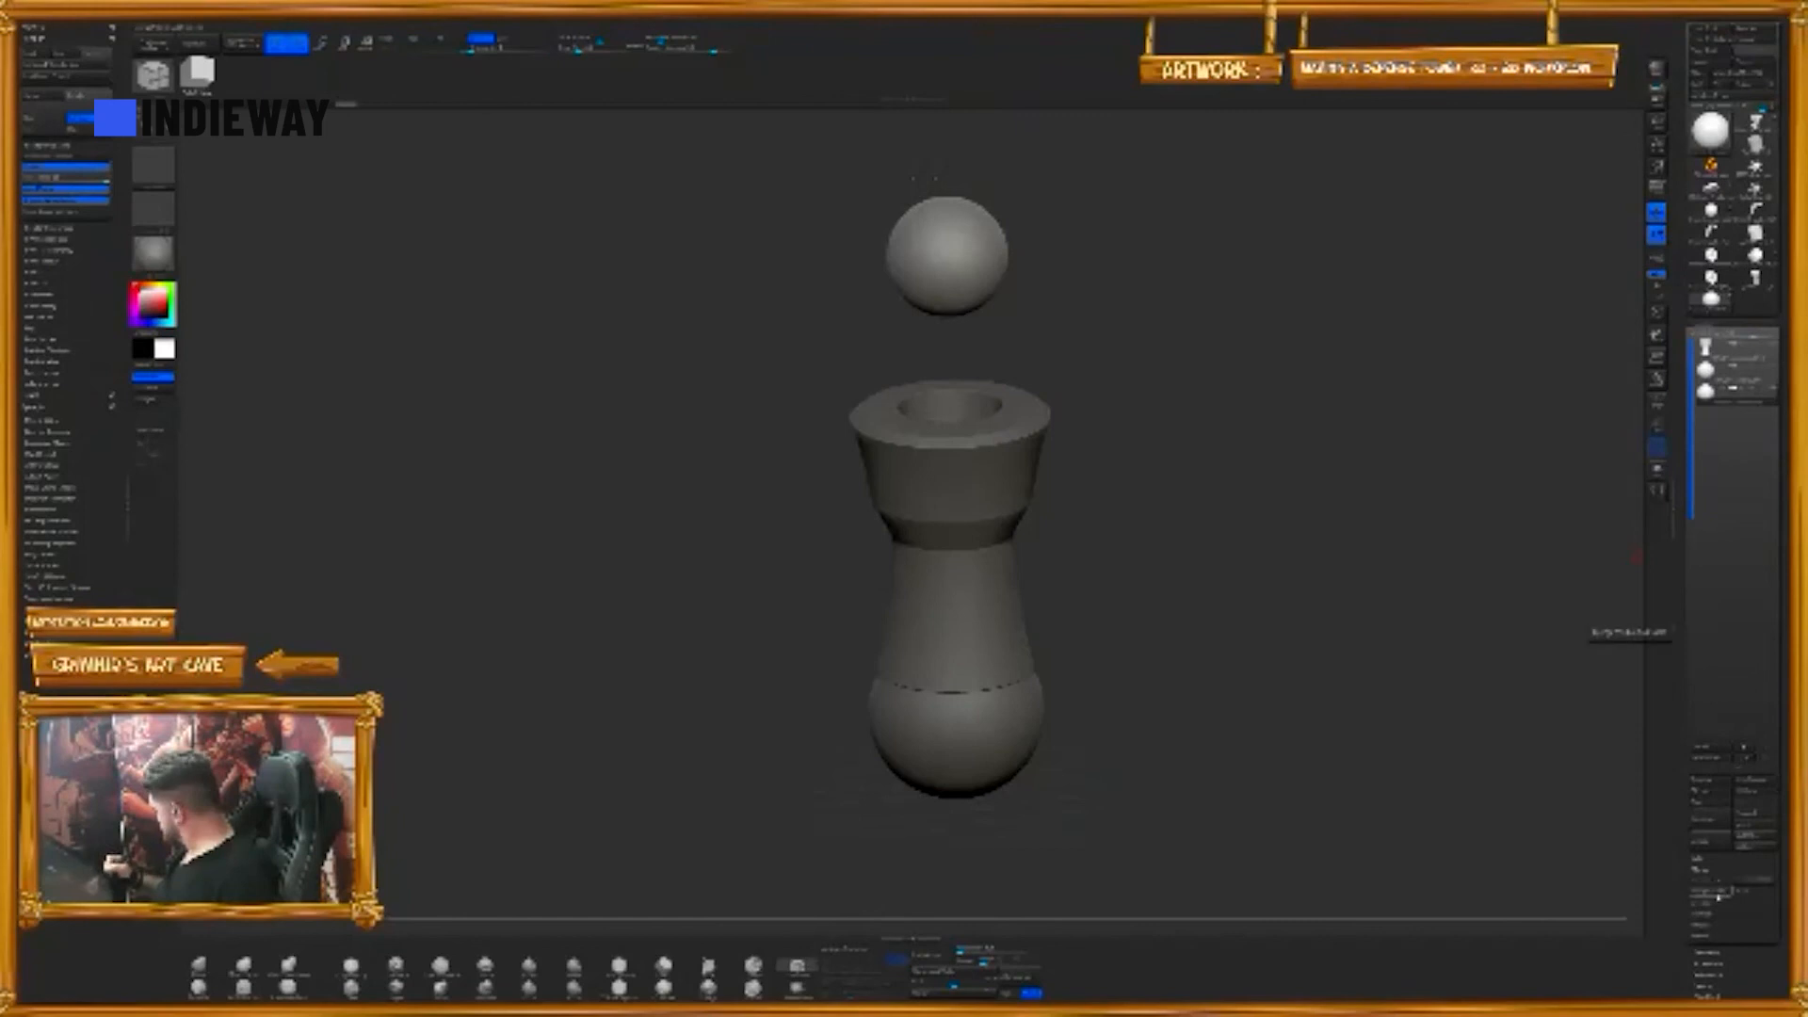
pyautogui.click(1718, 895)
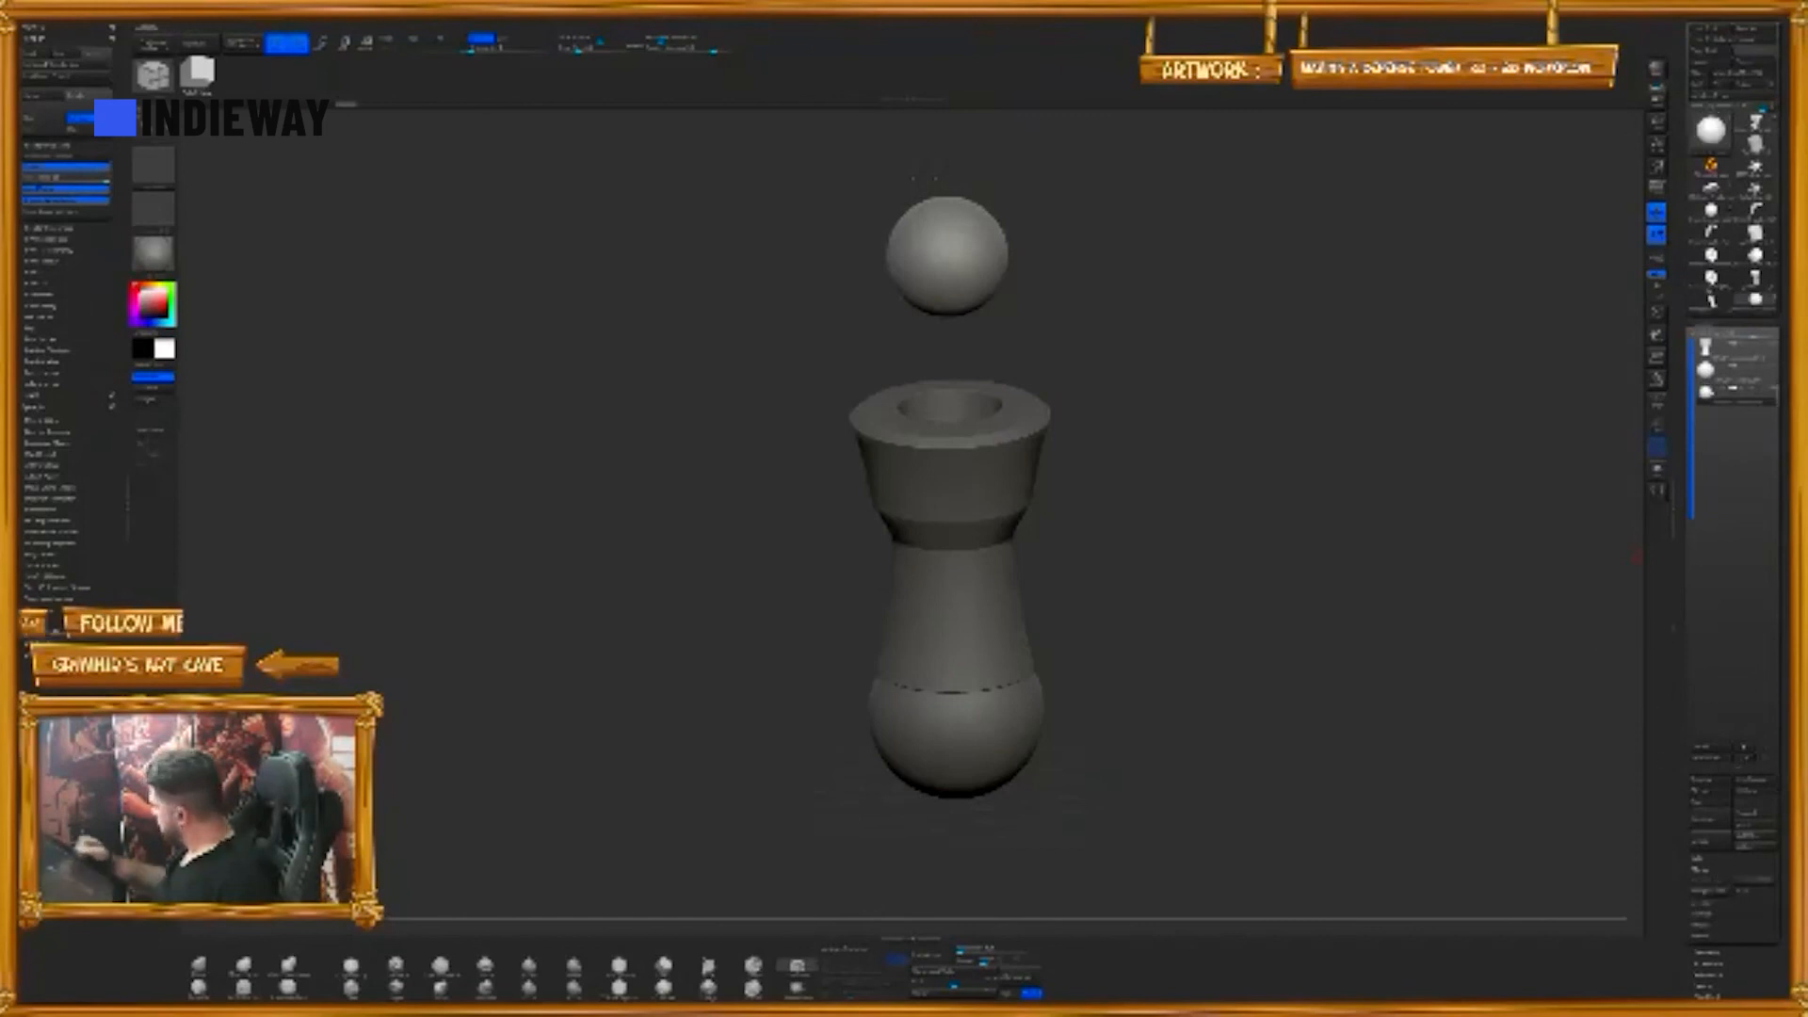
pyautogui.click(1745, 75)
pyautogui.click(1754, 124)
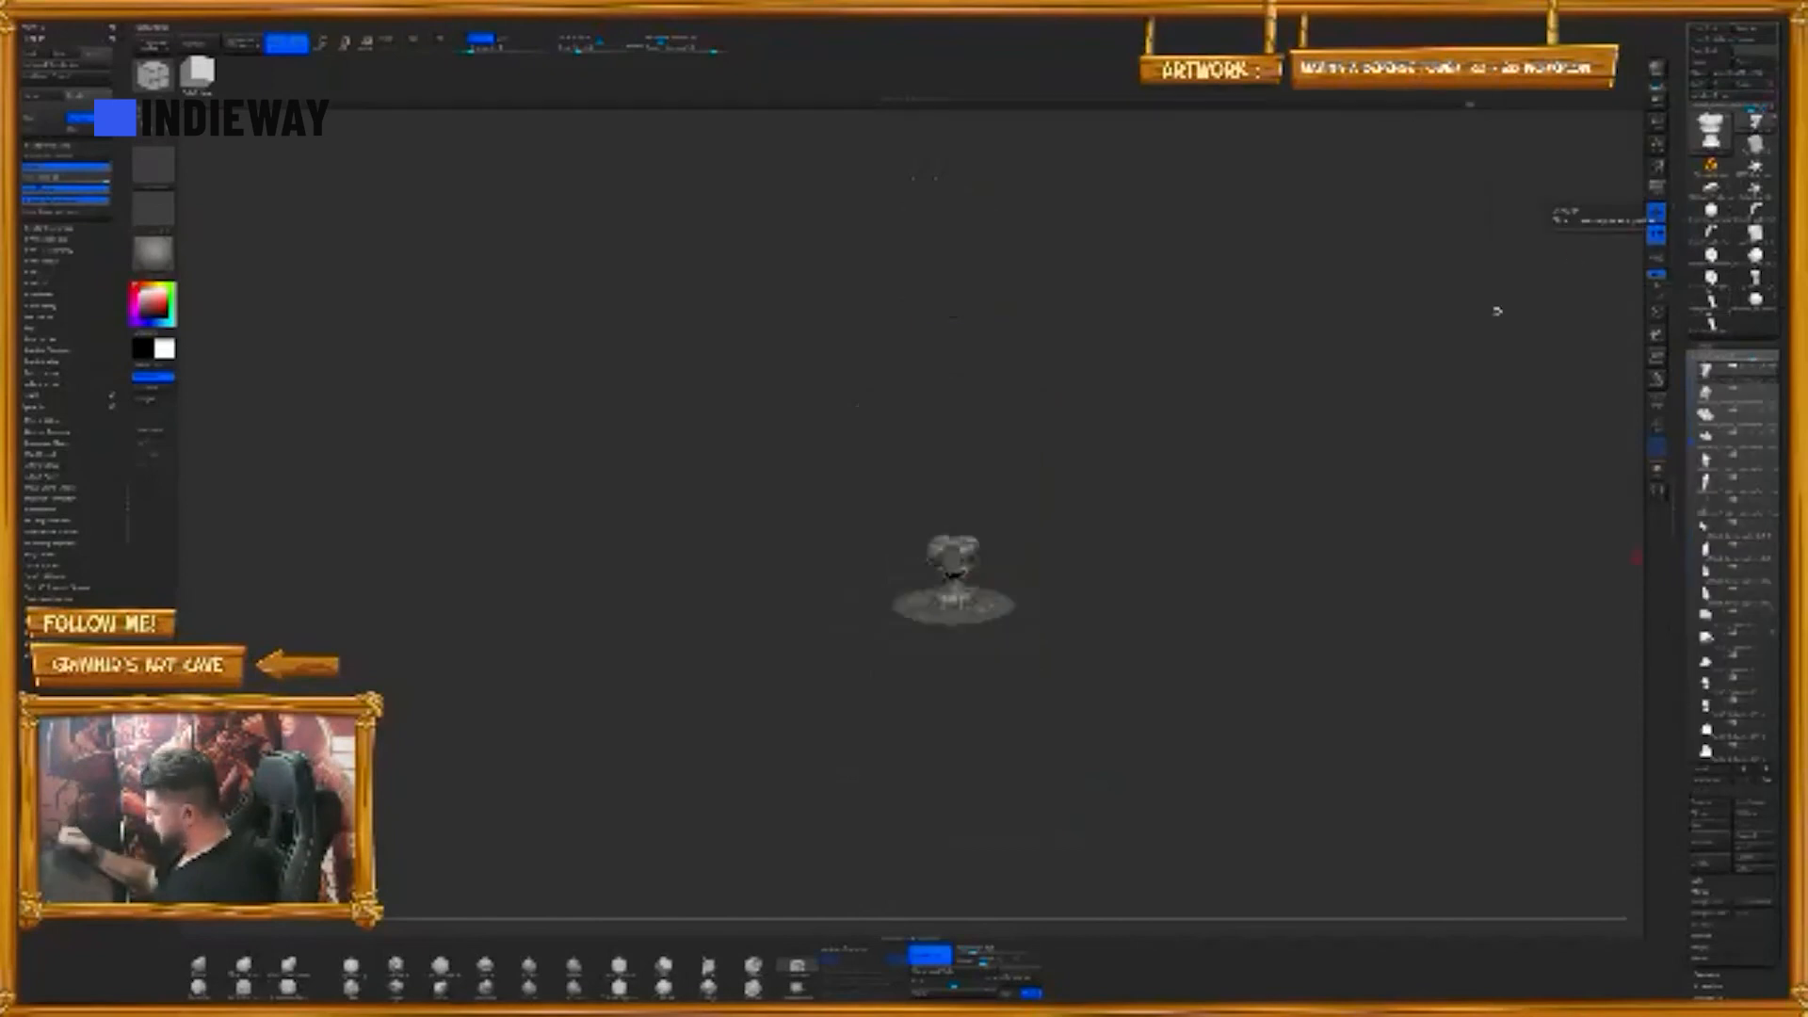
pyautogui.rightClick(1241, 469)
pyautogui.moveTo(1204, 424); pyautogui.dragTo(1551, 788)
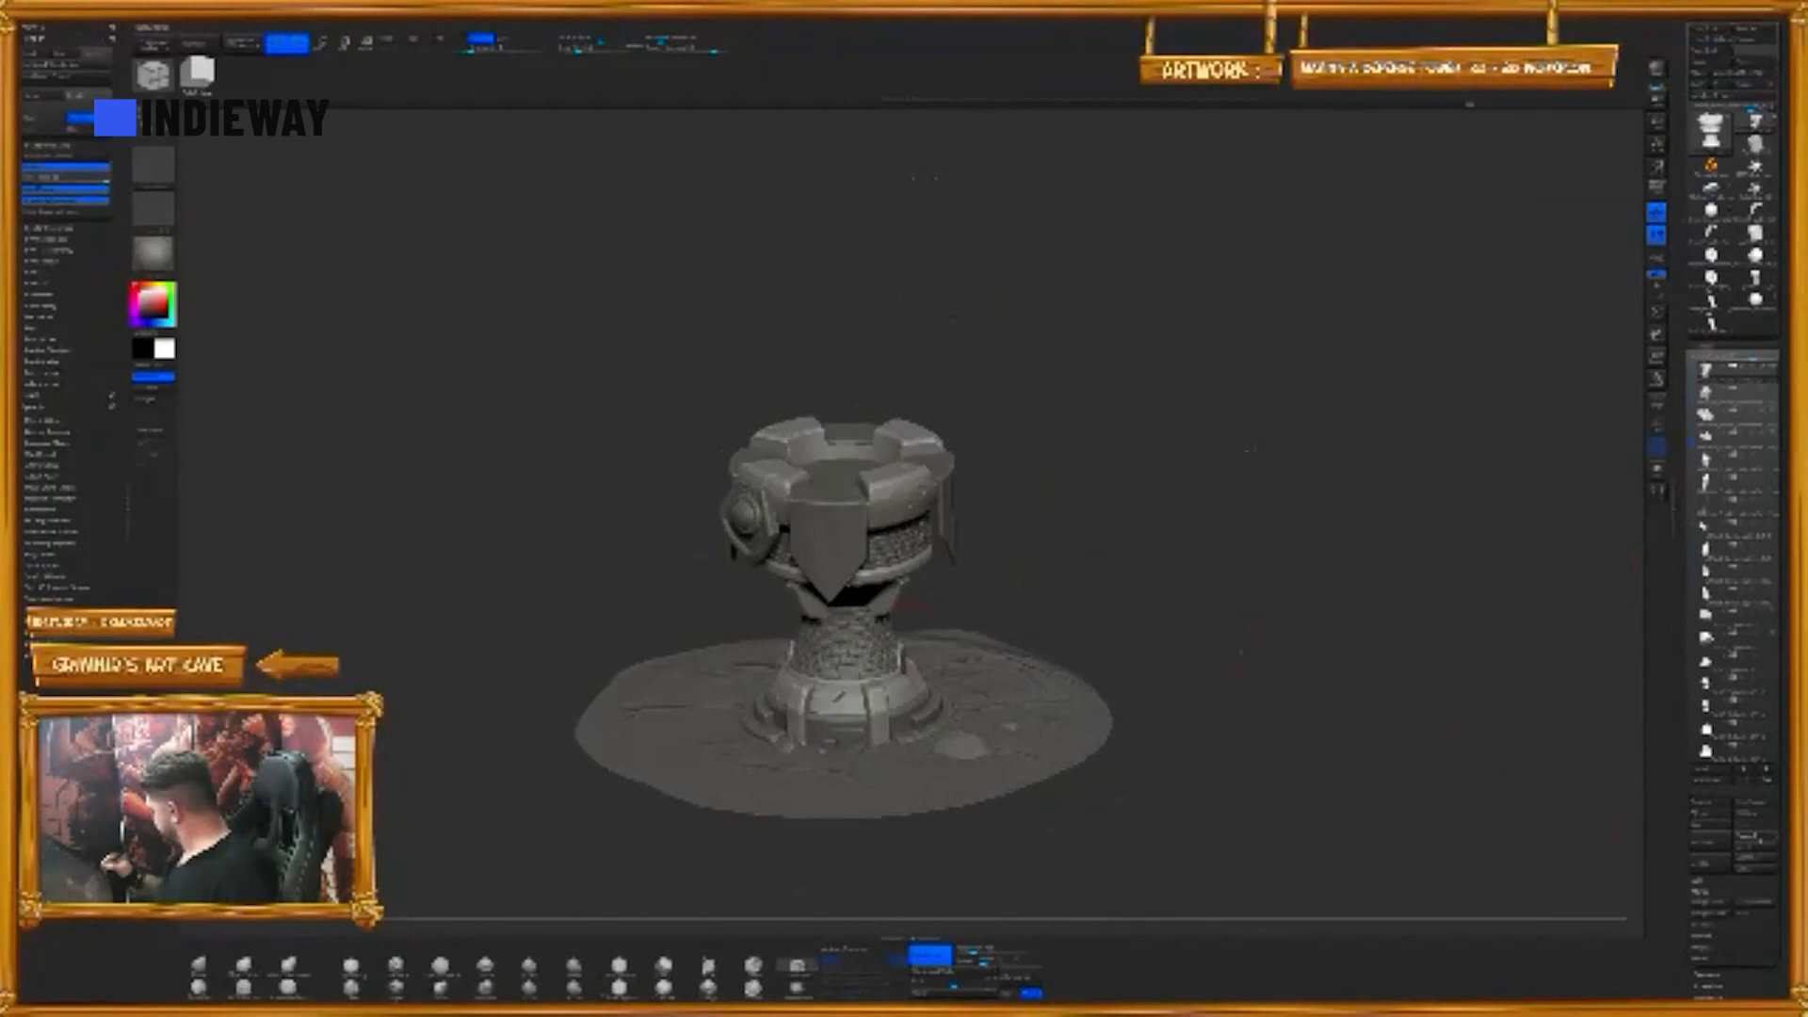
# - Append the merged column and spheres to the tower, scale them down and raise them onto the tower's top
pyautogui.press('b')
pyautogui.click(1396, 808)
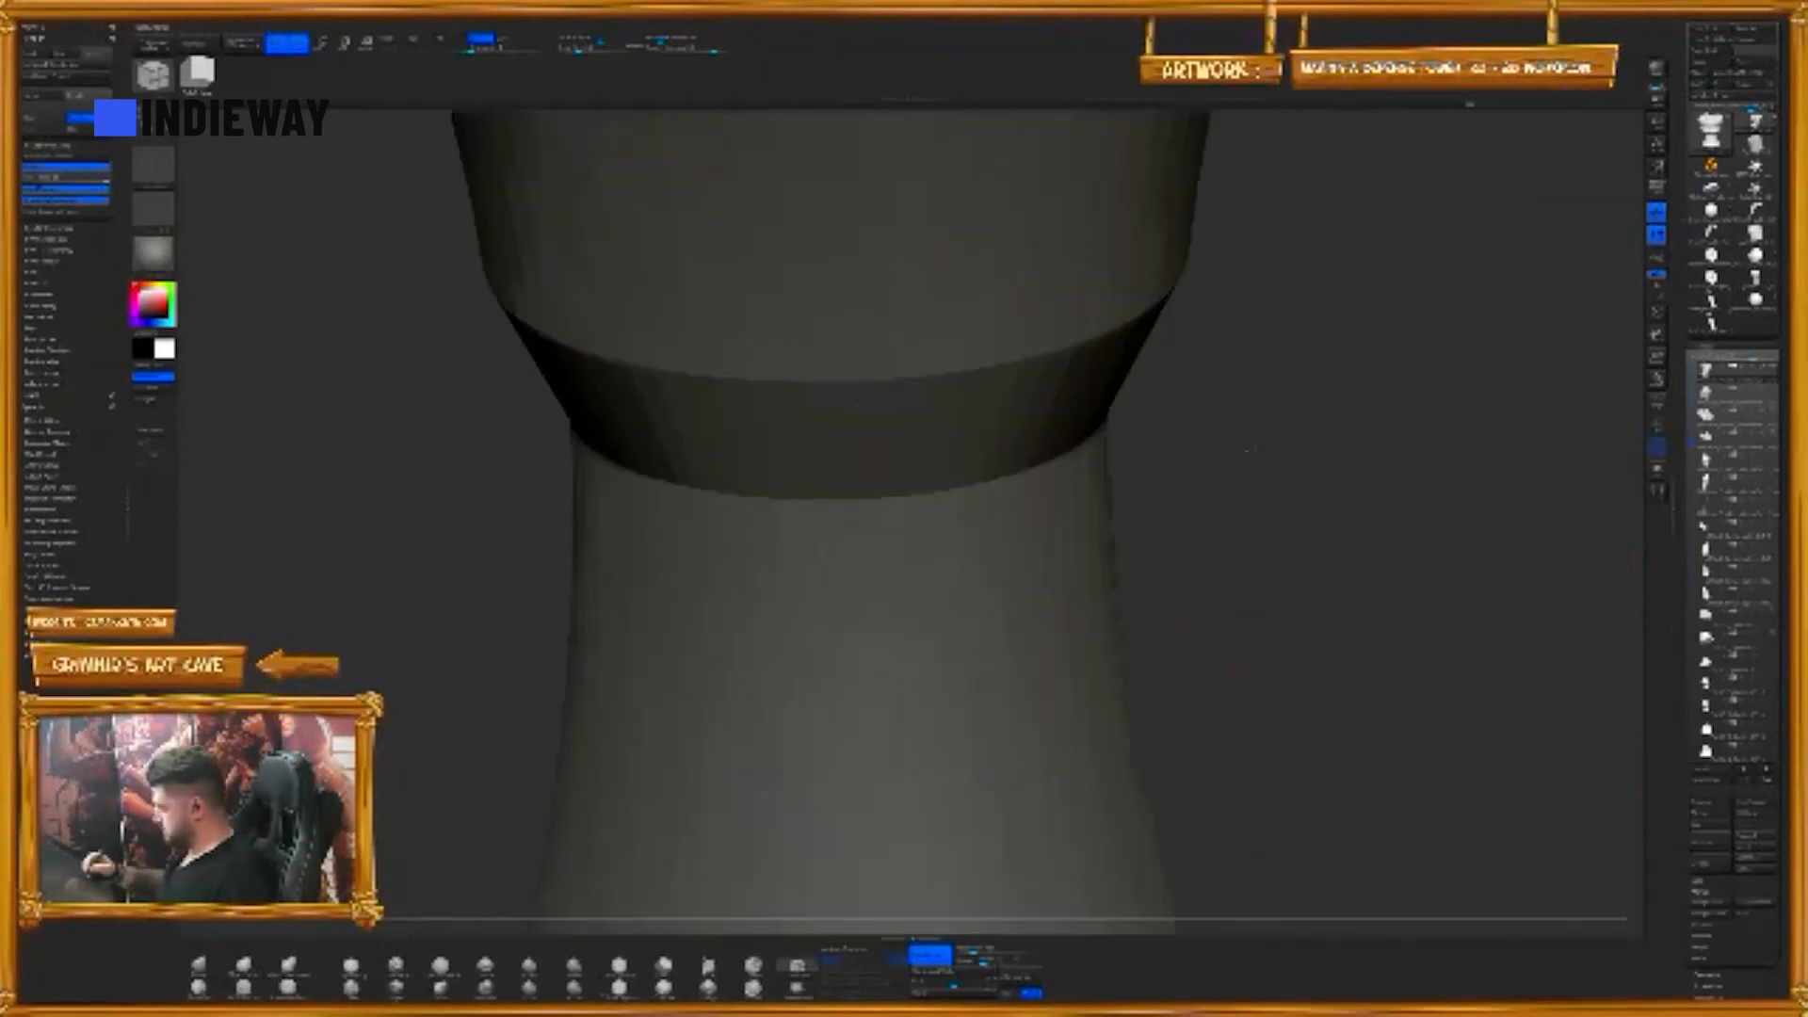
pyautogui.press('w')
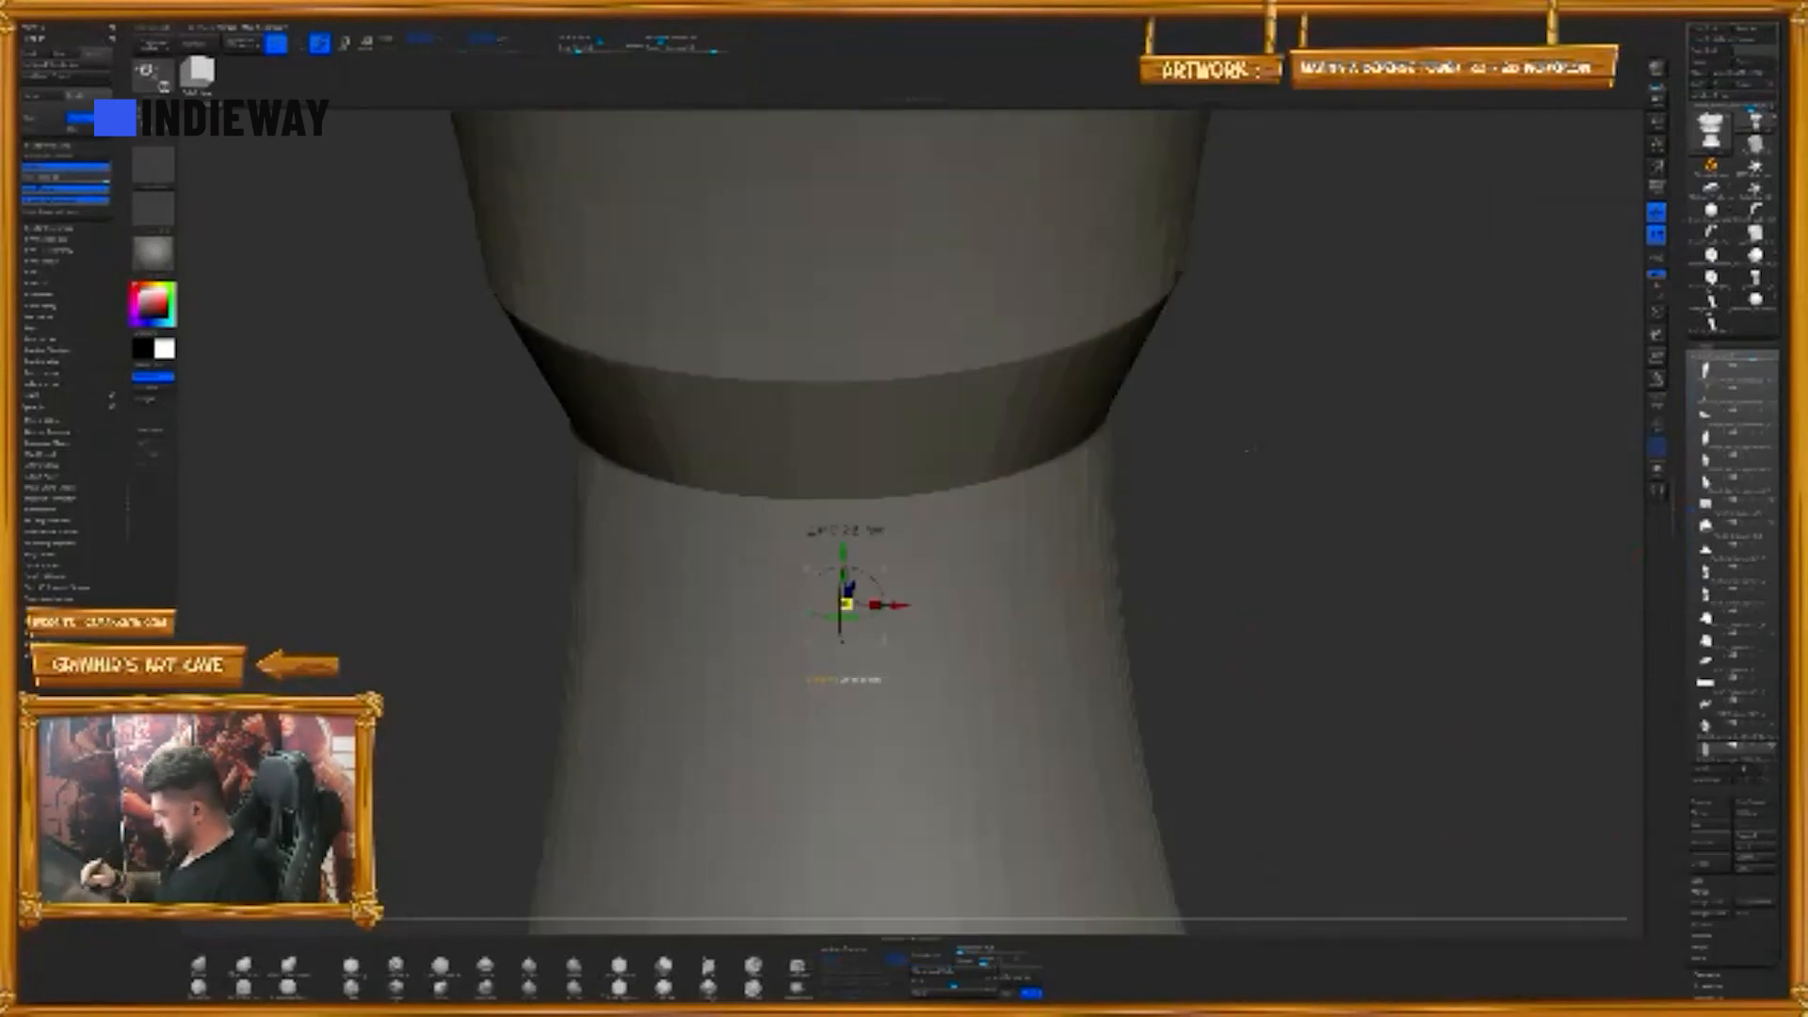
pyautogui.scroll(-3, 843, 603)
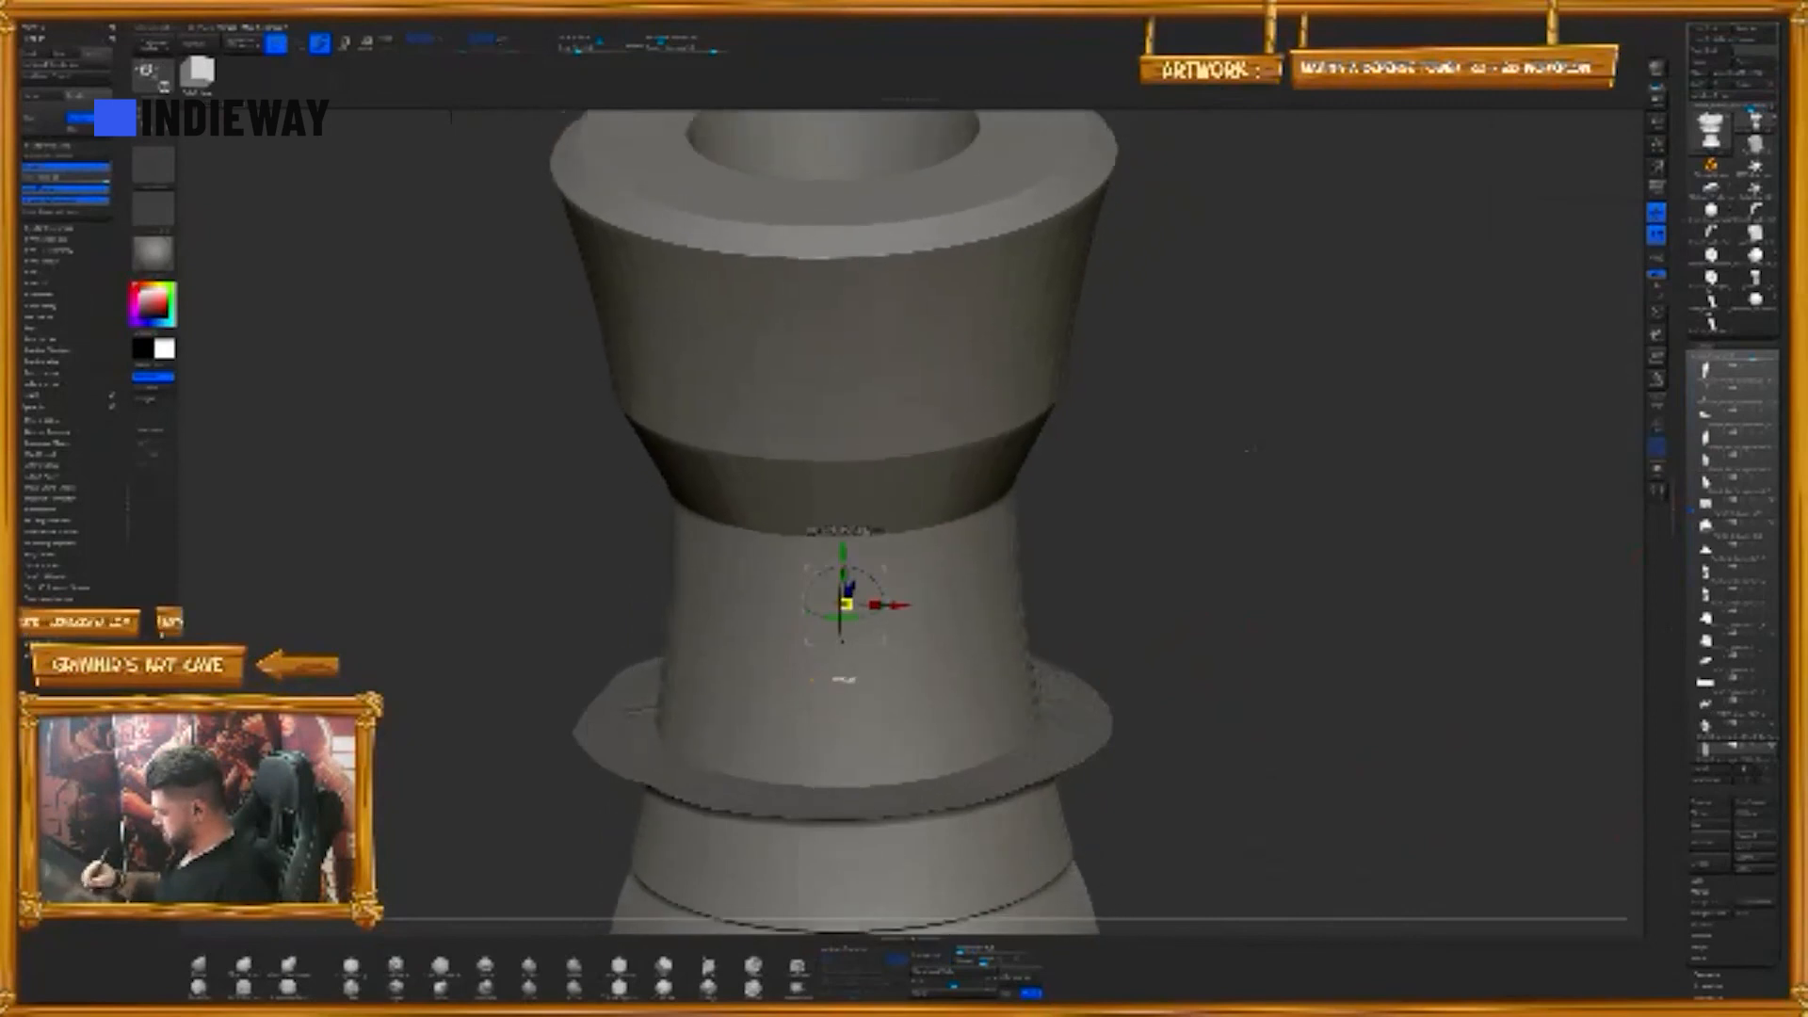
pyautogui.scroll(-3, 843, 603)
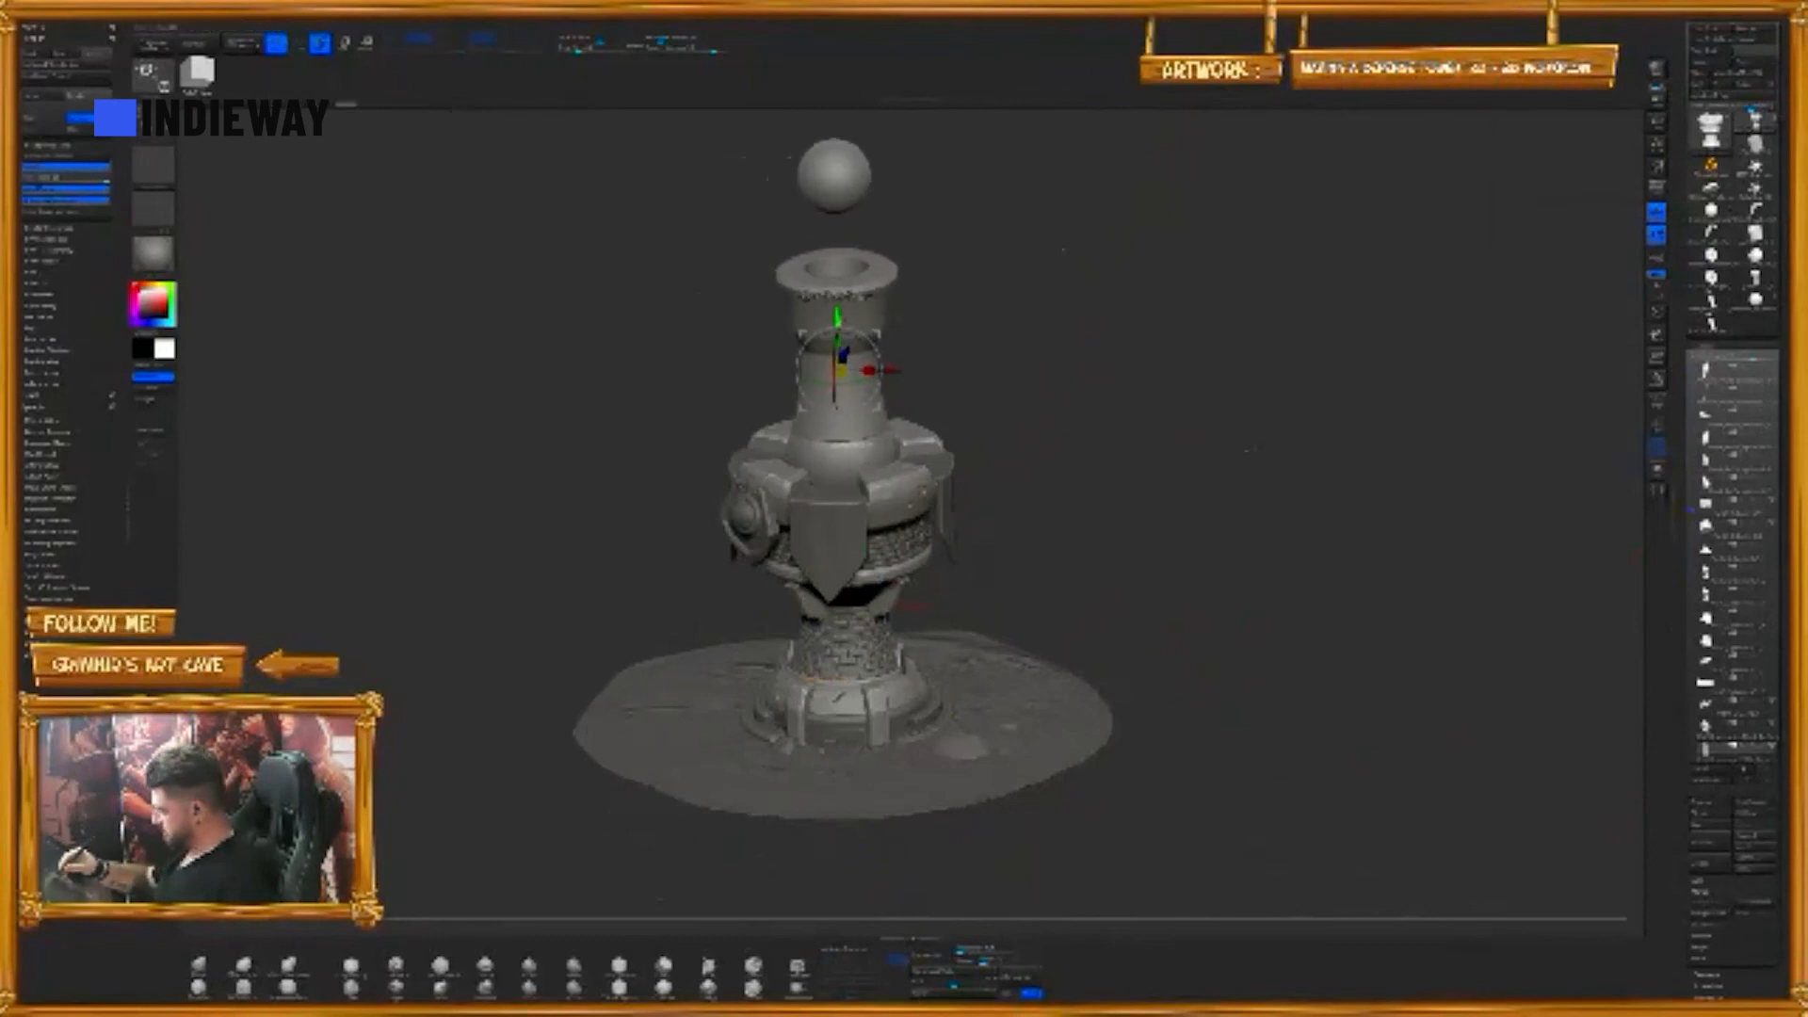
# - Tilt the added column and spheres like a cannon leaning out over the tower's rim
pyautogui.press('q')
pyautogui.moveTo(1045, 295); pyautogui.dragTo(1102, 264)
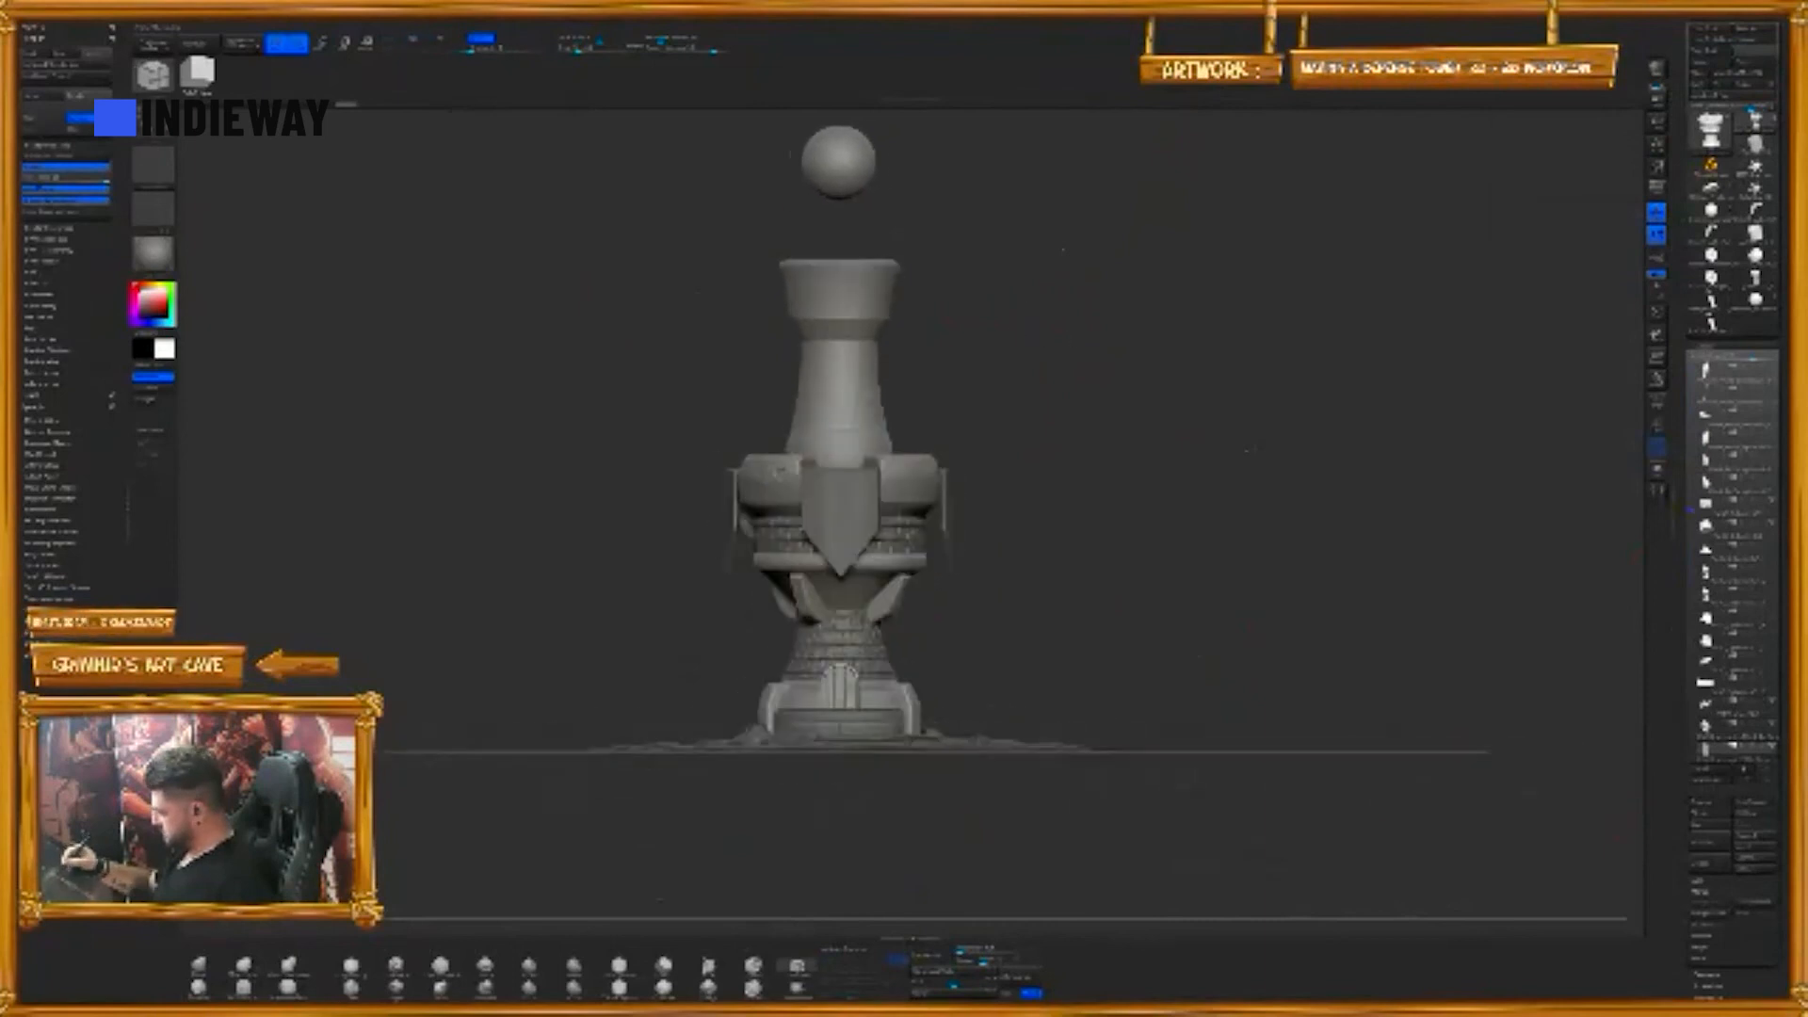
pyautogui.press('w')
pyautogui.moveTo(816, 333); pyautogui.dragTo(715, 422)
pyautogui.hotkey('ctrl', 'z')
pyautogui.moveTo(778, 473); pyautogui.dragTo(782, 486)
pyautogui.moveTo(405, 270); pyautogui.dragTo(589, 269)
pyautogui.moveTo(1224, 368)
pyautogui.mouseDown()
pyautogui.moveTo(981, 372)
pyautogui.moveTo(1018, 443)
pyautogui.moveTo(979, 452)
pyautogui.moveTo(1036, 443)
pyautogui.moveTo(1008, 434)
pyautogui.mouseUp()
pyautogui.press('q')
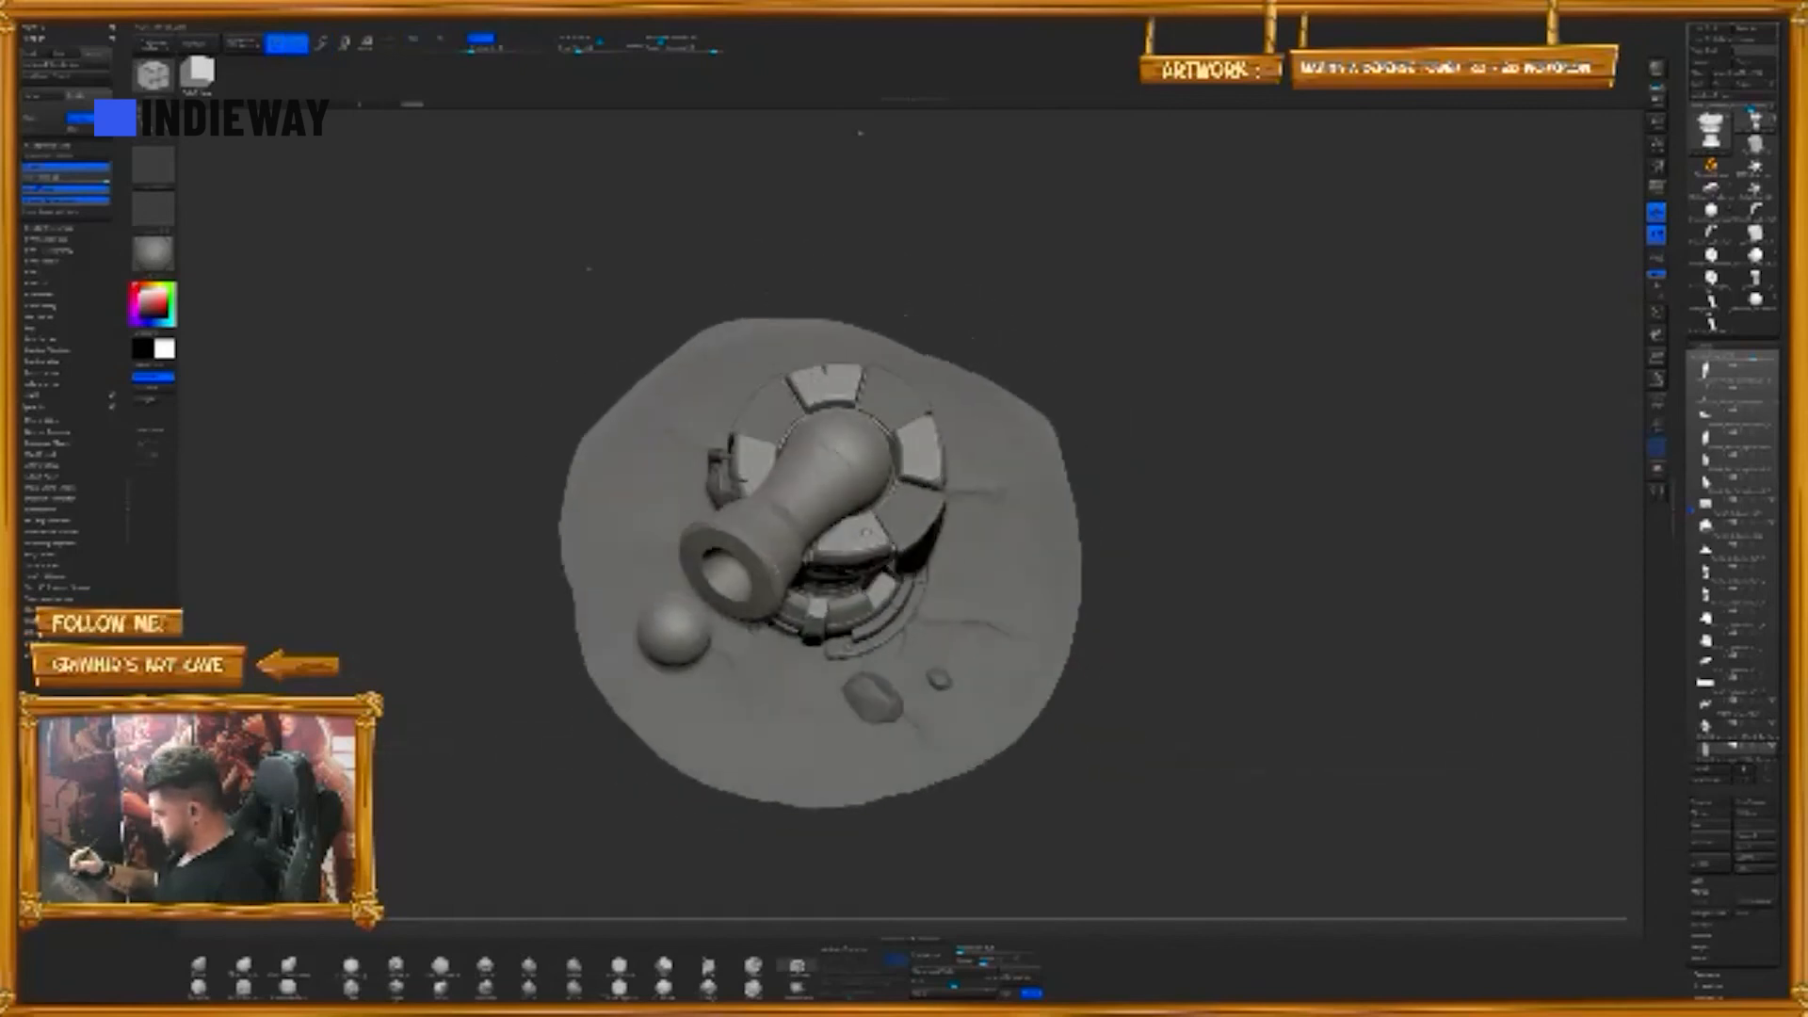
# - Append a cube to the tower, shrink it to a small block and place it beside the cannon's rounded rear
pyautogui.moveTo(1092, 504); pyautogui.dragTo(1114, 504)
pyautogui.press('w')
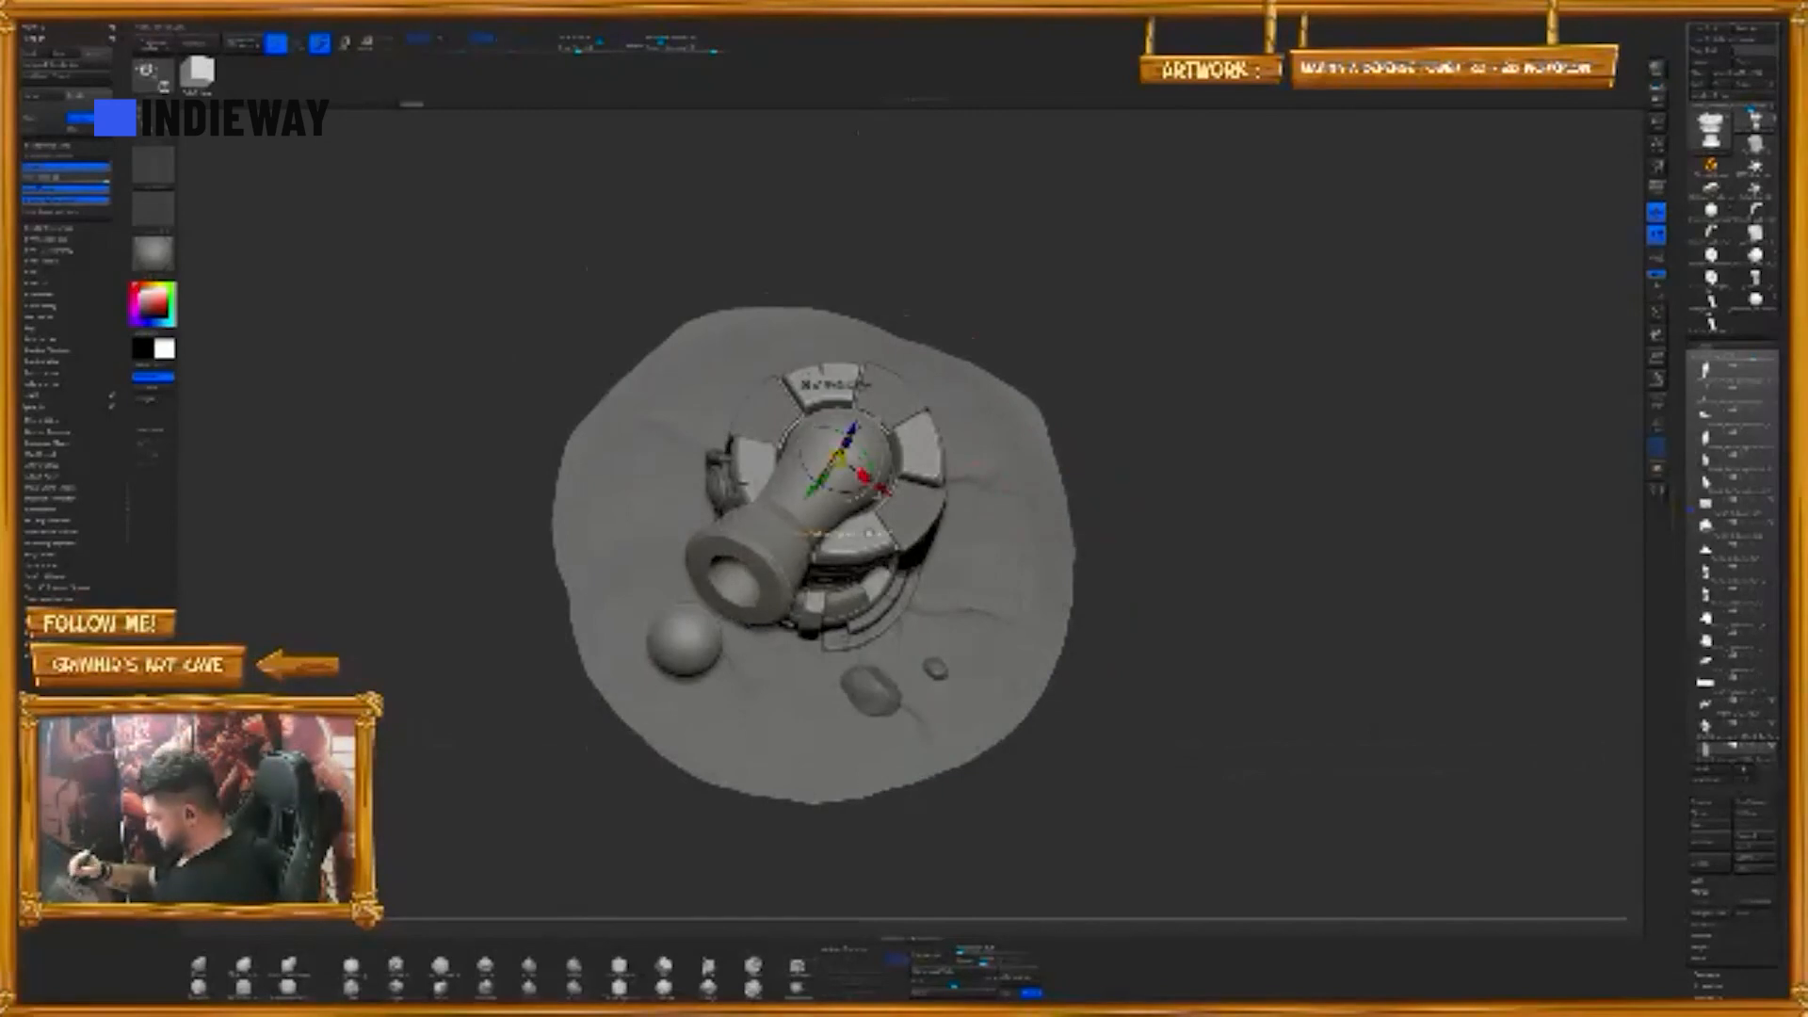
pyautogui.press('q')
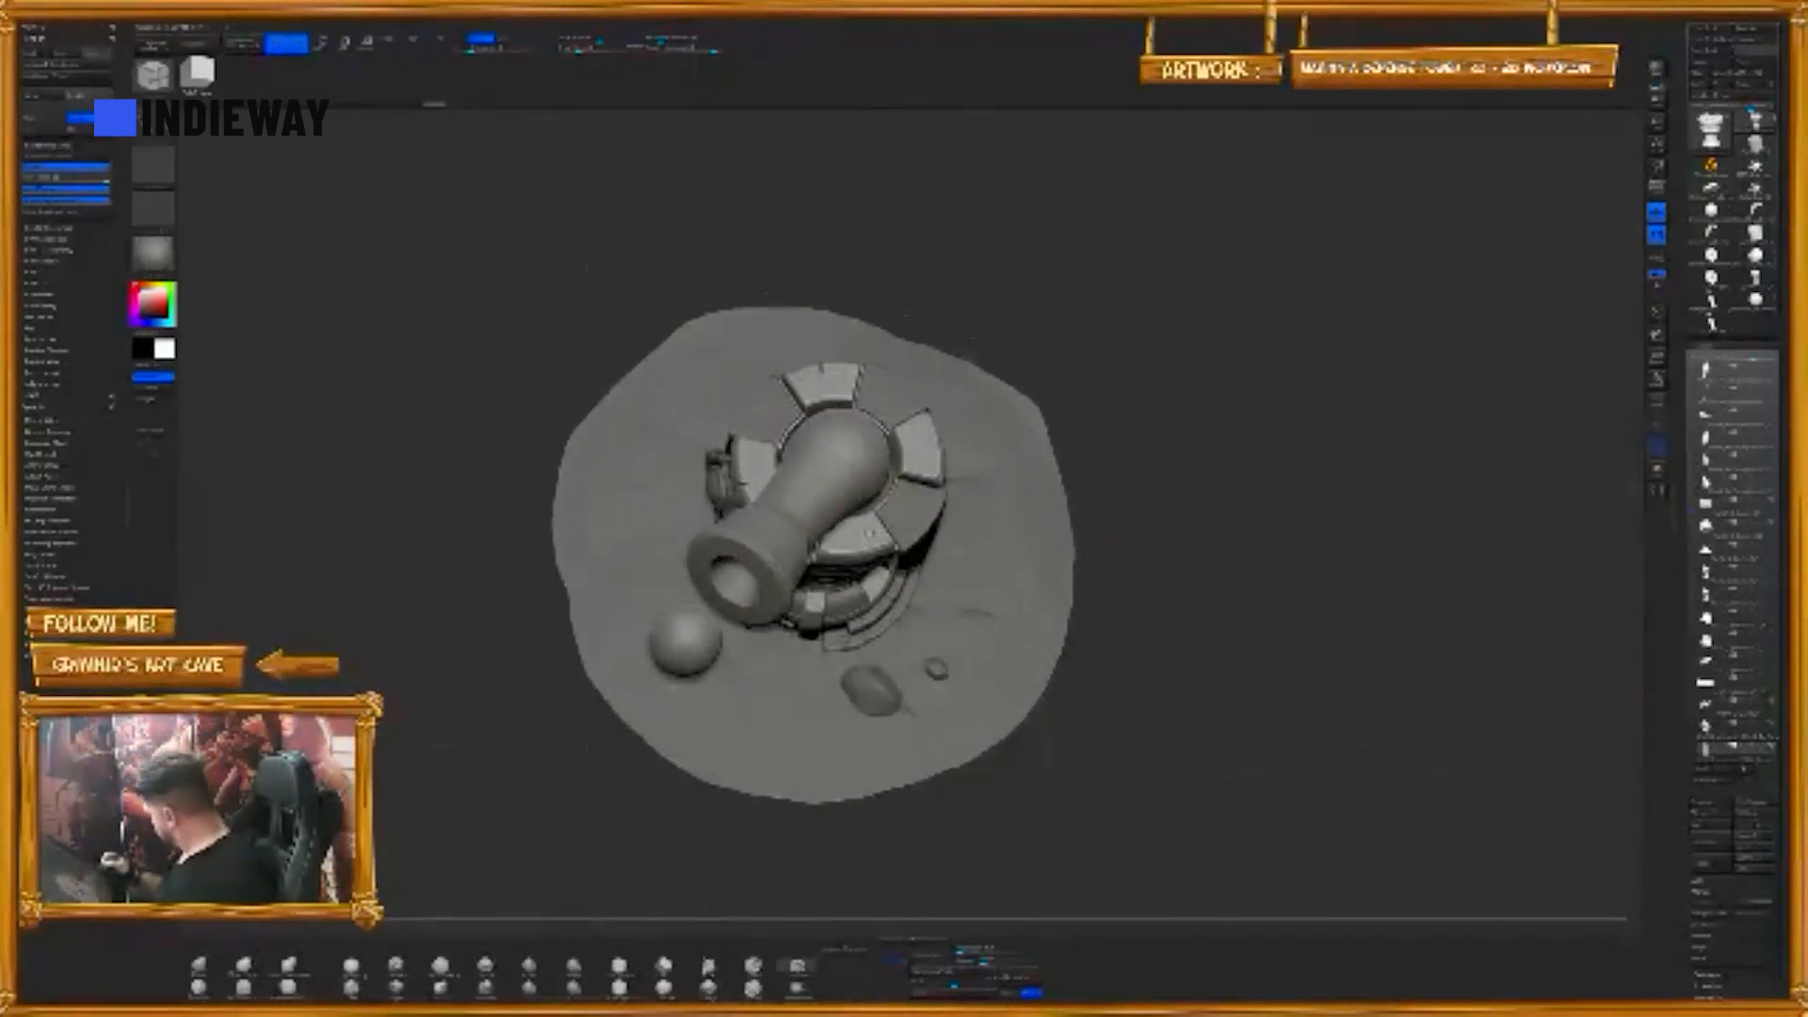
pyautogui.press('b')
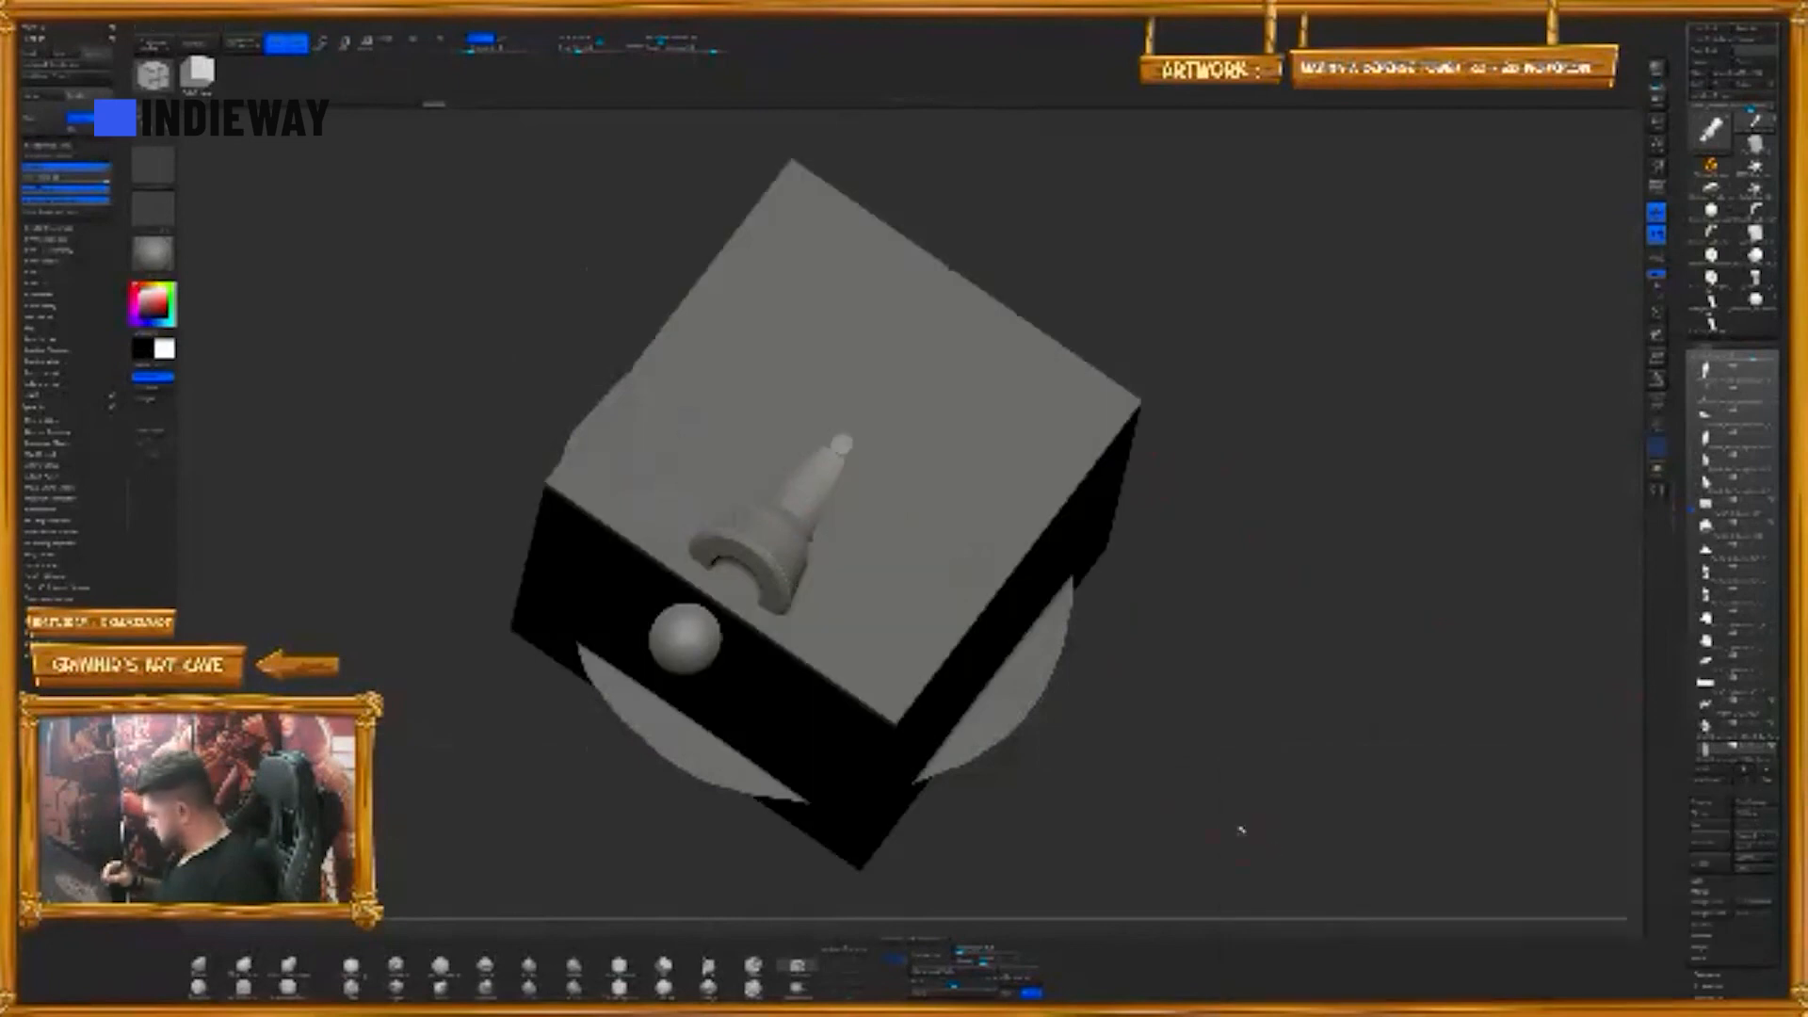
pyautogui.press('w')
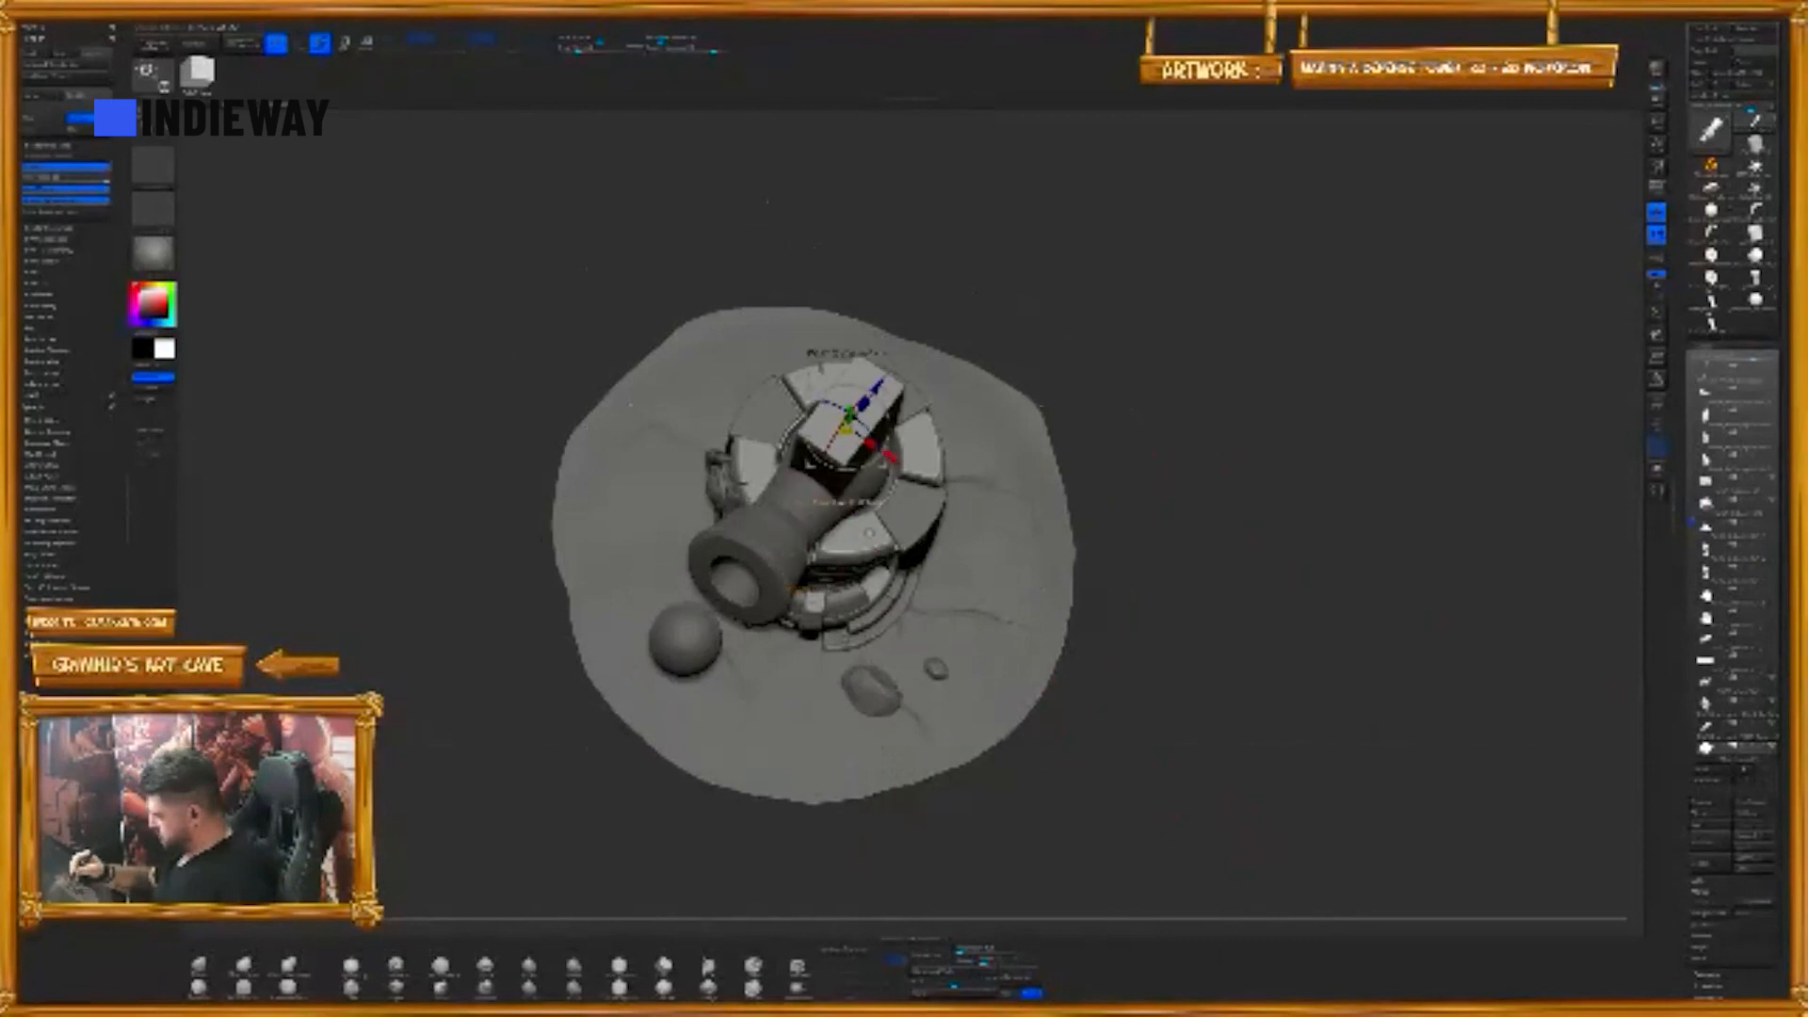
pyautogui.moveTo(888, 456); pyautogui.dragTo(857, 478)
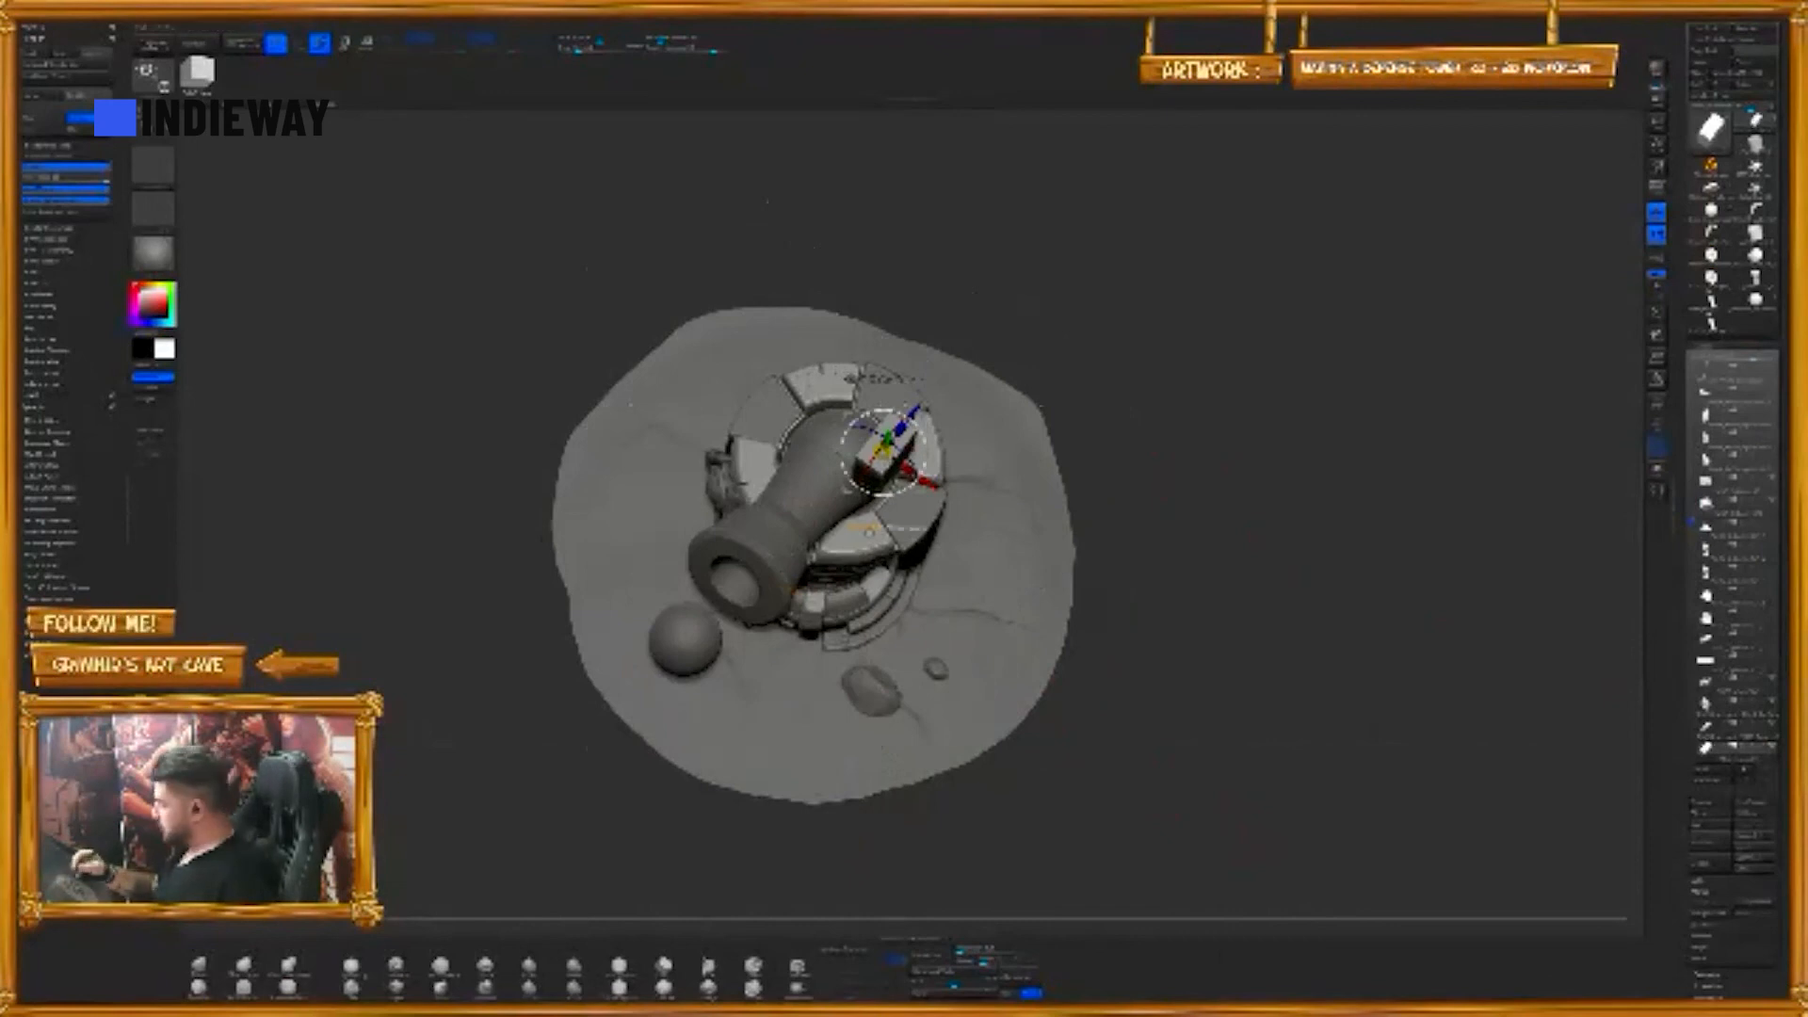
pyautogui.moveTo(908, 418)
pyautogui.mouseDown()
pyautogui.moveTo(876, 457)
pyautogui.moveTo(893, 437)
pyautogui.mouseUp()
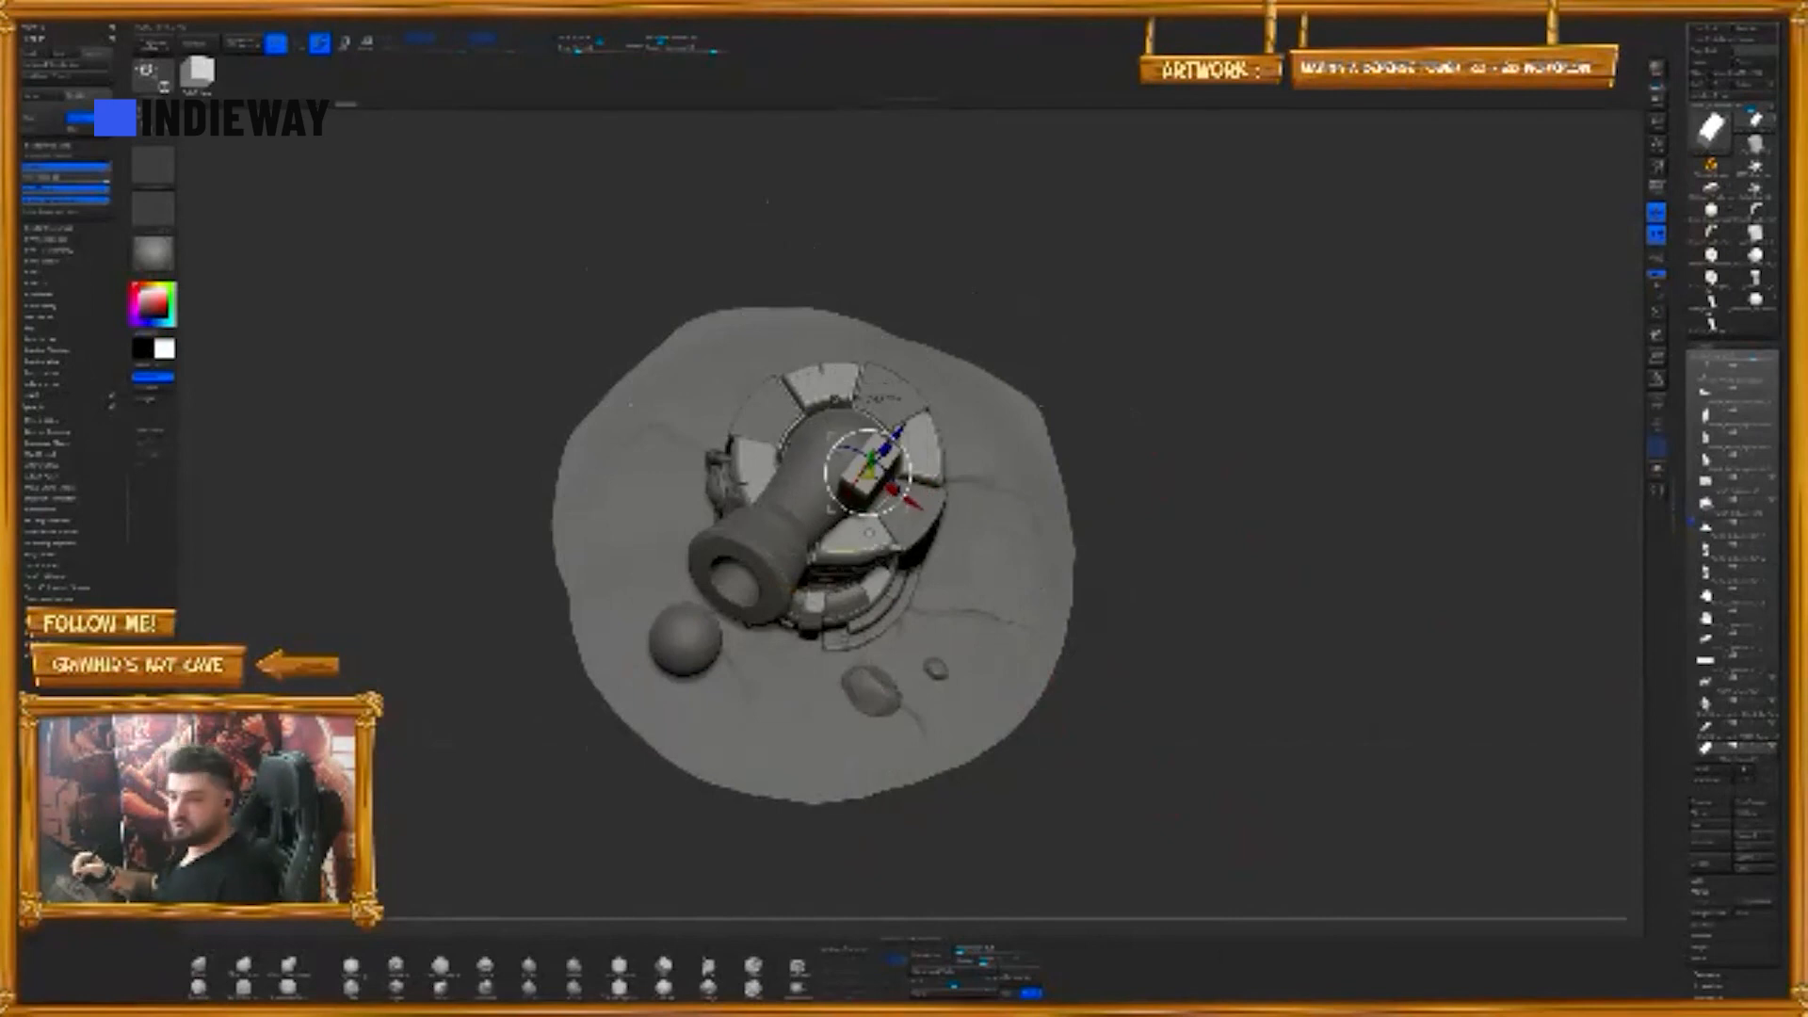
pyautogui.moveTo(911, 502); pyautogui.dragTo(915, 506)
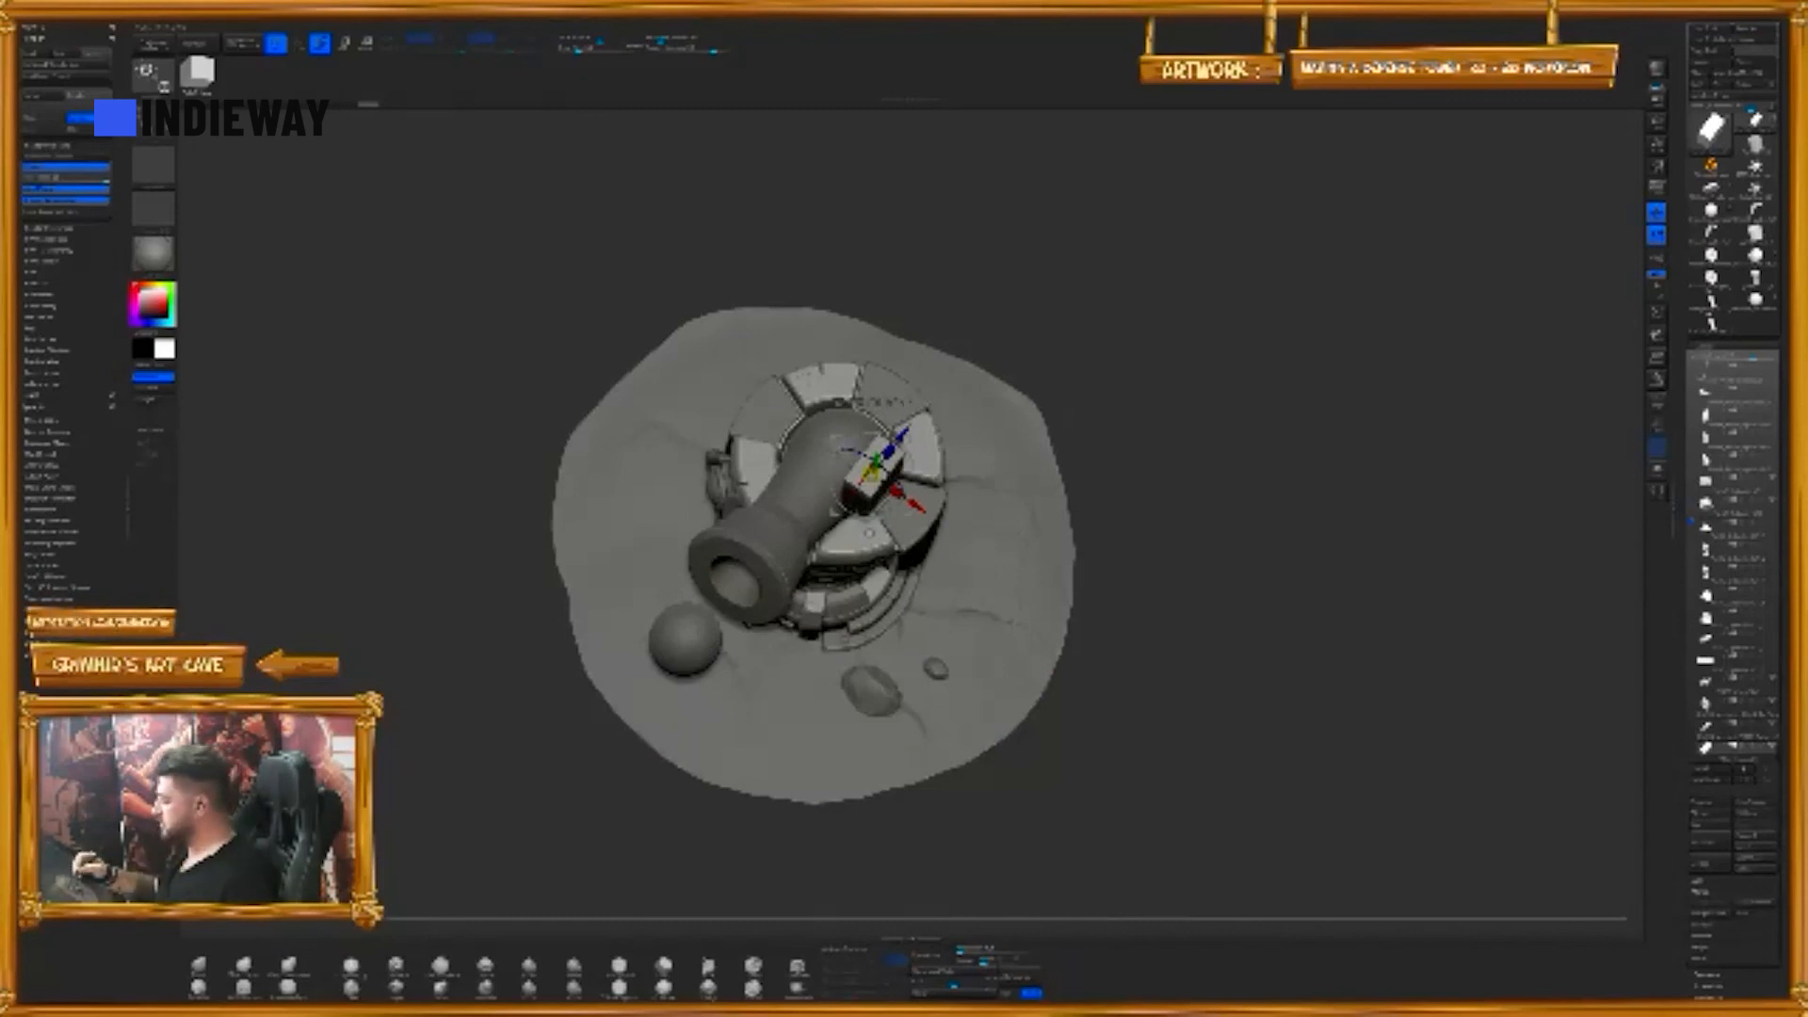
# - Flatten the block and fit it against the side of the barrel where it meets the cannon's rounded rear
pyautogui.hotkey('shift', 'f')
pyautogui.press('q')
pyautogui.moveTo(1289, 227)
pyautogui.mouseDown()
pyautogui.moveTo(1289, 316)
pyautogui.moveTo(1246, 274)
pyautogui.moveTo(1227, 304)
pyautogui.mouseUp()
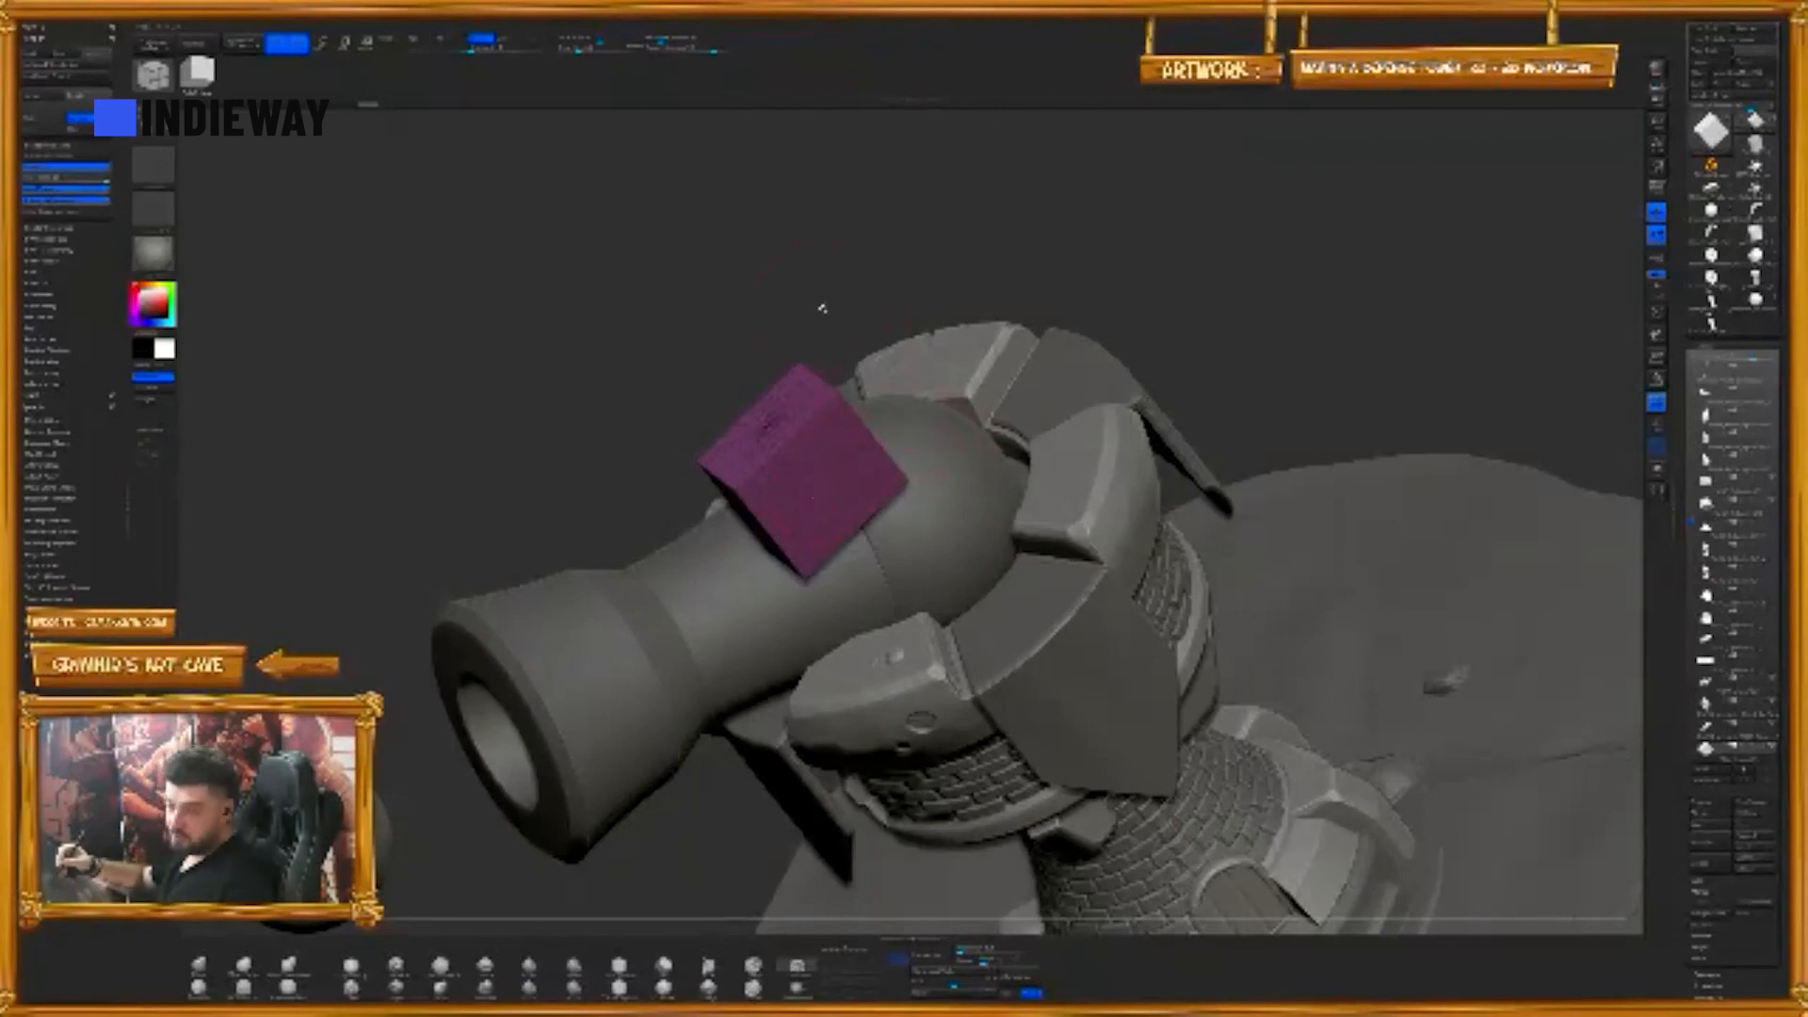
pyautogui.moveTo(820, 298); pyautogui.dragTo(853, 367)
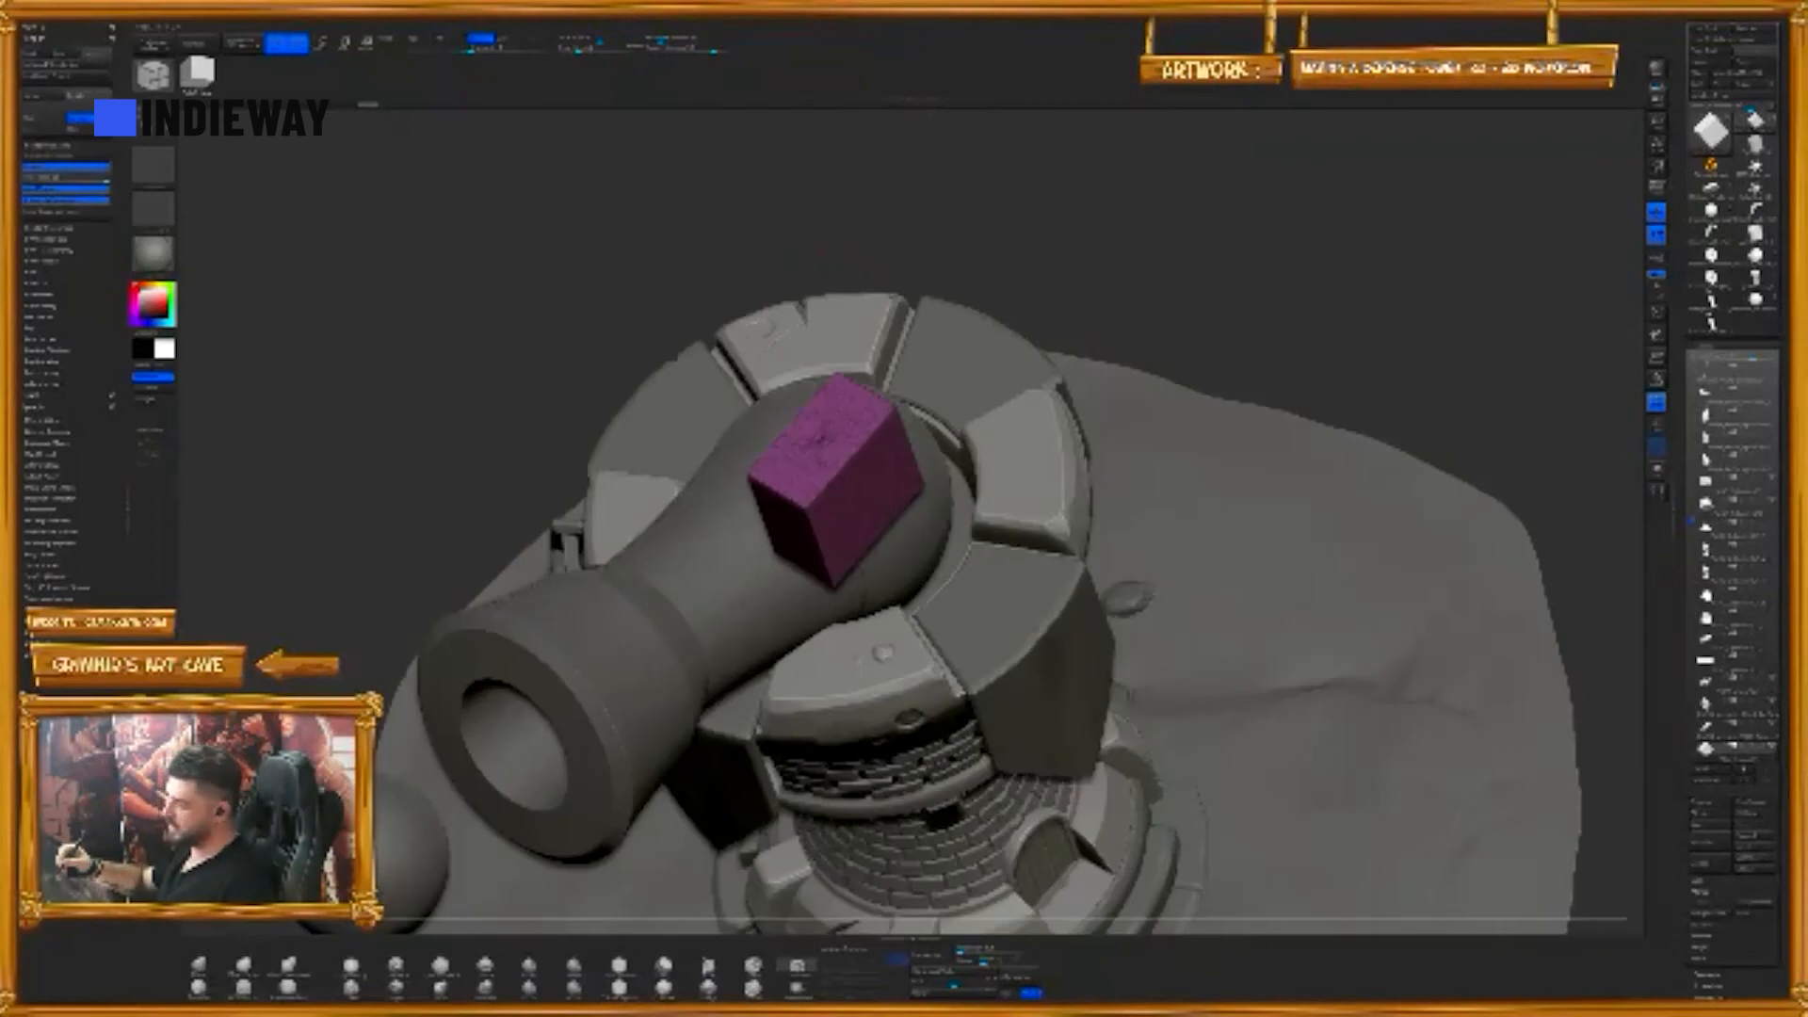
pyautogui.press('w')
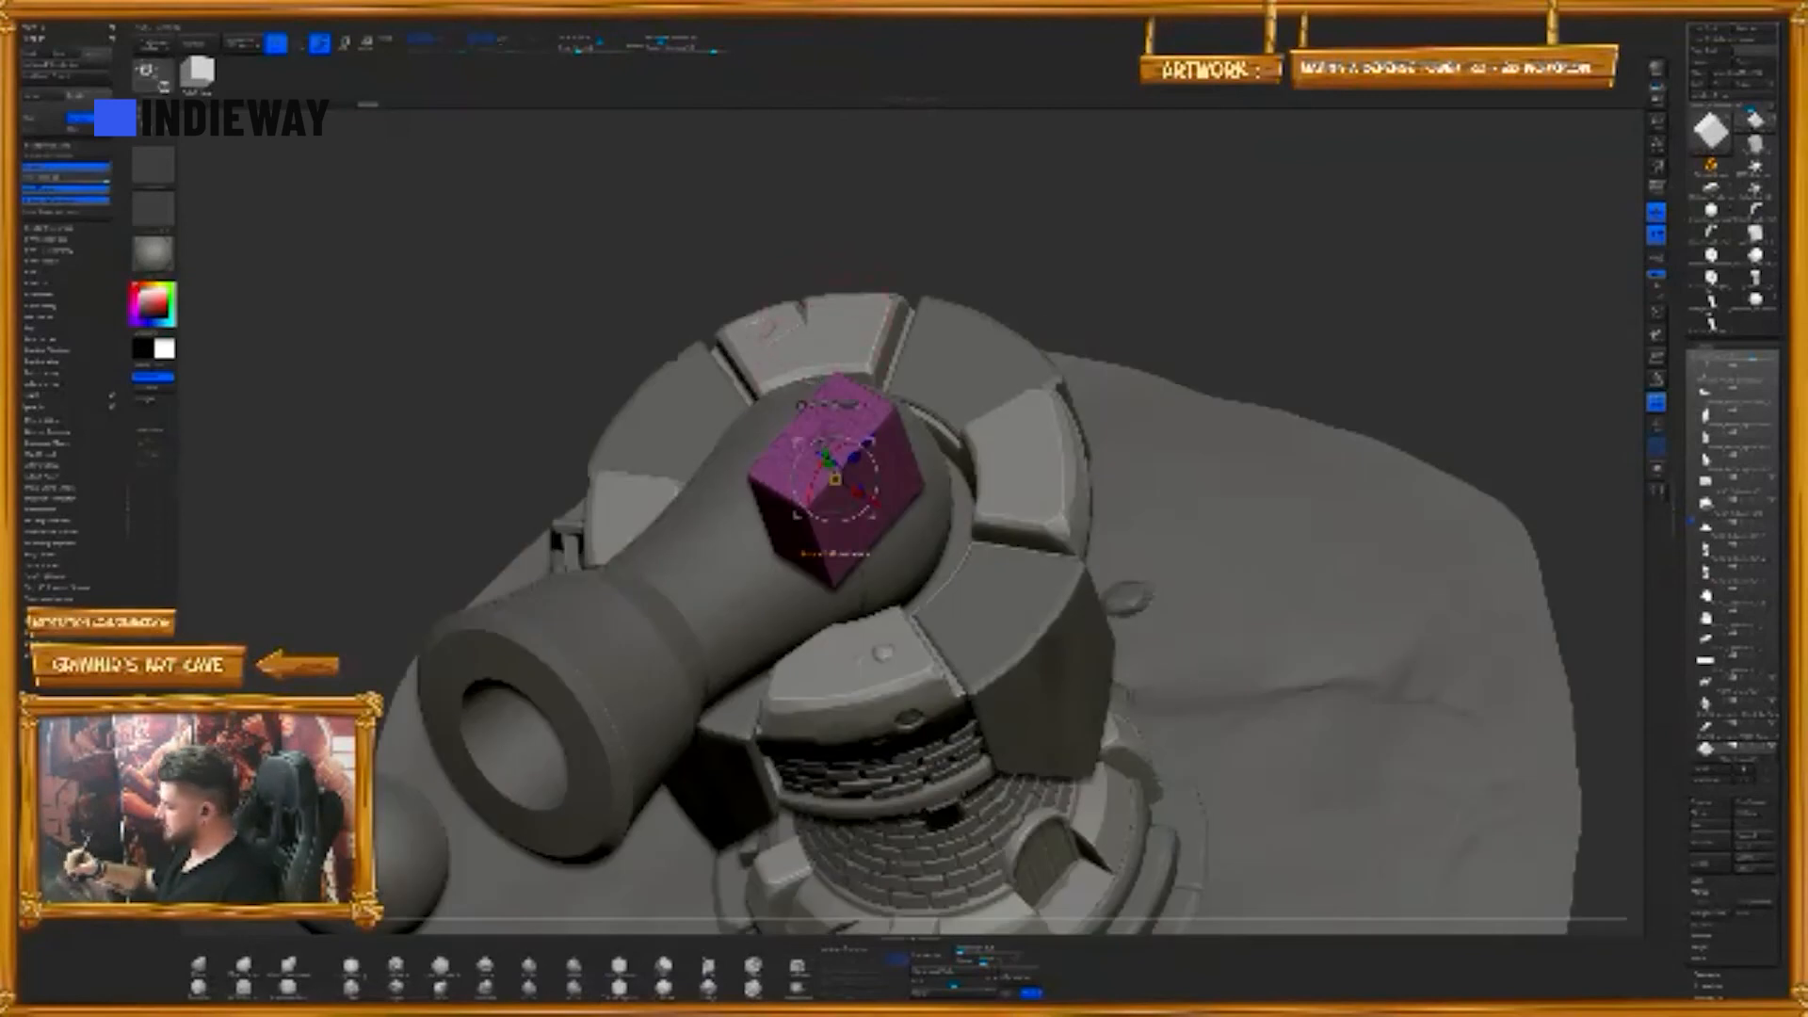
pyautogui.moveTo(835, 478); pyautogui.dragTo(929, 574)
pyautogui.moveTo(1225, 376); pyautogui.dragTo(1346, 376)
pyautogui.moveTo(938, 555); pyautogui.dragTo(840, 506)
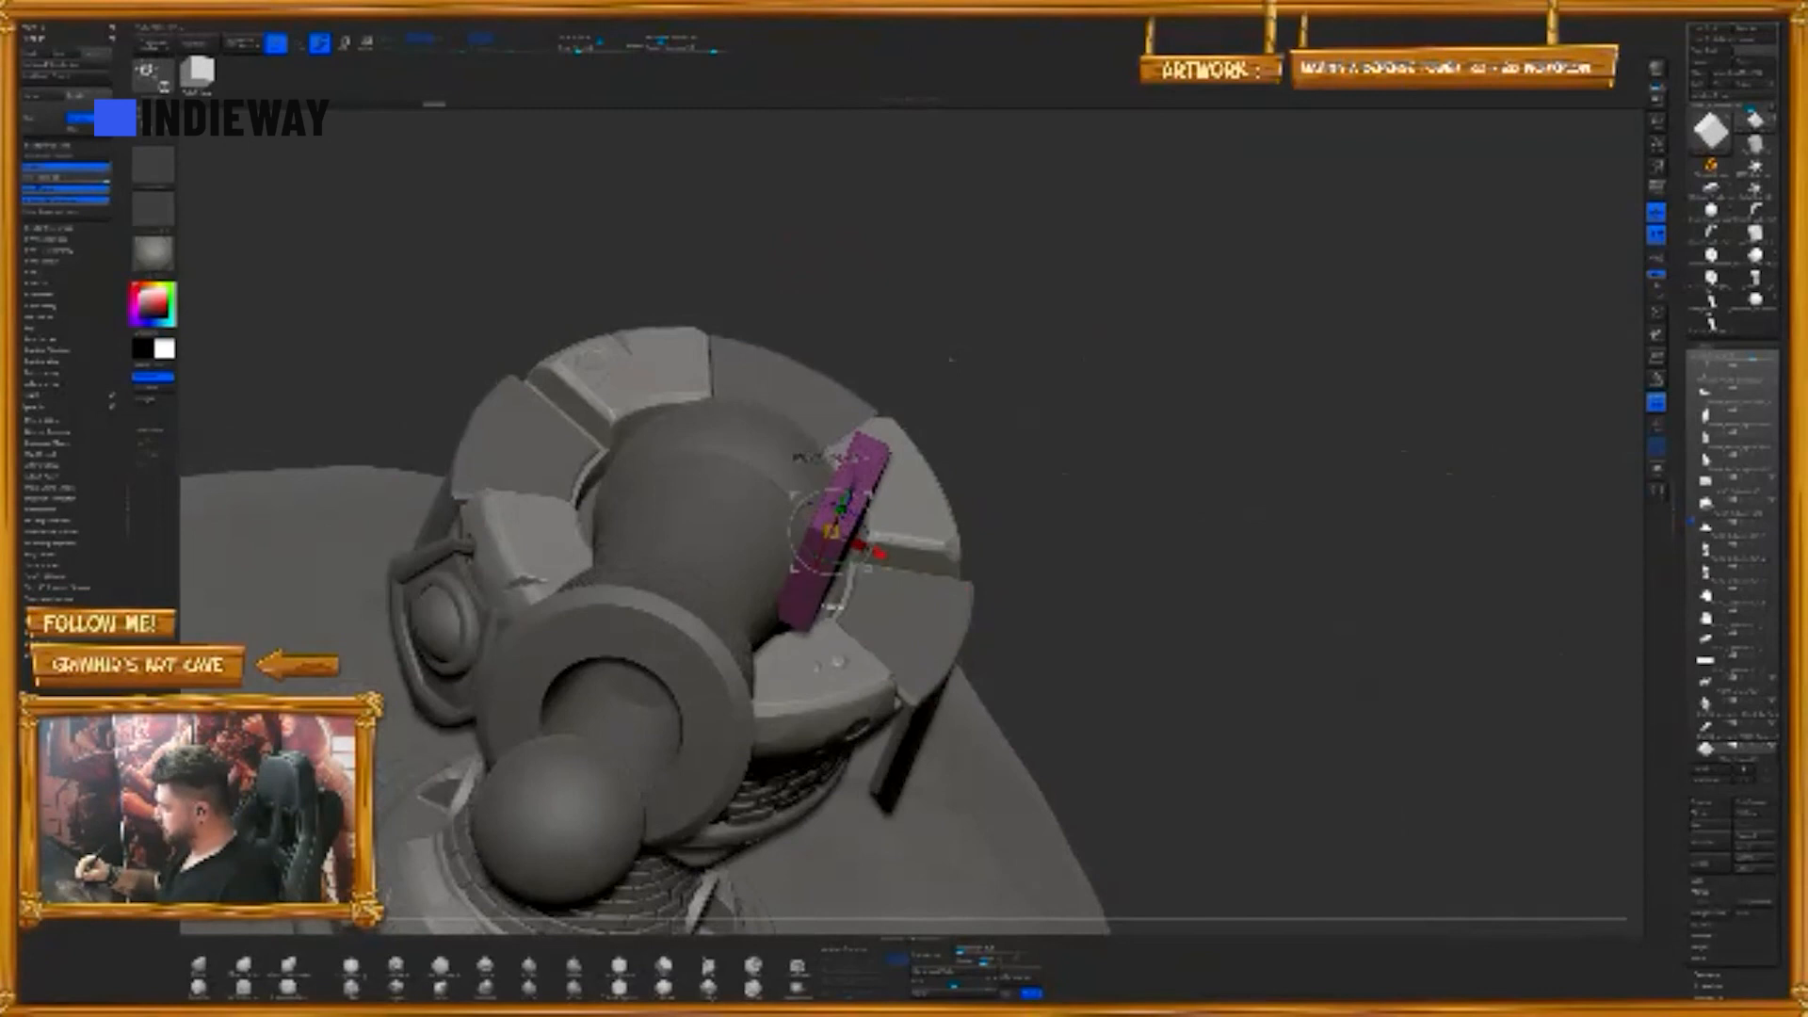
pyautogui.moveTo(1225, 395); pyautogui.dragTo(1111, 528)
pyautogui.moveTo(859, 499); pyautogui.dragTo(900, 524)
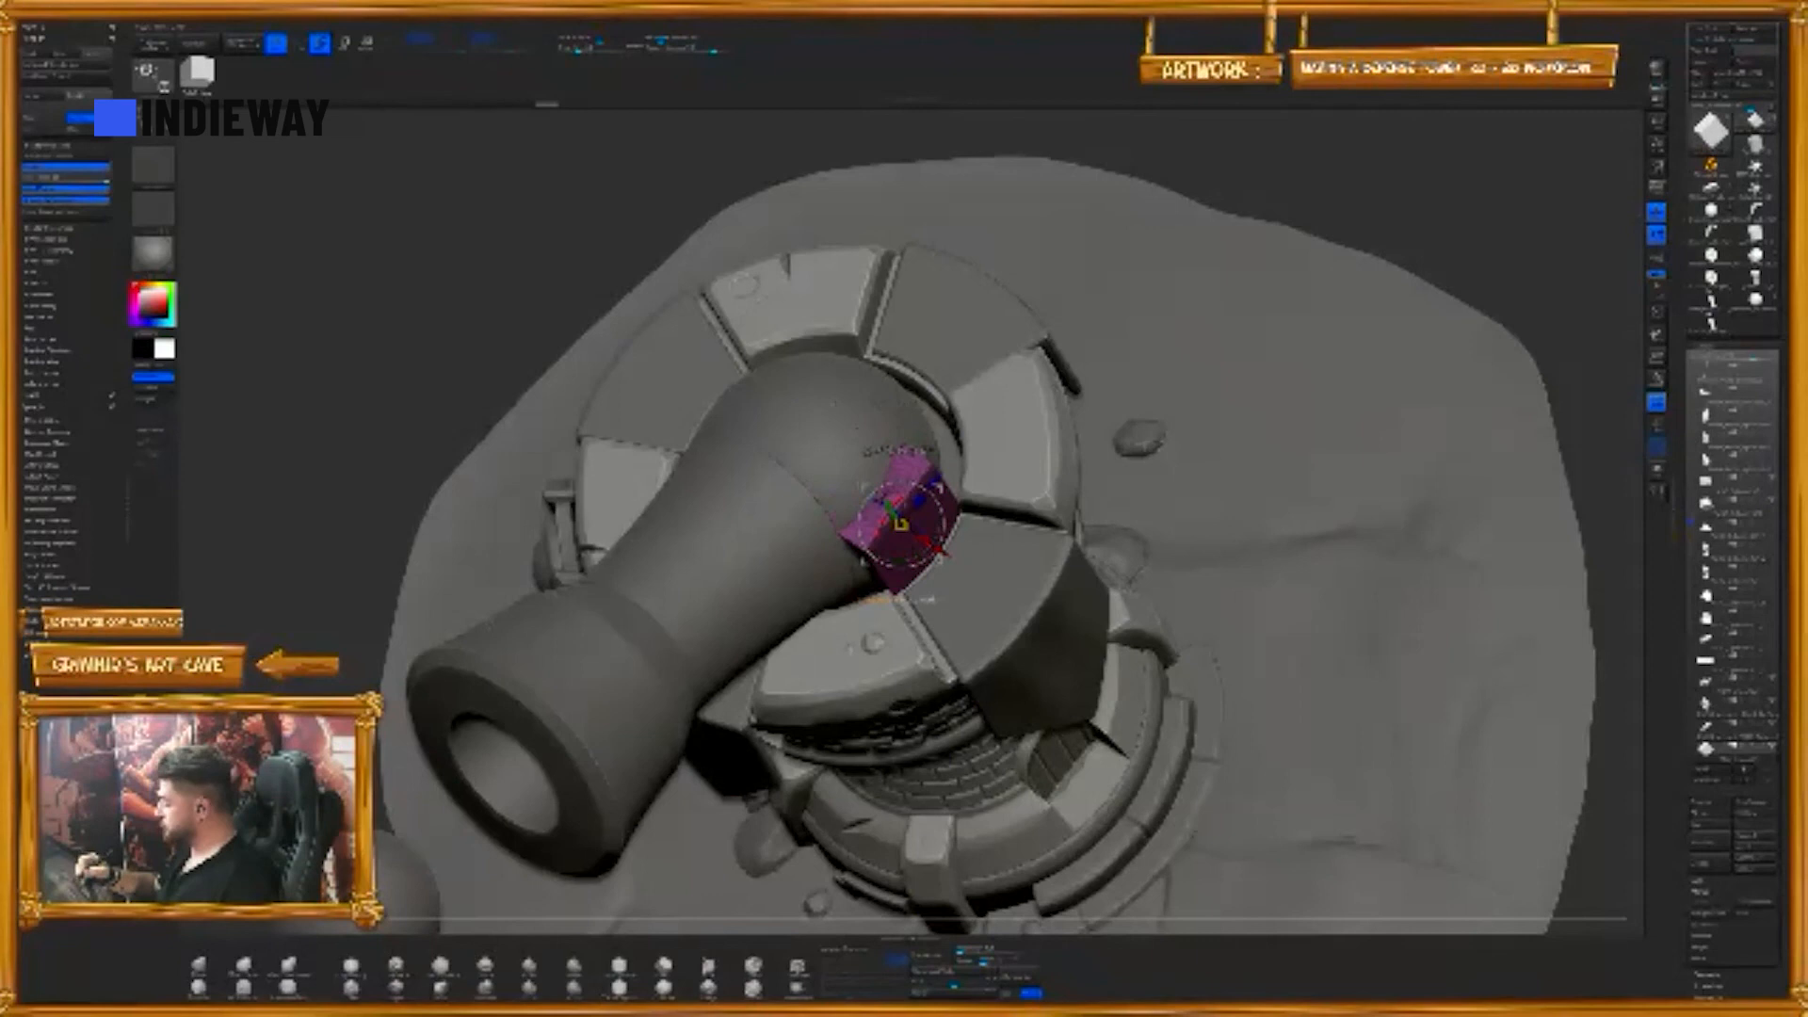
pyautogui.moveTo(891, 511); pyautogui.dragTo(871, 486)
# - Mirror the block to the cannon's opposite side and adjust how the pair flanks the barrel
pyautogui.press('q')
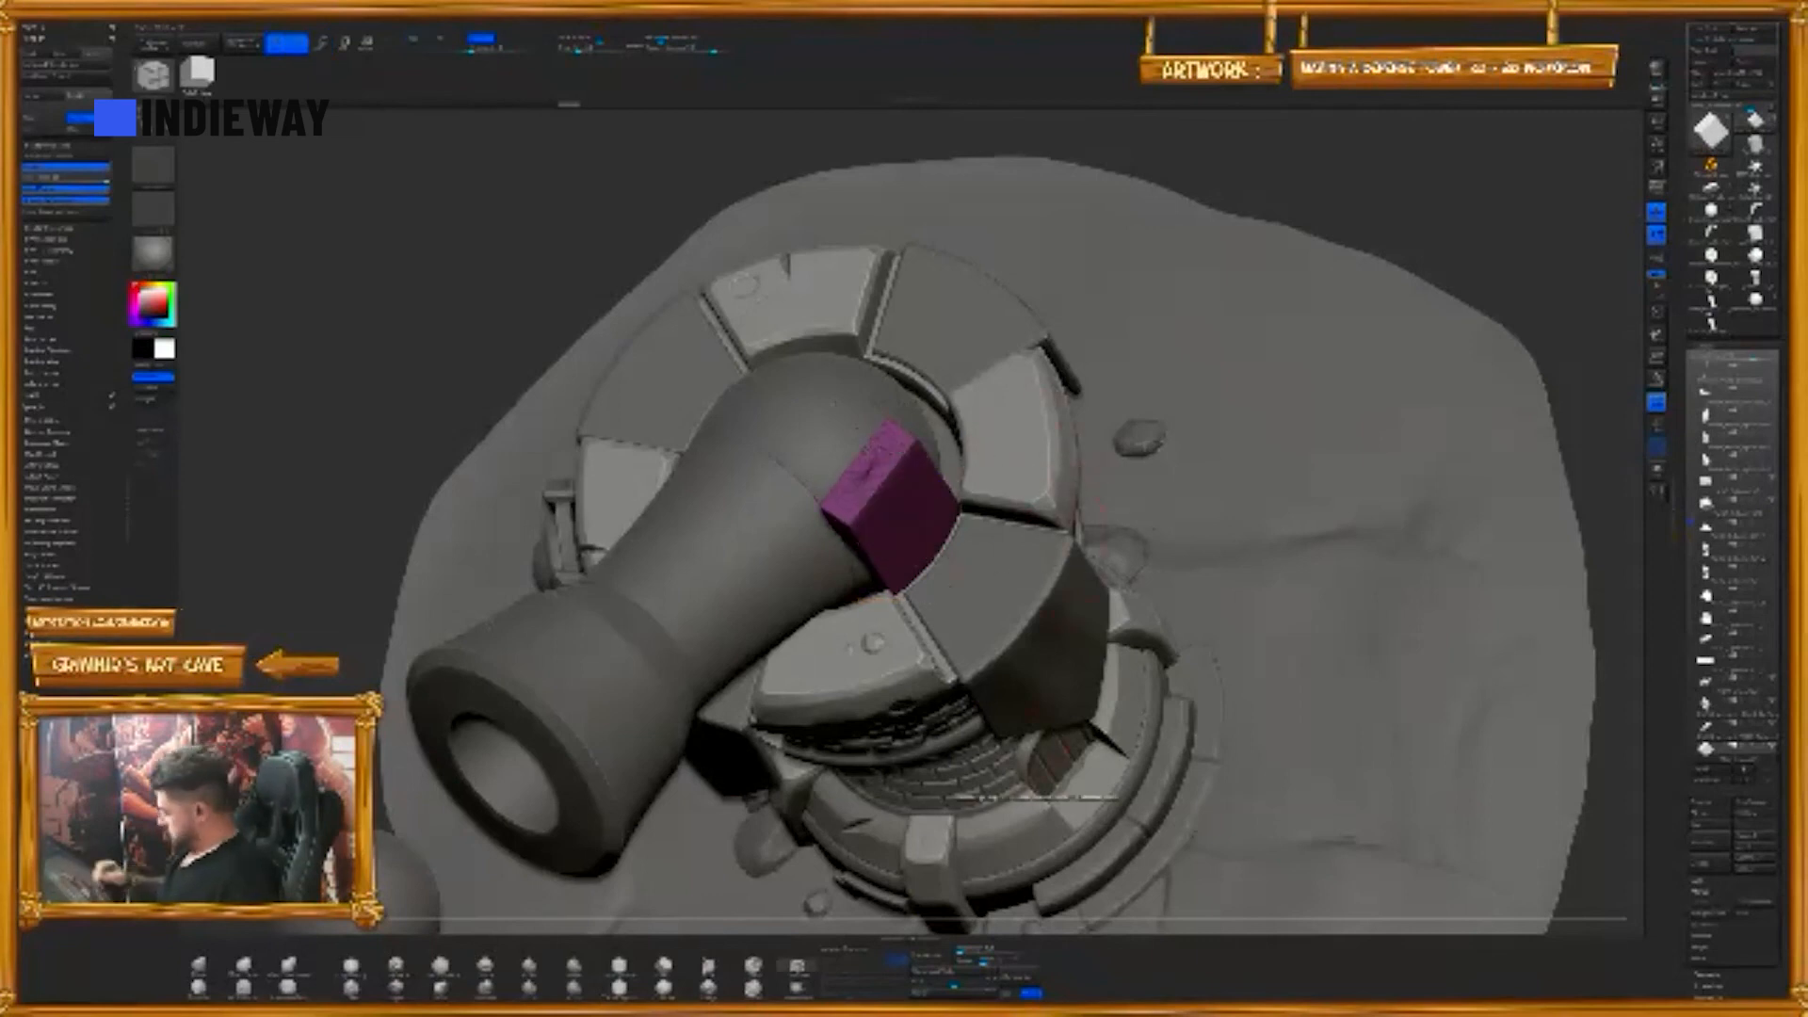
pyautogui.click(972, 976)
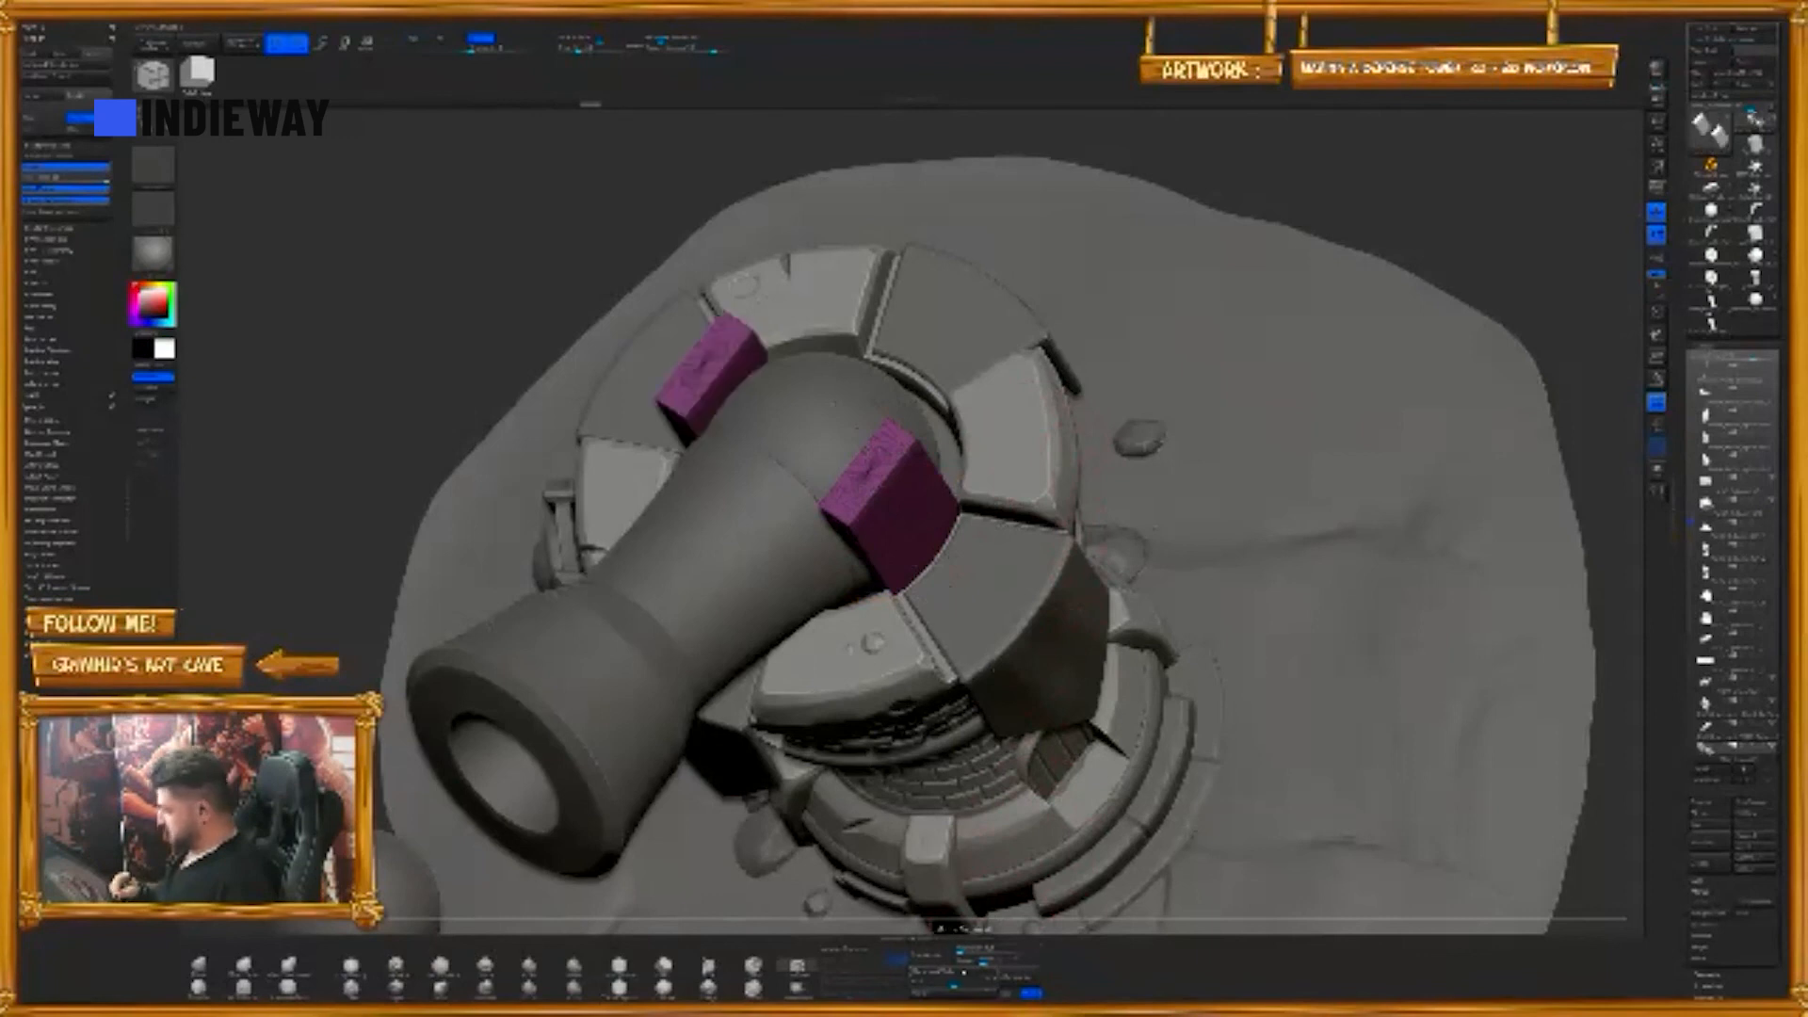
pyautogui.moveTo(1371, 186); pyautogui.dragTo(1325, 227)
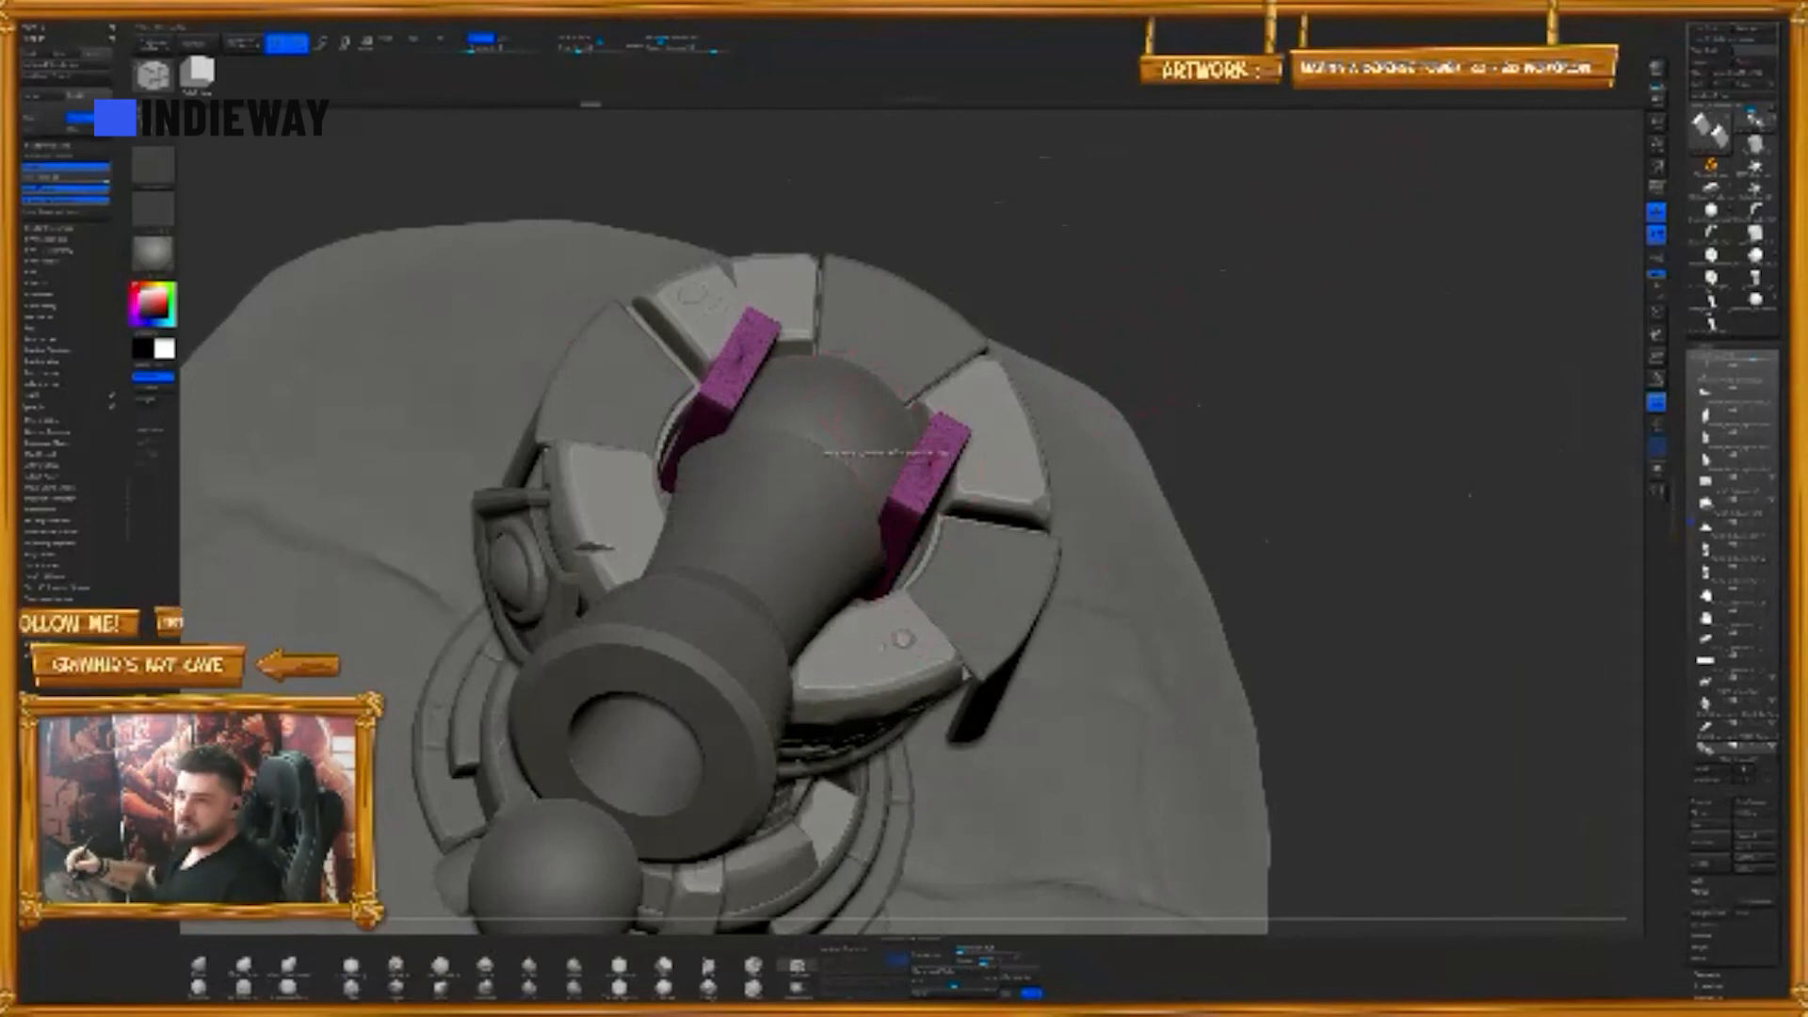
pyautogui.press('w')
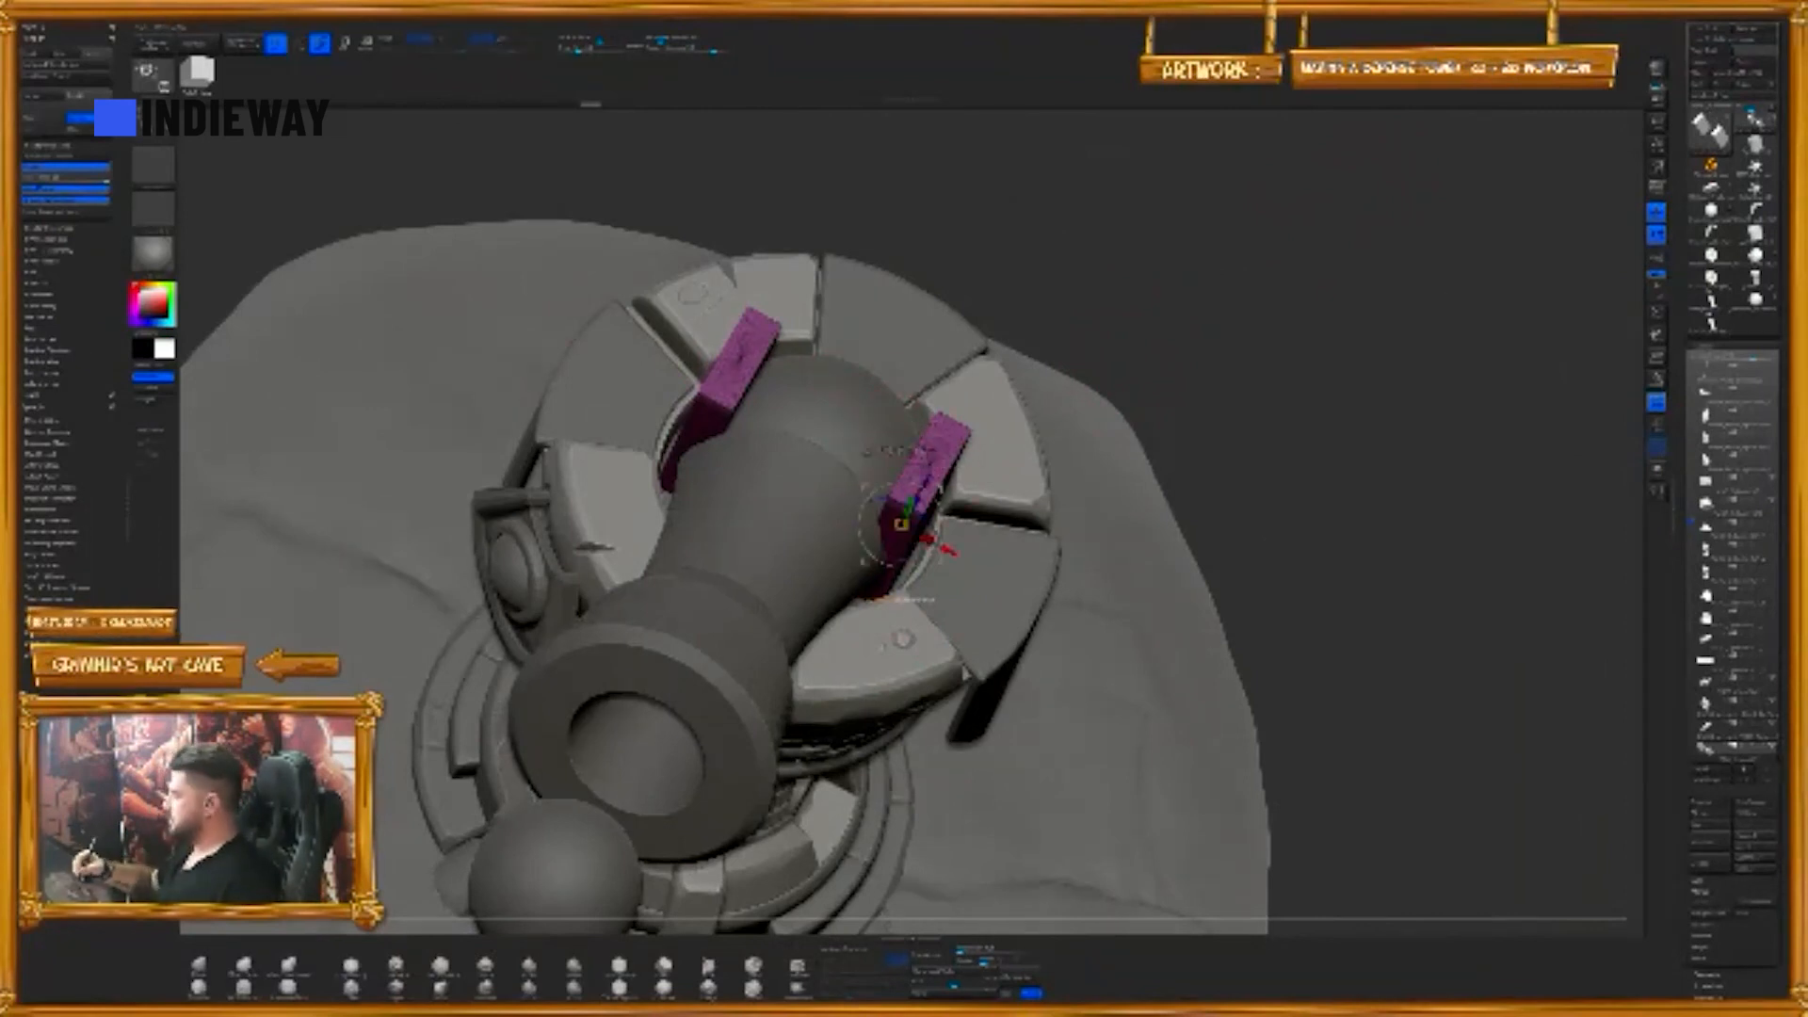
pyautogui.moveTo(946, 551); pyautogui.dragTo(958, 557)
pyautogui.hotkey('ctrl', 'z')
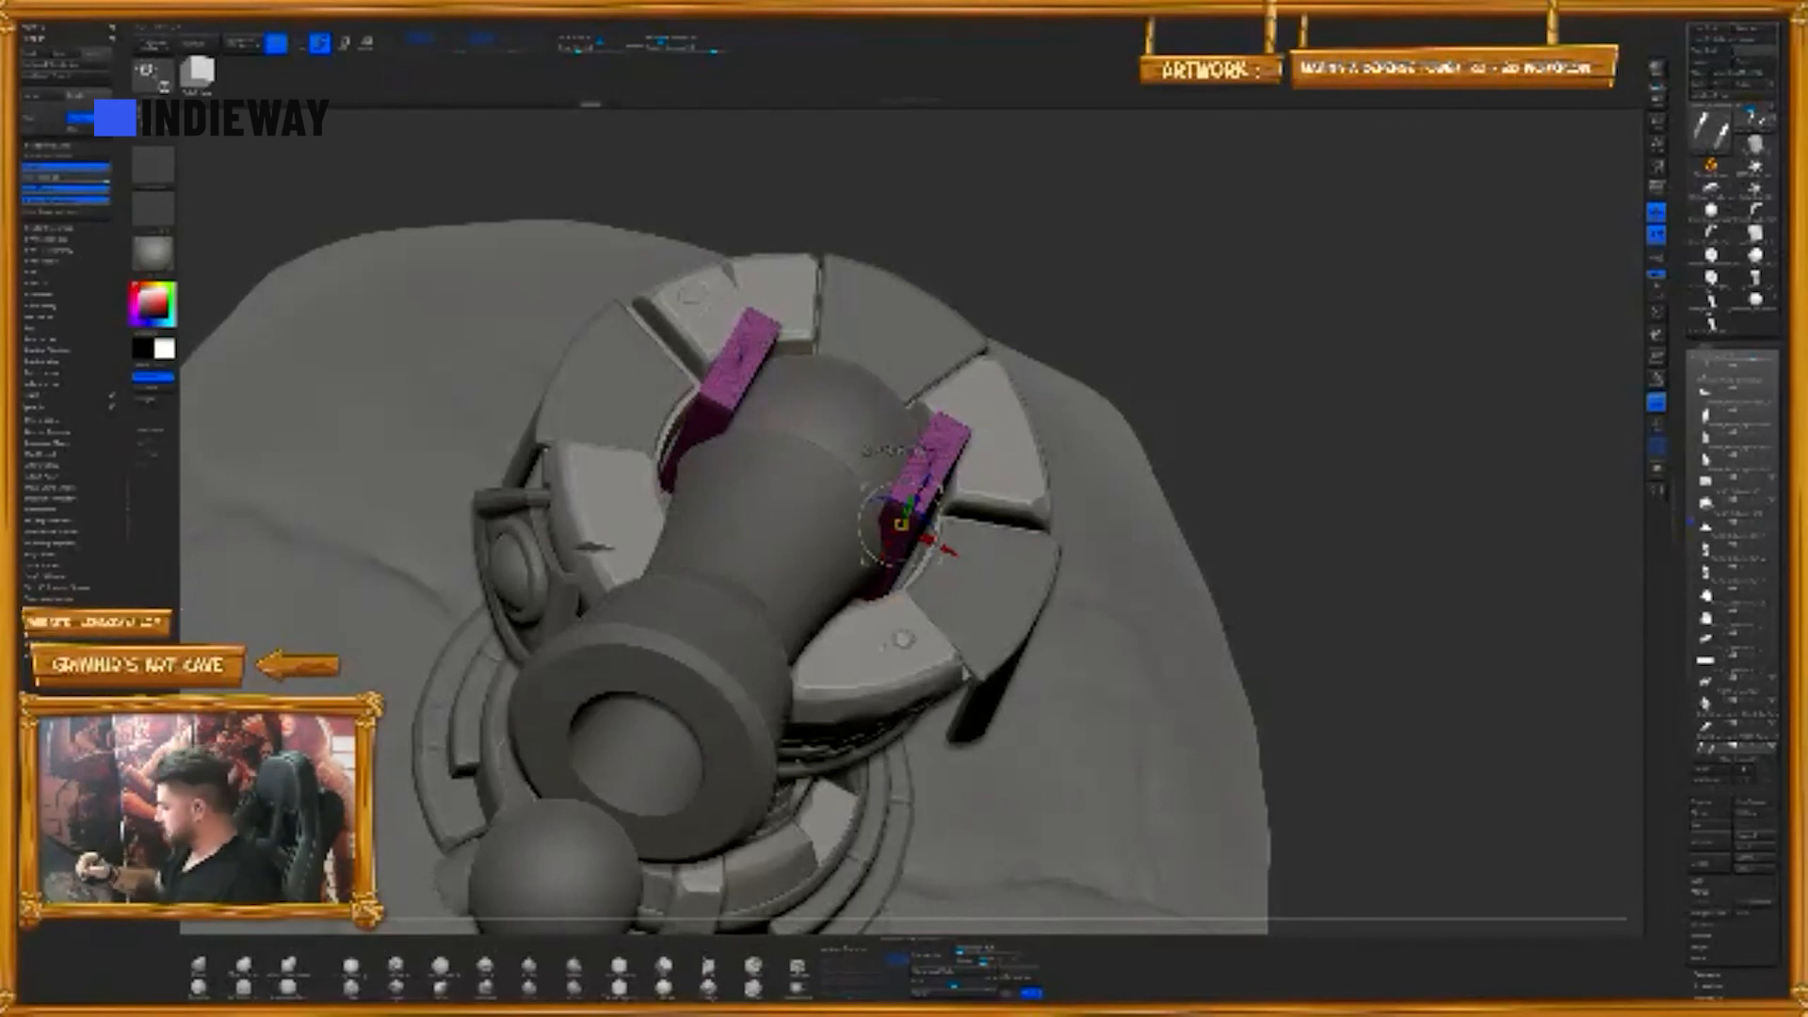
pyautogui.moveTo(947, 548); pyautogui.dragTo(985, 571)
# - Hide the wireframe display and DynaMesh the two side plates so they can be sculpted
pyautogui.press('q')
pyautogui.hotkey('shift', 'f')
pyautogui.moveTo(1207, 461); pyautogui.dragTo(1241, 388)
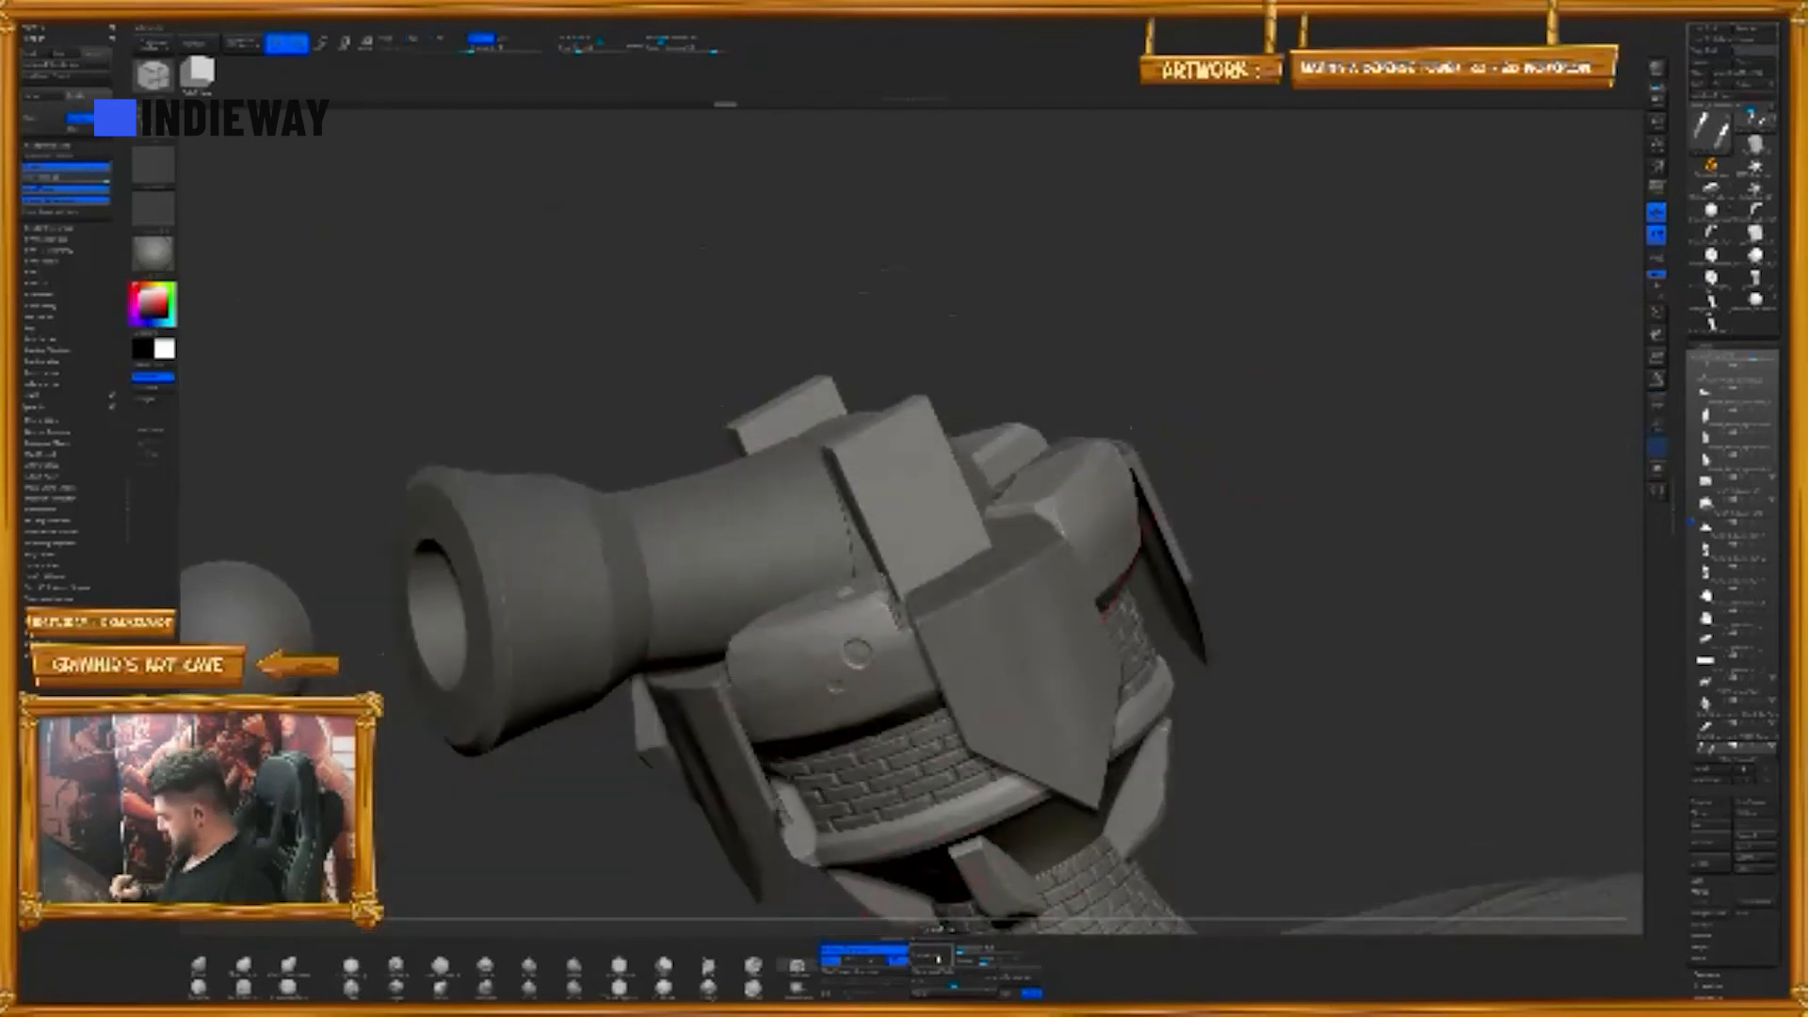
pyautogui.click(931, 956)
pyautogui.moveTo(1240, 483); pyautogui.dragTo(1133, 447)
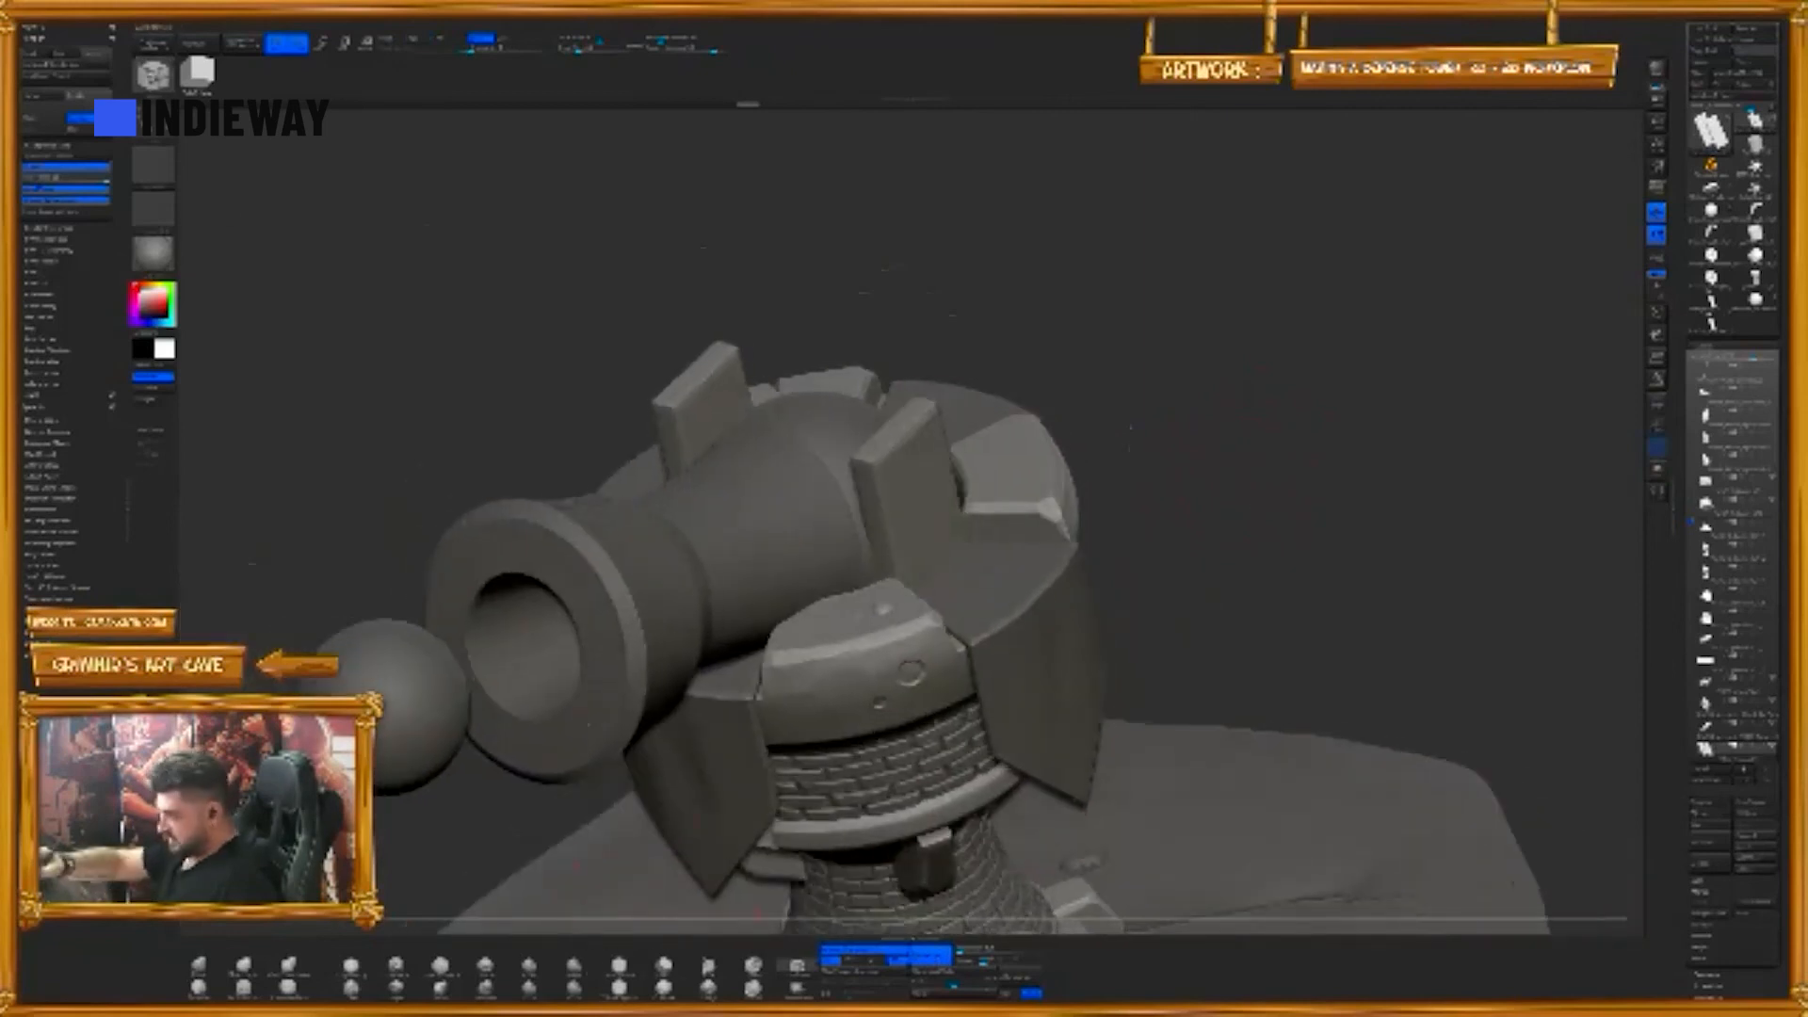
# - Wear down the edges of the two side plates and roughen their faces with sculpting brushes
pyautogui.click(163, 83)
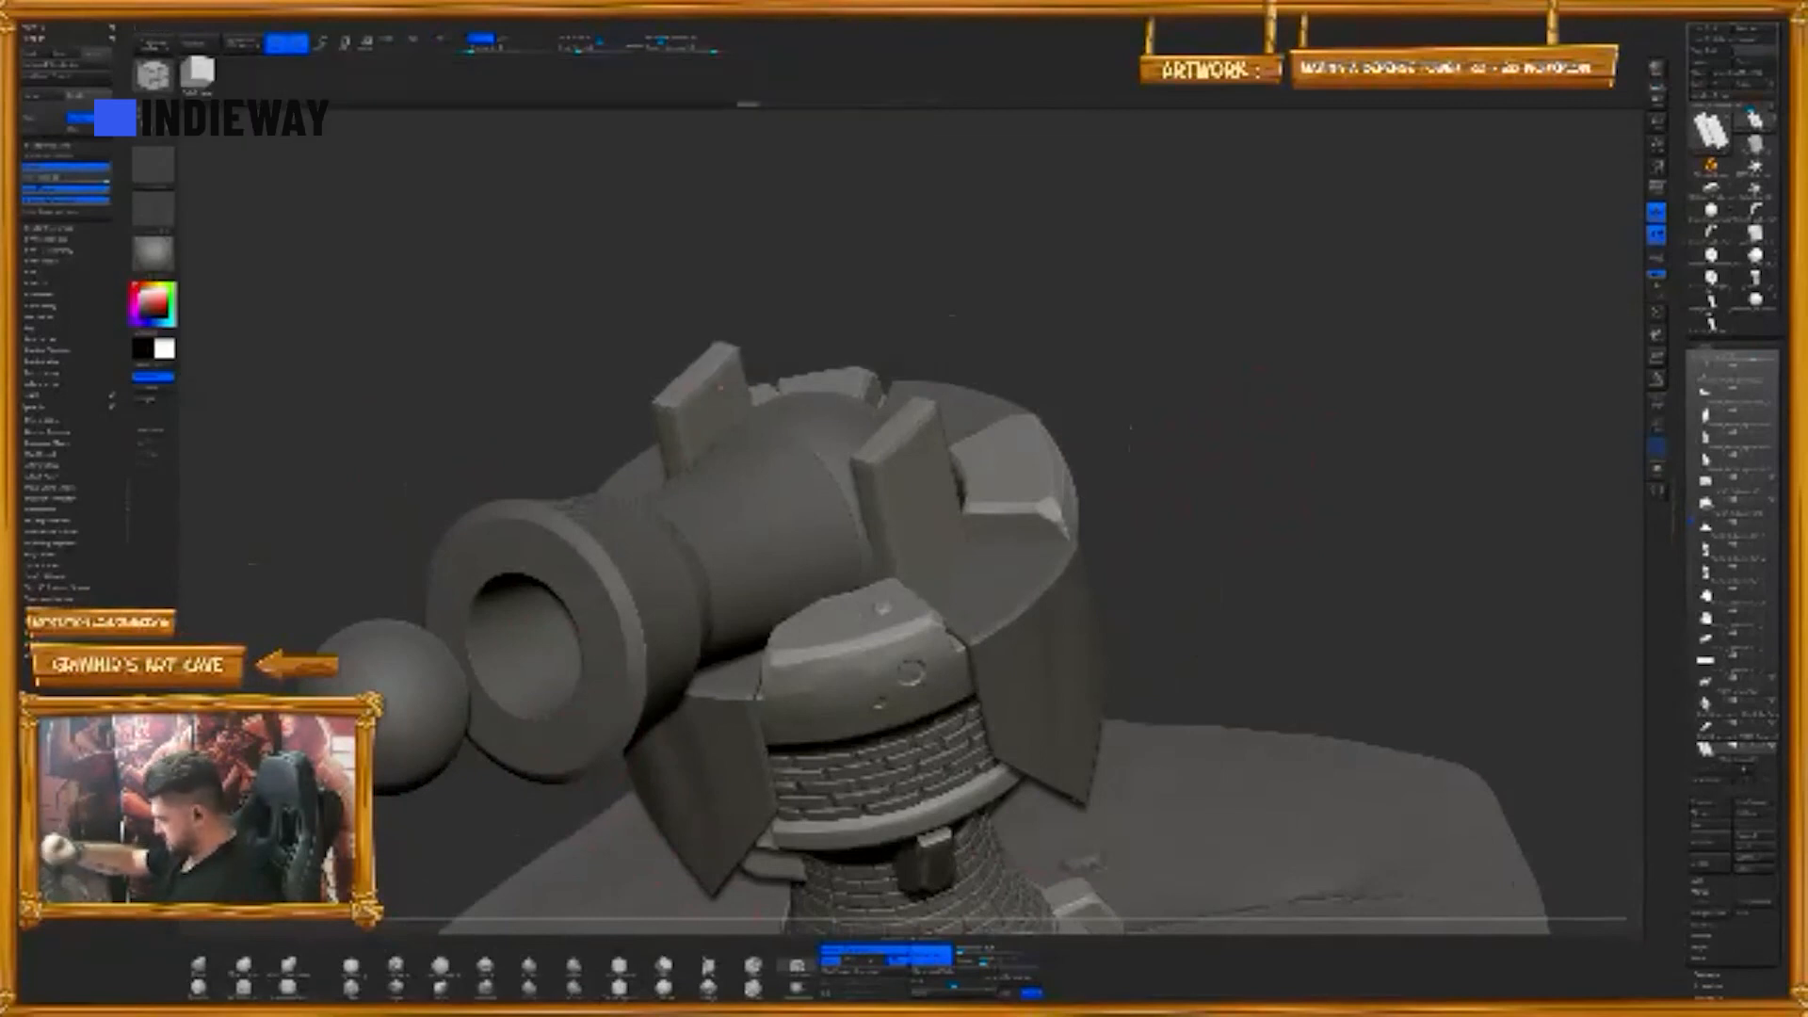
pyautogui.click(622, 968)
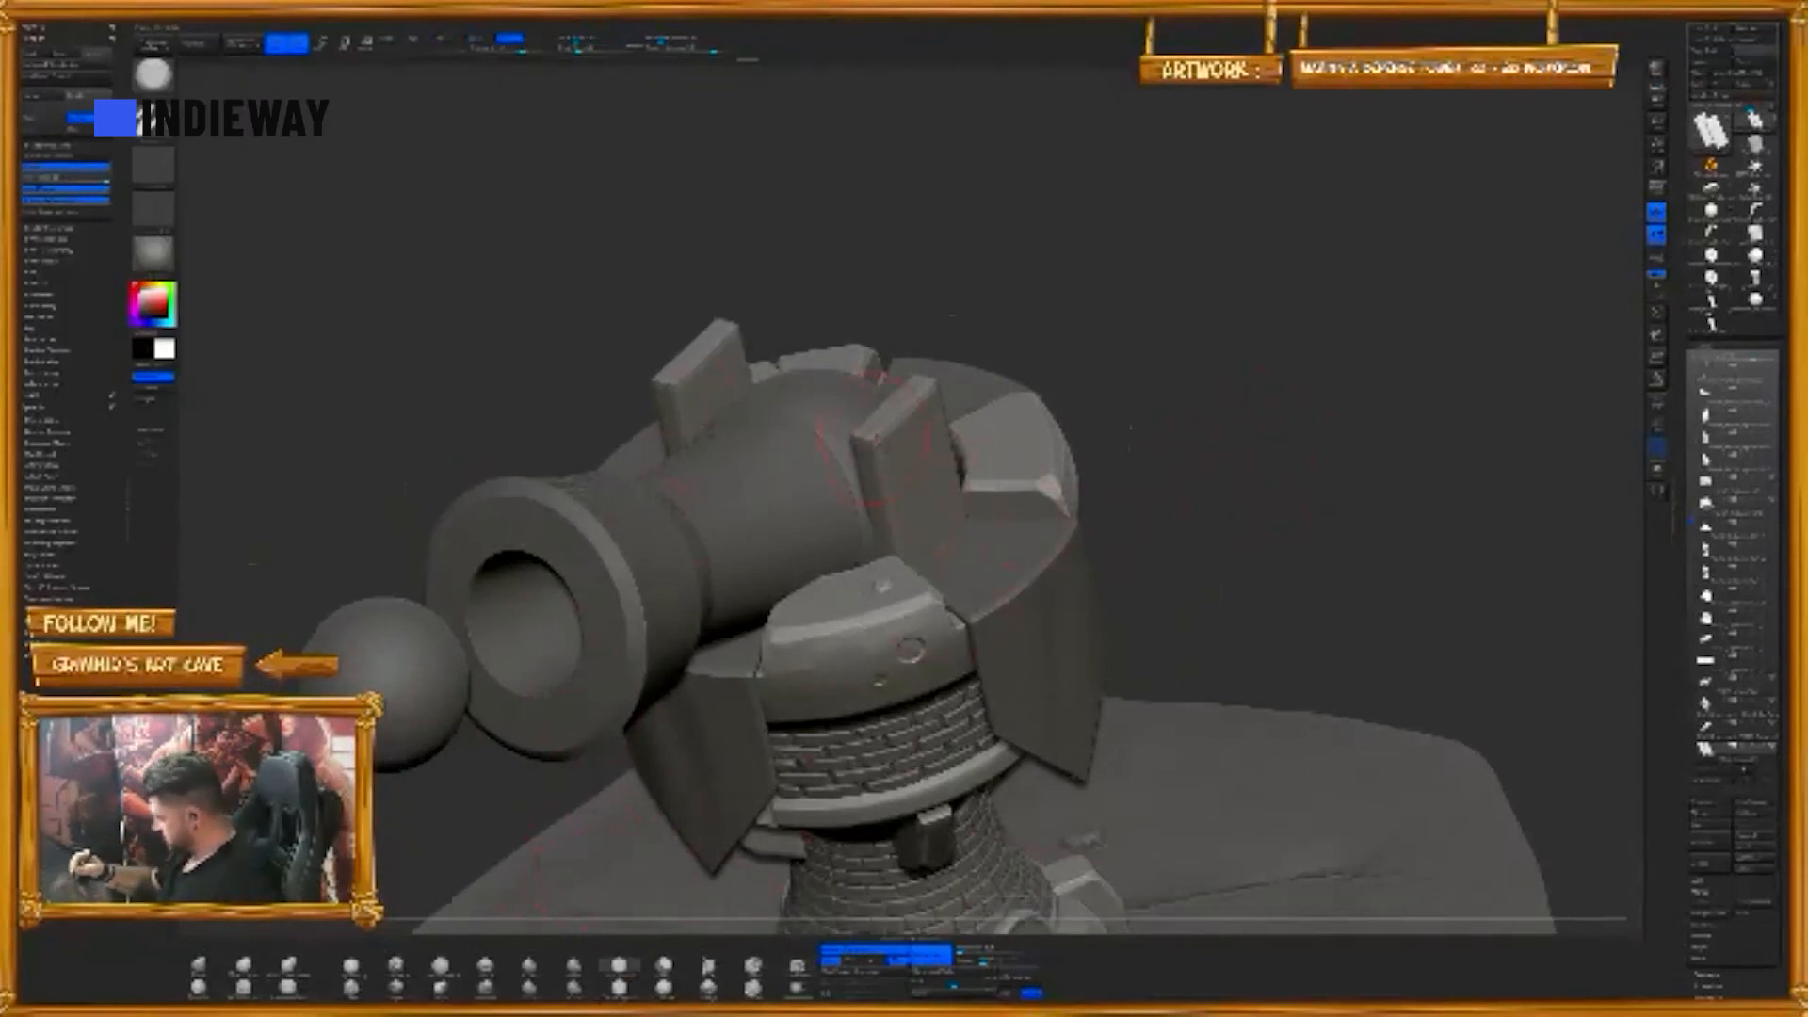
pyautogui.press('space')
pyautogui.moveTo(878, 442); pyautogui.dragTo(869, 442)
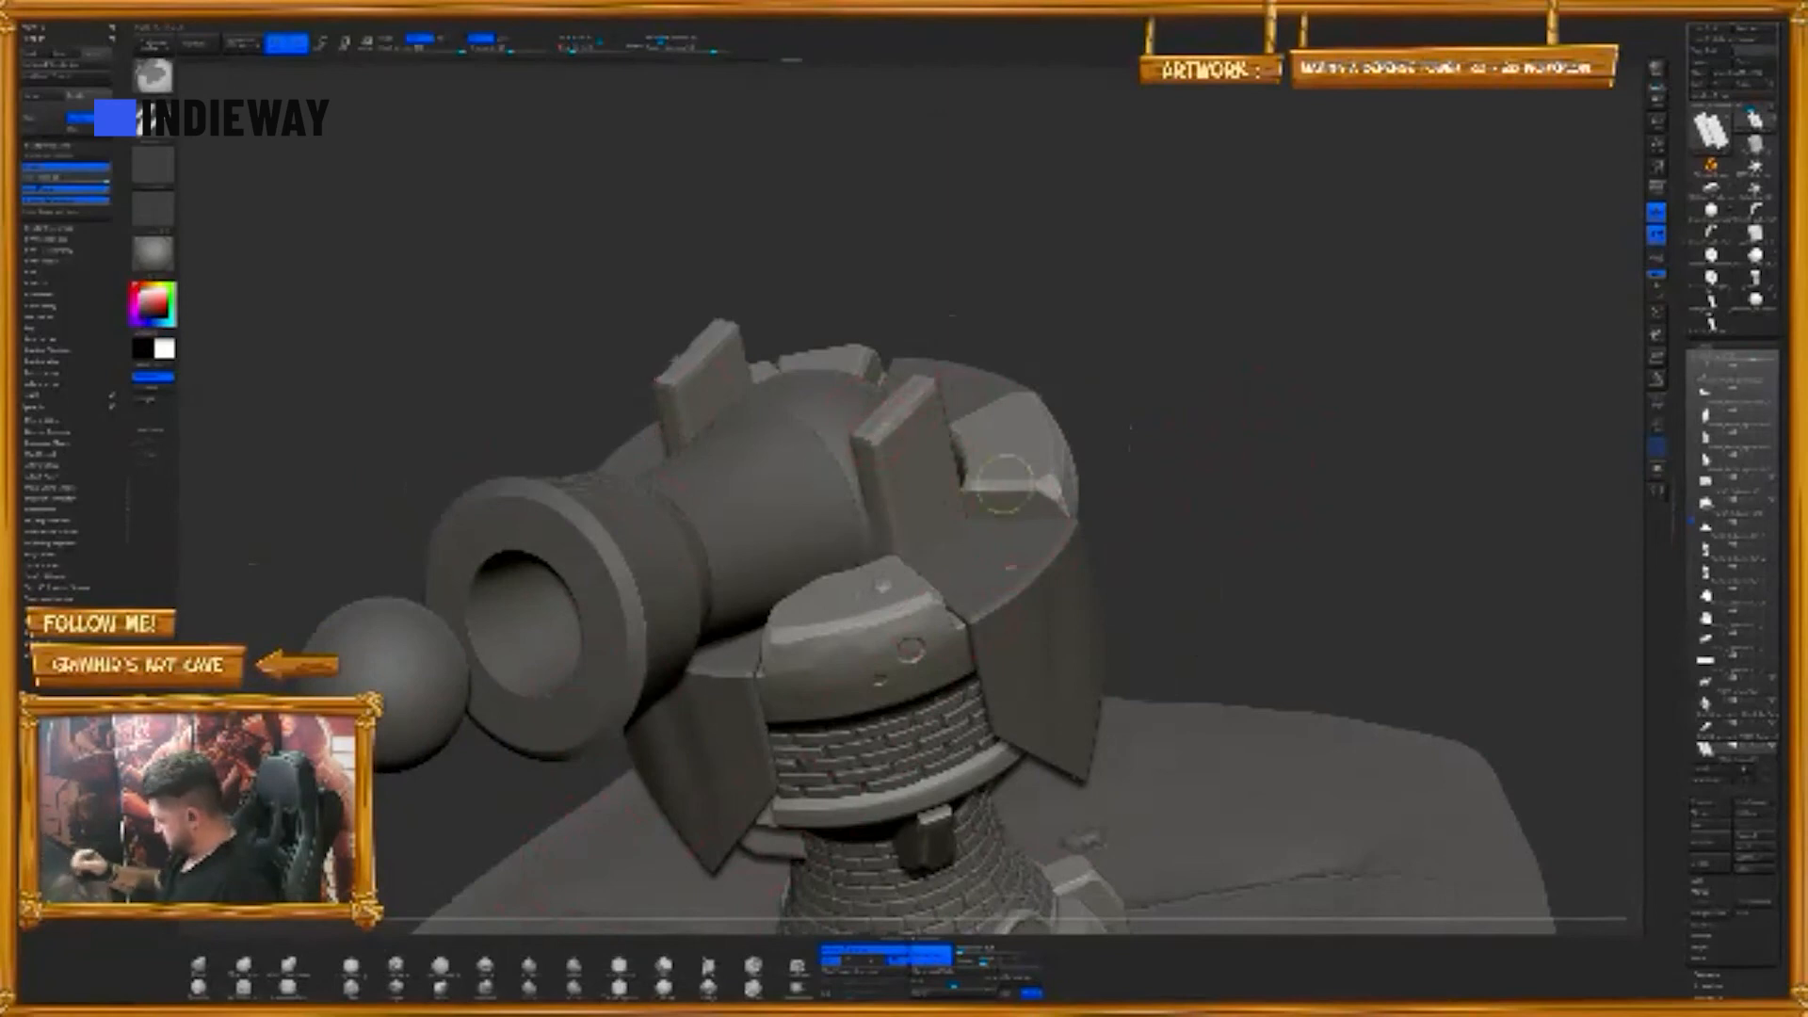
pyautogui.keyDown('ctrl'); pyautogui.moveTo(1419, 377); pyautogui.dragTo(1334, 552); pyautogui.keyUp('ctrl')
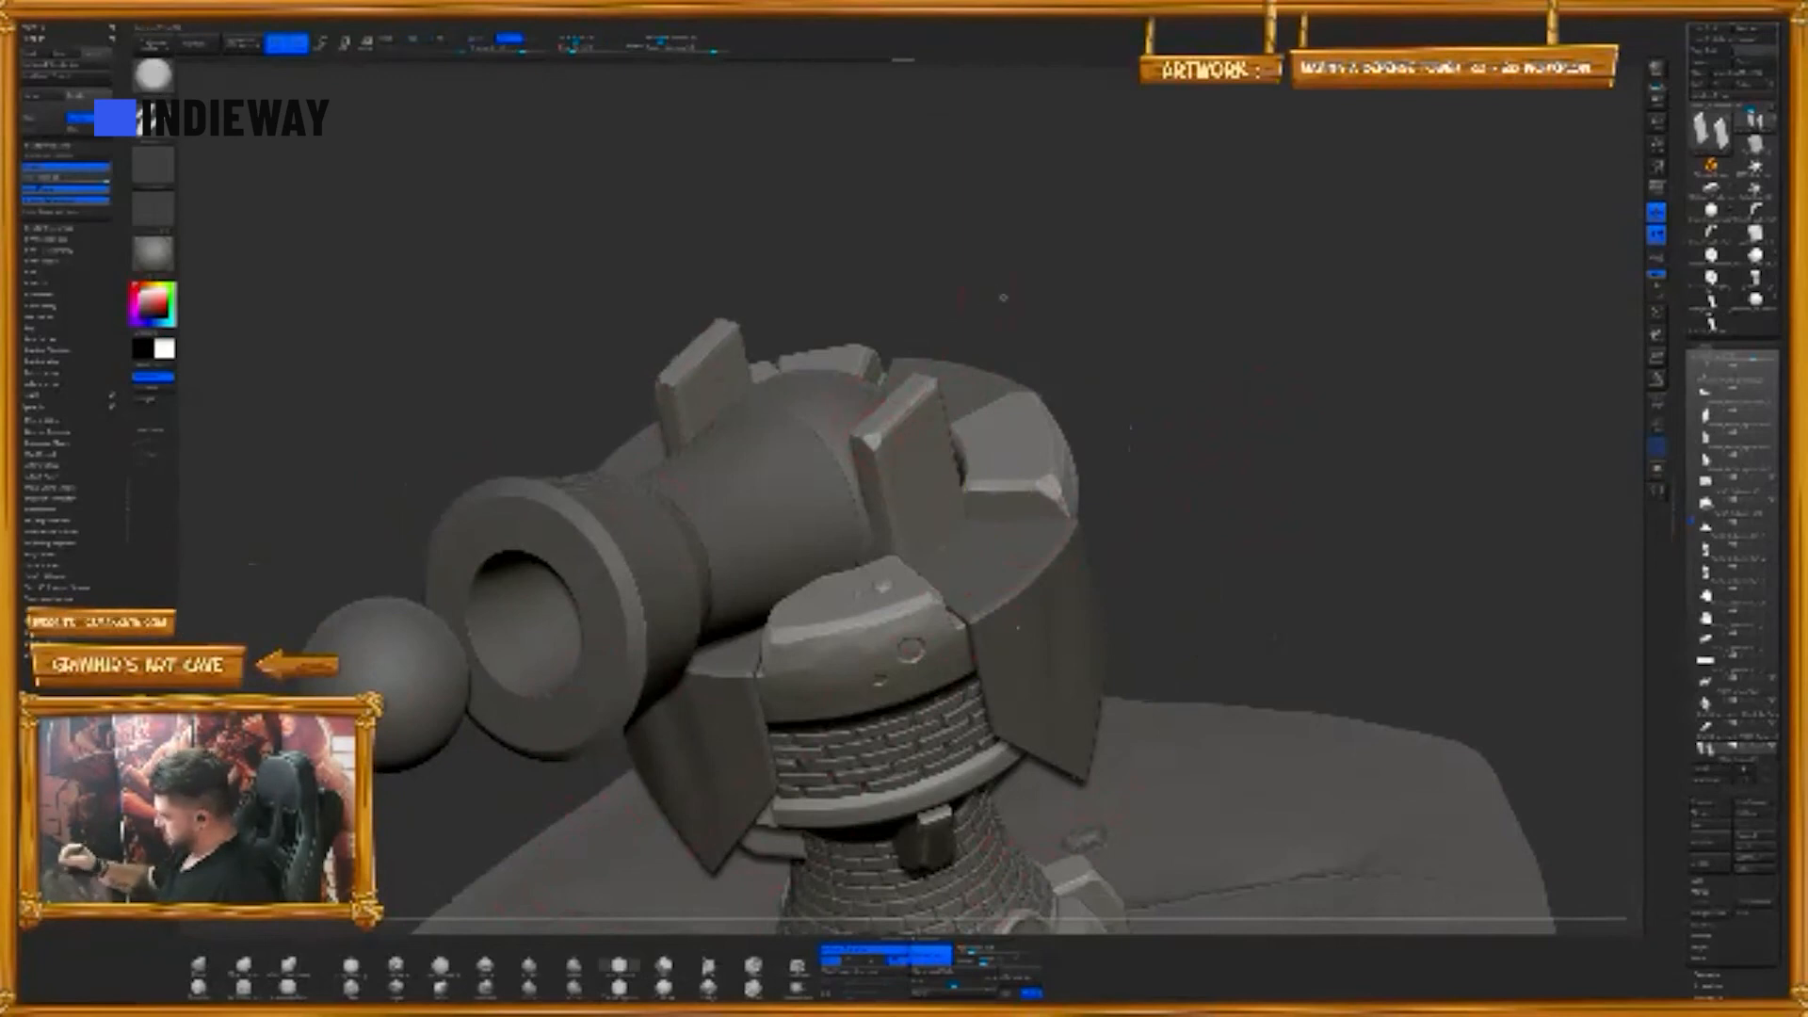
pyautogui.moveTo(1005, 298); pyautogui.dragTo(1253, 395)
pyautogui.moveTo(1084, 311); pyautogui.dragTo(1083, 565)
pyautogui.moveTo(855, 341)
pyautogui.mouseDown()
pyautogui.moveTo(735, 343)
pyautogui.moveTo(839, 391)
pyautogui.moveTo(740, 353)
pyautogui.mouseUp()
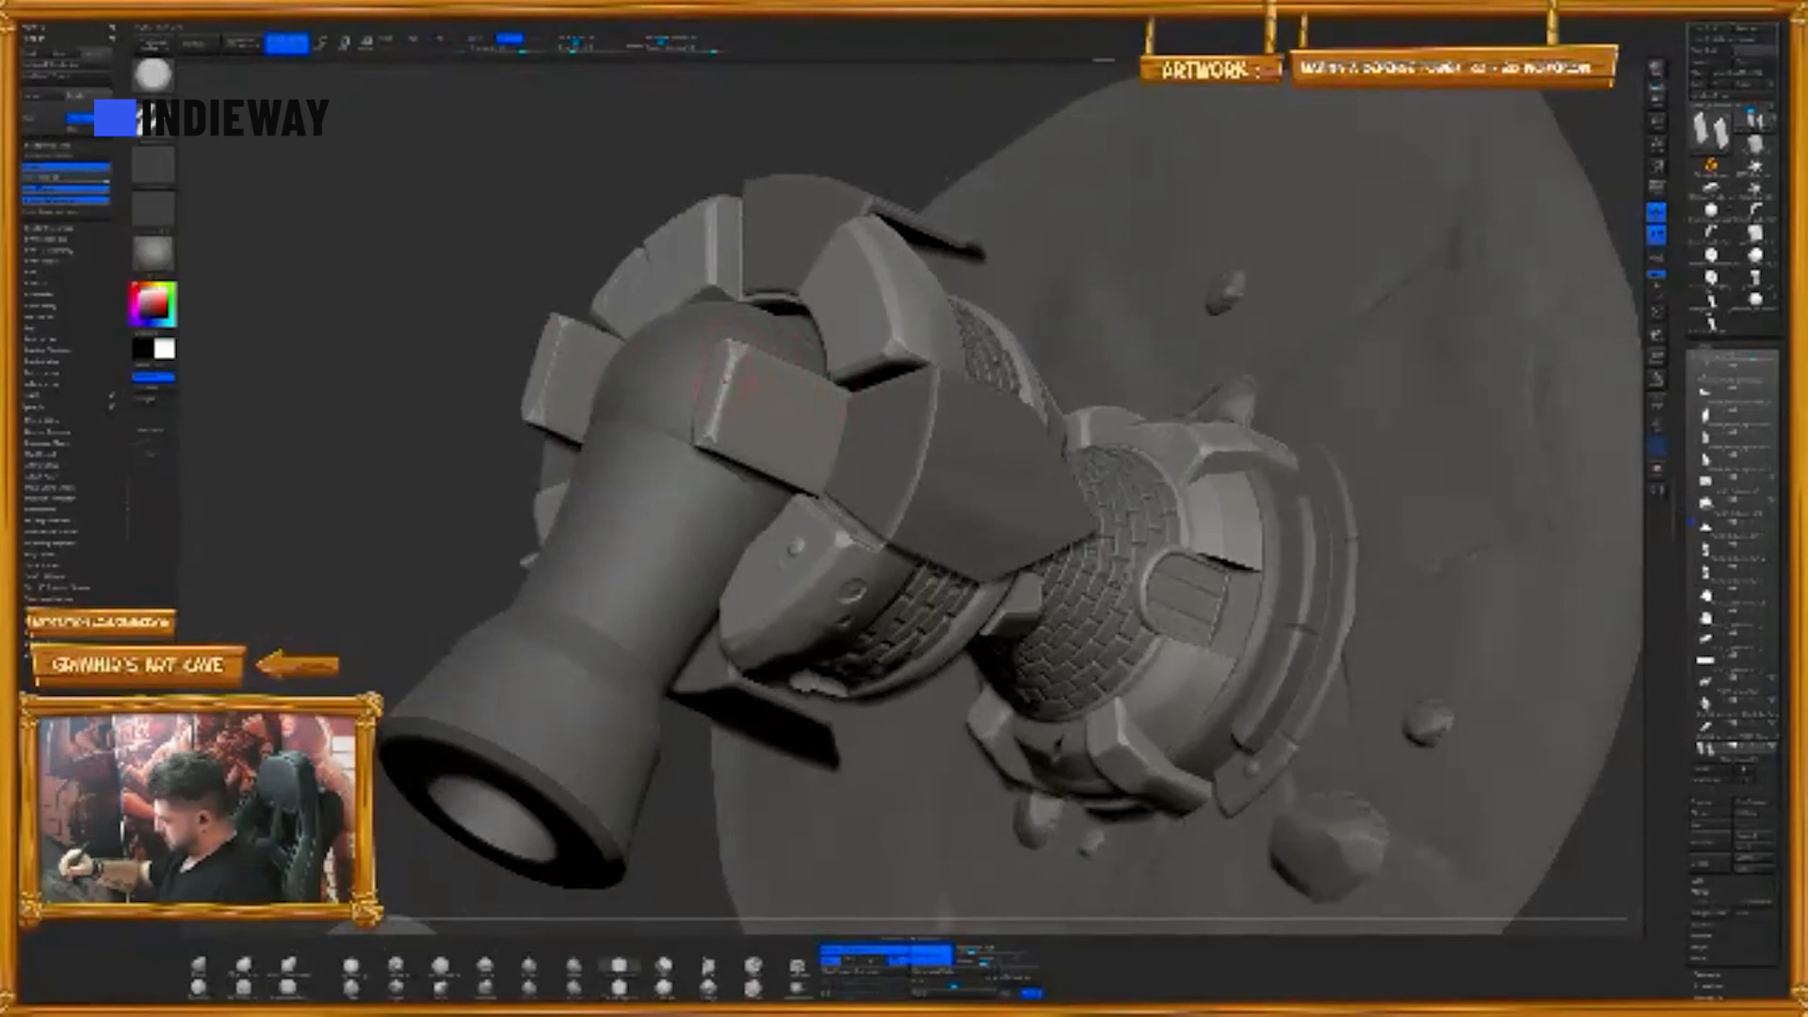
pyautogui.click(440, 967)
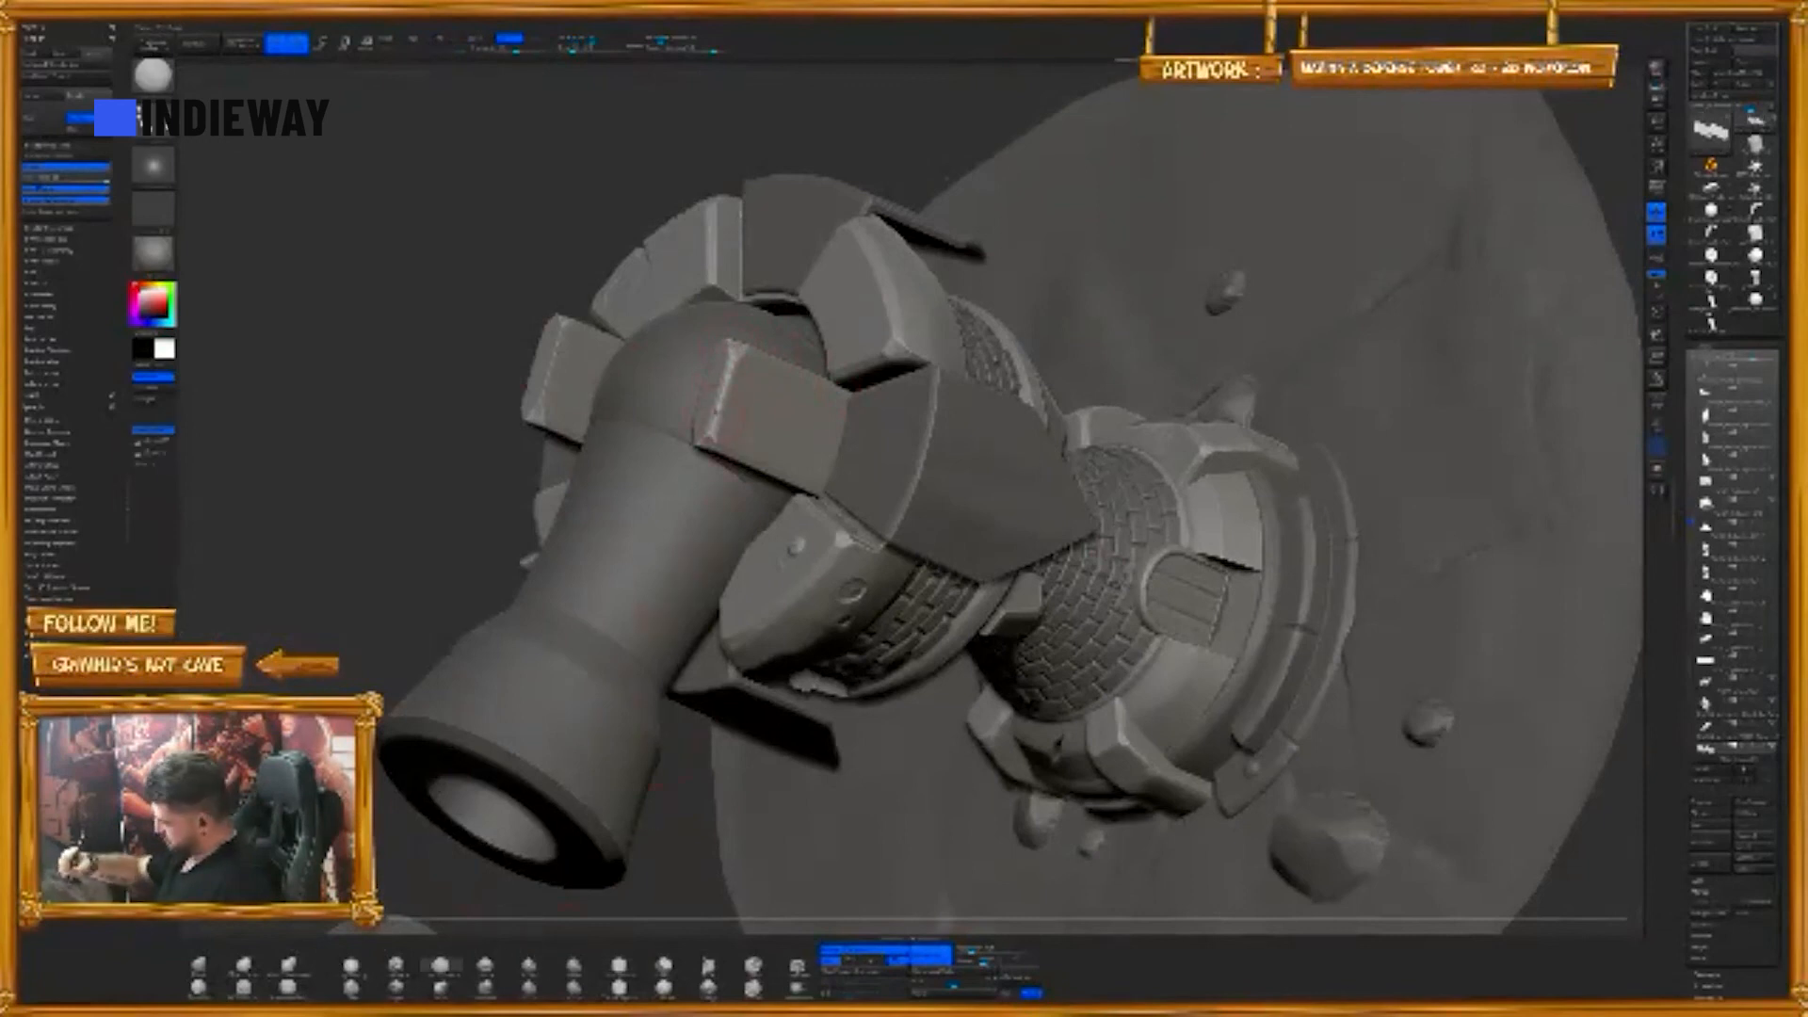
pyautogui.press('space')
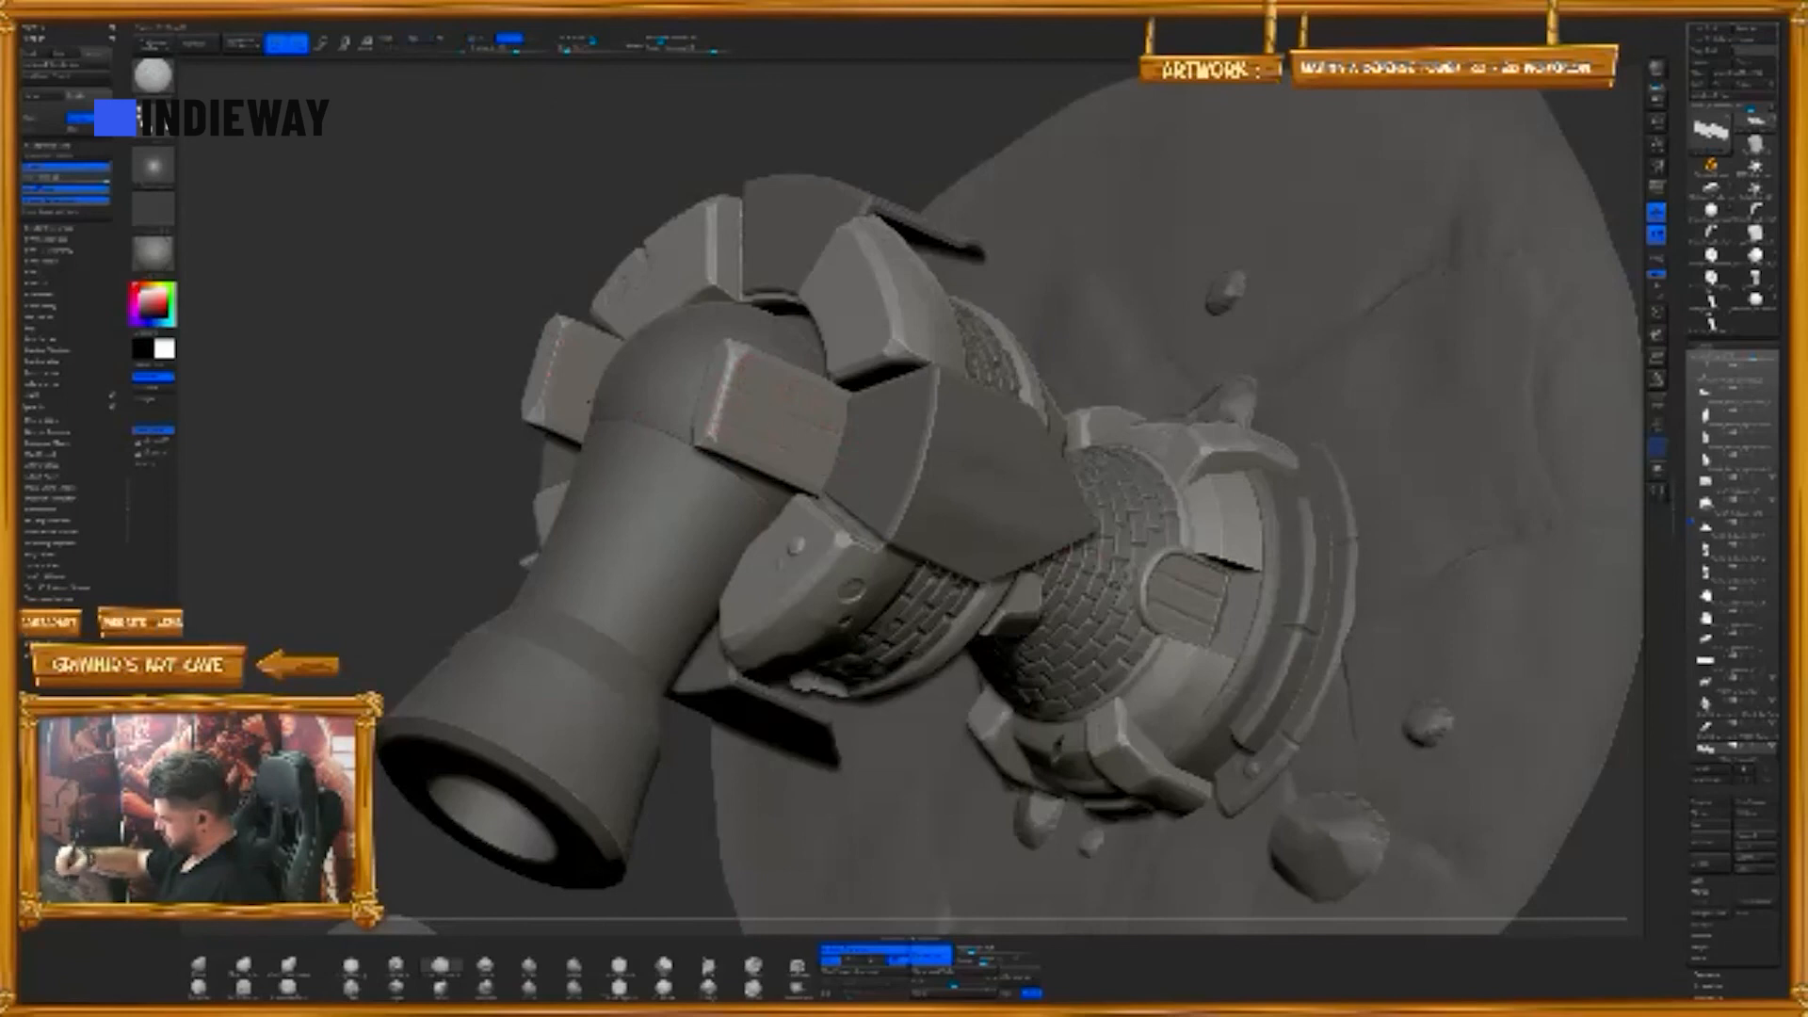
pyautogui.moveTo(470, 566); pyautogui.dragTo(713, 449)
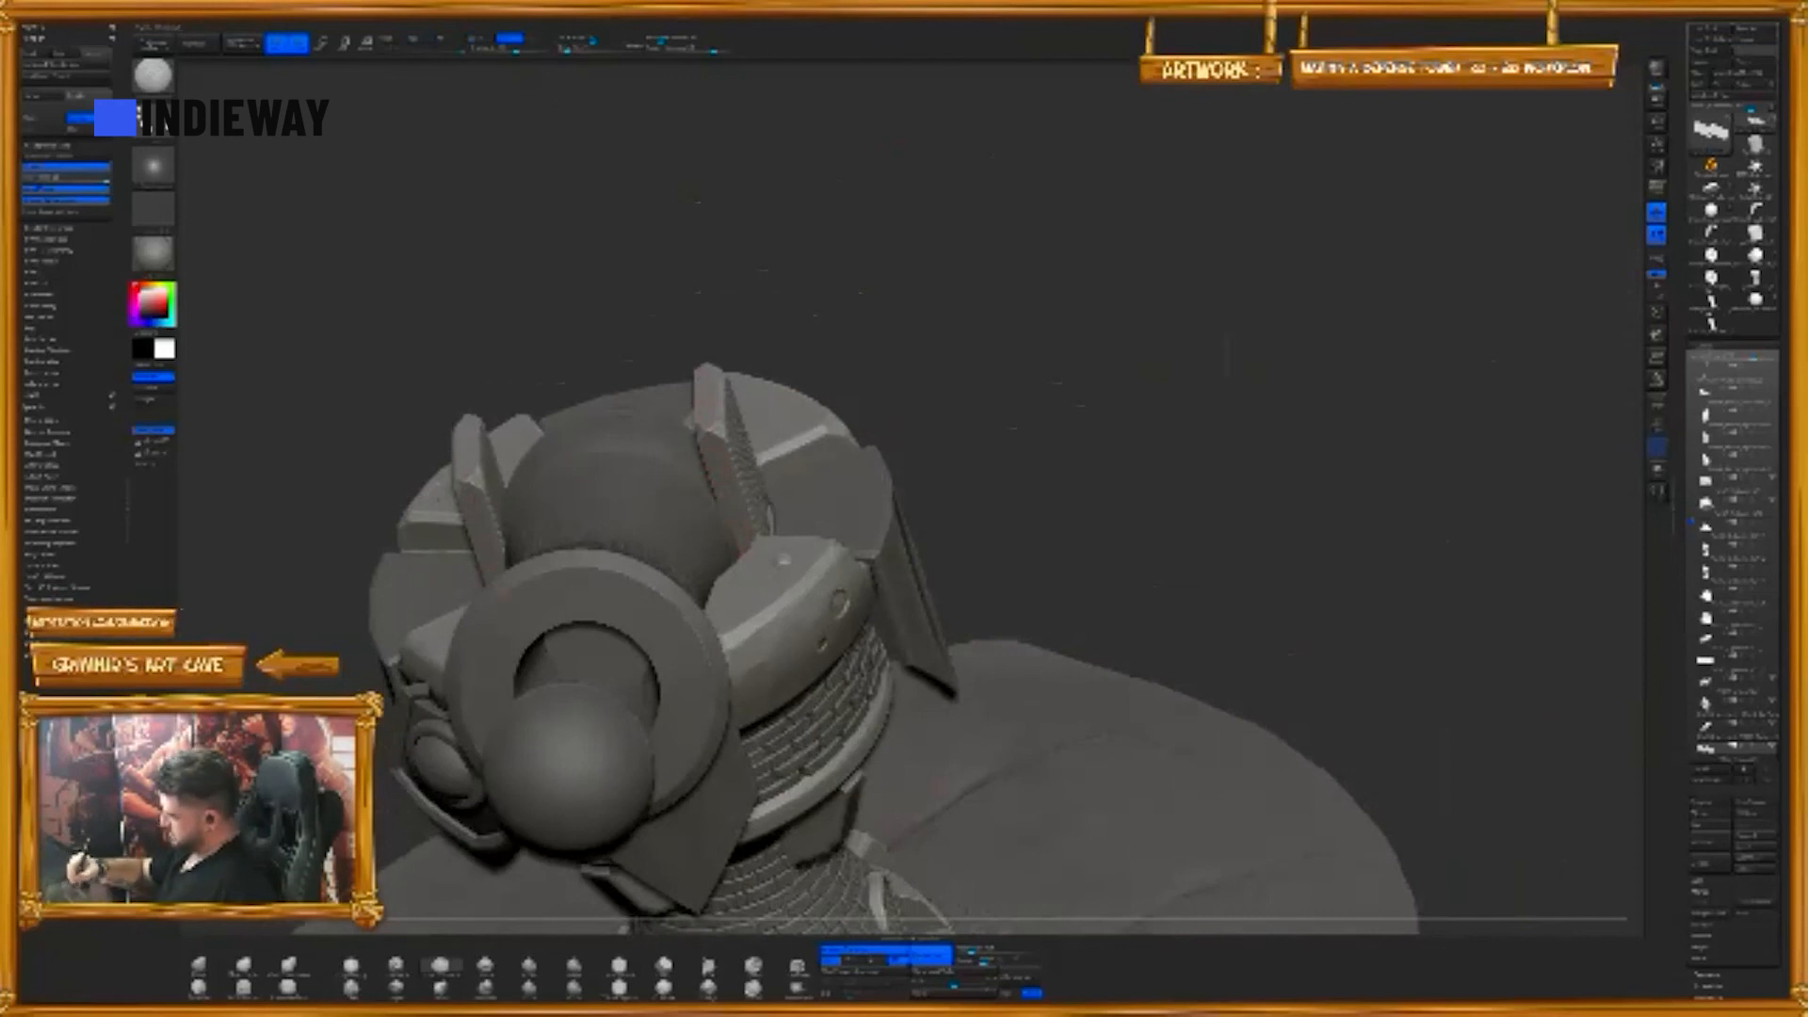
# - Select the cannon and try to smooth the rim of its muzzle
pyautogui.keyDown('alt'); pyautogui.click(684, 577); pyautogui.keyUp('alt')
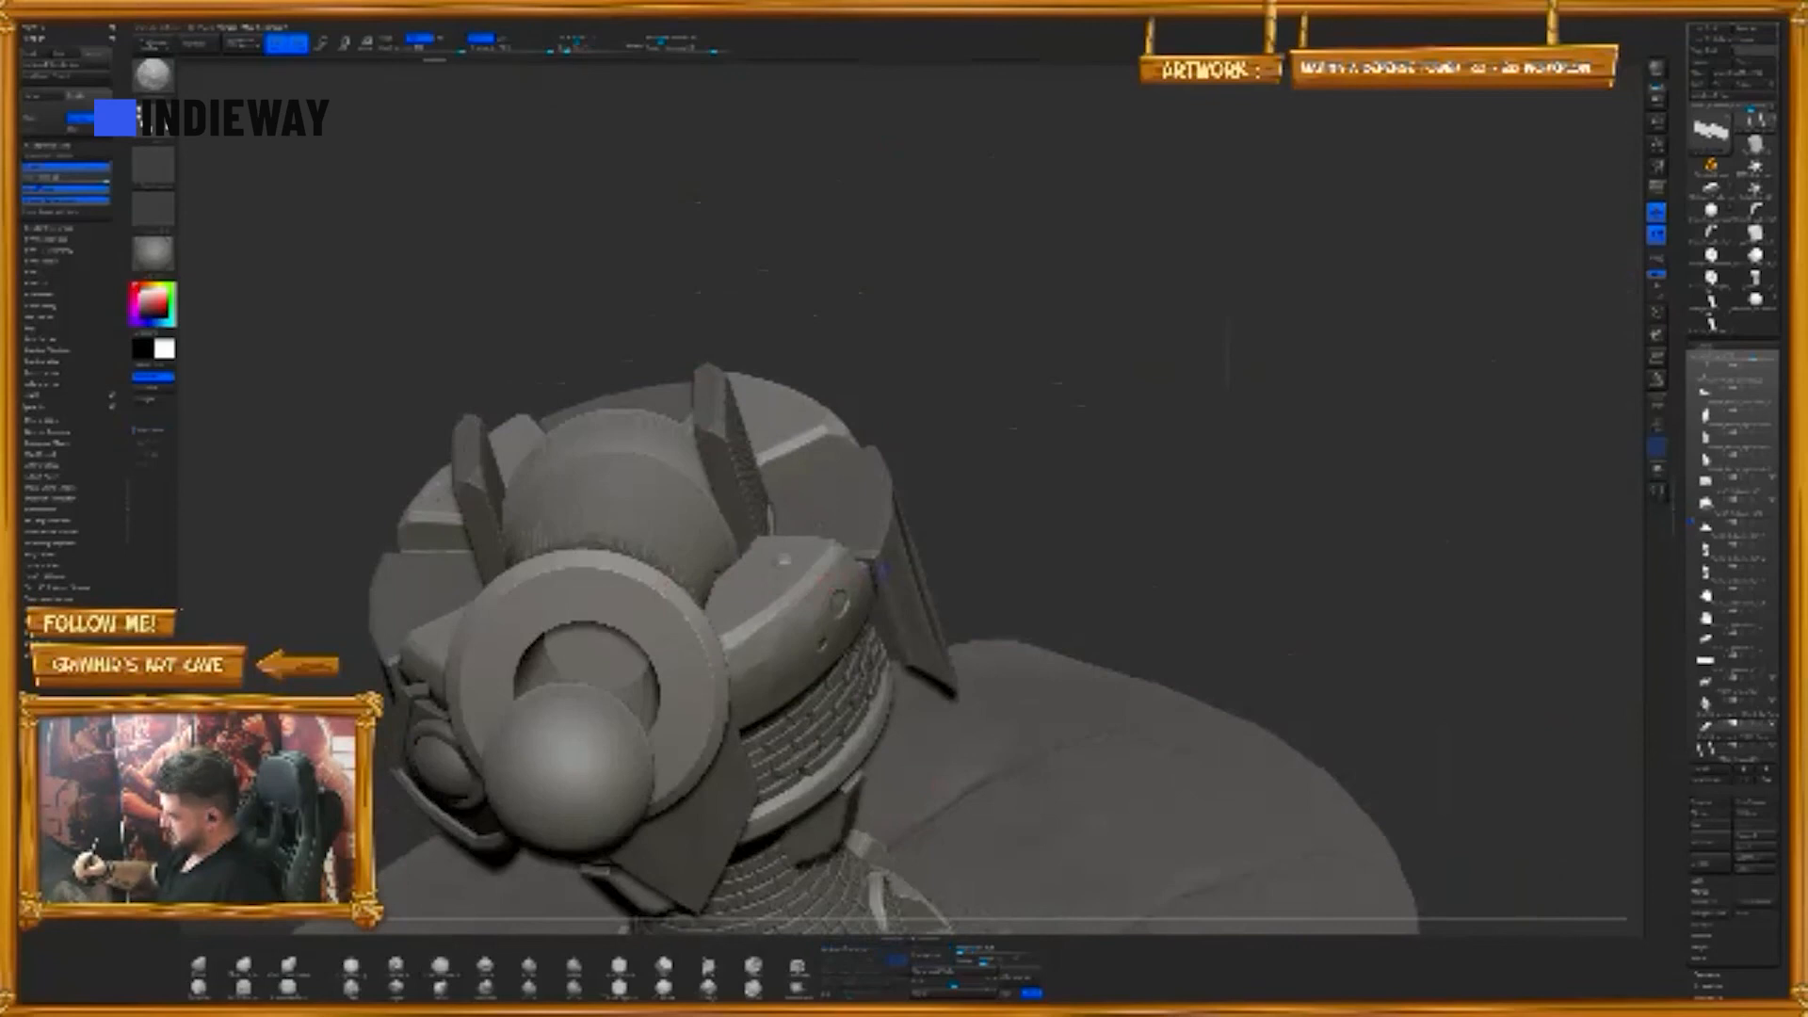
pyautogui.hotkey('ctrl', 'z')
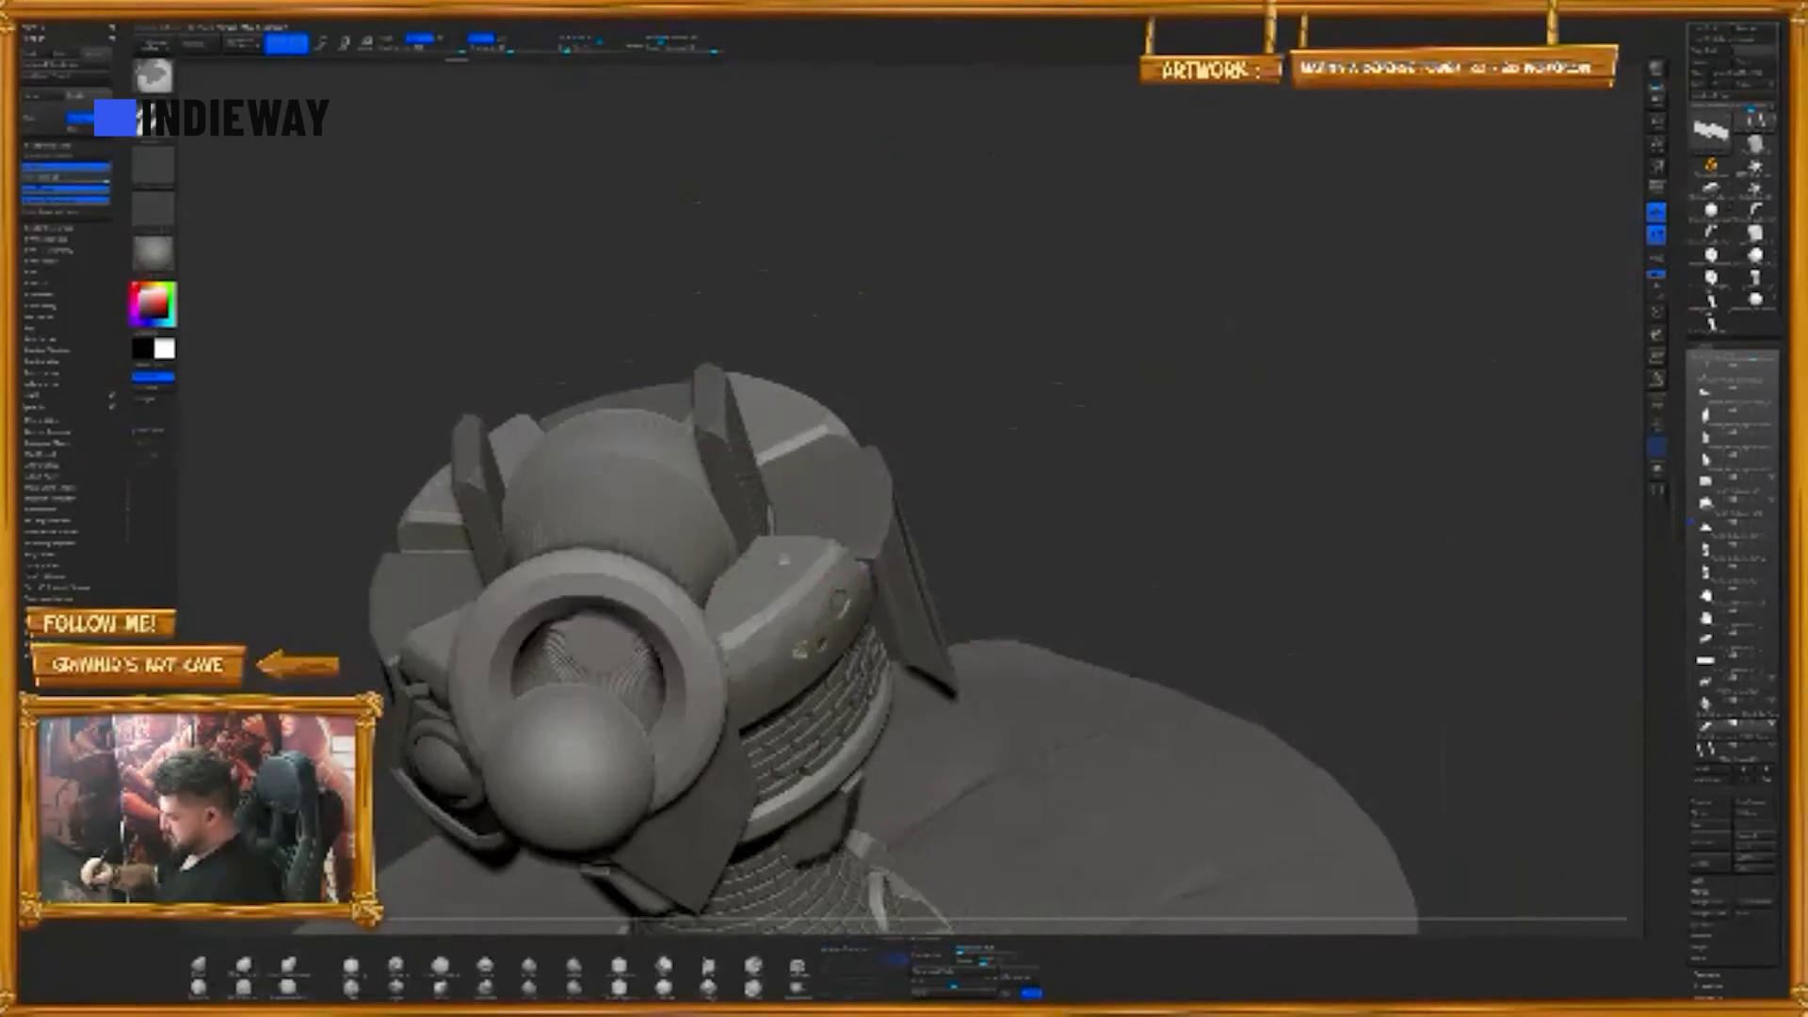
pyautogui.hotkey('ctrl', 'z')
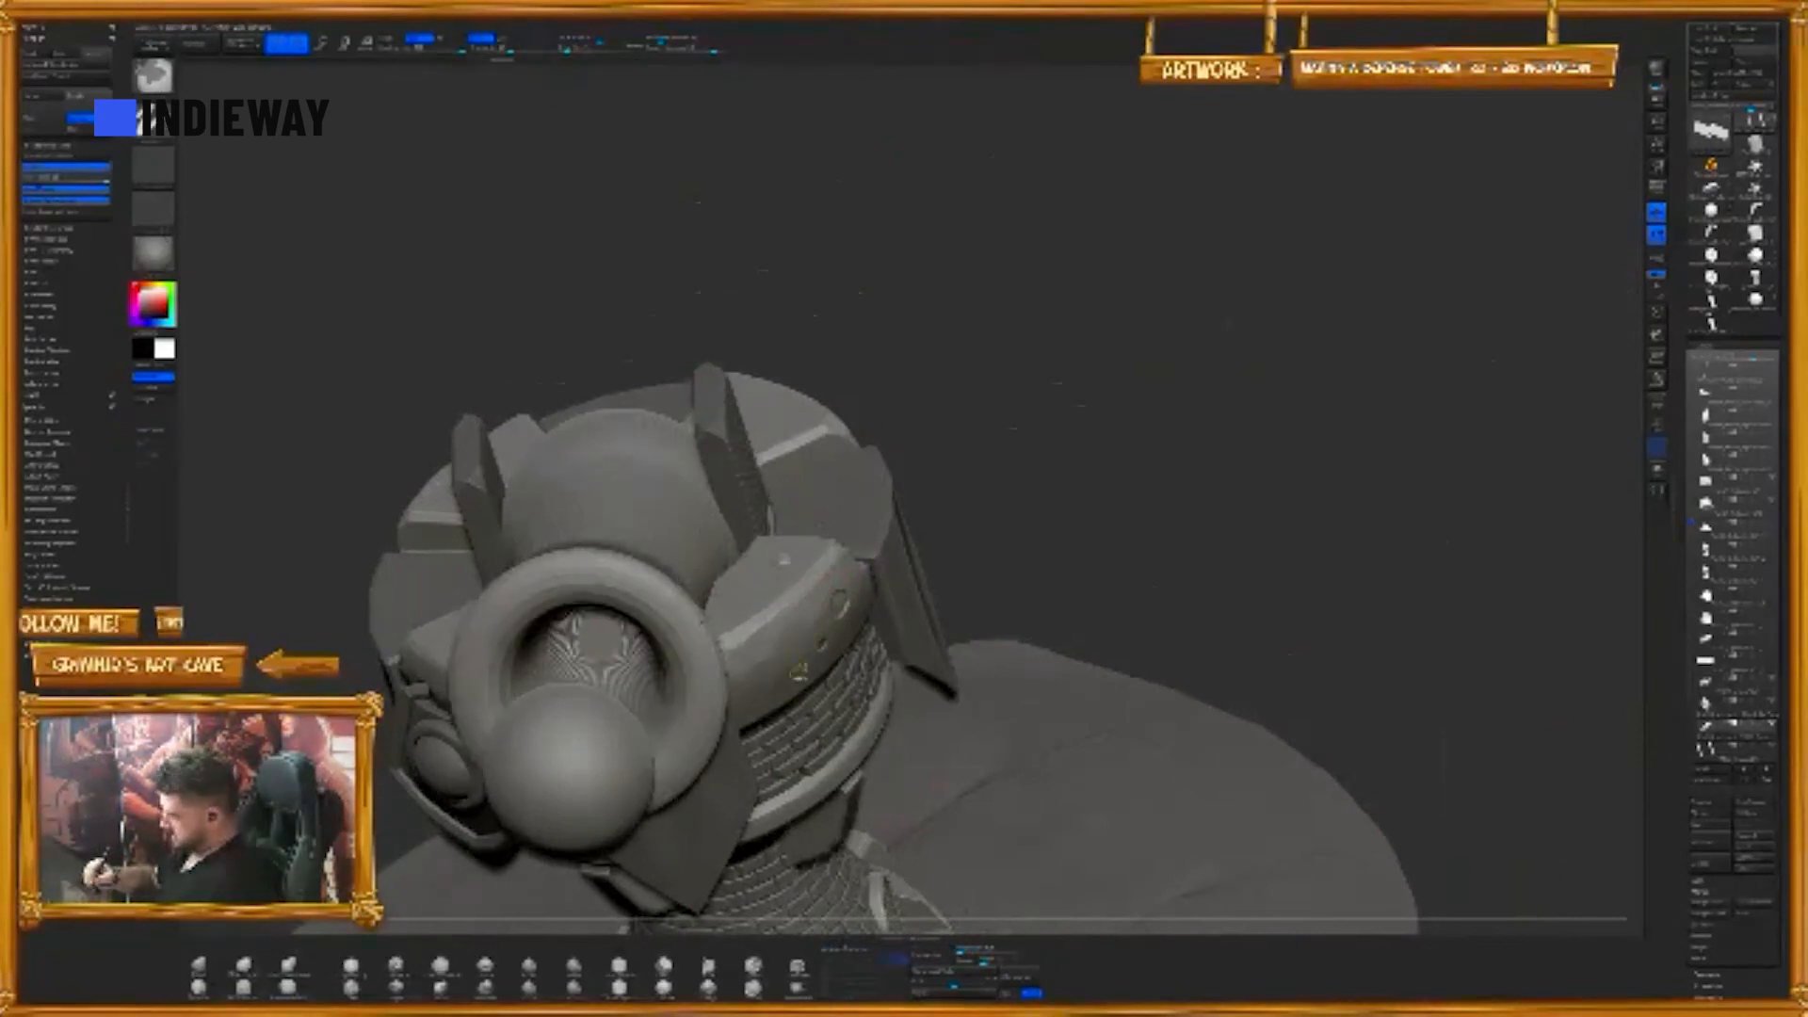
pyautogui.hotkey('ctrl', 'z')
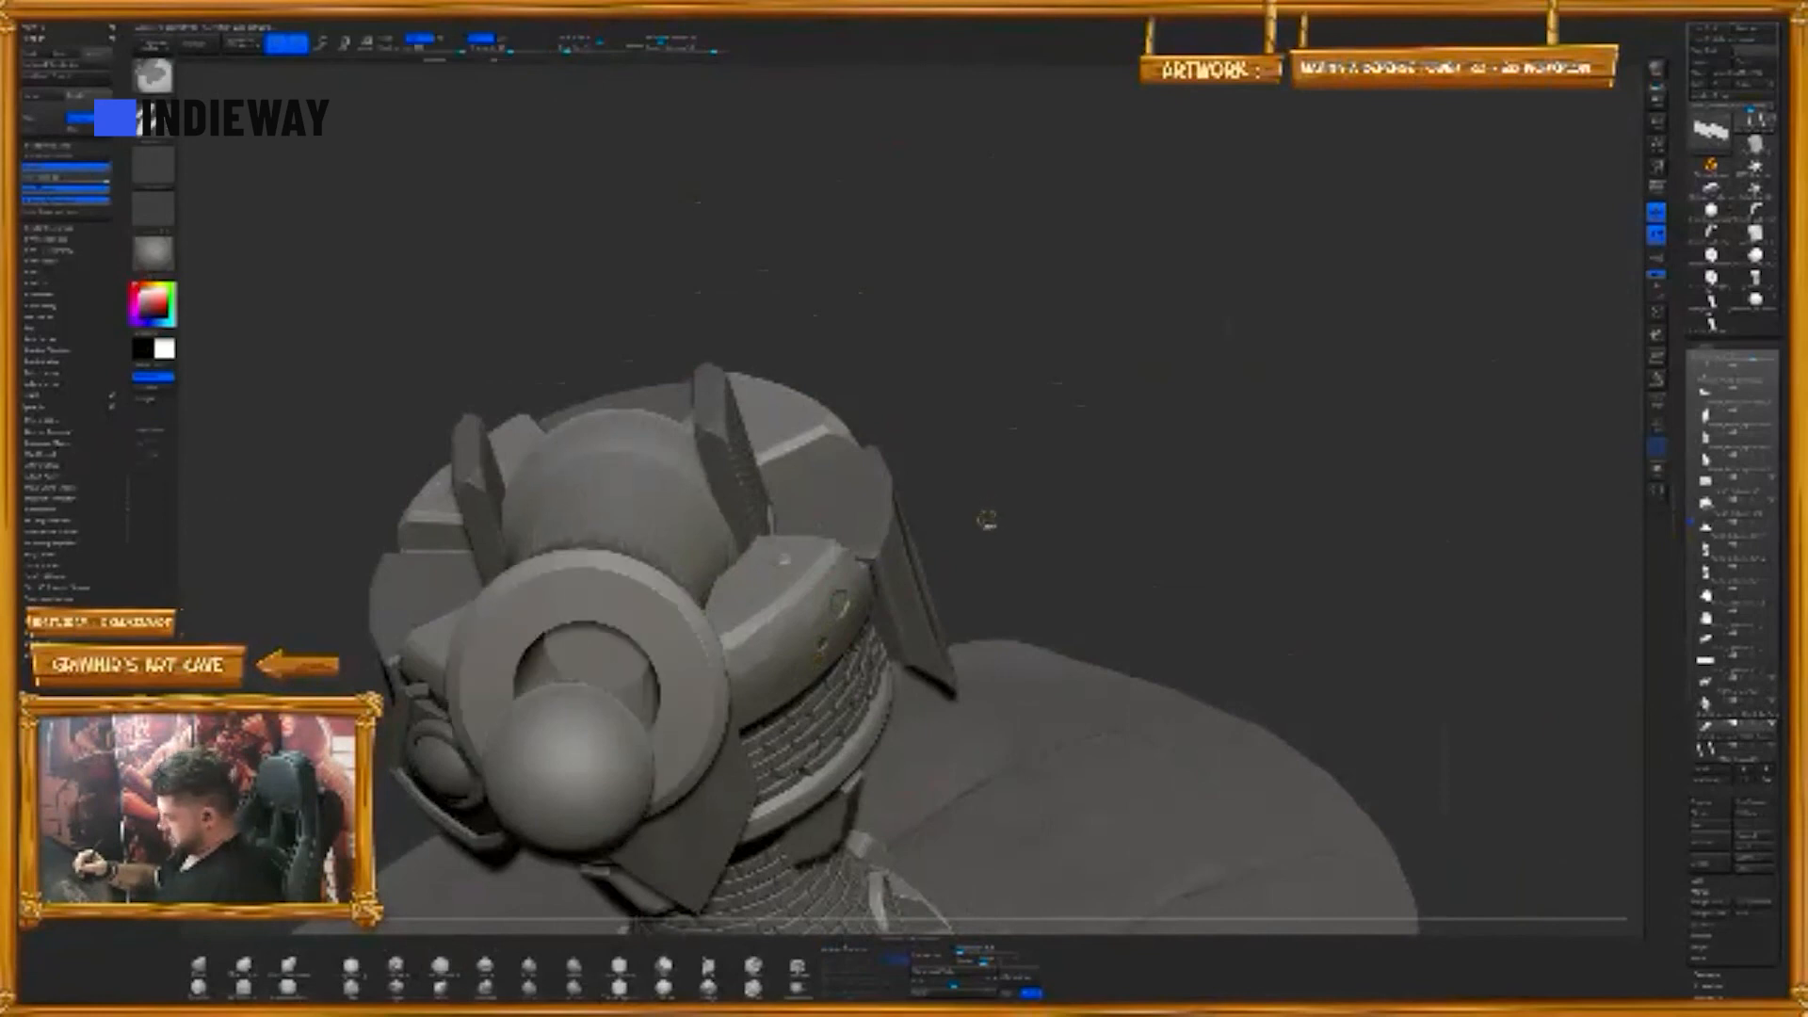
# - Choose a ZModeler edge action and apply it around the cannon's muzzle, testing the subdivided result before undoing the subdivision
pyautogui.click(798, 966)
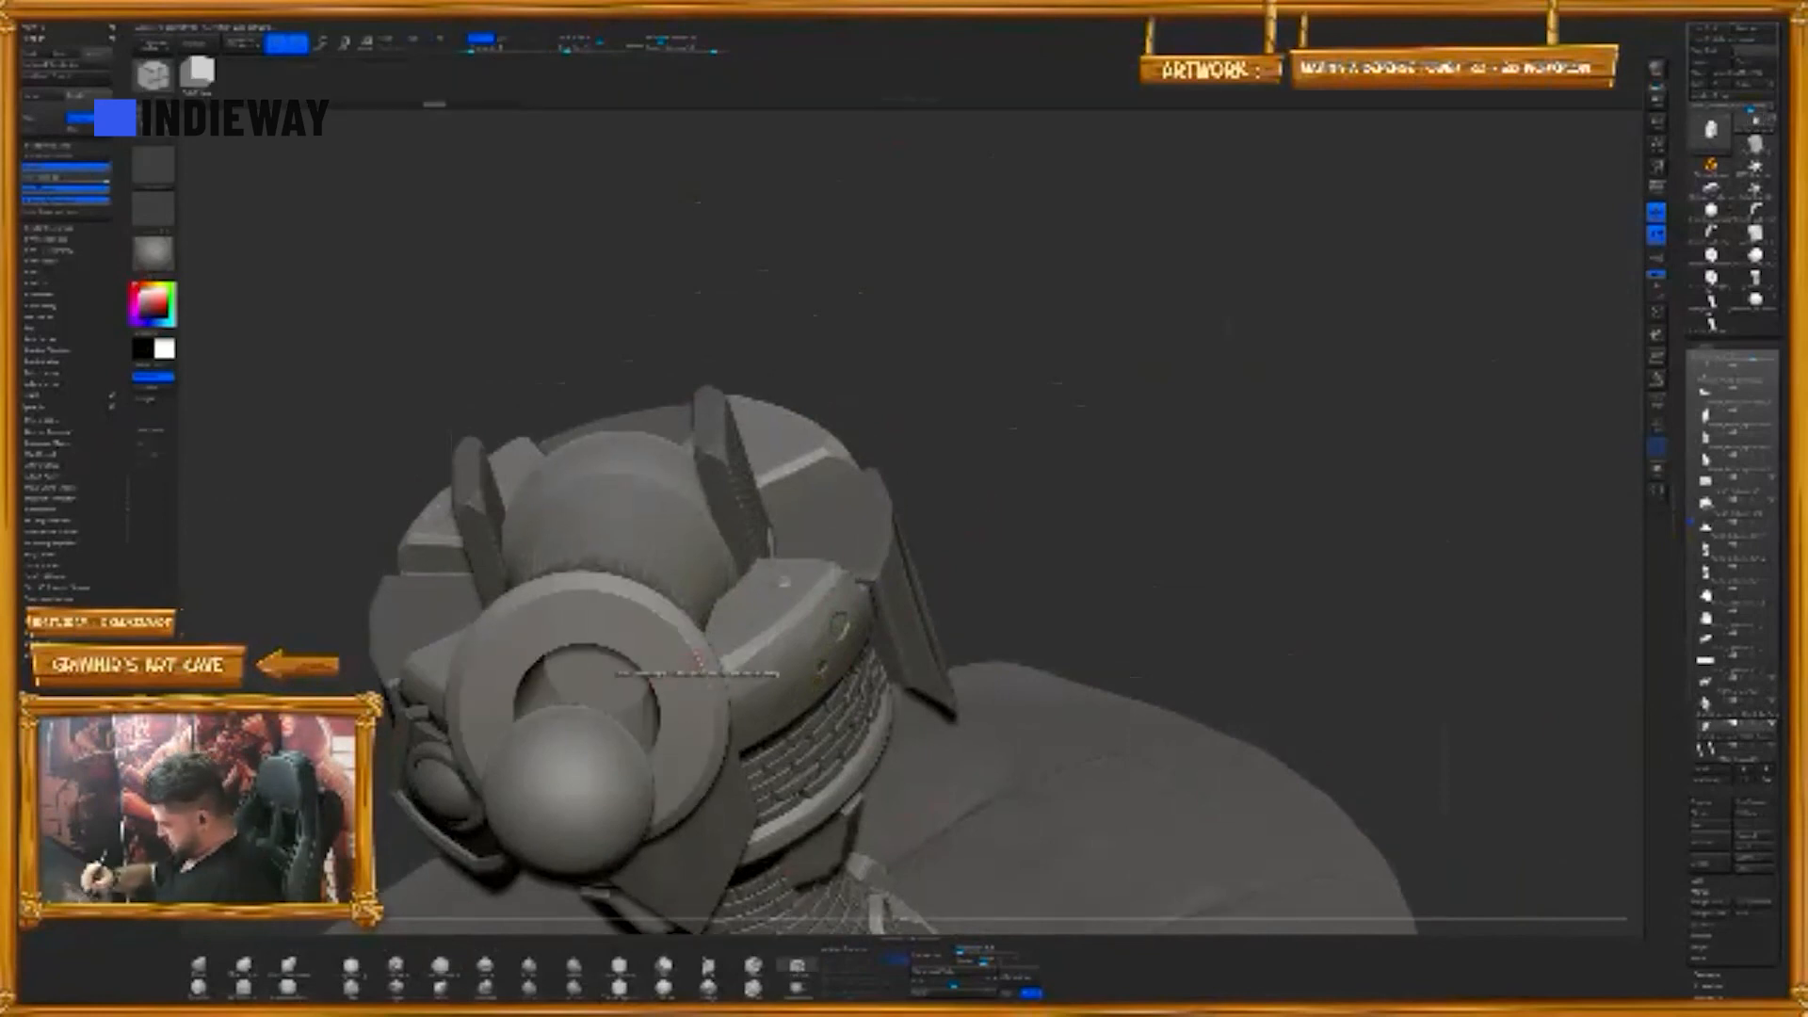
pyautogui.press('space')
pyautogui.click(626, 725)
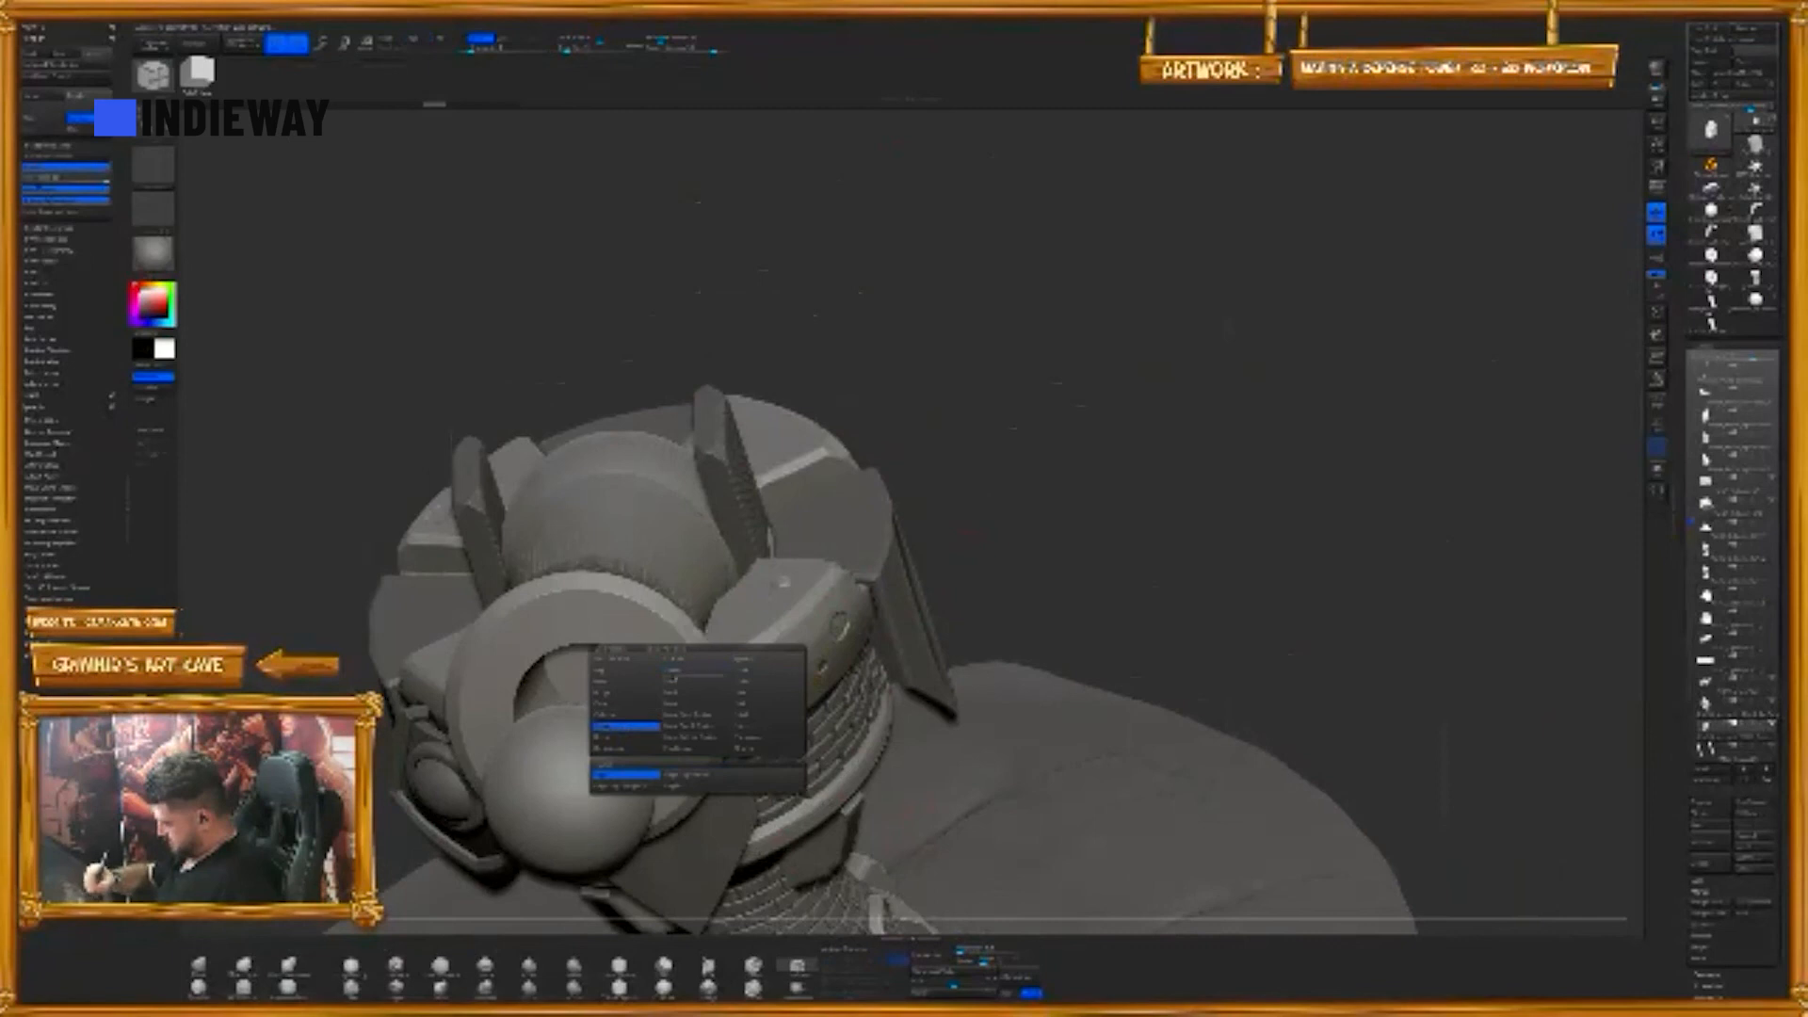
pyautogui.click(625, 774)
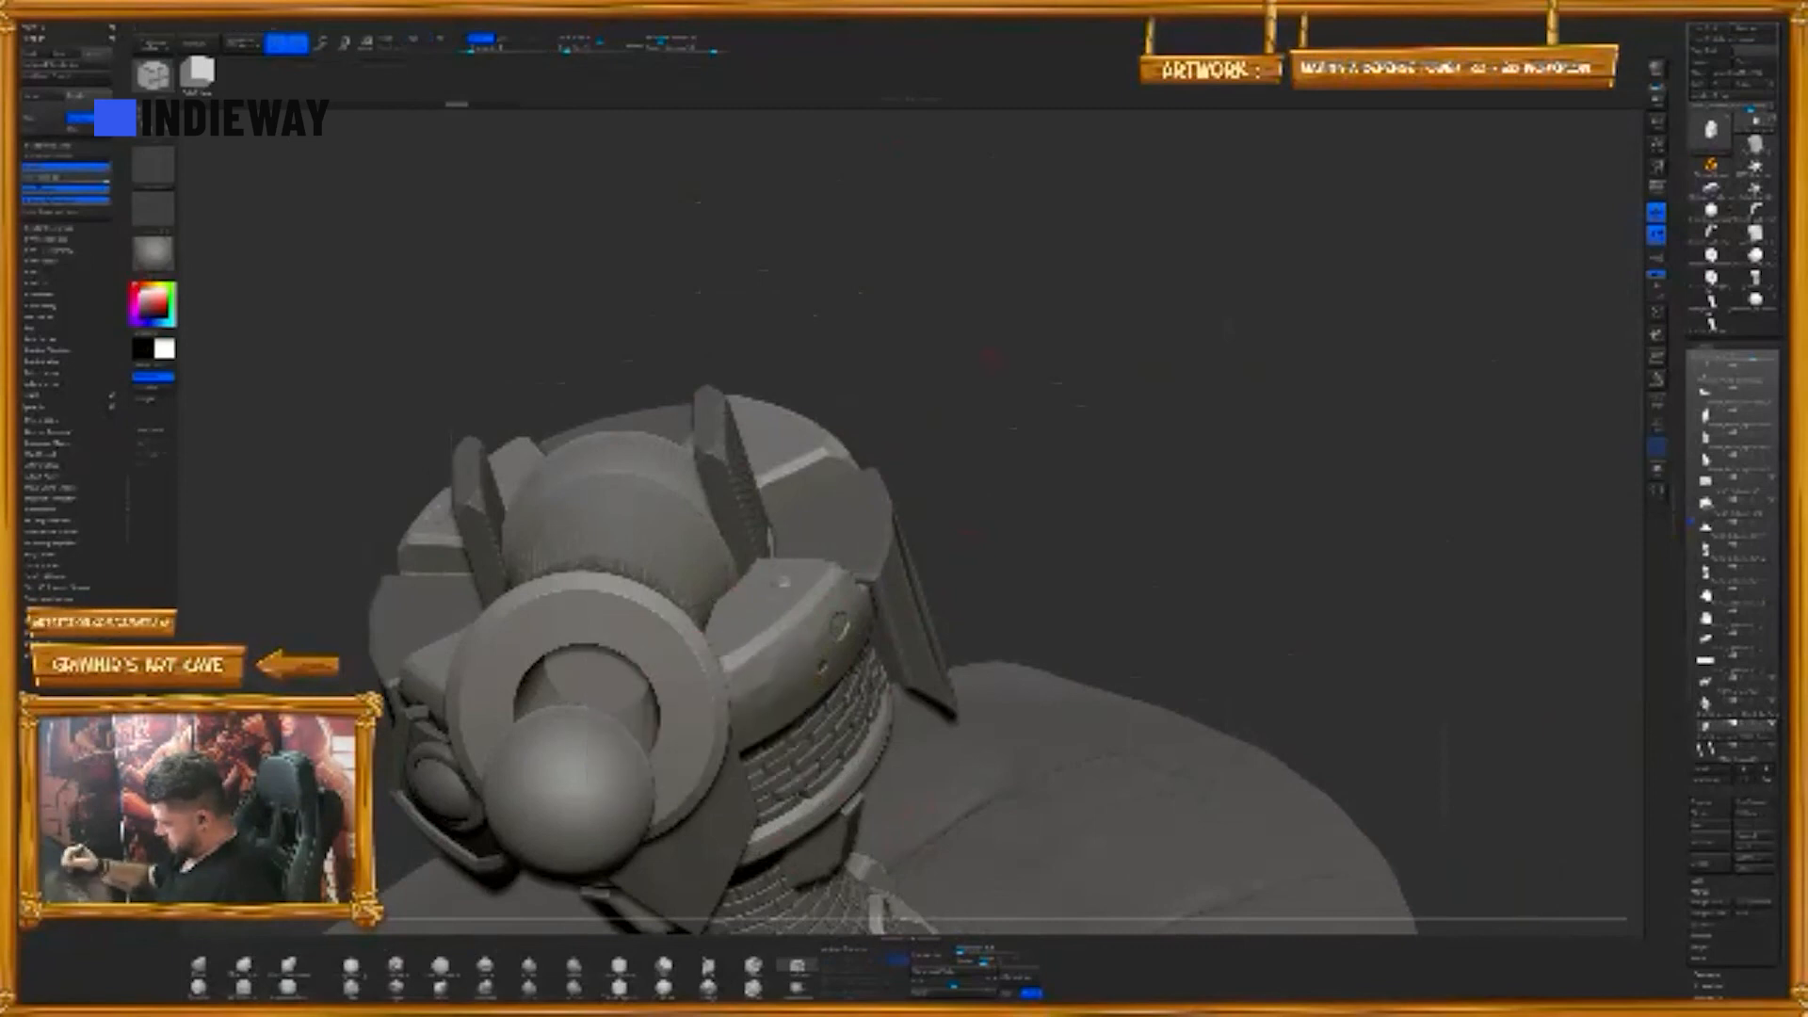
pyautogui.moveTo(1112, 396); pyautogui.dragTo(981, 369)
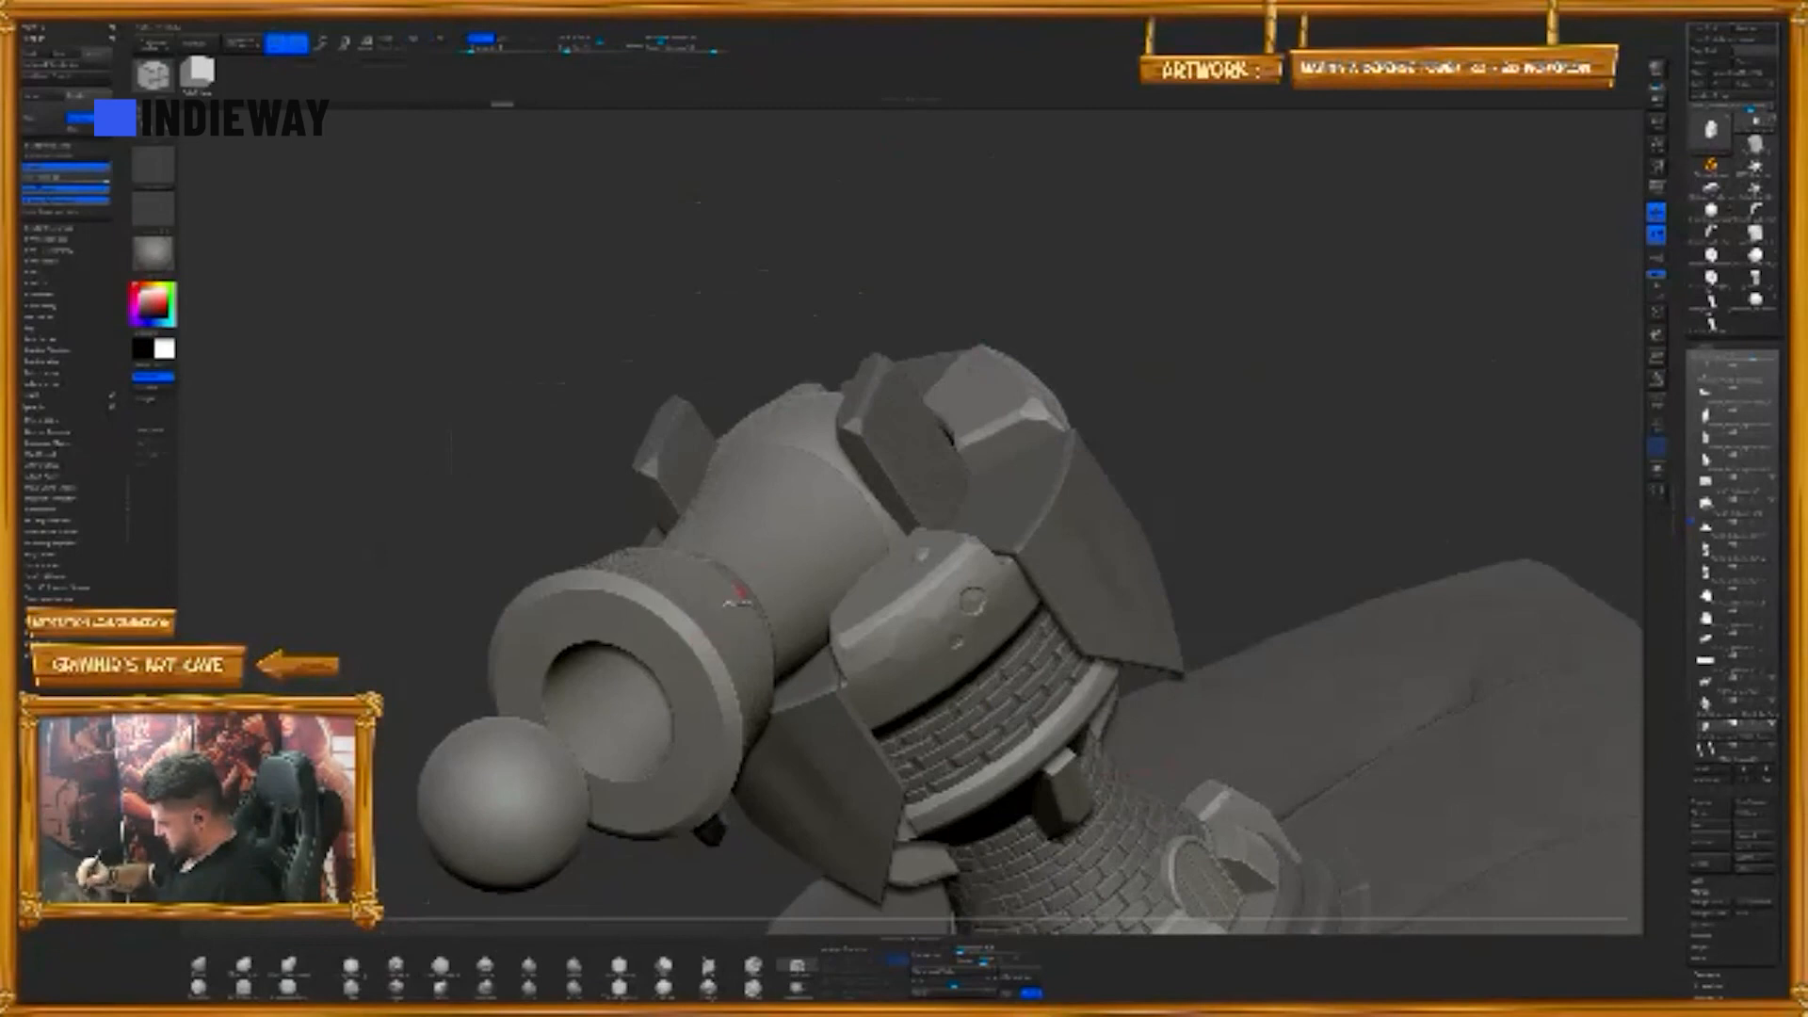
pyautogui.click(678, 678)
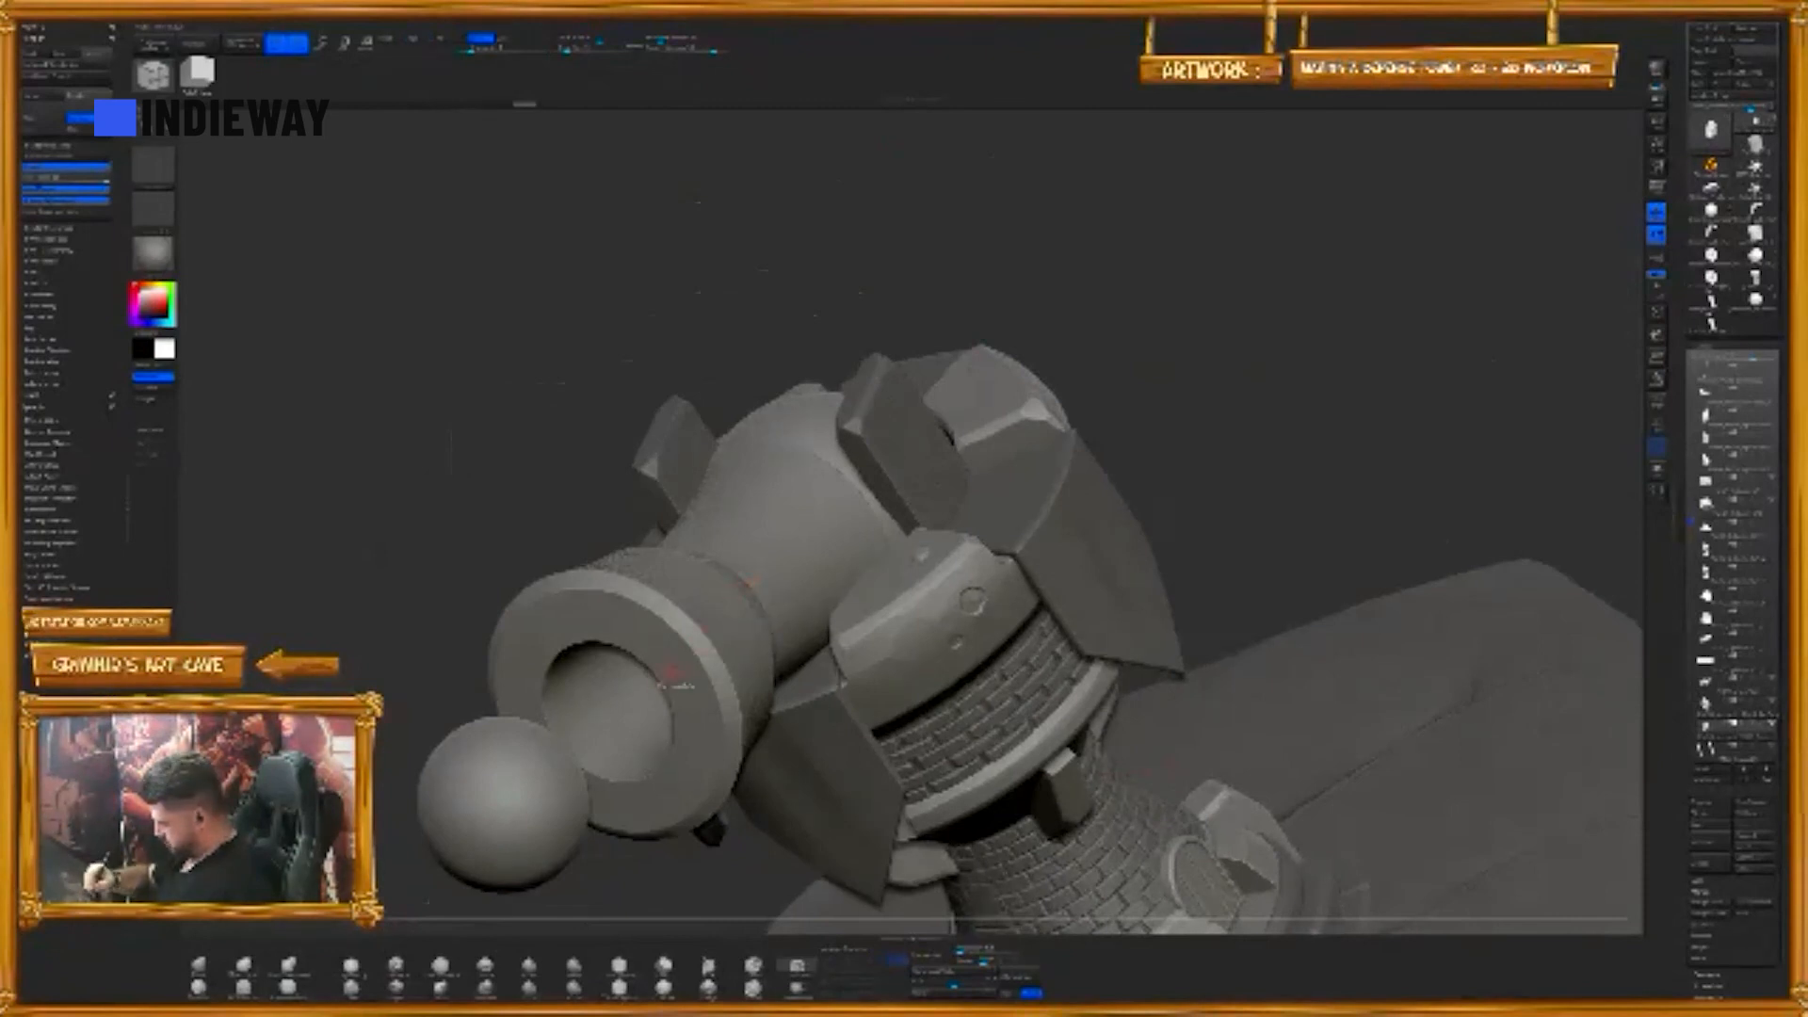
pyautogui.hotkey('ctrl', 'd')
pyautogui.hotkey('ctrl', 'z')
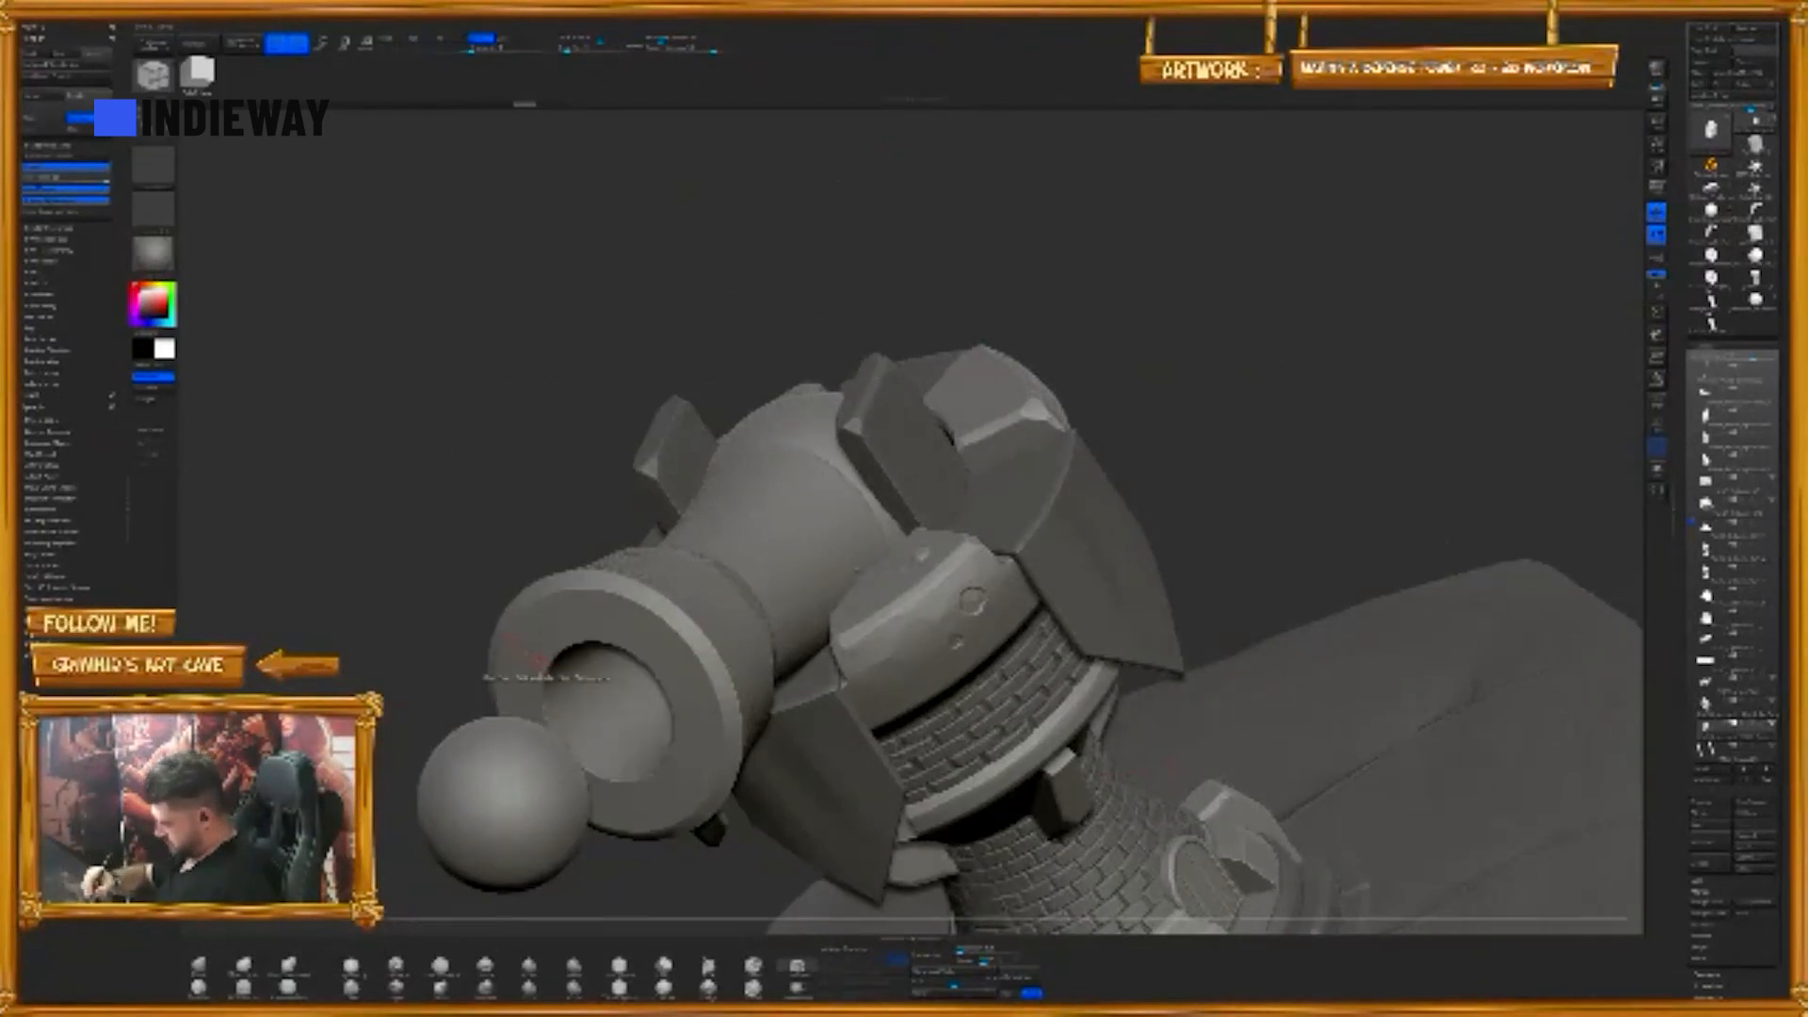
# - Turn on perspective and examine the whole tower with the cannon and its side plates
pyautogui.press('ctrl')
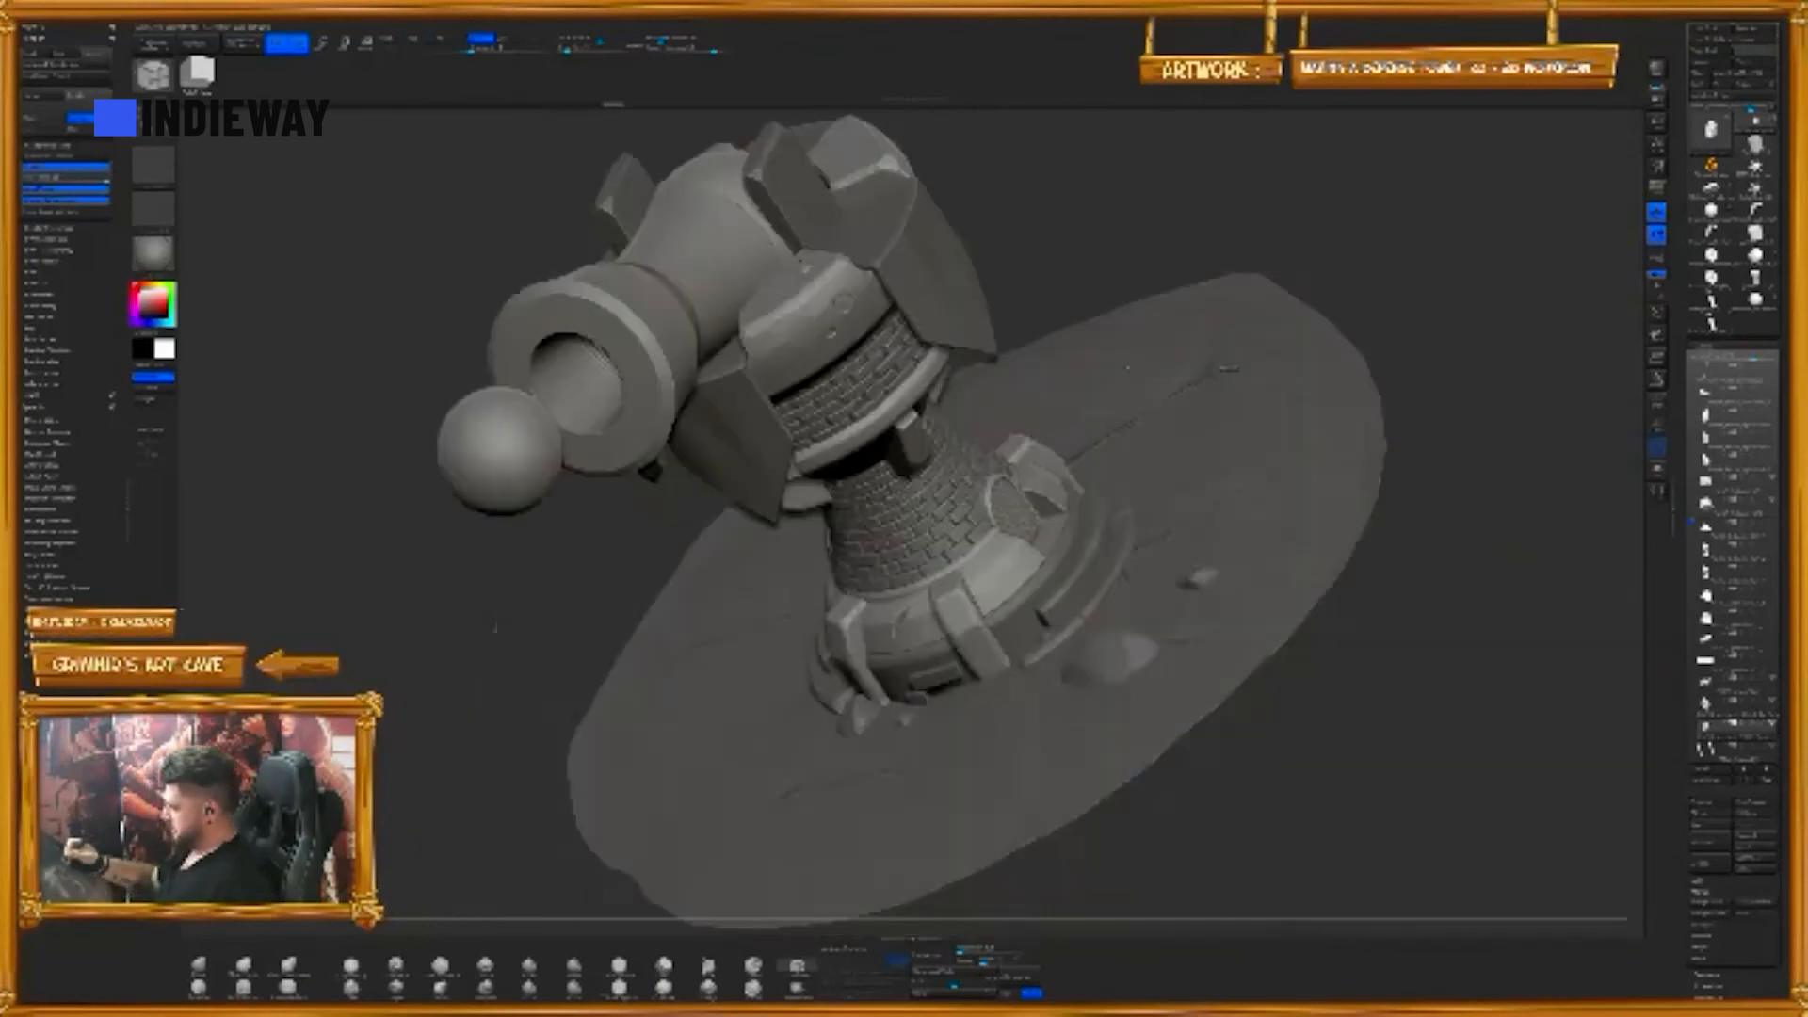
pyautogui.moveTo(1128, 367); pyautogui.dragTo(1171, 557)
pyautogui.moveTo(1545, 367); pyautogui.dragTo(1334, 292)
pyautogui.press('p')
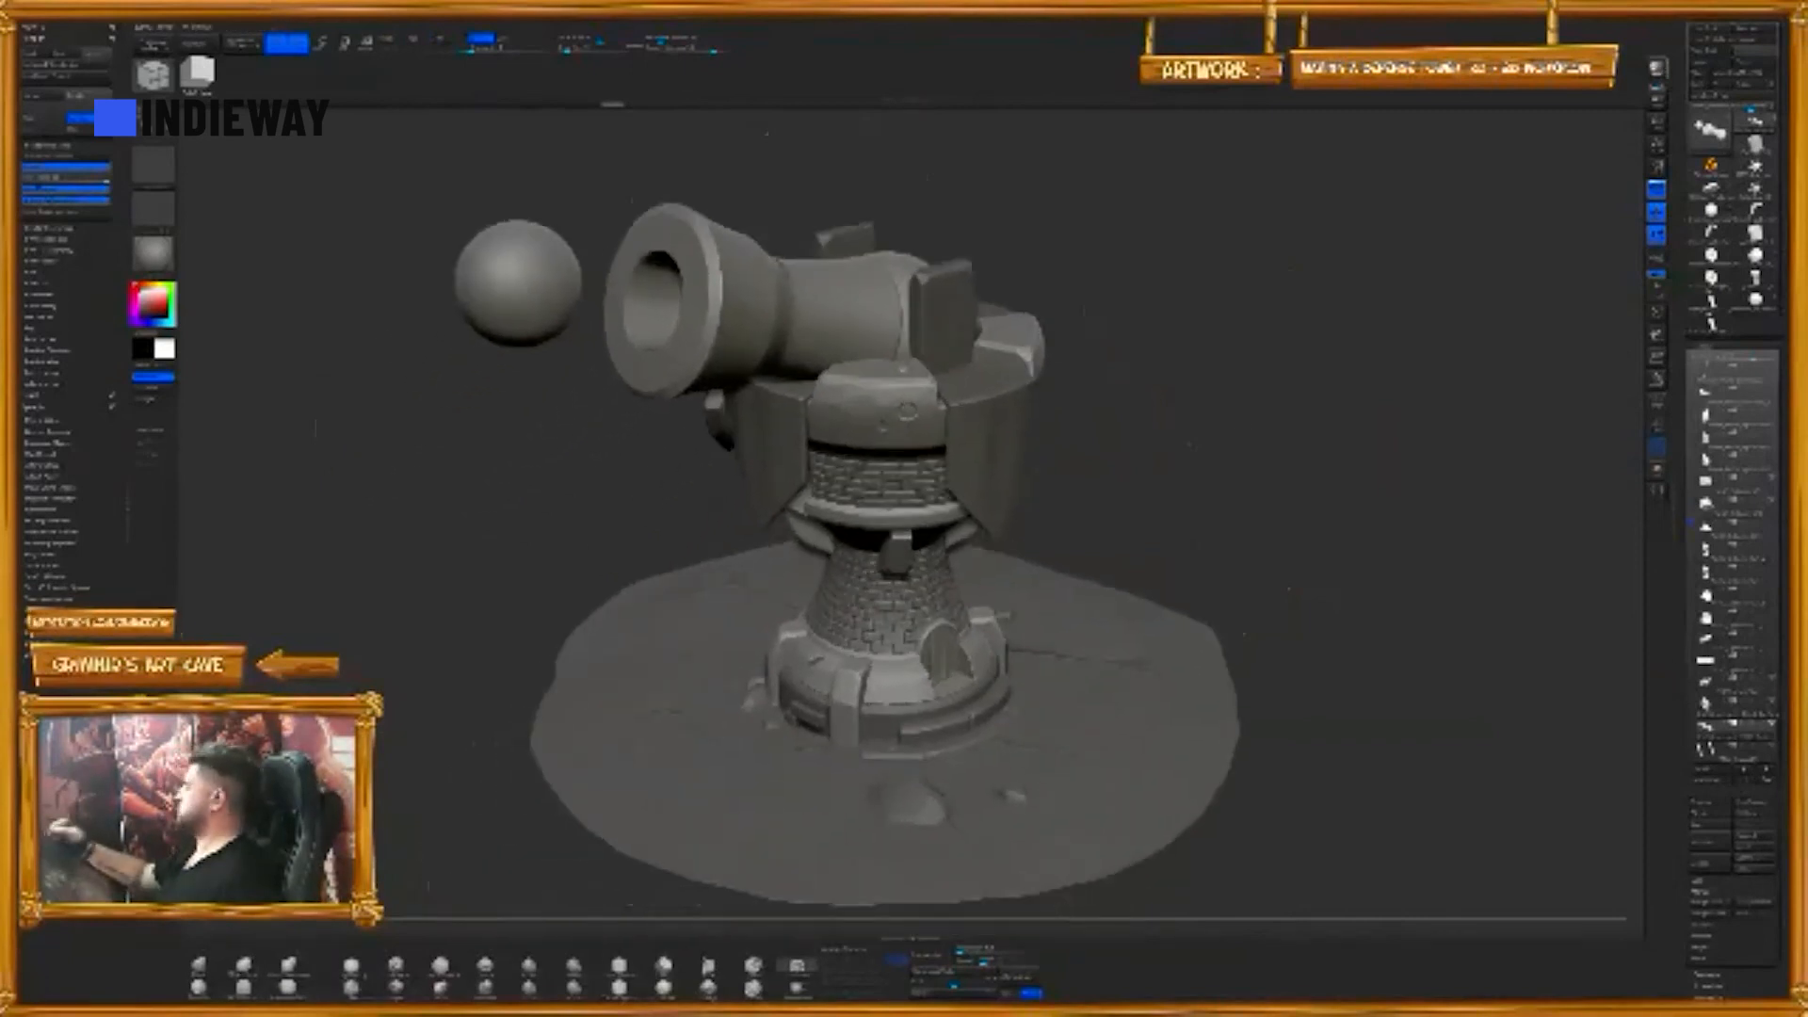